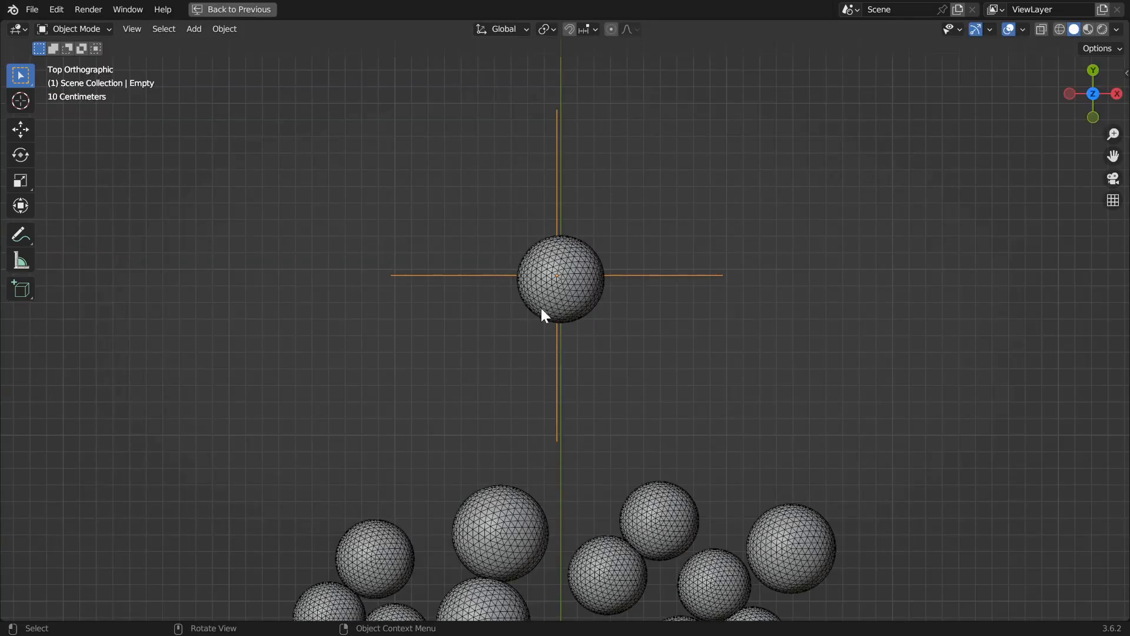
# - Play the bubble simulation from the top and examine how the controlled bubble pushes through the others
pyautogui.press('g')
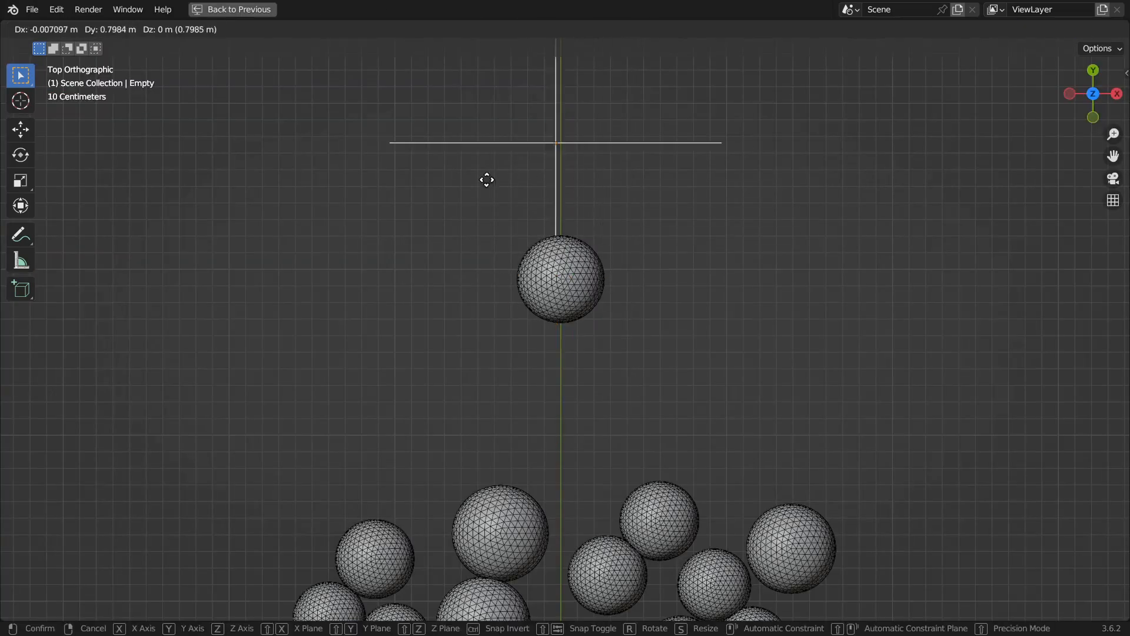
pyautogui.press('Escape')
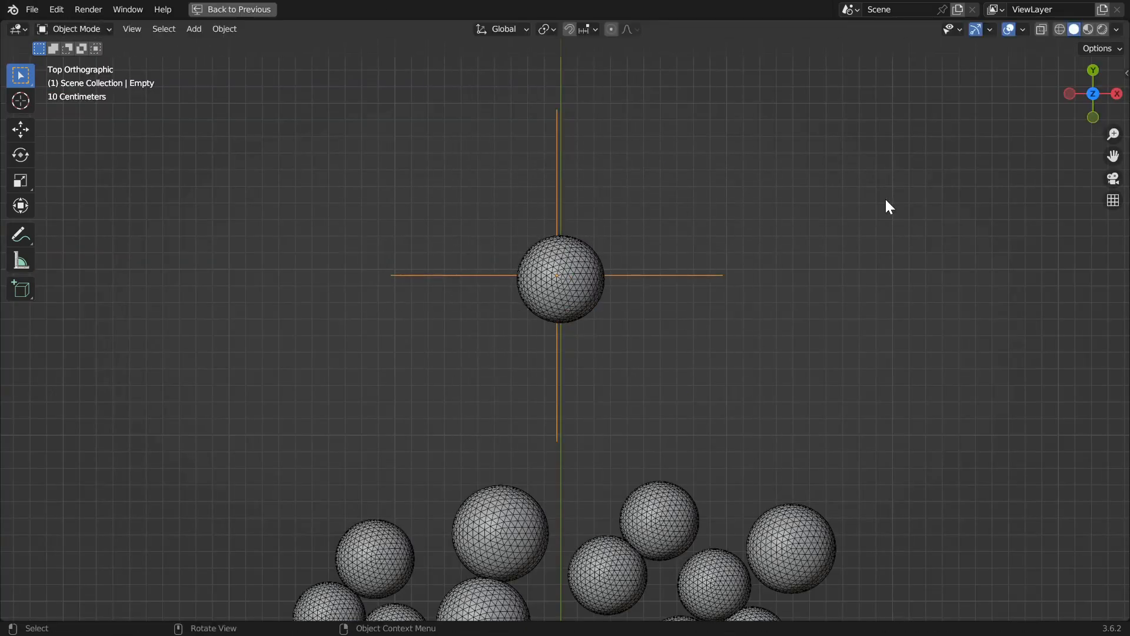
pyautogui.press('space')
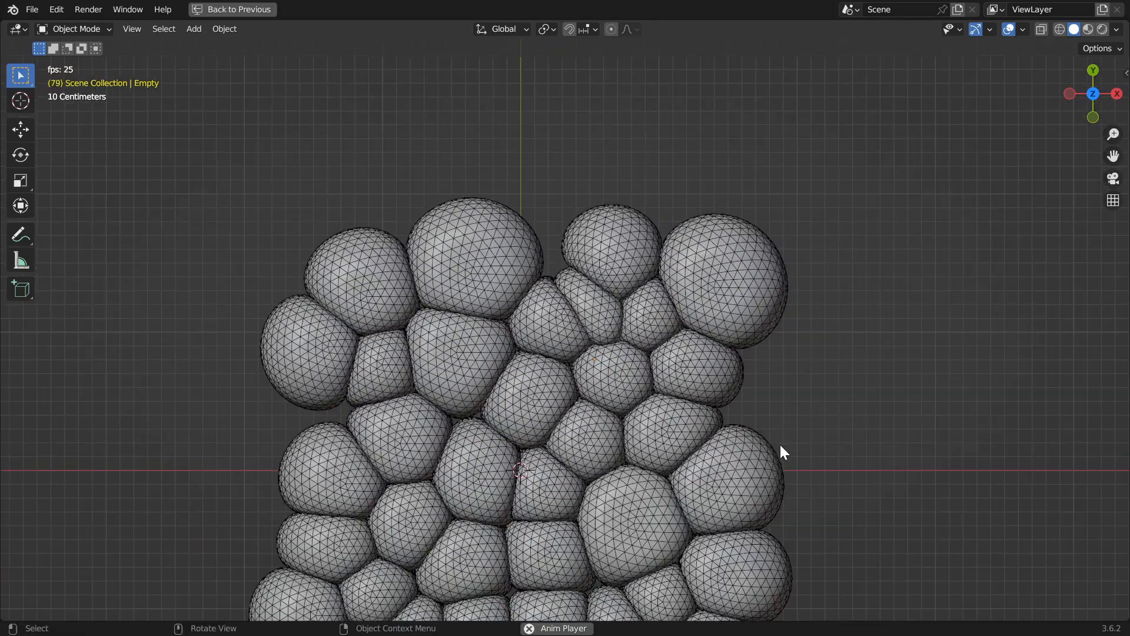
pyautogui.keyDown('shift'); pyautogui.moveTo(779, 443); pyautogui.dragTo(761, 324, button='middle'); pyautogui.keyUp('shift')
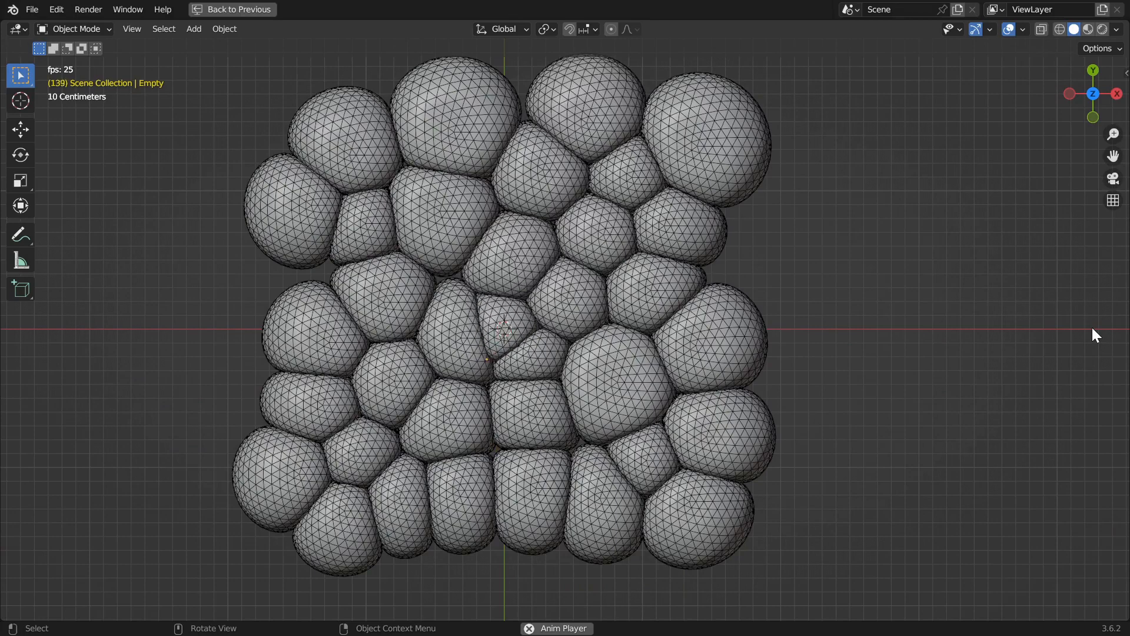
pyautogui.keyDown('shift'); pyautogui.moveTo(998, 504); pyautogui.dragTo(893, 359, button='middle'); pyautogui.keyUp('shift')
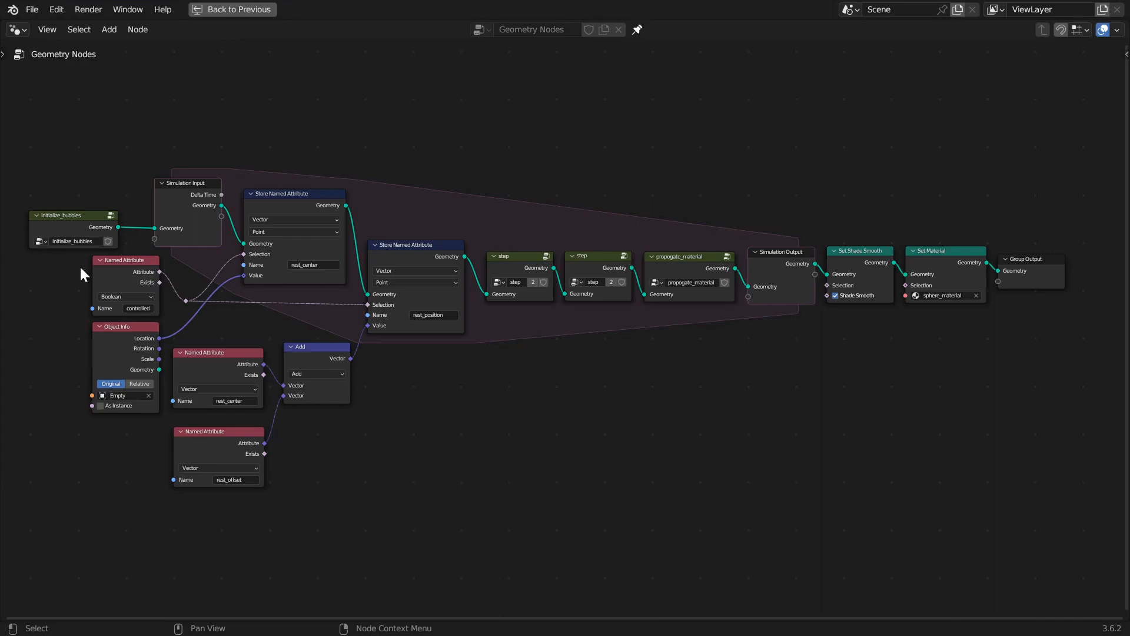
# - Restore the full layout, select the Bubbles object and view it closely from directly above
pyautogui.click(45, 216)
pyautogui.hotkey('ctrl', 'space')
pyautogui.scroll(-2, 265, 356)
pyautogui.click(272, 352)
pyautogui.moveTo(290, 343); pyautogui.dragTo(312, 329, button='middle')
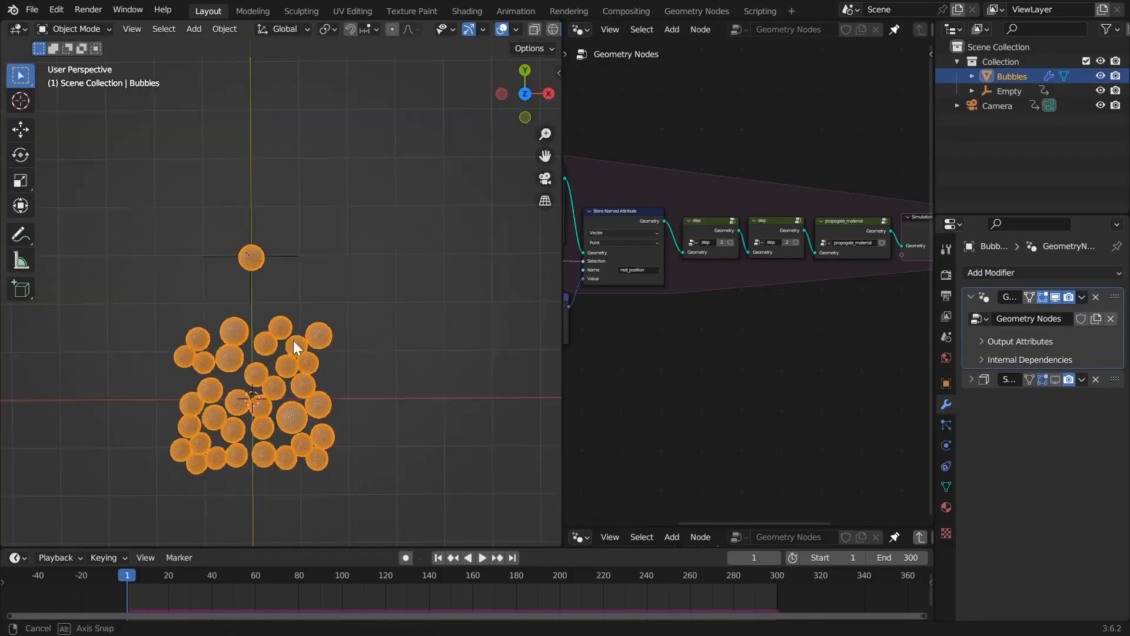
pyautogui.keyDown('shift'); pyautogui.moveTo(306, 353); pyautogui.dragTo(285, 316, button='middle'); pyautogui.keyUp('shift')
pyautogui.press('KP_7')
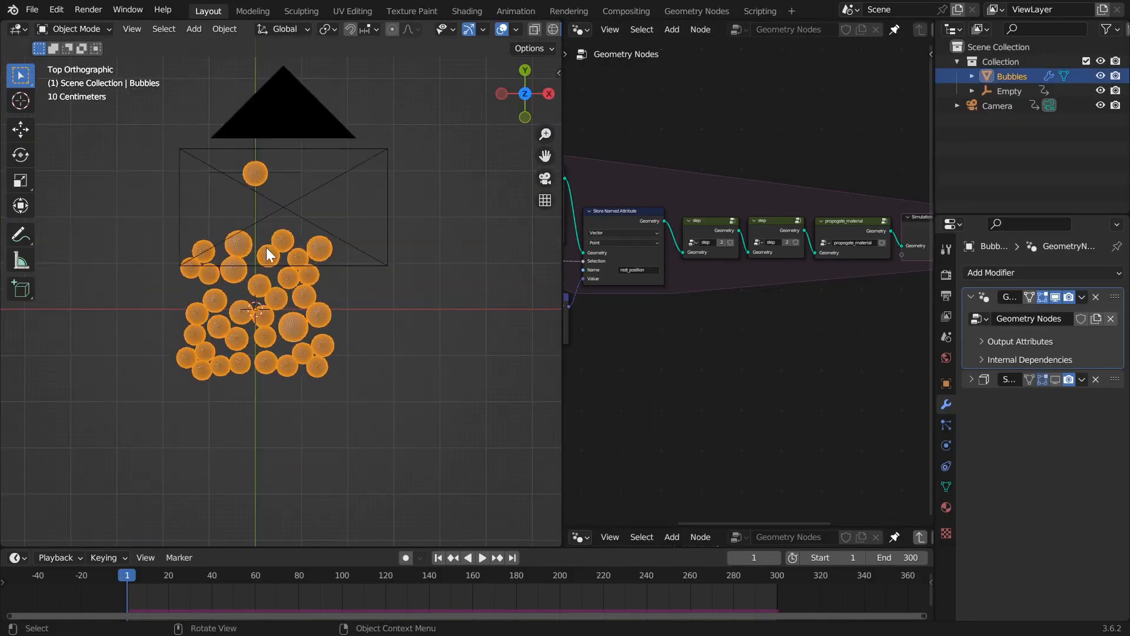
pyautogui.scroll(4, 285, 311)
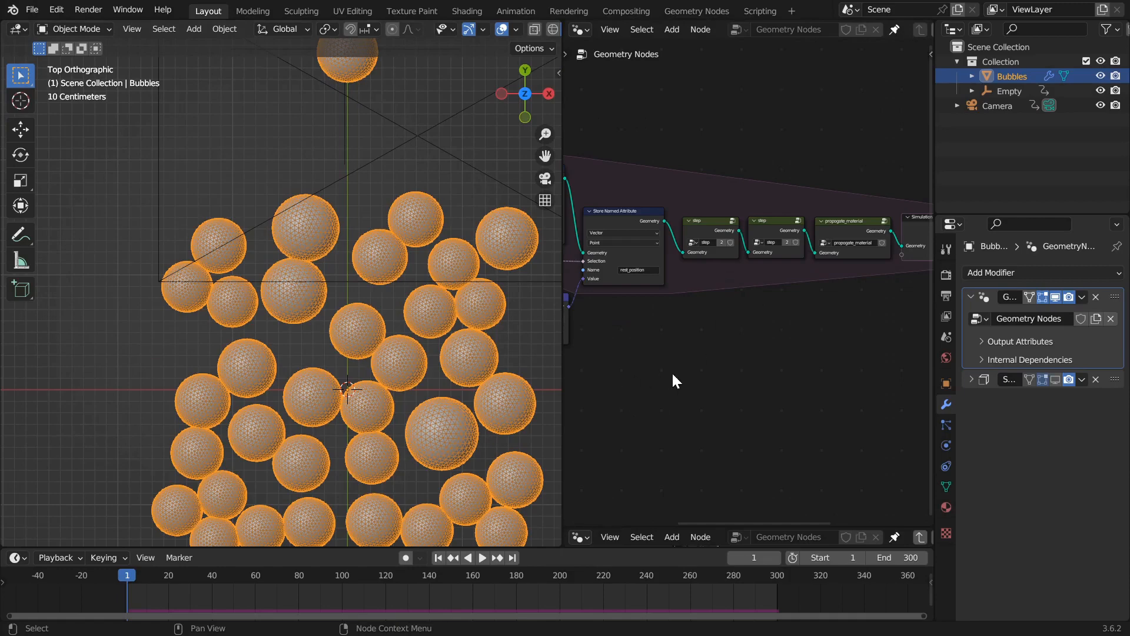
# - Maximize the node editor and examine the Simulation Input and the Store Named Attribute node for rest_center
pyautogui.hotkey('ctrl', 'space')
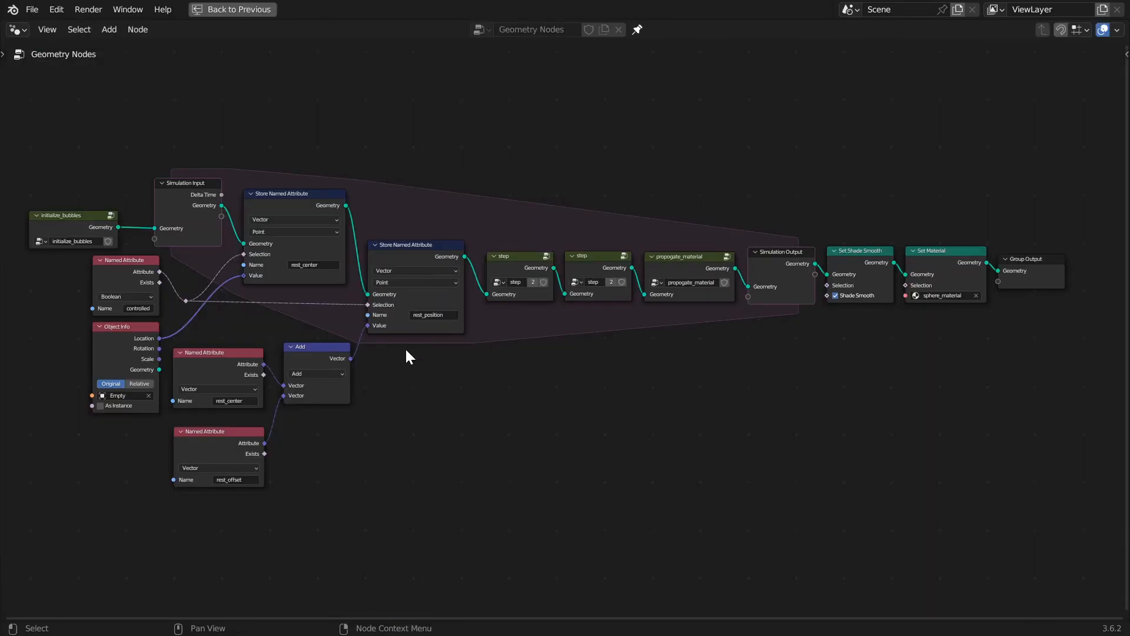
pyautogui.moveTo(432, 355); pyautogui.dragTo(620, 361, button='middle')
pyautogui.scroll(2, 557, 356)
pyautogui.click(348, 178)
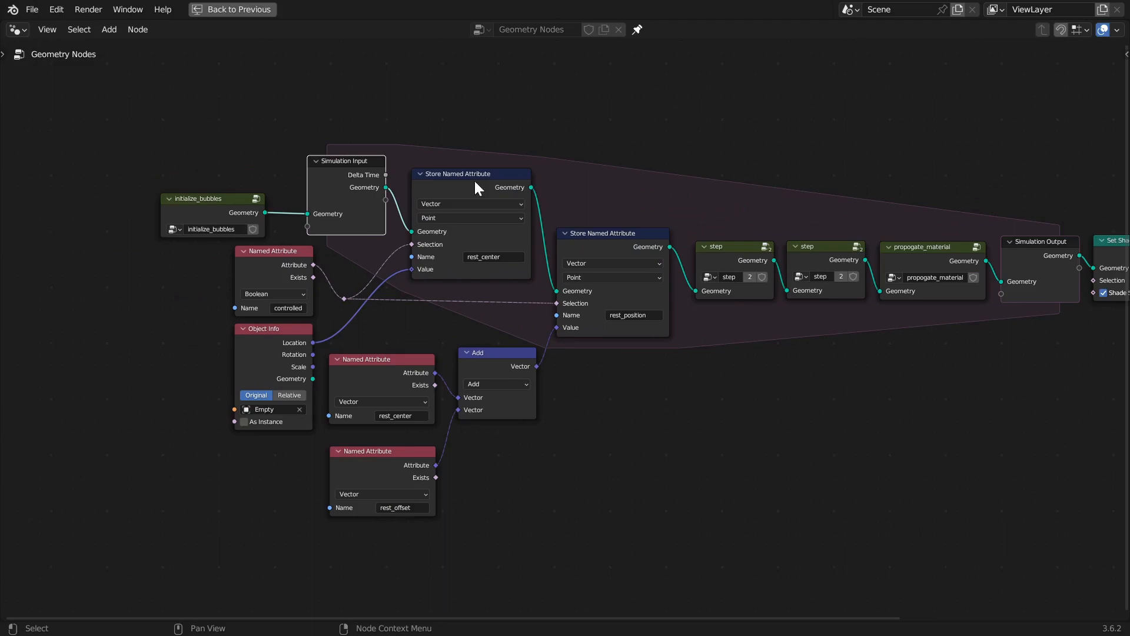
pyautogui.click(453, 190)
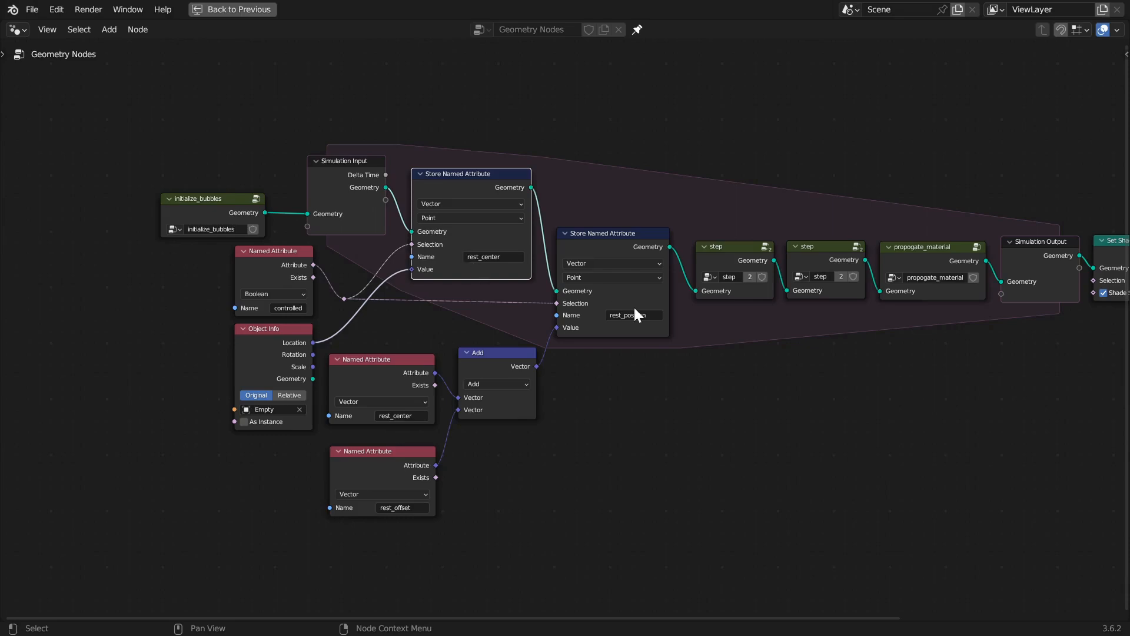
# - Restore the full layout, select the Empty and play the animation to examine how the controlled bubble follows it
pyautogui.hotkey('ctrl', 'space')
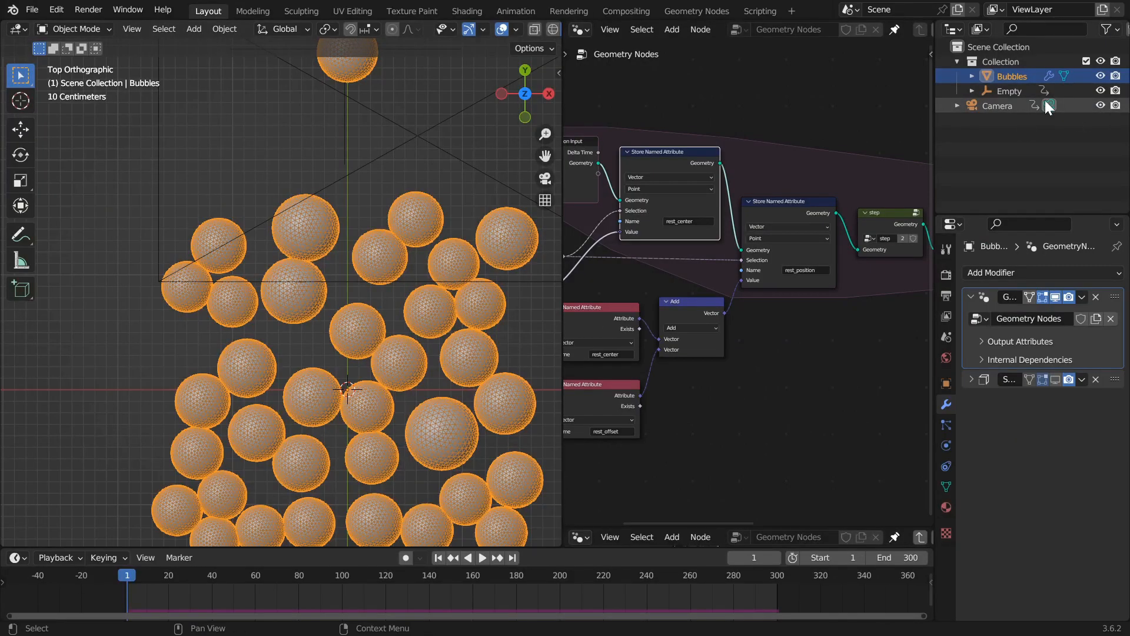
pyautogui.click(1009, 91)
pyautogui.scroll(6, 276, 242)
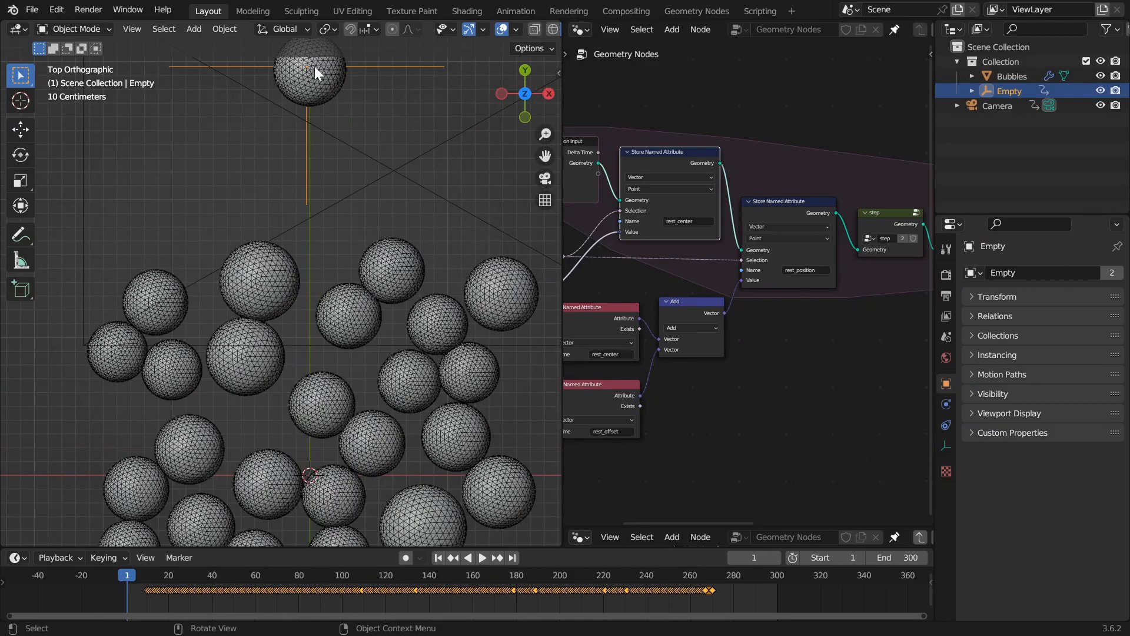
pyautogui.press('space')
pyautogui.scroll(-3, 286, 294)
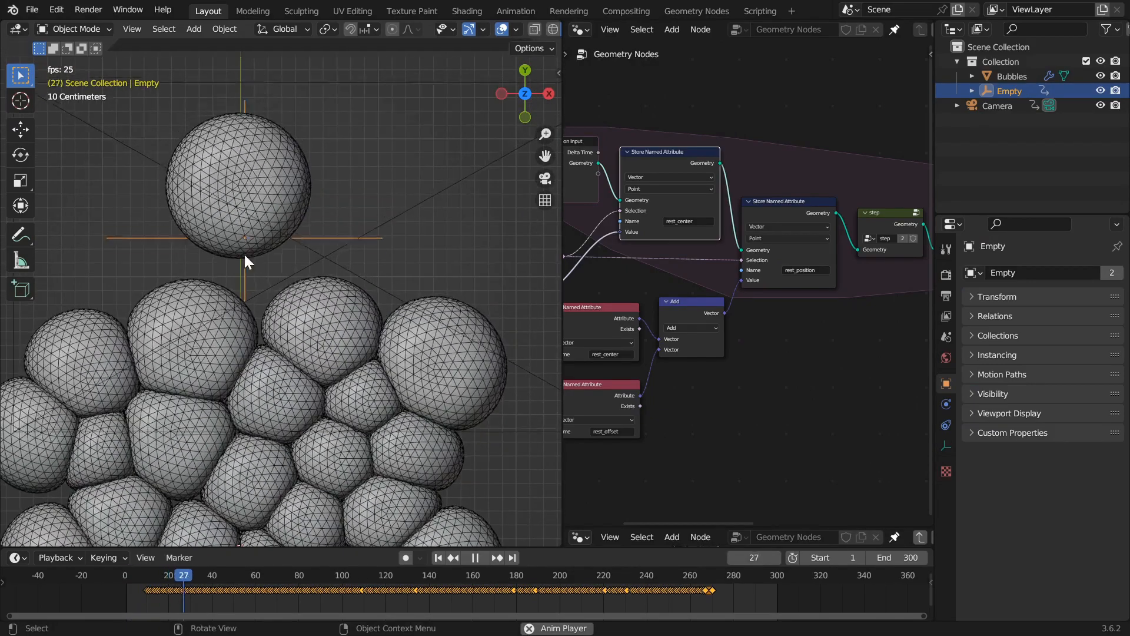
pyautogui.keyDown('shift'); pyautogui.moveTo(288, 393); pyautogui.dragTo(253, 311, button='middle'); pyautogui.keyUp('shift')
pyautogui.keyDown('shift'); pyautogui.moveTo(262, 356); pyautogui.dragTo(281, 323, button='middle'); pyautogui.keyUp('shift')
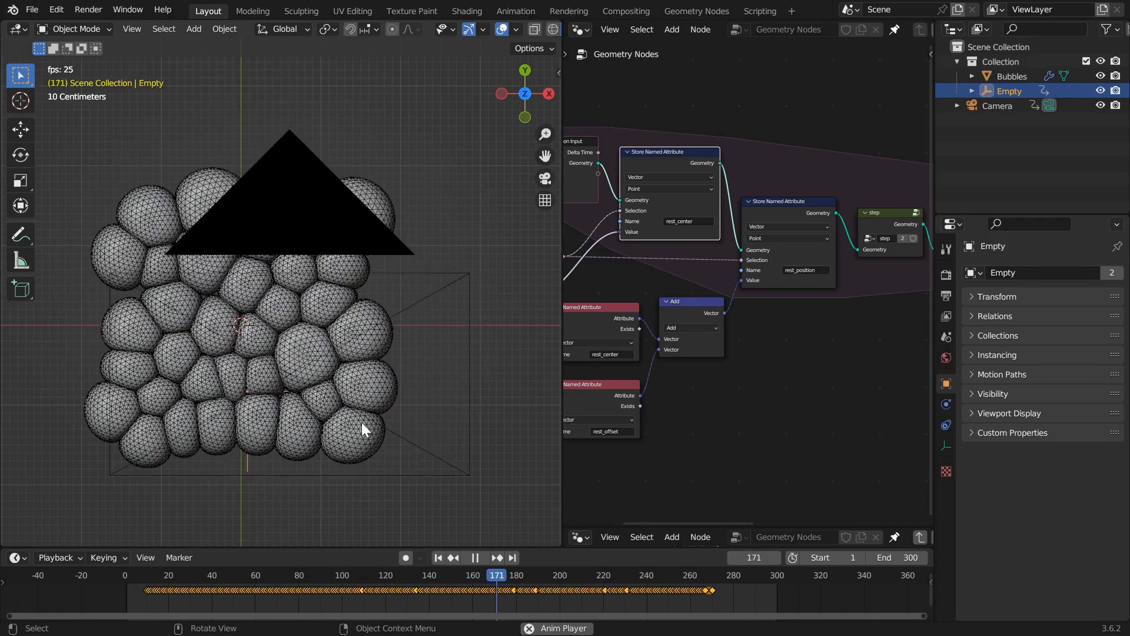
pyautogui.press('space')
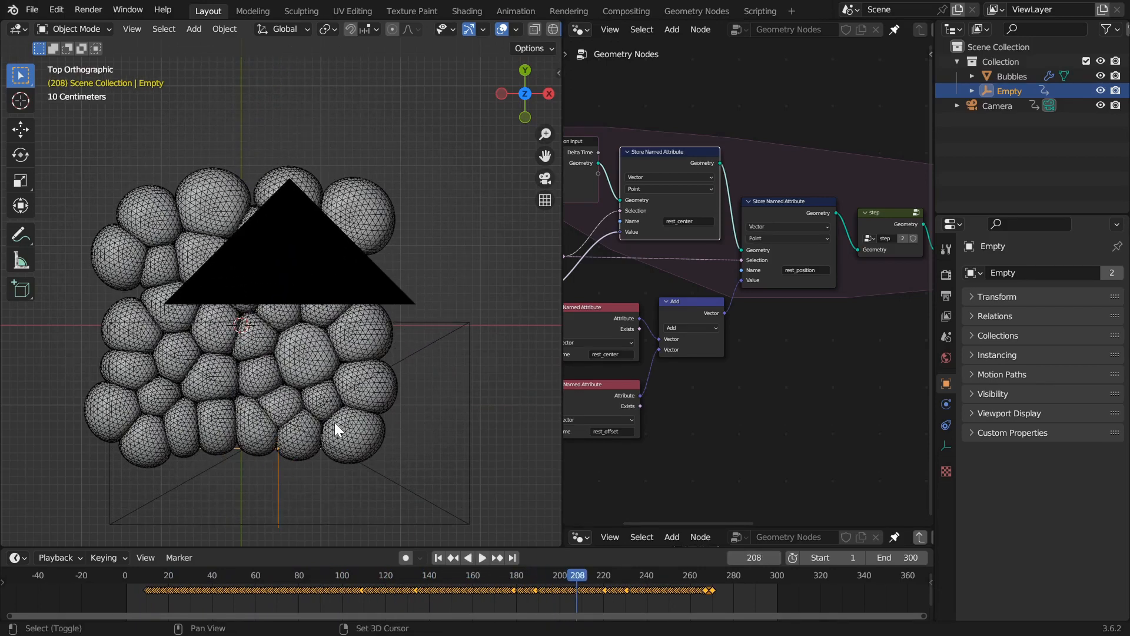
# - Return the timeline to the first frame and save the file
pyautogui.hotkey('shift', 'Left')
pyautogui.hotkey('ctrl', 's')
# - Maximize the node editor and examine how the controlled attribute selects points for the rest_center and rest_position Store Named Attribute nodes
pyautogui.hotkey('ctrl', 'space')
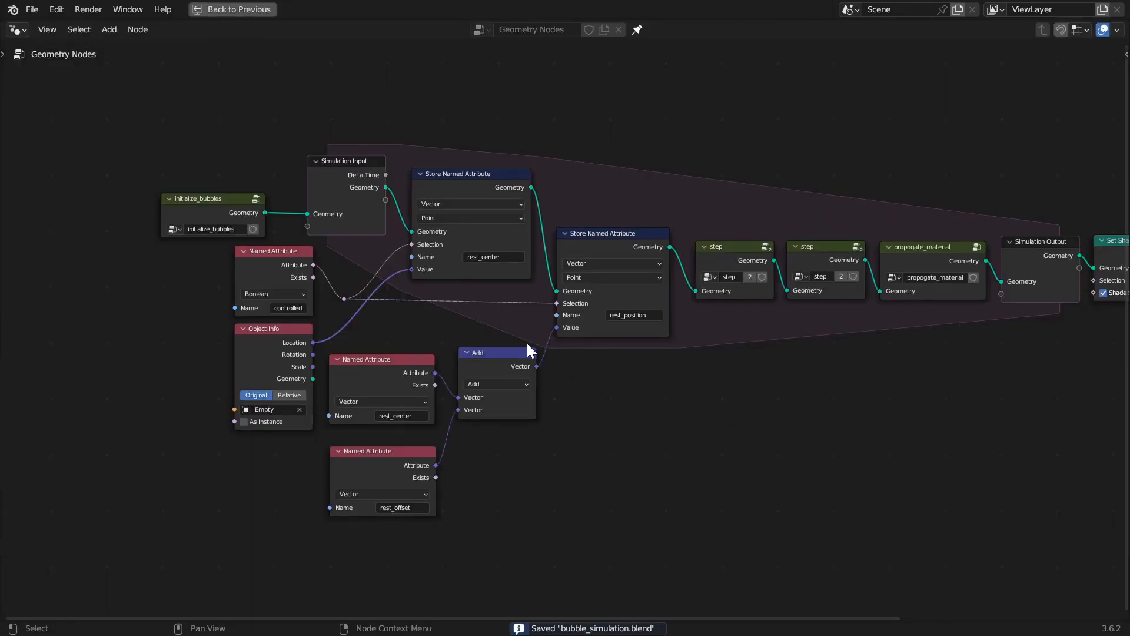
pyautogui.scroll(2, 529, 338)
pyautogui.click(402, 119)
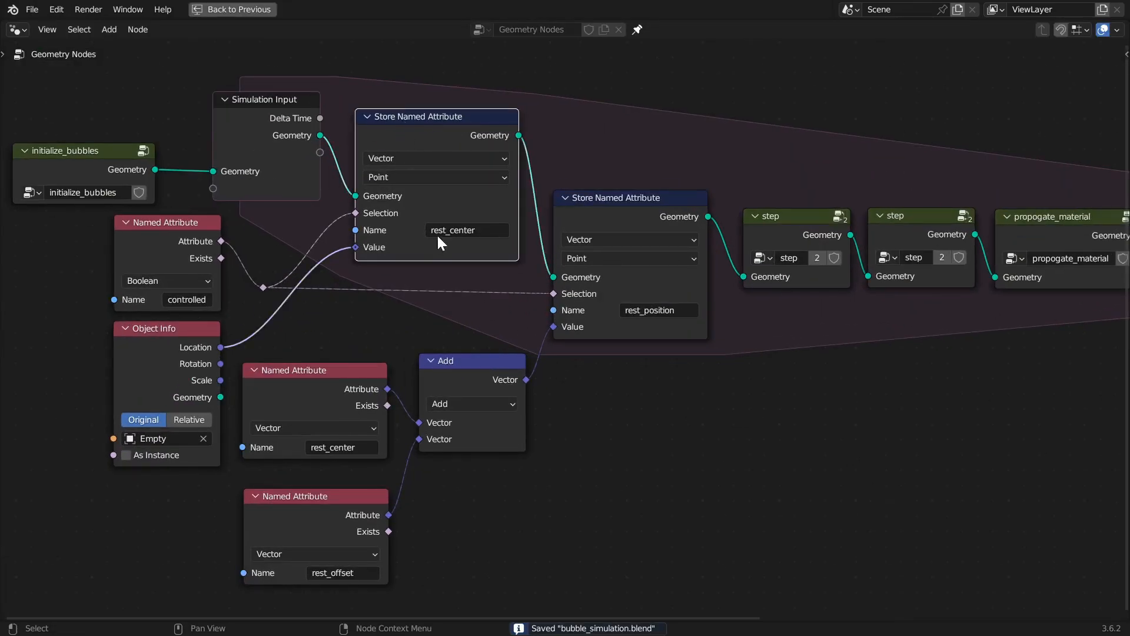
pyautogui.moveTo(599, 487); pyautogui.dragTo(631, 456, button='middle')
pyautogui.moveTo(190, 198)
pyautogui.mouseDown()
pyautogui.moveTo(205, 207)
pyautogui.moveTo(189, 194)
pyautogui.mouseUp()
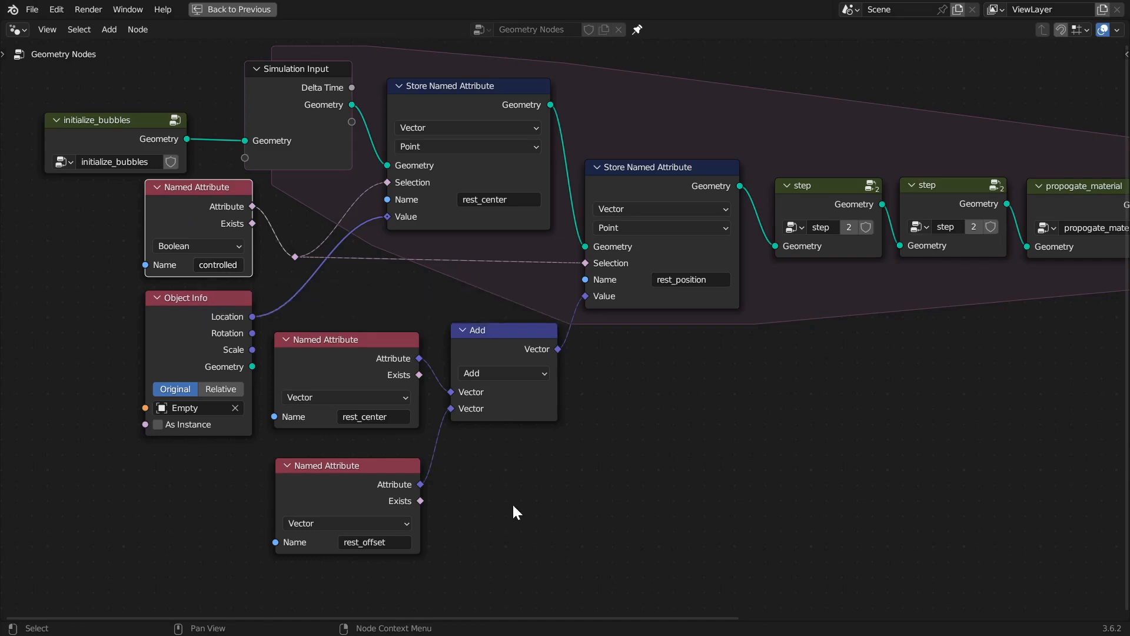
pyautogui.moveTo(564, 497); pyautogui.dragTo(532, 468, button='middle')
pyautogui.click(625, 140)
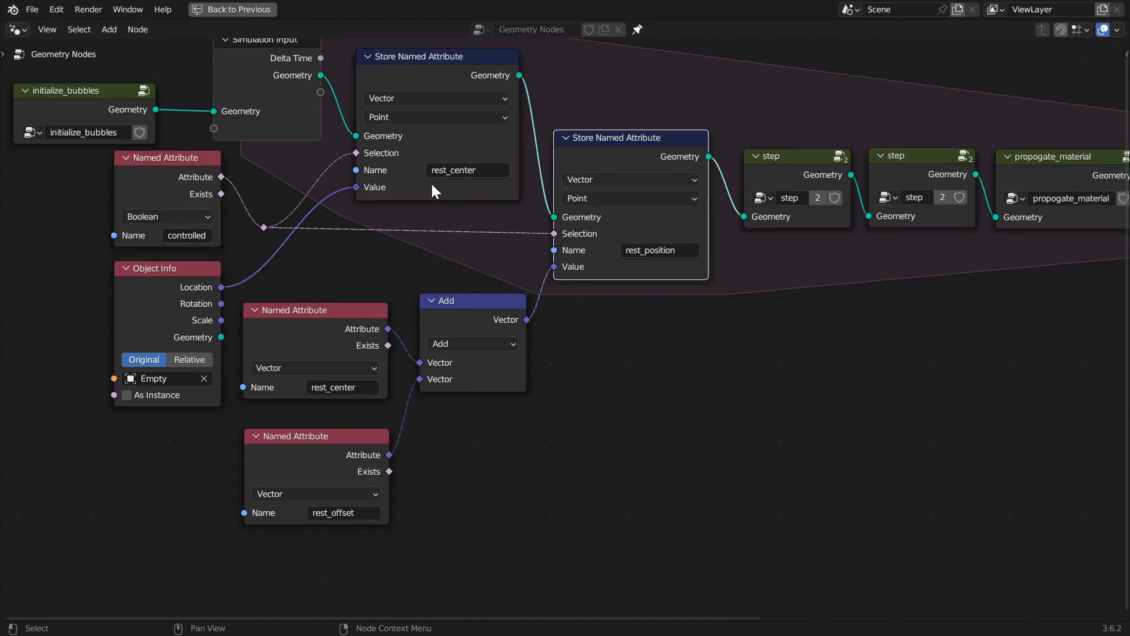
# - Restore the full layout, select the Bubbles object and examine the separate controlled bubble up close
pyautogui.click(758, 334)
pyautogui.hotkey('ctrl', 'space')
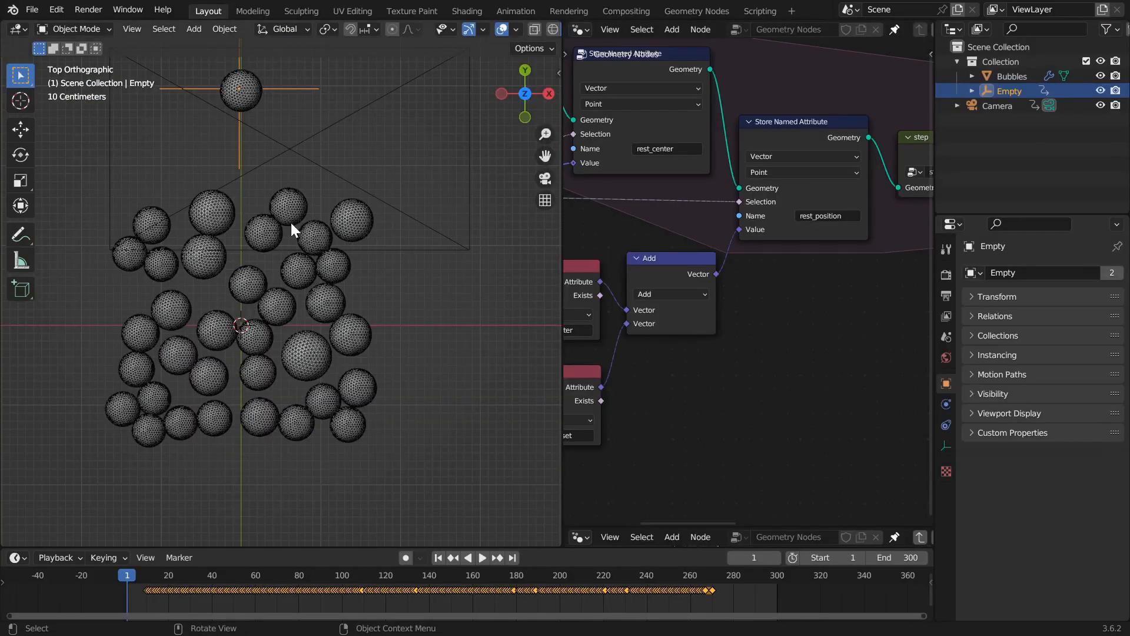
pyautogui.scroll(6, 263, 312)
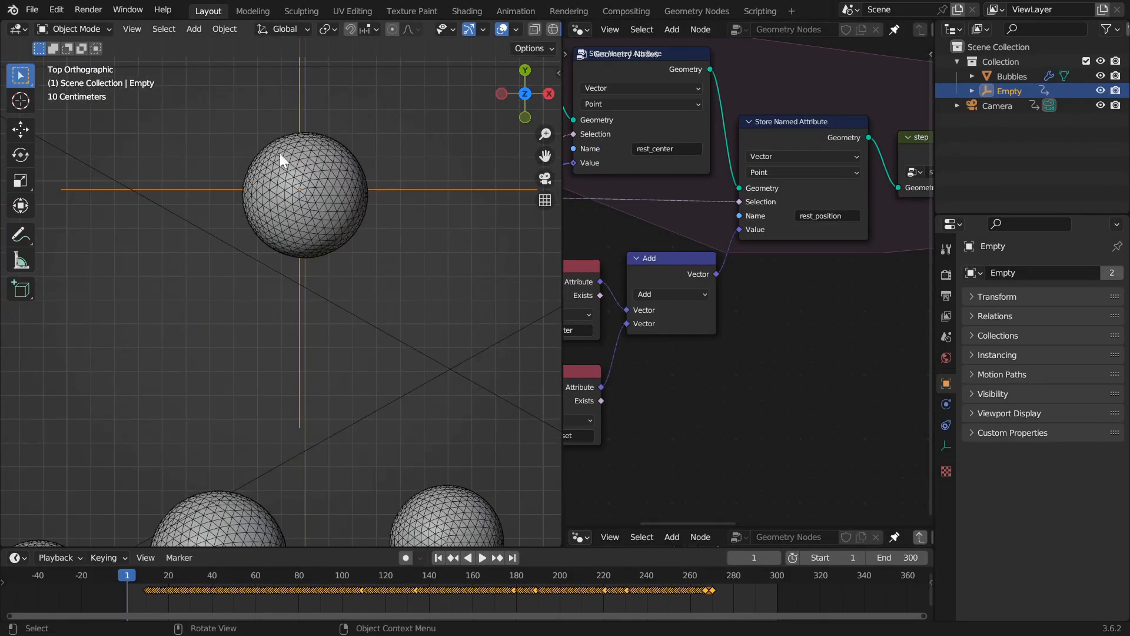
pyautogui.click(288, 225)
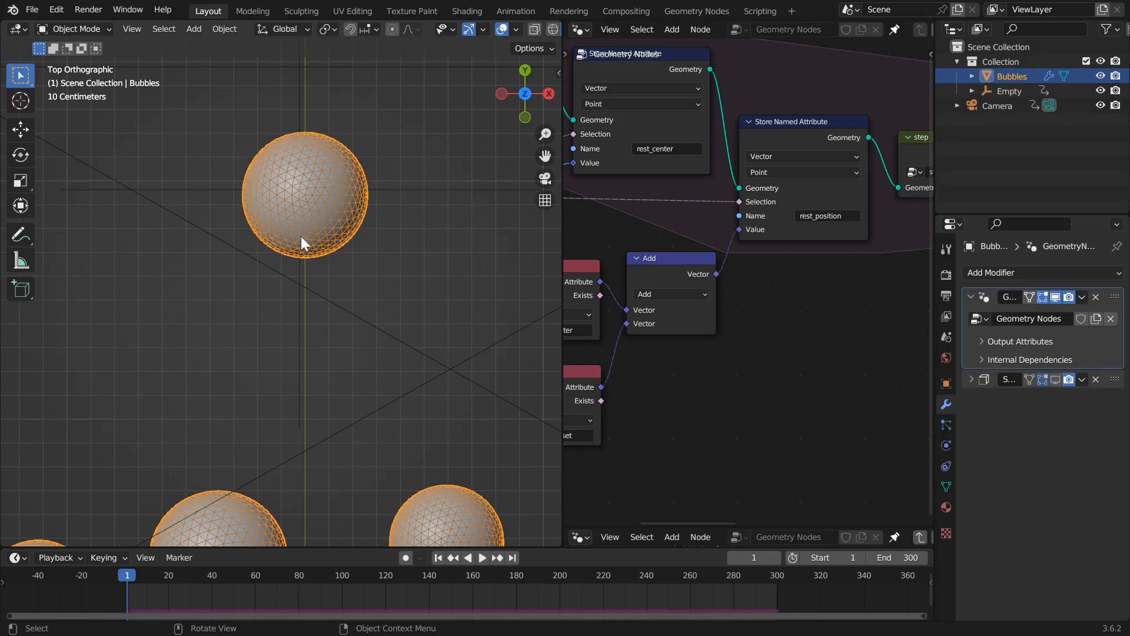
pyautogui.scroll(4, 296, 171)
pyautogui.keyDown('shift'); pyautogui.moveTo(286, 62); pyautogui.dragTo(211, 246, button='middle'); pyautogui.keyUp('shift')
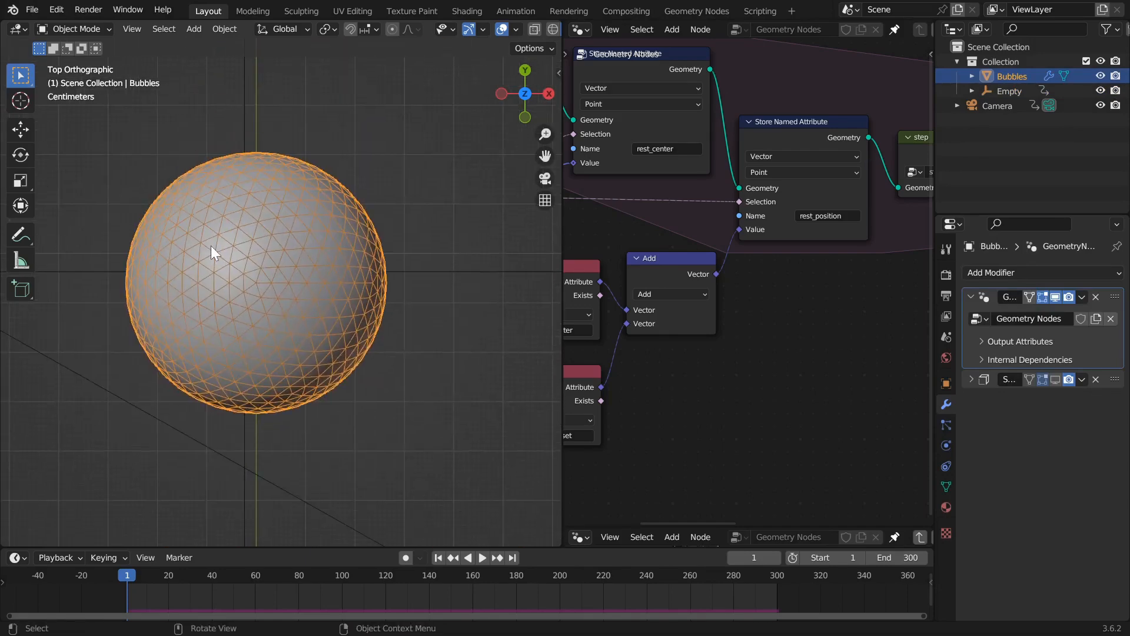
pyautogui.scroll(-1, 211, 245)
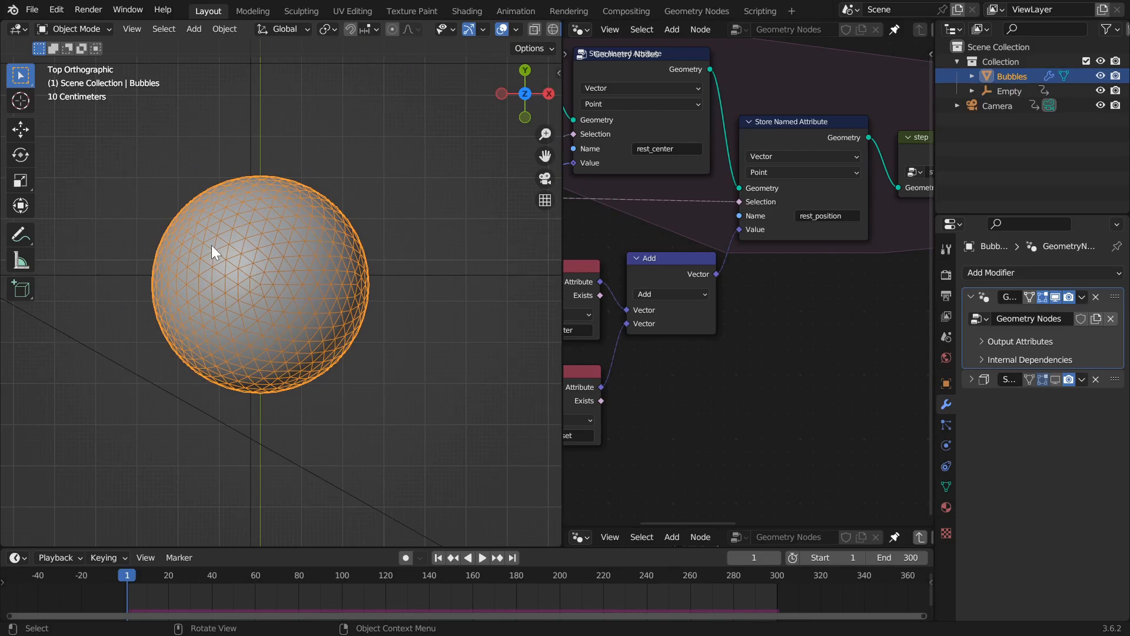
pyautogui.scroll(-2, 210, 245)
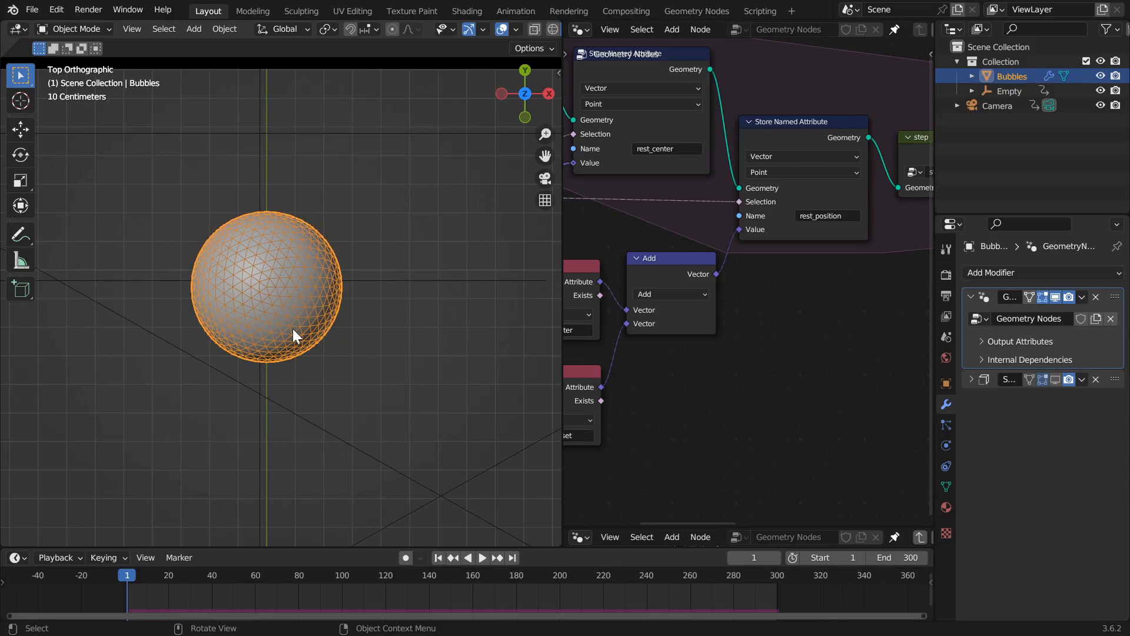
# - Nudge the rest_center and rest_offset Named Attribute nodes that feed the Add node
pyautogui.moveTo(802, 340); pyautogui.dragTo(807, 317, button='middle')
pyautogui.moveTo(640, 218); pyautogui.dragTo(634, 222)
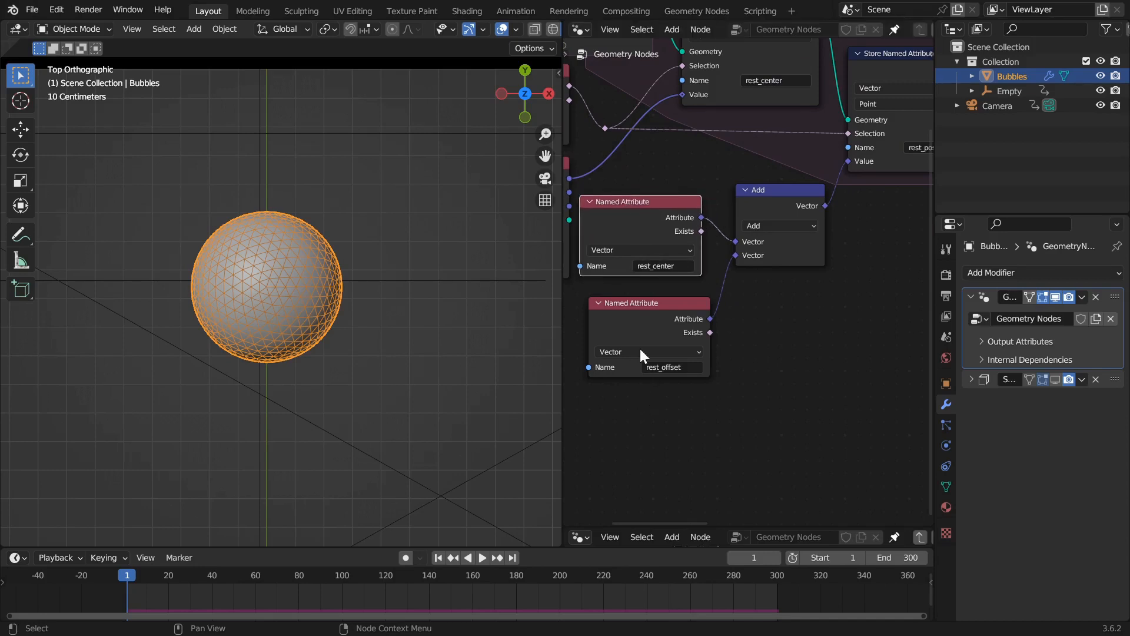
pyautogui.moveTo(651, 321); pyautogui.dragTo(642, 322)
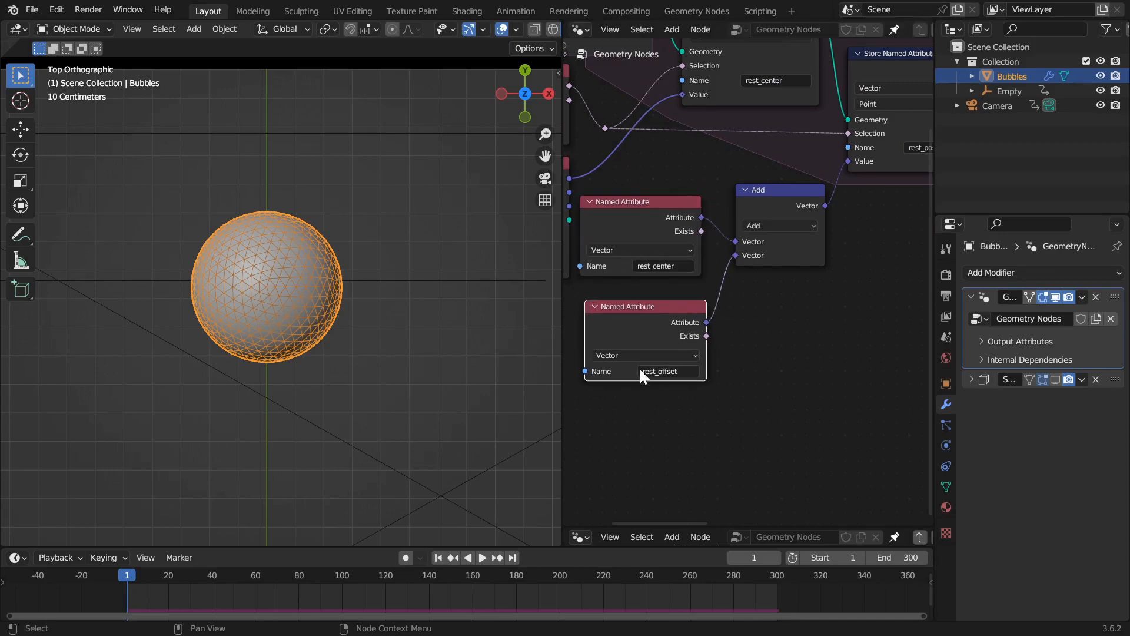
# - Trace how the rest_center and rest_offset attributes pass through Add into the rest_position Store Named Attribute node, ending in the maximized node editor
pyautogui.scroll(-6, 660, 335)
pyautogui.moveTo(715, 348); pyautogui.dragTo(617, 326, button='middle')
pyautogui.scroll(3, 648, 161)
pyautogui.click(686, 147)
pyautogui.moveTo(679, 370); pyautogui.dragTo(744, 362, button='middle')
pyautogui.moveTo(814, 330); pyautogui.dragTo(742, 343, button='middle')
pyautogui.click(606, 309)
pyautogui.click(598, 388)
pyautogui.click(688, 292)
pyautogui.hotkey('ctrl', 'space')
pyautogui.click(619, 183)
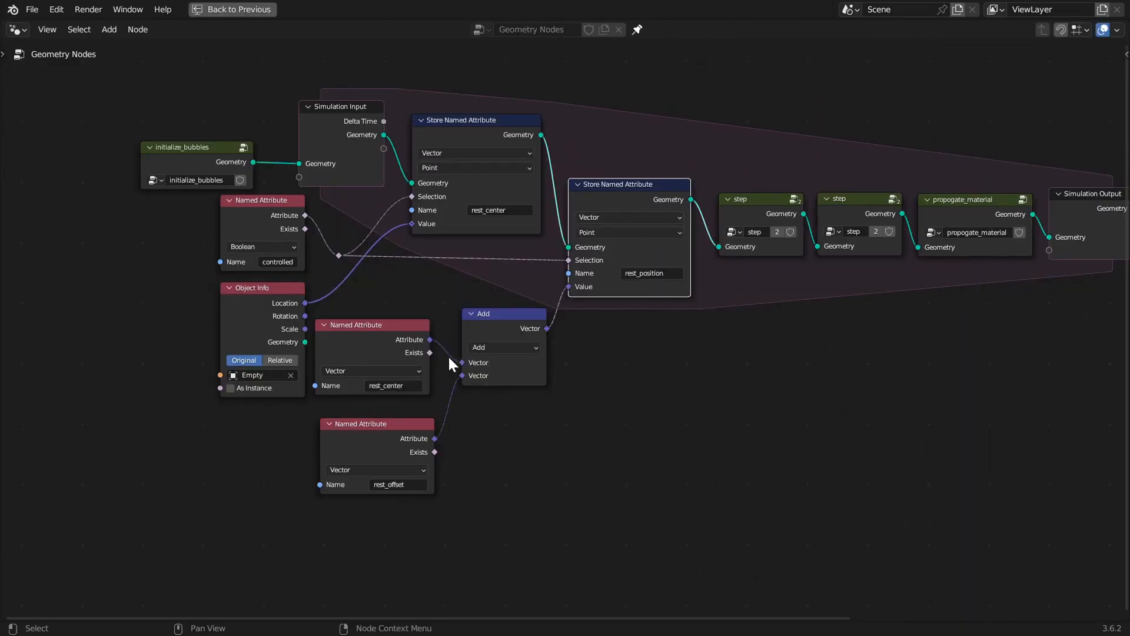
# - Examine the two consecutive step node groups inside the simulation zone
pyautogui.press('Home')
pyautogui.click(634, 232)
pyautogui.moveTo(899, 415); pyautogui.dragTo(775, 415, button='middle')
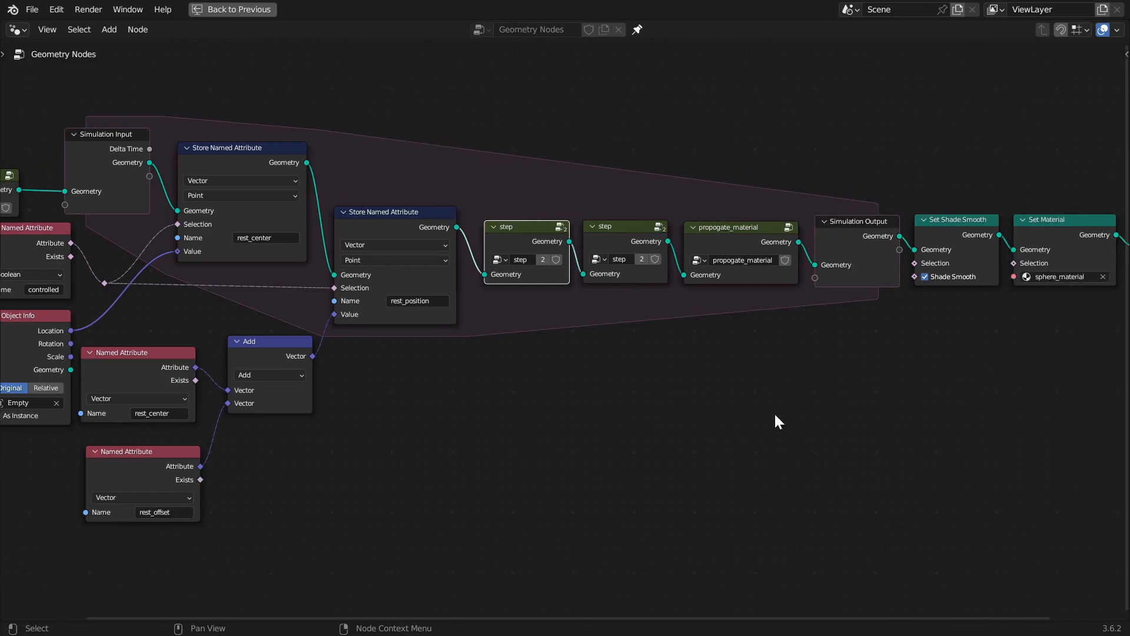
pyautogui.click(602, 228)
pyautogui.click(542, 228)
pyautogui.click(595, 228)
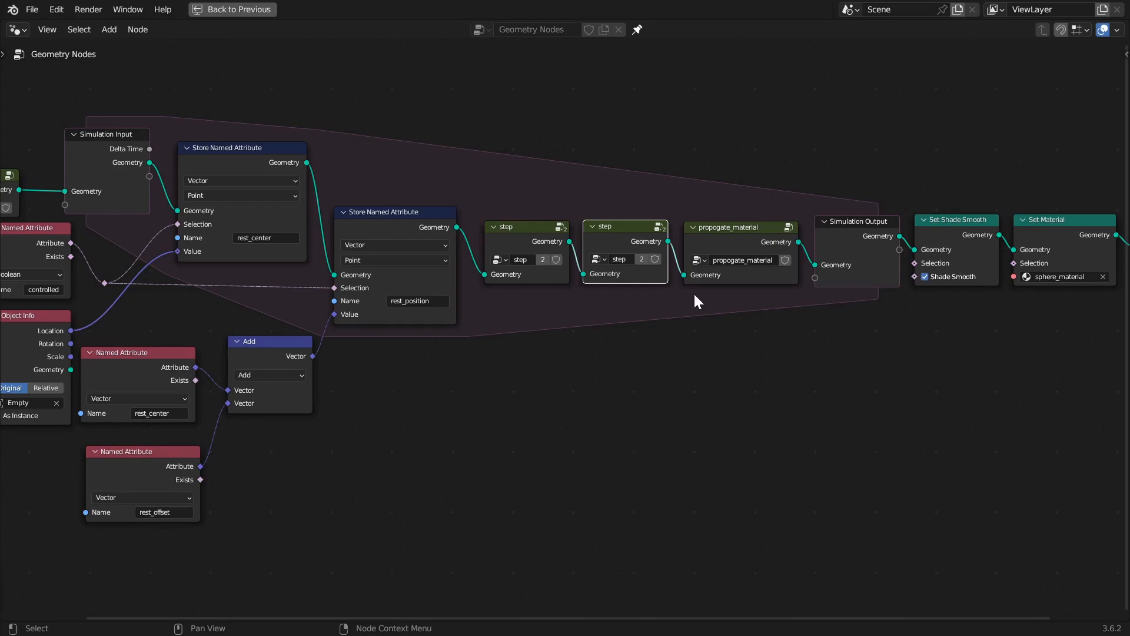
# - Align the rest_center Named Attribute node and the rest_offset node directly beneath it, beside the Add node
pyautogui.moveTo(634, 378); pyautogui.dragTo(779, 319, button='middle')
pyautogui.moveTo(288, 306); pyautogui.dragTo(299, 314)
pyautogui.moveTo(285, 411); pyautogui.dragTo(293, 403)
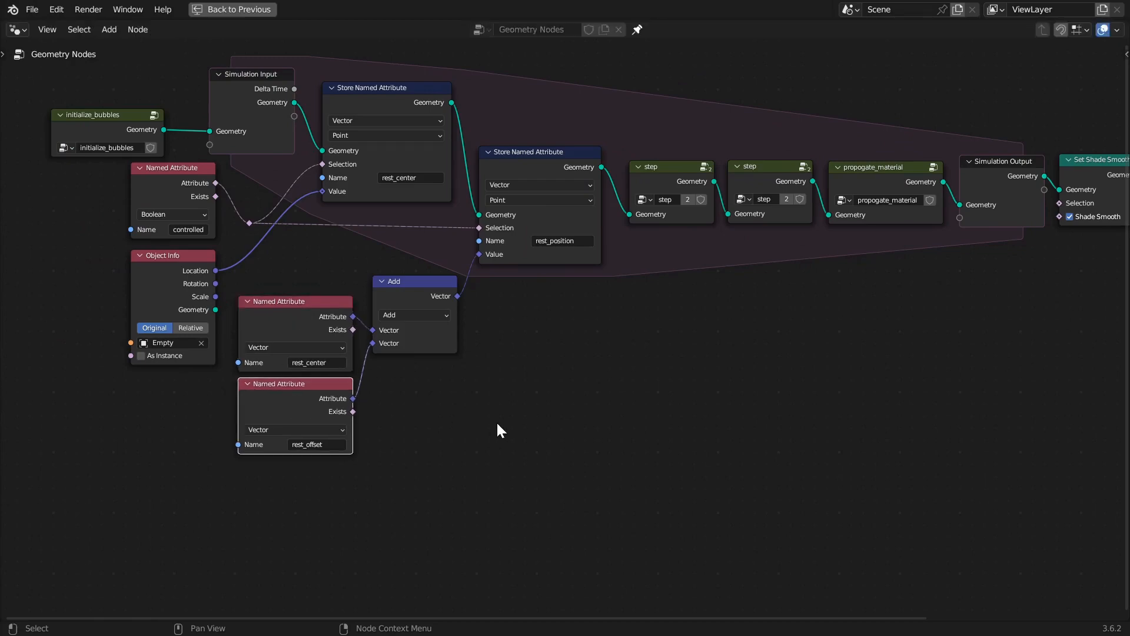
# - Review the rest_position Store Named Attribute node and its inputs, collapsing and re-expanding the Add node
pyautogui.click(541, 151)
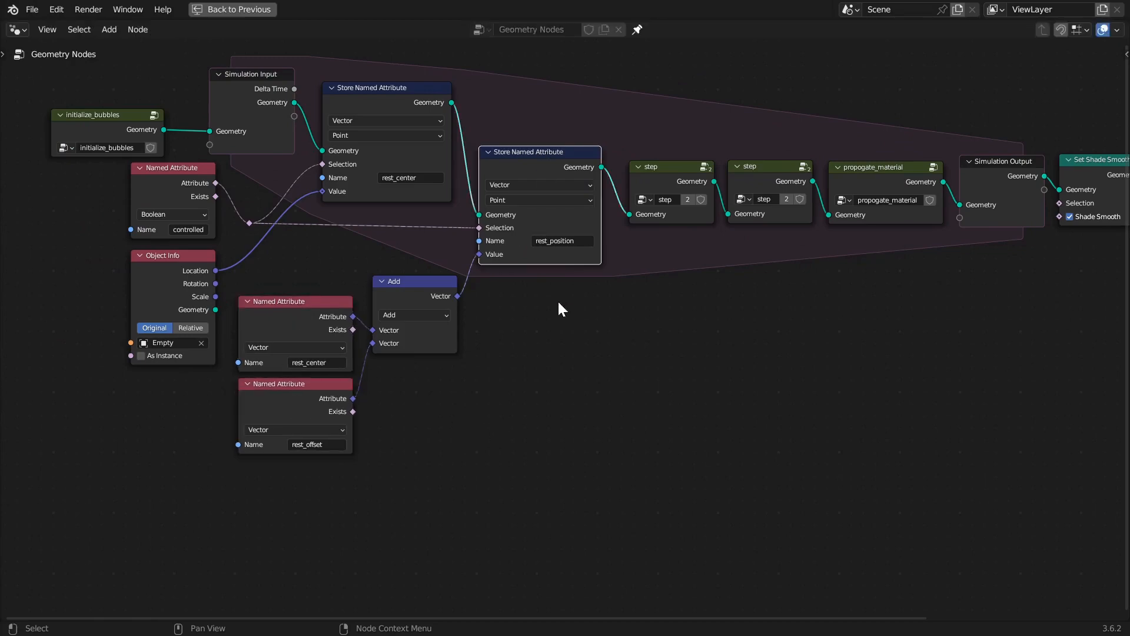
pyautogui.click(297, 323)
pyautogui.click(274, 394)
pyautogui.click(381, 282)
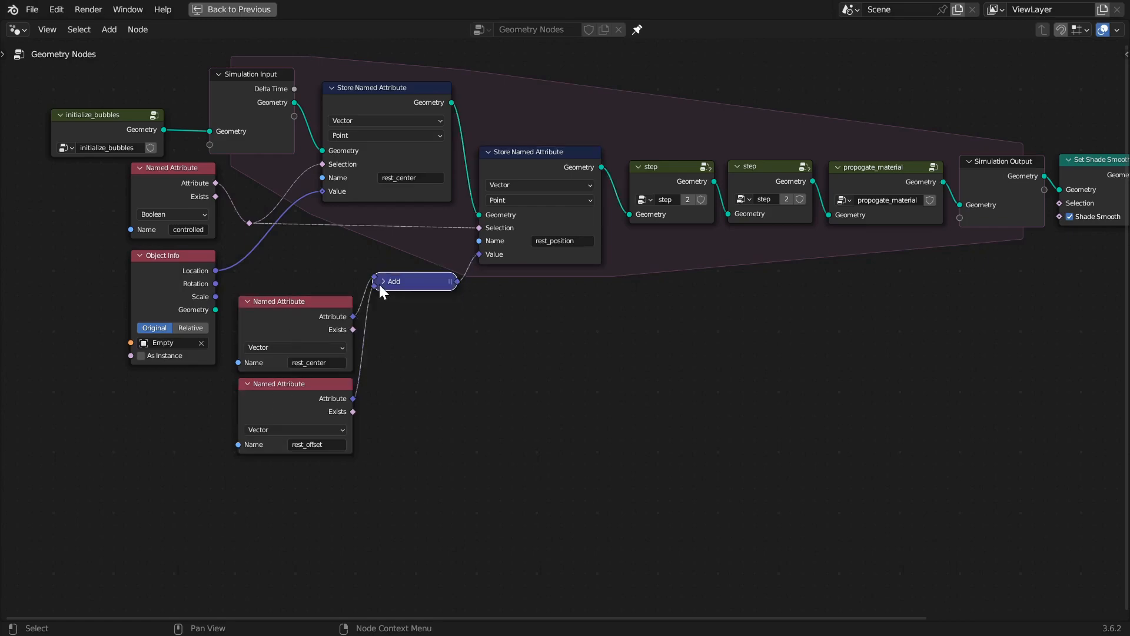
pyautogui.click(381, 282)
pyautogui.click(565, 335)
# - Select the propogate_material node group at the end of the simulation zone and examine its connections
pyautogui.moveTo(837, 320); pyautogui.dragTo(682, 397, button='middle')
pyautogui.moveTo(754, 373); pyautogui.dragTo(623, 400, button='middle')
pyautogui.scroll(3, 580, 323)
pyautogui.click(578, 272)
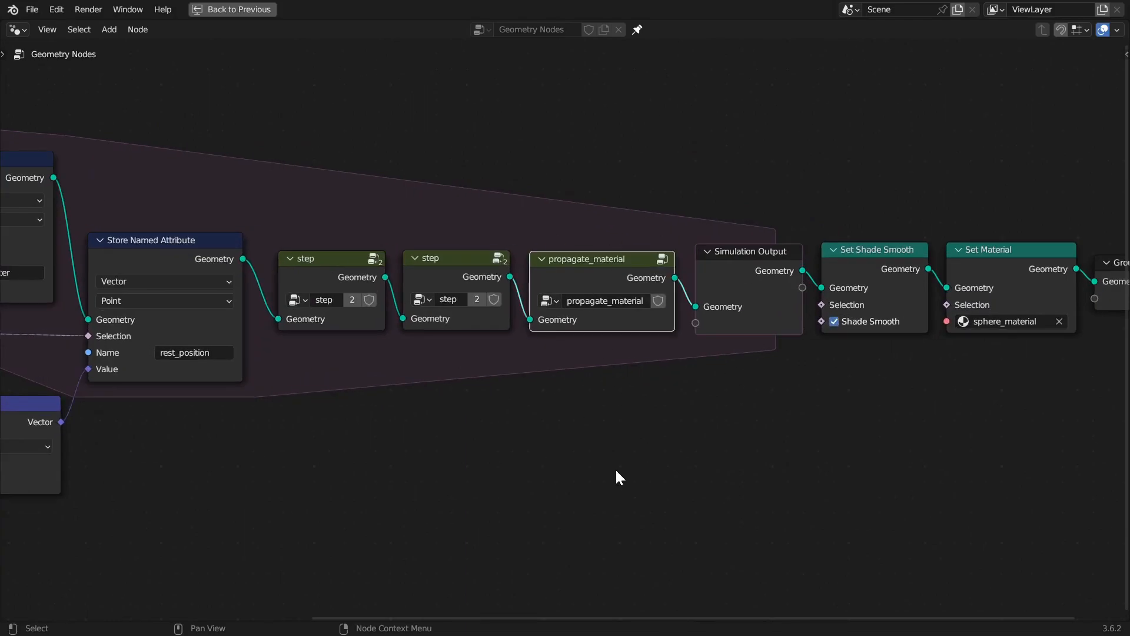
# - Show the bubbles in rendered shading without overlays and enable the viewport display of the second modifier on Bubbles
pyautogui.hotkey('ctrl', 'space')
pyautogui.scroll(-9, 193, 363)
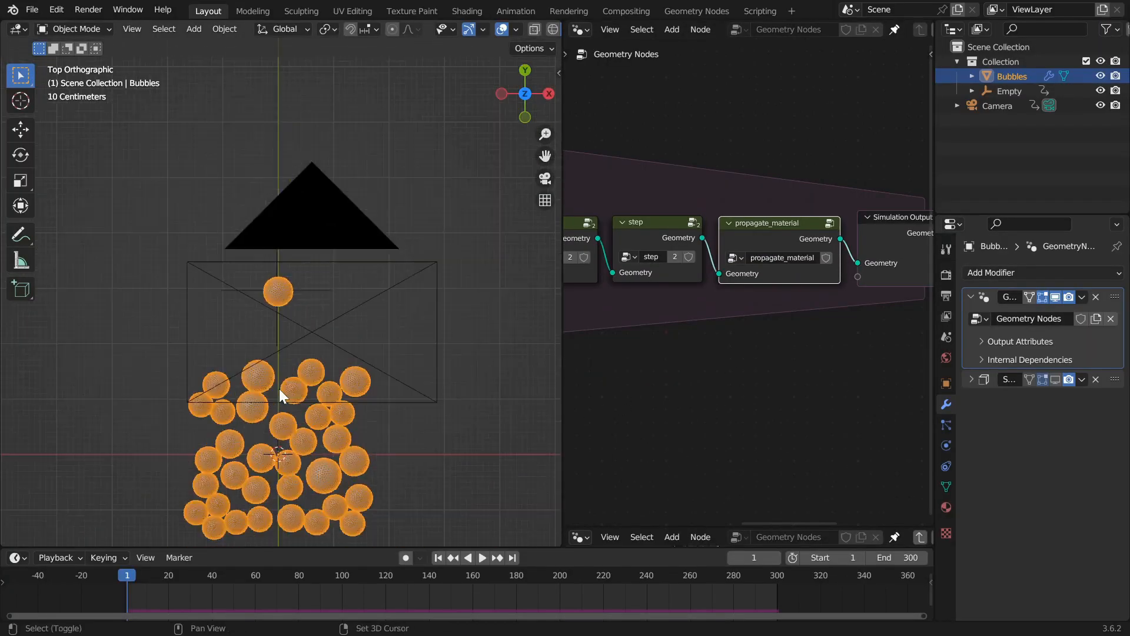
pyautogui.keyDown('shift'); pyautogui.moveTo(279, 389); pyautogui.dragTo(252, 295, button='middle'); pyautogui.keyUp('shift')
pyautogui.press('z')
pyautogui.click(229, 171)
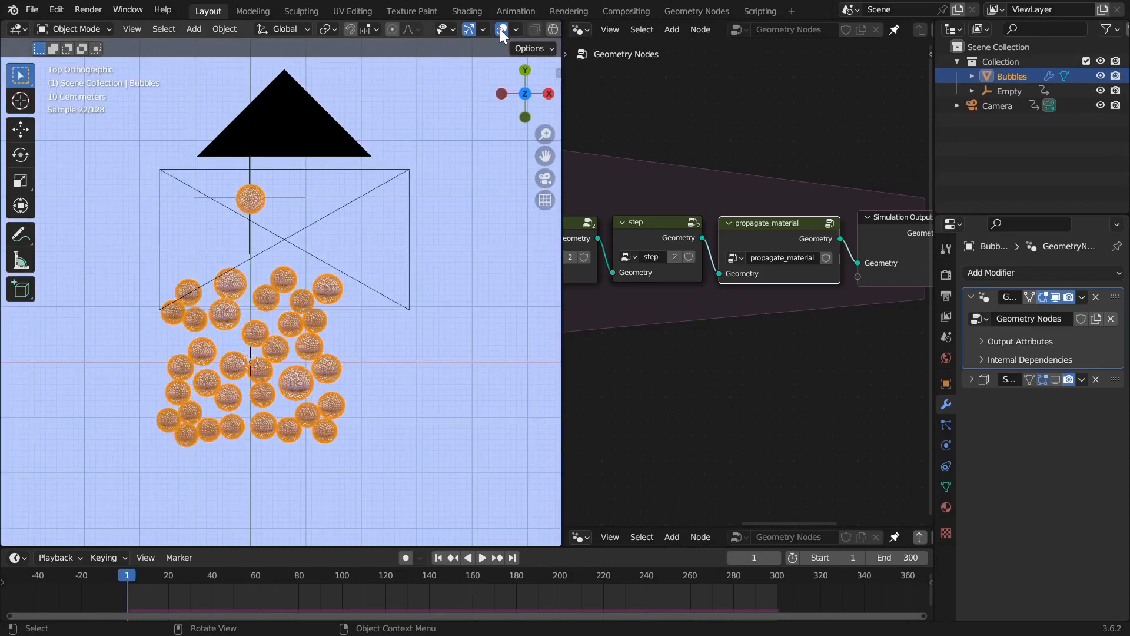
pyautogui.scroll(1, 295, 315)
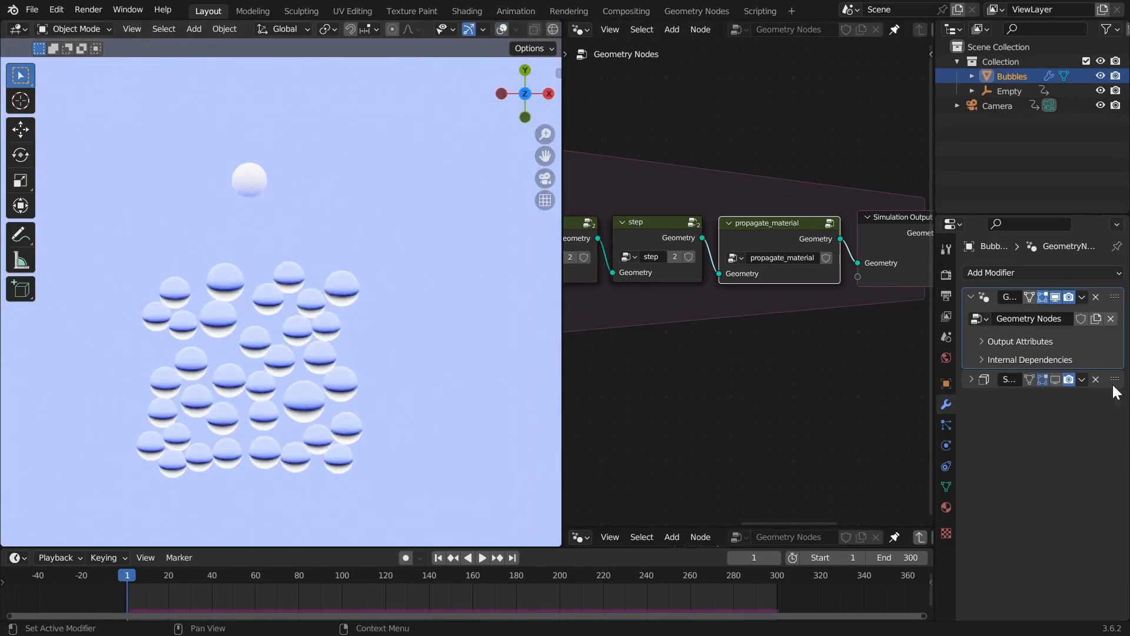
pyautogui.click(1055, 379)
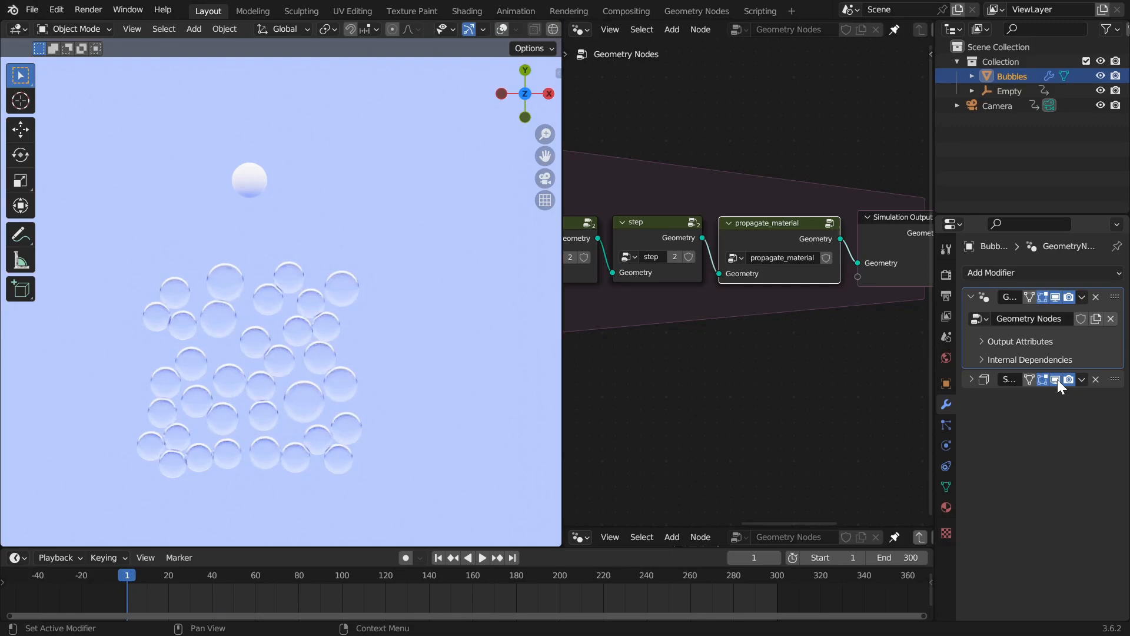
# - Play the simulation from frame 1 to frame 45 and inspect the white controlled bubble meeting the others
pyautogui.scroll(4, 260, 316)
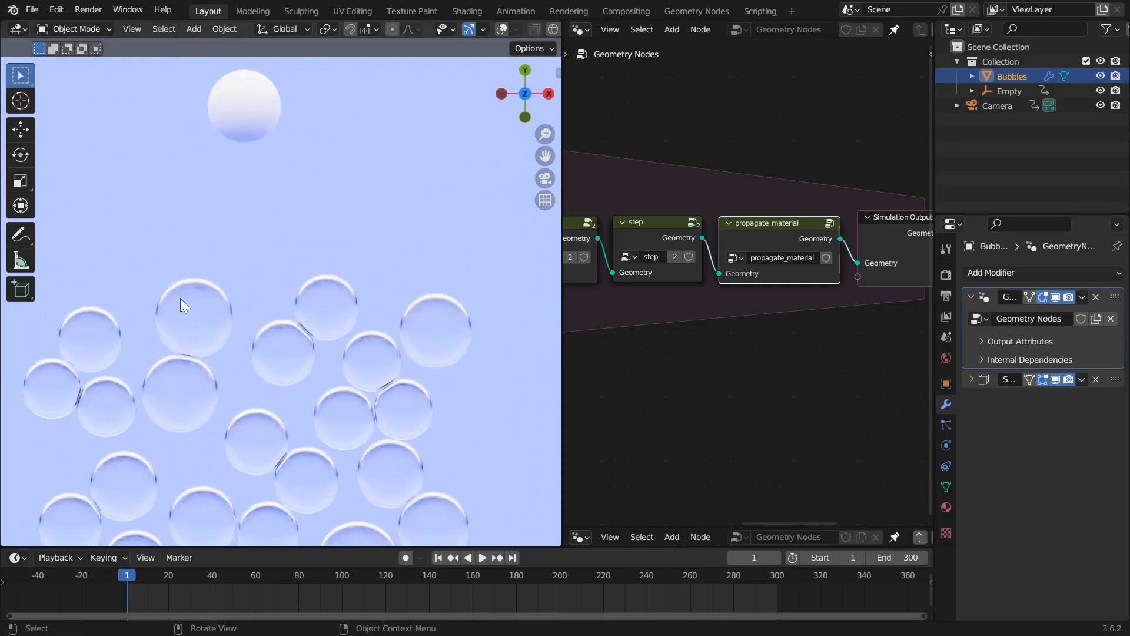
pyautogui.scroll(-1, 272, 320)
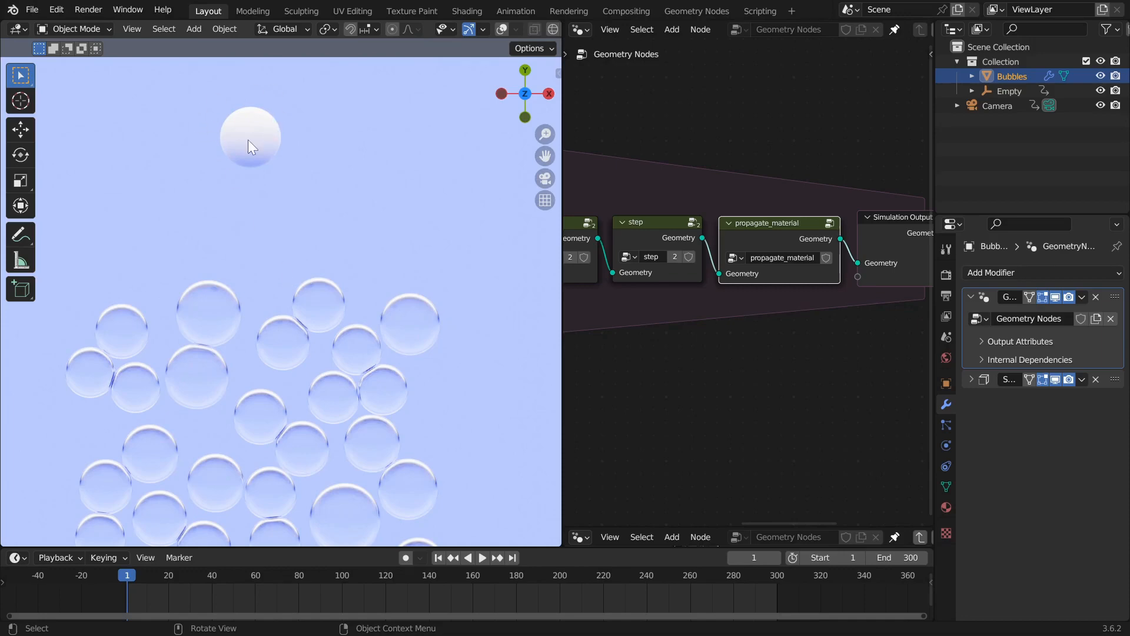
pyautogui.press('space')
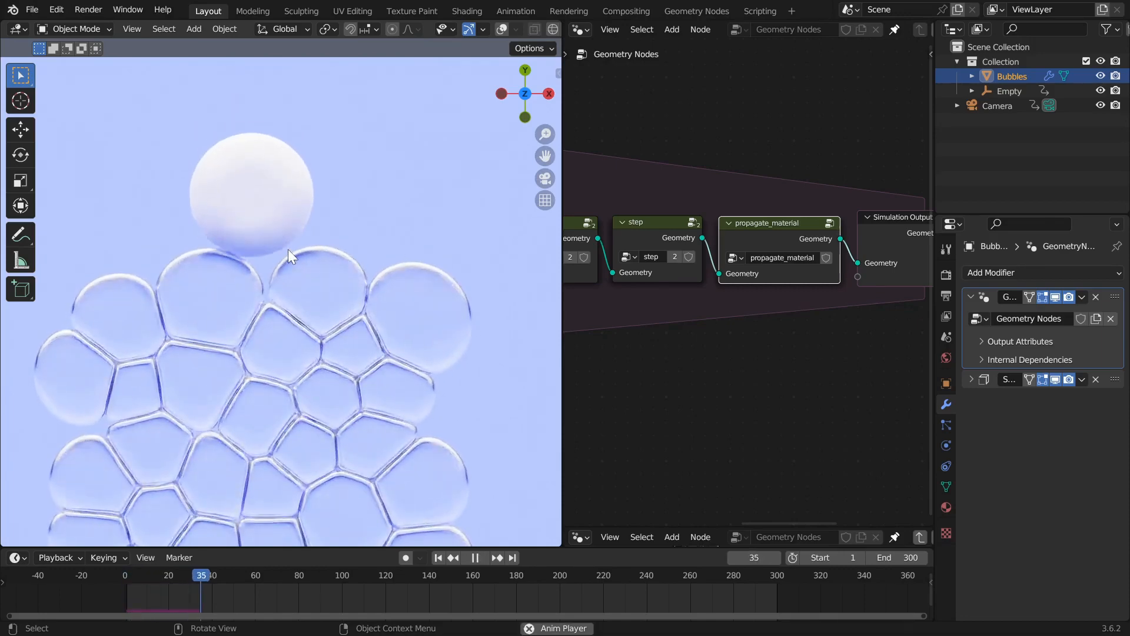
pyautogui.press('space')
pyautogui.scroll(-2, 626, 372)
pyautogui.moveTo(626, 372); pyautogui.dragTo(757, 383, button='middle')
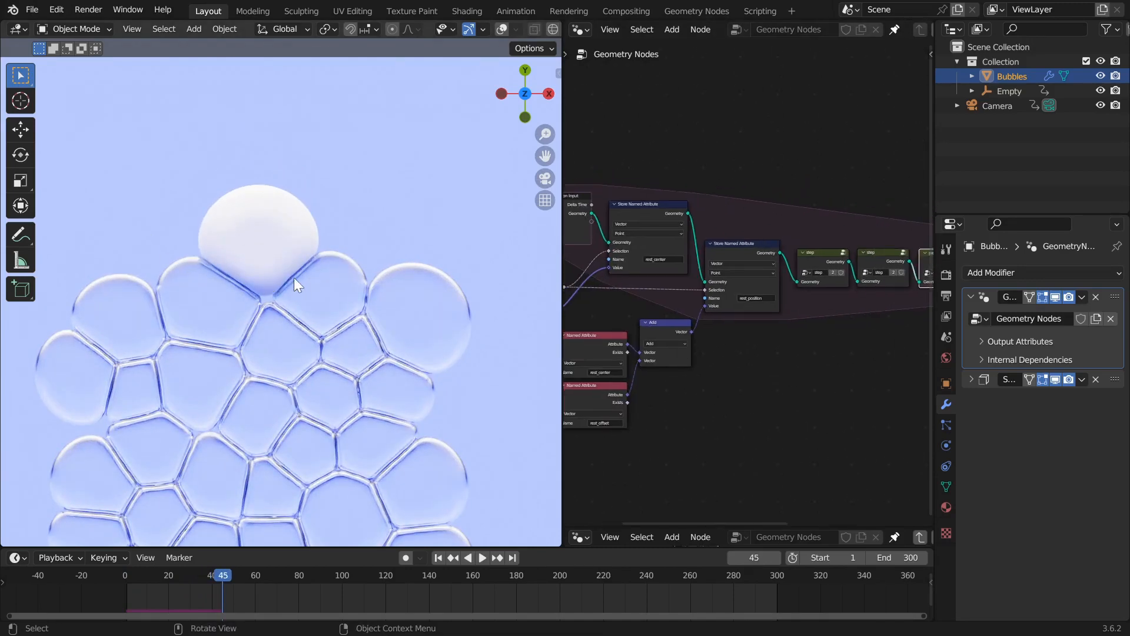
pyautogui.keyDown('shift'); pyautogui.moveTo(328, 358); pyautogui.dragTo(267, 273, button='middle'); pyautogui.keyUp('shift')
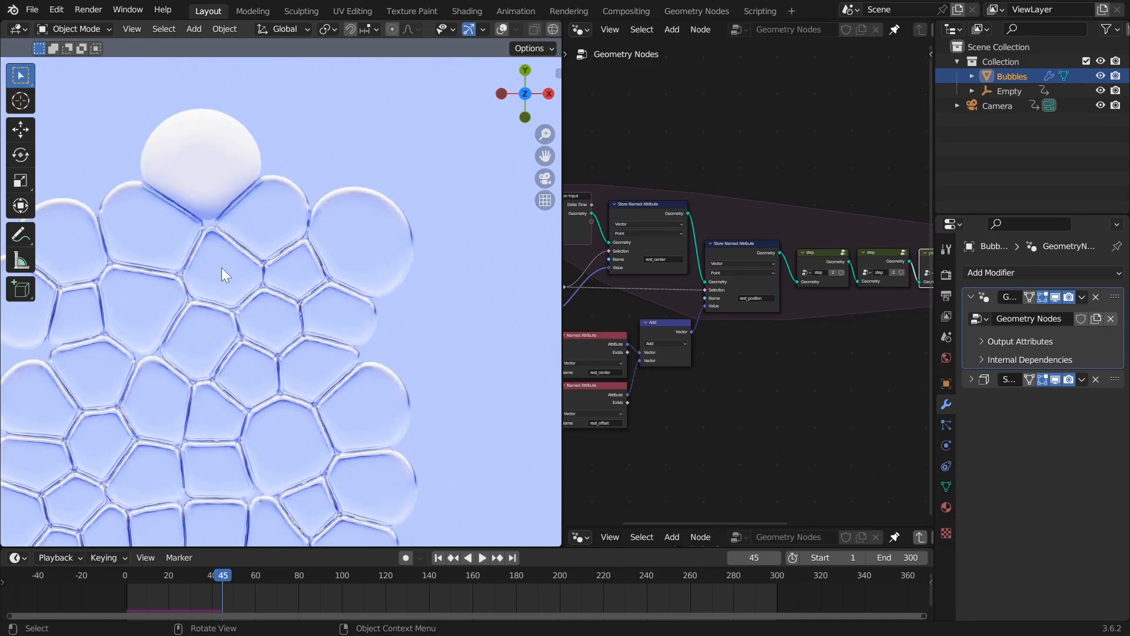
# - Continue playback to frame 127 and inspect the coloured bubbles around the controlled bubble's path
pyautogui.press('space')
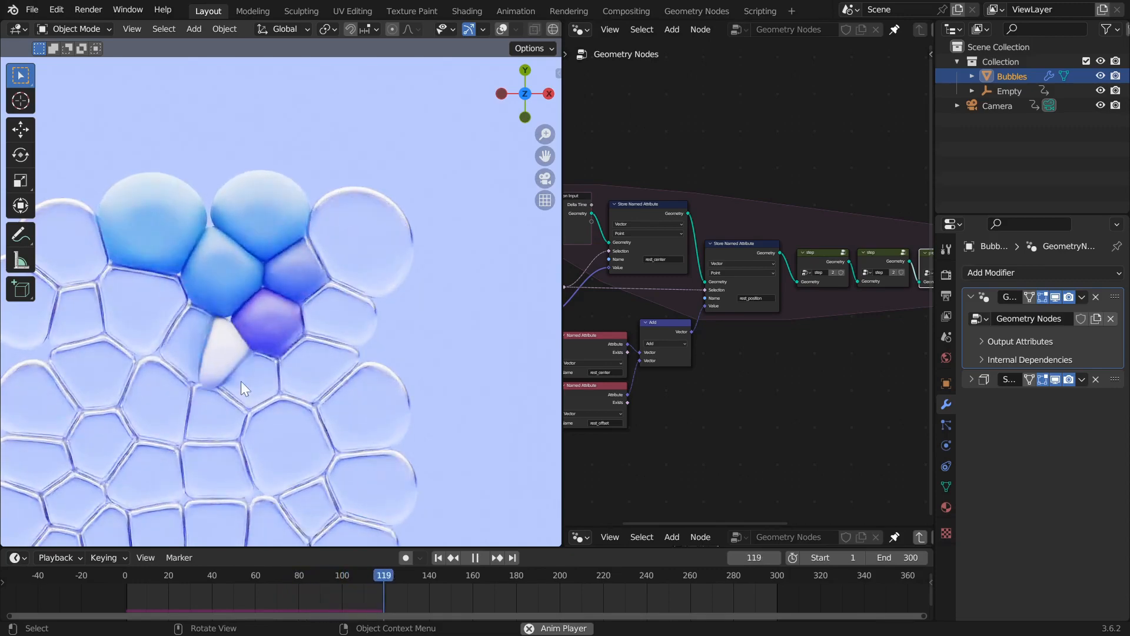
pyautogui.press('space')
pyautogui.keyDown('shift'); pyautogui.moveTo(243, 383); pyautogui.dragTo(238, 262, button='middle'); pyautogui.keyUp('shift')
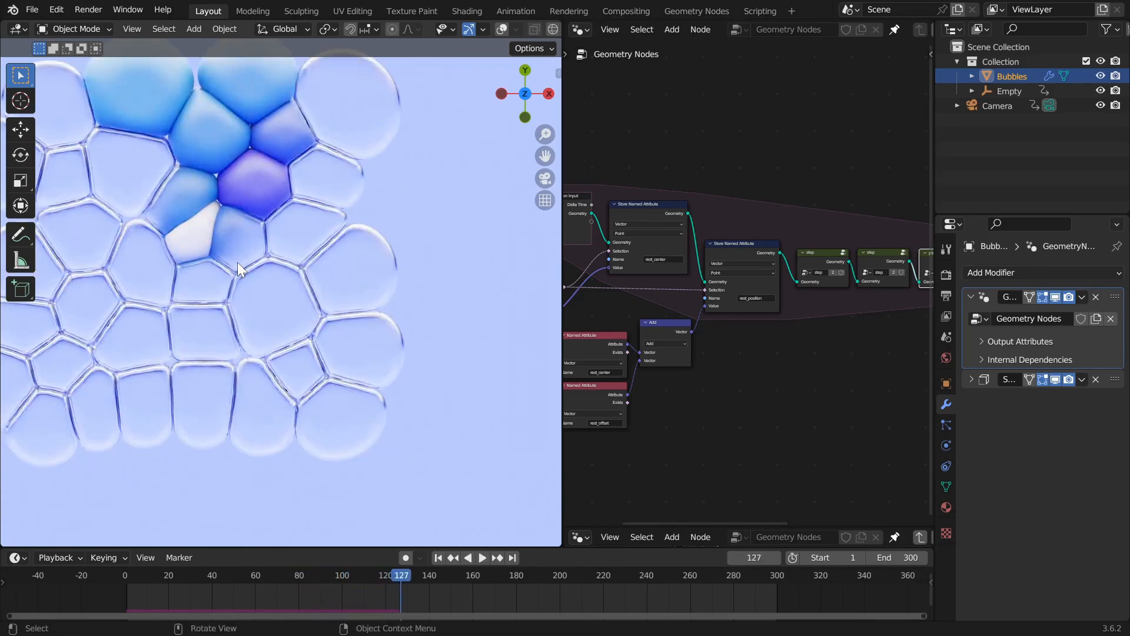
pyautogui.keyDown('shift'); pyautogui.moveTo(225, 180); pyautogui.dragTo(290, 317, button='middle'); pyautogui.keyUp('shift')
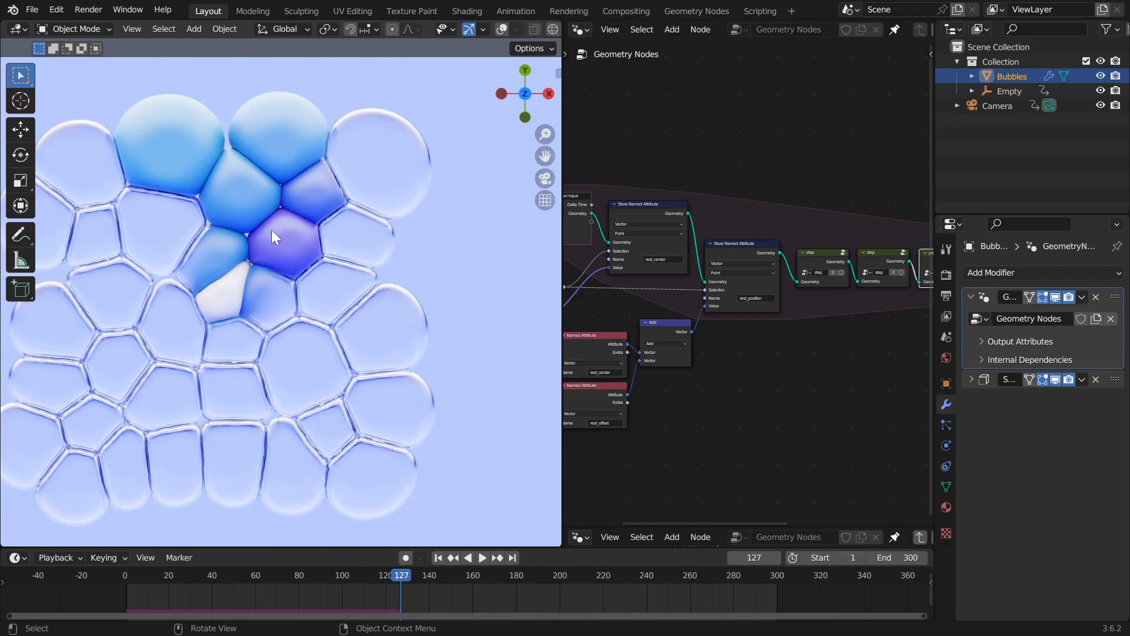
# - Continue playback to frame 170 and examine the controlled bubble and its neighbours close up
pyautogui.press('space')
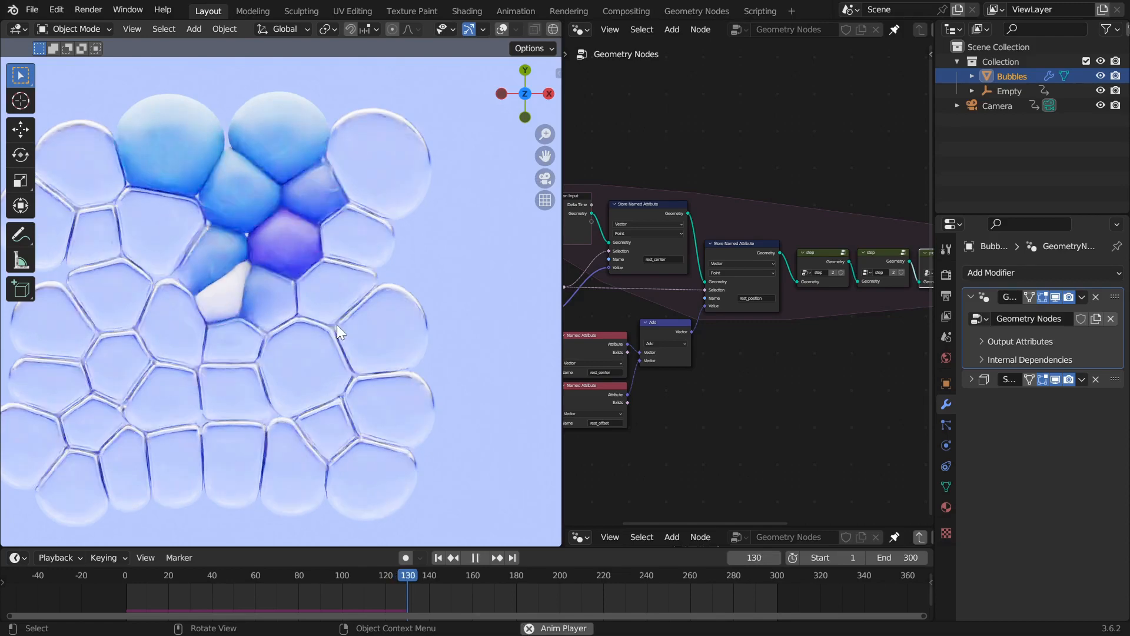
pyautogui.scroll(5, 291, 412)
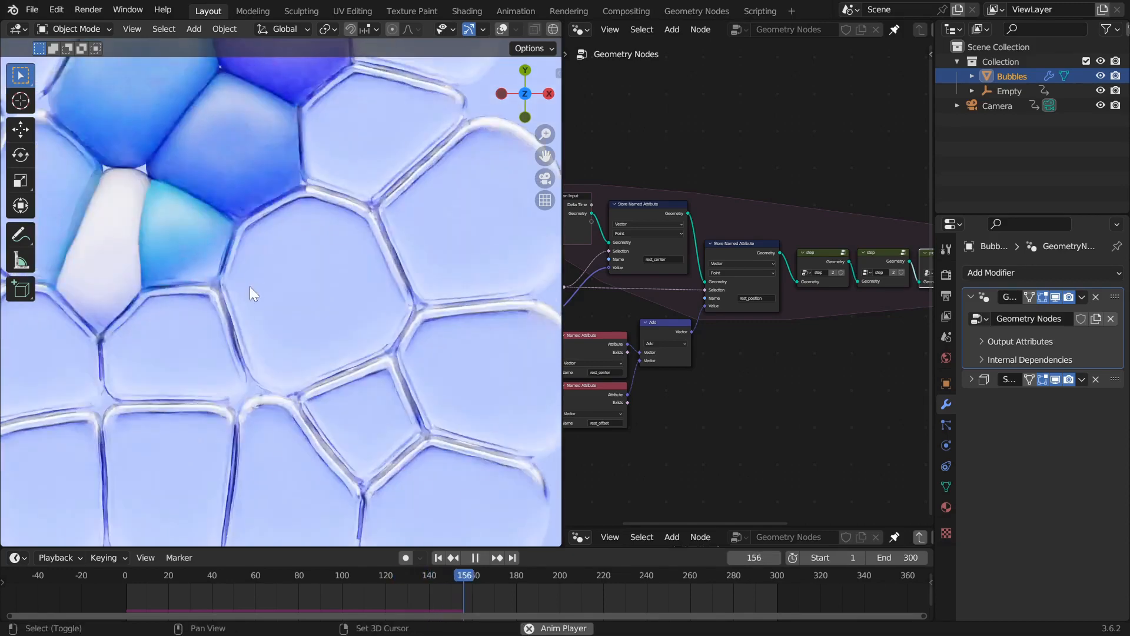
pyautogui.press('space')
pyautogui.scroll(4, 336, 245)
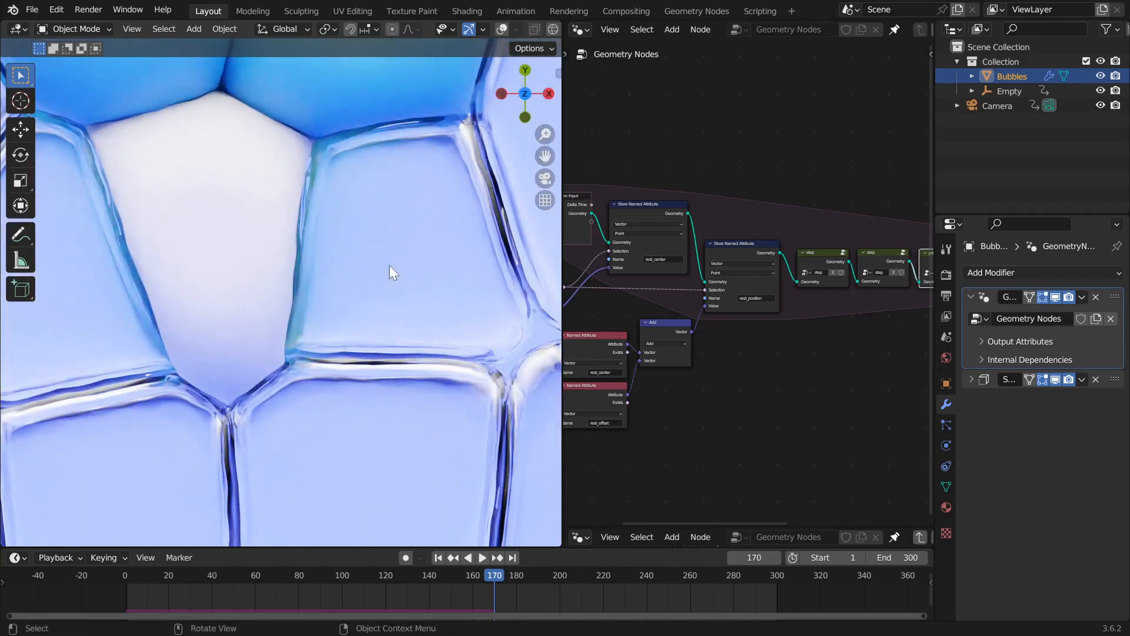
# - Play the simulation on to frame 273 and switch the viewport to solid shading
pyautogui.press('space')
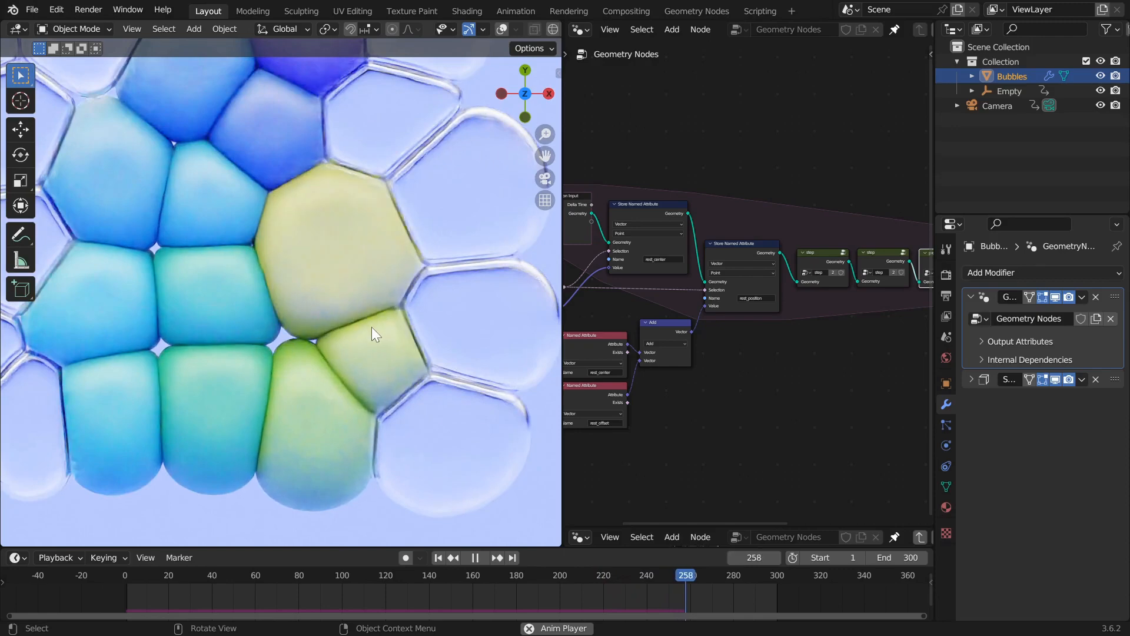
pyautogui.press('space')
pyautogui.press('z')
pyautogui.click(441, 374)
# - Select the Simulation Output node in the maximized node editor and examine its place in the node tree
pyautogui.scroll(-3, 644, 314)
pyautogui.scroll(3, 661, 266)
pyautogui.moveTo(719, 294); pyautogui.dragTo(769, 316, button='middle')
pyautogui.scroll(1, 771, 315)
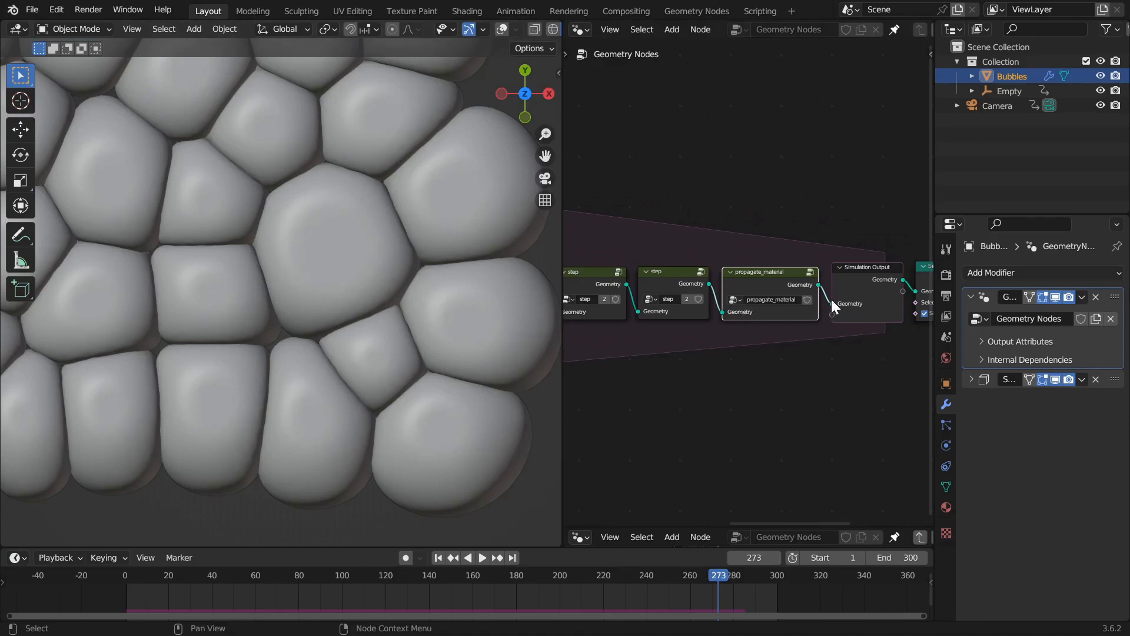
pyautogui.hotkey('ctrl', 'space')
pyautogui.moveTo(666, 397); pyautogui.dragTo(786, 295, button='middle')
pyautogui.click(786, 295)
pyautogui.moveTo(681, 453); pyautogui.dragTo(839, 401, button='middle')
pyautogui.moveTo(910, 433); pyautogui.dragTo(648, 429, button='middle')
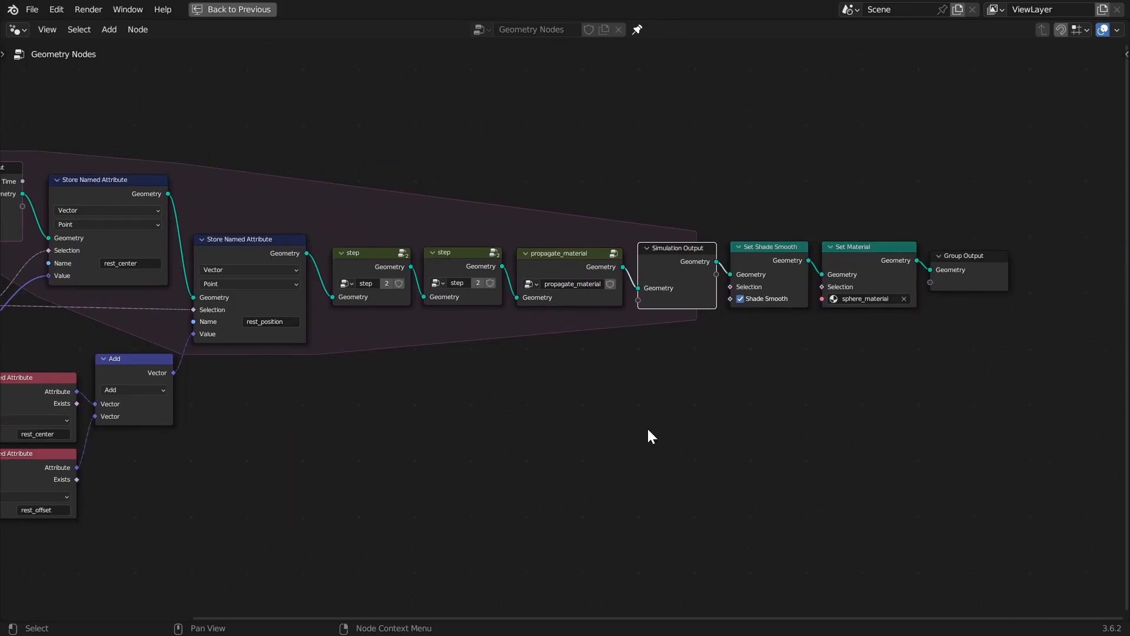
# - Review the Set Shade Smooth, Set Material and Group Output nodes after the simulation zone one by one
pyautogui.click(771, 247)
pyautogui.scroll(2, 668, 436)
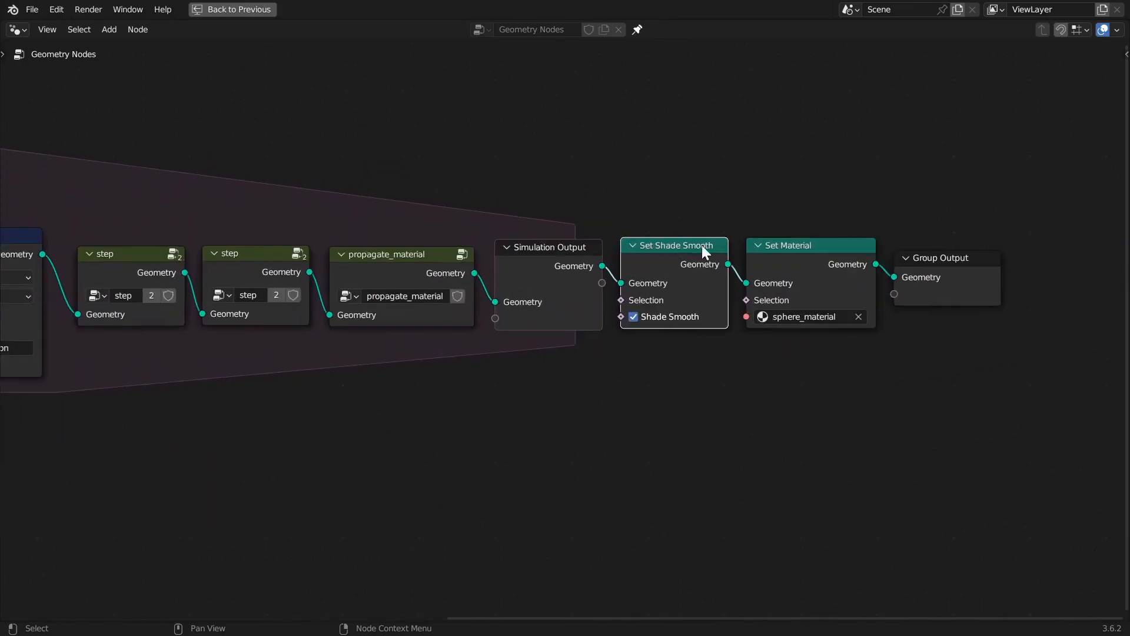
pyautogui.click(828, 250)
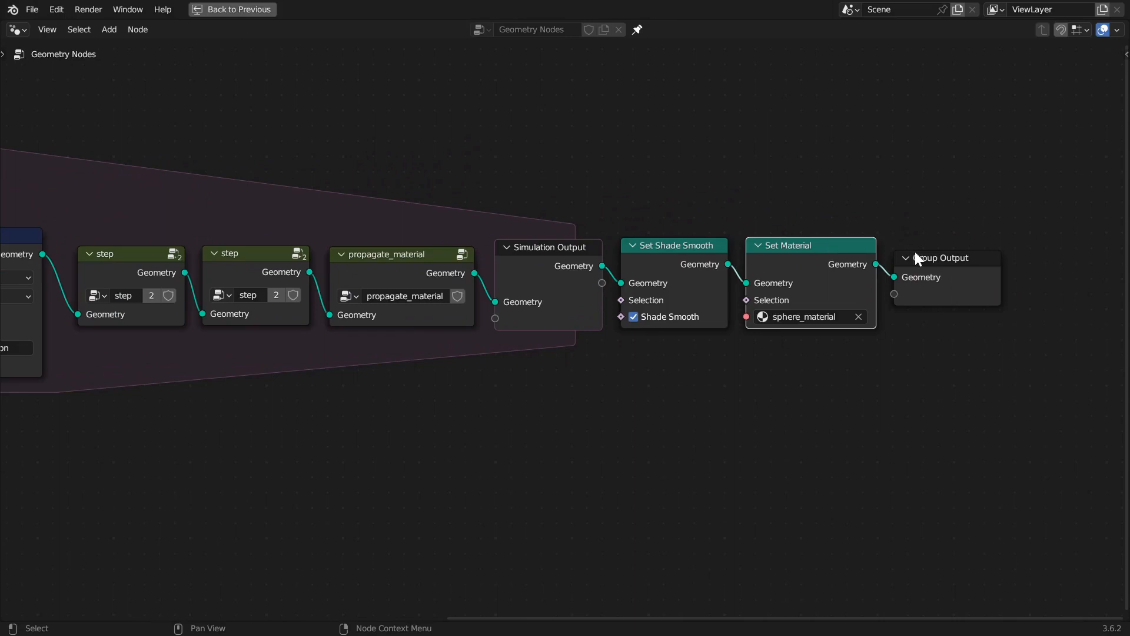
pyautogui.click(995, 277)
# - Select the propagate_material node group and inspect the coloured bubbles in rendered shading
pyautogui.moveTo(497, 401); pyautogui.dragTo(864, 401, button='middle')
pyautogui.click(785, 257)
pyautogui.moveTo(928, 444); pyautogui.dragTo(651, 449, button='middle')
pyautogui.hotkey('ctrl', 'space')
pyautogui.press('z')
pyautogui.click(346, 438)
pyautogui.moveTo(317, 342)
pyautogui.keyDown('shift'); pyautogui.mouseDown(button='middle')
pyautogui.moveTo(277, 316)
pyautogui.moveTo(351, 380)
pyautogui.mouseUp(button='middle'); pyautogui.keyUp('shift')
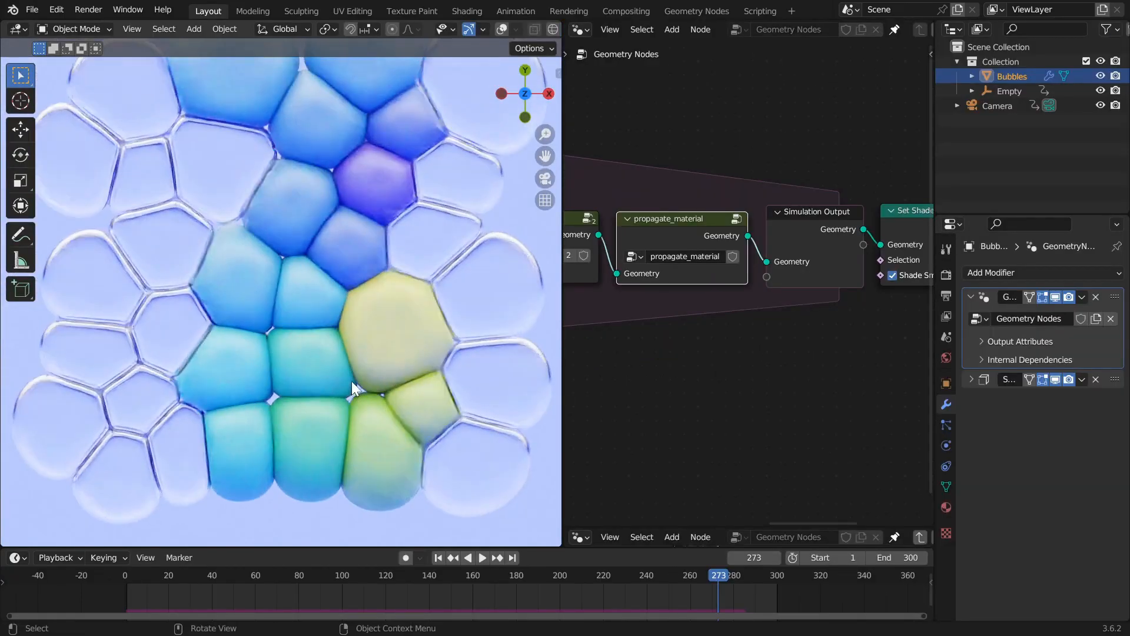
pyautogui.scroll(-3, 317, 312)
# - Return the viewport to solid shading and frame the whole node tree in the maximized node editor
pyautogui.press('z')
pyautogui.click(436, 309)
pyautogui.press('Home')
pyautogui.hotkey('ctrl', 'space')
pyautogui.press('Home')
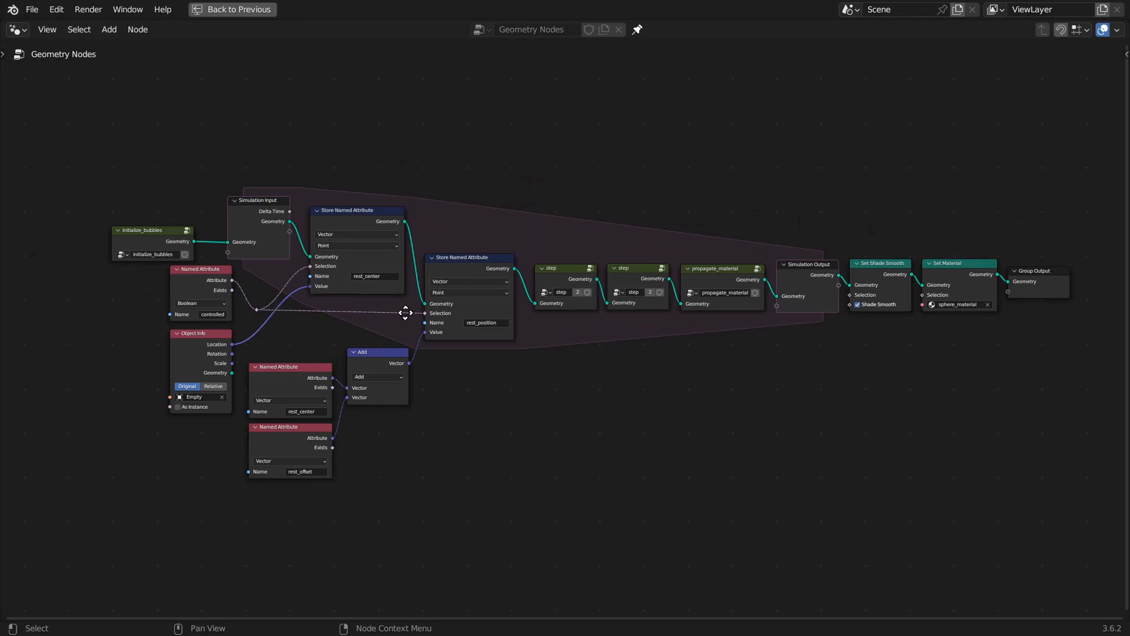
# - Open the initialize_bubbles node group to show its internal nodes
pyautogui.moveTo(276, 312); pyautogui.dragTo(662, 313, button='middle')
pyautogui.scroll(9, 652, 313)
pyautogui.moveTo(404, 293); pyautogui.dragTo(465, 462, button='middle')
pyautogui.click(550, 301)
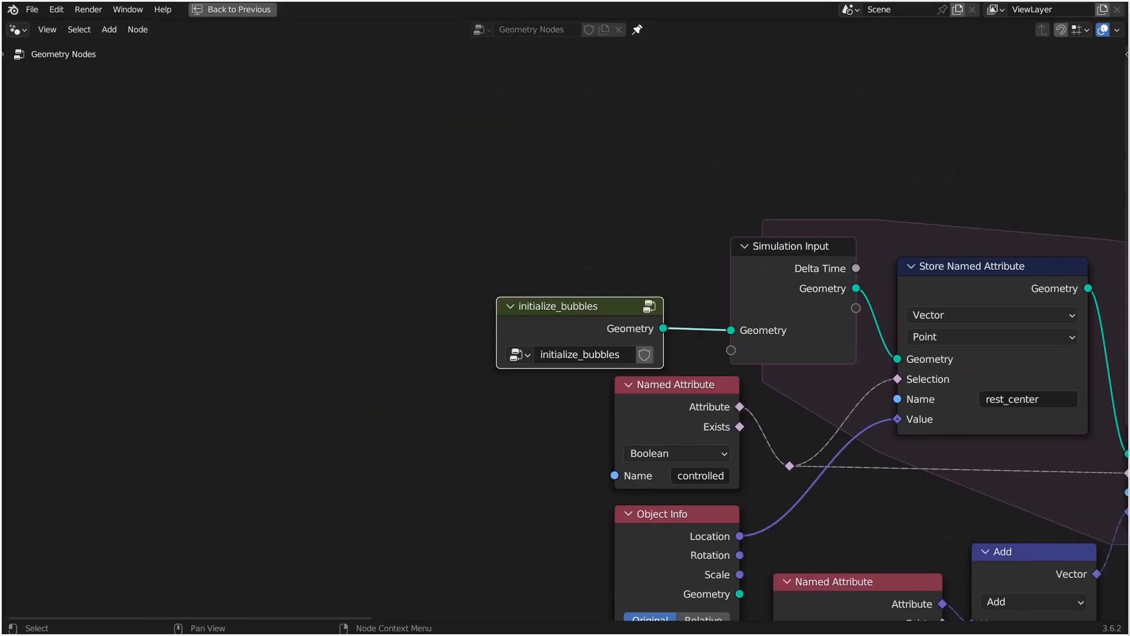
pyautogui.press('Tab')
pyautogui.scroll(-15, 435, 336)
pyautogui.moveTo(610, 324); pyautogui.dragTo(852, 286, button='middle')
pyautogui.moveTo(525, 406); pyautogui.dragTo(610, 388, button='middle')
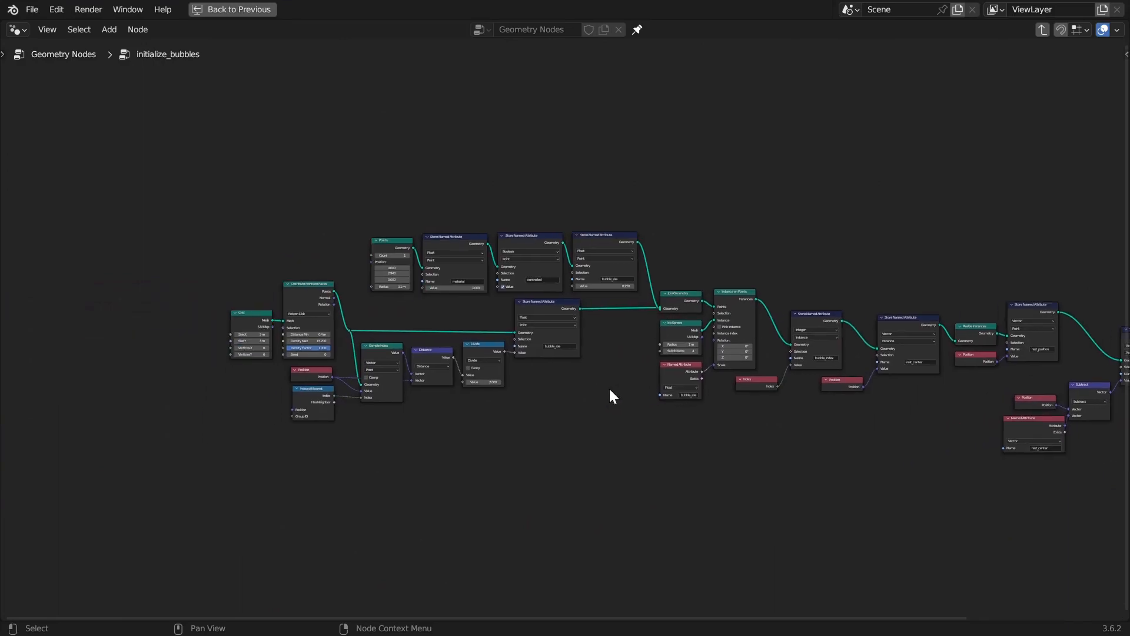
# - Examine the initialize_bubbles nodes from Grid to Instance on Points and compare them with the bubbles in the viewport
pyautogui.scroll(3, 610, 389)
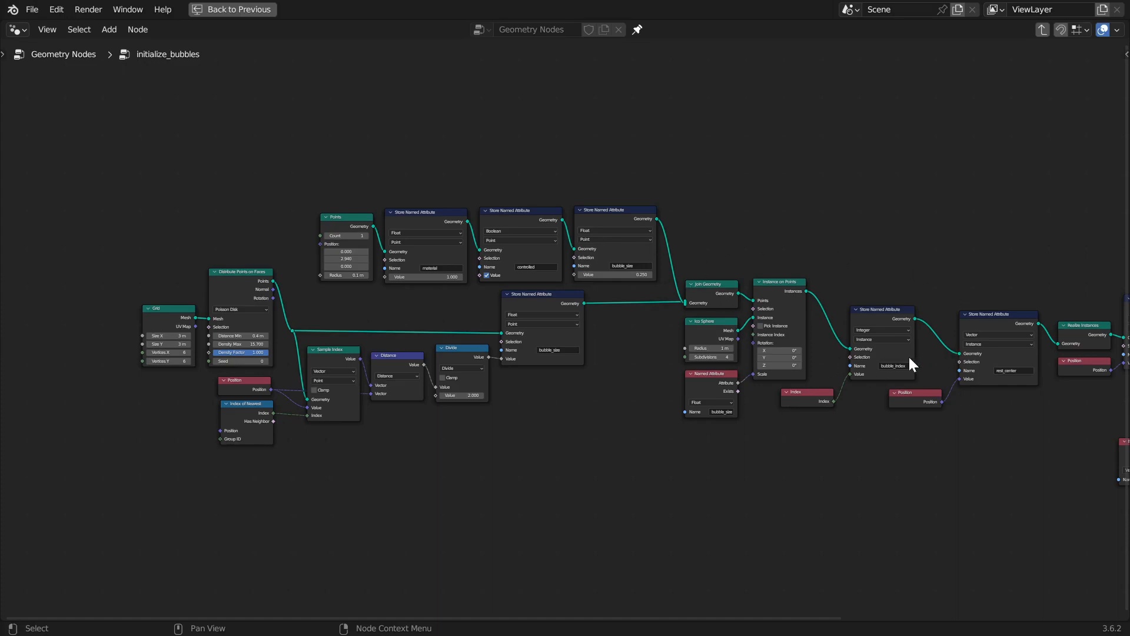
pyautogui.moveTo(641, 400); pyautogui.dragTo(900, 378, button='middle')
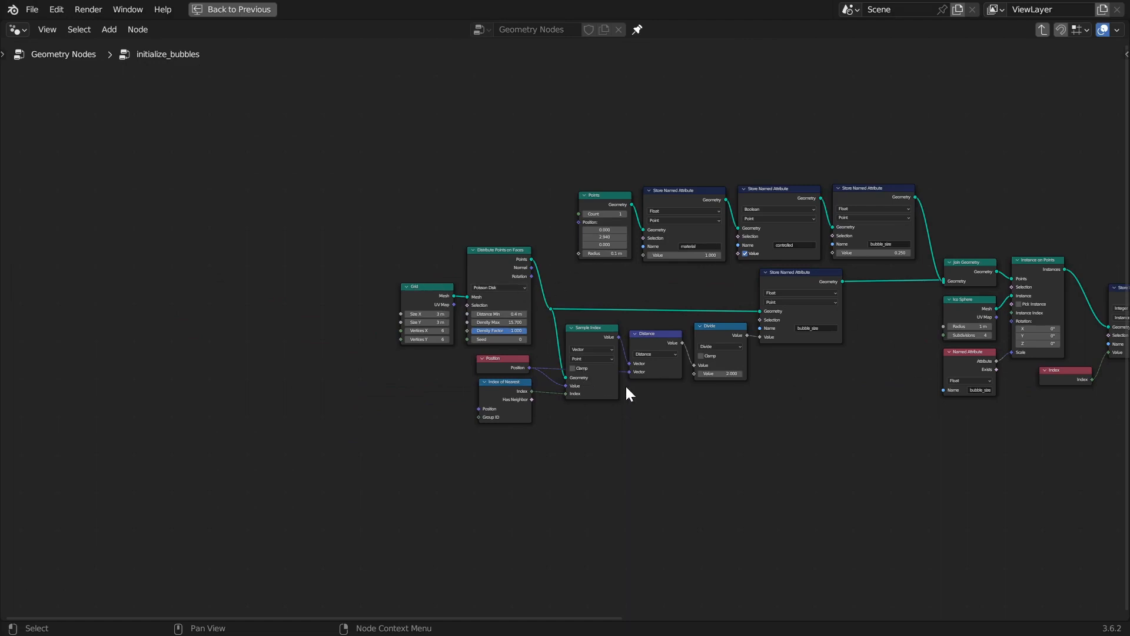
pyautogui.hotkey('ctrl', 'space')
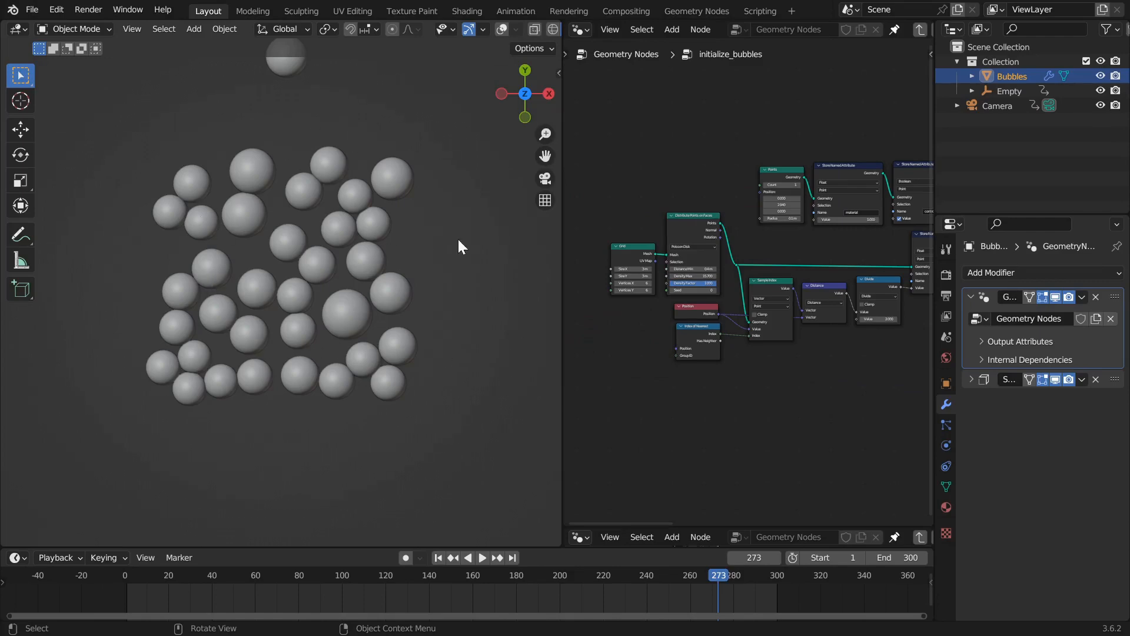
pyautogui.hotkey('ctrl', 'space')
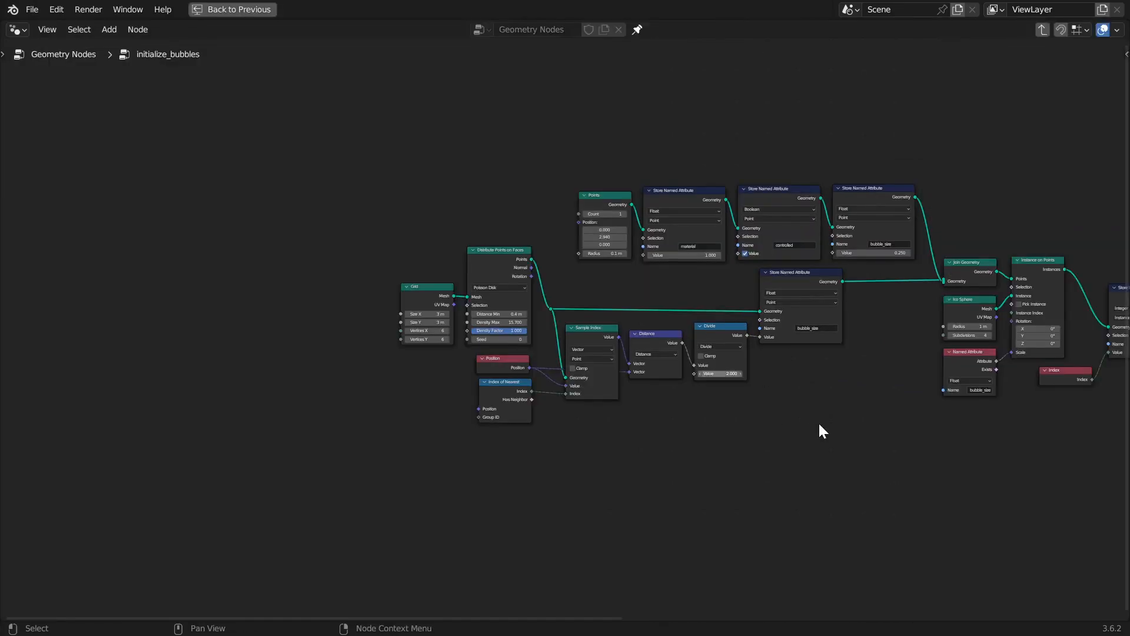
pyautogui.scroll(3, 808, 422)
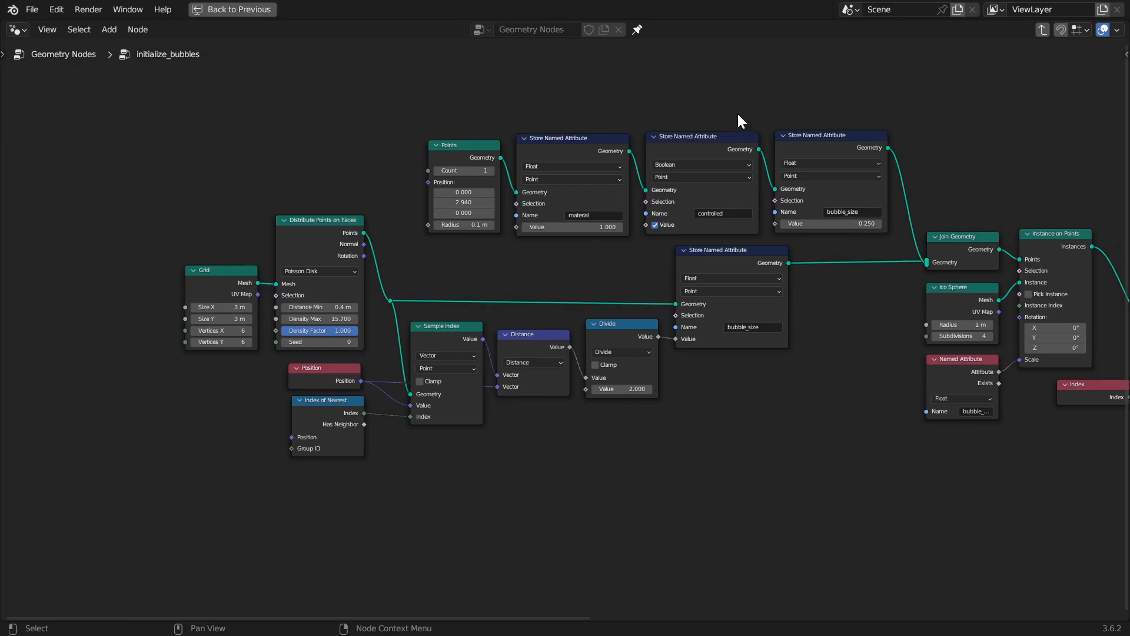
pyautogui.scroll(-2, 576, 151)
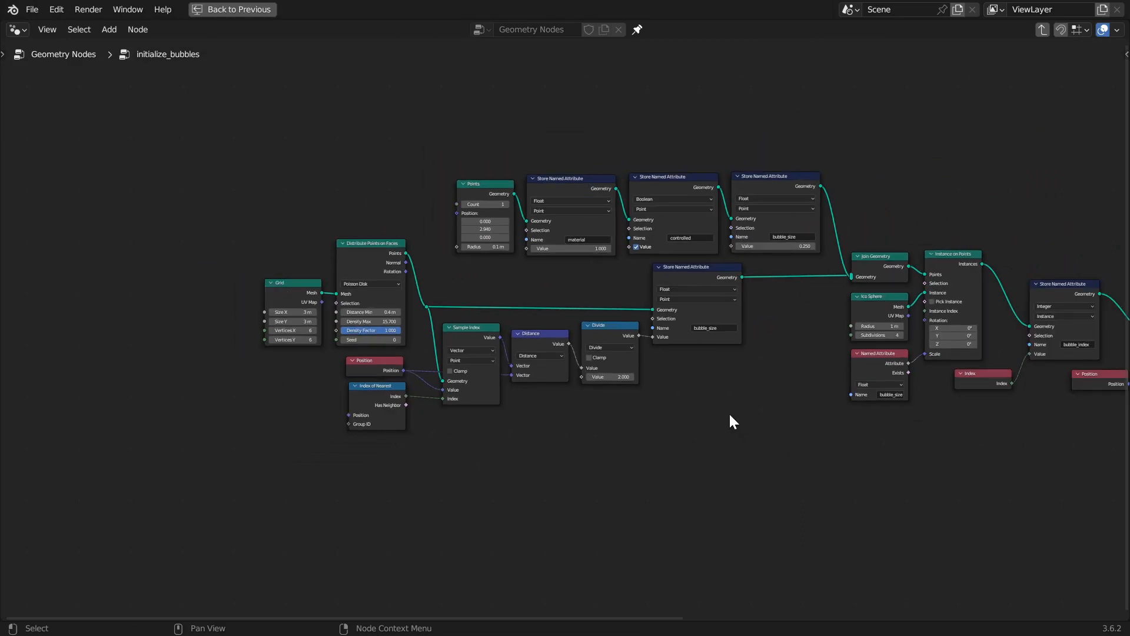
pyautogui.moveTo(744, 361)
pyautogui.mouseDown(button='middle')
pyautogui.moveTo(696, 352)
pyautogui.moveTo(736, 377)
pyautogui.mouseUp(button='middle')
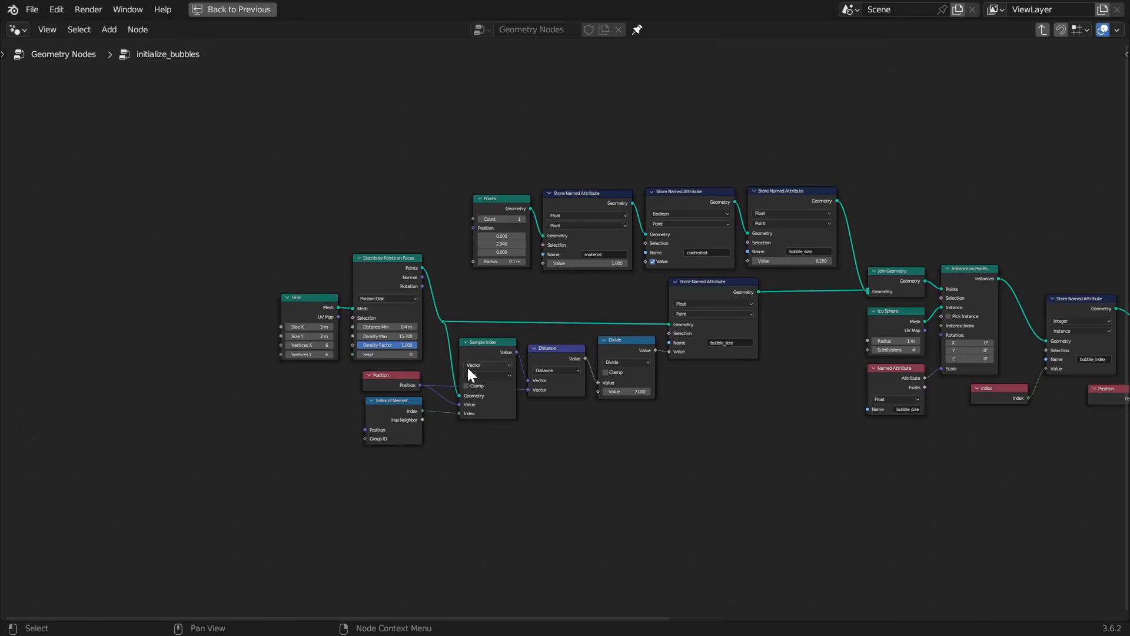
pyautogui.moveTo(780, 413); pyautogui.dragTo(608, 411, button='middle')
pyautogui.scroll(2, 608, 411)
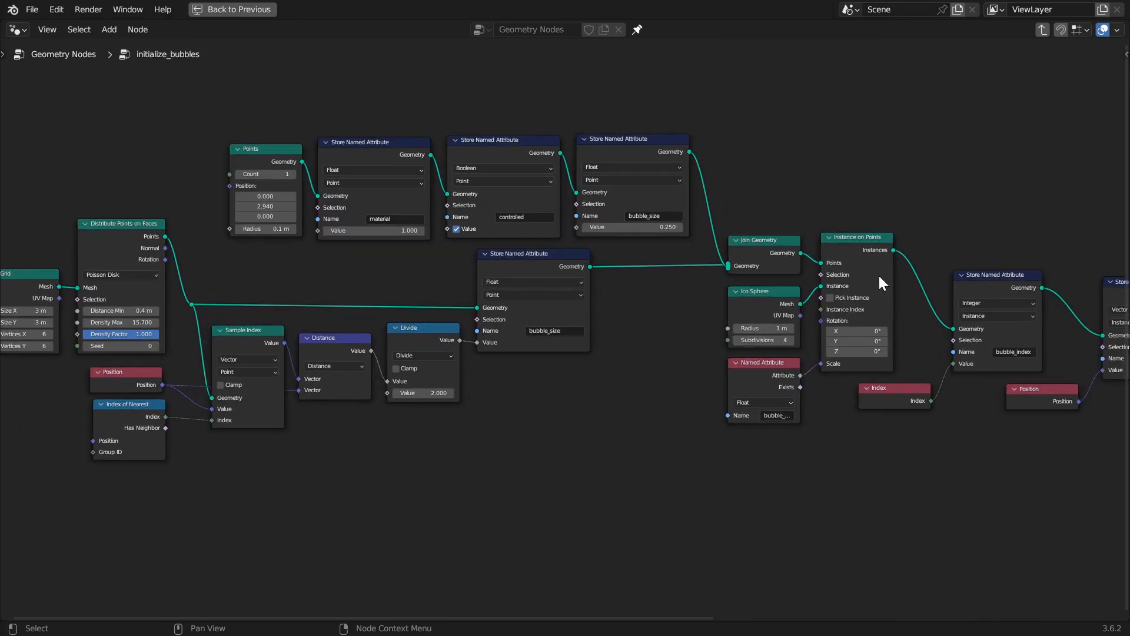
# - Select the Instance on Points and Ico Sphere nodes in turn, and inspect the sphere meshes as wireframes in a maximized viewport
pyautogui.click(864, 243)
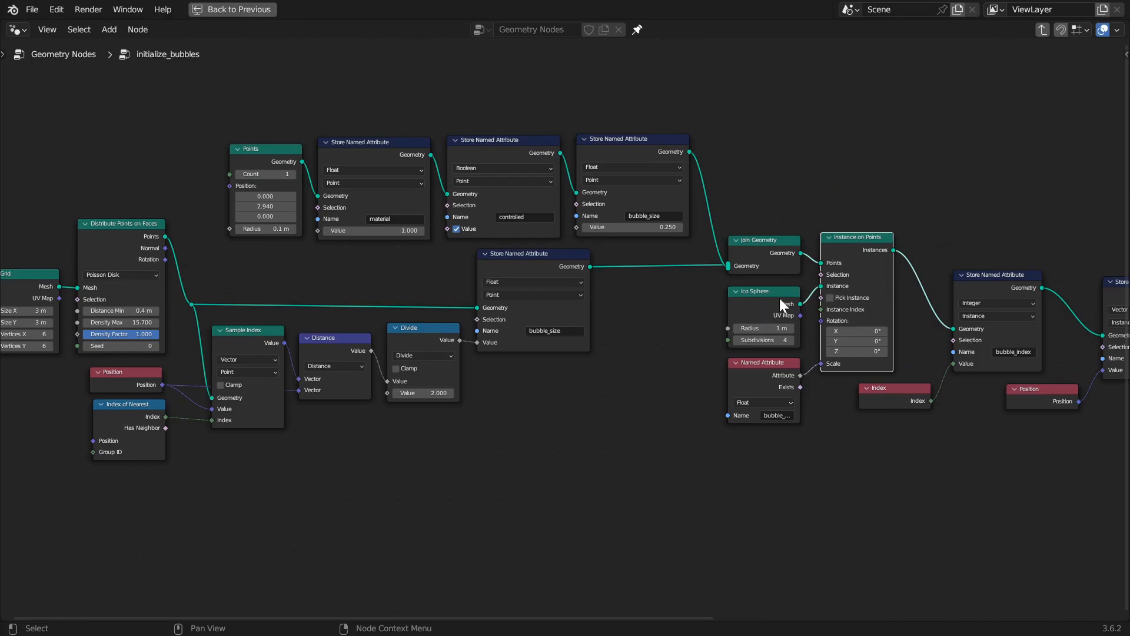
pyautogui.click(764, 297)
pyautogui.hotkey('ctrl', 'space')
pyautogui.scroll(5, 277, 350)
pyautogui.click(311, 277)
pyautogui.hotkey('ctrl', 'space')
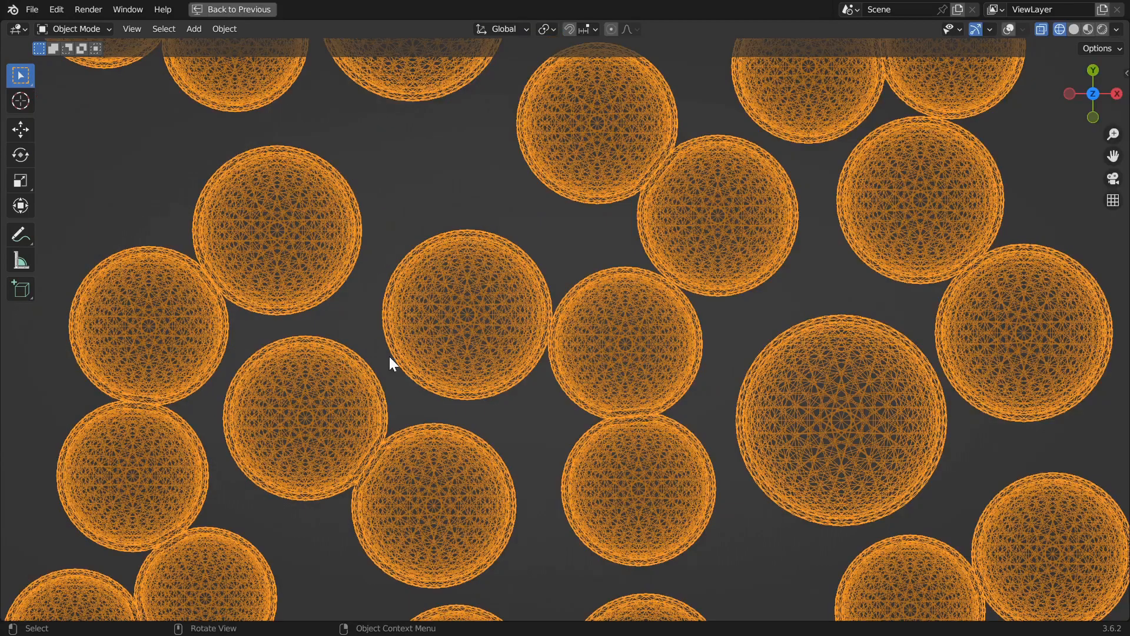
pyautogui.hotkey('ctrl', 'space')
# - Return to the maximized initialize_bubbles node network and save the file
pyautogui.hotkey('ctrl', 'space')
pyautogui.scroll(-2, 635, 371)
pyautogui.moveTo(596, 367); pyautogui.dragTo(576, 357, button='middle')
pyautogui.hotkey('ctrl', 's')
pyautogui.scroll(2, 518, 442)
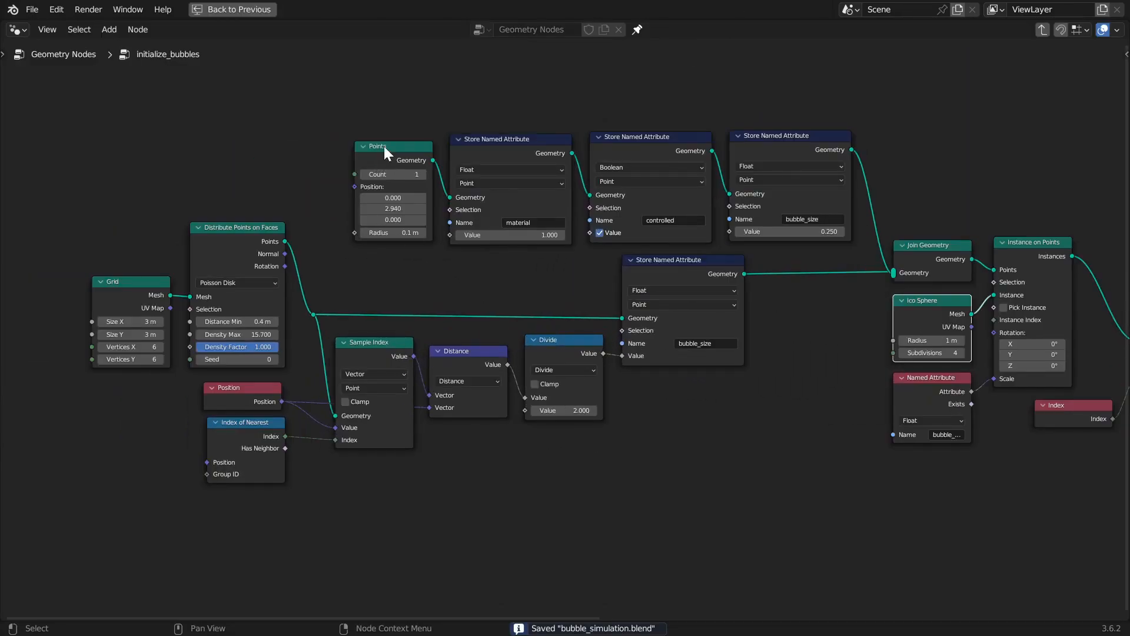
# - Select the Points node and the material Store Named Attribute node in turn to inspect their settings
pyautogui.click(385, 149)
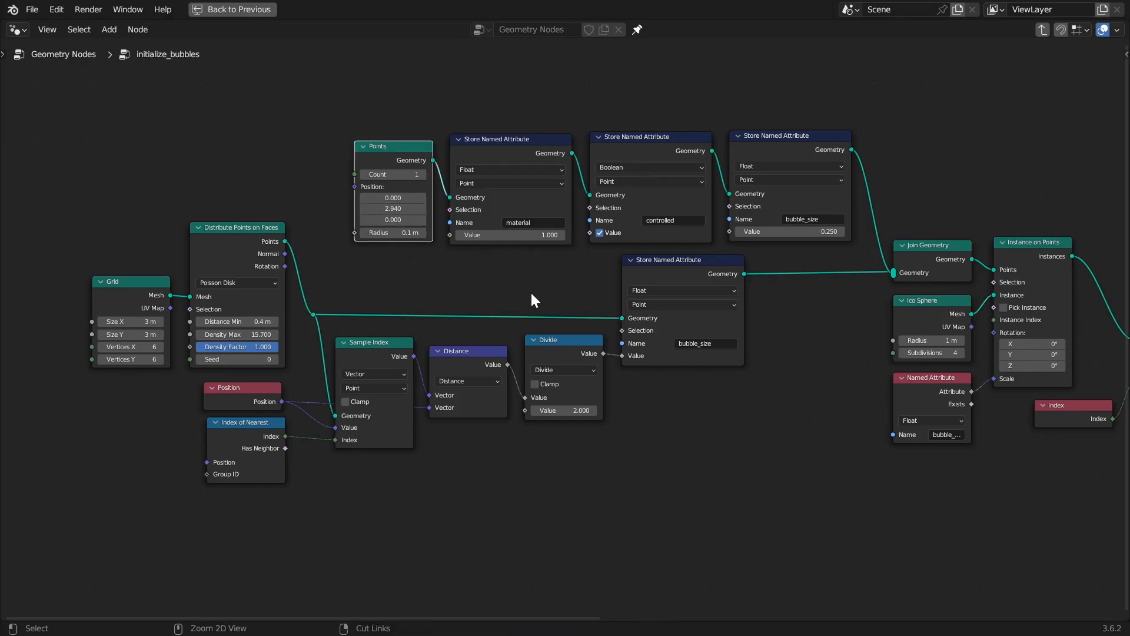
pyautogui.hotkey('ctrl', 'space')
pyautogui.scroll(-5, 313, 165)
pyautogui.keyDown('shift'); pyautogui.moveTo(313, 165); pyautogui.dragTo(304, 322, button='middle'); pyautogui.keyUp('shift')
pyautogui.hotkey('ctrl', 'space')
pyautogui.scroll(2, 518, 272)
pyautogui.click(465, 76)
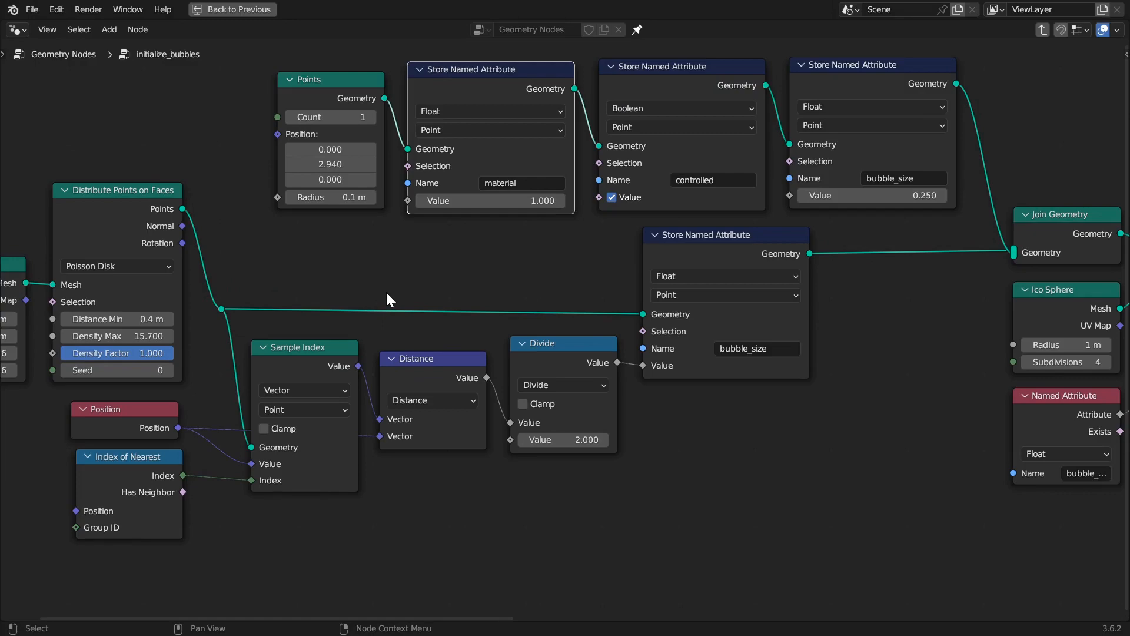
pyautogui.hotkey('ctrl', 'space')
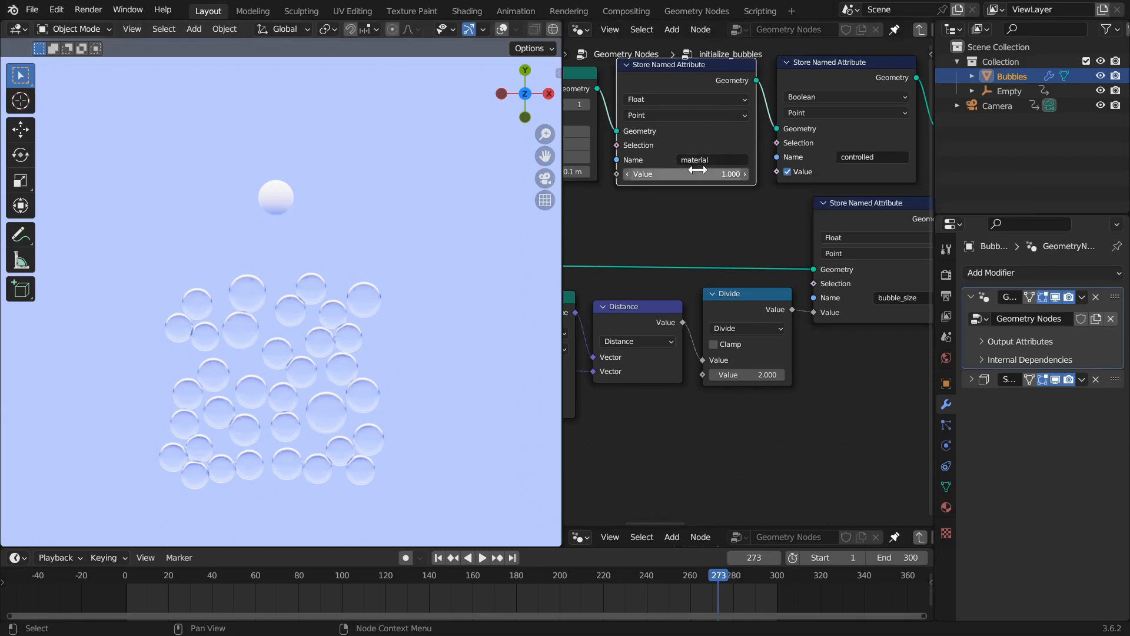
# - Inspect the controlled Store Named Attribute node and the bubble_size one in the single-point branch, comparing them with the viewport bubbles
pyautogui.scroll(-5, 700, 262)
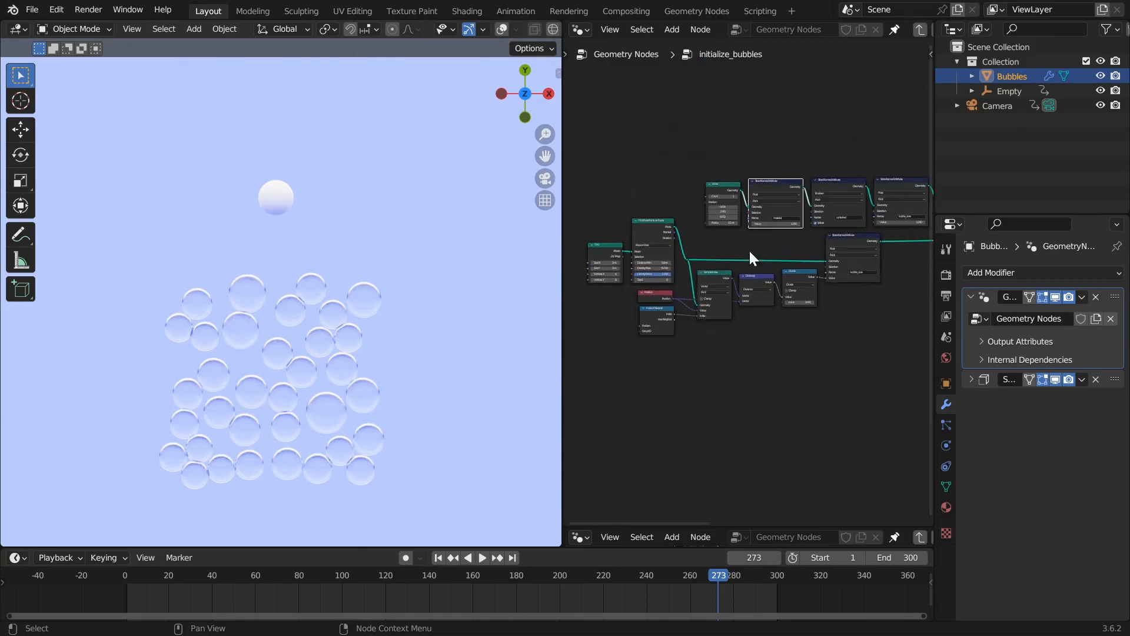
pyautogui.scroll(6, 751, 259)
pyautogui.moveTo(750, 280); pyautogui.dragTo(681, 296, button='middle')
pyautogui.scroll(1, 723, 222)
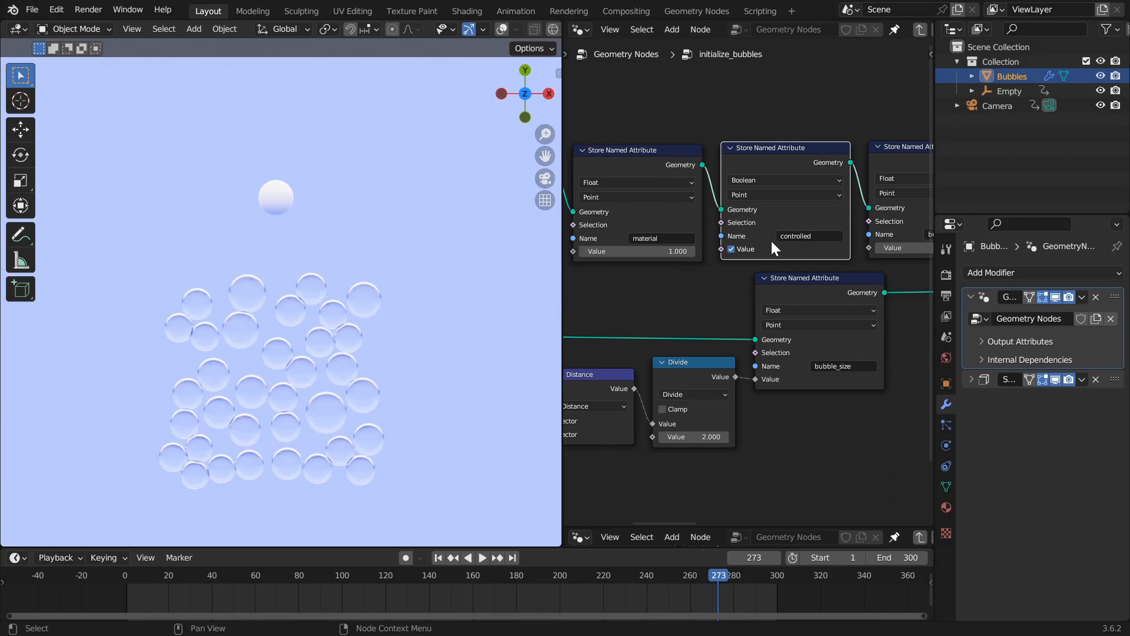
pyautogui.scroll(-2, 730, 252)
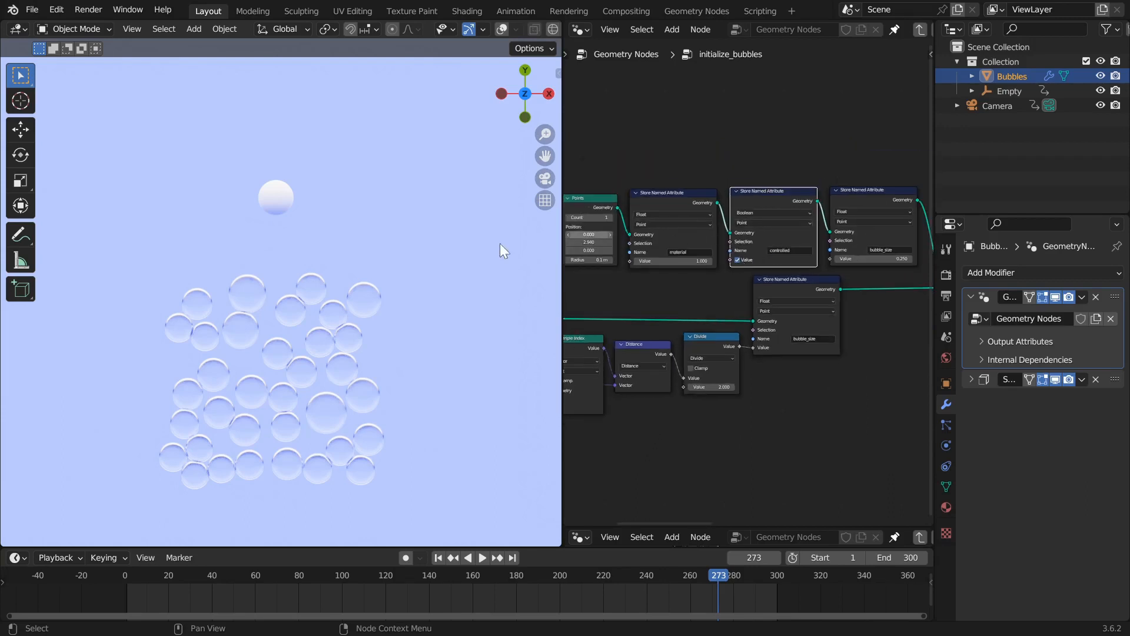
pyautogui.moveTo(811, 253); pyautogui.dragTo(699, 260, button='middle')
pyautogui.scroll(2, 733, 178)
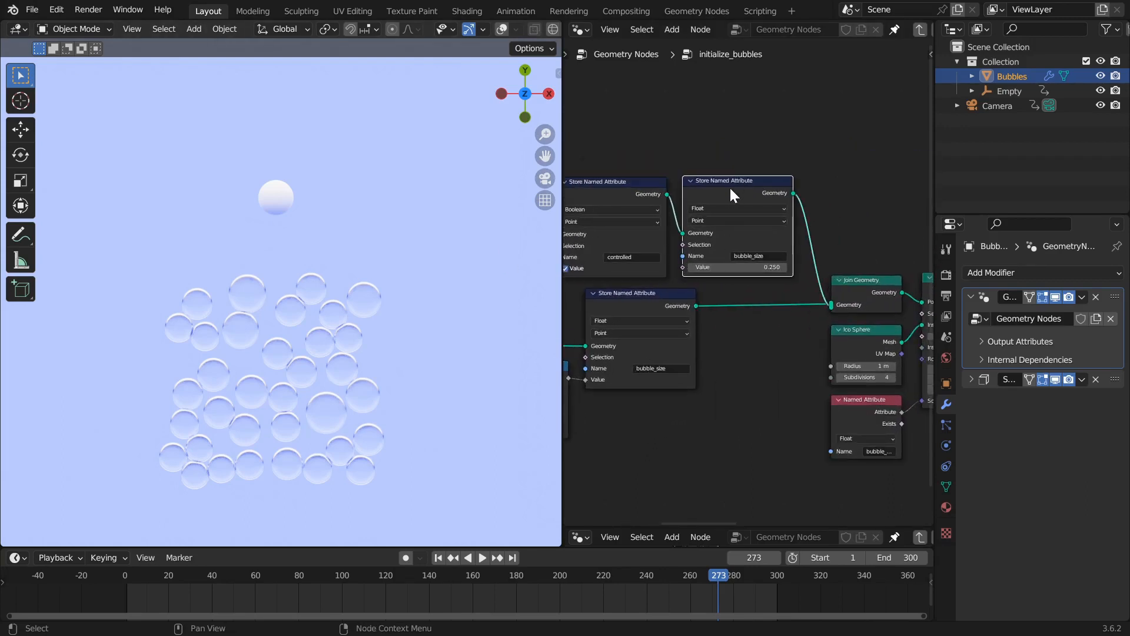
pyautogui.scroll(2, 729, 186)
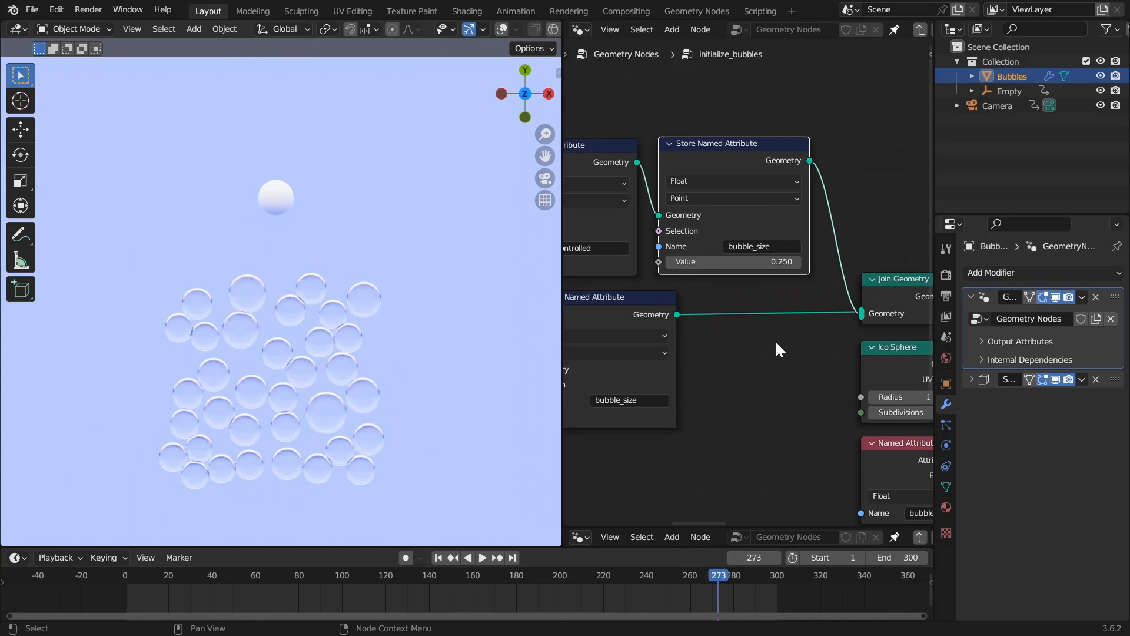
pyautogui.scroll(-1, 775, 340)
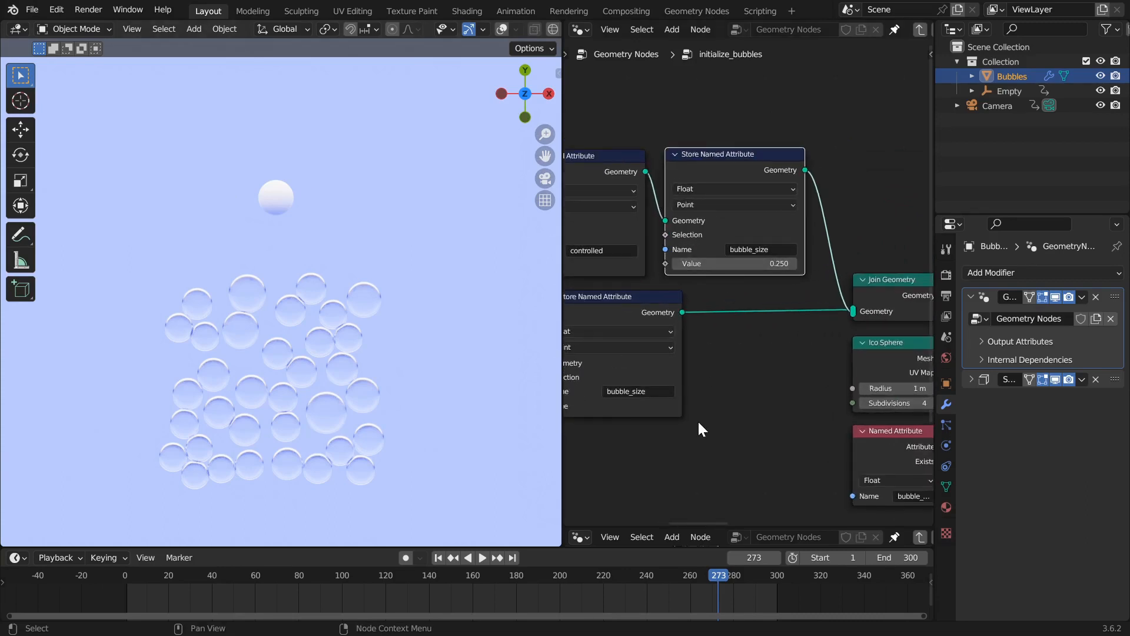
# - Select the Grid node at the start of the network and switch the viewport to solid shading
pyautogui.scroll(-2, 697, 412)
pyautogui.hotkey('ctrl', 'space')
pyautogui.moveTo(310, 390); pyautogui.dragTo(628, 338, button='middle')
pyautogui.scroll(5, 627, 338)
pyautogui.moveTo(517, 297); pyautogui.dragTo(523, 254, button='middle')
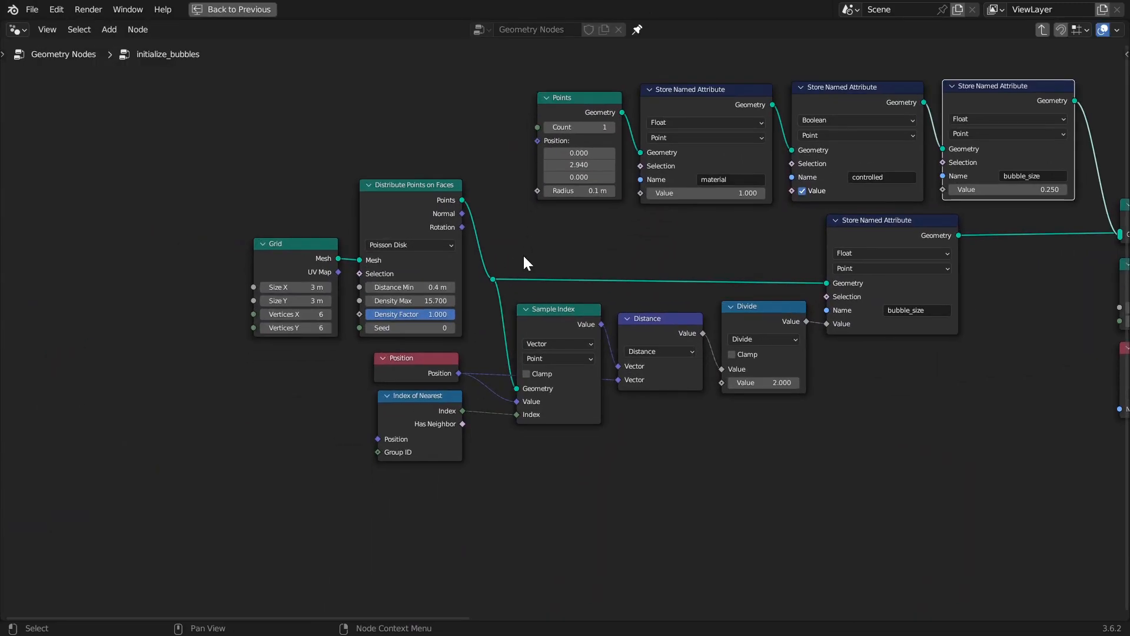
pyautogui.click(285, 259)
pyautogui.hotkey('ctrl', 'space')
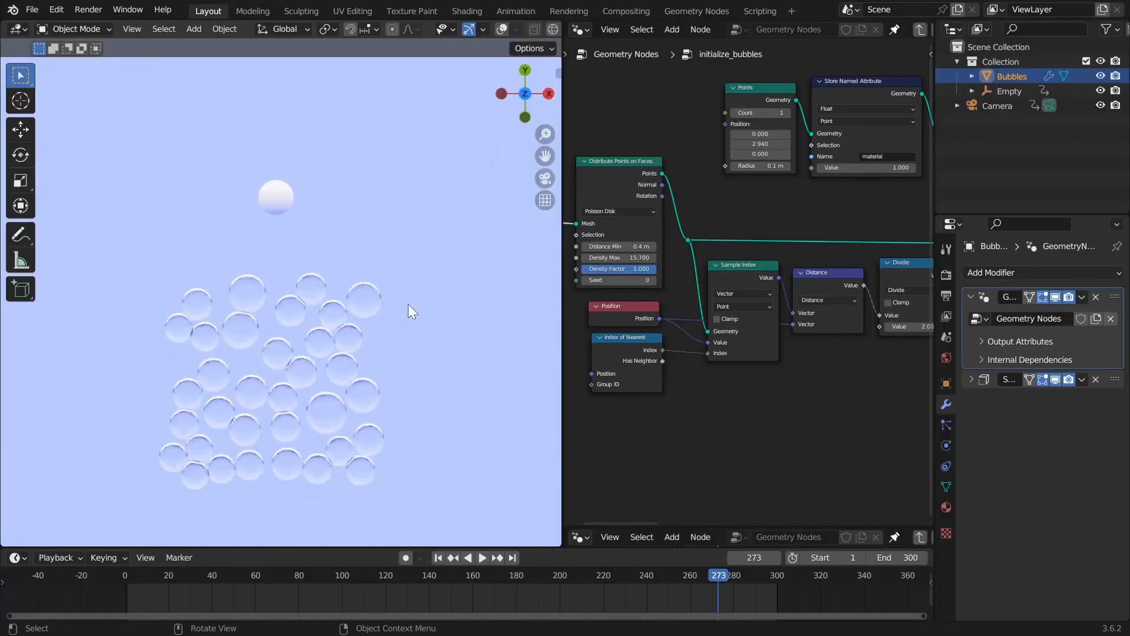
pyautogui.press('z')
pyautogui.click(437, 377)
pyautogui.keyDown('shift'); pyautogui.moveTo(437, 377); pyautogui.dragTo(441, 312, button='middle'); pyautogui.keyUp('shift')
pyautogui.moveTo(727, 348); pyautogui.dragTo(847, 369, button='middle')
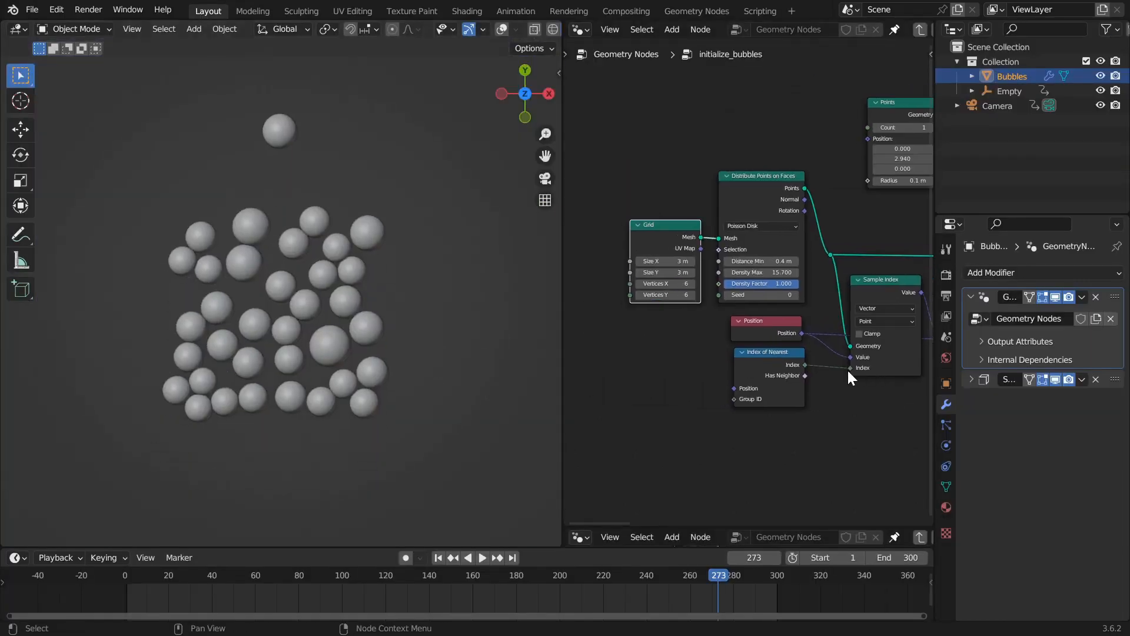
# - Select the Distribute Points on Faces node and inspect its Poisson Disk distance and density settings
pyautogui.scroll(3, 847, 369)
pyautogui.click(745, 166)
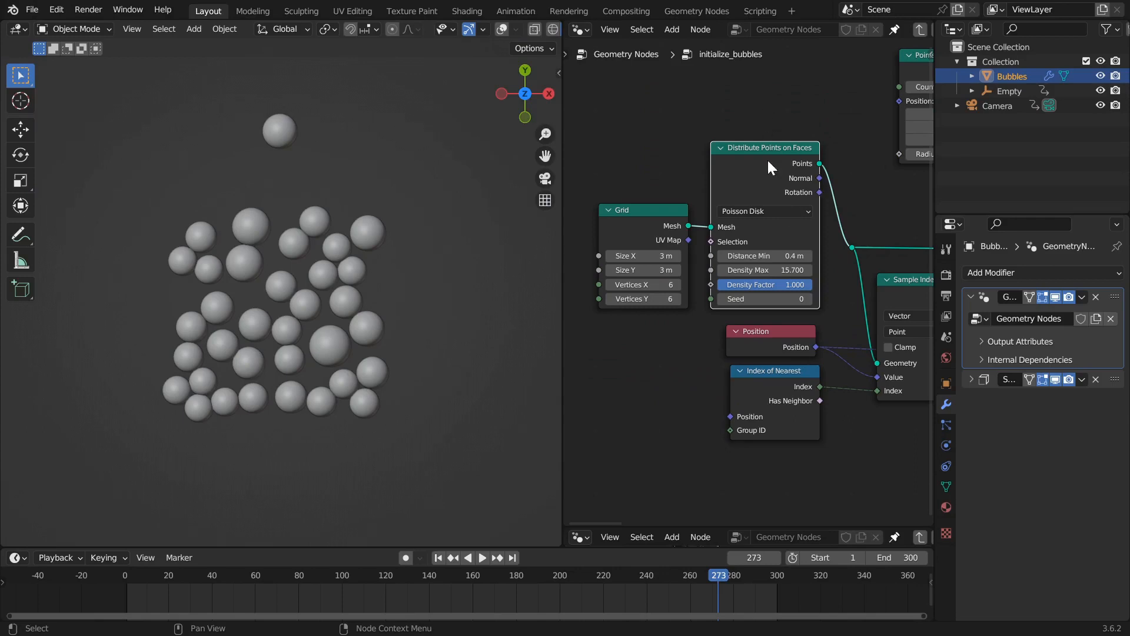
pyautogui.scroll(-2, 781, 281)
pyautogui.moveTo(781, 281); pyautogui.dragTo(723, 261, button='middle')
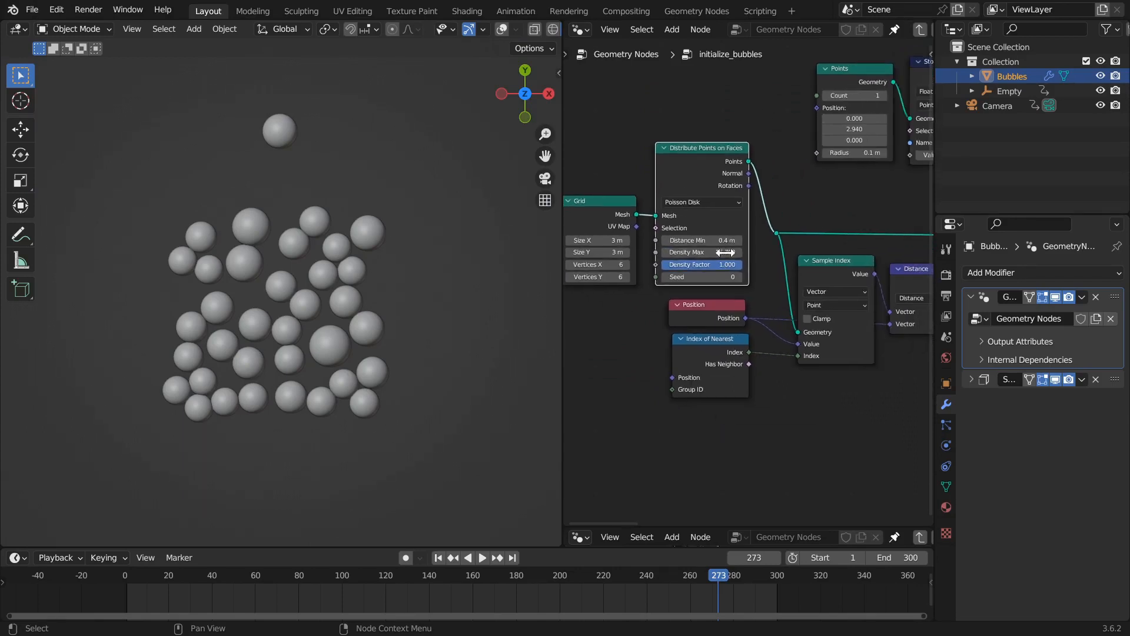
pyautogui.scroll(1, 741, 283)
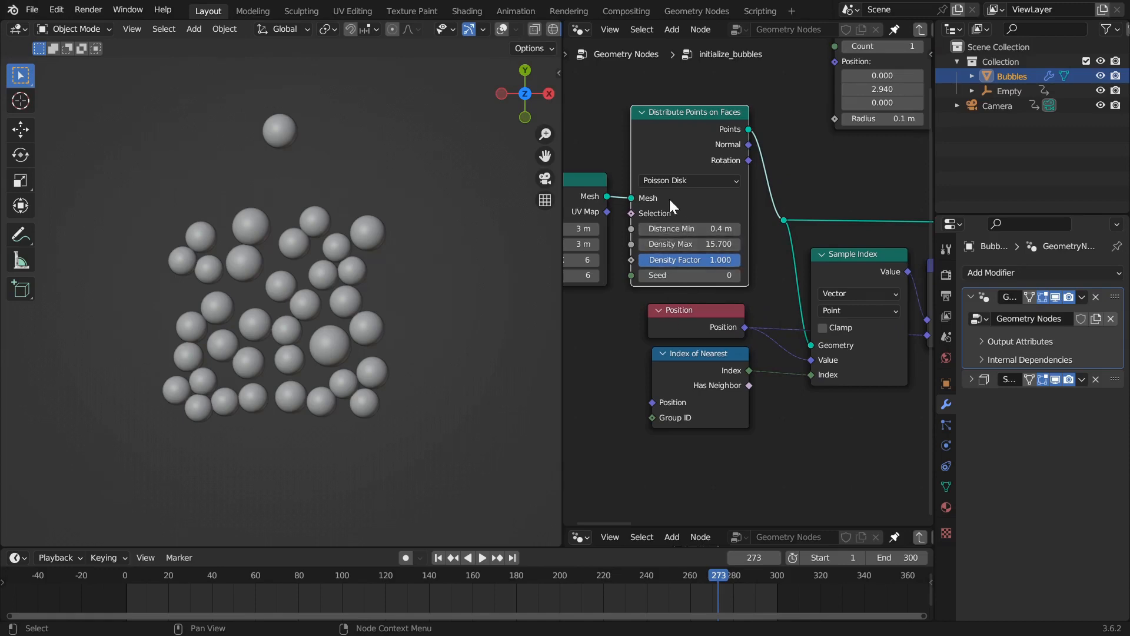
pyautogui.scroll(-1, 735, 273)
# - Add a Viewer node, connect the Points output of Distribute Points on Faces to its Geometry, and enable the preview
pyautogui.hotkey('shift', 'a')
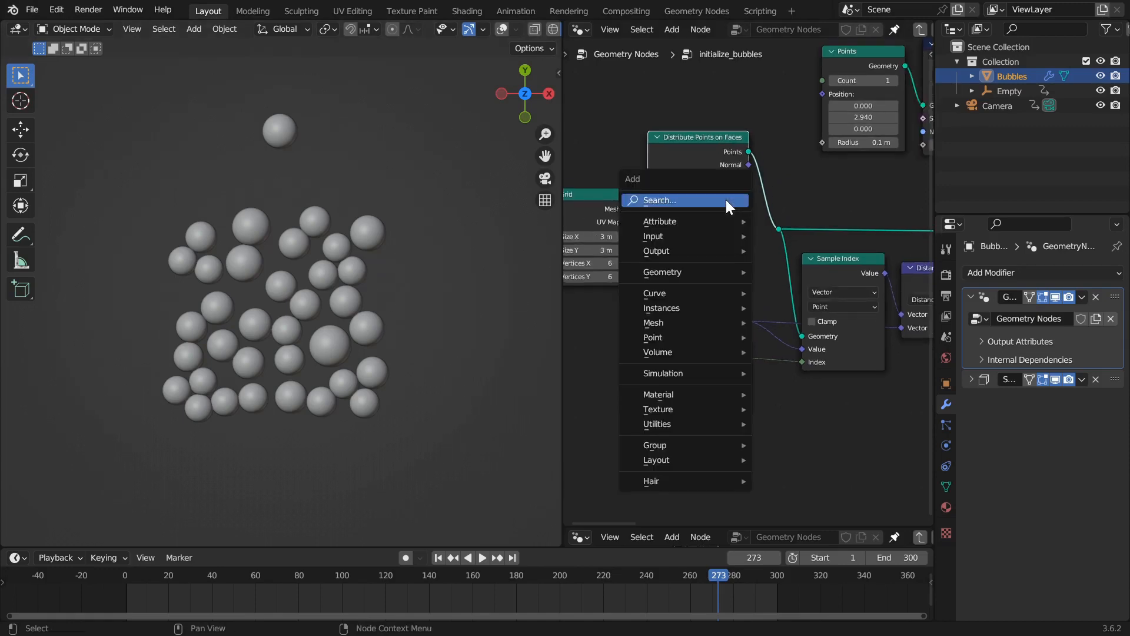
pyautogui.click(687, 198)
pyautogui.write('viewer')
pyautogui.press('Return')
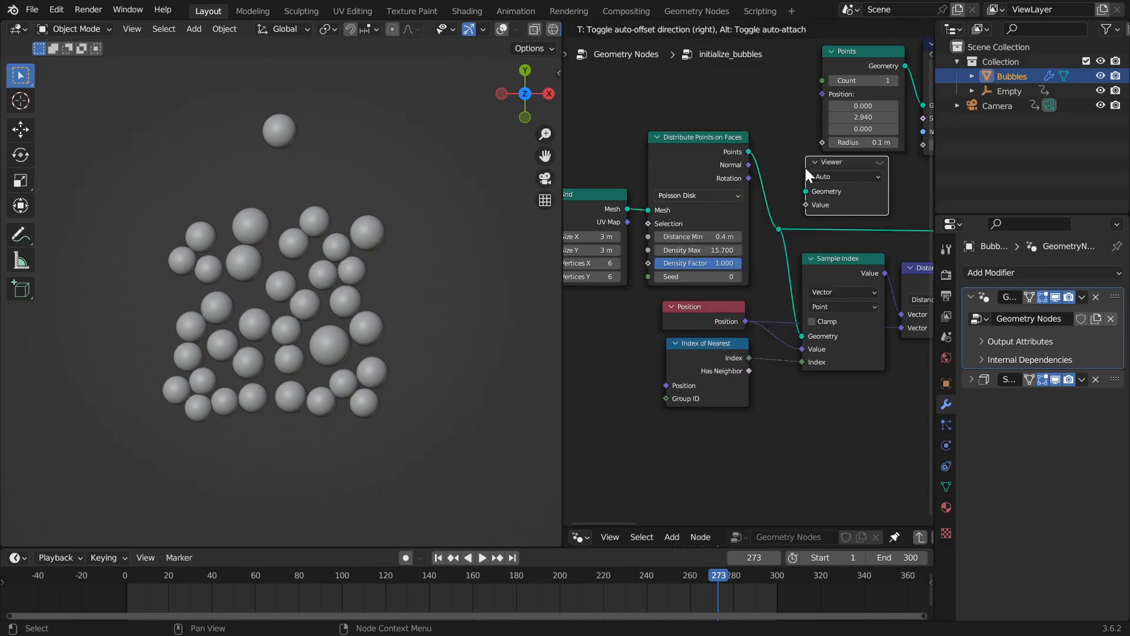
pyautogui.click(805, 168)
pyautogui.keyDown('ctrl'); pyautogui.keyDown('shift'); pyautogui.click(744, 144); pyautogui.keyUp('shift'); pyautogui.keyUp('ctrl')
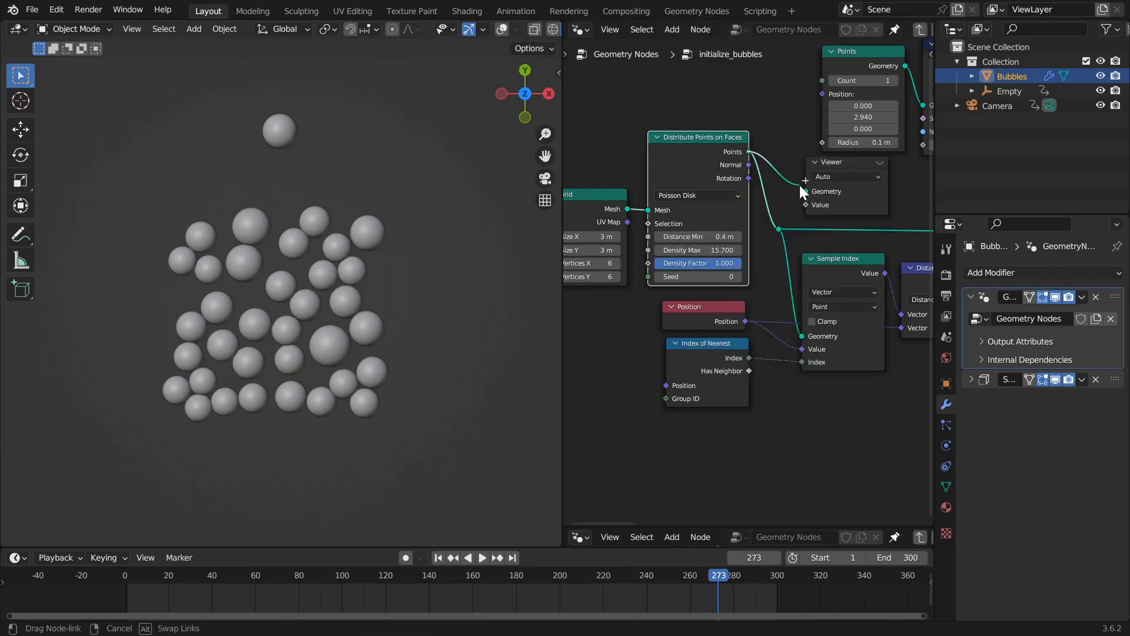
pyautogui.click(881, 163)
pyautogui.keyDown('shift'); pyautogui.moveTo(274, 370); pyautogui.dragTo(269, 343, button='middle'); pyautogui.keyUp('shift')
pyautogui.scroll(2, 269, 342)
pyautogui.scroll(-1, 866, 365)
pyautogui.moveTo(886, 393); pyautogui.dragTo(775, 368, button='middle')
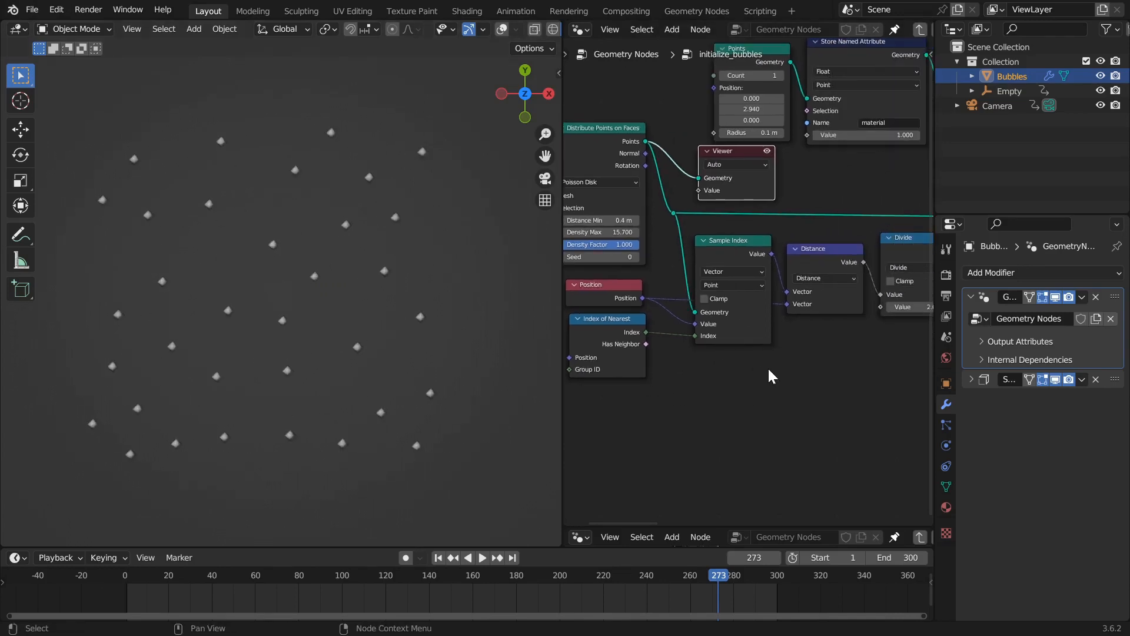
# - Trace the distributed points through the network and select the bubble_size Store Named Attribute node that receives them
pyautogui.scroll(-2, 763, 315)
pyautogui.moveTo(853, 328); pyautogui.dragTo(655, 328, button='middle')
pyautogui.scroll(-2, 656, 329)
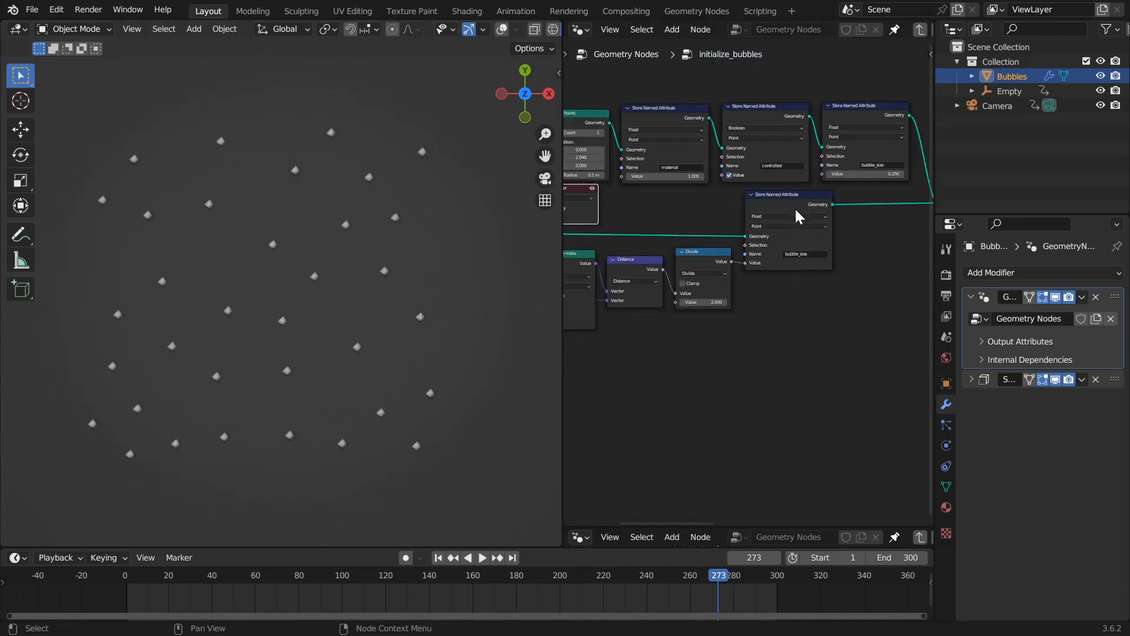
pyautogui.scroll(-3, 830, 297)
pyautogui.moveTo(839, 304); pyautogui.dragTo(695, 318, button='middle')
pyautogui.moveTo(770, 346); pyautogui.dragTo(717, 352, button='middle')
pyautogui.scroll(5, 759, 300)
pyautogui.hotkey('ctrl', 'space')
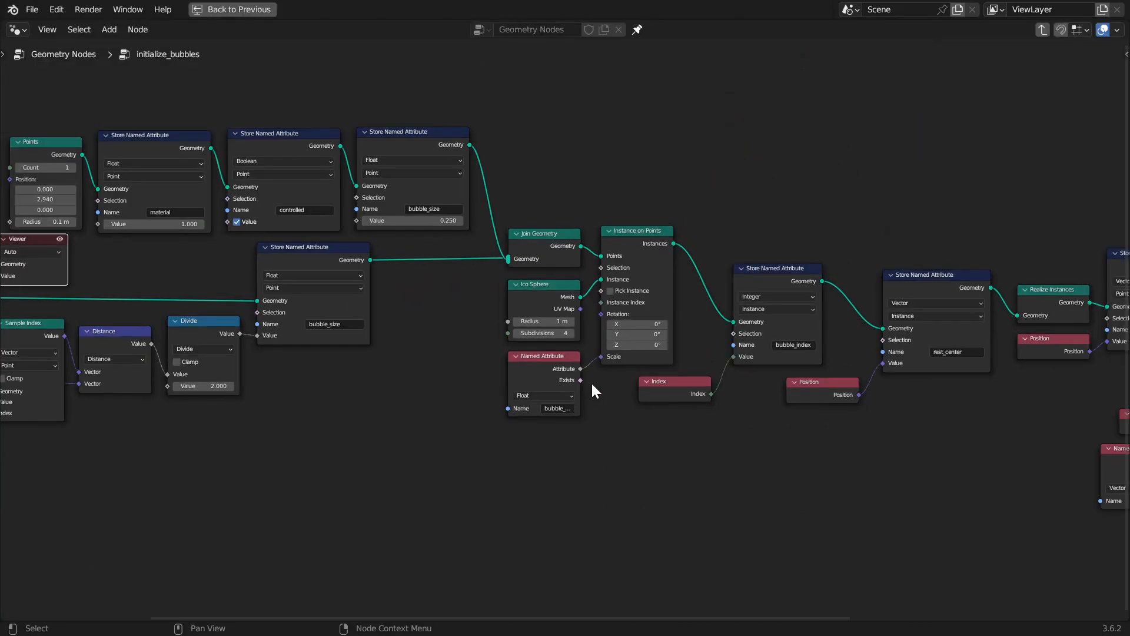
pyautogui.moveTo(394, 383); pyautogui.dragTo(677, 334, button='middle')
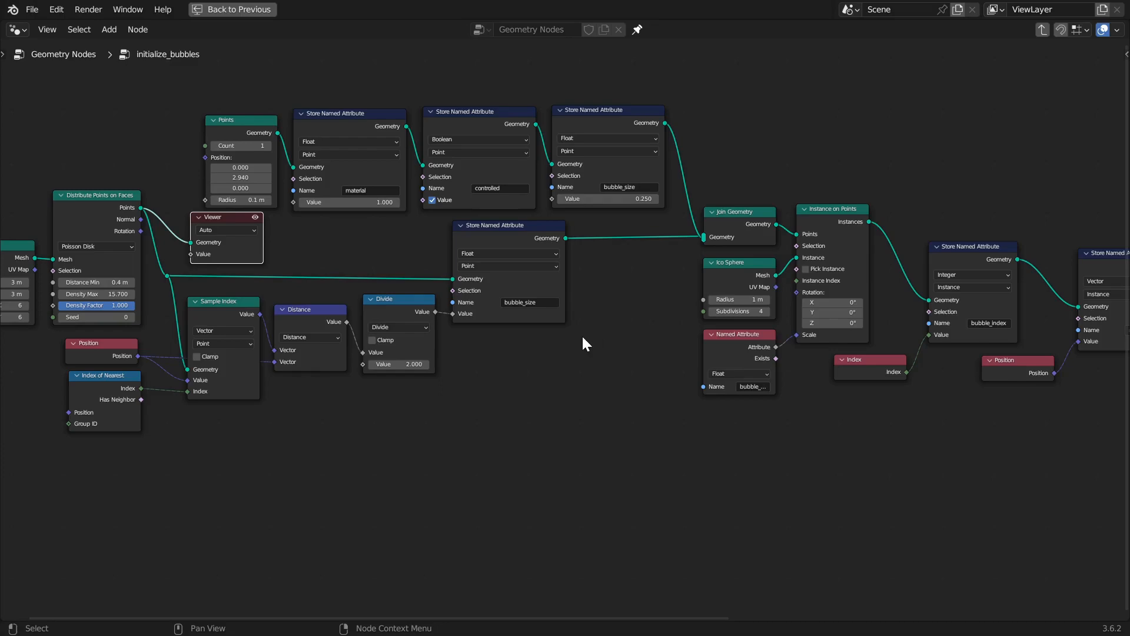
pyautogui.moveTo(582, 335); pyautogui.dragTo(749, 335, button='middle')
pyautogui.click(657, 240)
pyautogui.scroll(2, 612, 415)
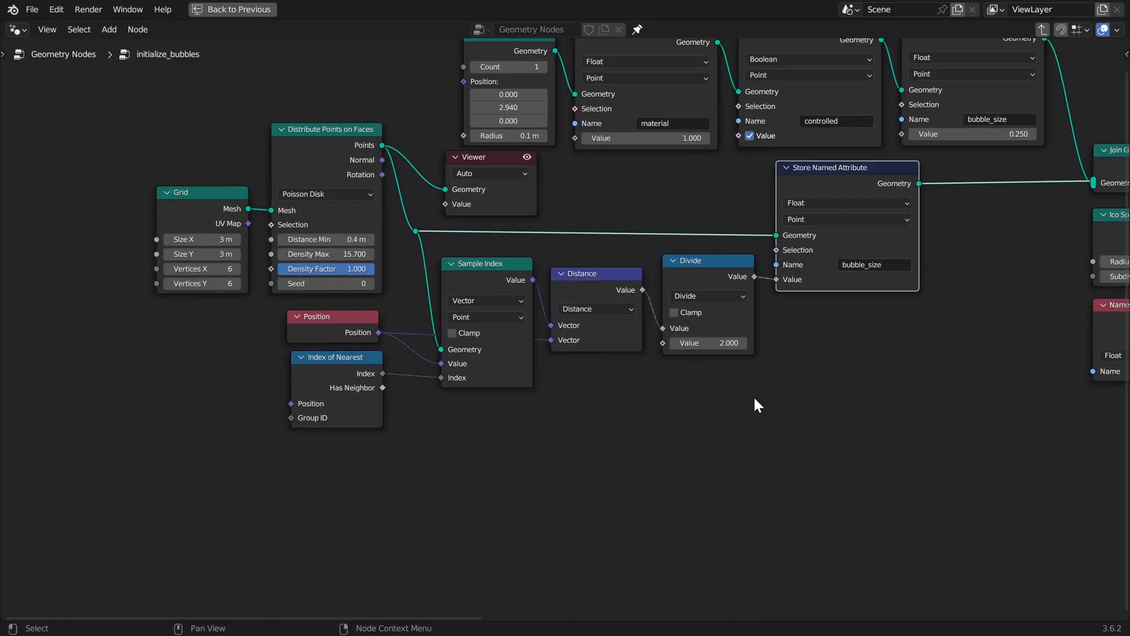
# - Select the Divide, Index of Nearest, Position and Sample Index nodes in turn to examine how the bubble size is computed
pyautogui.click(711, 271)
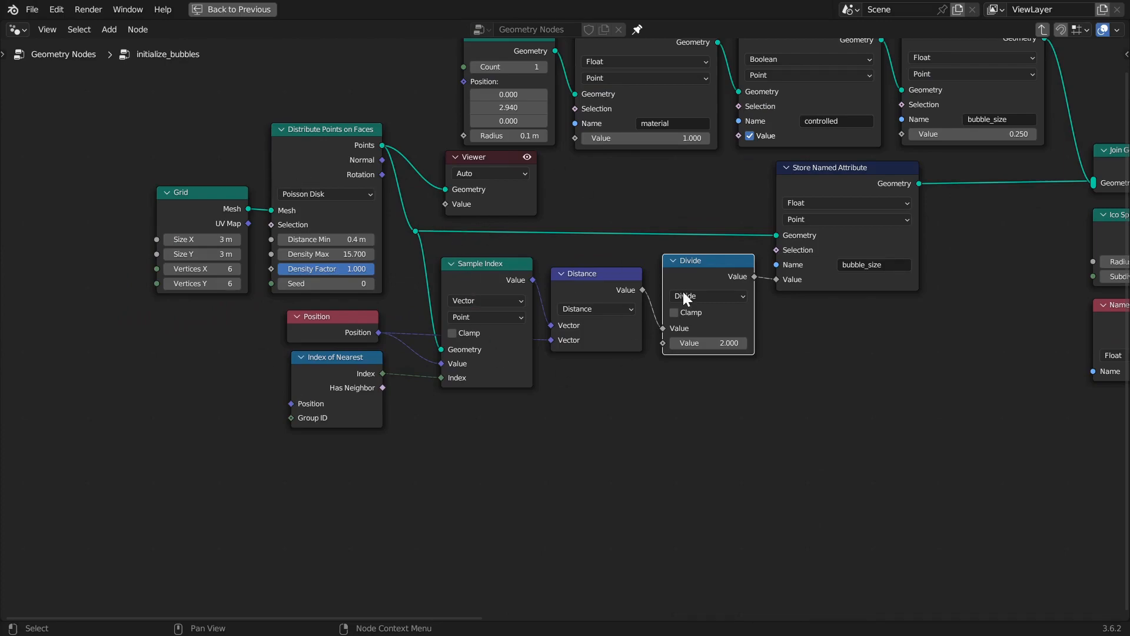
pyautogui.hotkey('ctrl', 'space')
pyautogui.moveTo(739, 423); pyautogui.dragTo(846, 432, button='middle')
pyautogui.scroll(2, 722, 387)
pyautogui.click(642, 301)
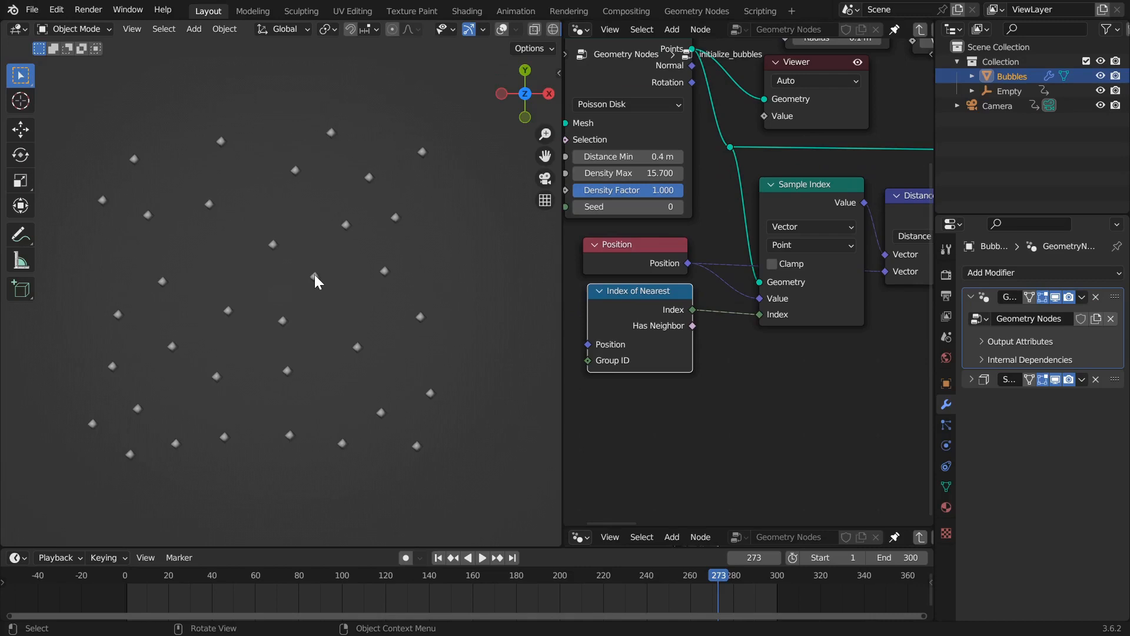
pyautogui.click(645, 259)
pyautogui.click(792, 204)
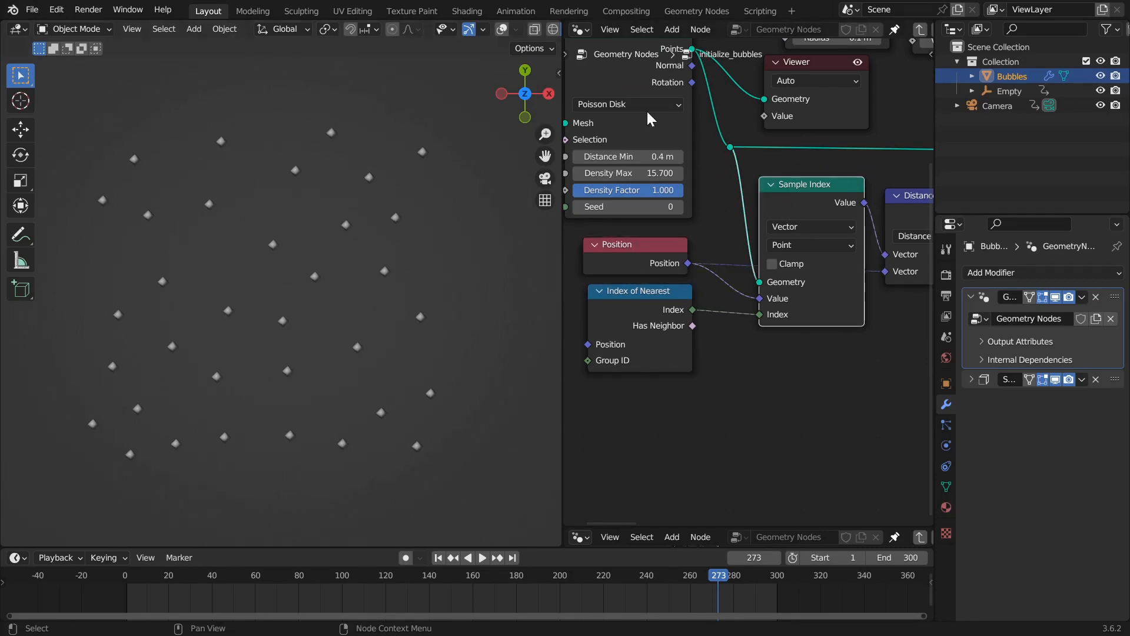
# - Select Index of Nearest and Position again to examine how they feed the Index and Value inputs of Sample Index
pyautogui.scroll(-2, 672, 117)
pyautogui.click(658, 295)
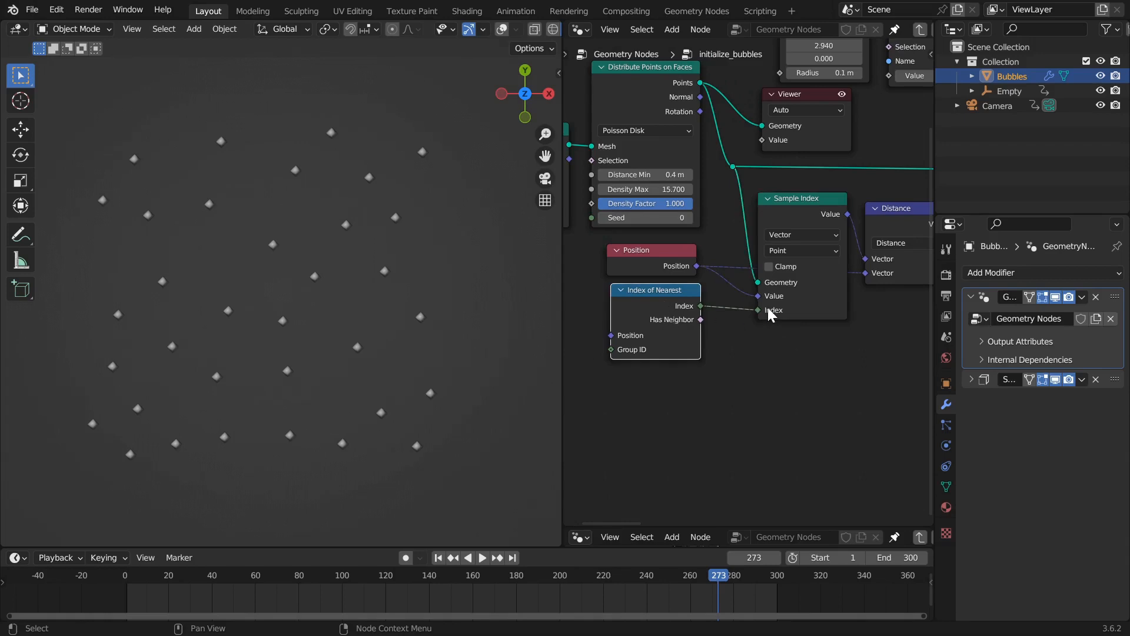
pyautogui.scroll(1, 711, 347)
pyautogui.scroll(1, 711, 347)
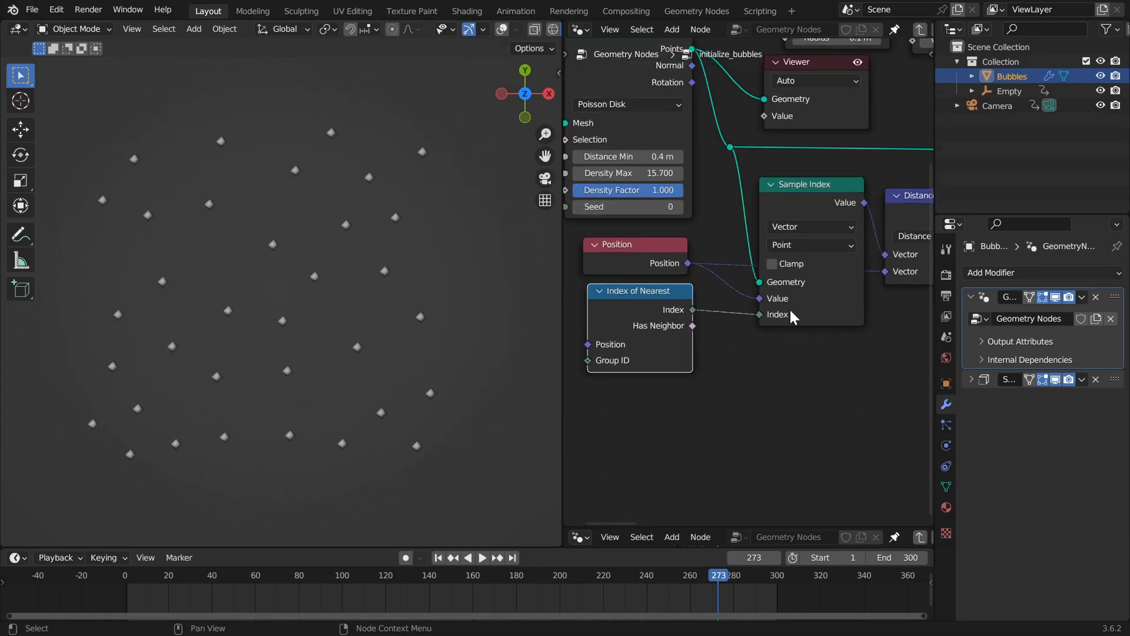
pyautogui.click(655, 266)
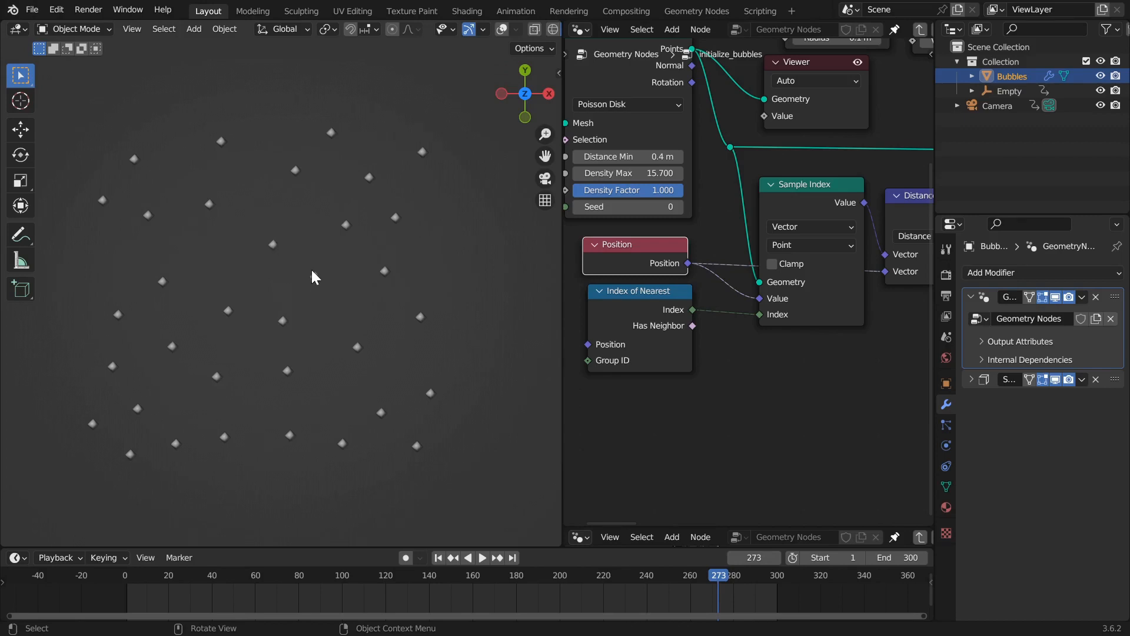
# - Select the Distance and Divide nodes in turn and follow their result into the bubble_size attribute
pyautogui.hscroll(5, 591, 396)
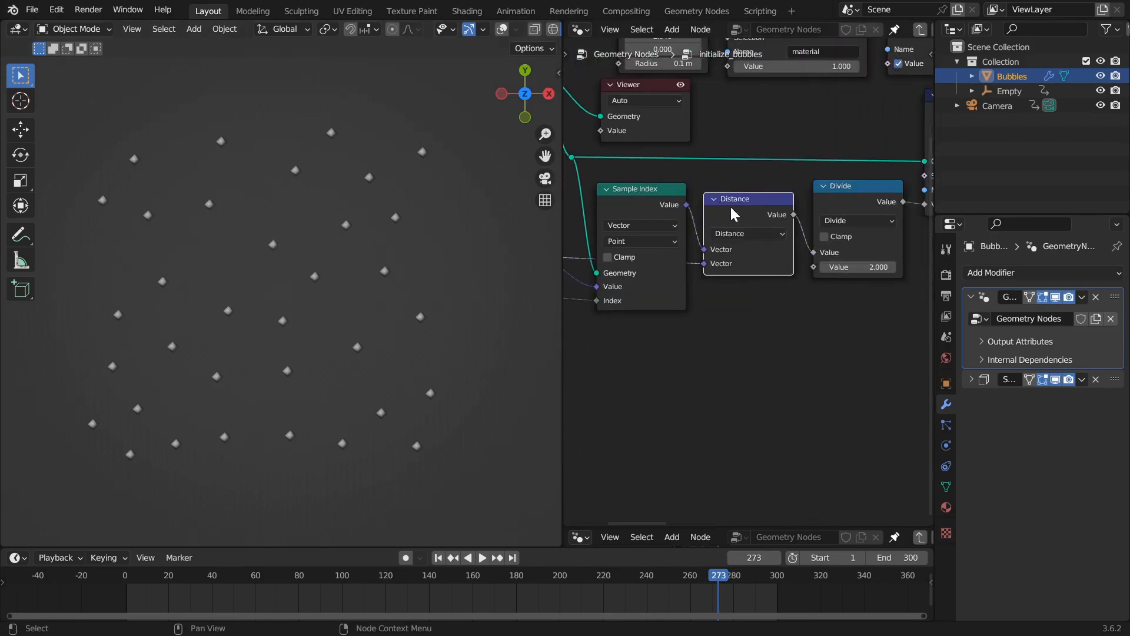
pyautogui.moveTo(872, 330); pyautogui.dragTo(771, 348, button='middle')
pyautogui.click(767, 216)
pyautogui.scroll(-5, 860, 301)
pyautogui.moveTo(860, 309); pyautogui.dragTo(760, 338, button='middle')
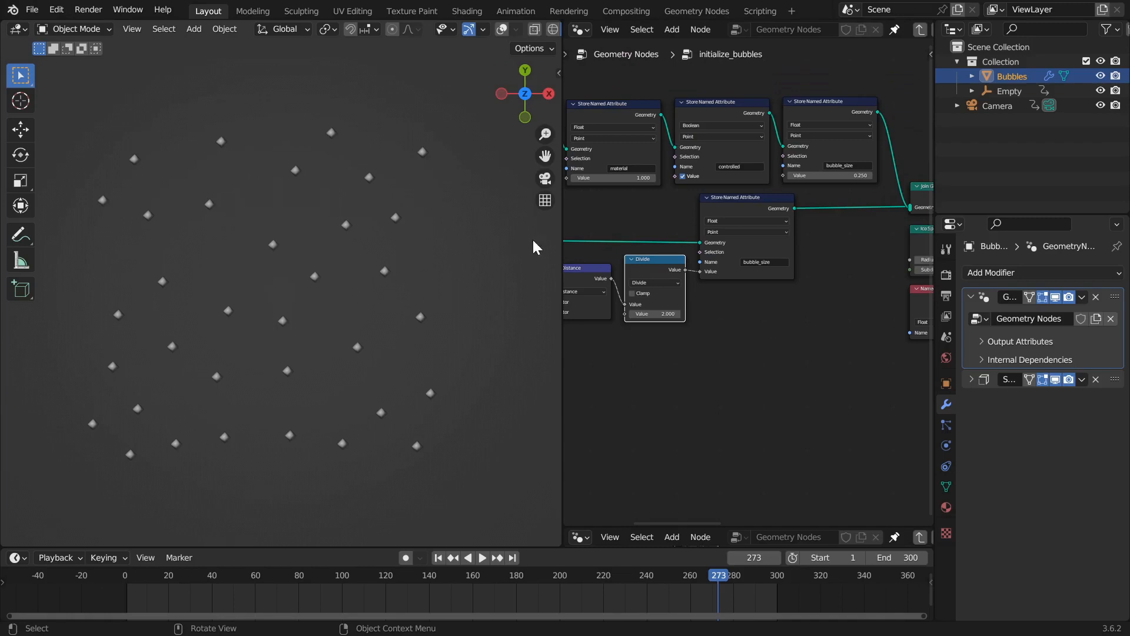
# - Move the Viewer node beside Instance on Points and connect the Instances output to its Geometry to preview the sized spheres
pyautogui.scroll(-4, 790, 348)
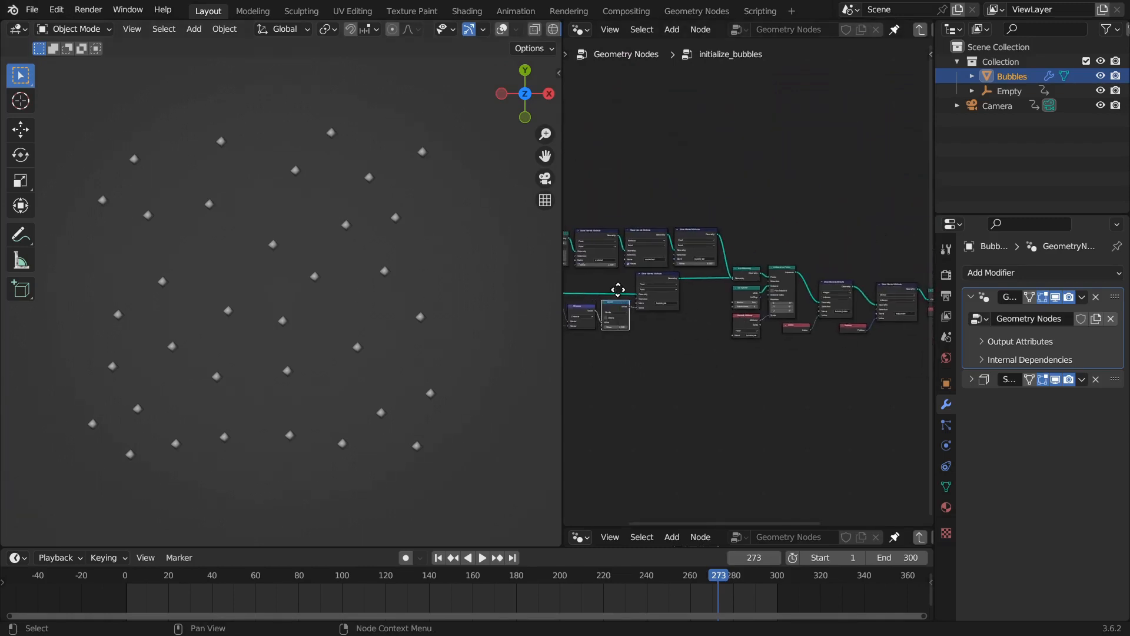
pyautogui.keyDown('ctrl'); pyautogui.hscroll(-4, 612, 292); pyautogui.keyUp('ctrl')
pyautogui.hotkey('shift', 'd')
pyautogui.click(897, 239)
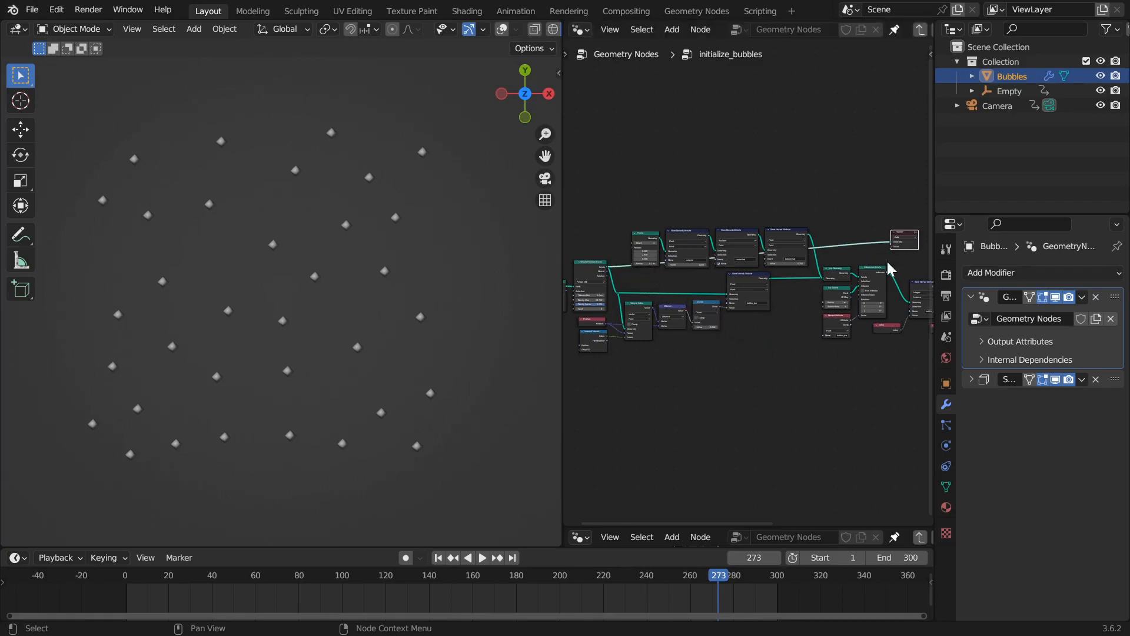
pyautogui.scroll(5, 789, 282)
pyautogui.moveTo(766, 311); pyautogui.dragTo(808, 205)
pyautogui.scroll(4, 393, 422)
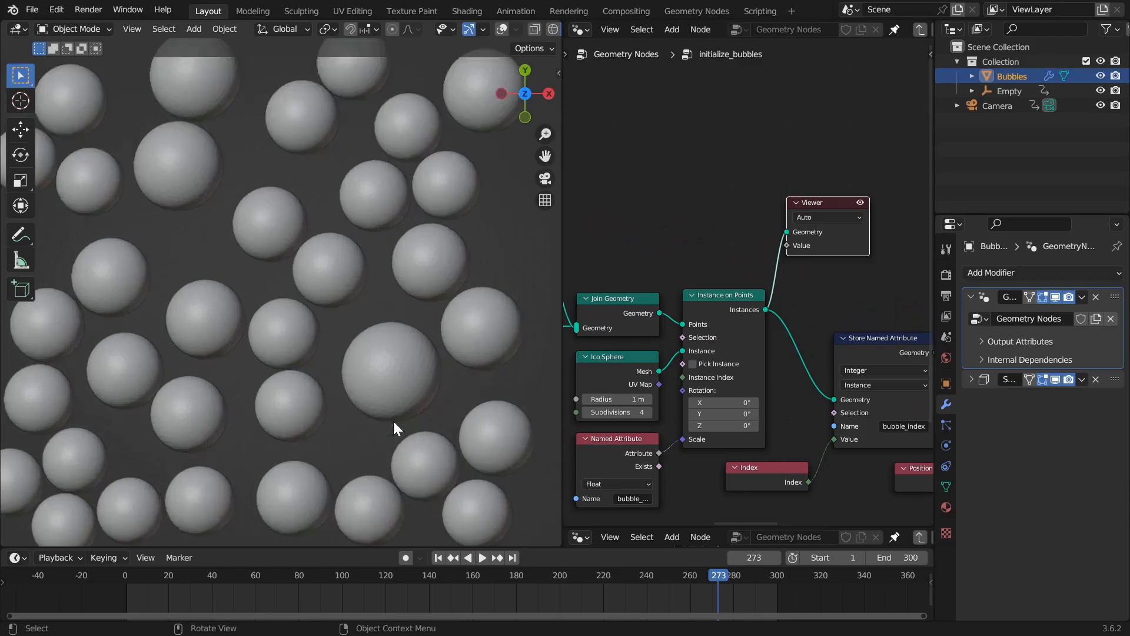
pyautogui.scroll(-6, 384, 413)
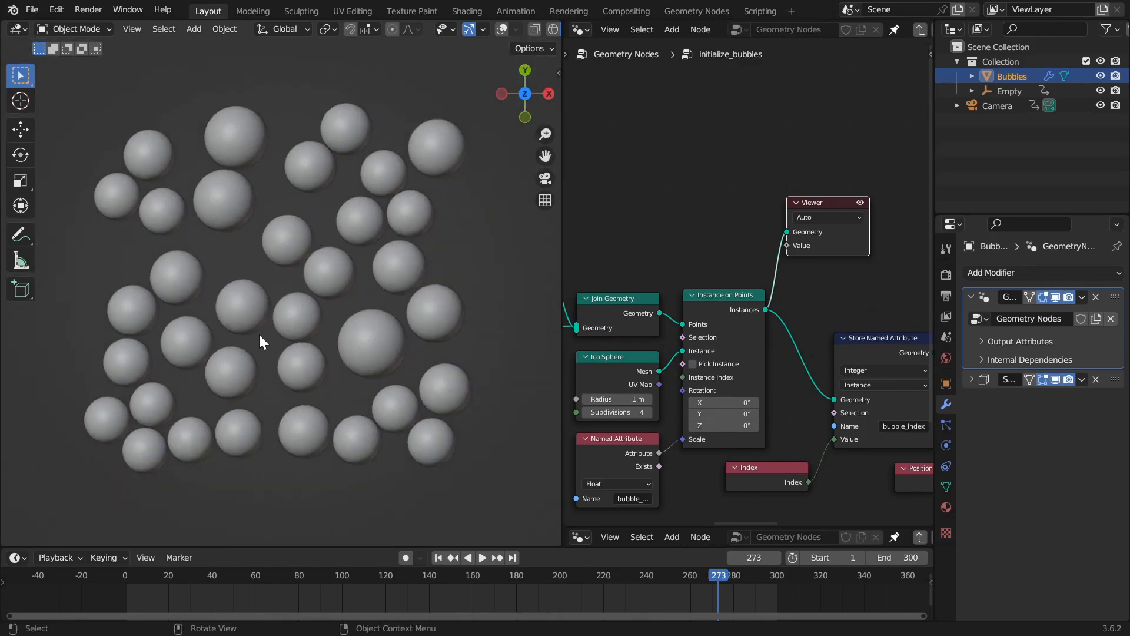
# - Inspect the instanced spheres up close and switch the viewport shading to wireframe
pyautogui.scroll(6, 264, 342)
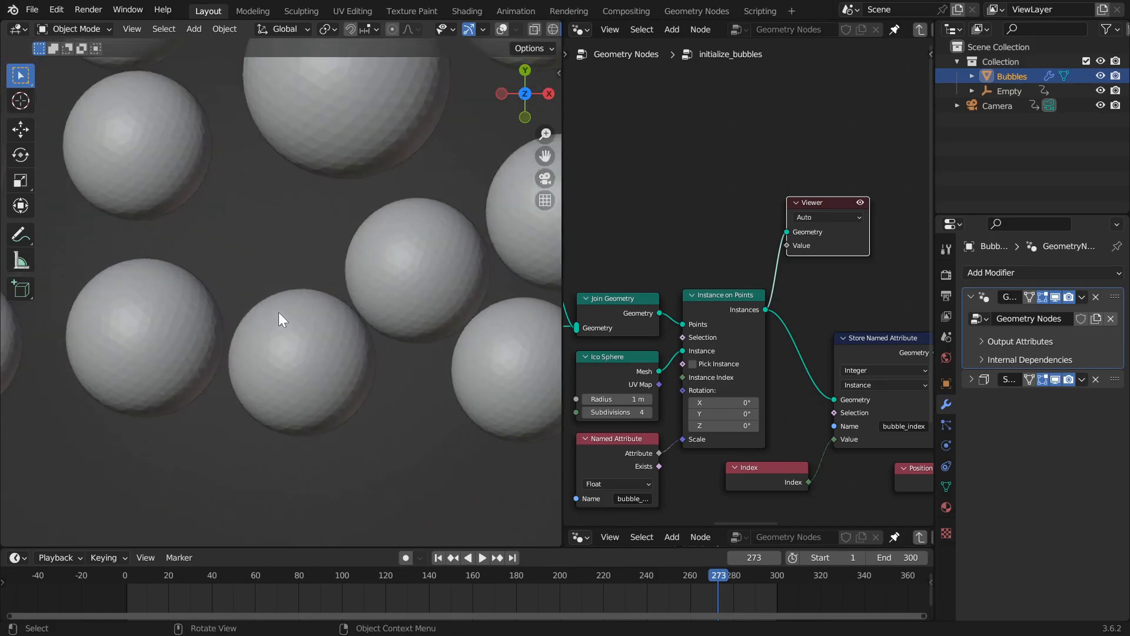
pyautogui.scroll(-3, 278, 312)
pyautogui.keyDown('shift'); pyautogui.moveTo(311, 228); pyautogui.dragTo(352, 370, button='middle'); pyautogui.keyUp('shift')
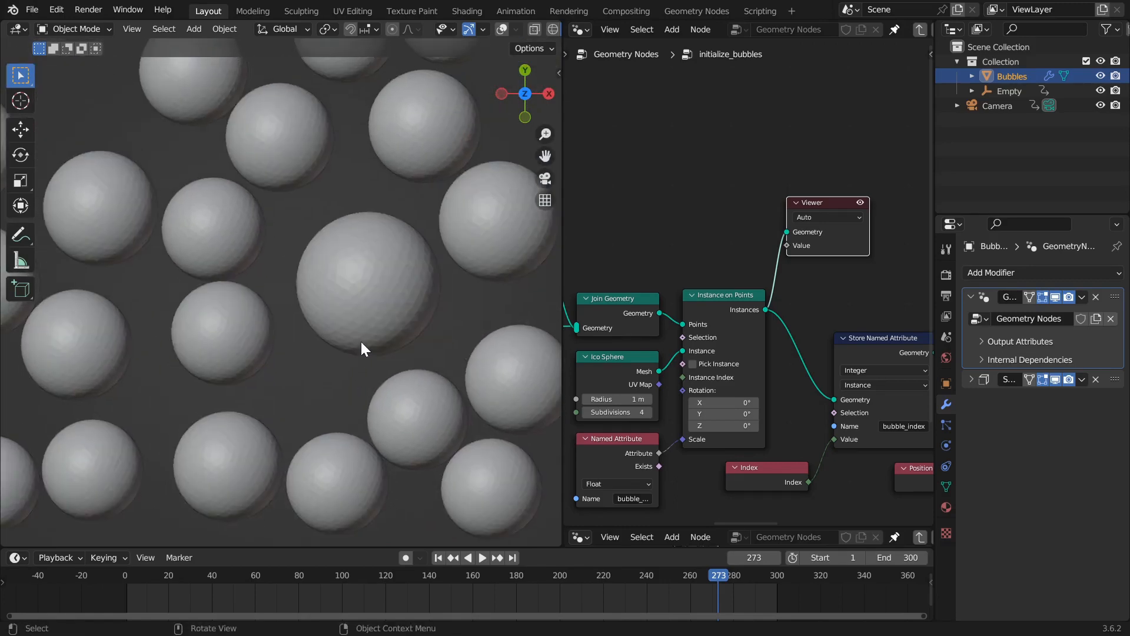
pyautogui.press('z')
pyautogui.click(244, 318)
pyautogui.scroll(-3, 280, 320)
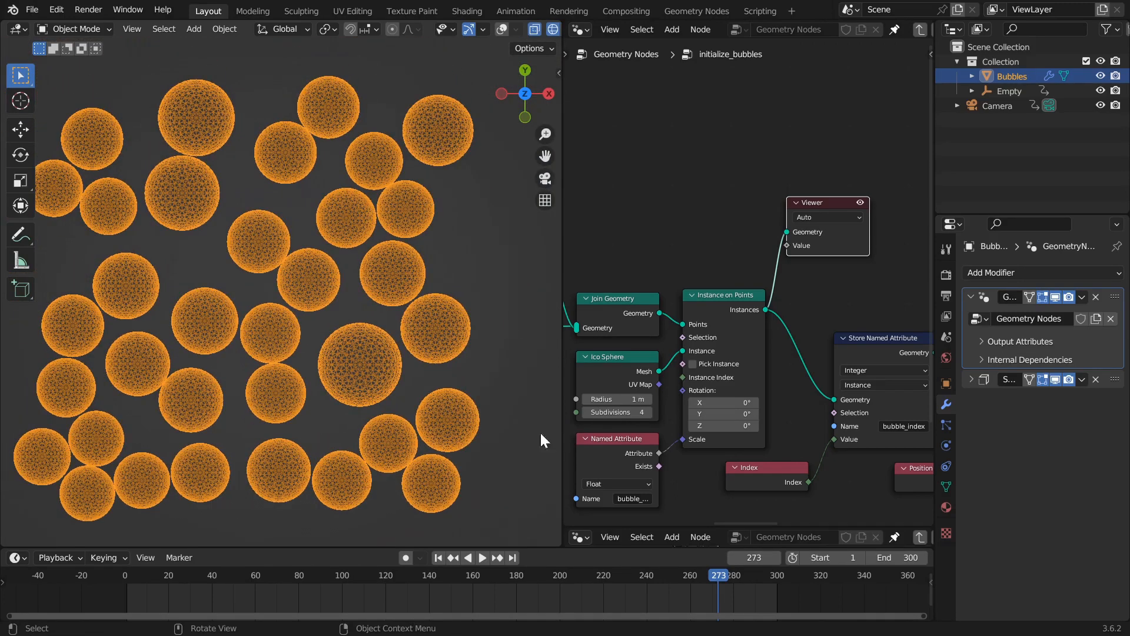
# - Trace the node chain from Instance on Points back to Distribute Points on Faces, Sample Index and Distance
pyautogui.scroll(-5, 621, 411)
pyautogui.moveTo(620, 411); pyautogui.dragTo(820, 300, button='middle')
pyautogui.scroll(5, 659, 328)
pyautogui.moveTo(718, 329); pyautogui.dragTo(797, 351, button='middle')
pyautogui.scroll(-5, 707, 353)
pyautogui.moveTo(707, 353); pyautogui.dragTo(613, 360, button='middle')
pyautogui.scroll(3, 782, 323)
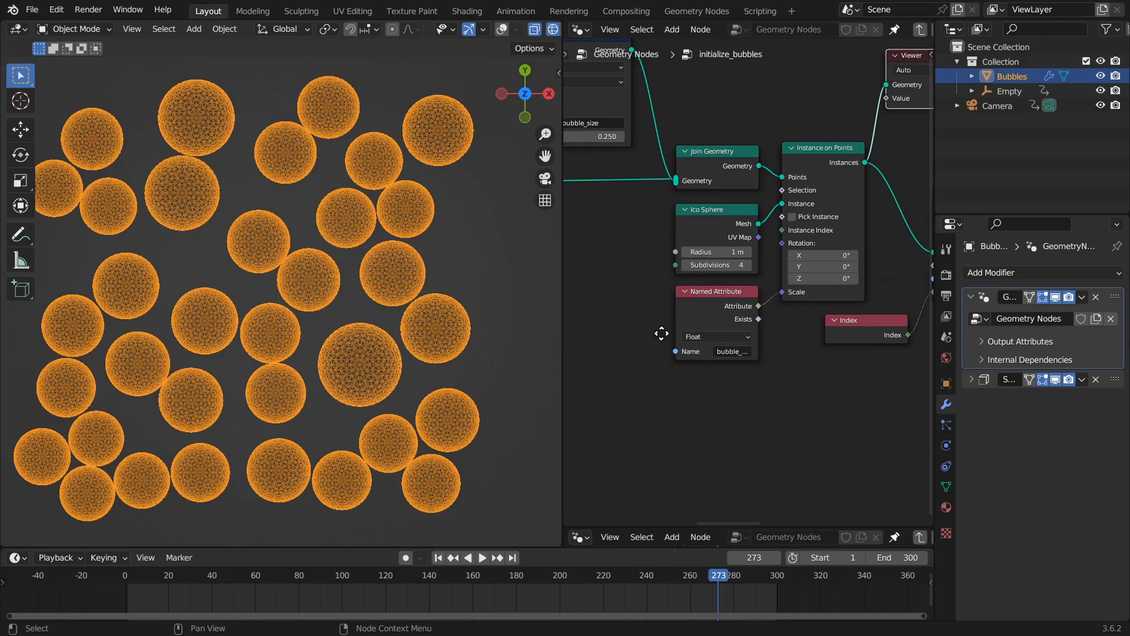
pyautogui.moveTo(616, 338); pyautogui.dragTo(720, 313, button='middle')
pyautogui.scroll(-2, 876, 326)
pyautogui.scroll(2, 759, 327)
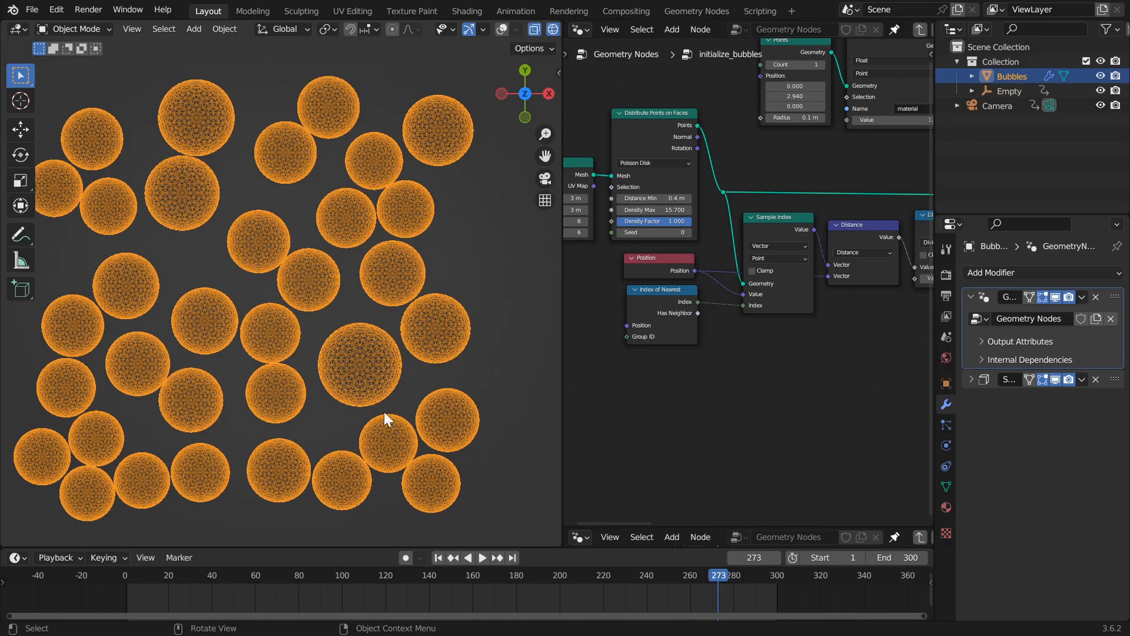
# - Examine the largest bubble in the cluster and the spacing to its surrounding neighbours
pyautogui.scroll(4, 355, 363)
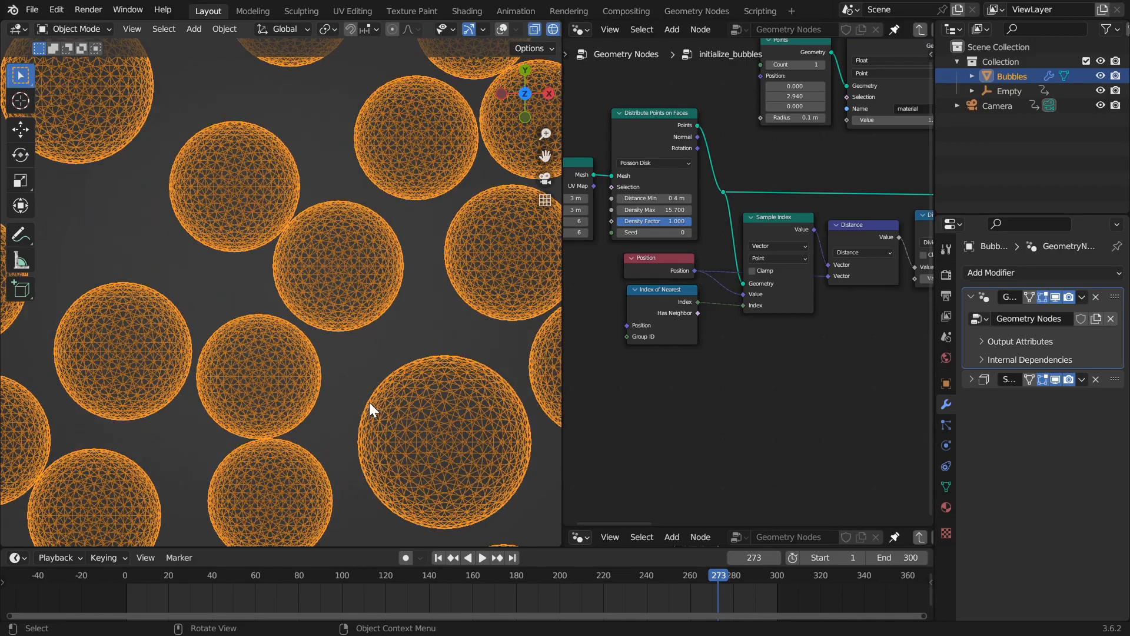
pyautogui.keyDown('shift'); pyautogui.moveTo(413, 420); pyautogui.dragTo(311, 372, button='middle'); pyautogui.keyUp('shift')
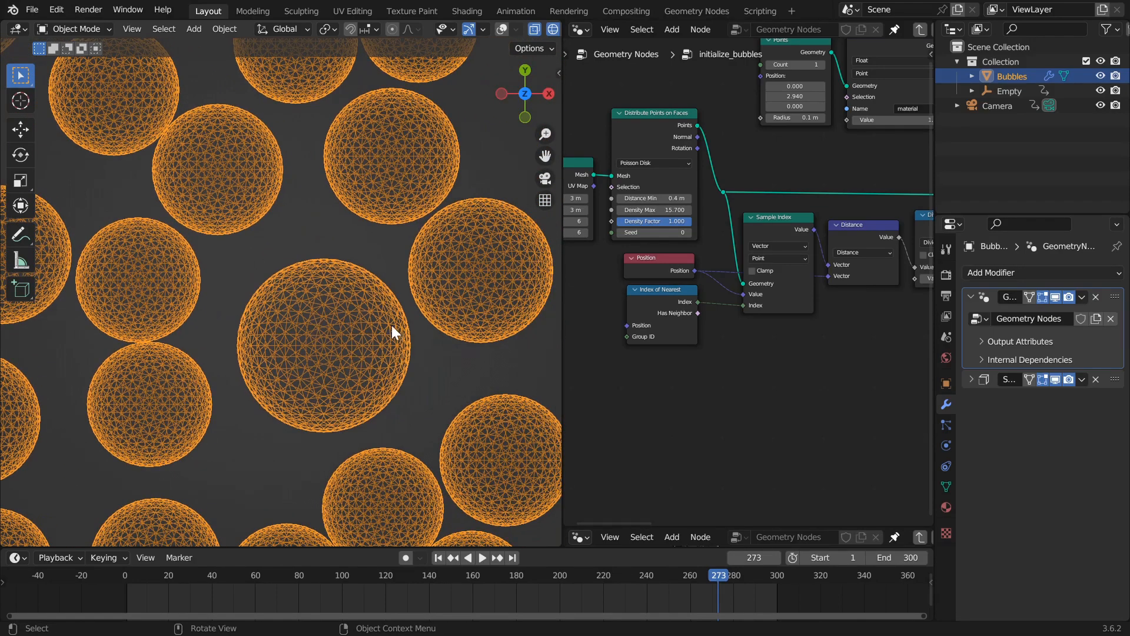
pyautogui.scroll(-5, 294, 331)
pyautogui.keyDown('shift'); pyautogui.moveTo(315, 366); pyautogui.dragTo(401, 314, button='middle'); pyautogui.keyUp('shift')
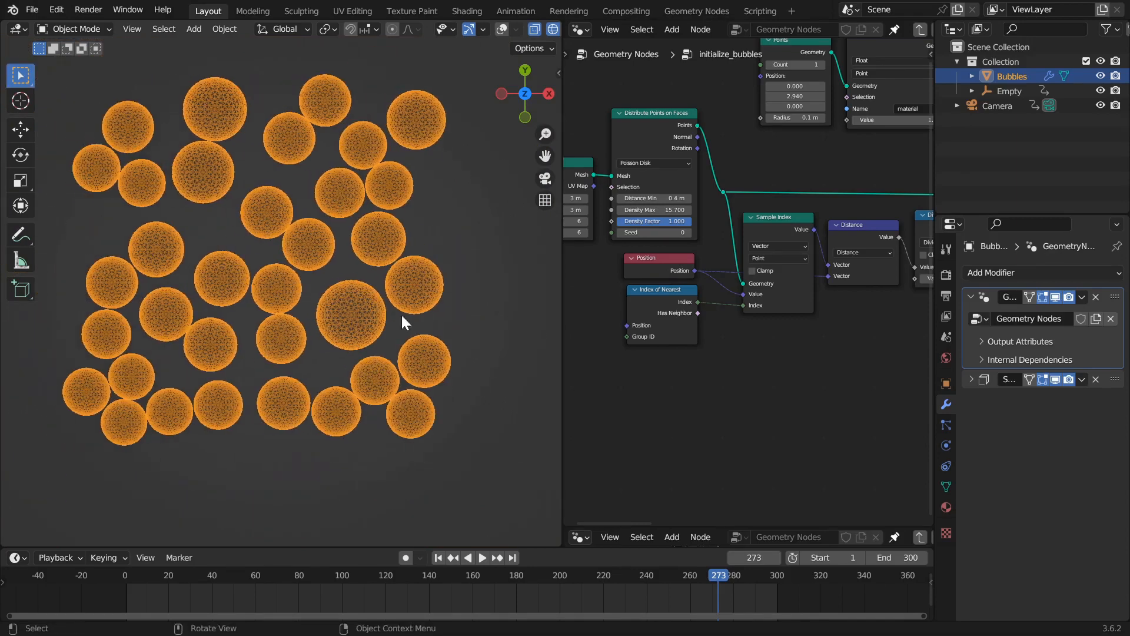
pyautogui.scroll(3, 416, 312)
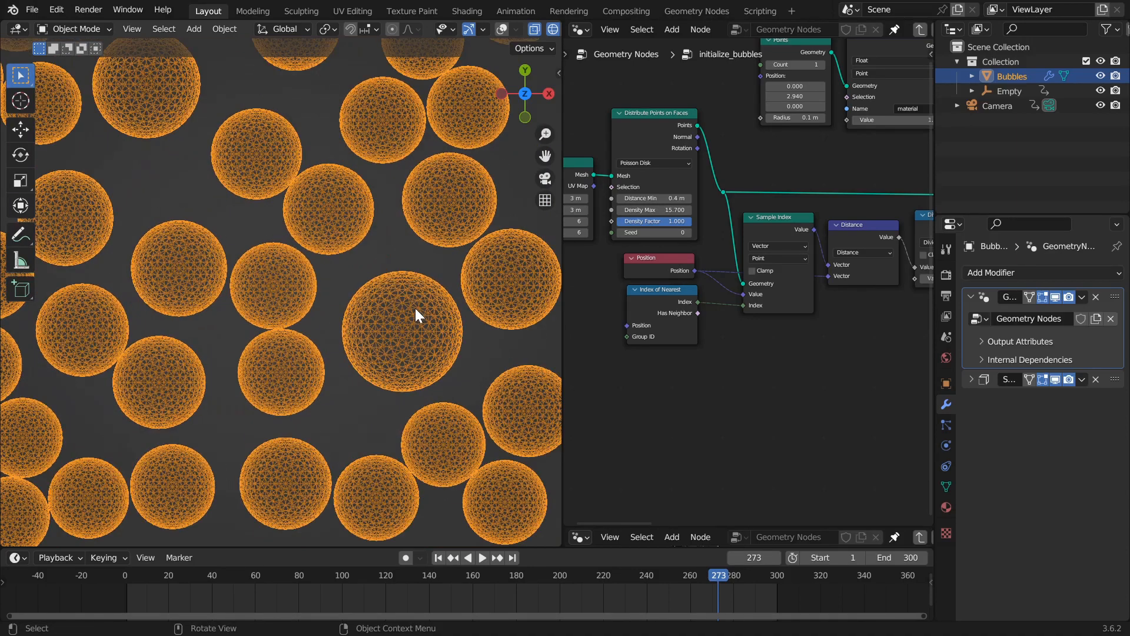
pyautogui.scroll(-1, 415, 308)
pyautogui.keyDown('shift'); pyautogui.moveTo(432, 302); pyautogui.dragTo(319, 376, button='middle'); pyautogui.keyUp('shift')
pyautogui.scroll(3, 380, 334)
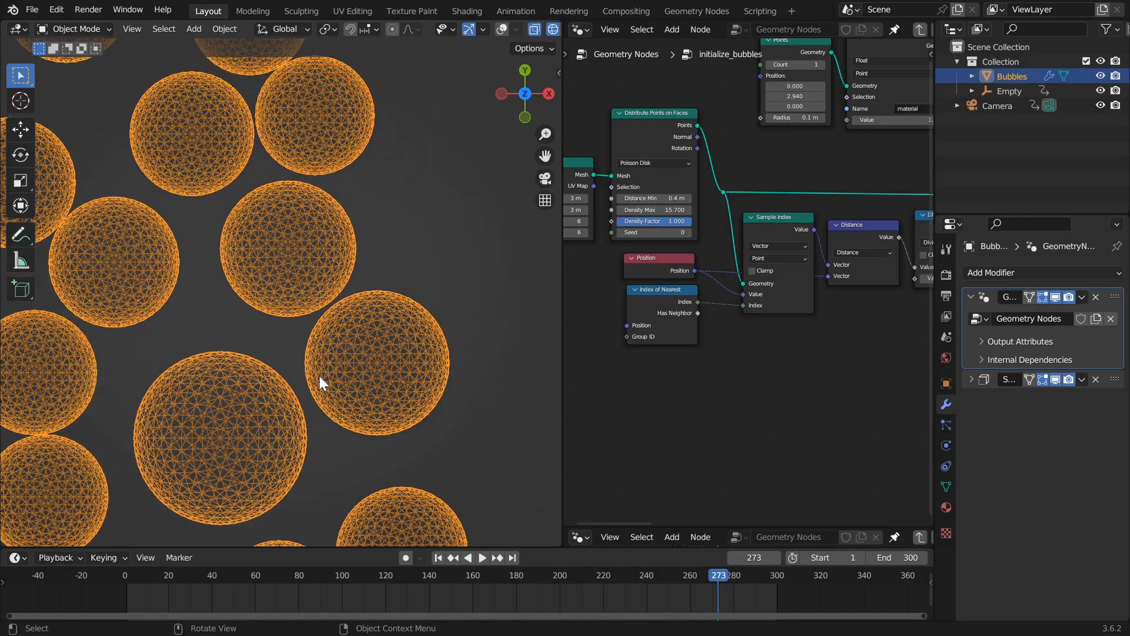
pyautogui.scroll(-2, 319, 376)
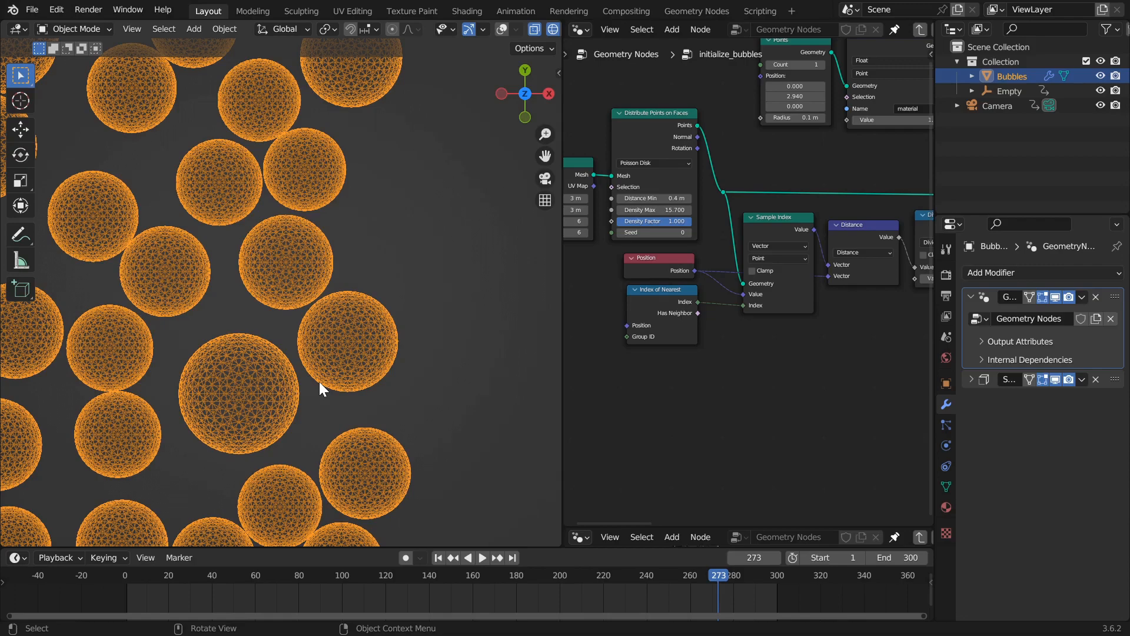
pyautogui.scroll(-1, 320, 382)
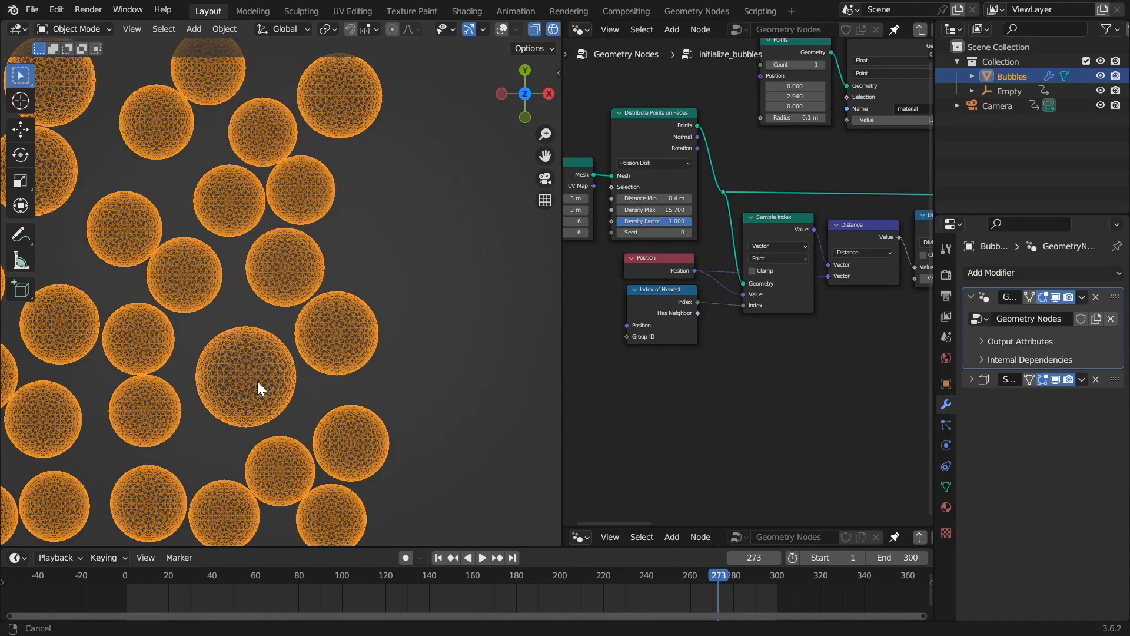
# - Examine the contact point between two vertically adjacent bubbles in both wireframe and solid shading, ending in wireframe
pyautogui.keyDown('shift'); pyautogui.moveTo(258, 382); pyautogui.dragTo(410, 358, button='middle'); pyautogui.keyUp('shift')
pyautogui.scroll(3, 315, 391)
pyautogui.keyDown('shift'); pyautogui.moveTo(263, 429); pyautogui.dragTo(315, 386, button='middle'); pyautogui.keyUp('shift')
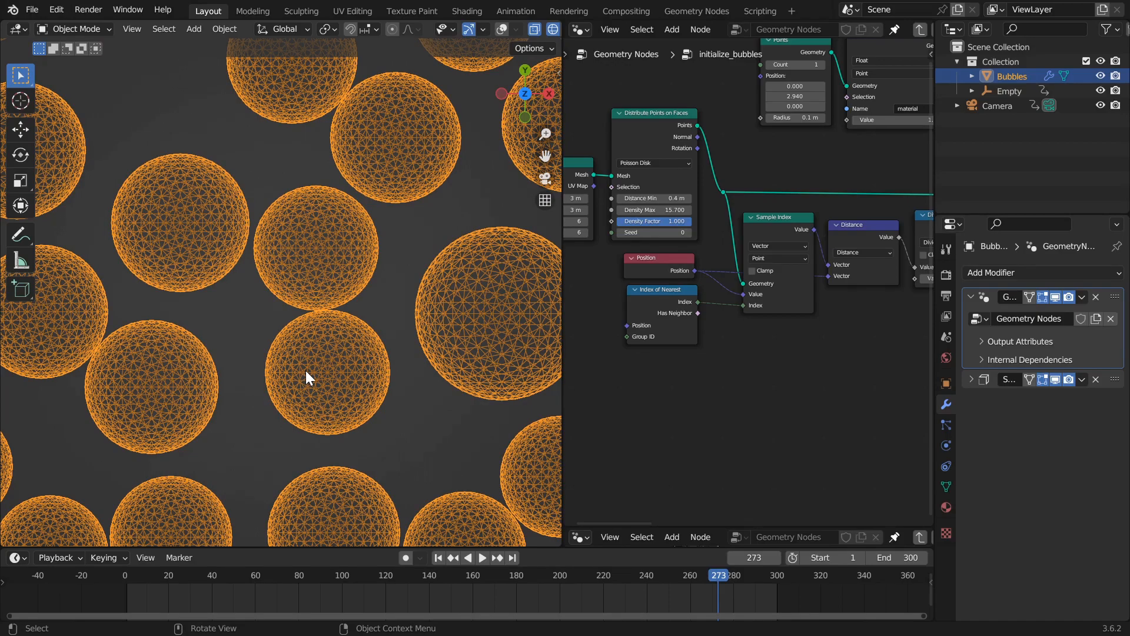
pyautogui.scroll(10, 288, 270)
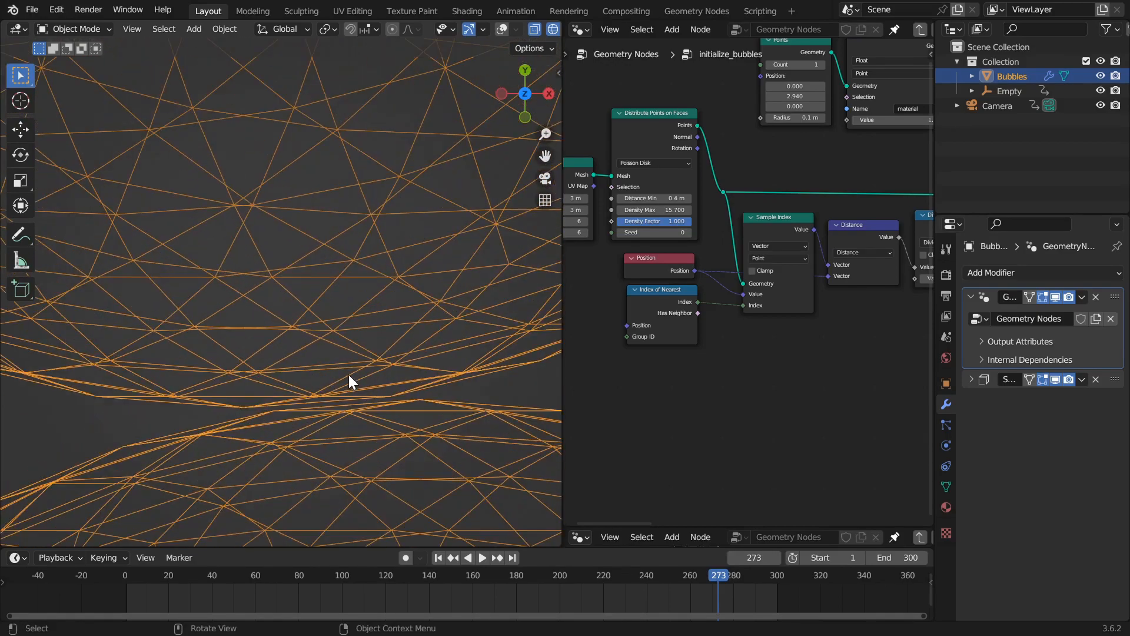
pyautogui.hotkey('shift', 'z')
pyautogui.scroll(-8, 308, 410)
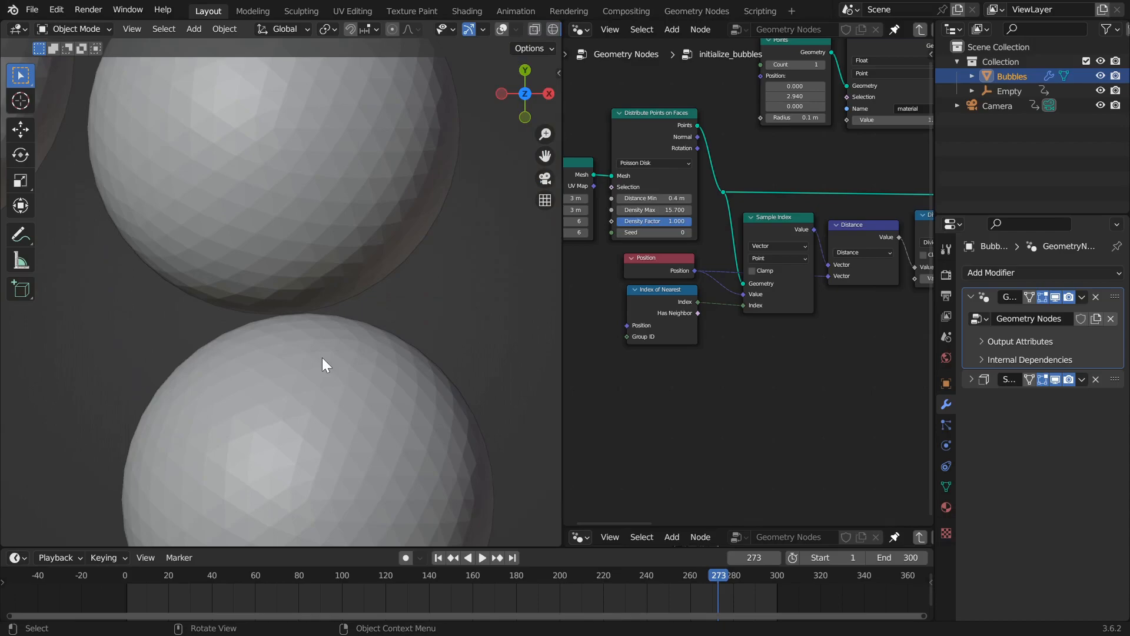
pyautogui.hotkey('shift', 'z')
pyautogui.scroll(-8, 232, 361)
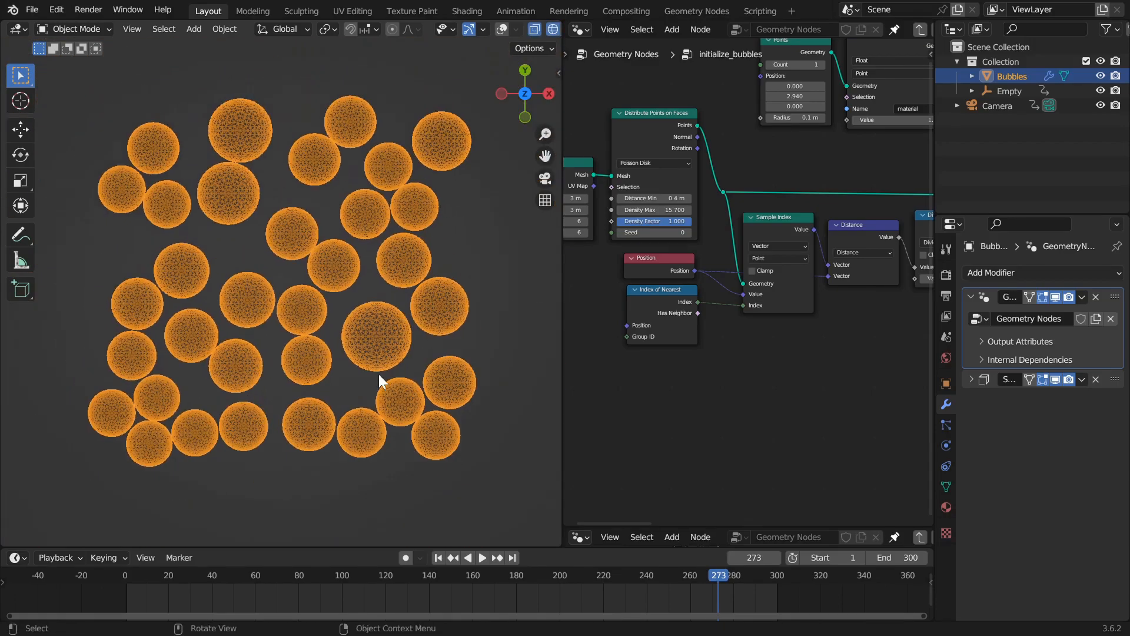
# - Examine how the bubbles above the largest one touch their nearest neighbours, ending with the whole cluster in view
pyautogui.scroll(5, 312, 355)
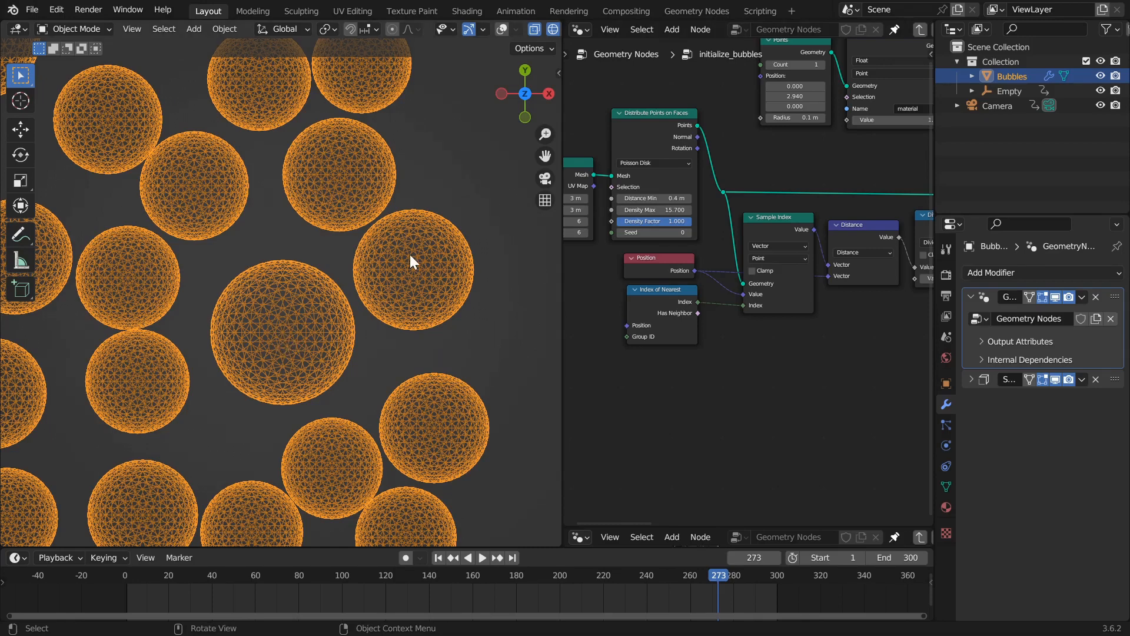
pyautogui.keyDown('shift'); pyautogui.moveTo(410, 266); pyautogui.dragTo(401, 347, button='middle'); pyautogui.keyUp('shift')
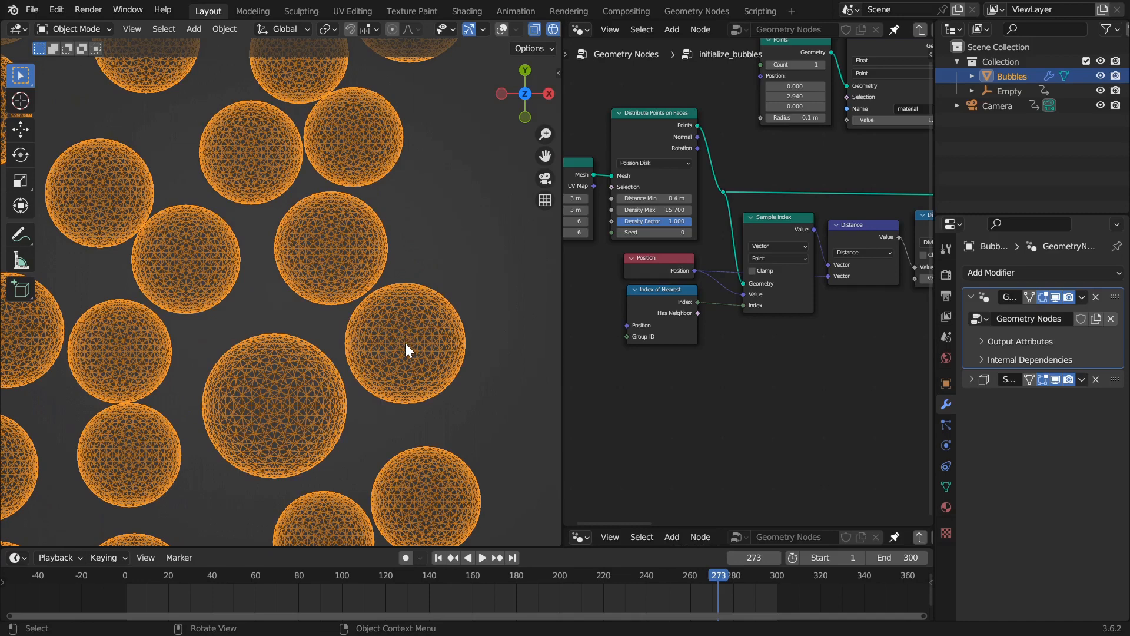
pyautogui.keyDown('shift'); pyautogui.moveTo(321, 233); pyautogui.dragTo(396, 358, button='middle'); pyautogui.keyUp('shift')
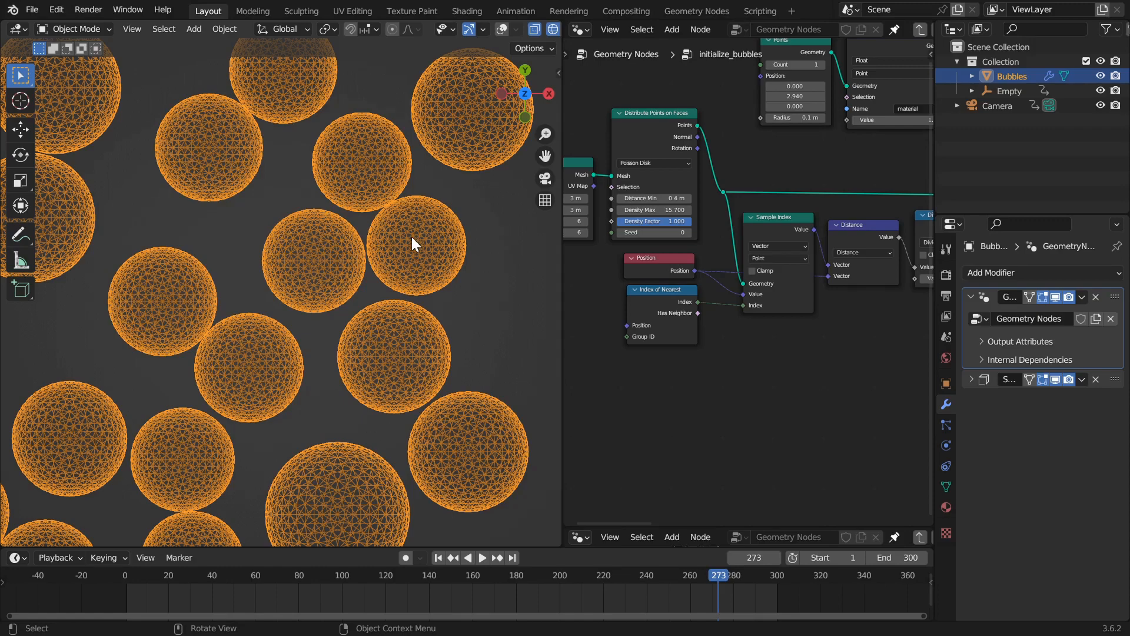
pyautogui.scroll(2, 411, 237)
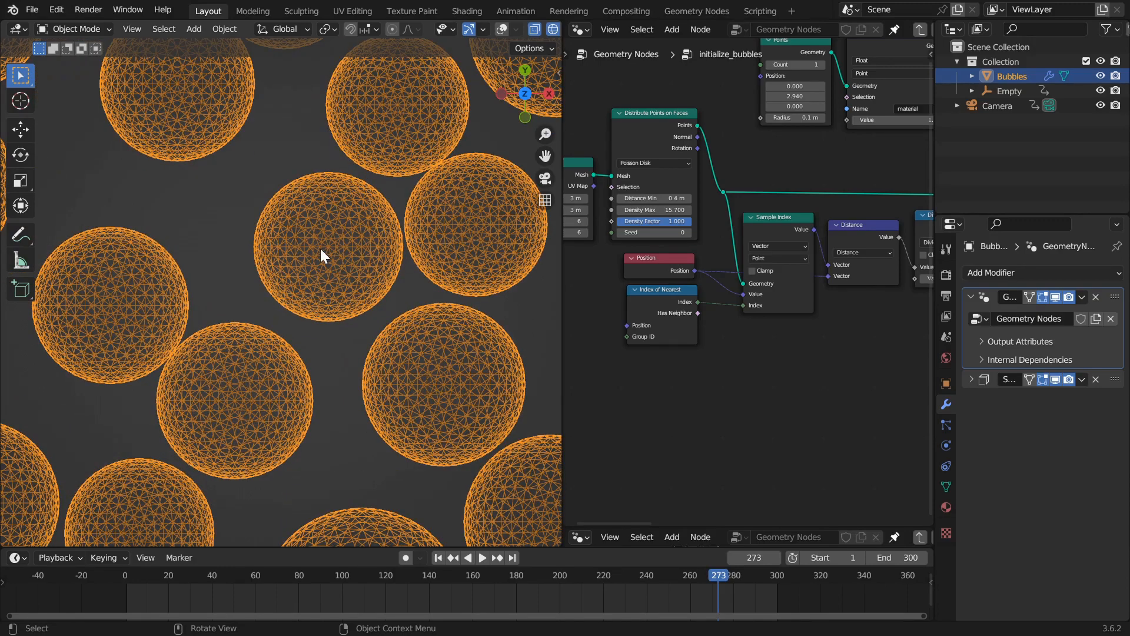
pyautogui.keyDown('shift'); pyautogui.moveTo(517, 234); pyautogui.dragTo(411, 313, button='middle'); pyautogui.keyUp('shift')
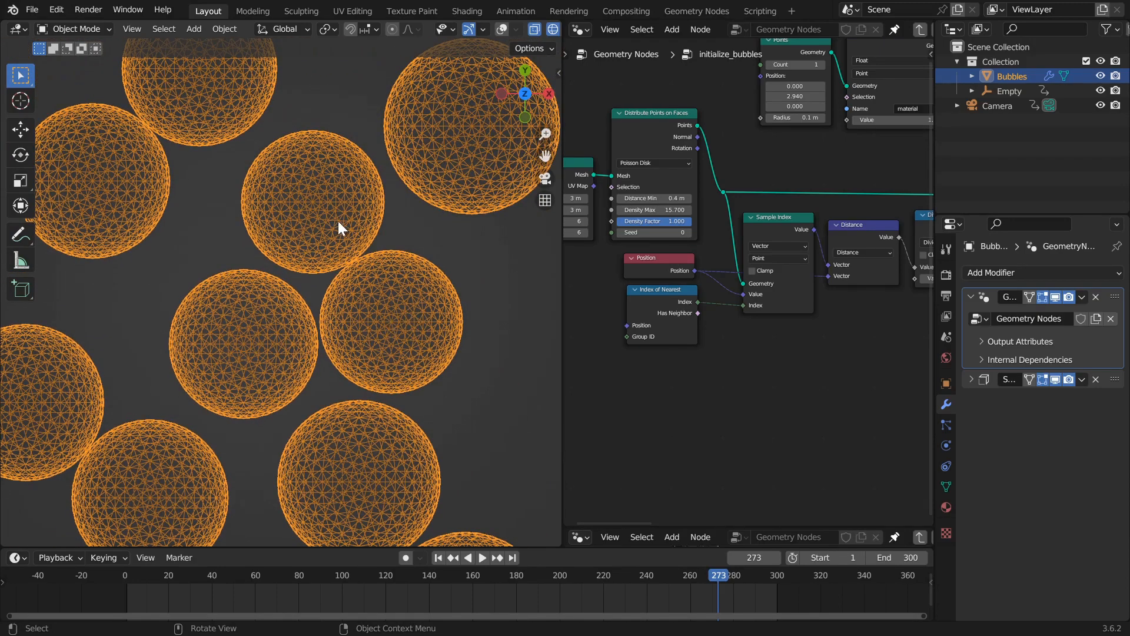
pyautogui.scroll(-6, 328, 383)
pyautogui.keyDown('shift'); pyautogui.moveTo(317, 371); pyautogui.dragTo(375, 345, button='middle'); pyautogui.keyUp('shift')
pyautogui.scroll(2, 374, 345)
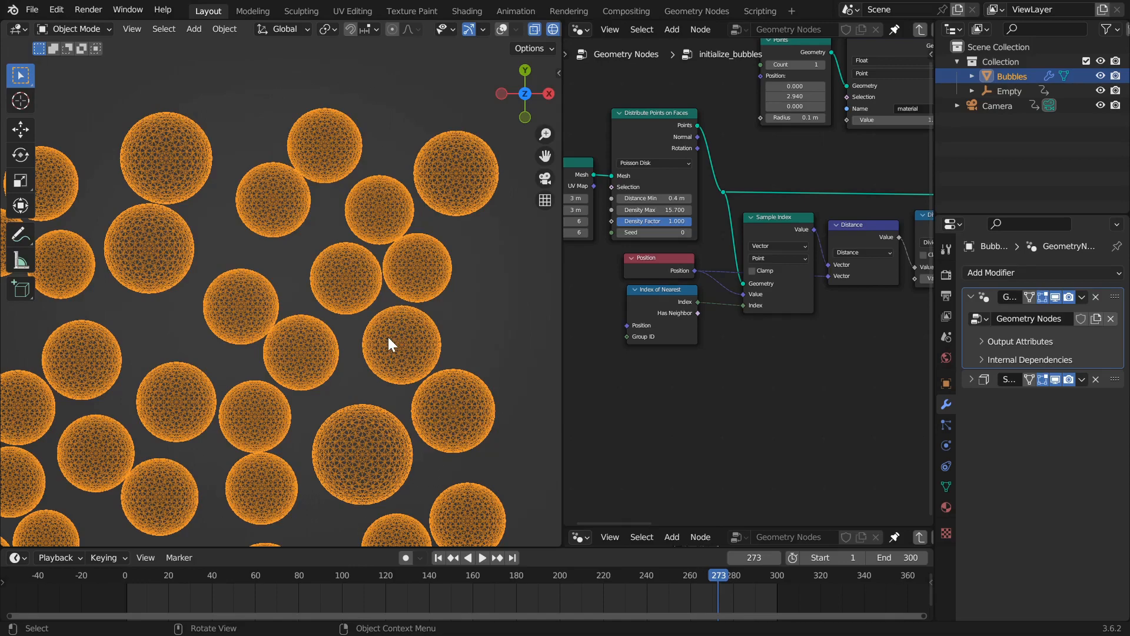
pyautogui.scroll(-3, 388, 338)
pyautogui.scroll(2, 370, 392)
pyautogui.keyDown('shift'); pyautogui.moveTo(351, 394); pyautogui.dragTo(398, 351, button='middle'); pyautogui.keyUp('shift')
pyautogui.scroll(-1, 399, 351)
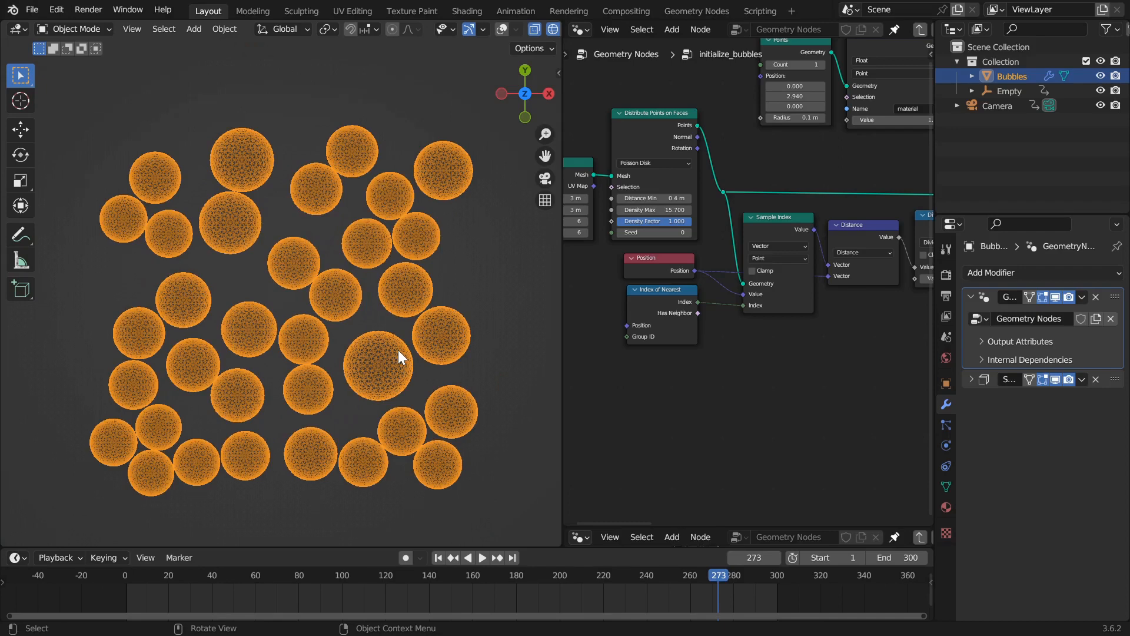
# - Select the Instance on Points and Ico Sphere nodes in turn to examine how the spheres are instanced
pyautogui.scroll(-2, 800, 319)
pyautogui.moveTo(800, 319); pyautogui.dragTo(638, 362, button='middle')
pyautogui.scroll(3, 694, 348)
pyautogui.click(829, 245)
pyautogui.click(730, 296)
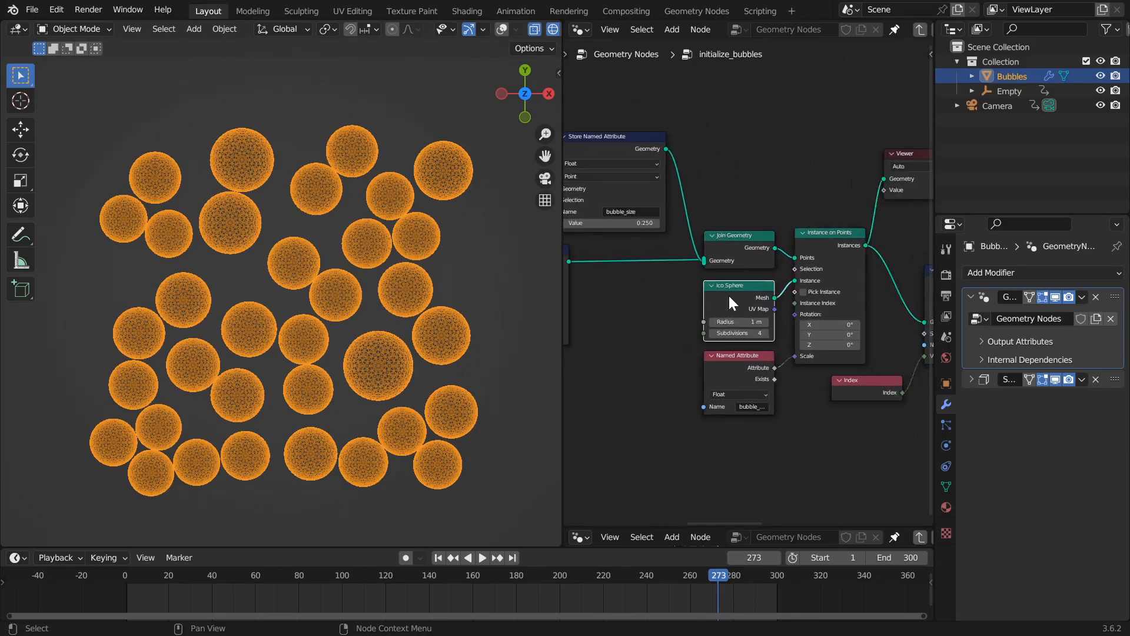
# - Select Join Geometry and examine the two point branches it merges, including the separate bubble above the cluster
pyautogui.click(731, 243)
pyautogui.scroll(-5, 610, 308)
pyautogui.moveTo(609, 308); pyautogui.dragTo(695, 294, button='middle')
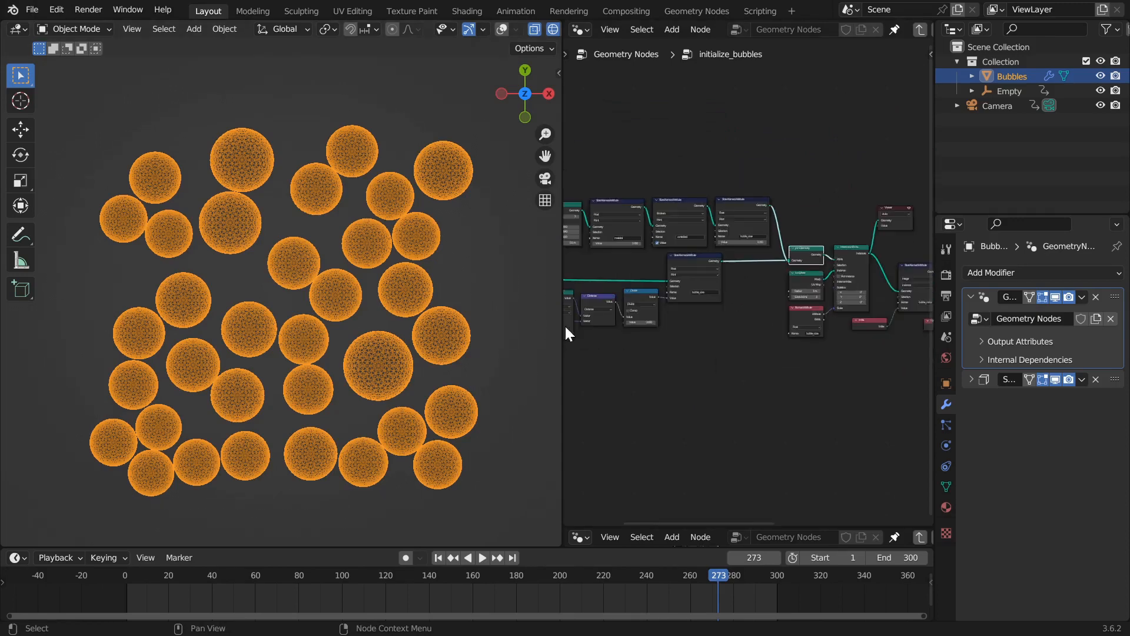
pyautogui.scroll(-2, 589, 333)
pyautogui.scroll(-4, 337, 315)
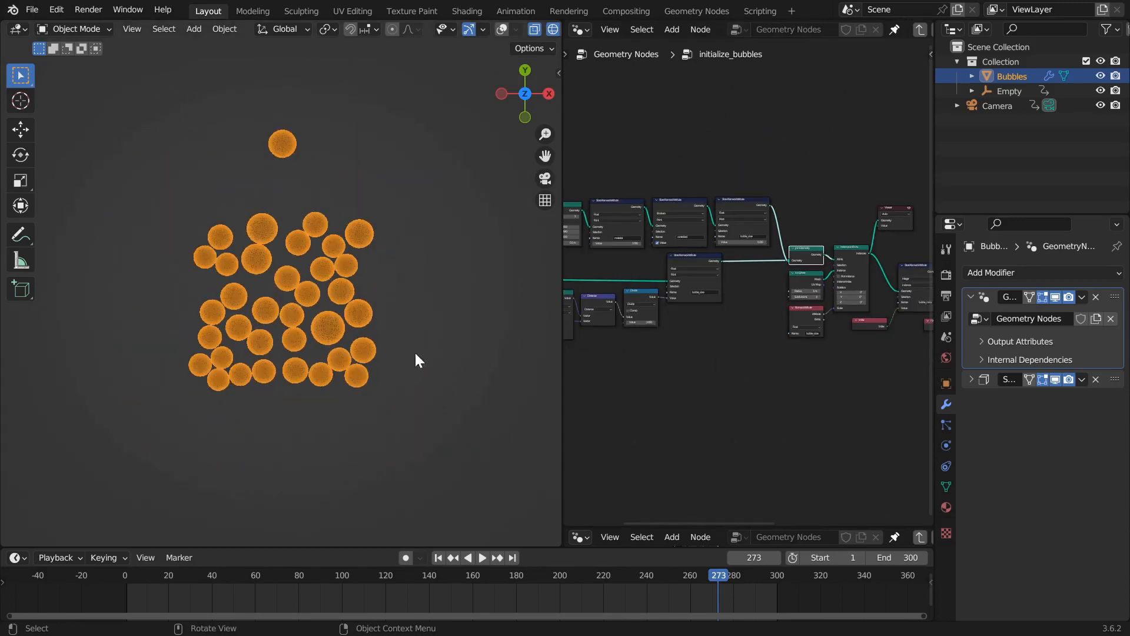
pyautogui.scroll(5, 797, 396)
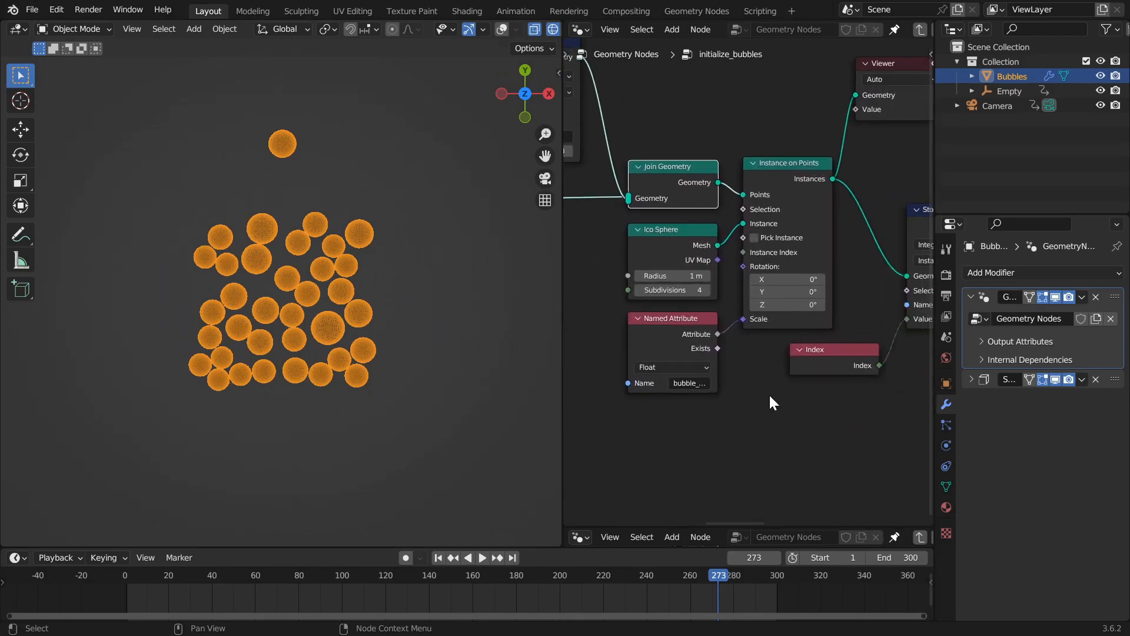
# - Select the Ico Sphere node, then widen the Named Attribute node feeding Scale to show its full bubble_size name
pyautogui.click(669, 239)
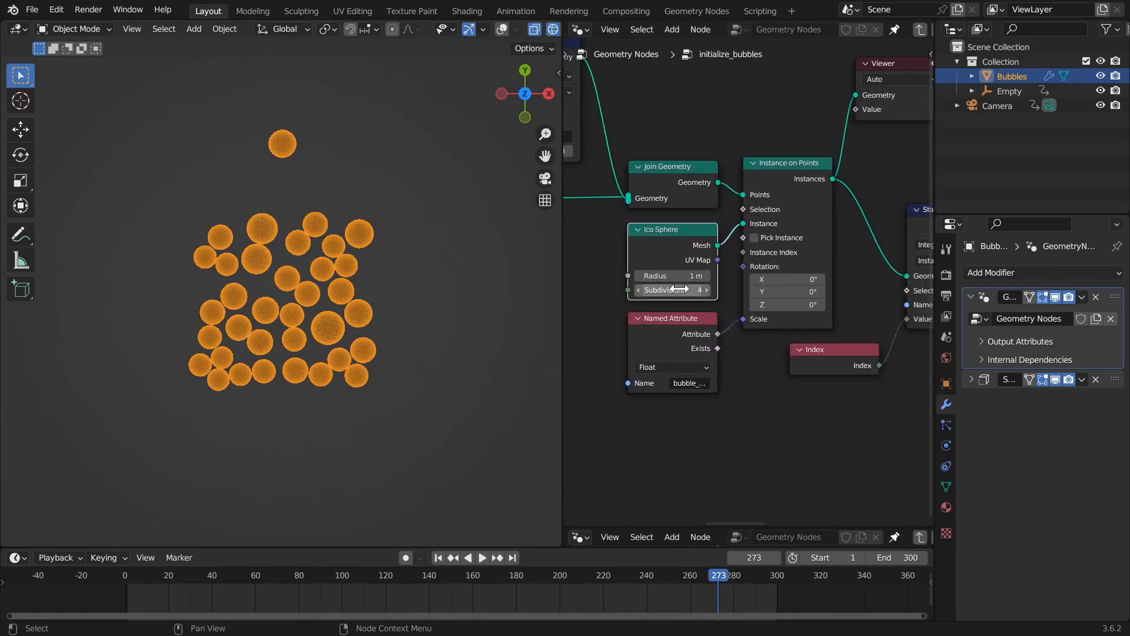
pyautogui.moveTo(628, 336); pyautogui.dragTo(593, 335)
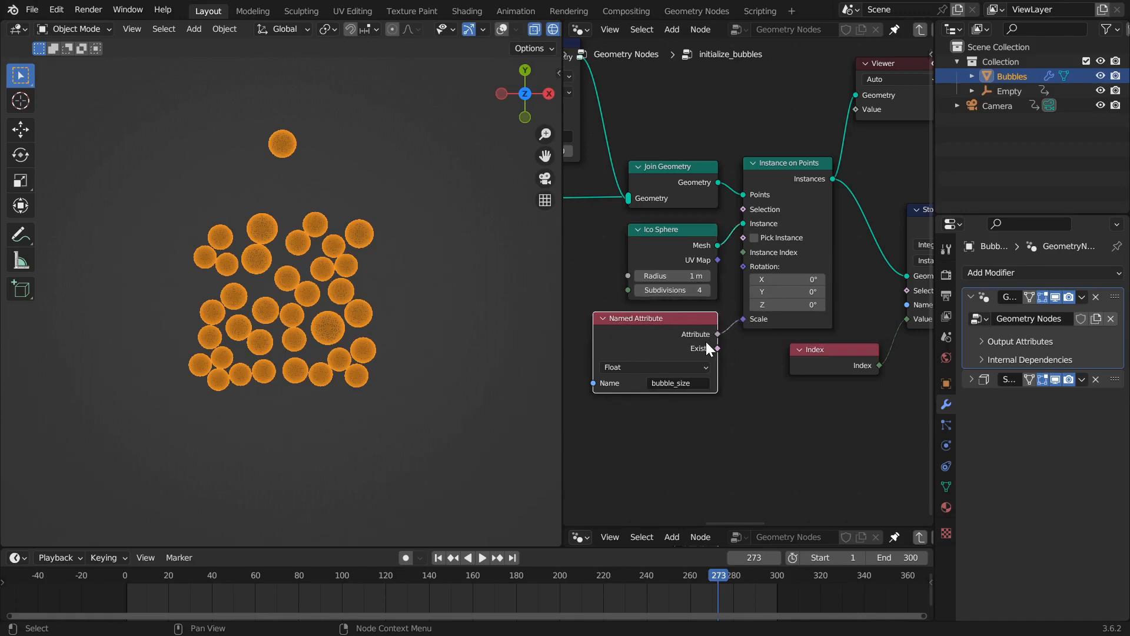
pyautogui.moveTo(723, 343); pyautogui.dragTo(708, 322, button='middle')
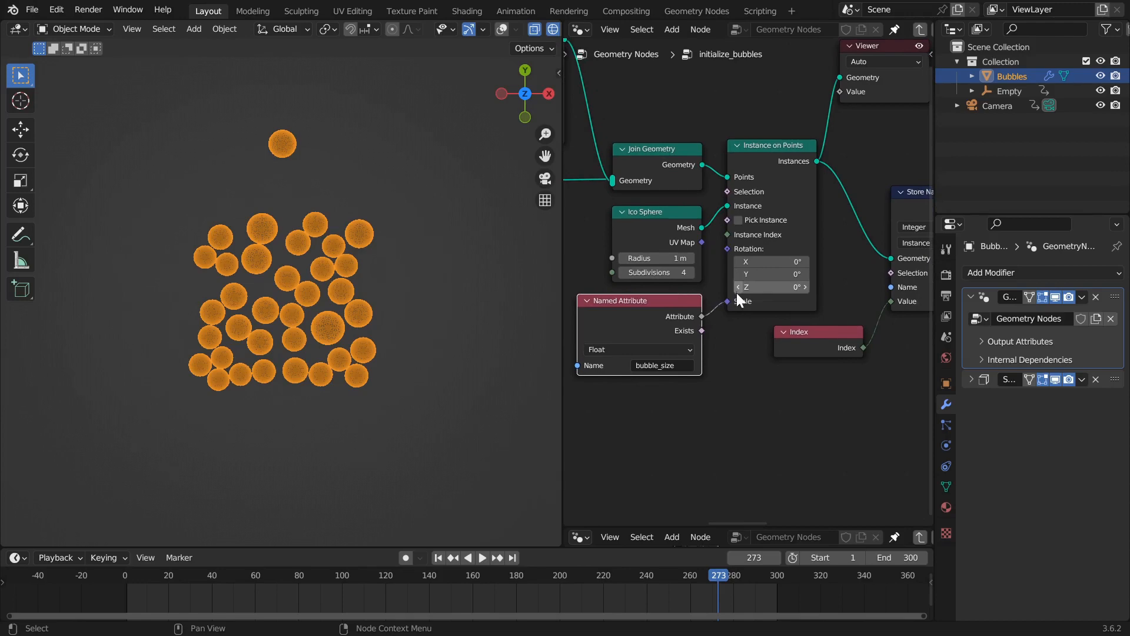
pyautogui.moveTo(714, 390); pyautogui.dragTo(680, 390, button='middle')
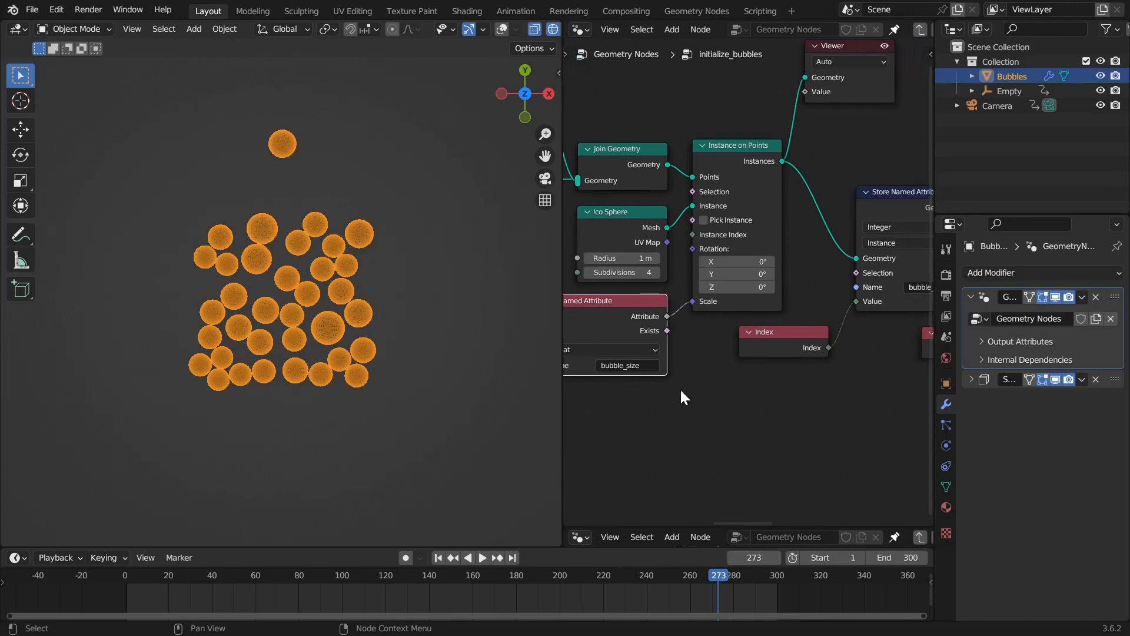
# - Examine the node chain after Instance on Points, from the bubble_index and rest_center Store Named Attribute nodes to Realize Instances
pyautogui.moveTo(807, 264); pyautogui.dragTo(778, 310, button='middle')
pyautogui.moveTo(813, 211); pyautogui.dragTo(713, 202, button='middle')
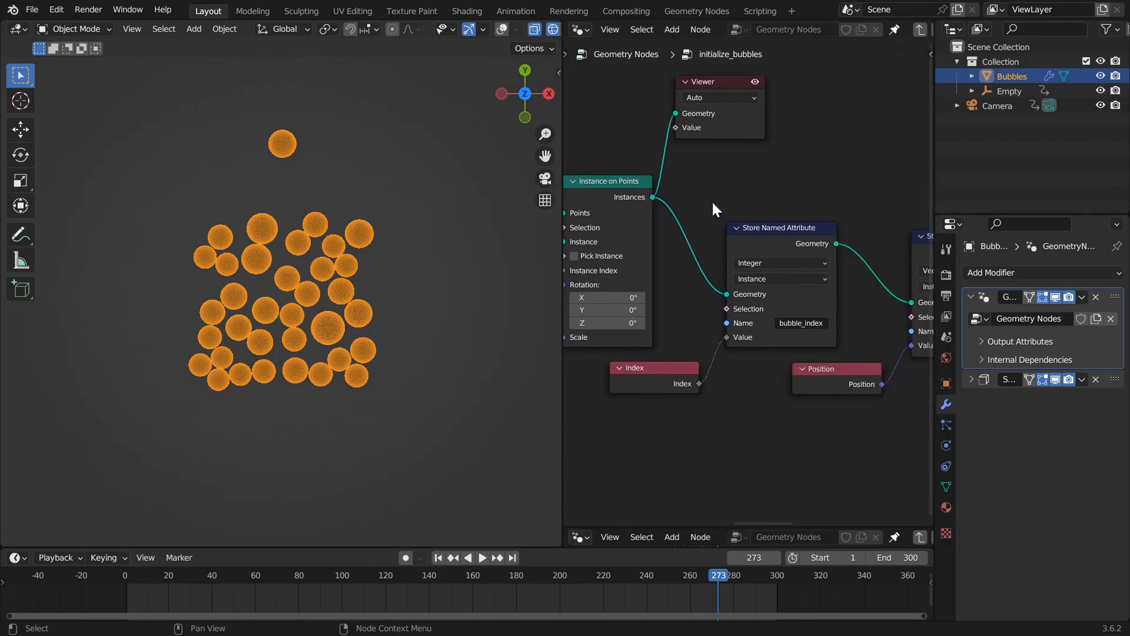
pyautogui.scroll(-2, 730, 208)
pyautogui.moveTo(829, 217); pyautogui.dragTo(765, 214, button='middle')
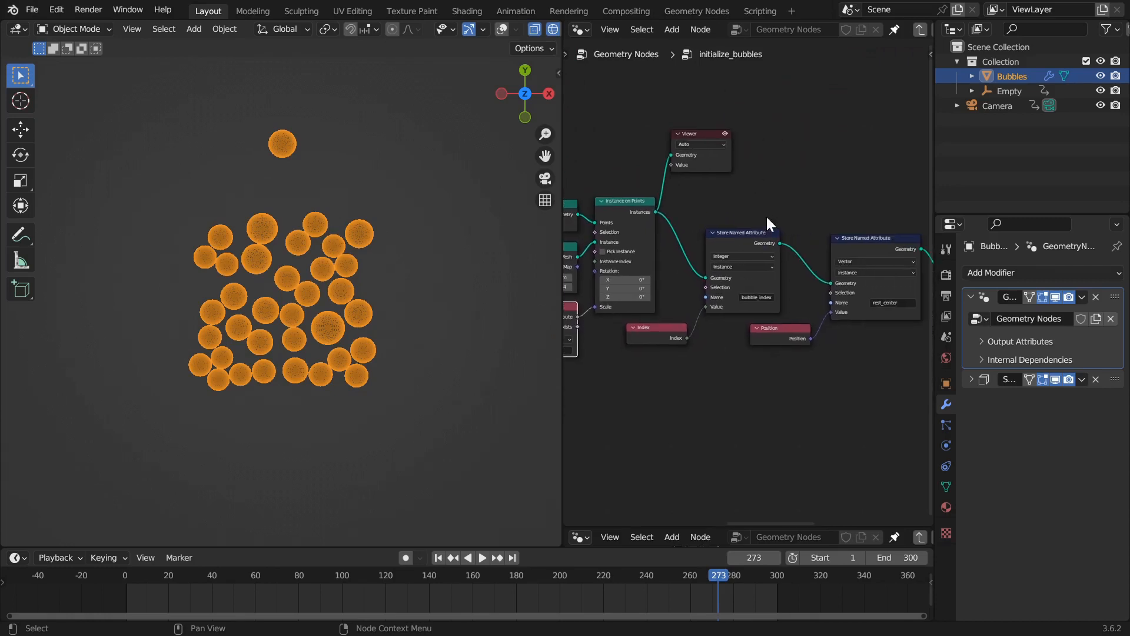
pyautogui.moveTo(883, 411); pyautogui.dragTo(781, 402, button='middle')
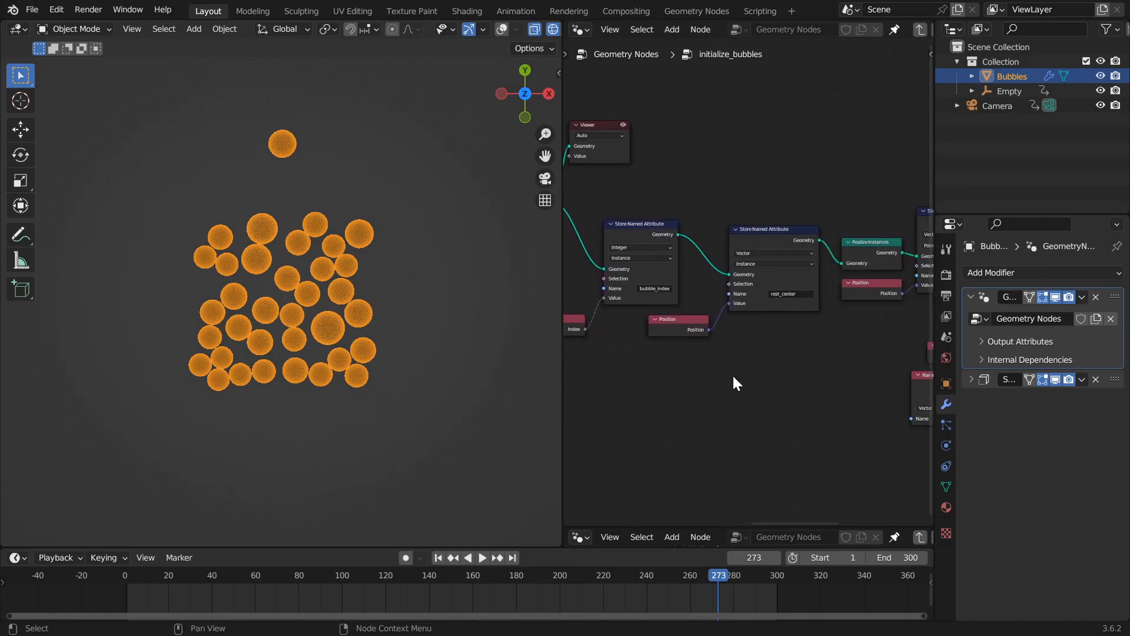
pyautogui.moveTo(666, 177); pyautogui.dragTo(706, 162, button='middle')
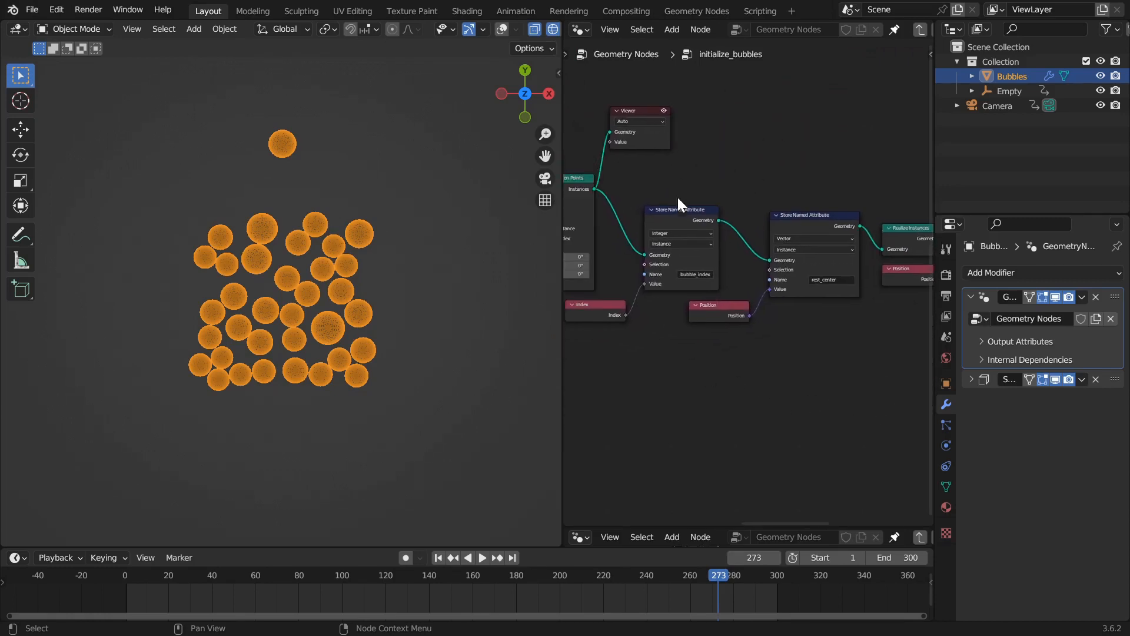
pyautogui.scroll(3, 688, 234)
pyautogui.scroll(-1, 688, 235)
pyautogui.scroll(-1, 854, 335)
pyautogui.moveTo(878, 321); pyautogui.dragTo(746, 316, button='middle')
# - Select the Realize Instances and Index nodes in turn to examine which attributes are stored before the instances are realized
pyautogui.click(795, 221)
pyautogui.moveTo(643, 383); pyautogui.dragTo(801, 385, button='middle')
pyautogui.scroll(-1, 786, 372)
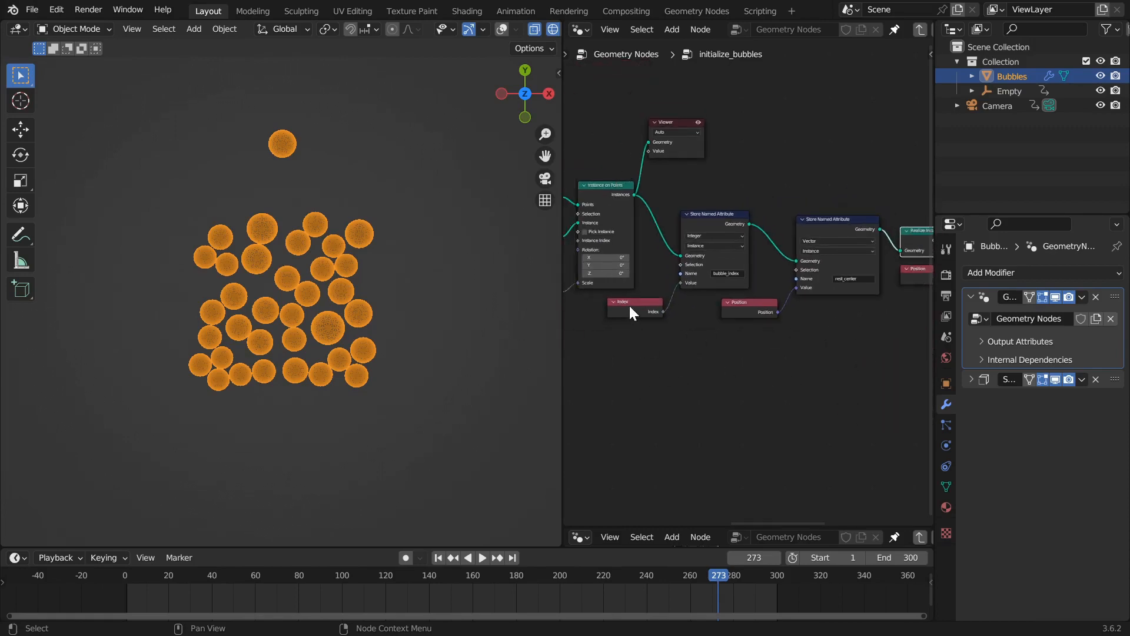
pyautogui.scroll(2, 629, 304)
pyautogui.click(612, 317)
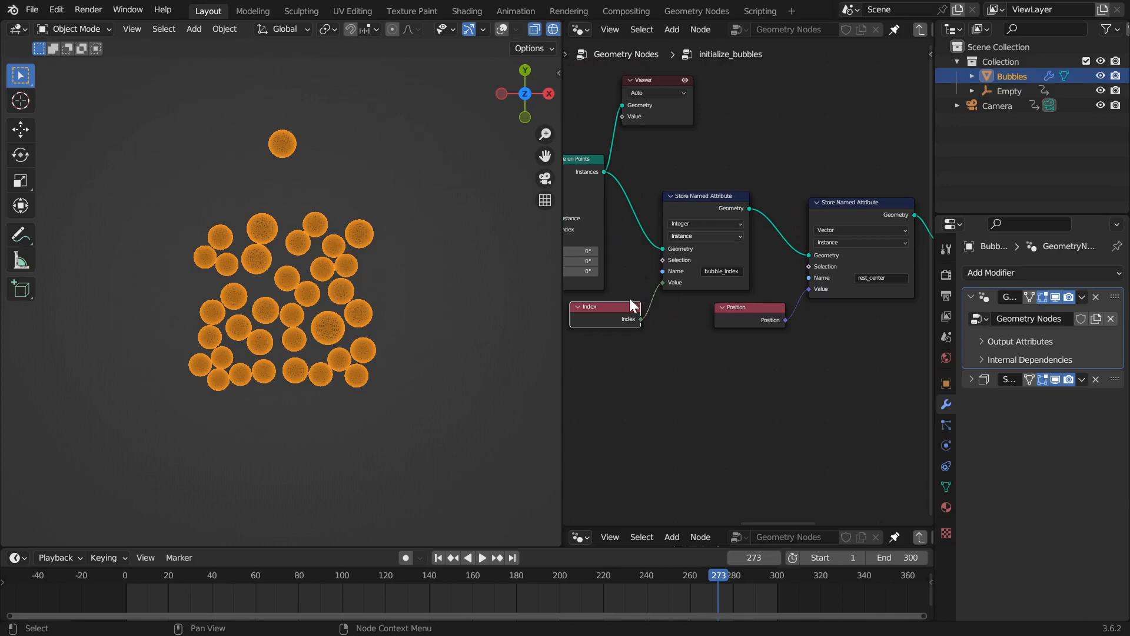
pyautogui.moveTo(790, 337); pyautogui.dragTo(645, 344, button='middle')
pyautogui.scroll(-1, 645, 344)
pyautogui.click(822, 236)
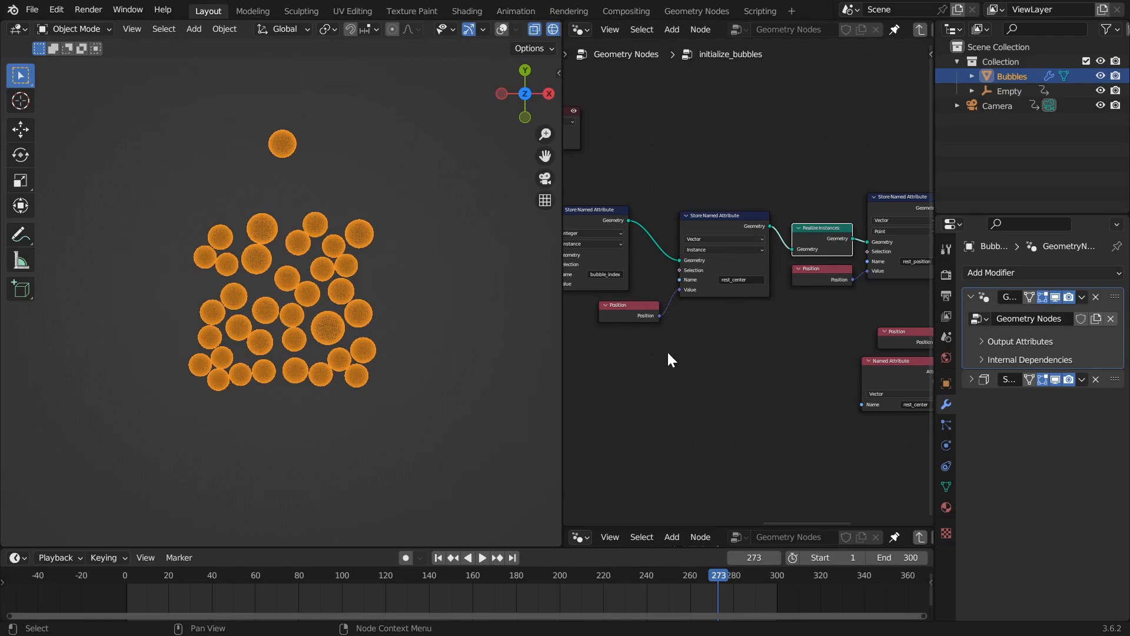
# - Maximize the node editor and select the Store Named Attribute node that writes bubble_index
pyautogui.moveTo(666, 350); pyautogui.dragTo(762, 337, button='middle')
pyautogui.hotkey('ctrl', 'space')
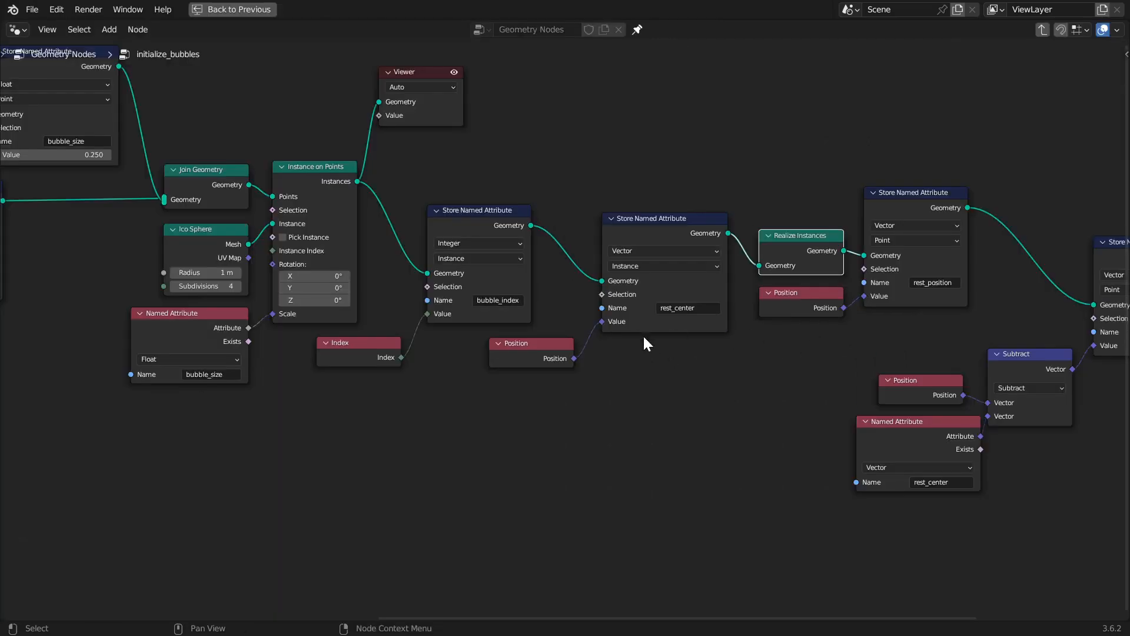
pyautogui.moveTo(636, 332); pyautogui.dragTo(707, 337, button='middle')
pyautogui.scroll(4, 677, 345)
pyautogui.moveTo(640, 353); pyautogui.dragTo(692, 356, button='middle')
pyautogui.moveTo(581, 358); pyautogui.dragTo(601, 356, button='middle')
pyautogui.click(566, 192)
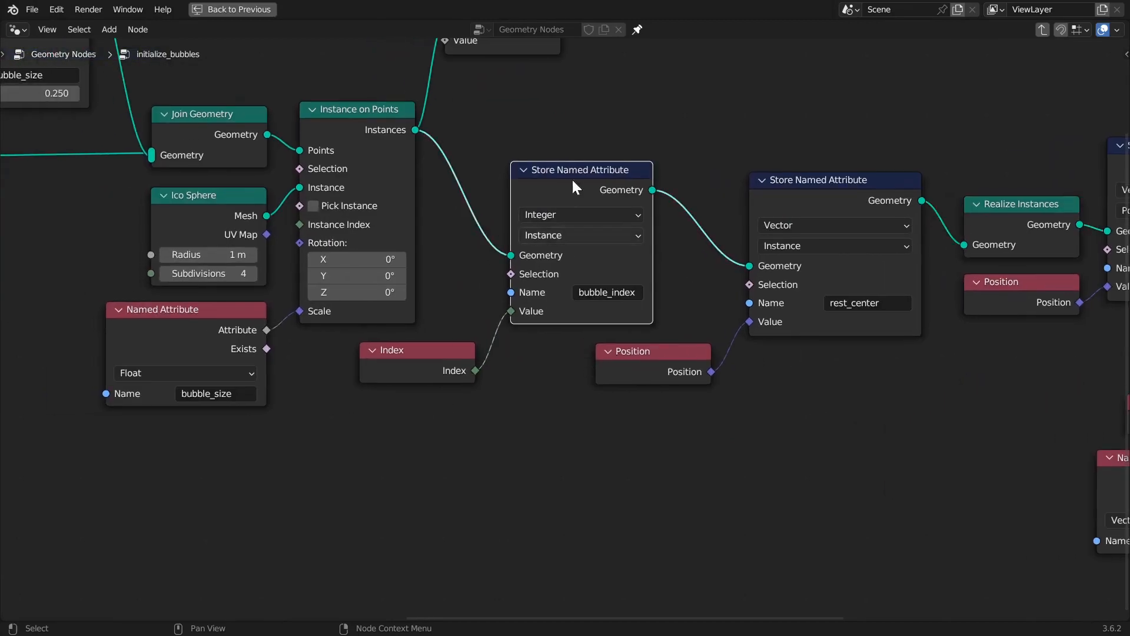
# - Nudge the Index node slightly and check the storage domain of the bubble_index Store Named Attribute node
pyautogui.moveTo(426, 356)
pyautogui.mouseDown()
pyautogui.moveTo(429, 367)
pyautogui.moveTo(449, 354)
pyautogui.moveTo(420, 370)
pyautogui.mouseUp()
pyautogui.click(565, 260)
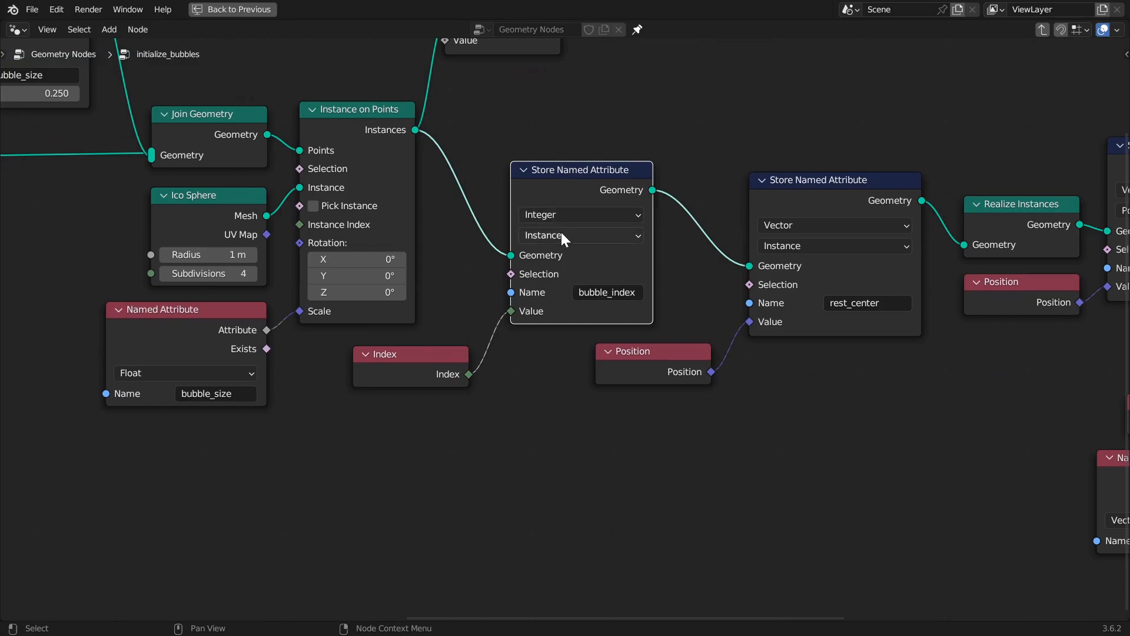
pyautogui.click(564, 234)
pyautogui.click(564, 235)
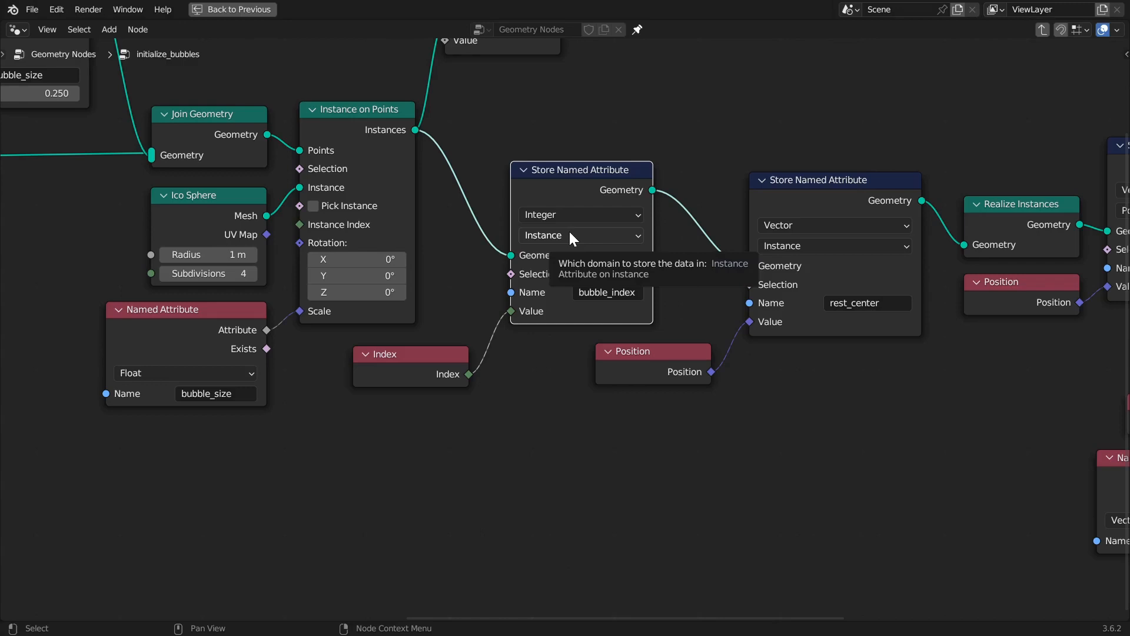
# - Nudge the Realize Instances node, the rest_center Store Named Attribute node and its Position input slightly apart
pyautogui.moveTo(890, 414); pyautogui.dragTo(806, 408, button='middle')
pyautogui.moveTo(946, 202)
pyautogui.mouseDown()
pyautogui.moveTo(962, 198)
pyautogui.moveTo(939, 197)
pyautogui.mouseUp()
pyautogui.moveTo(849, 345); pyautogui.dragTo(878, 380, button='middle')
pyautogui.moveTo(773, 235); pyautogui.dragTo(769, 231)
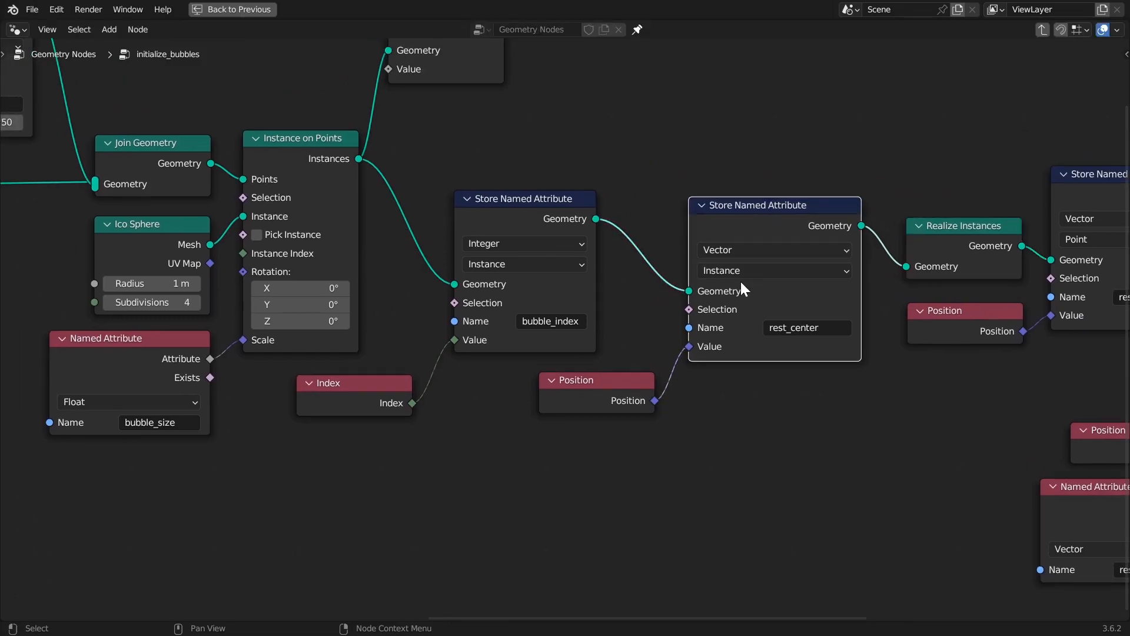
pyautogui.moveTo(609, 405)
pyautogui.mouseDown()
pyautogui.moveTo(586, 415)
pyautogui.moveTo(596, 397)
pyautogui.moveTo(603, 405)
pyautogui.mouseUp()
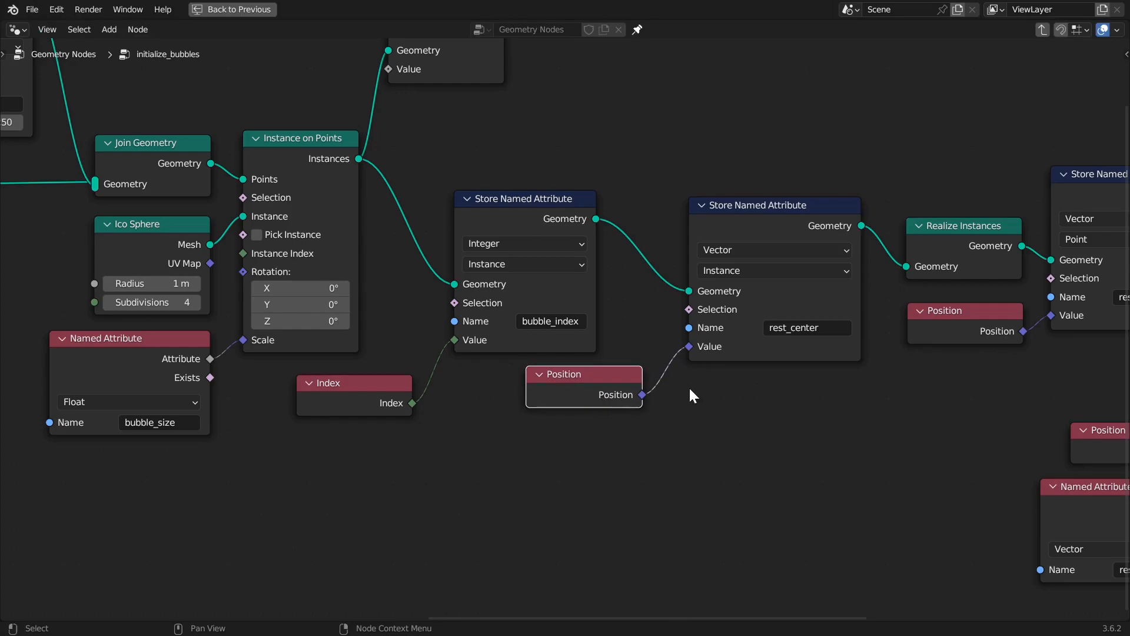
# - Select Realize Instances, shift the rest_position Store Named Attribute node slightly up and right, and select its Position input node
pyautogui.moveTo(718, 377); pyautogui.dragTo(617, 375, button='middle')
pyautogui.click(748, 257)
pyautogui.moveTo(826, 349); pyautogui.dragTo(627, 350, button='middle')
pyautogui.scroll(3, 641, 367)
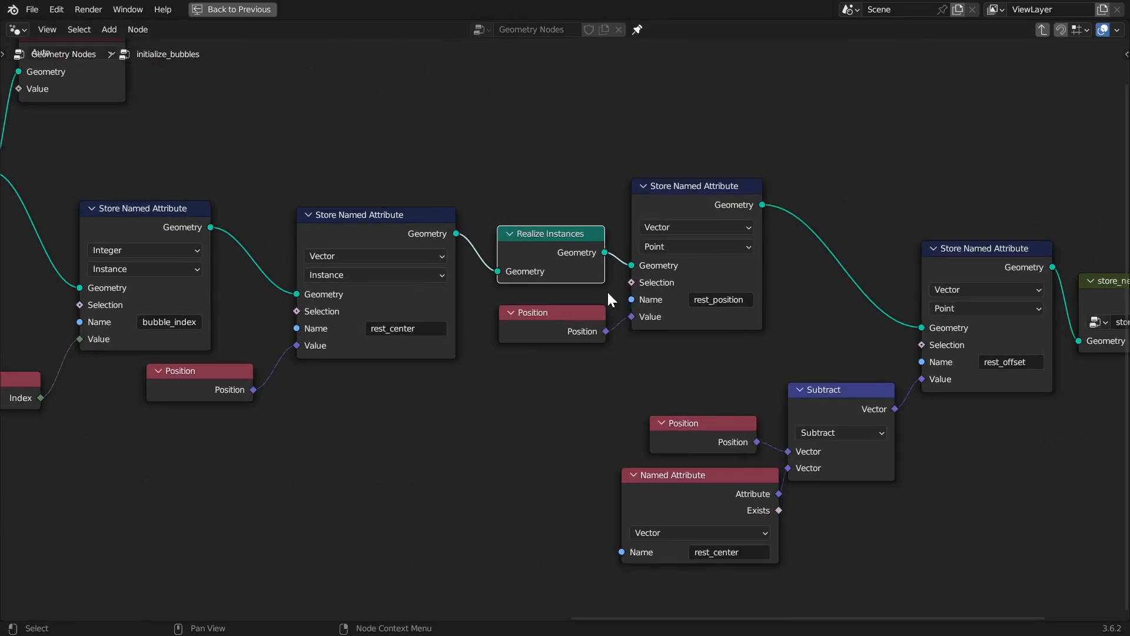
pyautogui.moveTo(680, 190); pyautogui.dragTo(698, 189)
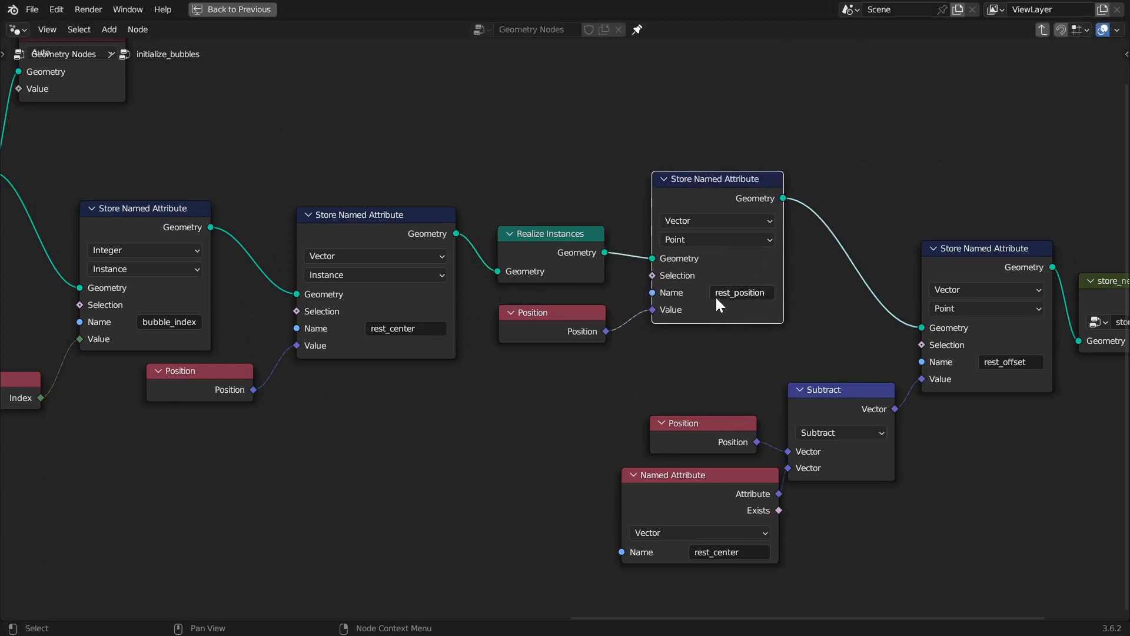
pyautogui.click(563, 324)
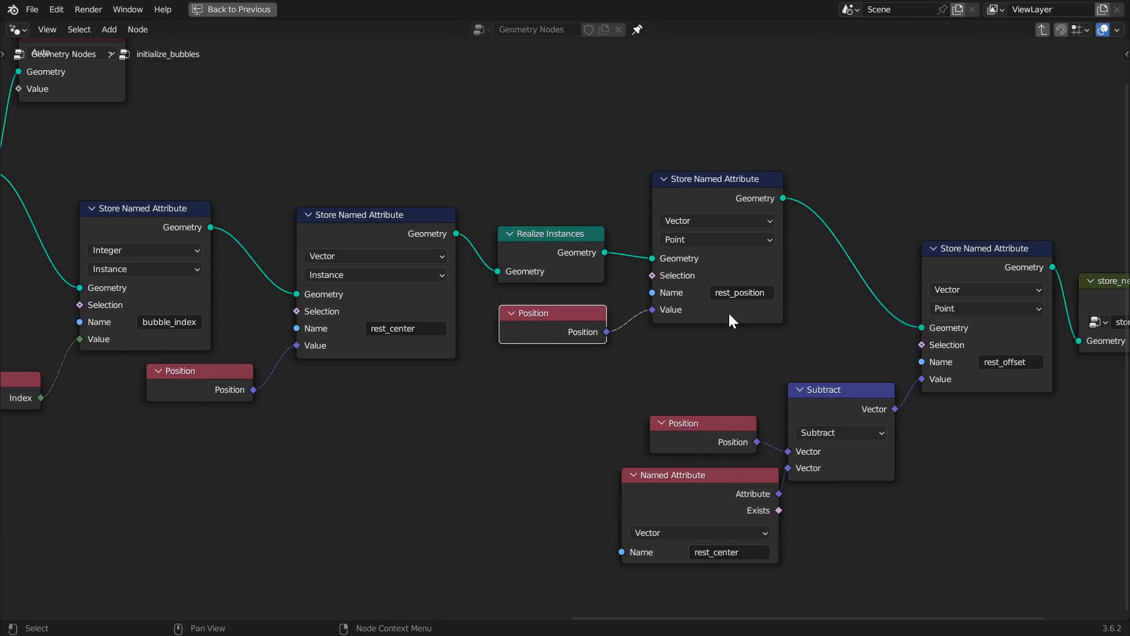
# - Examine how rest_offset is computed, selecting the rest_center and rest_offset nodes and both inputs of the Subtract node in turn
pyautogui.scroll(-2, 601, 349)
pyautogui.moveTo(595, 351); pyautogui.dragTo(604, 302, button='middle')
pyautogui.click(436, 200)
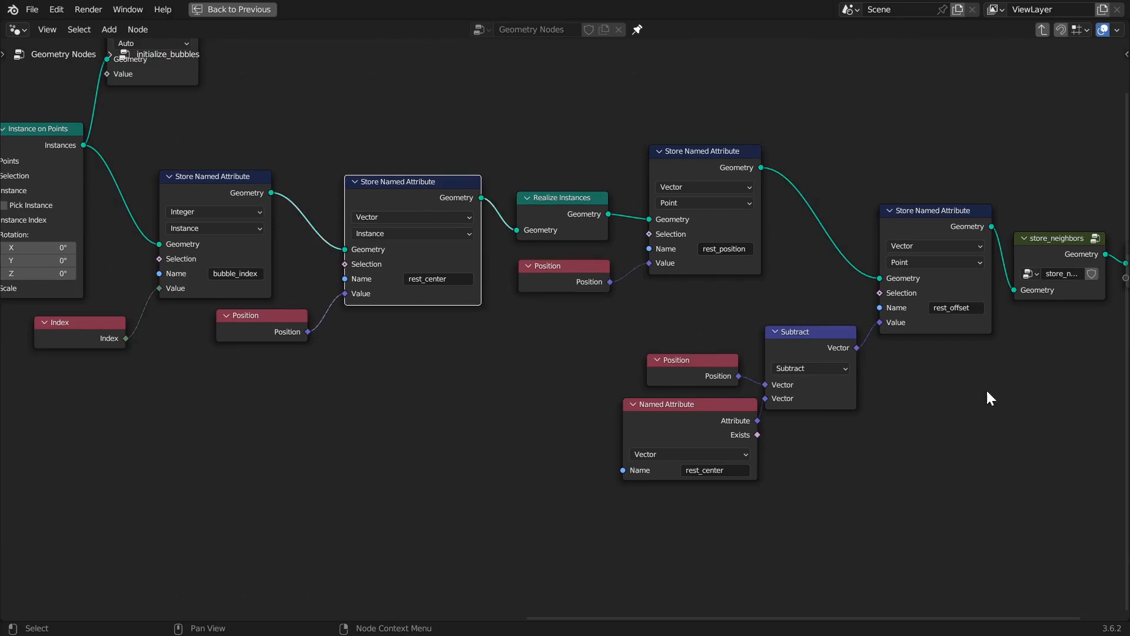
pyautogui.click(928, 226)
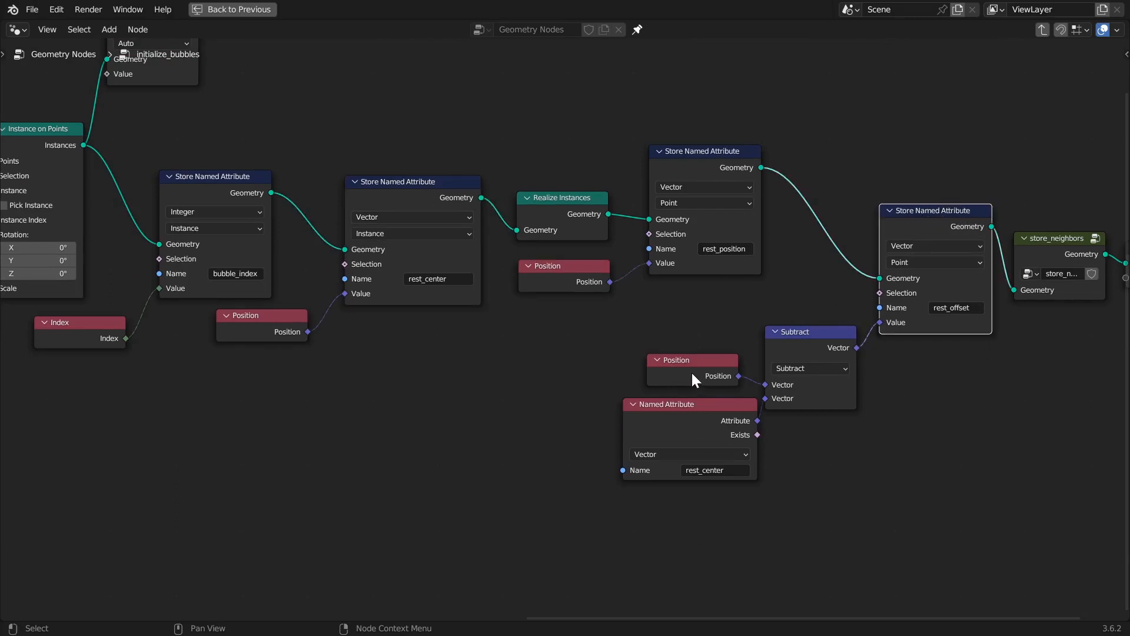
pyautogui.moveTo(692, 374); pyautogui.dragTo(689, 366)
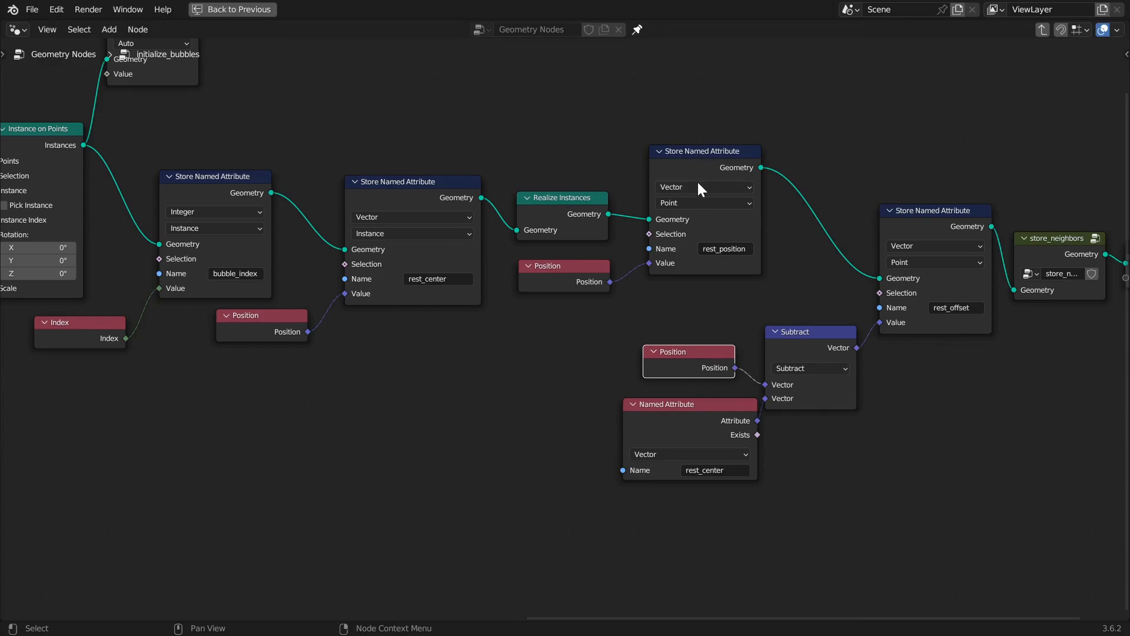
pyautogui.click(685, 443)
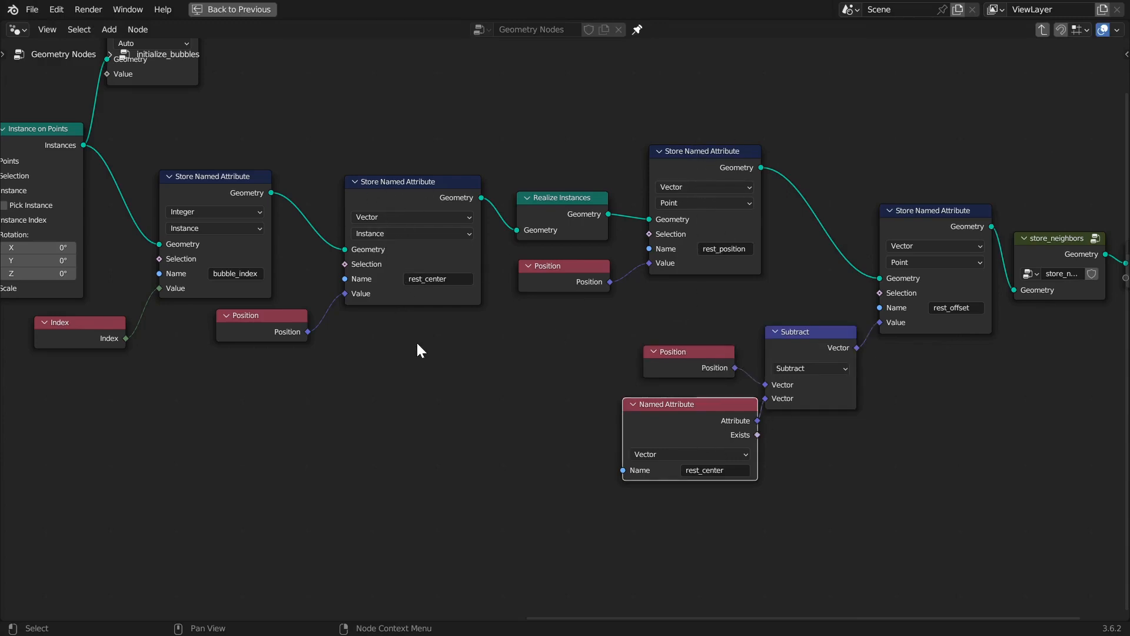
# - Nudge the Position node feeding Subtract slightly down and select the rest_position Store Named Attribute node
pyautogui.moveTo(772, 267); pyautogui.dragTo(707, 287, button='middle')
pyautogui.moveTo(624, 376); pyautogui.dragTo(629, 381)
pyautogui.click(637, 168)
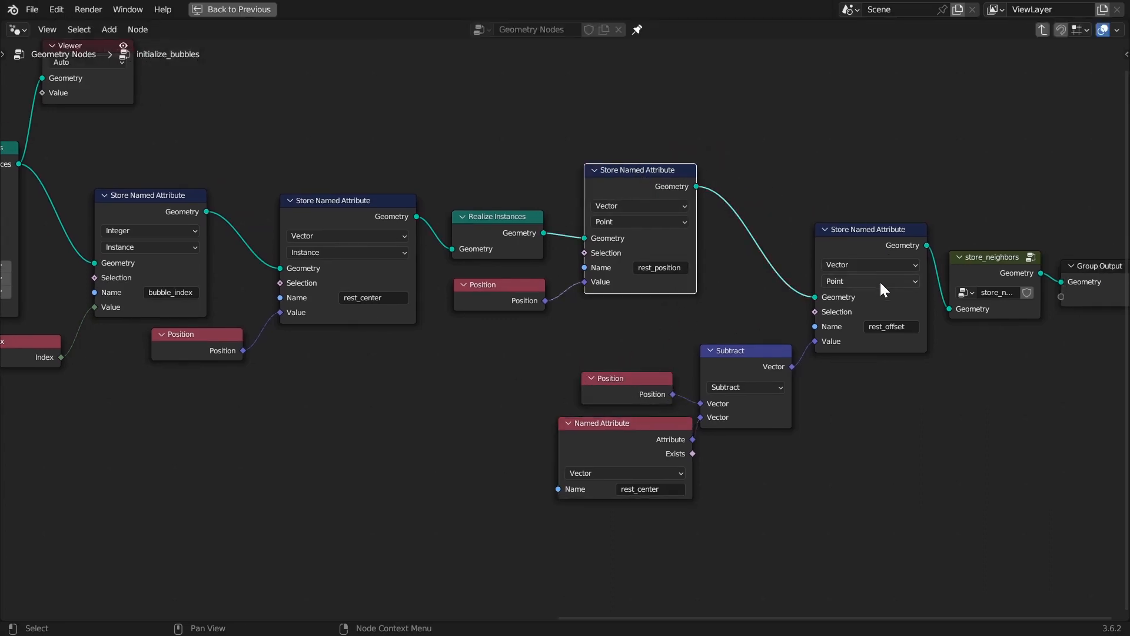
pyautogui.moveTo(936, 490); pyautogui.dragTo(851, 439, button='middle')
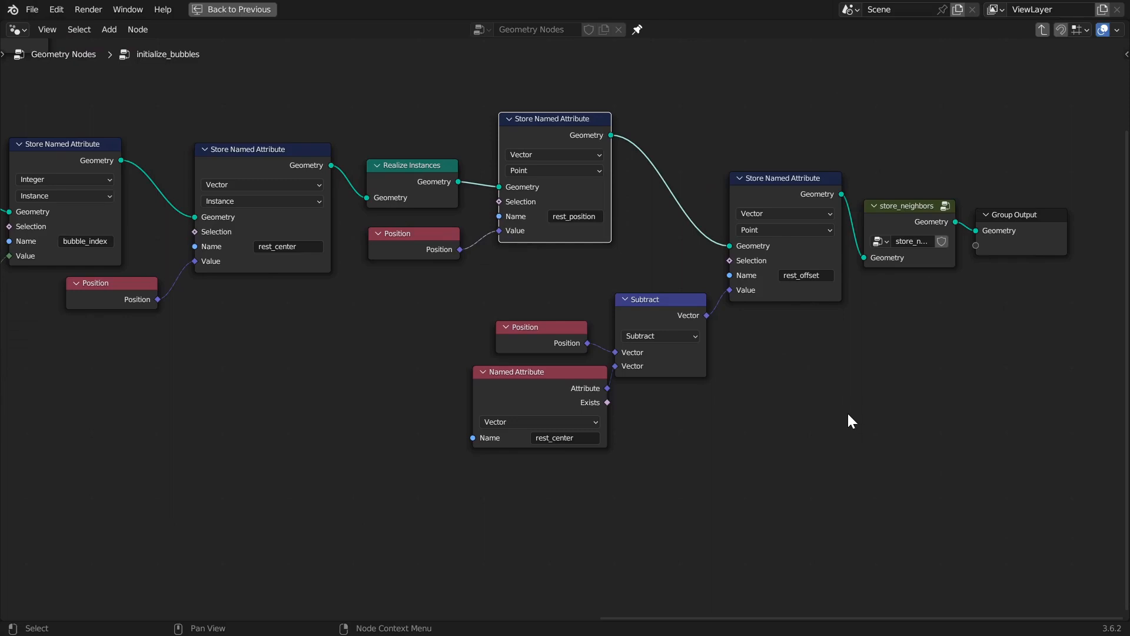
pyautogui.moveTo(916, 316); pyautogui.dragTo(839, 365, button='middle')
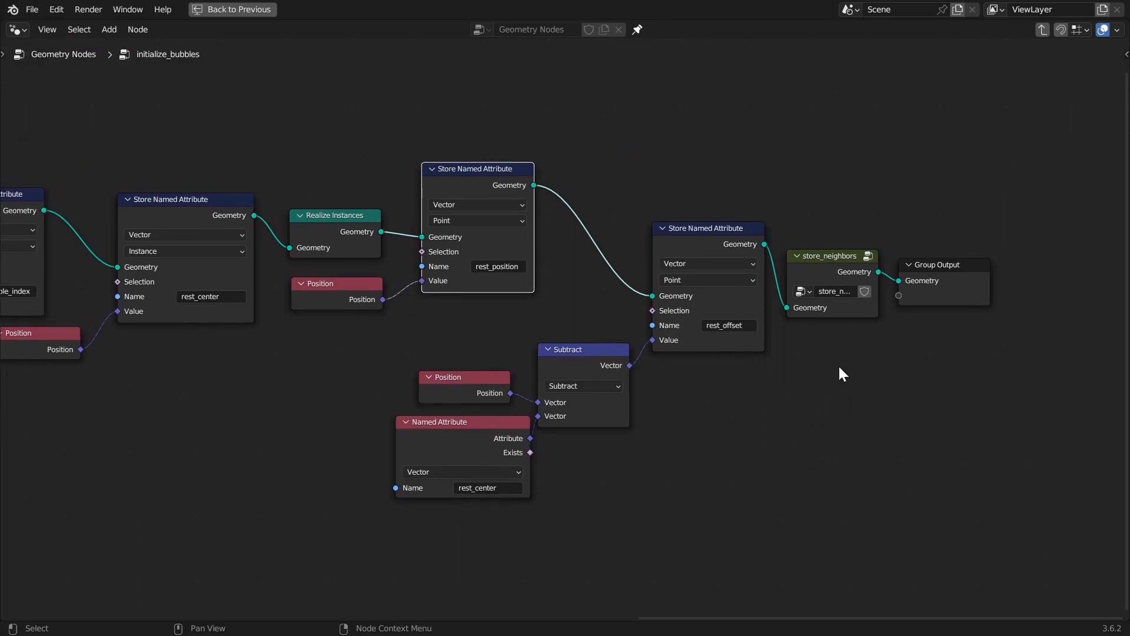
# - Select the store_neighbors group and the Viewer node, and return the maximized node editor to the full layout
pyautogui.click(822, 276)
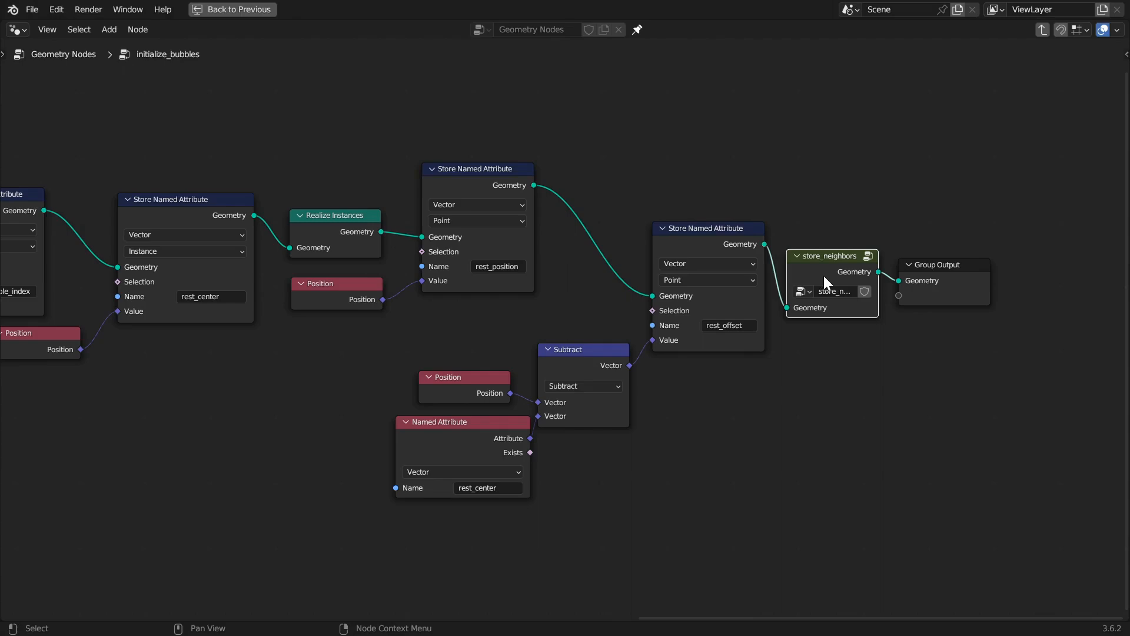
pyautogui.scroll(-3, 816, 270)
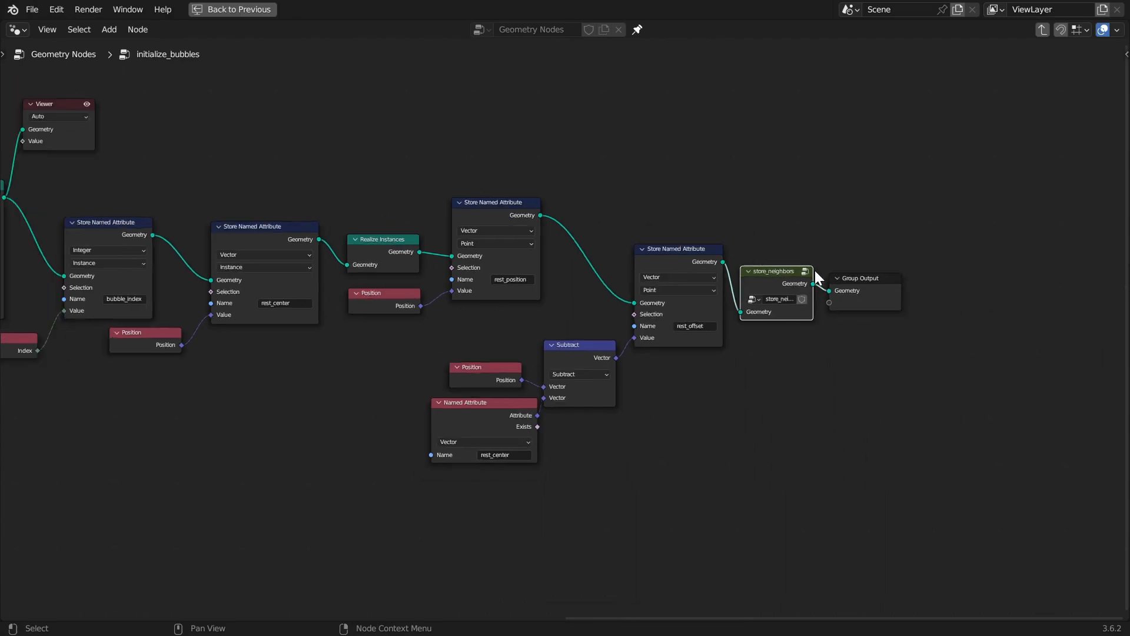
pyautogui.click(68, 106)
pyautogui.scroll(-2, 387, 172)
pyautogui.hotkey('ctrl', 'space')
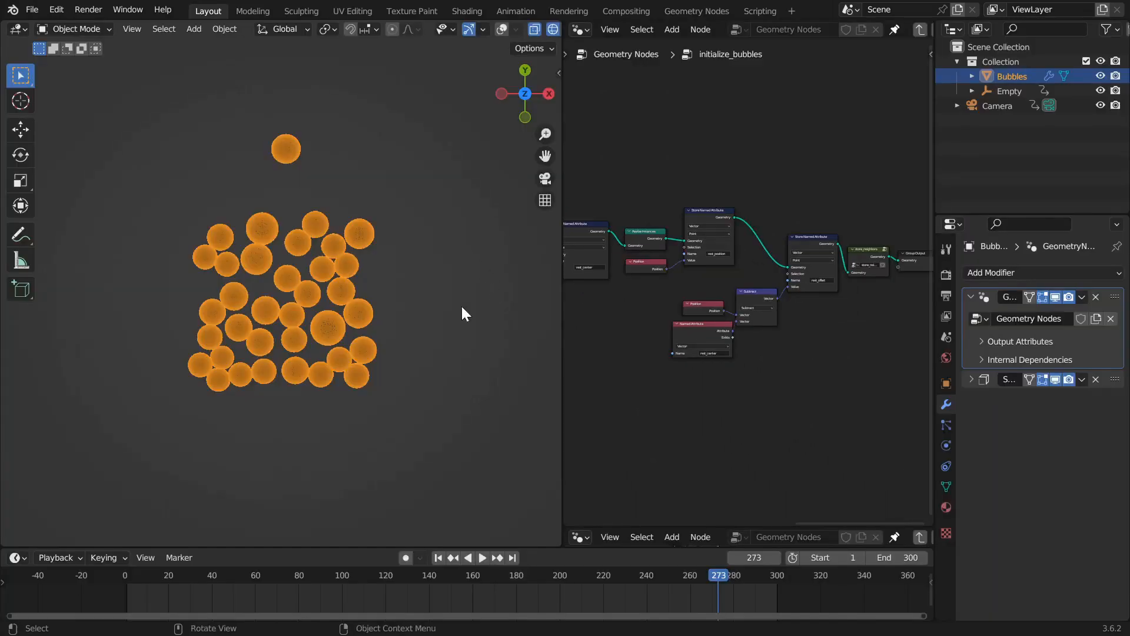
# - Examine a single bubble up close in the viewport, comparing its wireframe and solid shading
pyautogui.scroll(10, 358, 315)
pyautogui.scroll(5, 358, 316)
pyautogui.keyDown('shift'); pyautogui.moveTo(327, 121); pyautogui.dragTo(227, 347, button='middle'); pyautogui.keyUp('shift')
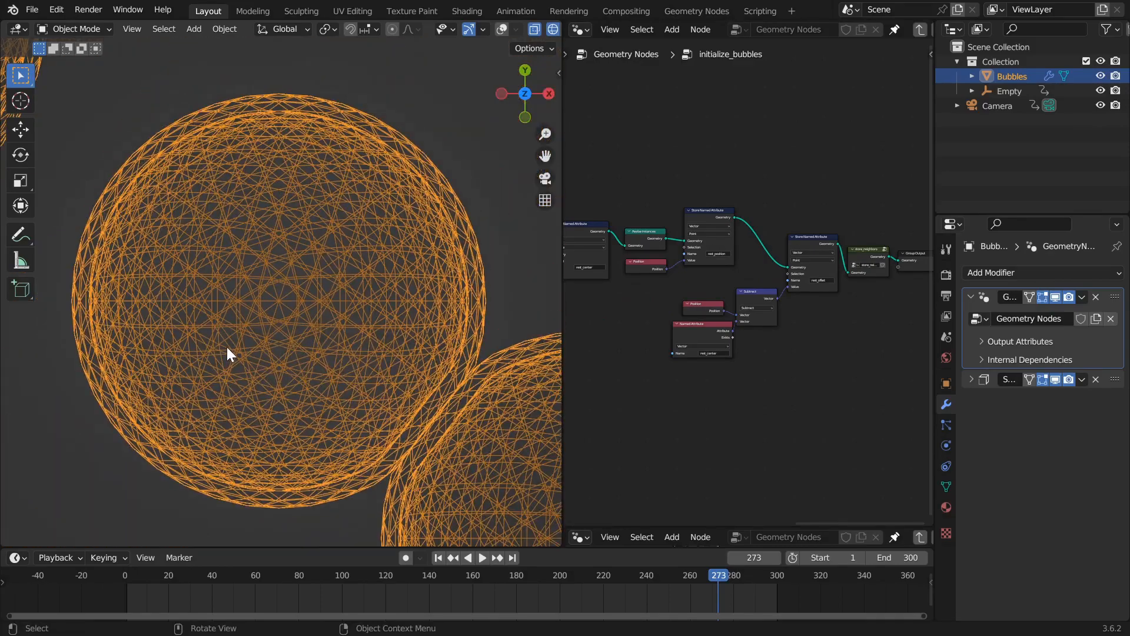
pyautogui.press('z')
pyautogui.click(336, 341)
pyautogui.scroll(-4, 500, 312)
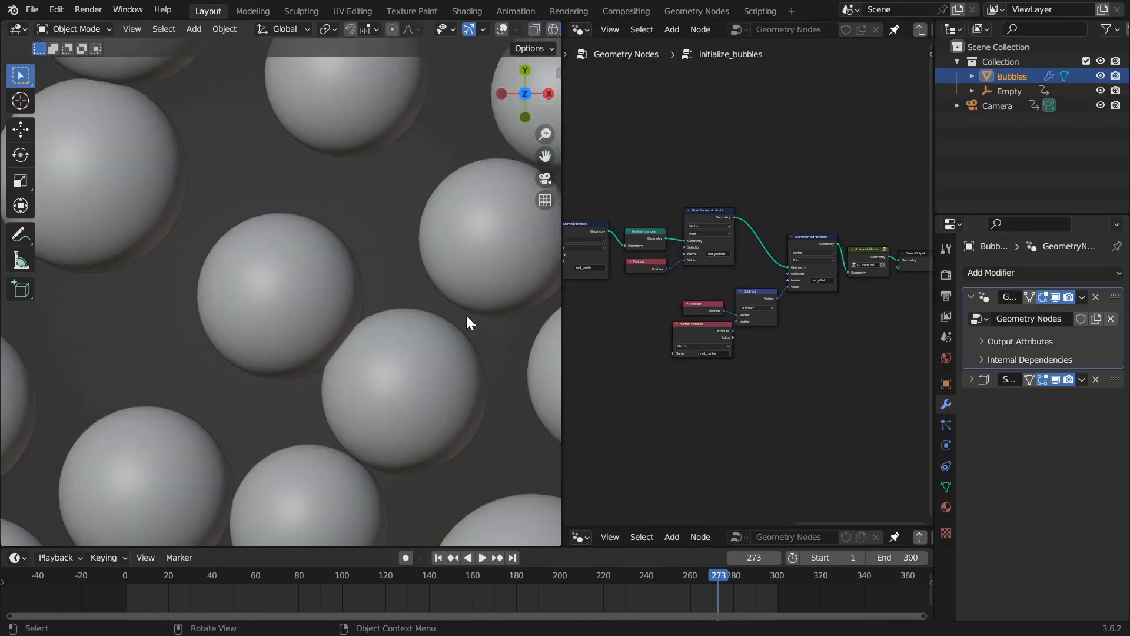
pyautogui.press('z')
pyautogui.click(123, 303)
pyautogui.scroll(4, 205, 323)
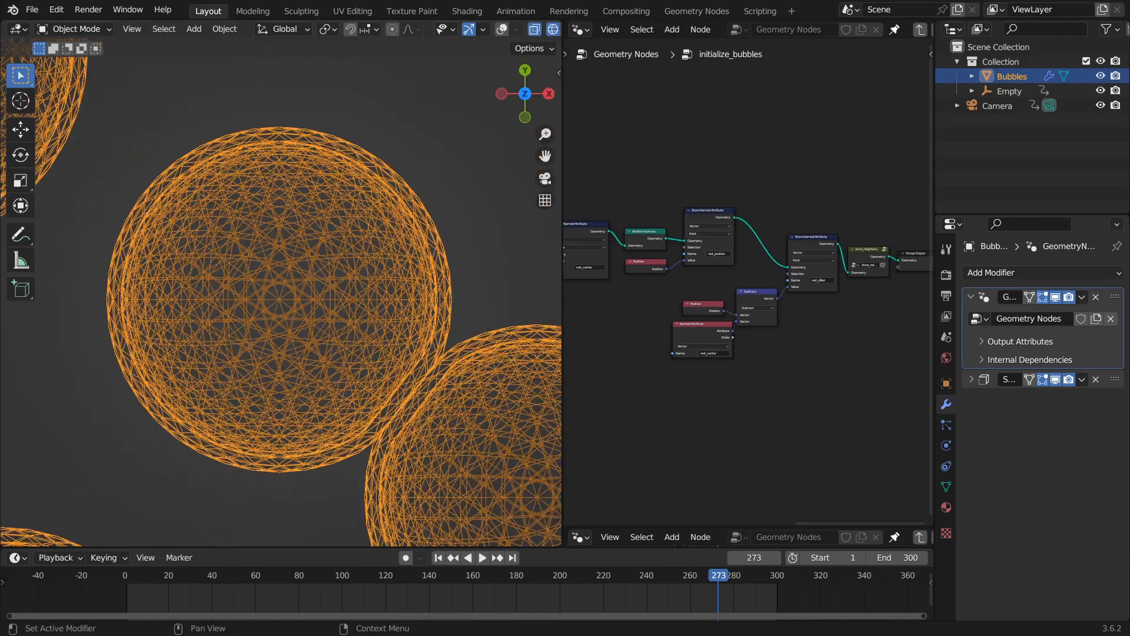
# - Disable the modifier below Geometry Nodes in the viewport and show the bubble in solid shading with overlays on
pyautogui.click(1056, 380)
pyautogui.moveTo(276, 259); pyautogui.dragTo(378, 188, button='middle')
pyautogui.hotkey('shift', 'z')
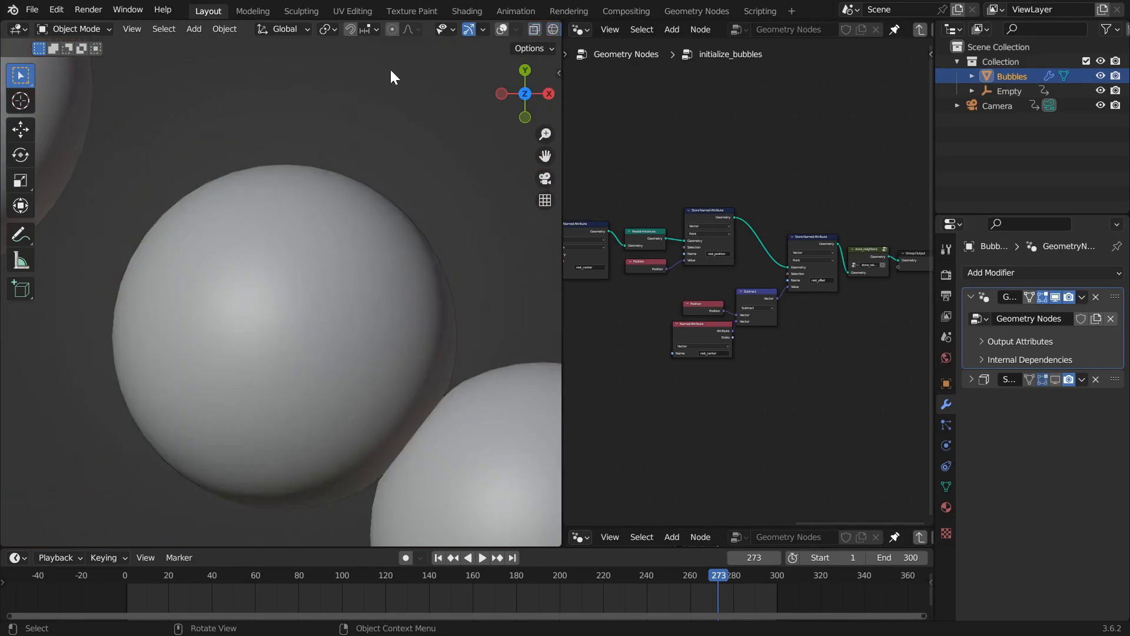
pyautogui.click(502, 29)
# - Examine the triangulated mesh on a bubble's surface, looking at how each vertex connects to its neighbouring vertices
pyautogui.scroll(-7, 203, 226)
pyautogui.keyDown('shift'); pyautogui.moveTo(203, 226); pyautogui.dragTo(313, 313, button='middle'); pyautogui.keyUp('shift')
pyautogui.scroll(3, 313, 312)
pyautogui.scroll(4, 306, 306)
pyautogui.keyDown('shift'); pyautogui.moveTo(277, 280); pyautogui.dragTo(294, 312, button='middle'); pyautogui.keyUp('shift')
pyautogui.scroll(5, 263, 359)
pyautogui.scroll(3, 291, 277)
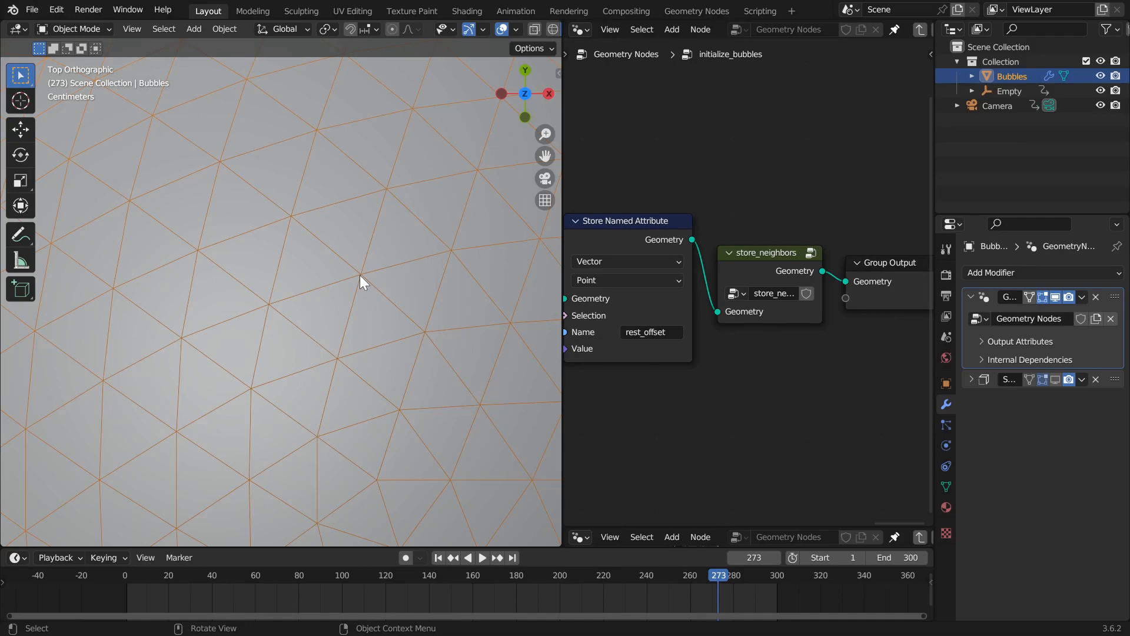
pyautogui.scroll(-8, 359, 275)
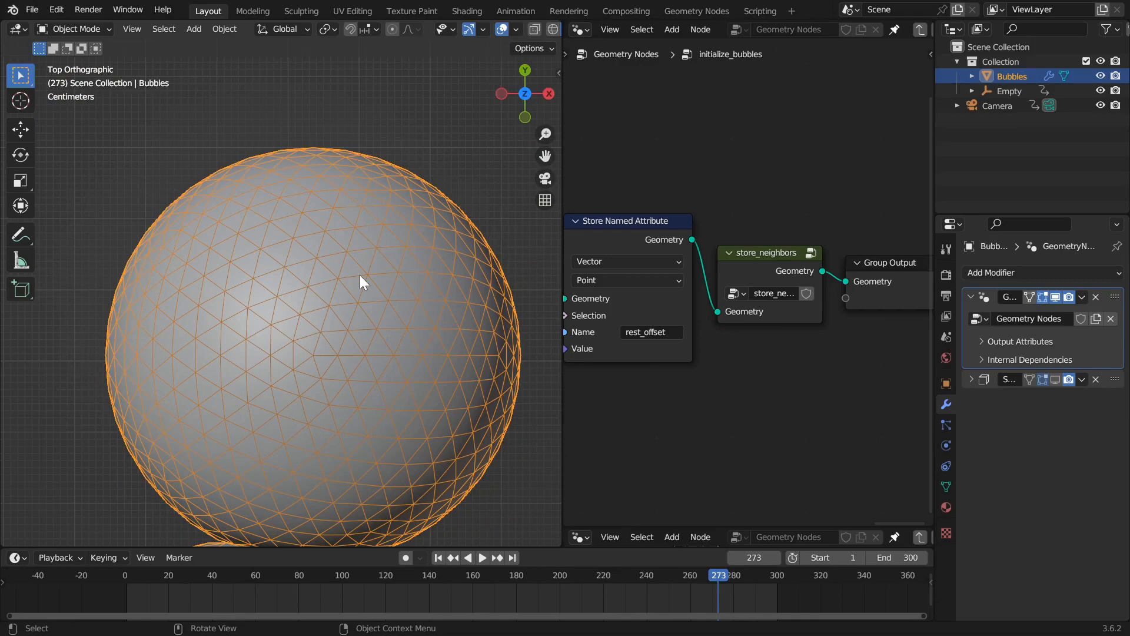
pyautogui.scroll(5, 360, 276)
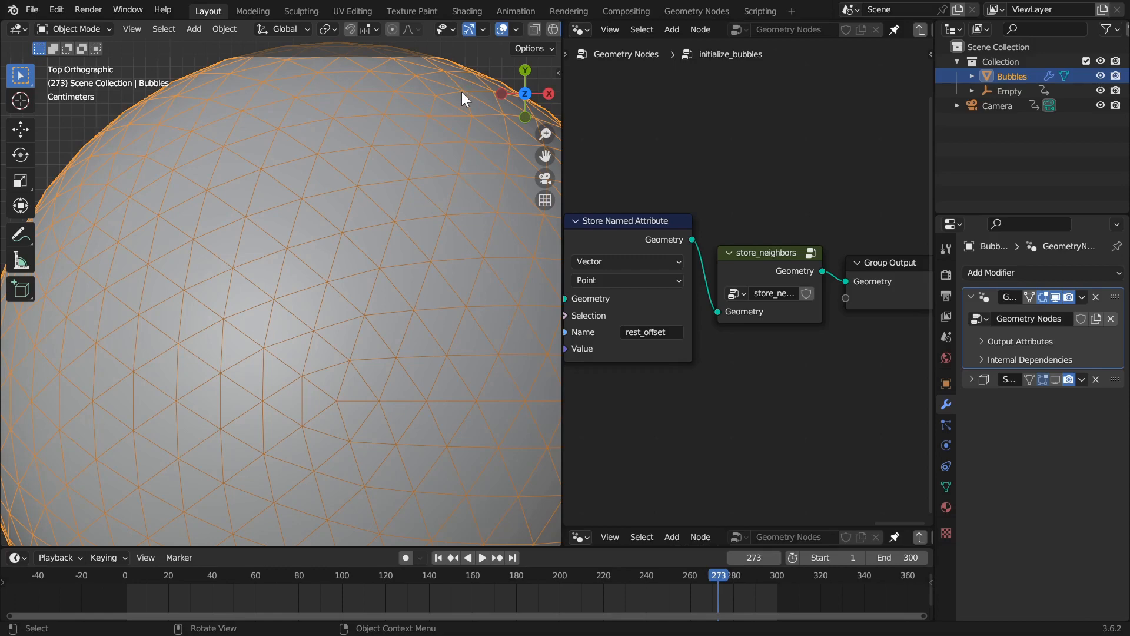
pyautogui.scroll(-8, 464, 123)
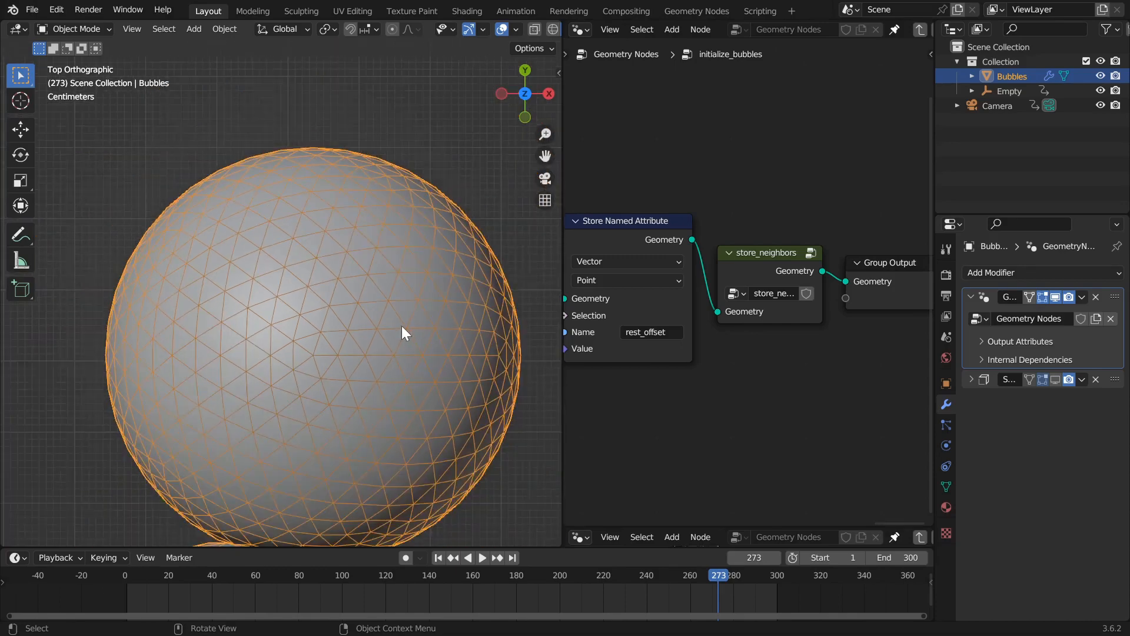
pyautogui.scroll(4, 365, 286)
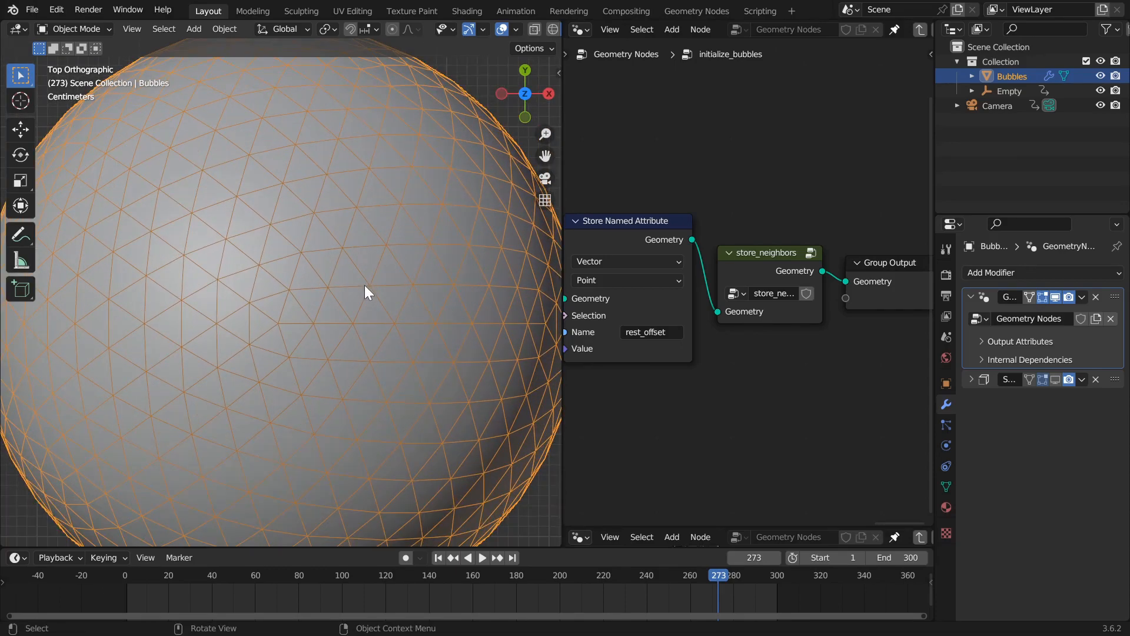
# - Select the store_neighbors group node, view the bubble's mesh up close, and save the file
pyautogui.click(763, 271)
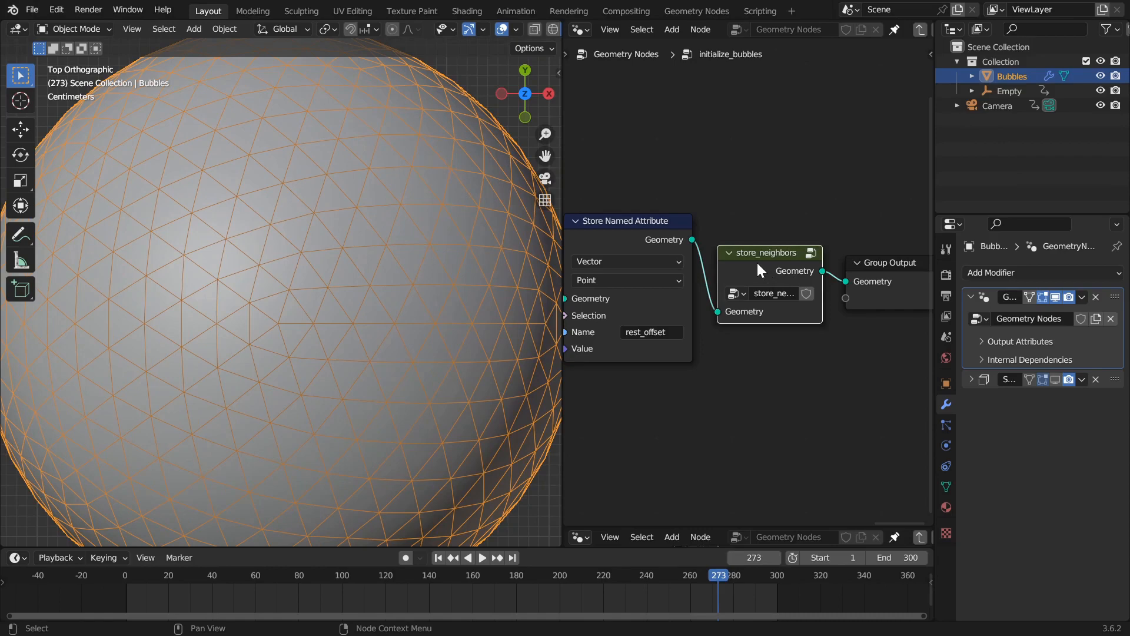
pyautogui.scroll(6, 308, 273)
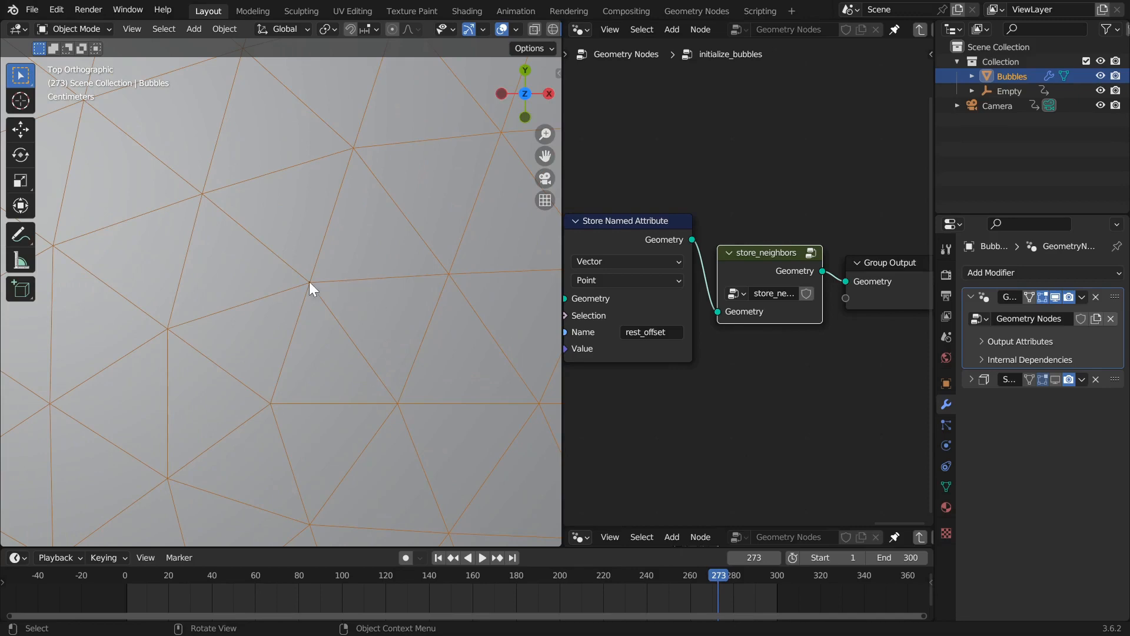
pyautogui.hotkey('ctrl', 's')
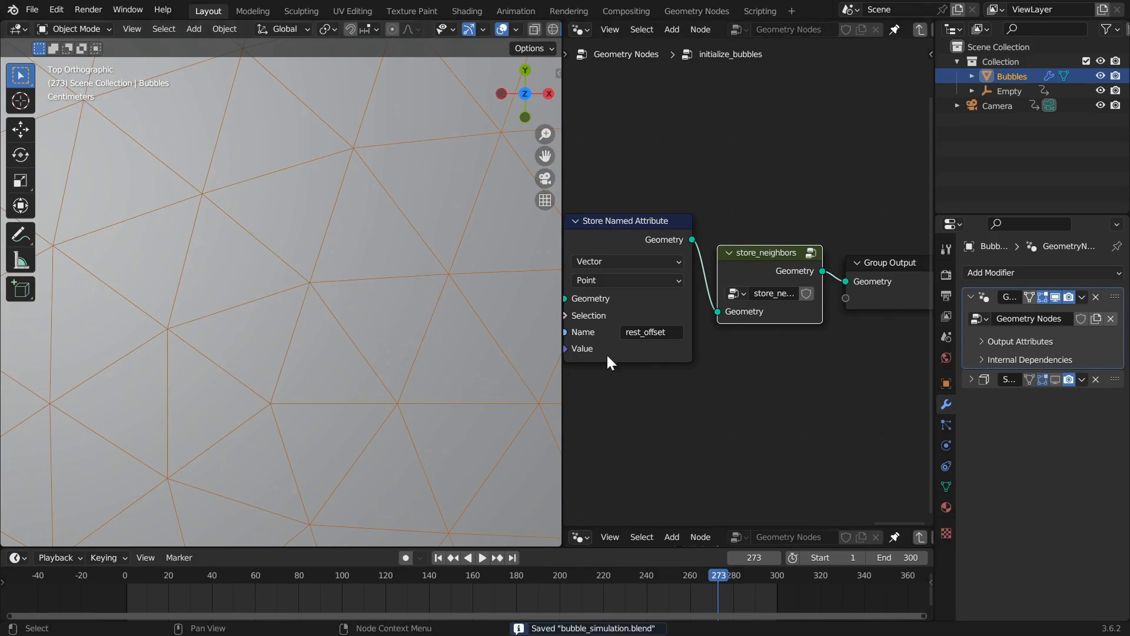
# - Enter the store_neighbors group and show its whole node chain in the maximized node editor
pyautogui.press('Tab')
pyautogui.scroll(-4, 759, 264)
pyautogui.hotkey('ctrl', 'space')
pyautogui.scroll(-5, 641, 306)
pyautogui.moveTo(666, 276); pyautogui.dragTo(829, 235, button='middle')
pyautogui.scroll(7, 521, 293)
pyautogui.moveTo(730, 326); pyautogui.dragTo(590, 336, button='middle')
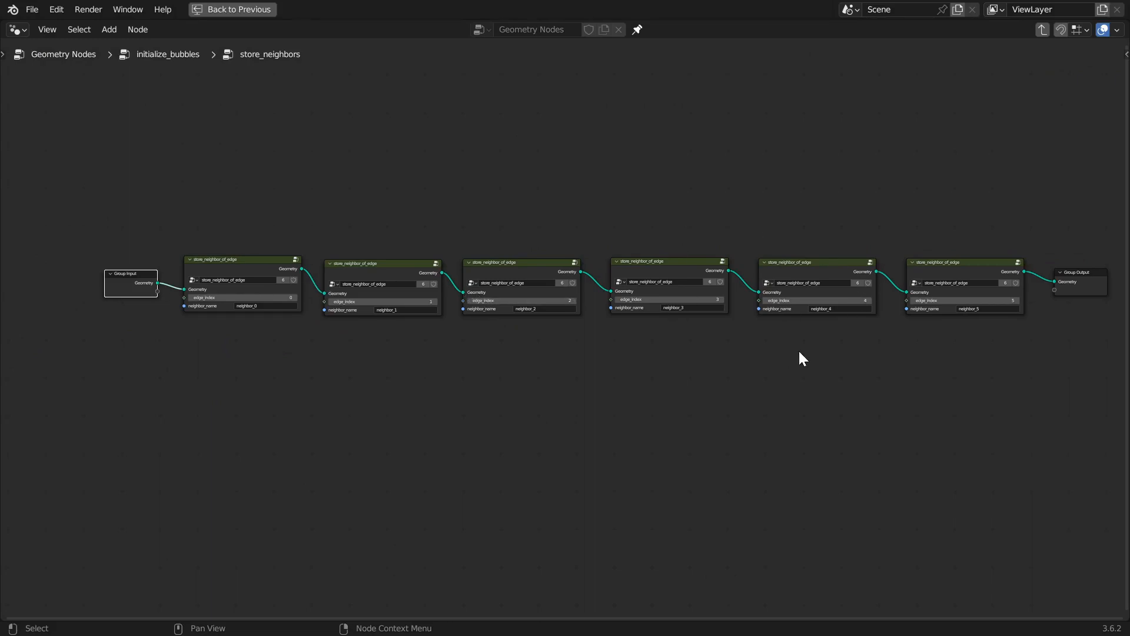
# - Restore the full layout and examine the chain of store_neighbor_of_edge groups from neighbor_0 to neighbor_5
pyautogui.hotkey('ctrl', 'space')
pyautogui.scroll(-2, 868, 325)
pyautogui.scroll(3, 715, 341)
pyautogui.scroll(5, 733, 291)
pyautogui.scroll(-3, 664, 293)
pyautogui.moveTo(672, 341); pyautogui.dragTo(505, 343, button='middle')
pyautogui.scroll(-4, 734, 295)
pyautogui.moveTo(742, 320); pyautogui.dragTo(589, 320, button='middle')
pyautogui.moveTo(853, 303); pyautogui.dragTo(711, 319, button='middle')
pyautogui.moveTo(870, 368); pyautogui.dragTo(691, 378, button='middle')
pyautogui.moveTo(909, 345); pyautogui.dragTo(743, 351, button='middle')
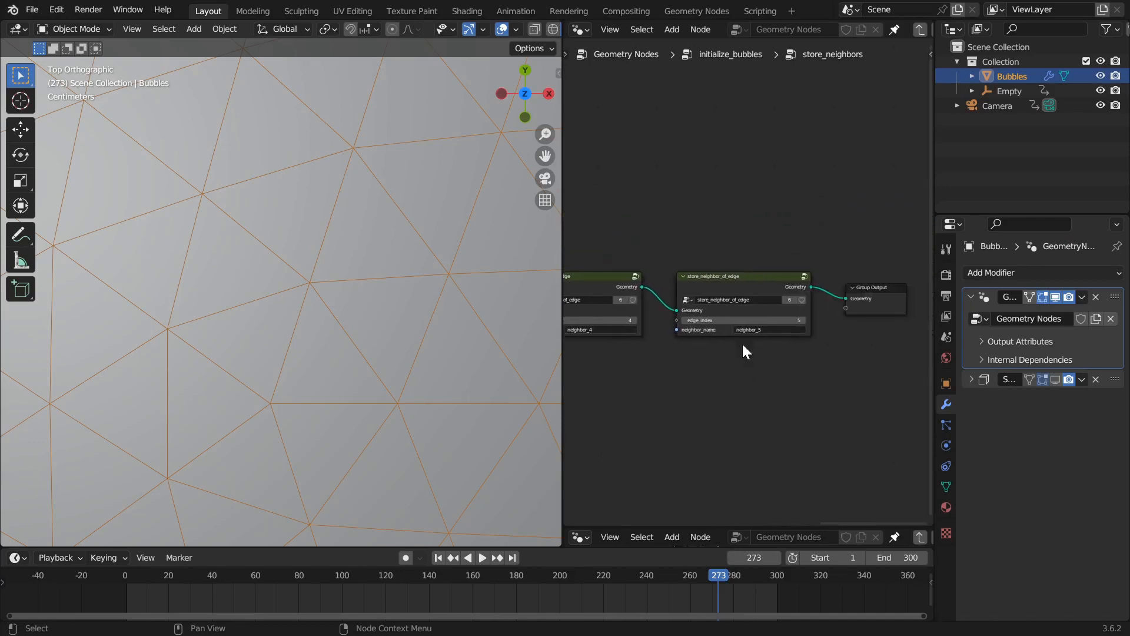
pyautogui.moveTo(726, 410); pyautogui.dragTo(887, 357, button='middle')
pyautogui.hscroll(-10, 808, 360)
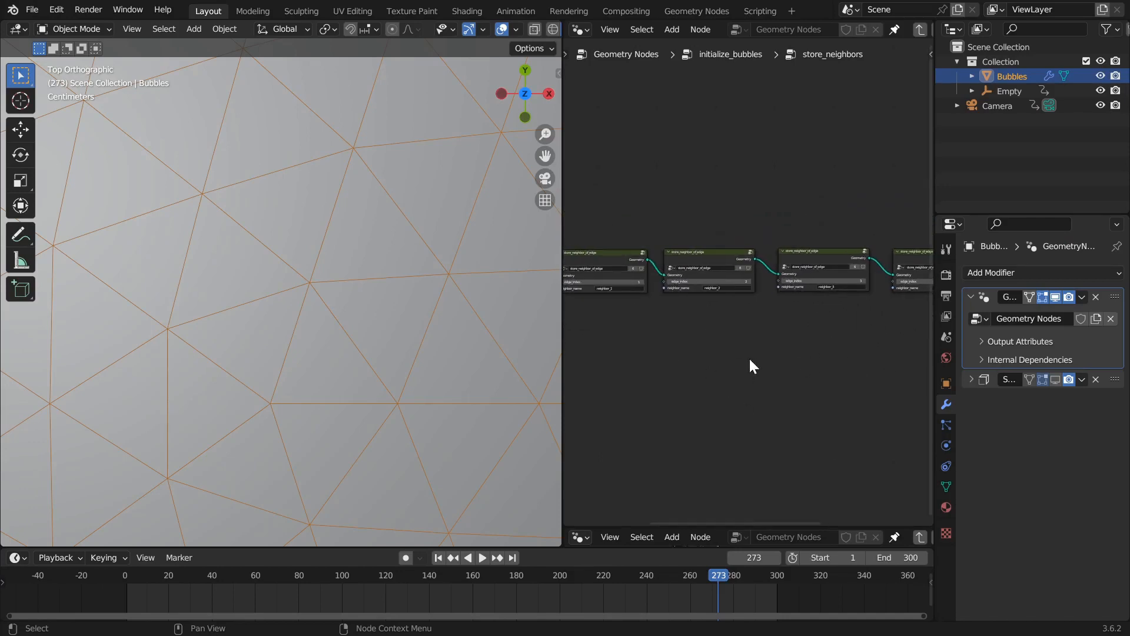
pyautogui.scroll(3, 724, 354)
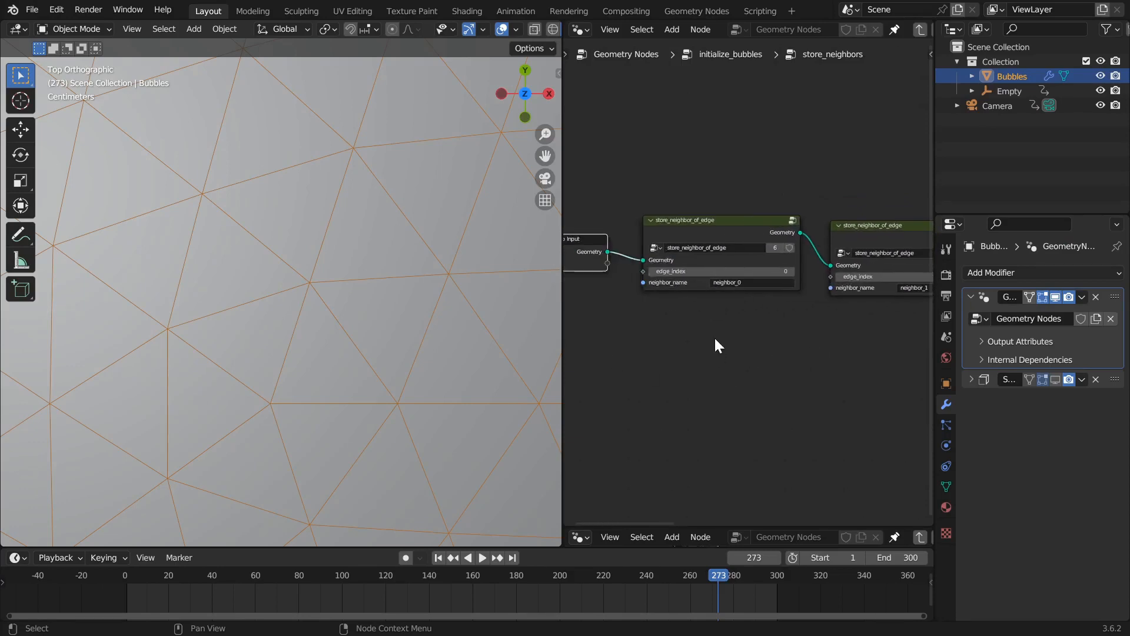
# - Select the store_neighbor_of_edge group for neighbor_0 and open its contents in the maximized node editor
pyautogui.scroll(1, 714, 343)
pyautogui.click(694, 223)
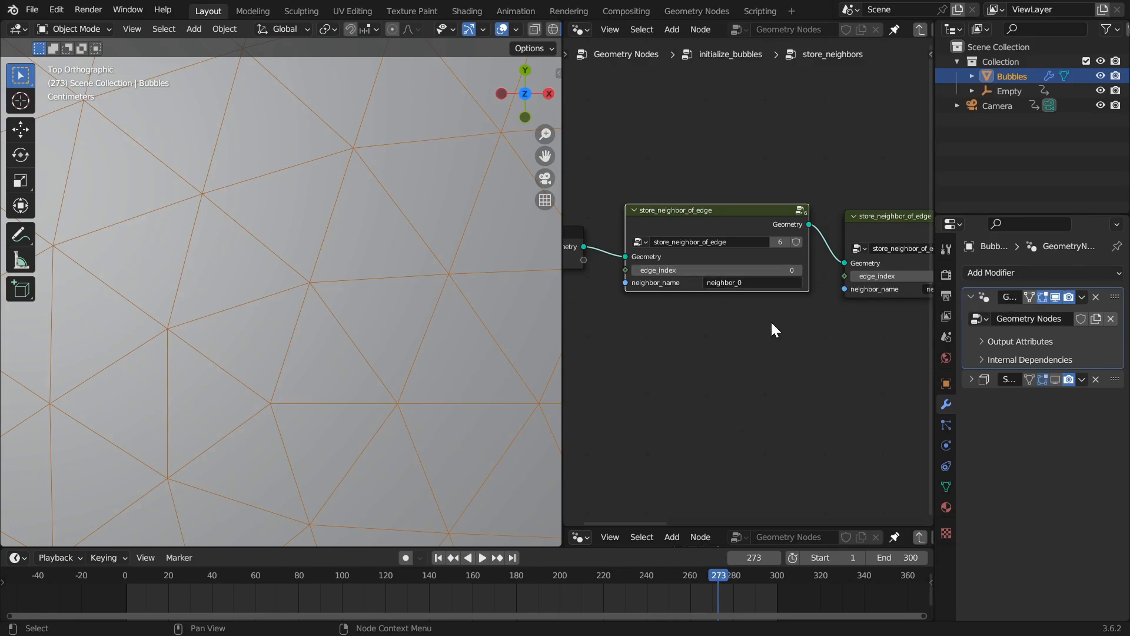
pyautogui.moveTo(771, 323); pyautogui.dragTo(748, 323, button='middle')
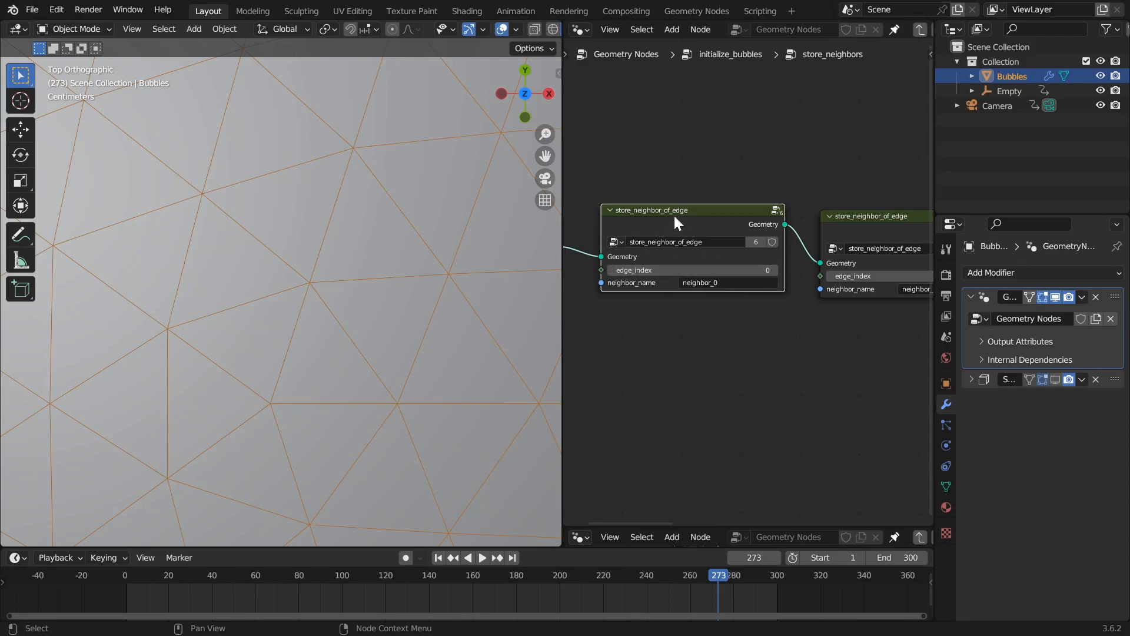
pyautogui.scroll(-2, 698, 264)
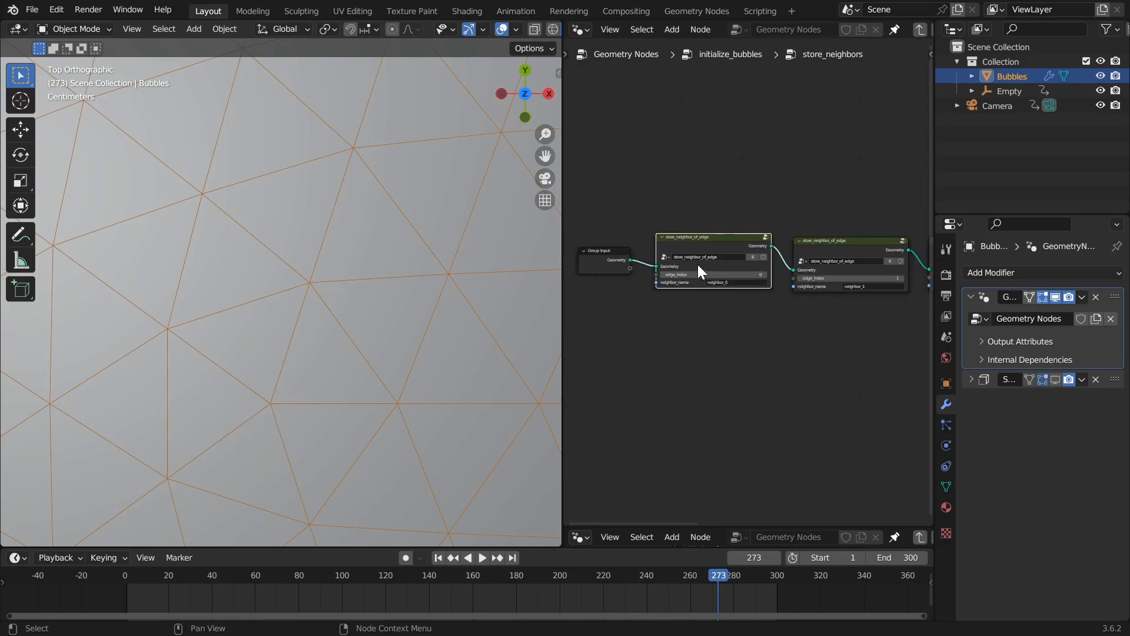
pyautogui.scroll(2, 688, 241)
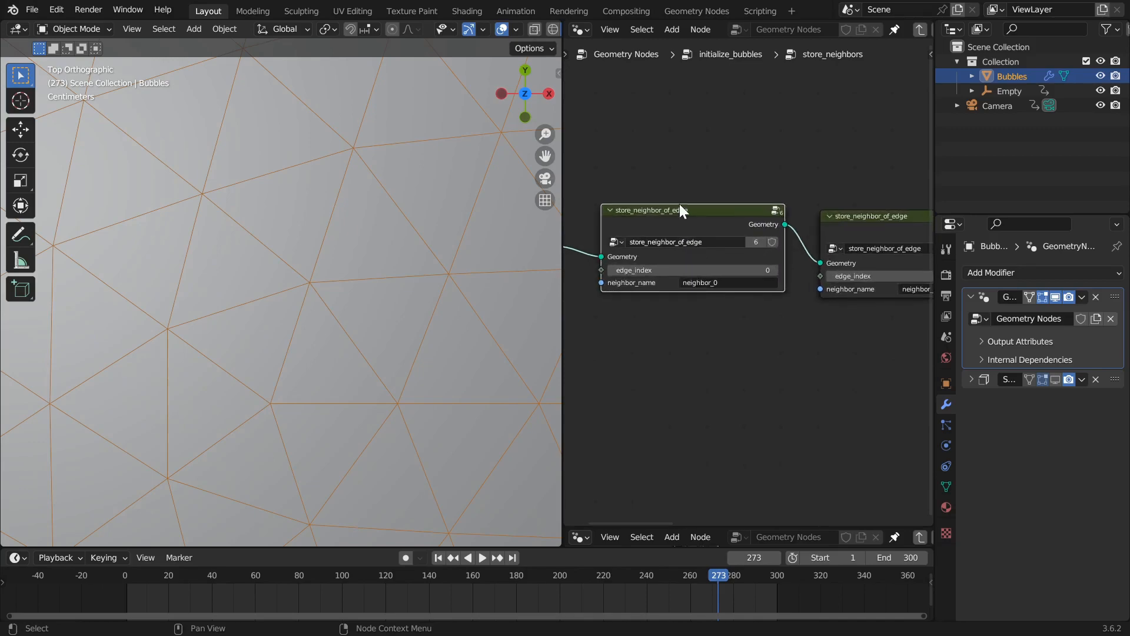
pyautogui.moveTo(680, 204); pyautogui.dragTo(717, 197, button='middle')
pyautogui.press('Tab')
pyautogui.hotkey('ctrl', 'space')
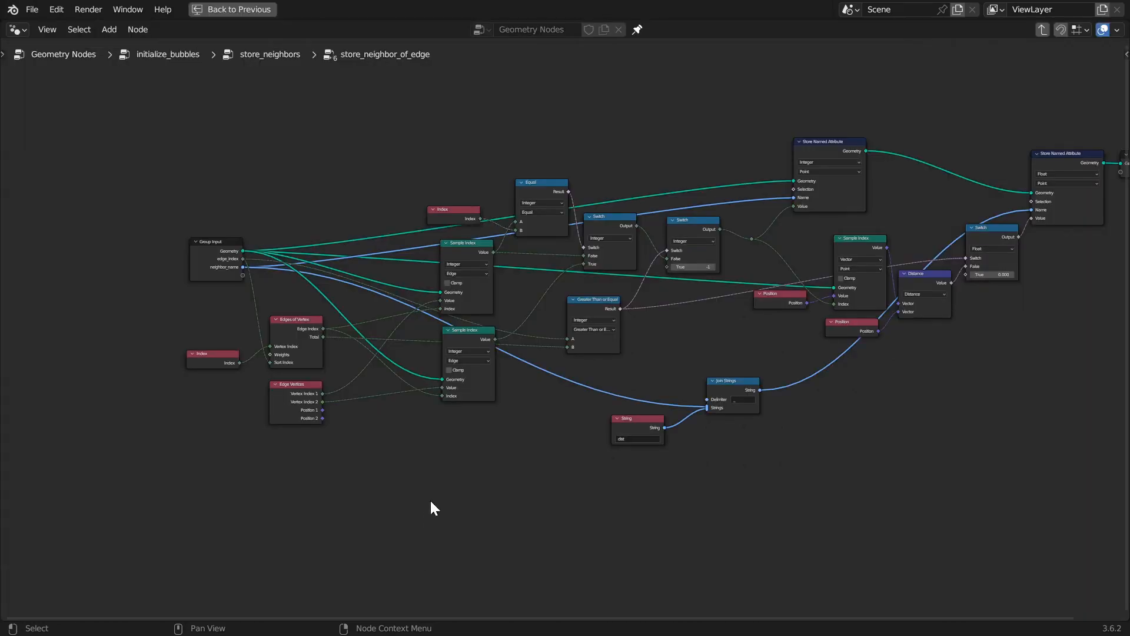
# - Examine the Edges of Vertex node and how the Index node and the edge_index group input feed it
pyautogui.scroll(3, 380, 282)
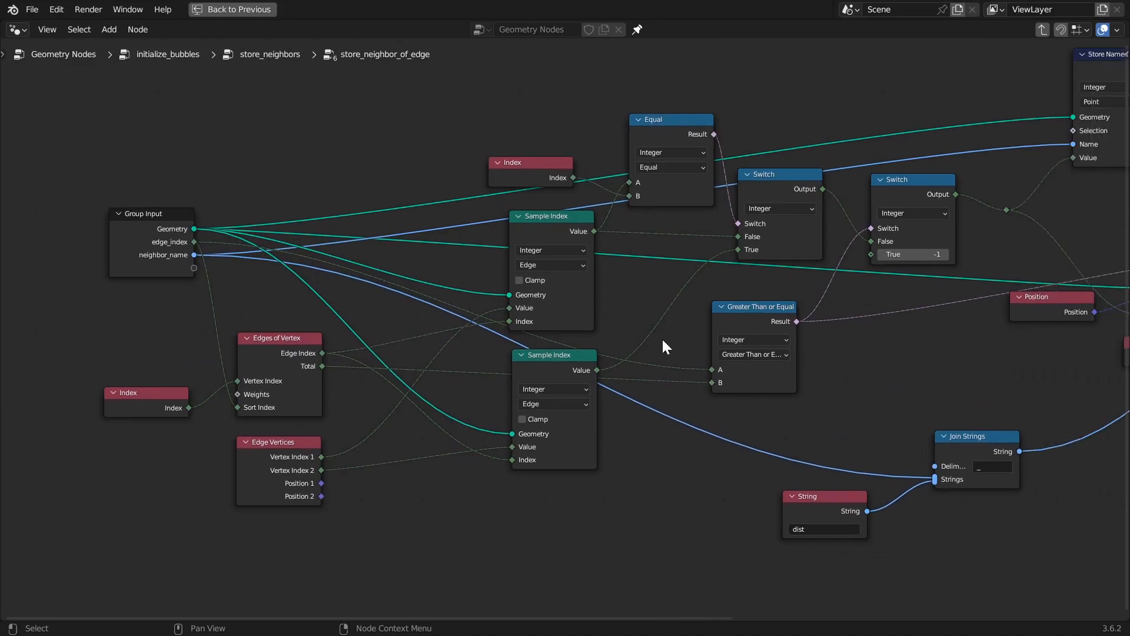
pyautogui.scroll(-2, 663, 344)
pyautogui.scroll(2, 689, 442)
pyautogui.moveTo(240, 271); pyautogui.dragTo(379, 267, button='middle')
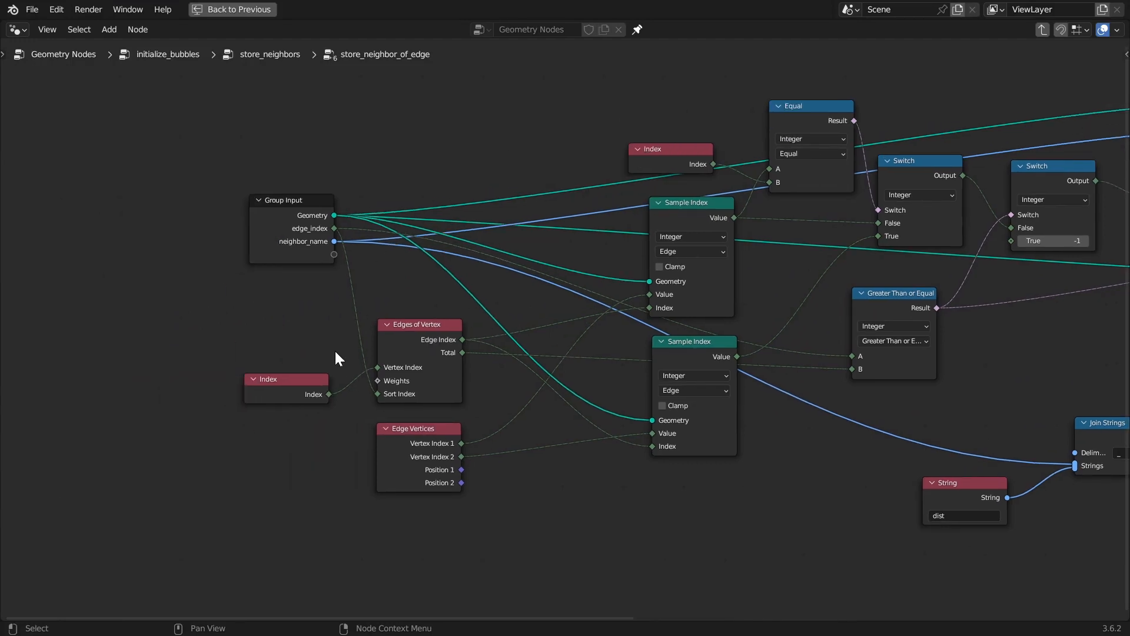
pyautogui.click(421, 340)
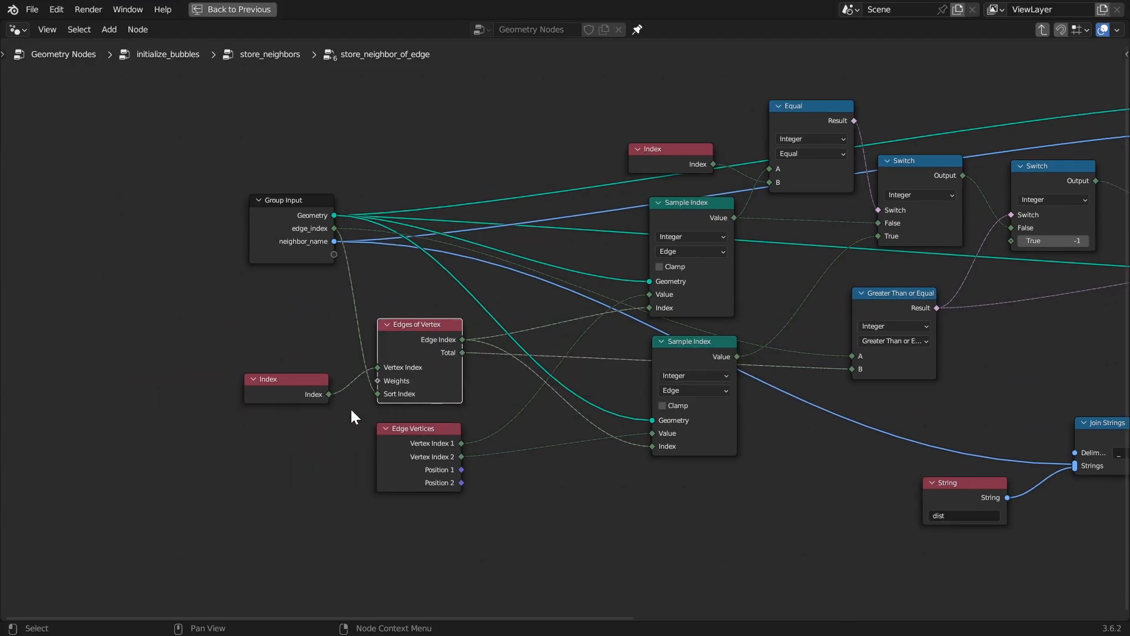
pyautogui.moveTo(351, 407); pyautogui.dragTo(474, 371, button='middle')
pyautogui.scroll(1, 474, 371)
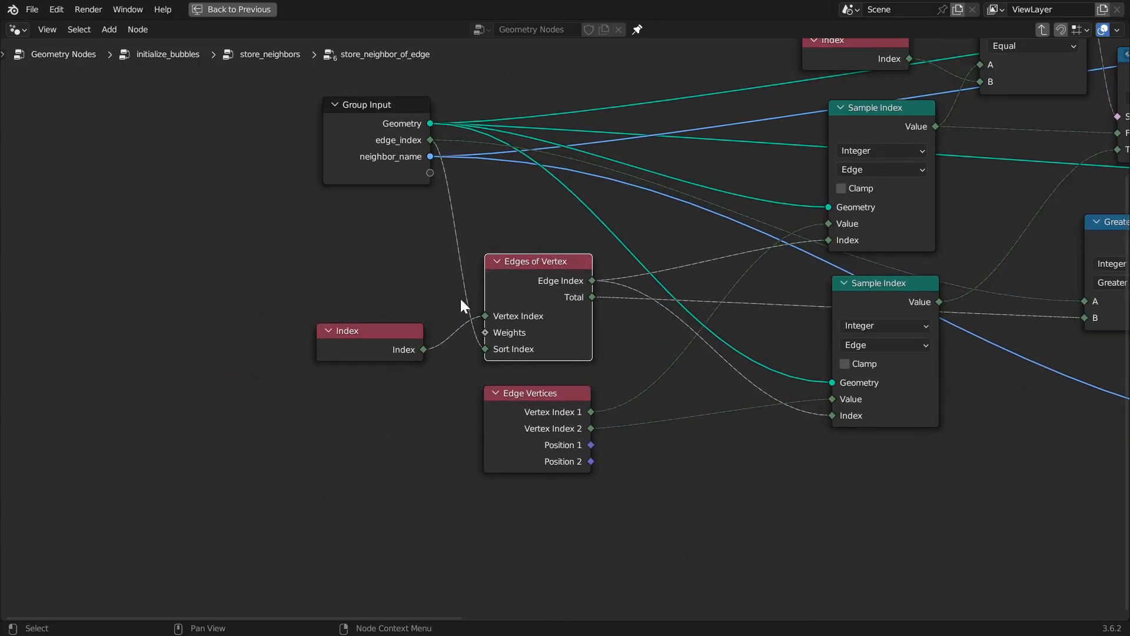
pyautogui.click(414, 150)
# - Step back out to store_neighbors, compare edge_index and neighbor_name across the groups, and reopen store_neighbor_of_edge
pyautogui.press('Tab')
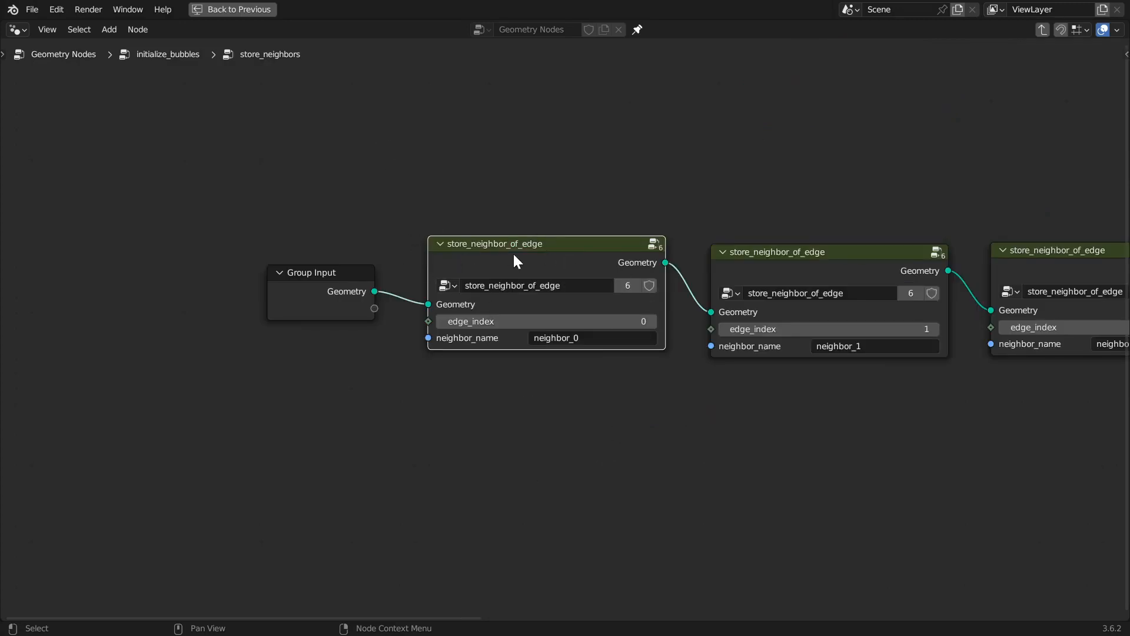
pyautogui.moveTo(560, 407); pyautogui.dragTo(501, 397, button='middle')
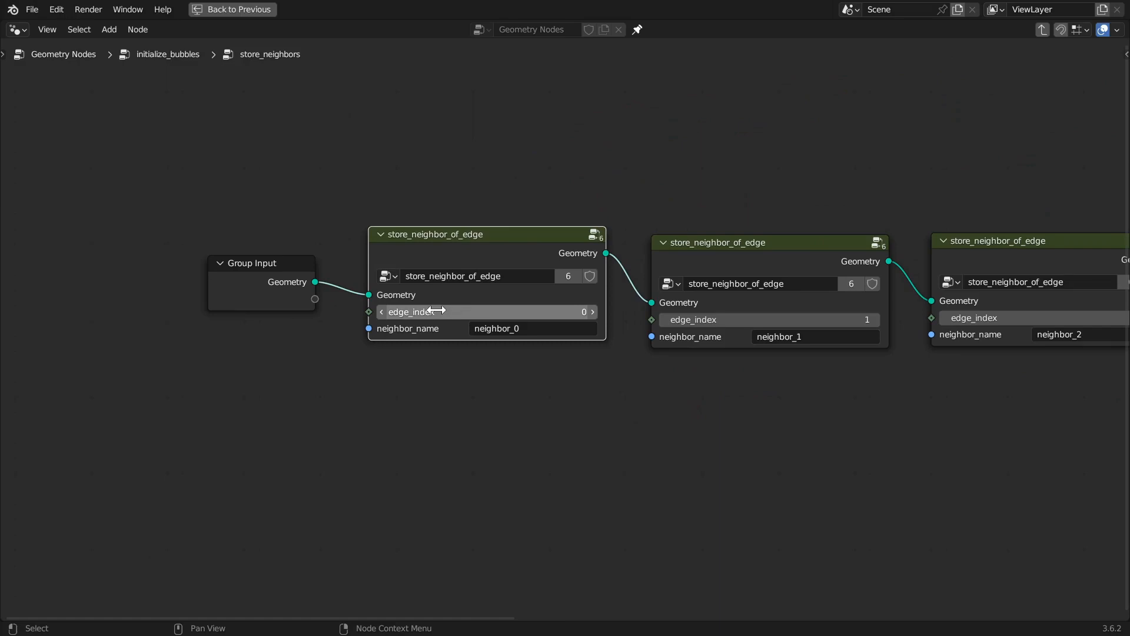
pyautogui.moveTo(789, 449); pyautogui.dragTo(604, 424, button='middle')
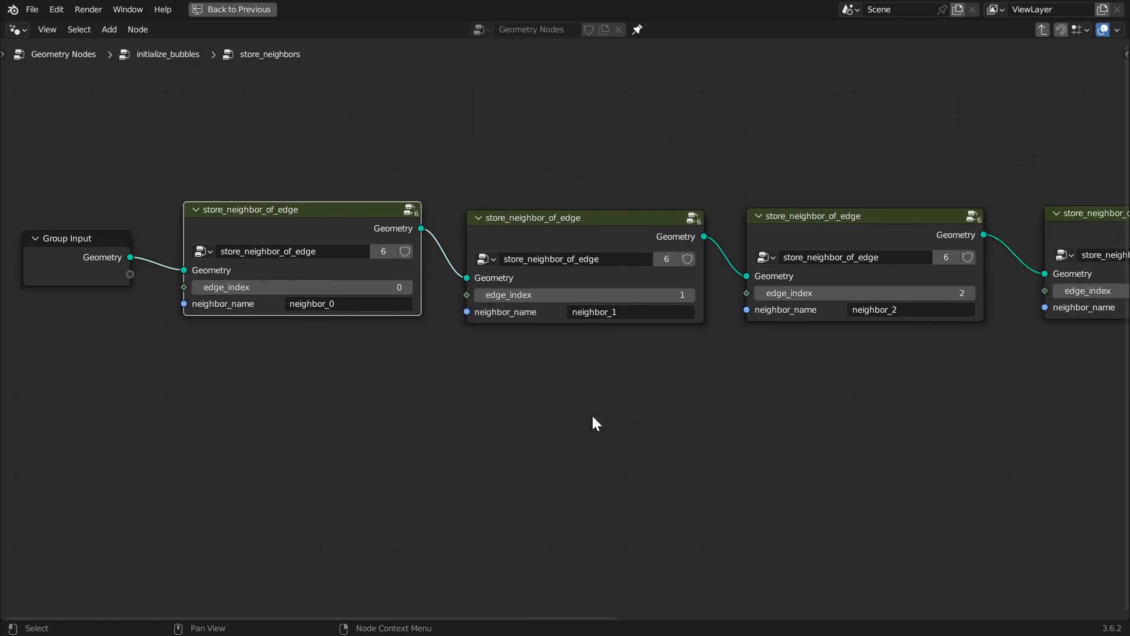
pyautogui.scroll(-2, 966, 363)
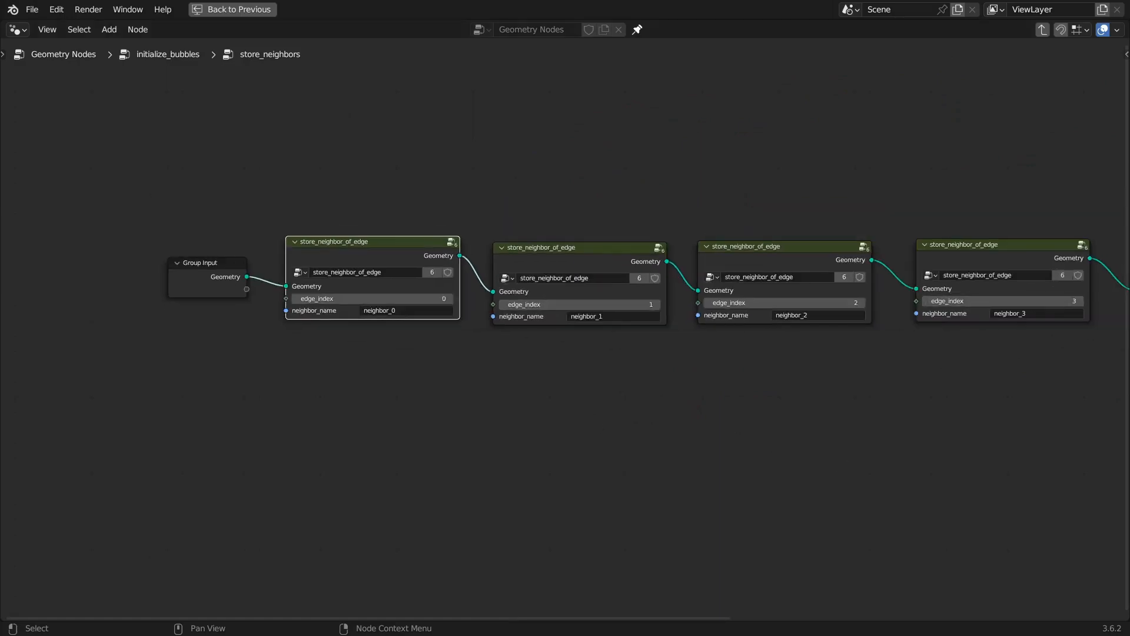
pyautogui.scroll(2, 578, 289)
pyautogui.press('Tab')
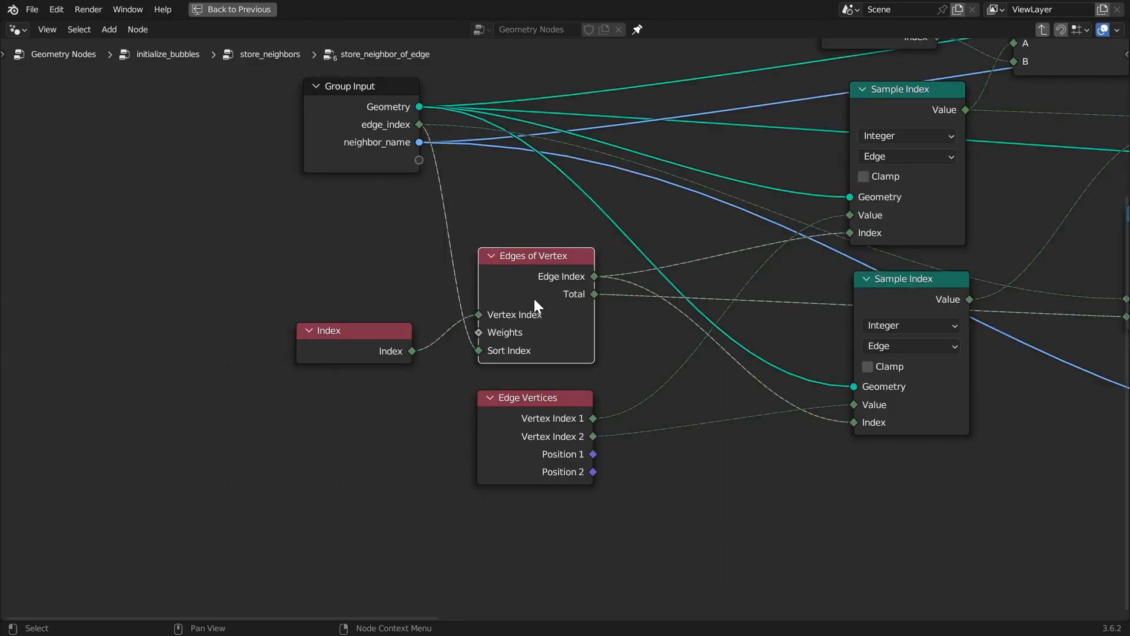
# - Relate the Edges of Vertex outputs to the bubble mesh in the full layout, and maximize the node editor again
pyautogui.hotkey('ctrl', 'space')
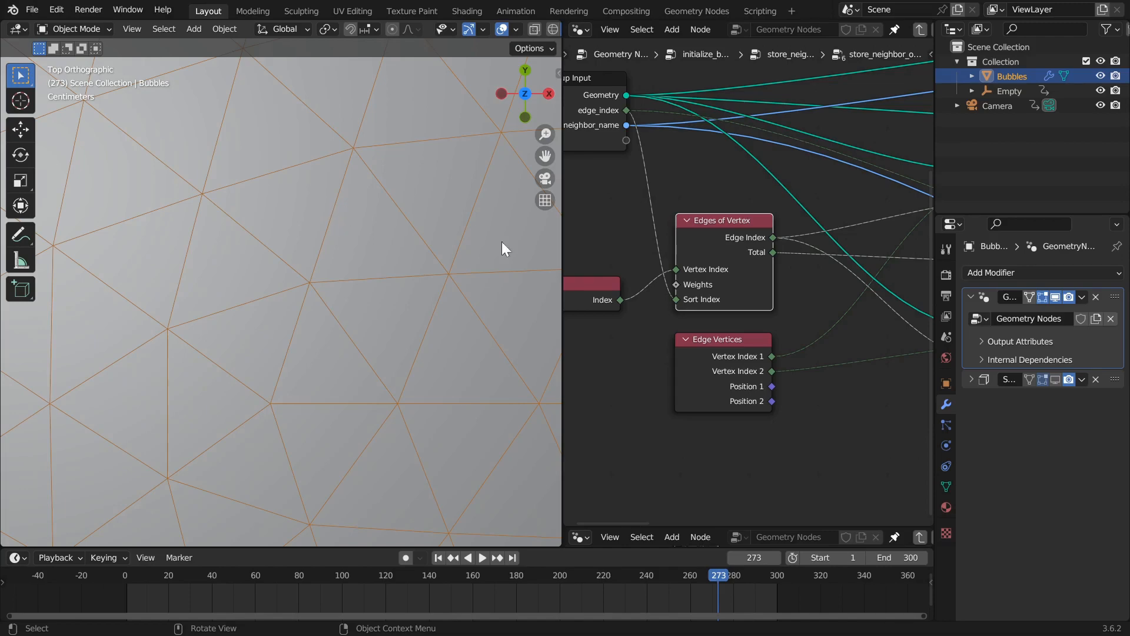
pyautogui.scroll(-4, 760, 300)
pyautogui.moveTo(795, 348); pyautogui.dragTo(765, 347, button='middle')
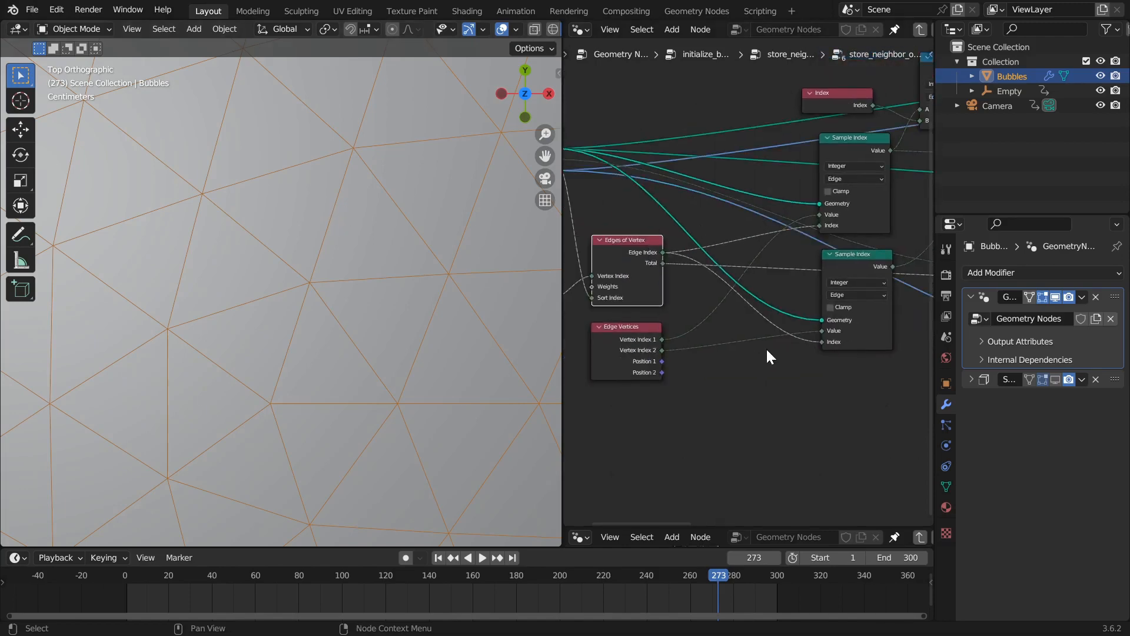
pyautogui.hotkey('ctrl', 'space')
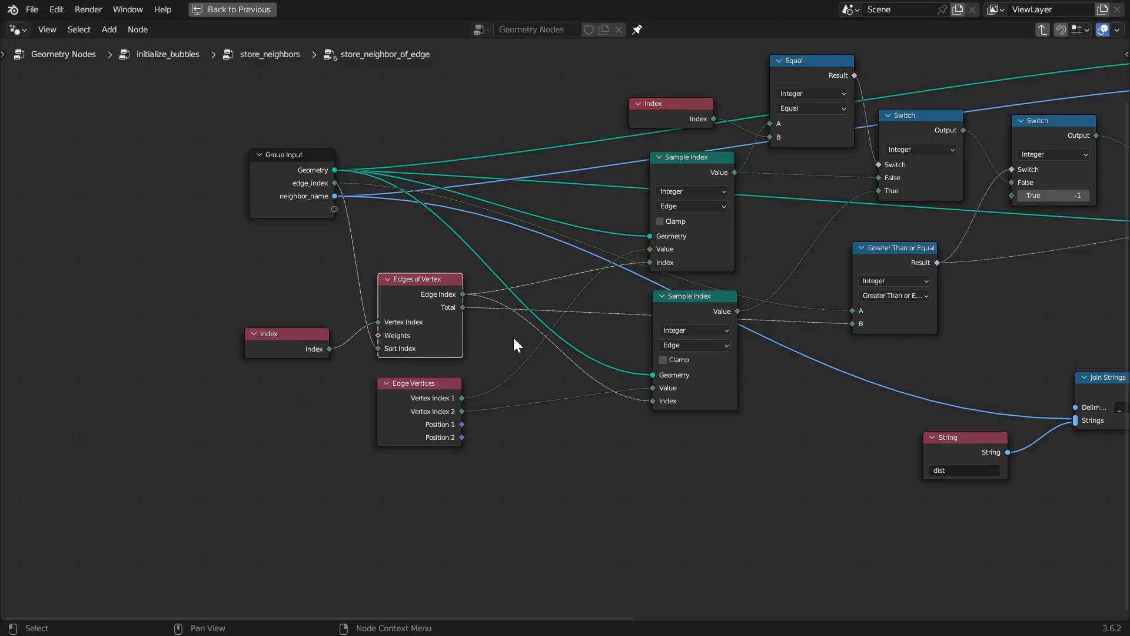
# - Examine the two Sample Index nodes and the Edge Vertices node feeding them, checking against the bubble mesh
pyautogui.click(709, 160)
pyautogui.click(681, 306)
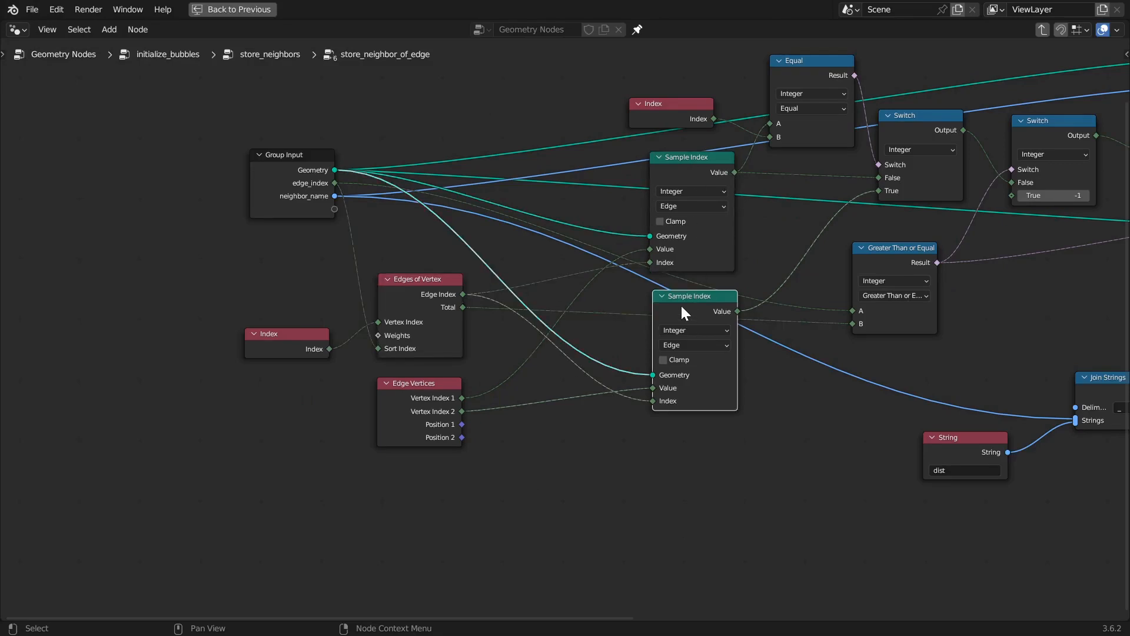
pyautogui.scroll(1, 680, 304)
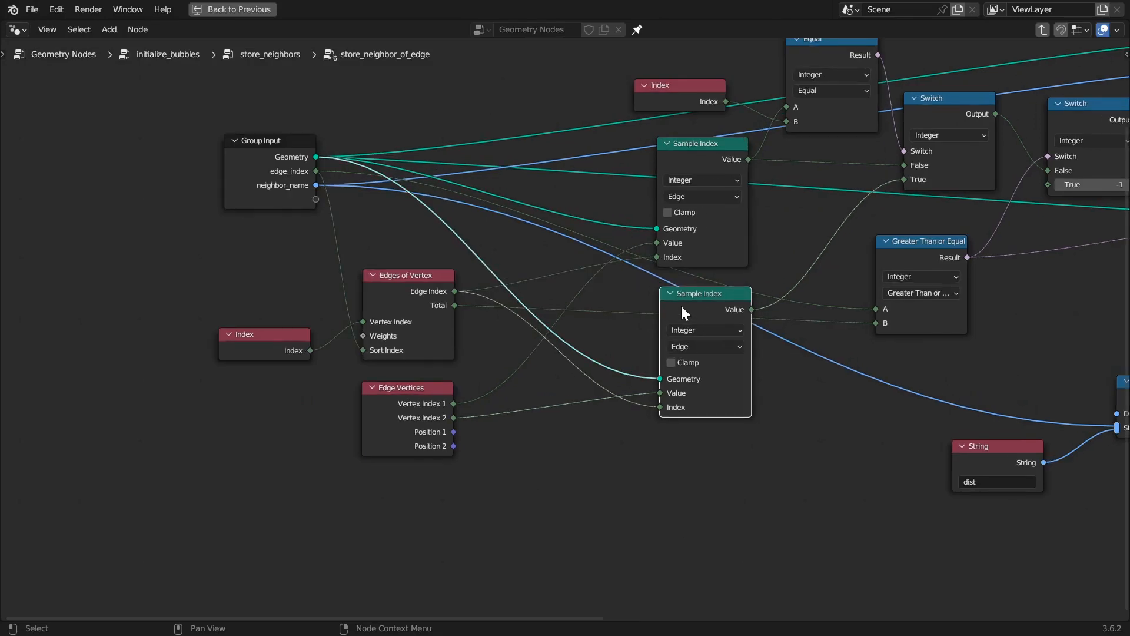
pyautogui.scroll(1, 681, 304)
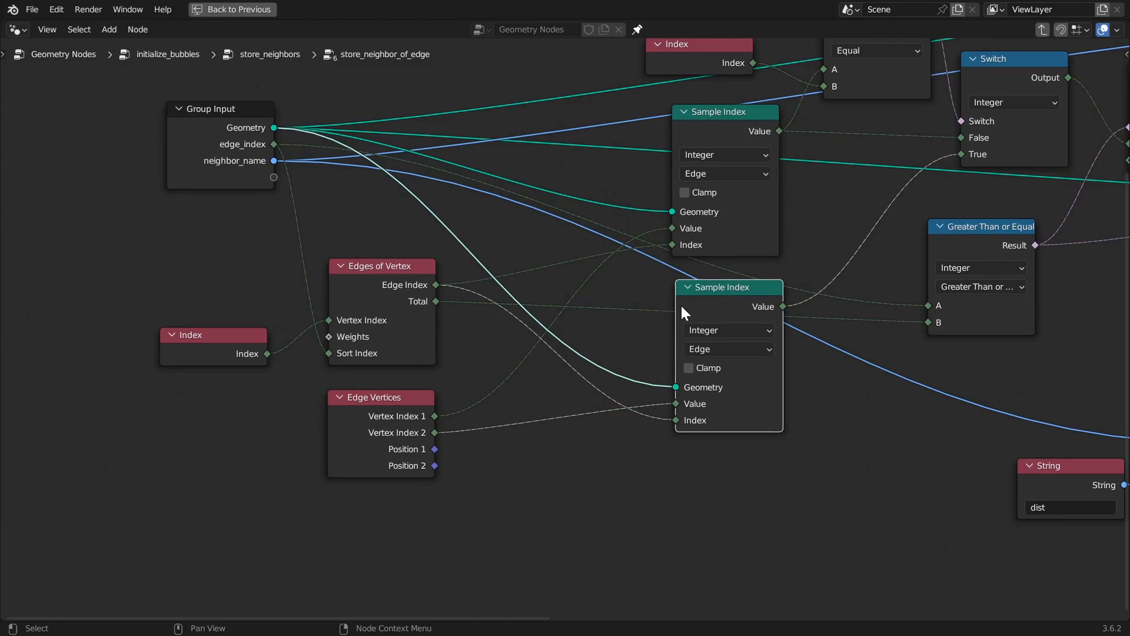
pyautogui.moveTo(386, 431); pyautogui.dragTo(394, 427)
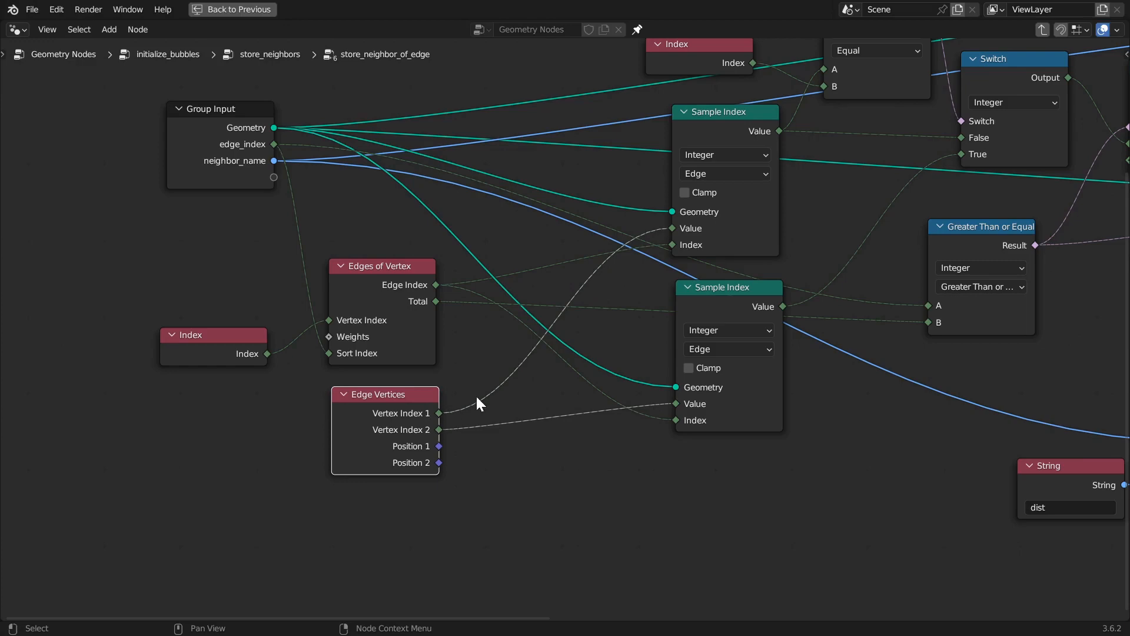
pyautogui.hotkey('ctrl', 'space')
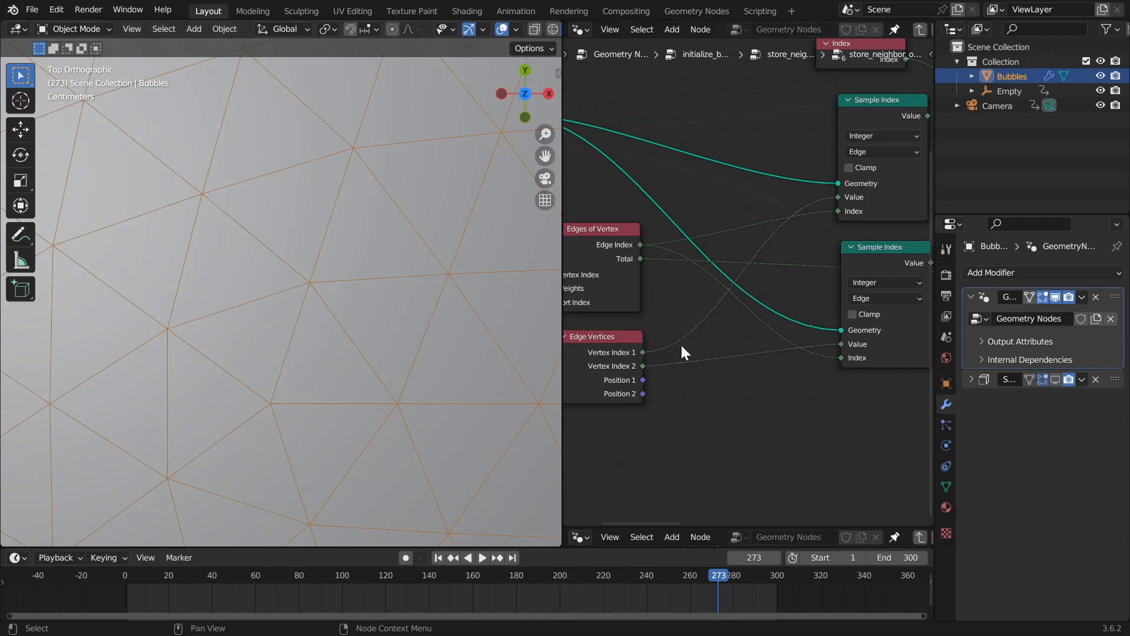
pyautogui.hotkey('ctrl', 'space')
pyautogui.click(453, 421)
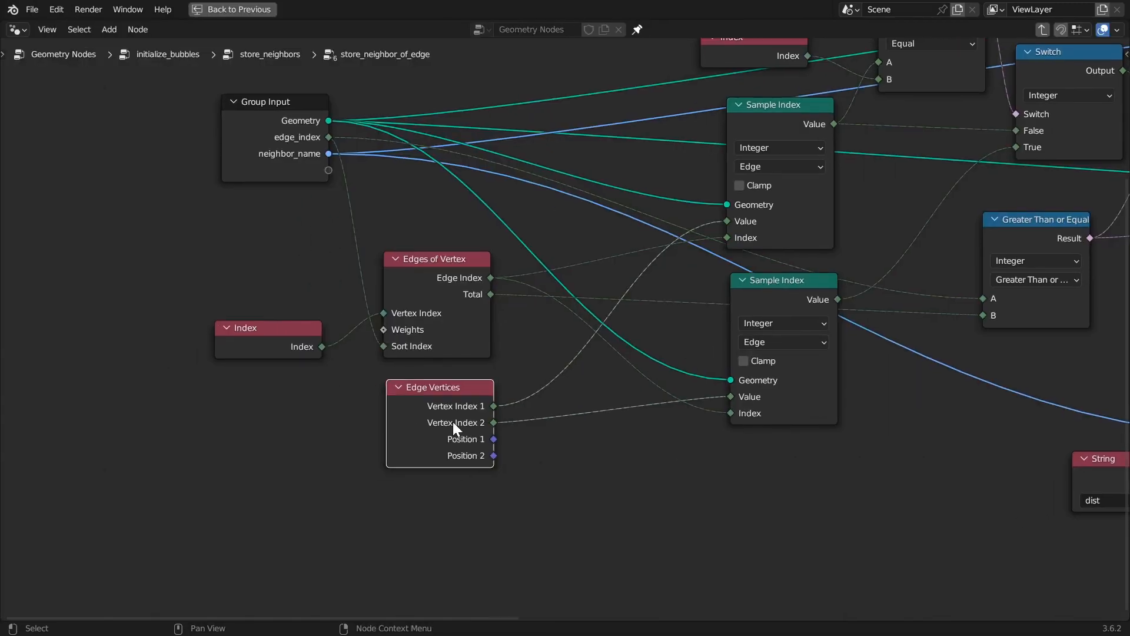
# - Trace the Sample Index outputs and the upper Index node into the Equal comparison and the Switch node
pyautogui.moveTo(476, 426)
pyautogui.scroll(-5, 656, 341)
pyautogui.moveTo(913, 376); pyautogui.dragTo(783, 403, button='middle')
pyautogui.scroll(1, 909, 387)
pyautogui.scroll(1, 783, 403)
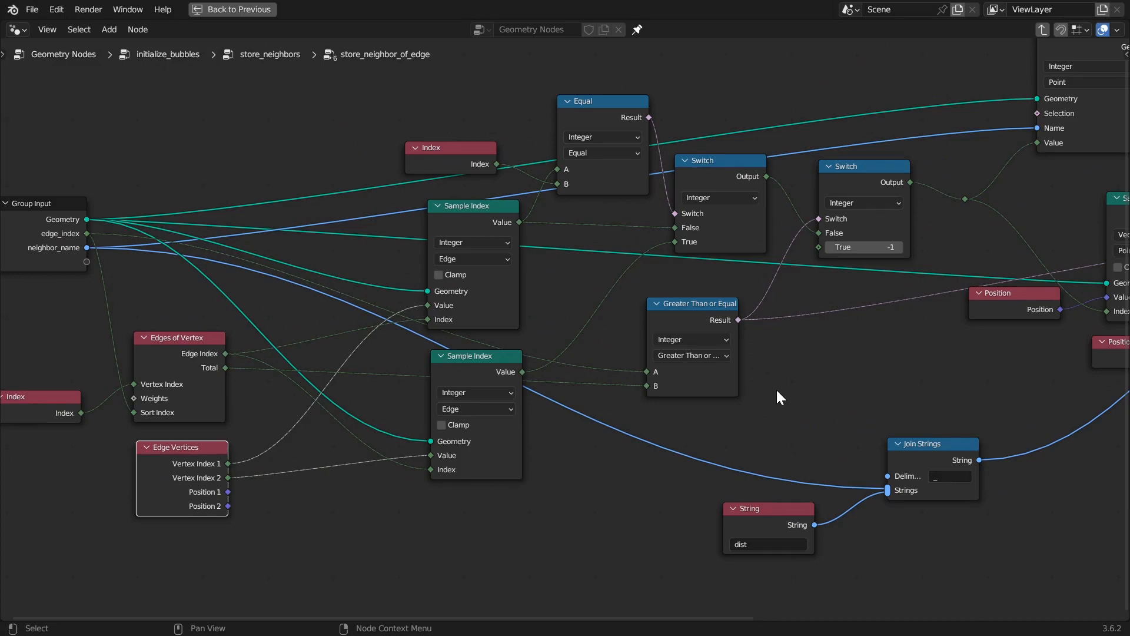
pyautogui.moveTo(471, 156); pyautogui.dragTo(492, 168)
pyautogui.click(465, 215)
pyautogui.moveTo(556, 323); pyautogui.dragTo(659, 305, button='middle')
pyautogui.click(576, 375)
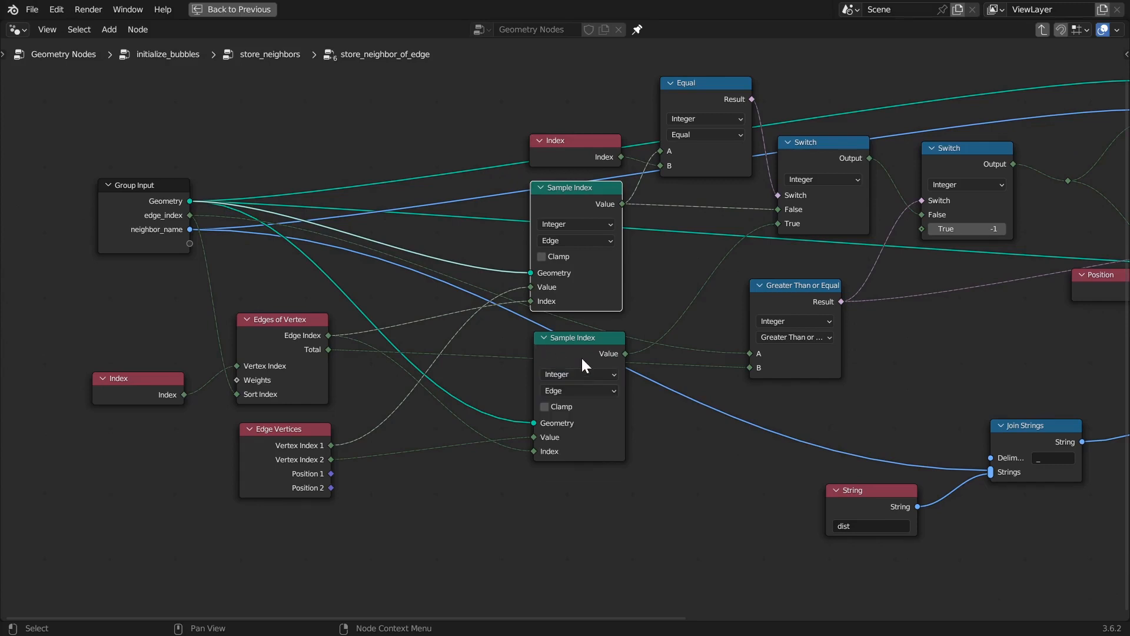
pyautogui.moveTo(580, 148); pyautogui.dragTo(590, 152)
# - Compare the vertex index check with the bubble mesh, and revisit the upper Sample Index and Edge Vertices nodes
pyautogui.hotkey('ctrl', 'space')
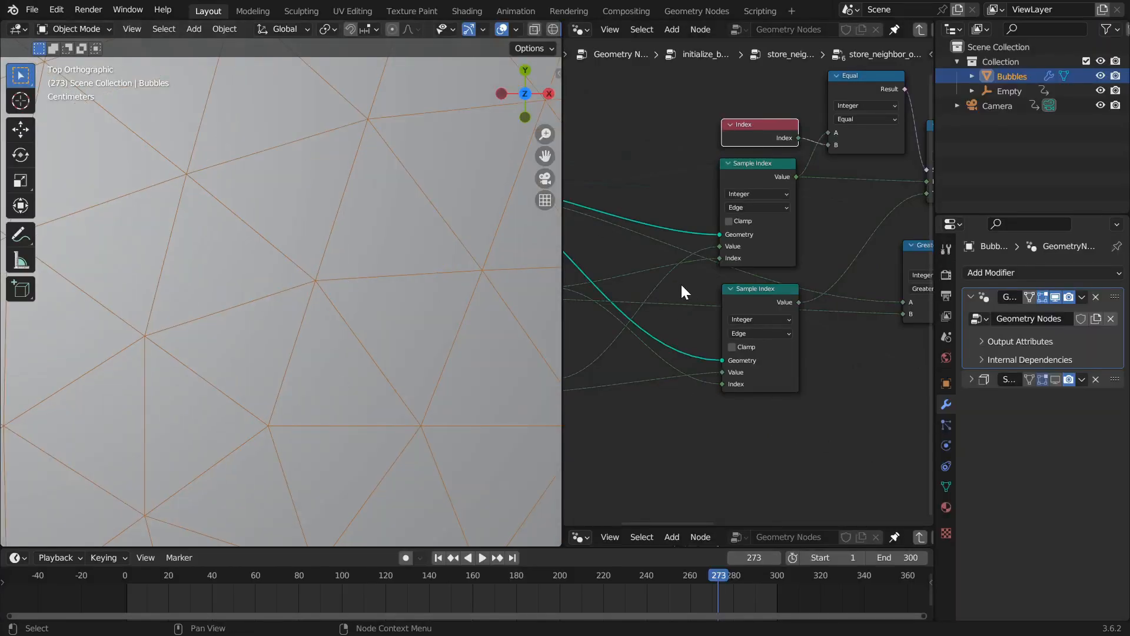
pyautogui.hotkey('ctrl', 'space')
pyautogui.press('Home')
pyautogui.scroll(1, 602, 296)
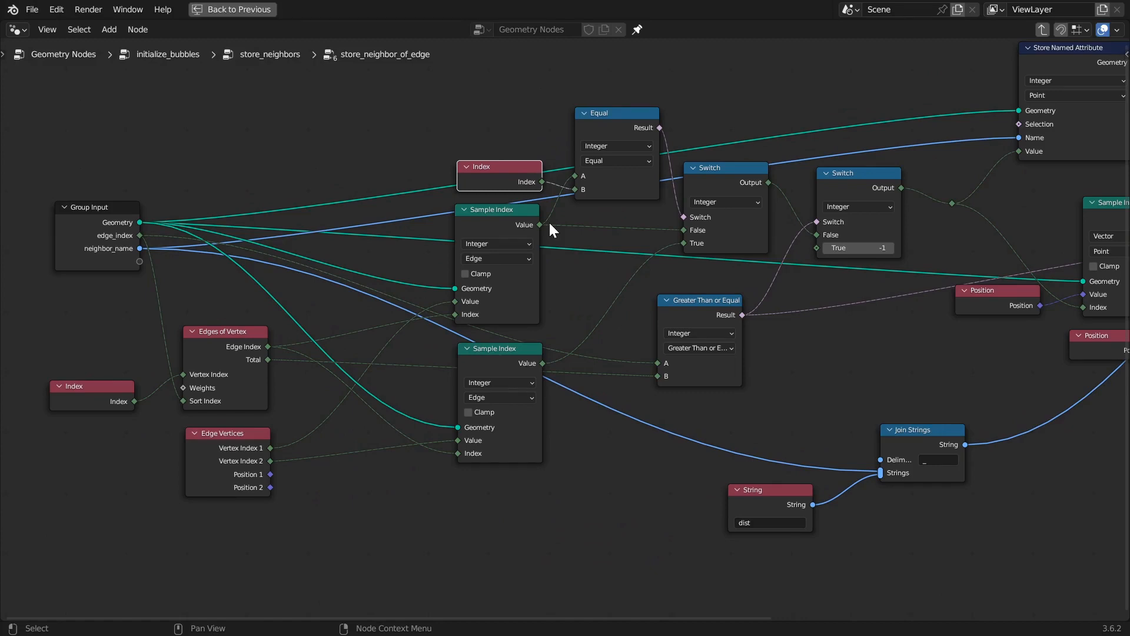
pyautogui.moveTo(615, 118); pyautogui.dragTo(703, 132, button='middle')
pyautogui.click(577, 224)
pyautogui.click(300, 479)
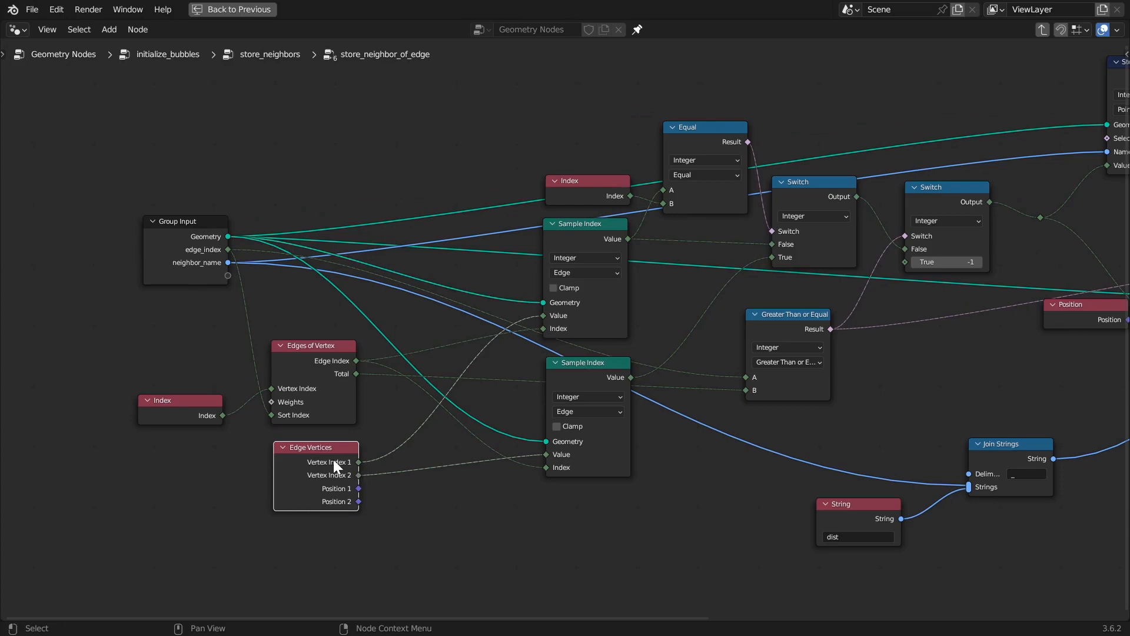
# - Examine how the Equal check, the Index node and the first Switch choose between the two Edge Vertices indices sampled per edge
pyautogui.click(311, 346)
pyautogui.click(712, 134)
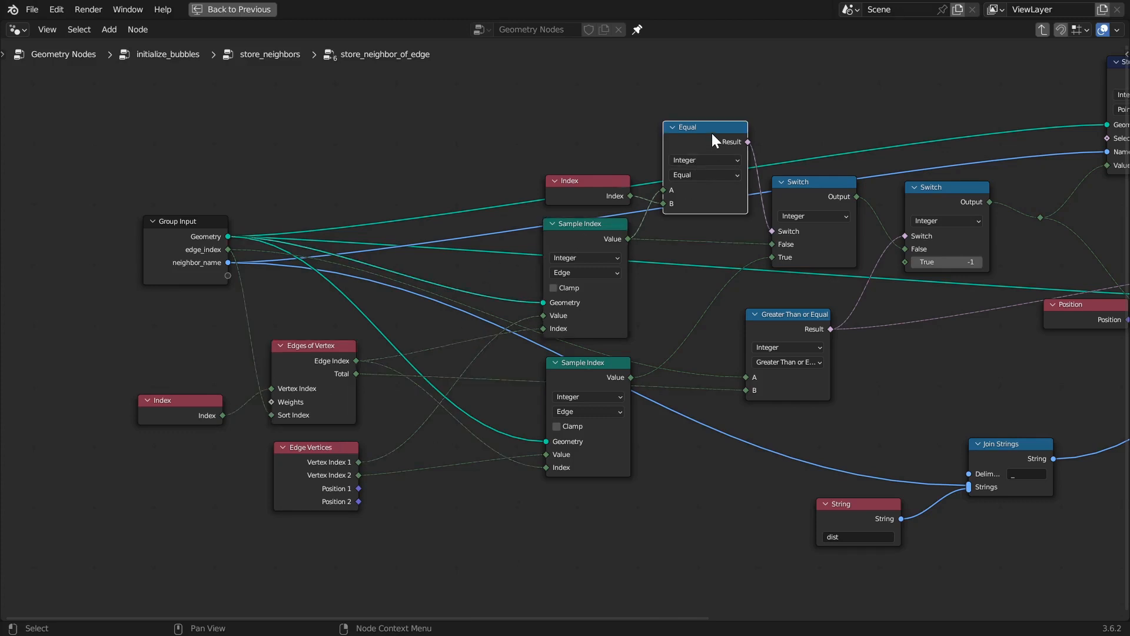
pyautogui.click(591, 191)
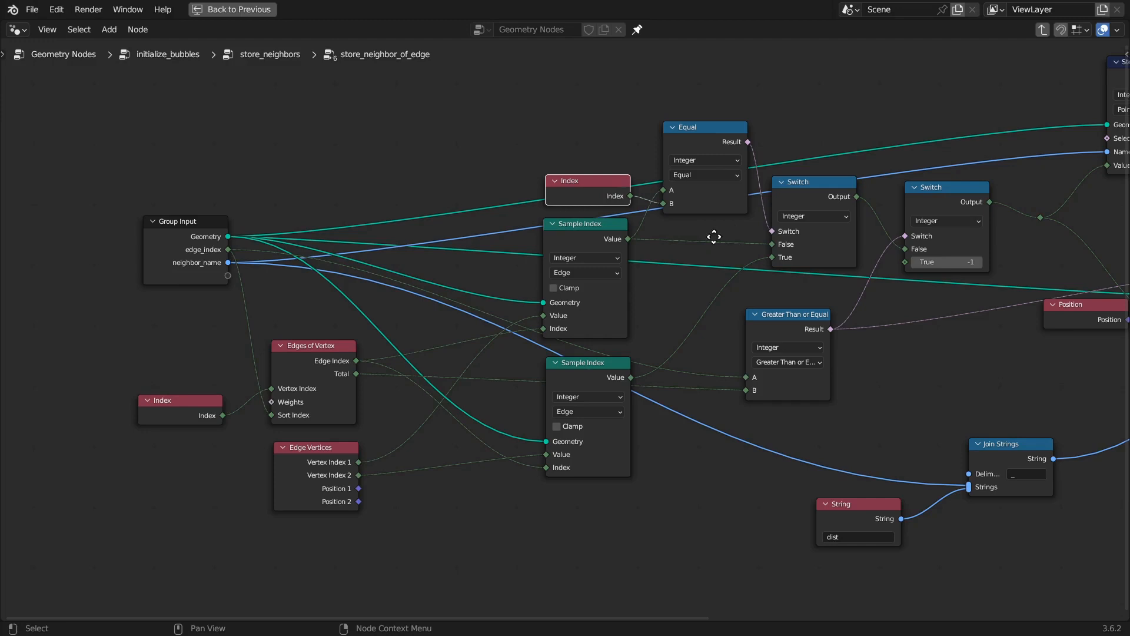
pyautogui.scroll(2, 714, 249)
pyautogui.click(832, 159)
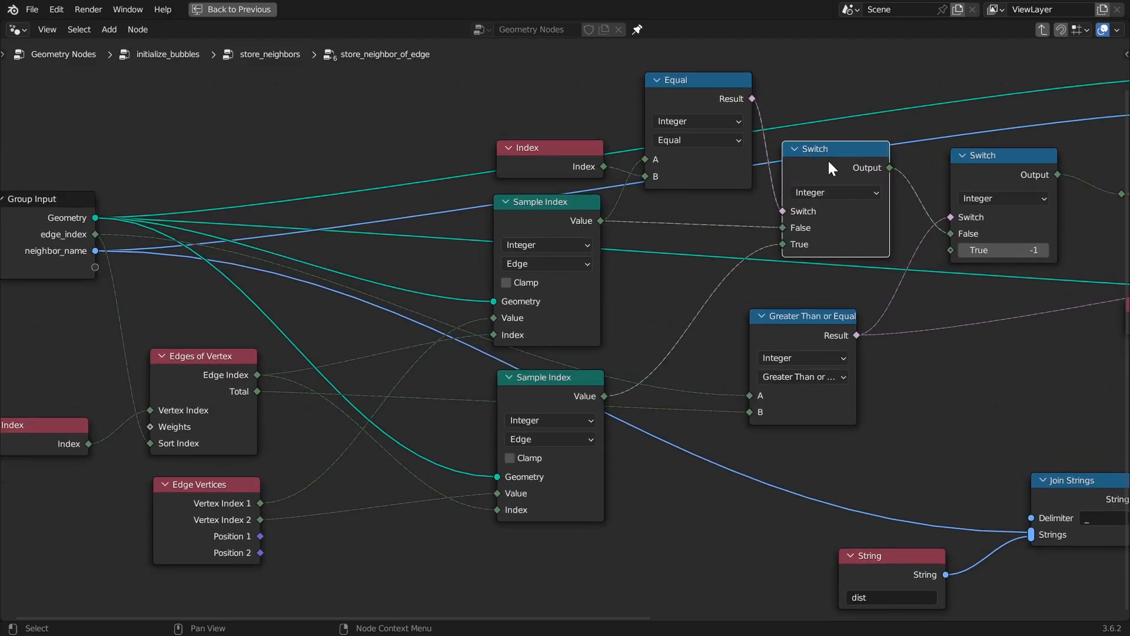
pyautogui.click(707, 98)
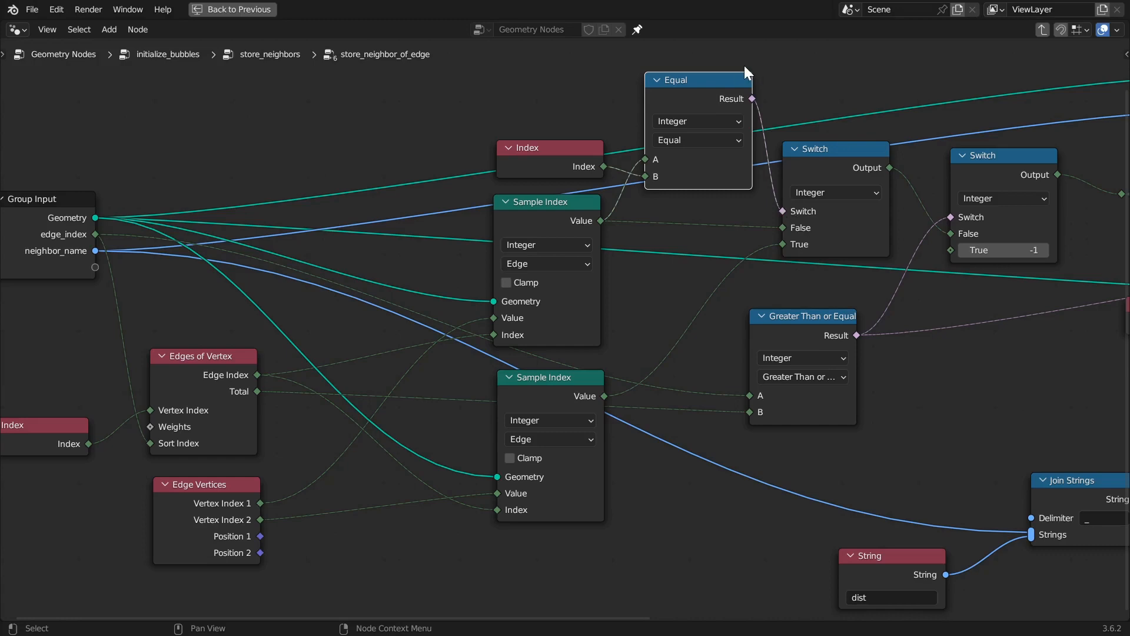
pyautogui.click(228, 524)
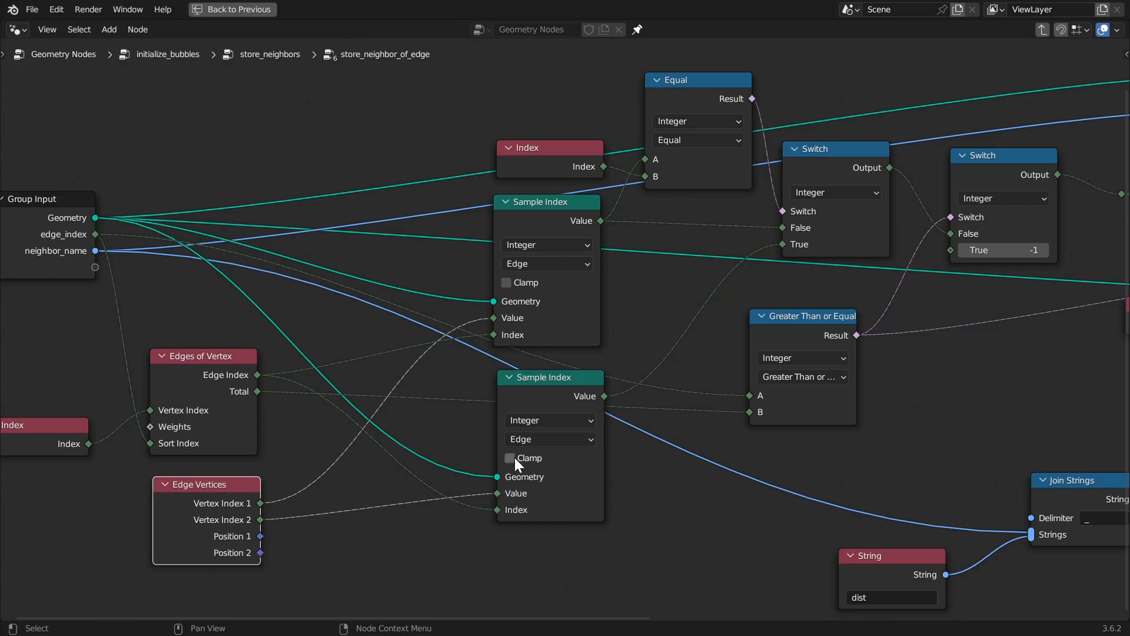
pyautogui.click(567, 216)
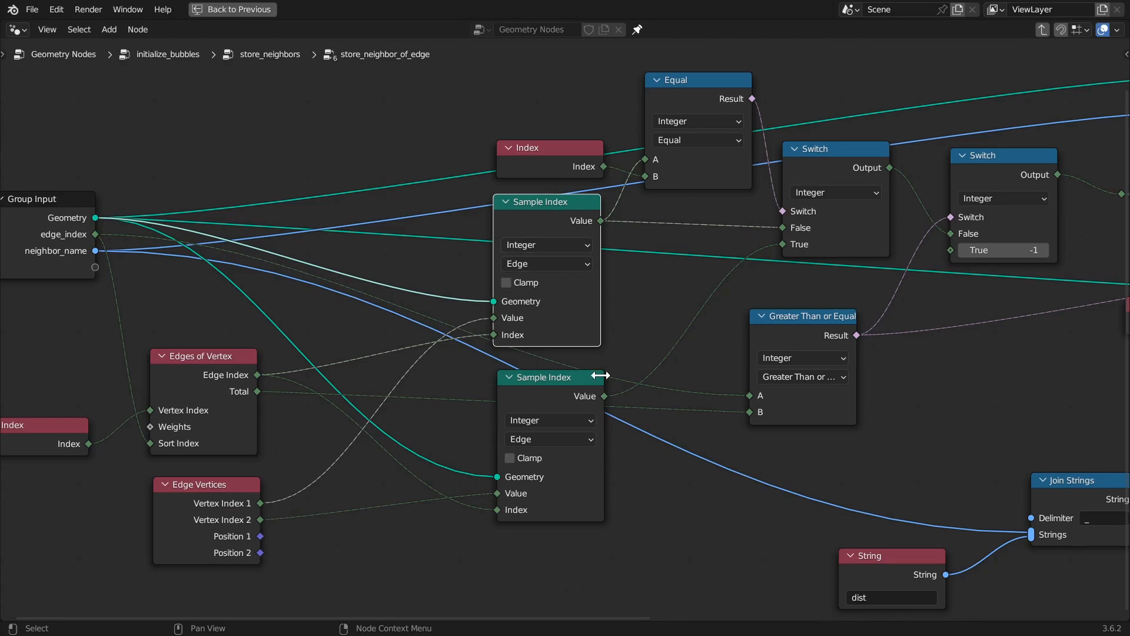
# - Examine the Greater Than or Equal comparison and the second Switch with its True value of -1, checking against the bubble mesh
pyautogui.scroll(-2, 677, 329)
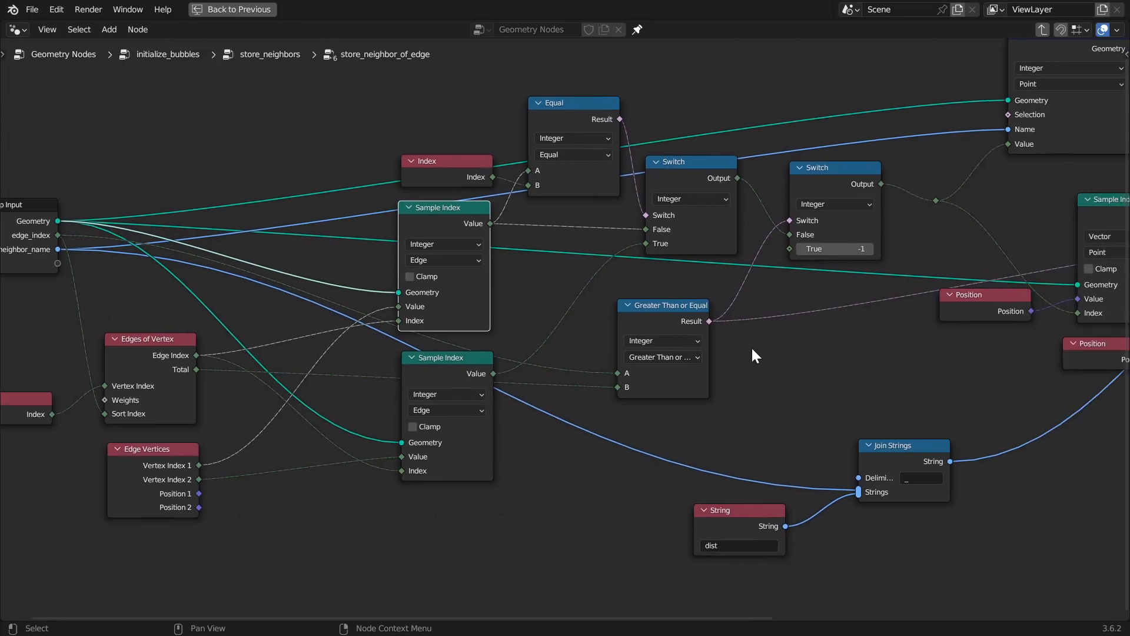
pyautogui.scroll(2, 757, 321)
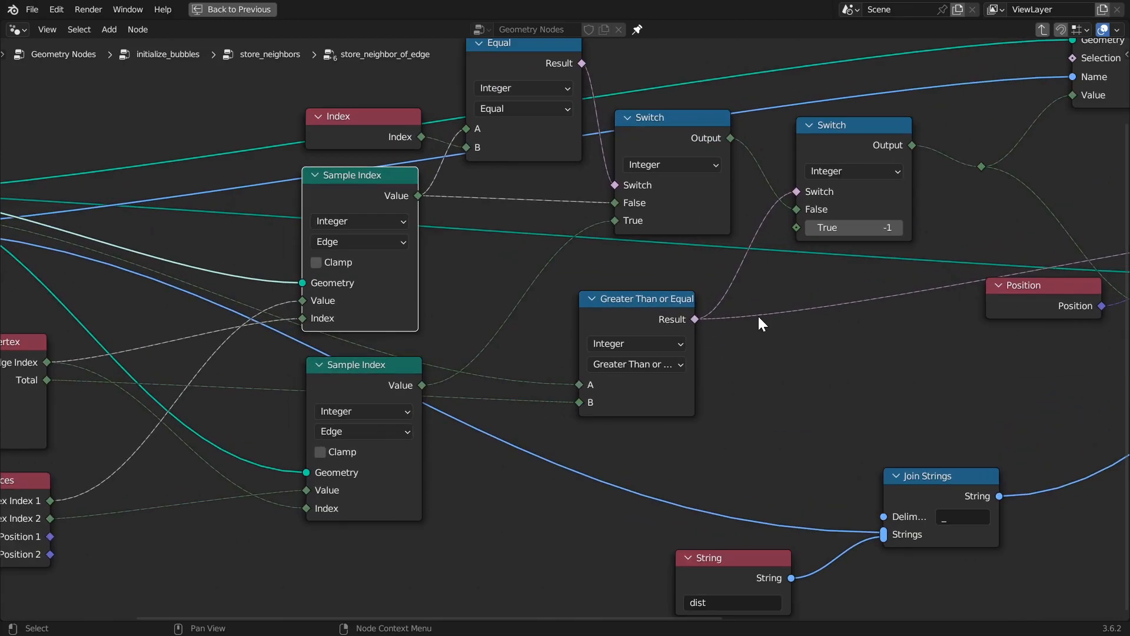
pyautogui.moveTo(633, 300); pyautogui.dragTo(641, 286)
pyautogui.moveTo(517, 324); pyautogui.dragTo(635, 312, button='middle')
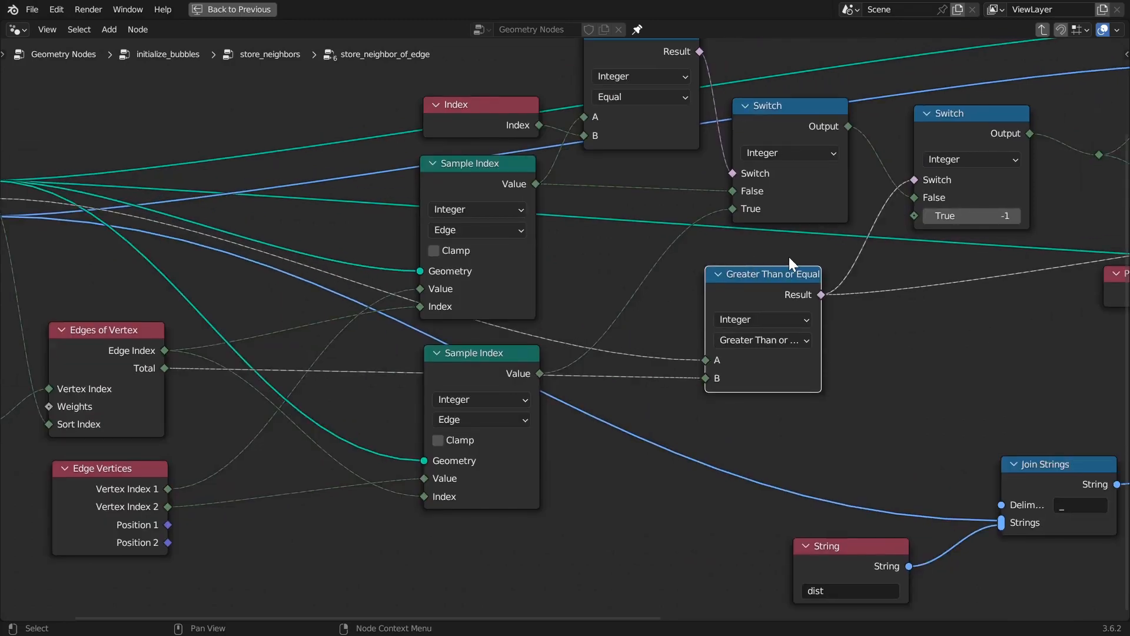
pyautogui.hotkey('ctrl', 'space')
pyautogui.hotkey('ctrl', 'space')
pyautogui.moveTo(942, 130); pyautogui.dragTo(940, 133)
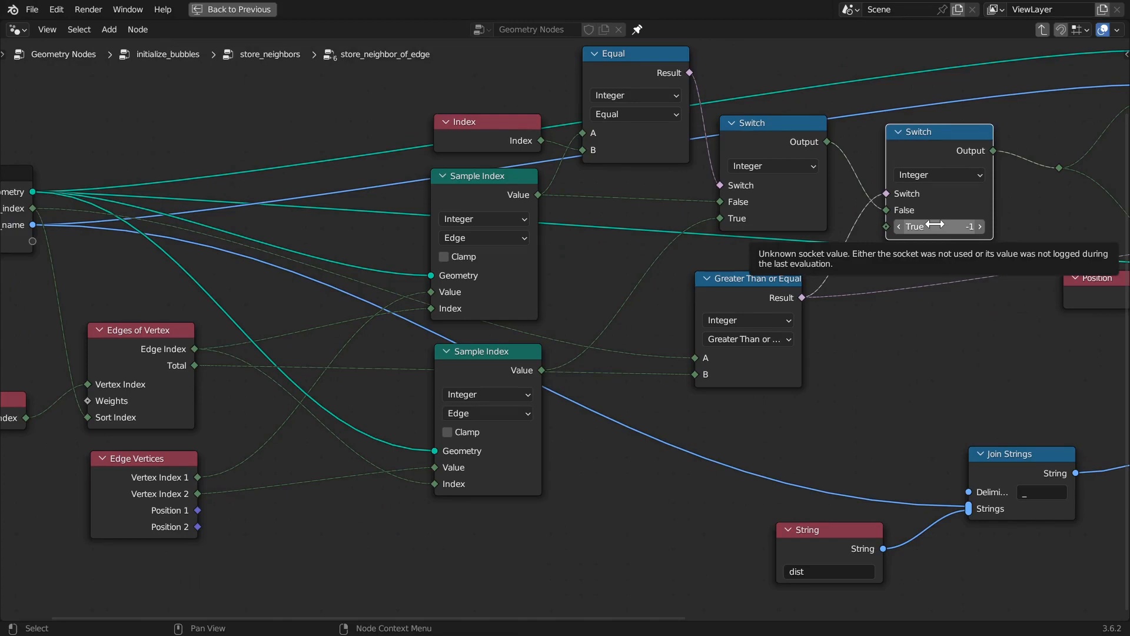
# - Trace the Group Input's edge_index and the Edges of Vertex Total into the Greater Than or Equal comparison
pyautogui.moveTo(211, 266); pyautogui.dragTo(399, 258, button='middle')
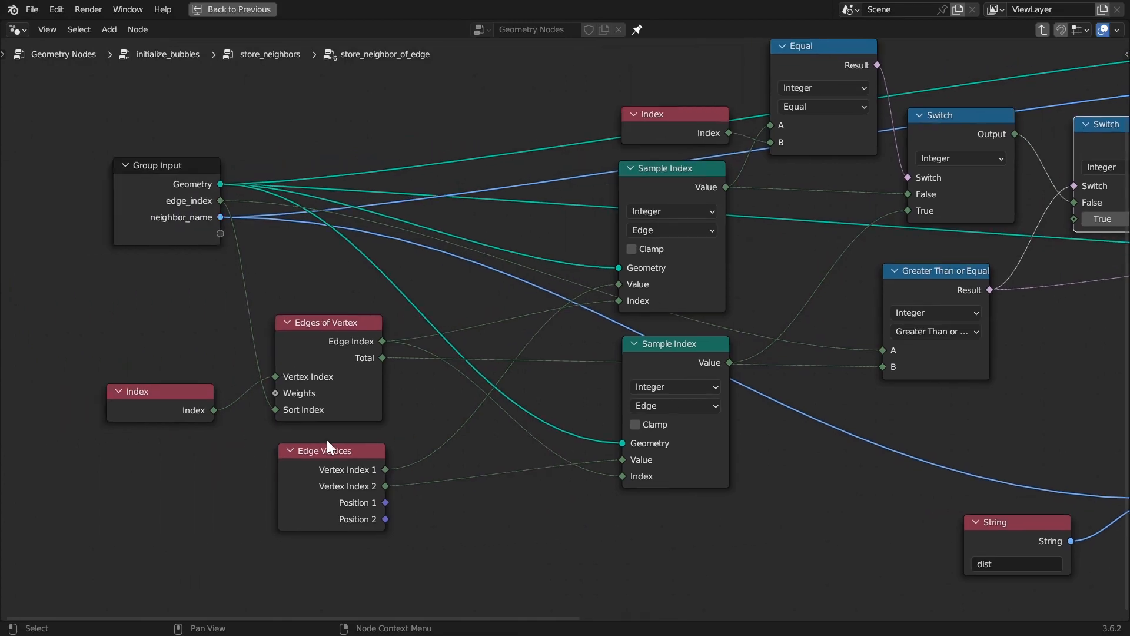
pyautogui.moveTo(993, 270); pyautogui.dragTo(998, 263)
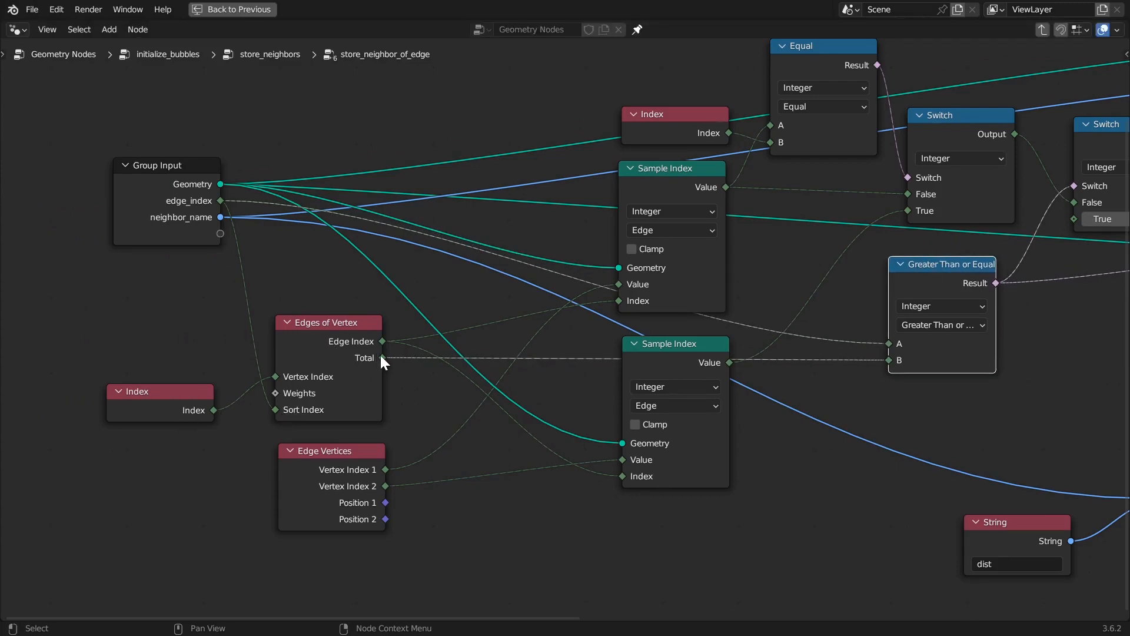
pyautogui.moveTo(327, 323); pyautogui.dragTo(328, 325)
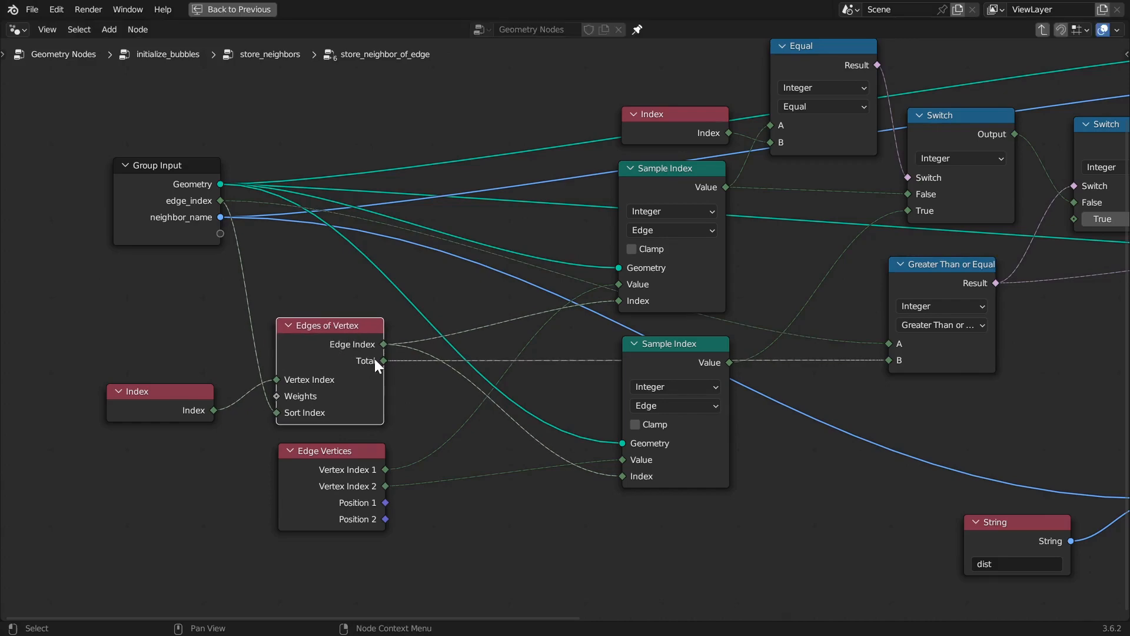
pyautogui.moveTo(933, 403); pyautogui.dragTo(752, 403, button='middle')
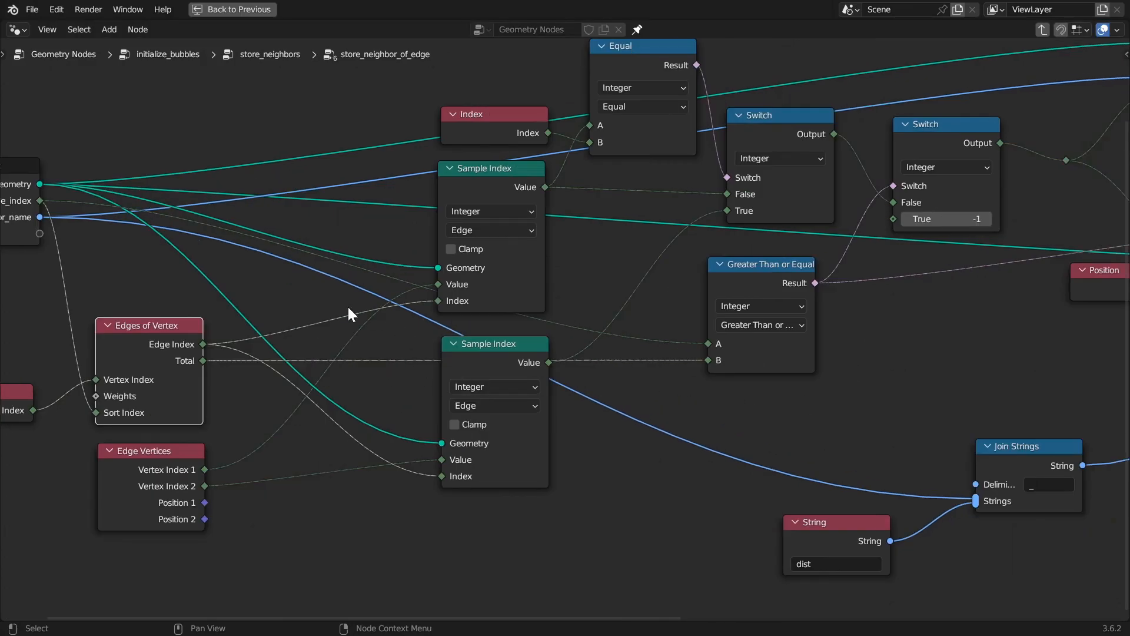
pyautogui.moveTo(347, 305); pyautogui.dragTo(471, 305, button='middle')
pyautogui.click(122, 197)
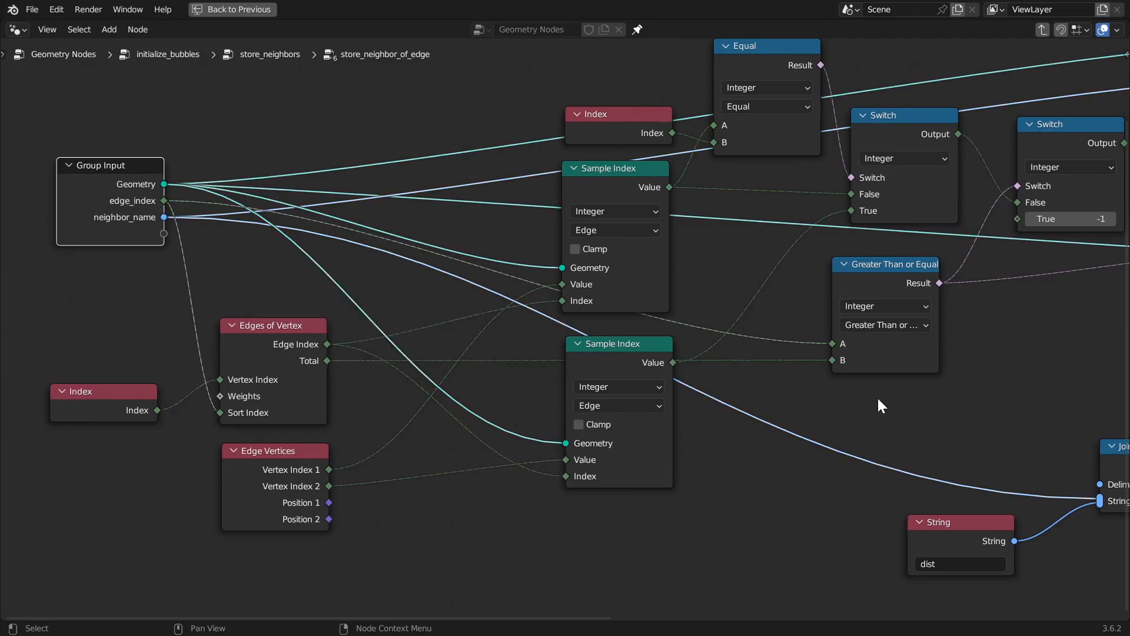
# - Widen the Greater Than or Equal node so its full name fits
pyautogui.moveTo(877, 397); pyautogui.dragTo(663, 384, button='middle')
pyautogui.scroll(2, 772, 334)
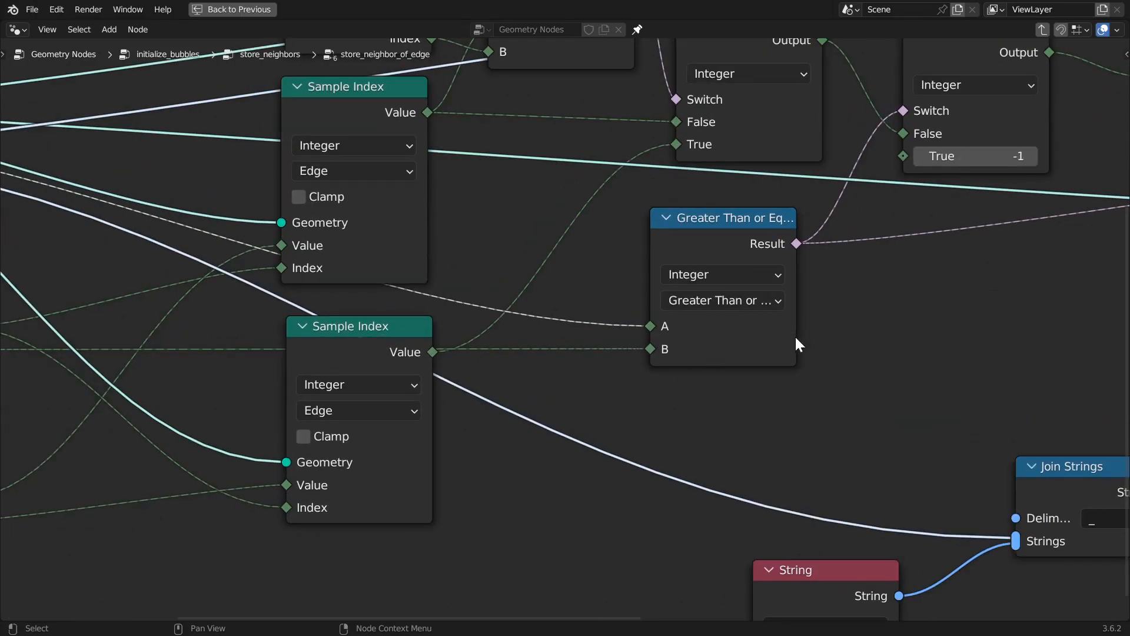
pyautogui.moveTo(794, 335); pyautogui.dragTo(848, 331)
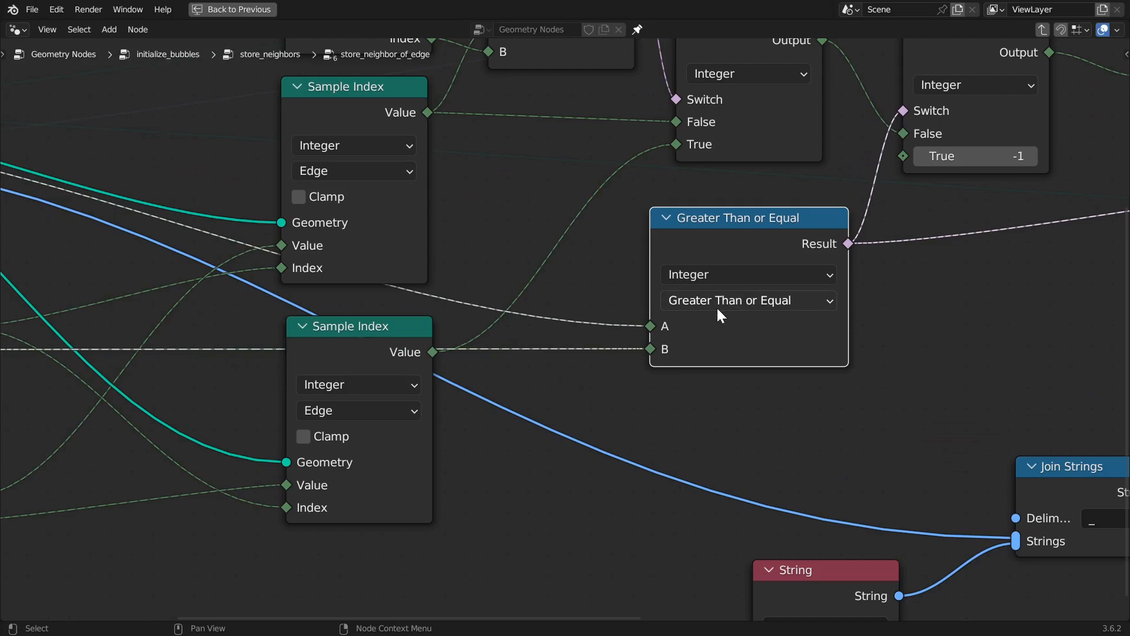
# - Review the path from the Edges of Vertex node through the Greater Than or Equal comparison to the second Switch and its output
pyautogui.moveTo(360, 318); pyautogui.dragTo(549, 286, button='middle')
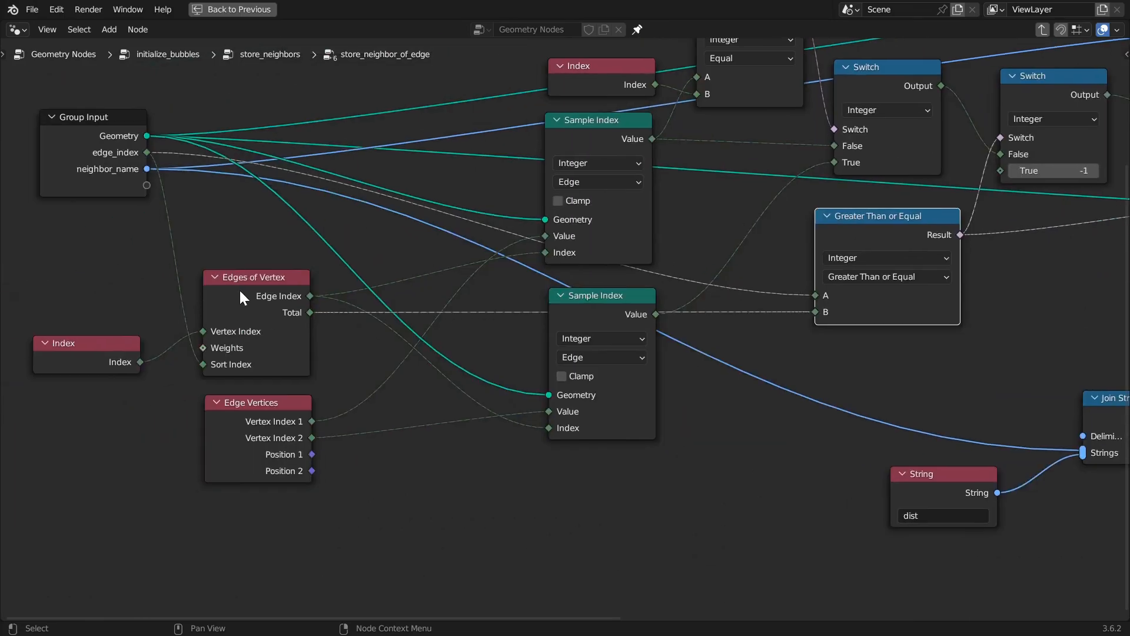
pyautogui.moveTo(768, 401); pyautogui.dragTo(603, 426, button='middle')
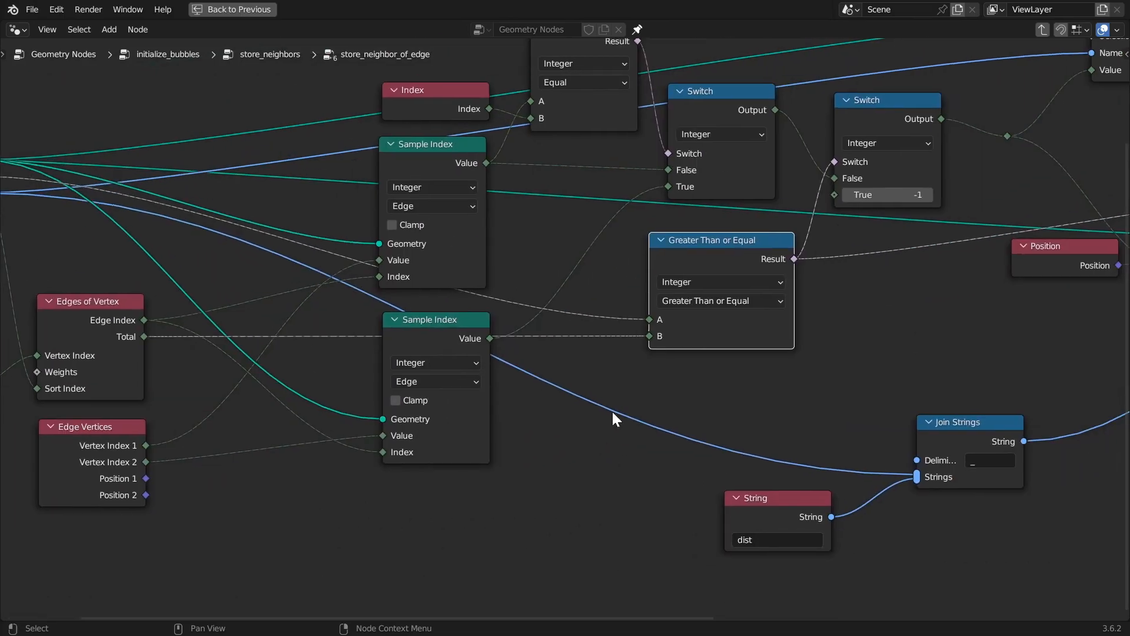
pyautogui.scroll(1, 841, 239)
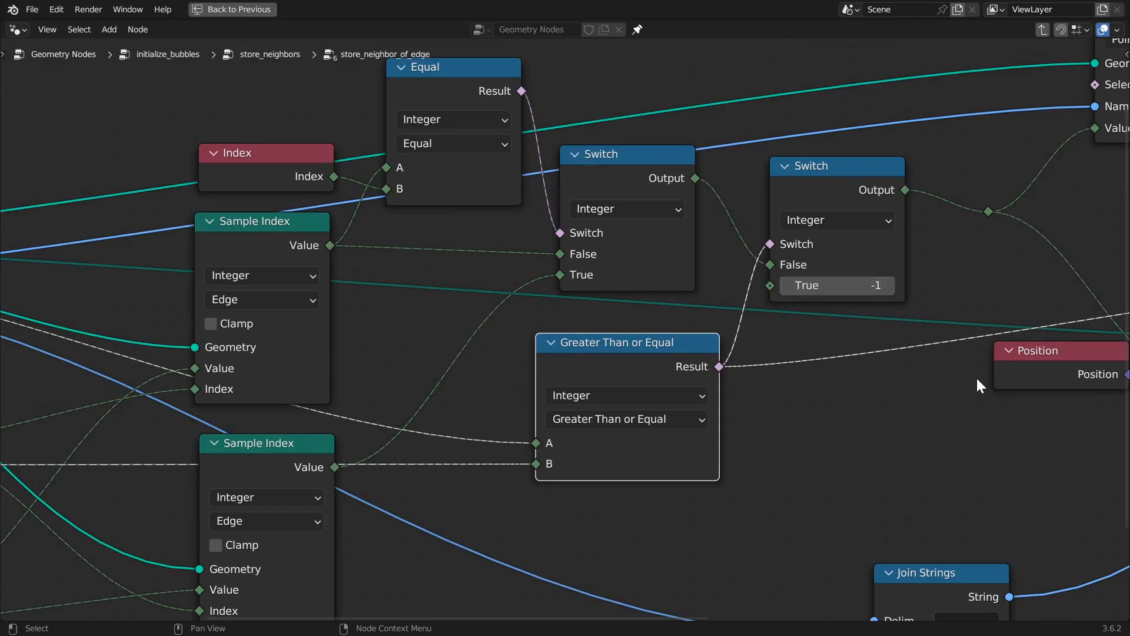
pyautogui.moveTo(977, 380); pyautogui.dragTo(807, 362, button='middle')
pyautogui.scroll(-1, 831, 379)
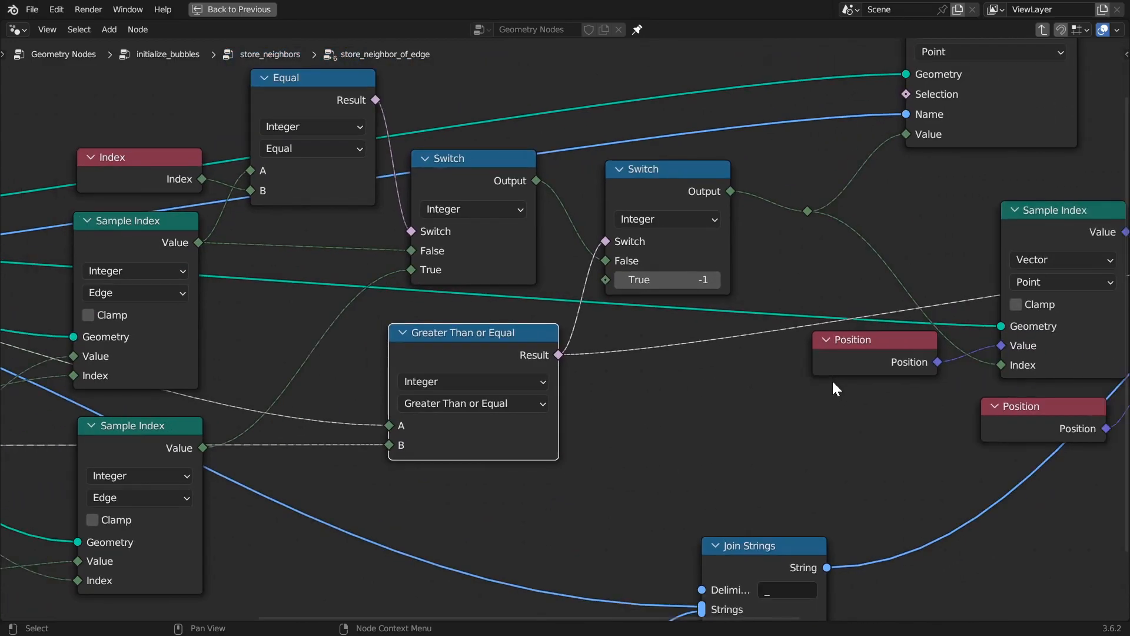
pyautogui.scroll(-1, 833, 382)
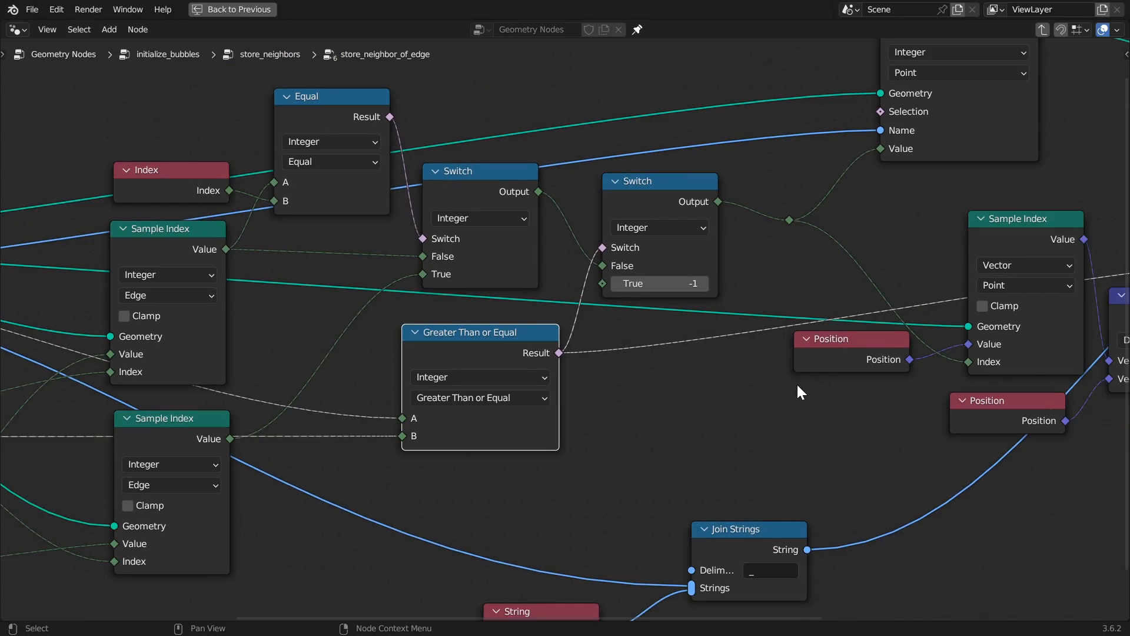
# - Restore the full layout, go up to store_neighbors, and inspect the last store_neighbor_of_edge node's edge_index and neighbor_name
pyautogui.hotkey('ctrl', 'space')
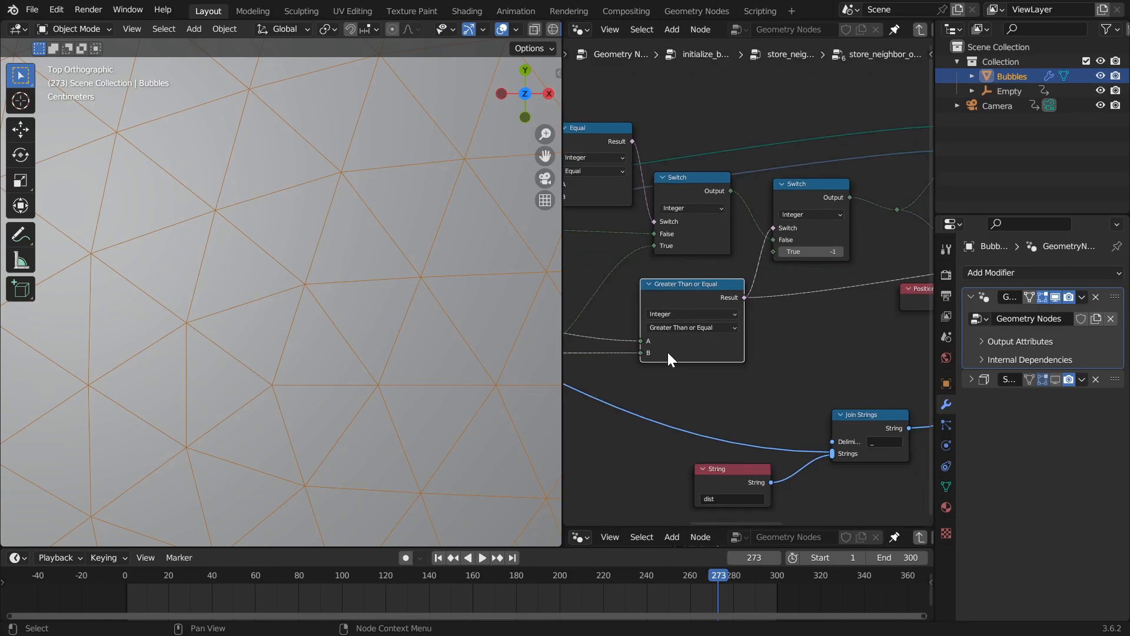
pyautogui.press('Tab')
pyautogui.moveTo(788, 332); pyautogui.dragTo(768, 362, button='middle')
pyautogui.scroll(2, 769, 365)
pyautogui.click(712, 237)
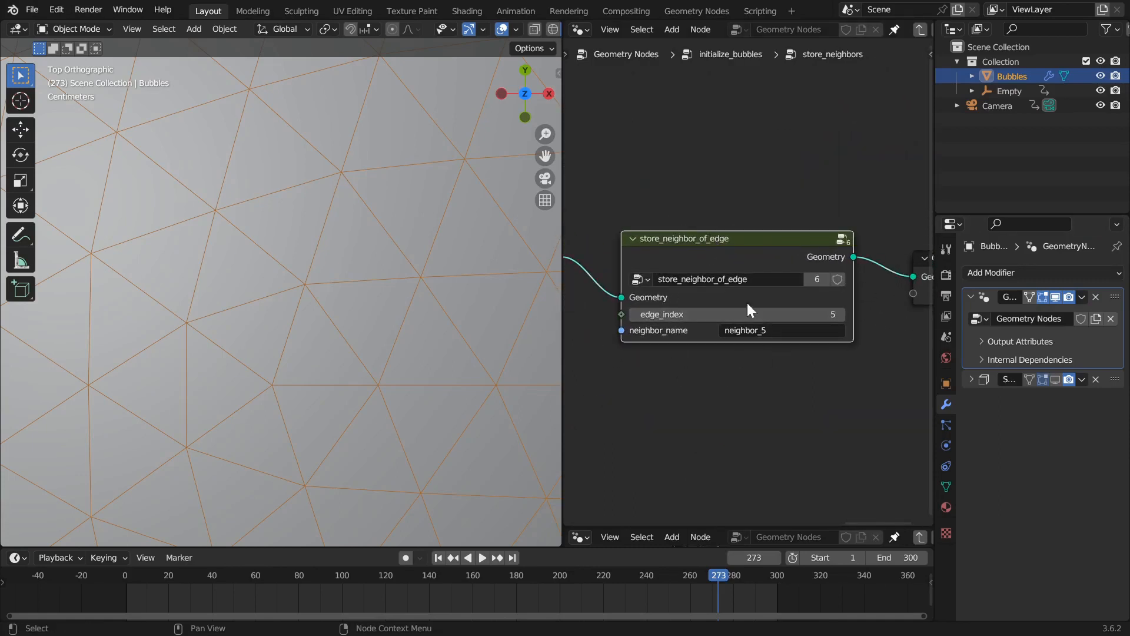
pyautogui.scroll(-2, 636, 479)
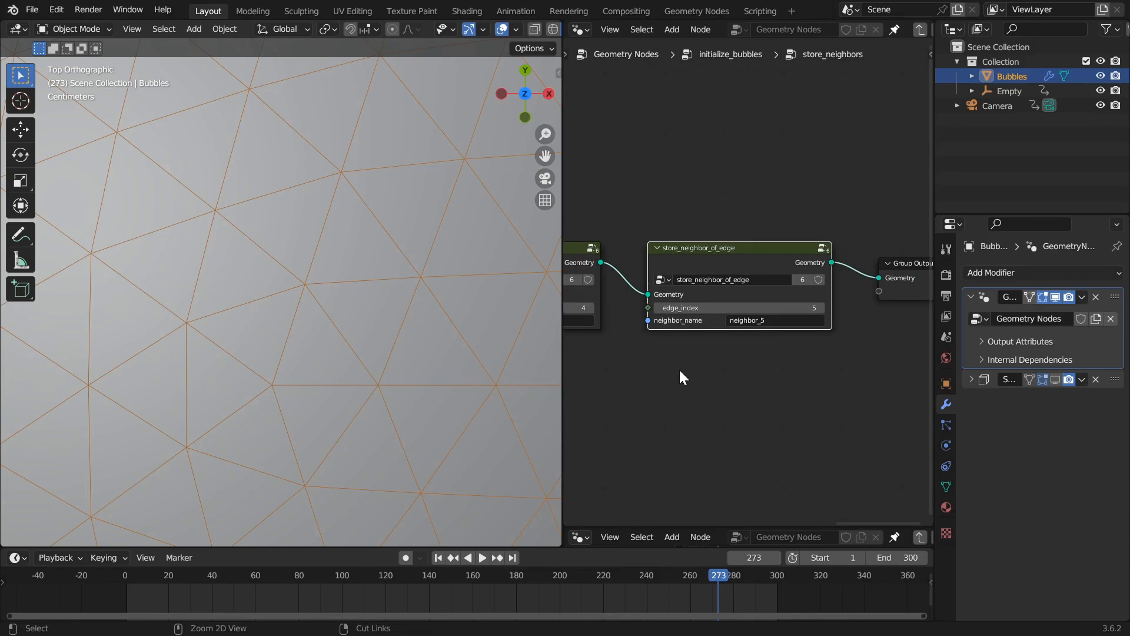
# - Reopen store_neighbor_of_edge in the maximized node editor, frame all its nodes, and save the file
pyautogui.hotkey('ctrl', 'space')
pyautogui.press('Tab')
pyautogui.press('Home')
pyautogui.moveTo(728, 401); pyautogui.dragTo(849, 386, button='middle')
pyautogui.hotkey('ctrl', 's')
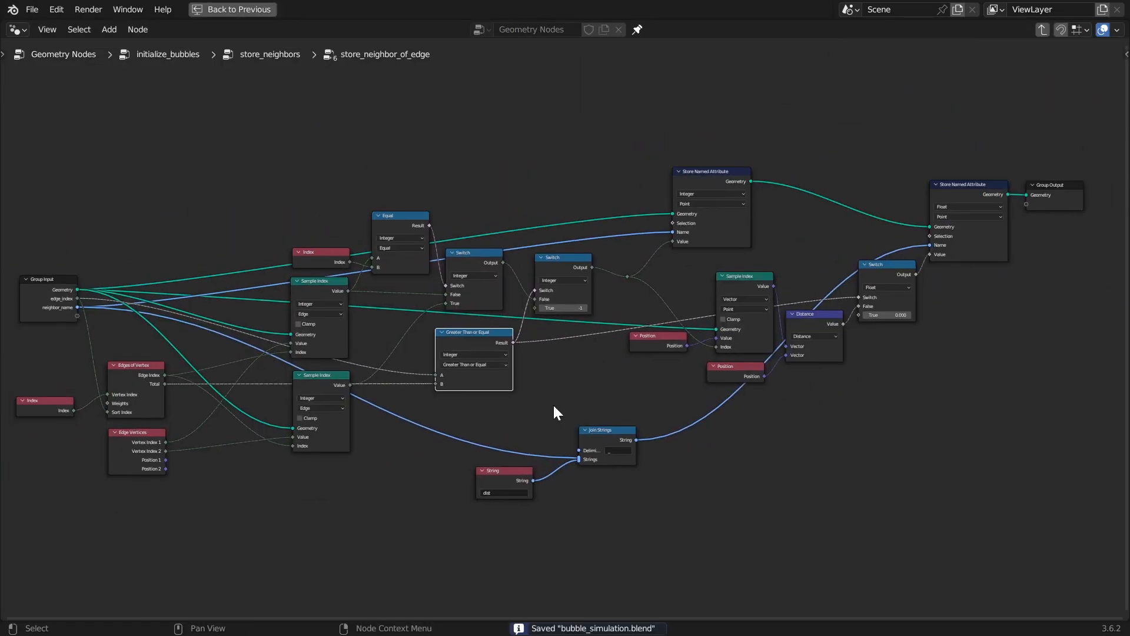
# - Examine the integer Store Named Attribute node and trace its Name input back to neighbor_name on the Group Input
pyautogui.scroll(2, 555, 406)
pyautogui.moveTo(761, 119); pyautogui.dragTo(763, 131)
pyautogui.scroll(-4, 753, 129)
pyautogui.moveTo(334, 158); pyautogui.dragTo(829, 137, button='middle')
pyautogui.scroll(4, 540, 241)
pyautogui.click(555, 277)
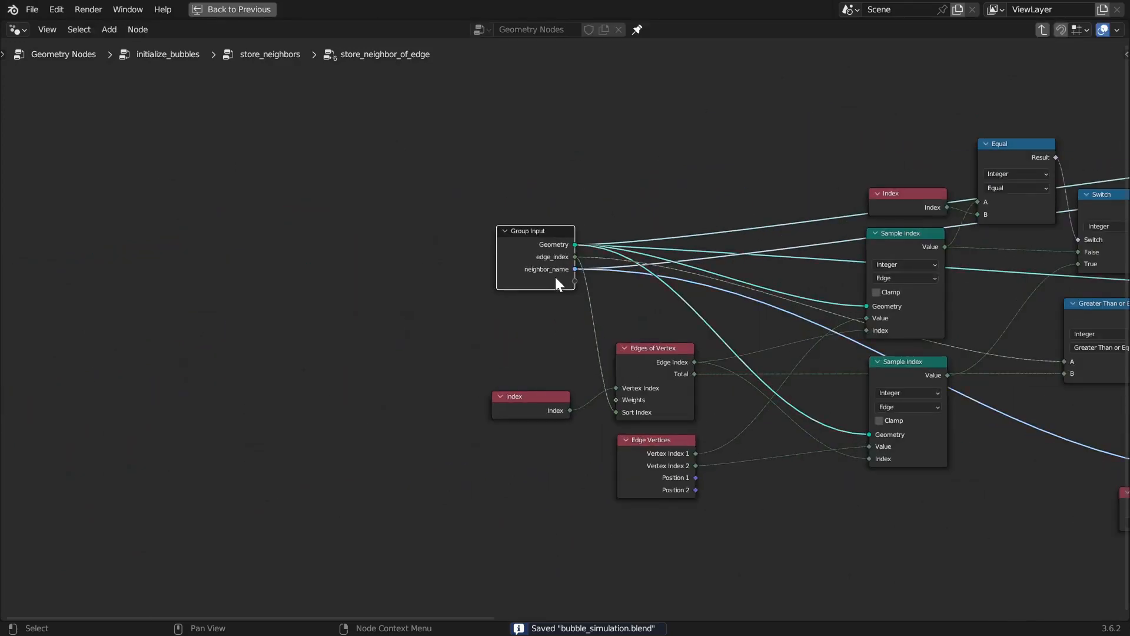
pyautogui.scroll(-3, 744, 267)
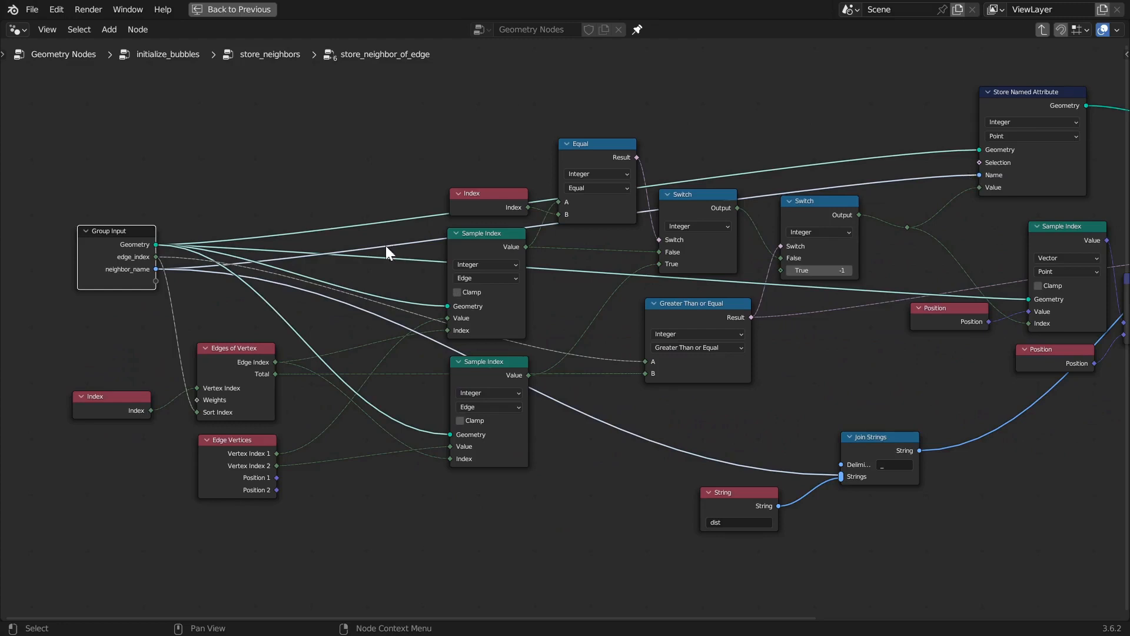
# - Check the neighbor_name values on the store_neighbor_of_edge nodes in store_neighbors, and return inside the group
pyautogui.scroll(1, 258, 269)
pyautogui.press('Tab')
pyautogui.scroll(2, 559, 329)
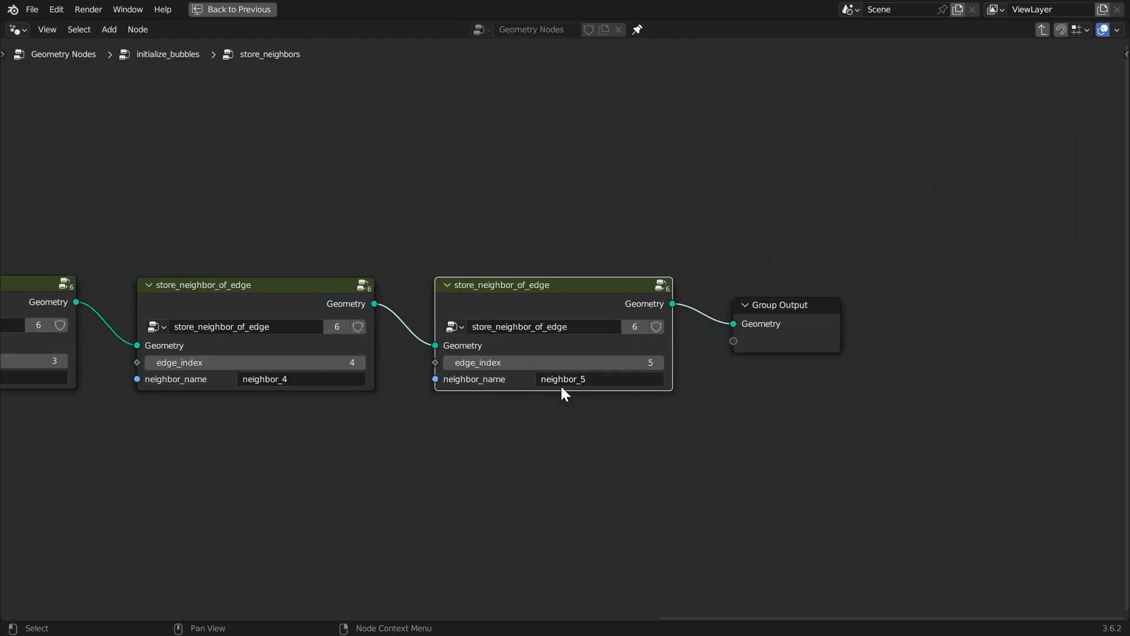
pyautogui.press('Tab')
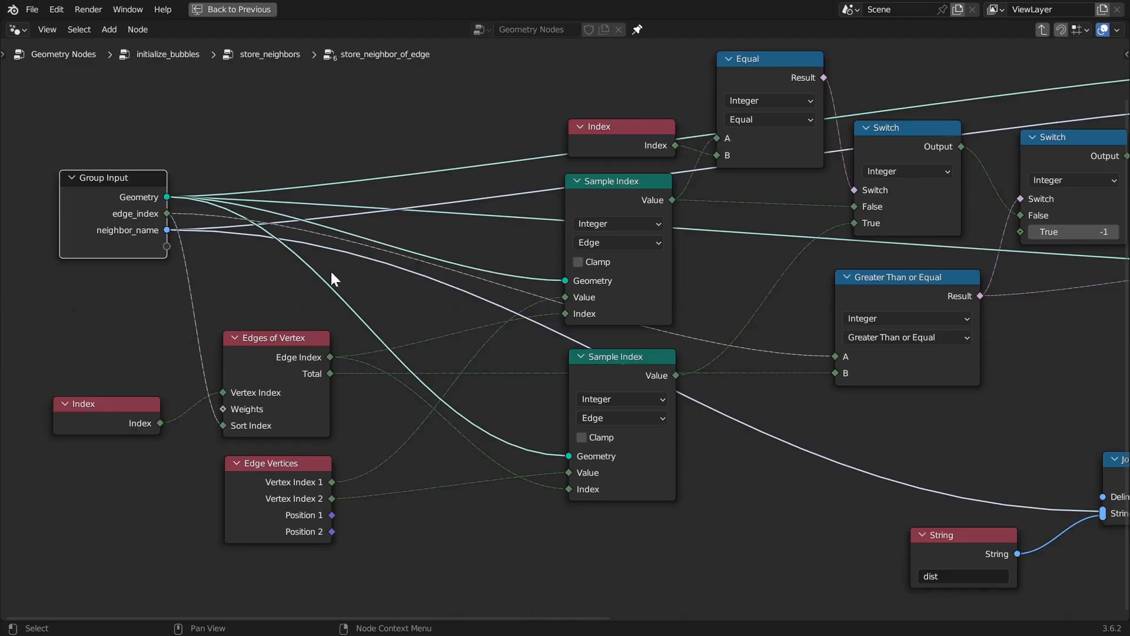
pyautogui.scroll(-2, 680, 387)
# - Space the Group Output node slightly farther from the float Store Named Attribute node at the end of the group
pyautogui.keyDown('ctrl'); pyautogui.hscroll(8, 585, 373); pyautogui.keyUp('ctrl')
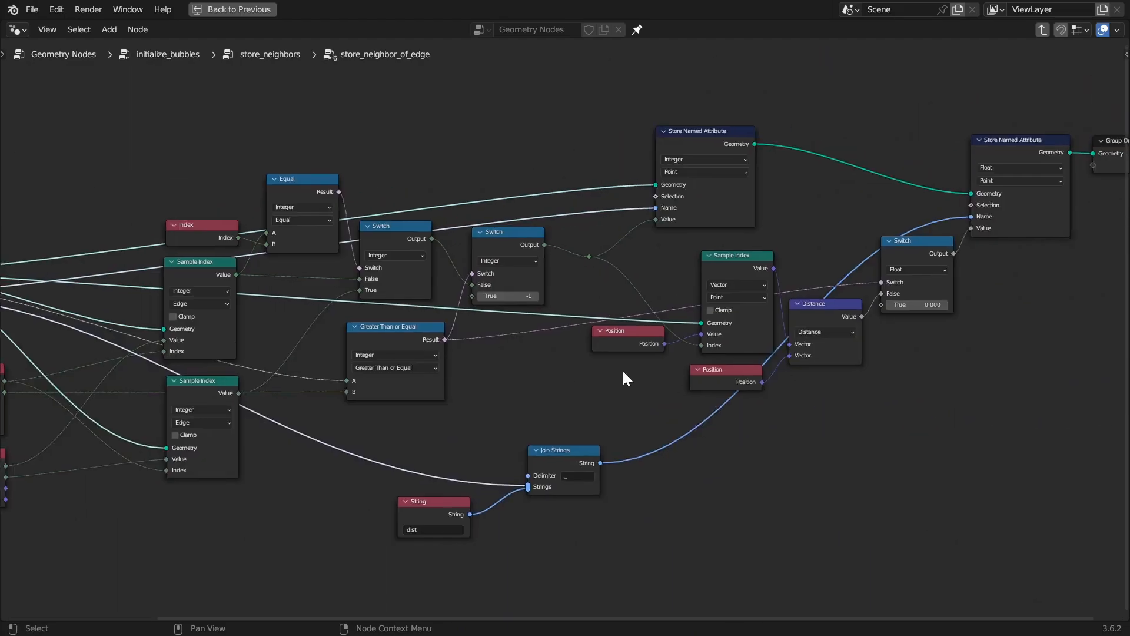
pyautogui.keyDown('ctrl'); pyautogui.hscroll(4, 942, 288); pyautogui.keyUp('ctrl')
pyautogui.scroll(2, 866, 273)
pyautogui.moveTo(921, 132); pyautogui.dragTo(908, 141)
pyautogui.moveTo(954, 229); pyautogui.dragTo(875, 235, button='middle')
pyautogui.moveTo(989, 158); pyautogui.dragTo(1018, 169)
pyautogui.moveTo(881, 153); pyautogui.dragTo(901, 147)
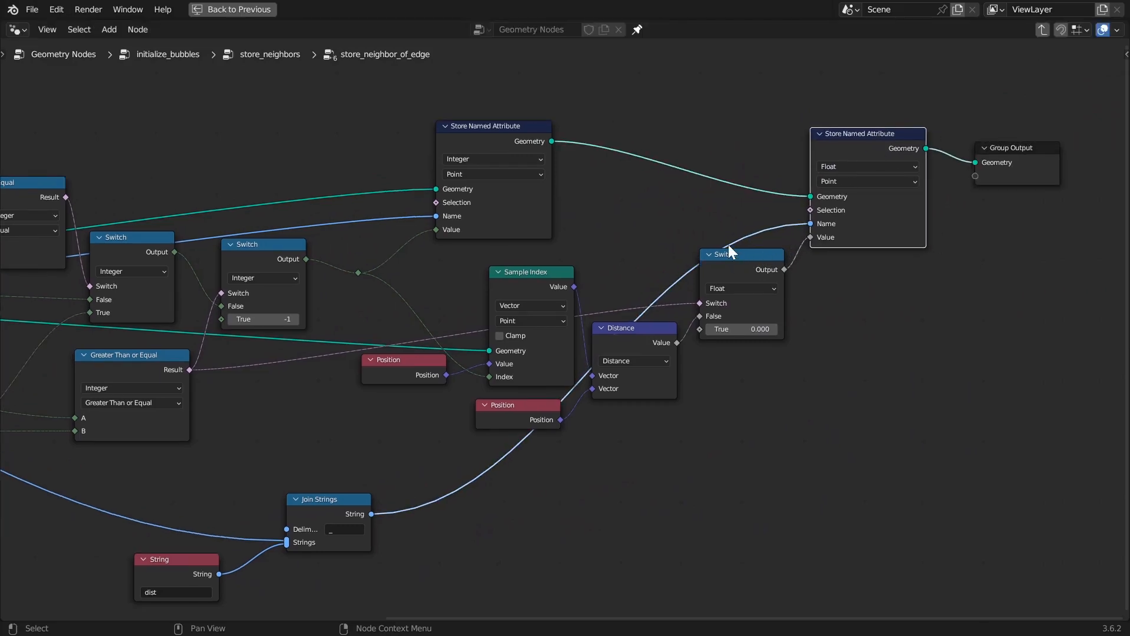
# - Trace the float Store Named Attribute's Name input through Join Strings to the "dist" String and the Group Input's neighbor_name
pyautogui.moveTo(722, 232); pyautogui.dragTo(790, 203, button='middle')
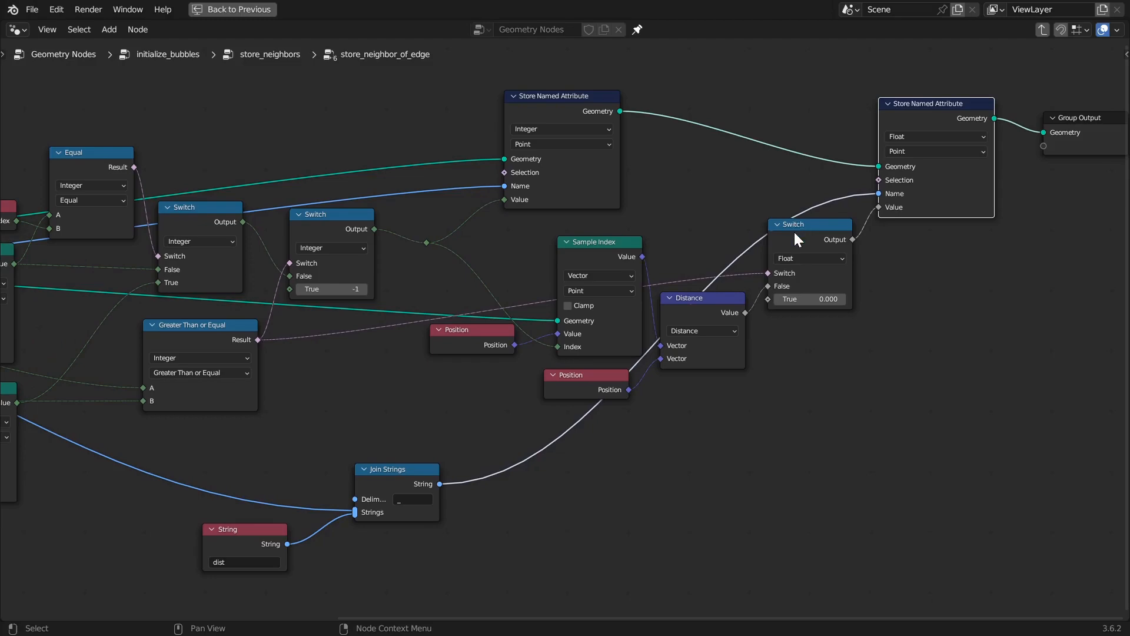
pyautogui.scroll(1, 797, 460)
pyautogui.moveTo(798, 459); pyautogui.dragTo(848, 391, button='middle')
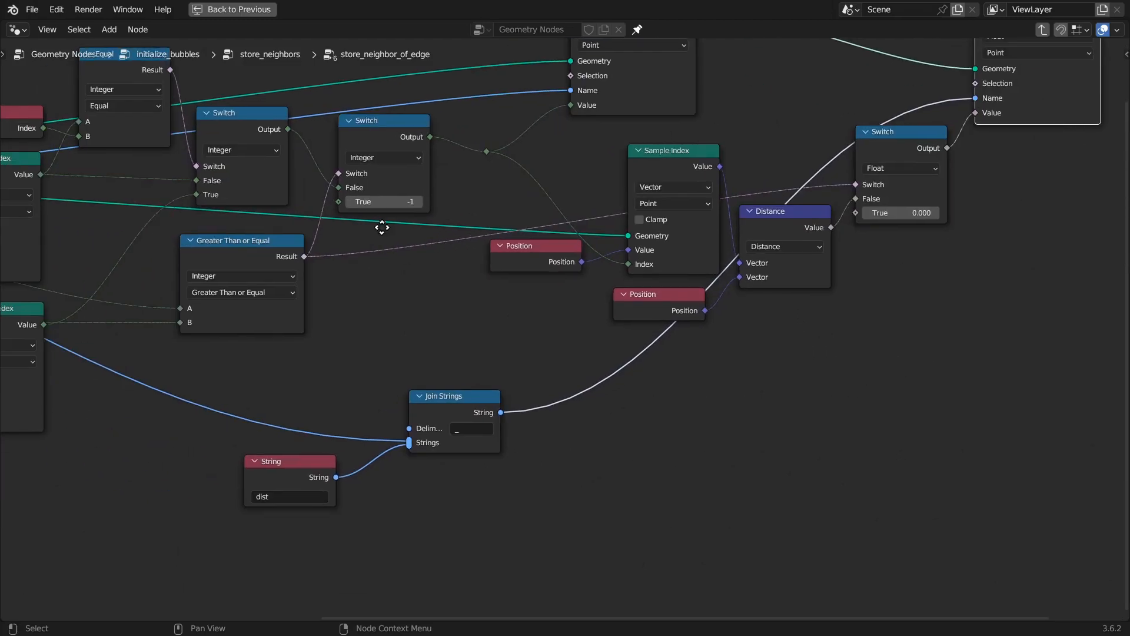
pyautogui.moveTo(251, 468); pyautogui.dragTo(393, 411, button='middle')
pyautogui.moveTo(580, 341); pyautogui.dragTo(577, 332)
pyautogui.scroll(-4, 507, 335)
pyautogui.moveTo(188, 285); pyautogui.dragTo(571, 321, button='middle')
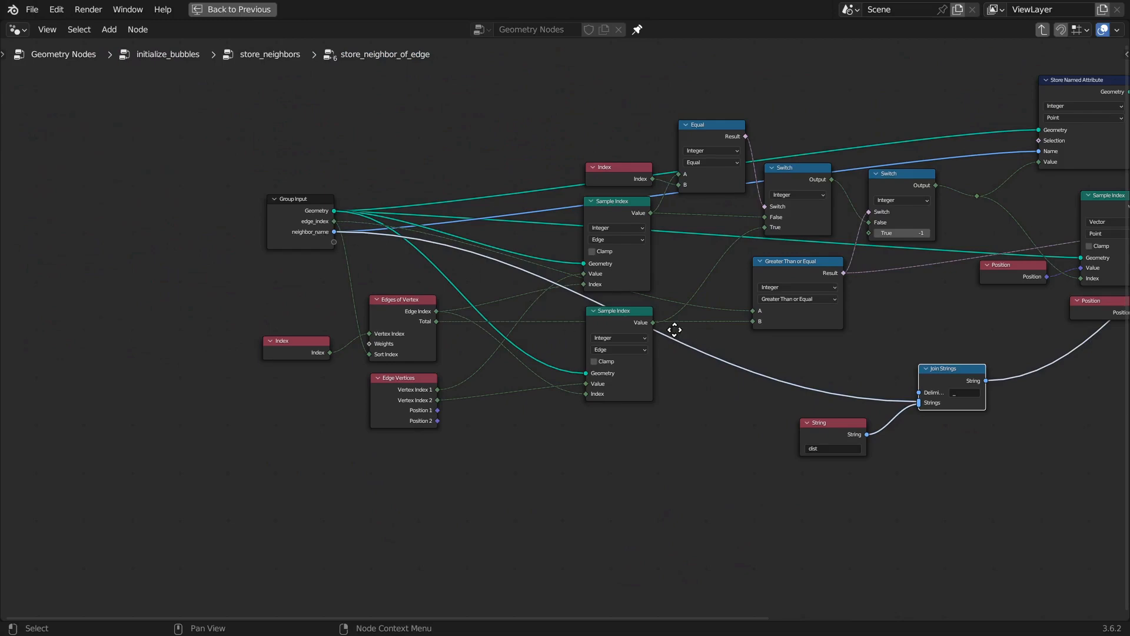
# - Move the "dist" String node slightly closer to the Join Strings node and check its underscore delimiter
pyautogui.moveTo(324, 254); pyautogui.dragTo(46, 209, button='middle')
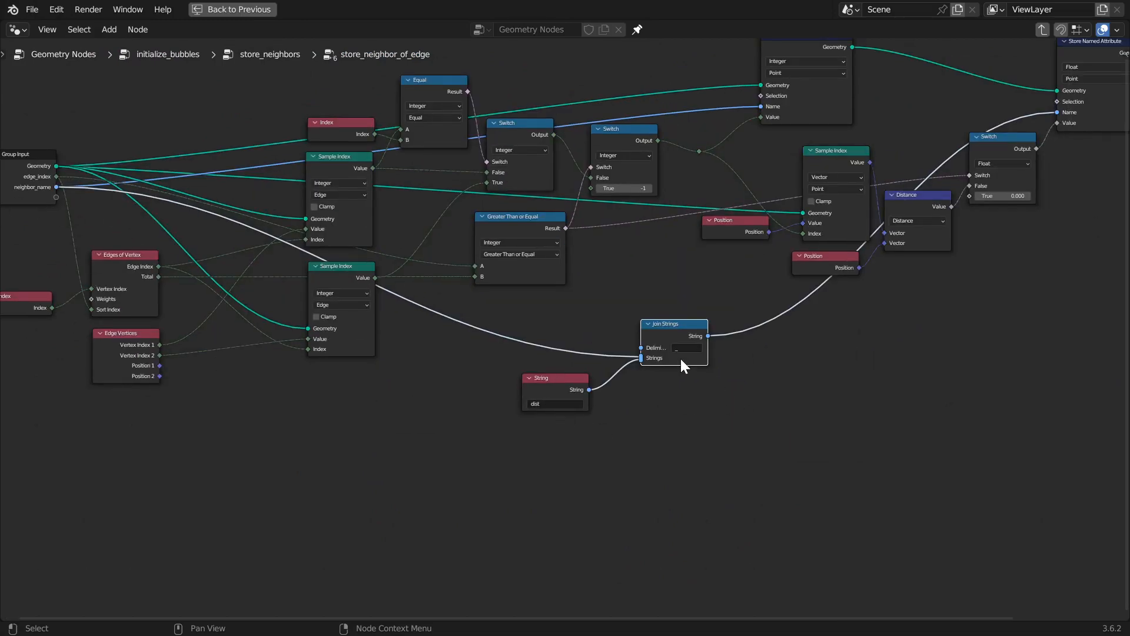
pyautogui.scroll(1, 593, 361)
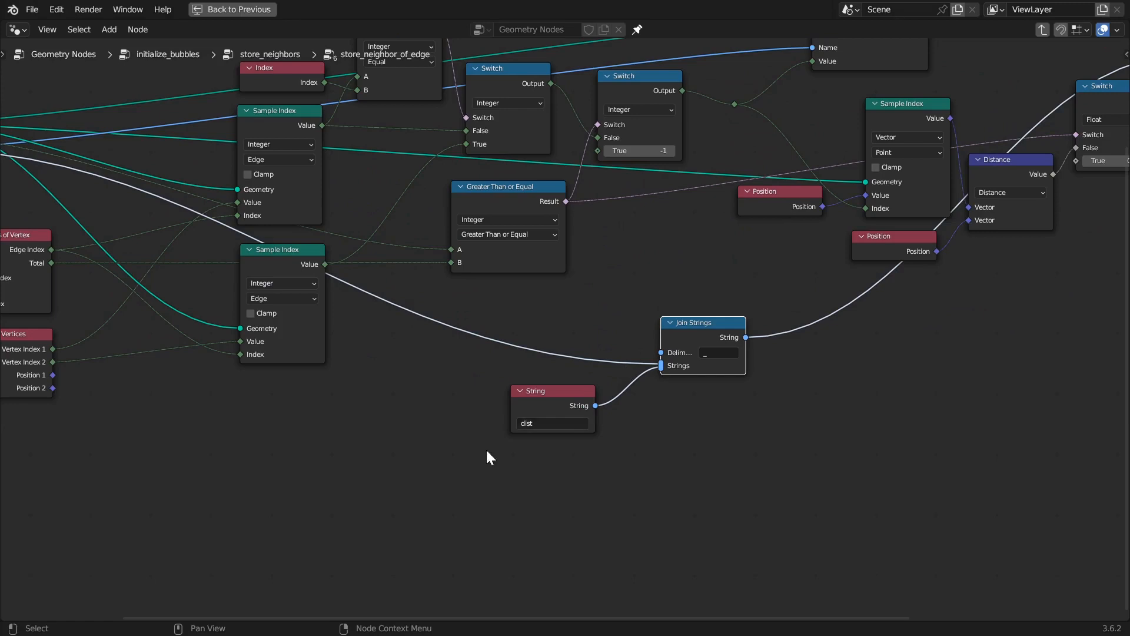
pyautogui.moveTo(559, 392); pyautogui.dragTo(573, 384)
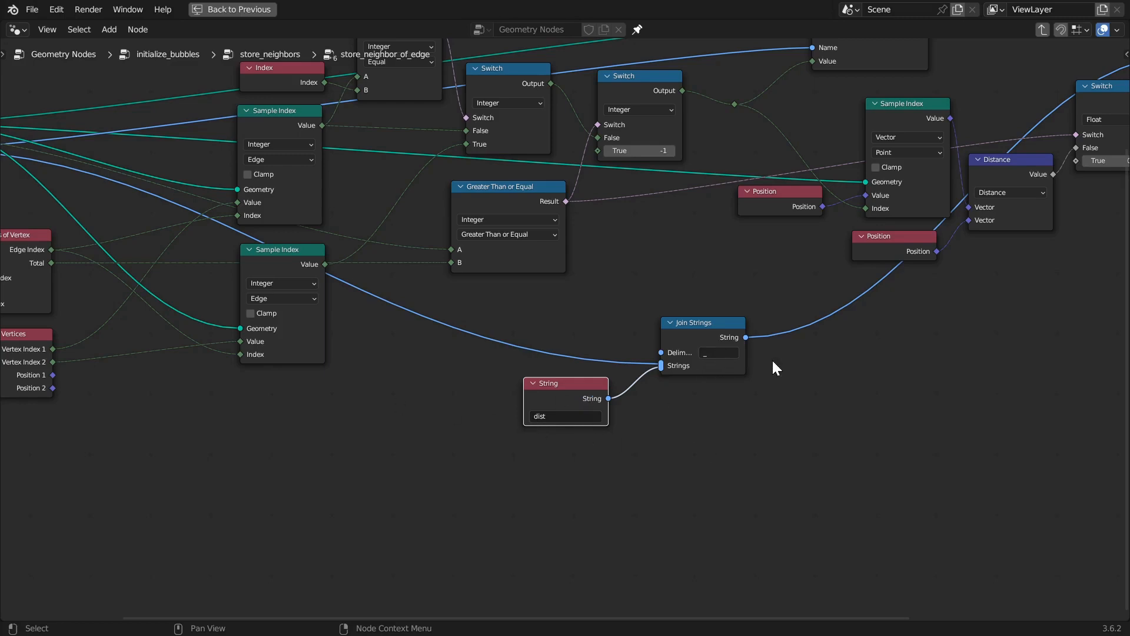
pyautogui.scroll(2, 771, 368)
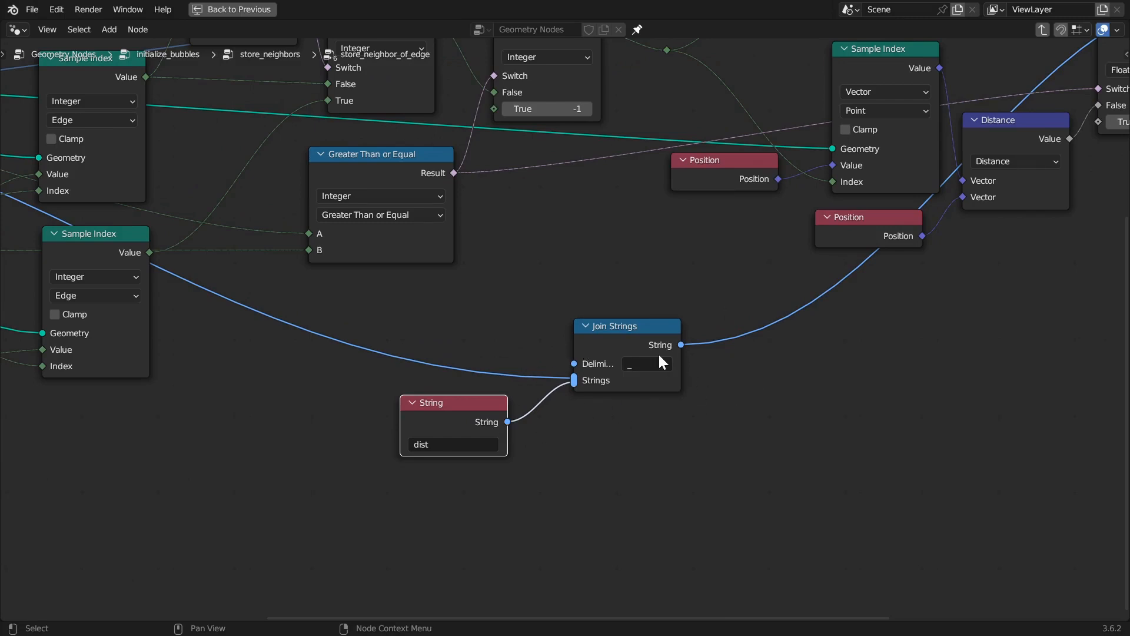
pyautogui.scroll(-2, 659, 357)
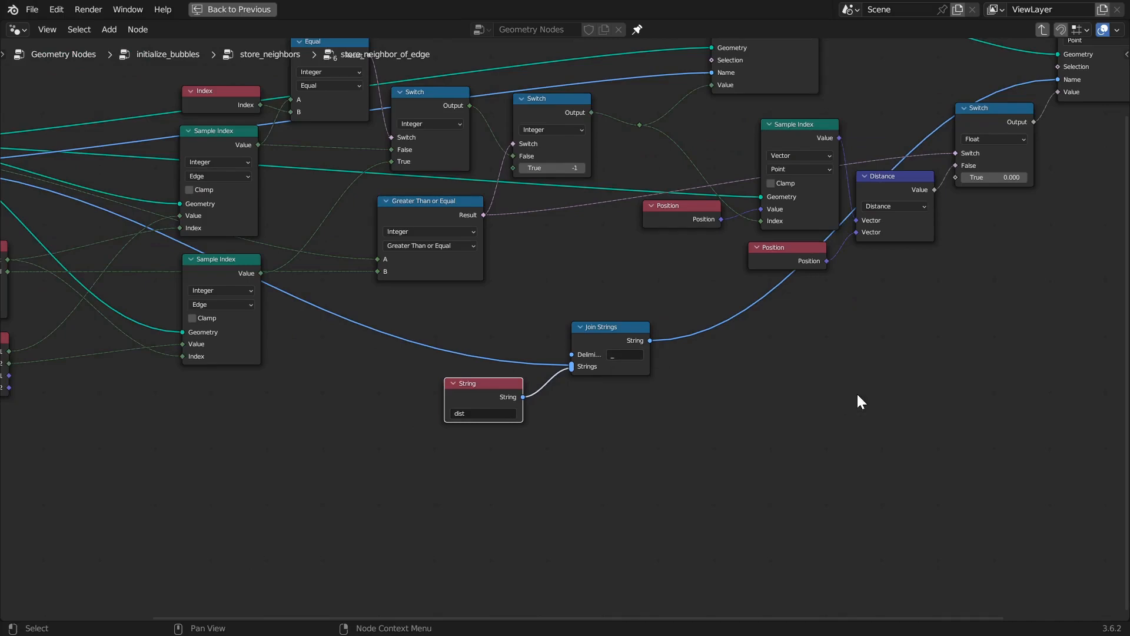
pyautogui.moveTo(956, 239); pyautogui.dragTo(737, 294, button='middle')
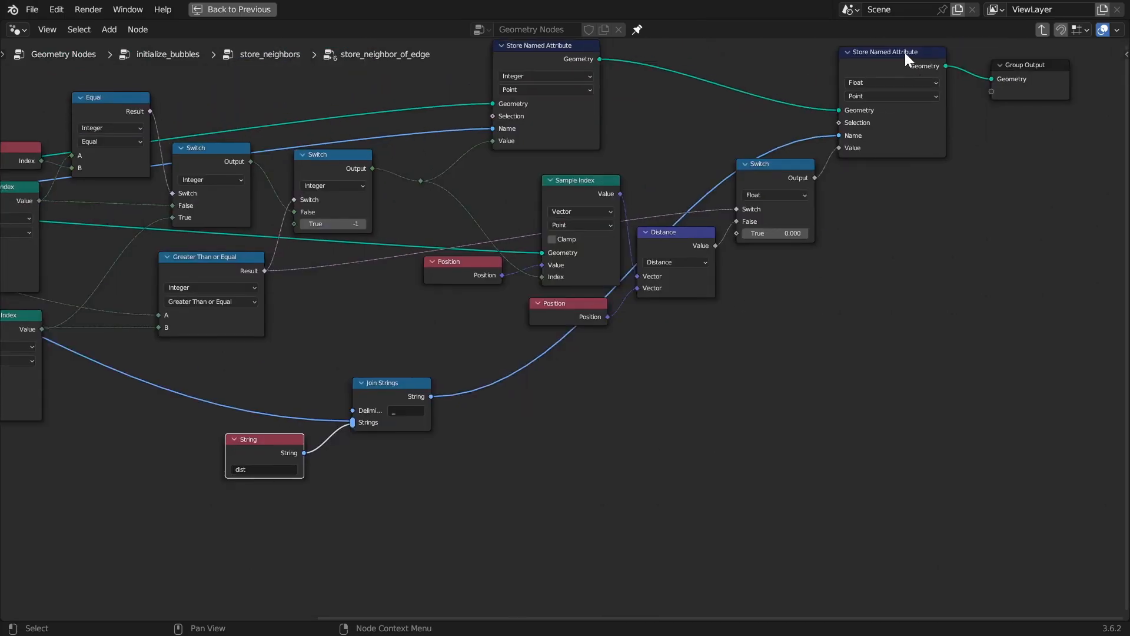
# - Shift the vector Sample Index and the Position node feeding it slightly away from the Distance node
pyautogui.scroll(2, 875, 300)
pyautogui.moveTo(351, 363); pyautogui.dragTo(499, 343, button='middle')
pyautogui.moveTo(499, 343); pyautogui.dragTo(459, 364)
pyautogui.moveTo(685, 216); pyautogui.dragTo(670, 216)
pyautogui.moveTo(479, 352); pyautogui.dragTo(487, 340)
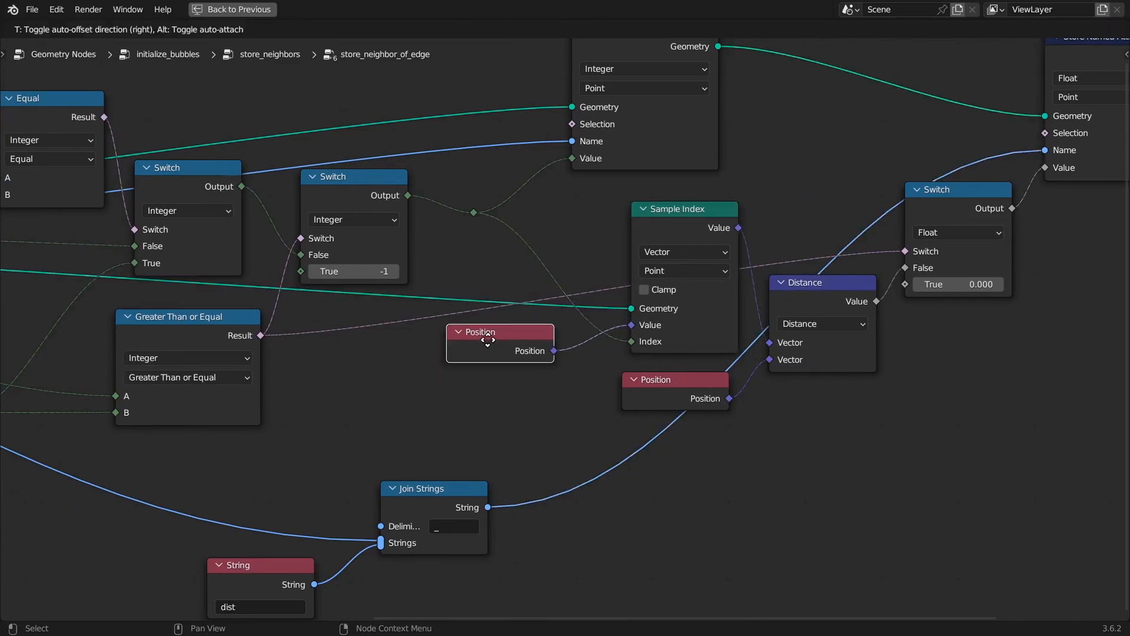
# - Trace the neighbour index back through the integer Switch nodes to the Edge Vertices and Index nodes
pyautogui.scroll(-5, 406, 347)
pyautogui.scroll(4, 430, 359)
pyautogui.scroll(-5, 431, 362)
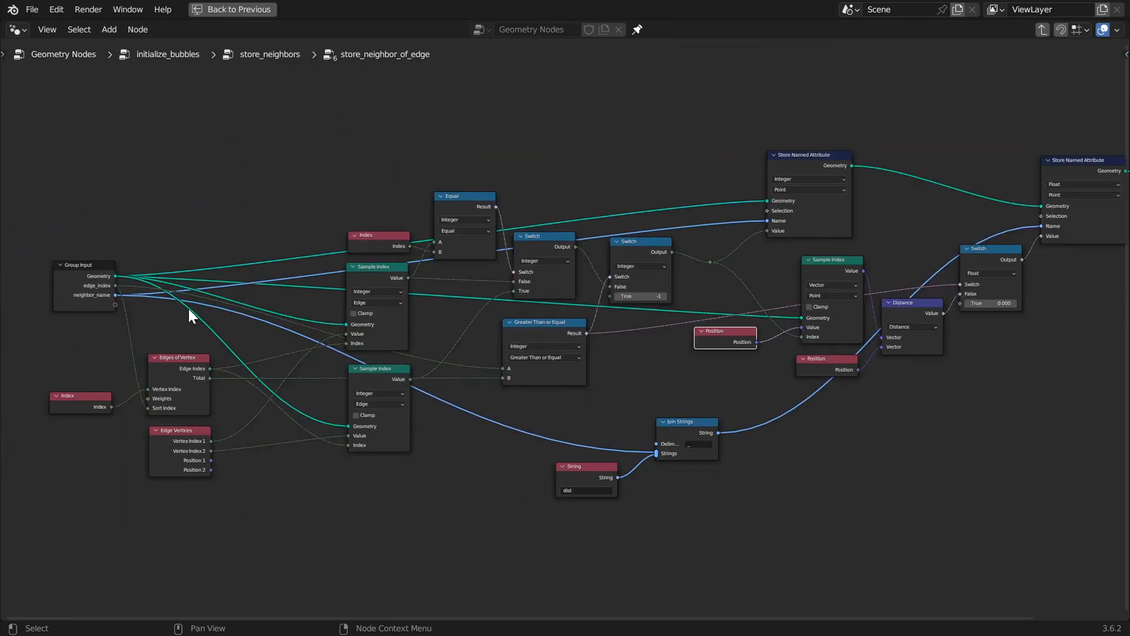
pyautogui.scroll(4, 664, 269)
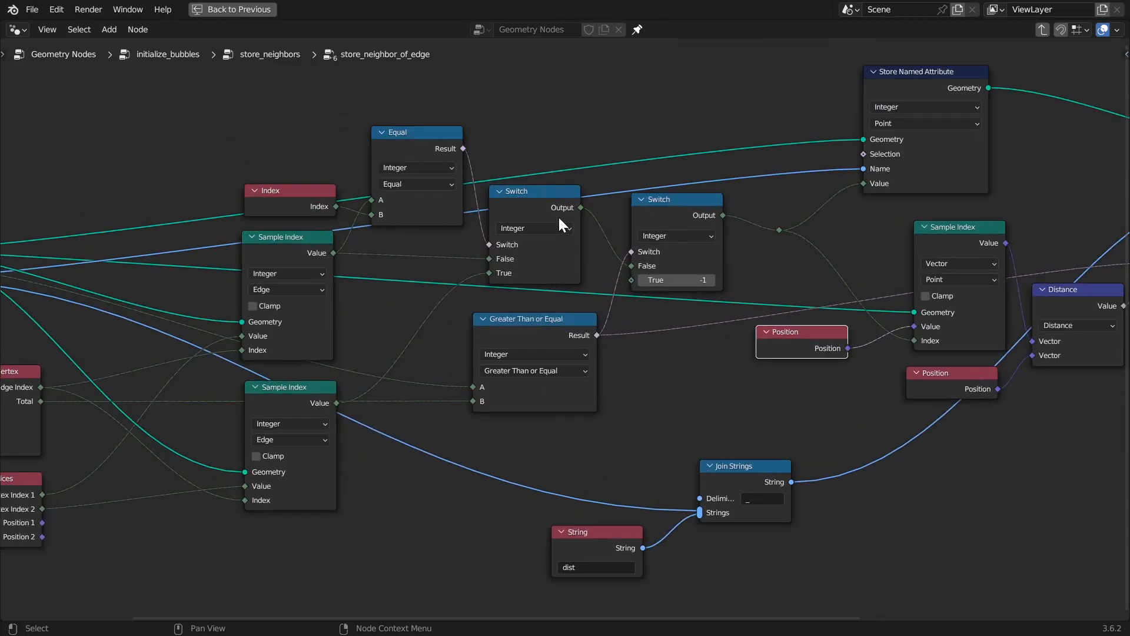
pyautogui.moveTo(316, 361); pyautogui.dragTo(800, 133, button='middle')
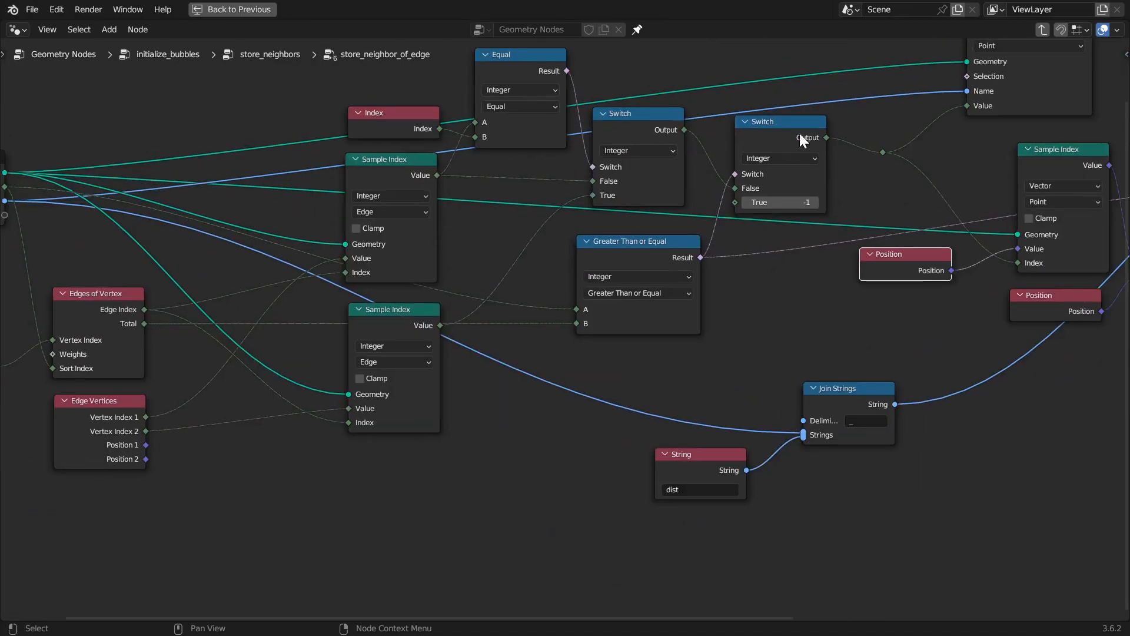
pyautogui.moveTo(263, 284); pyautogui.dragTo(415, 303, button='middle')
pyautogui.click(246, 448)
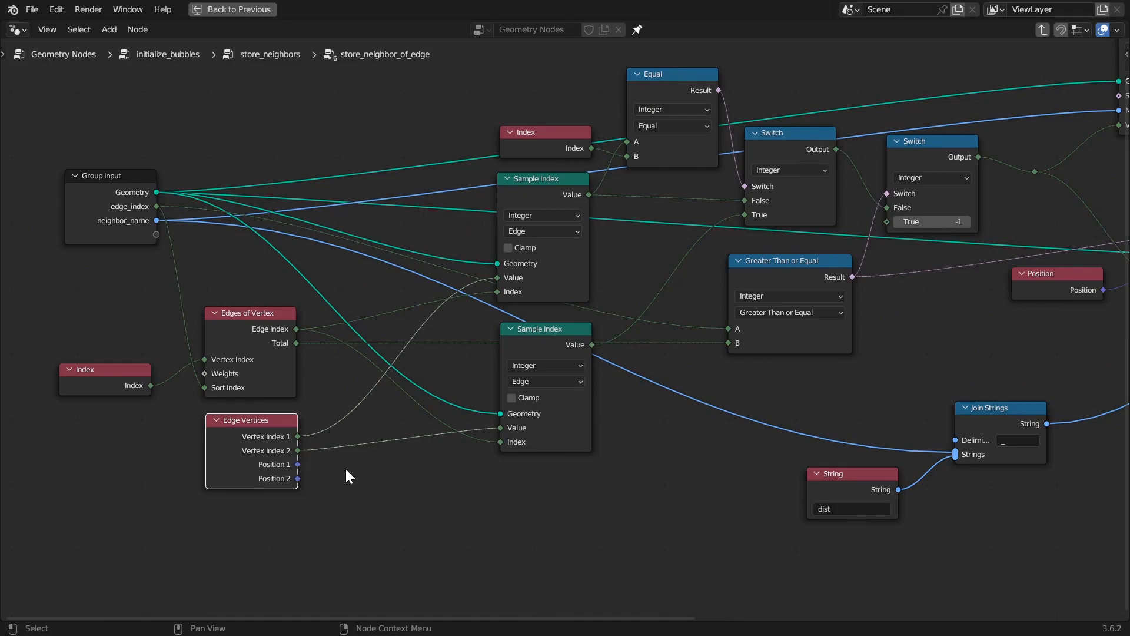
pyautogui.click(556, 137)
# - Examine how the vector Sample Index reads Position at the neighbour index coming from the integer Switch
pyautogui.scroll(-4, 833, 384)
pyautogui.moveTo(833, 385); pyautogui.dragTo(583, 343, button='middle')
pyautogui.moveTo(781, 375); pyautogui.dragTo(739, 387, button='middle')
pyautogui.scroll(2, 738, 388)
pyautogui.scroll(1, 742, 344)
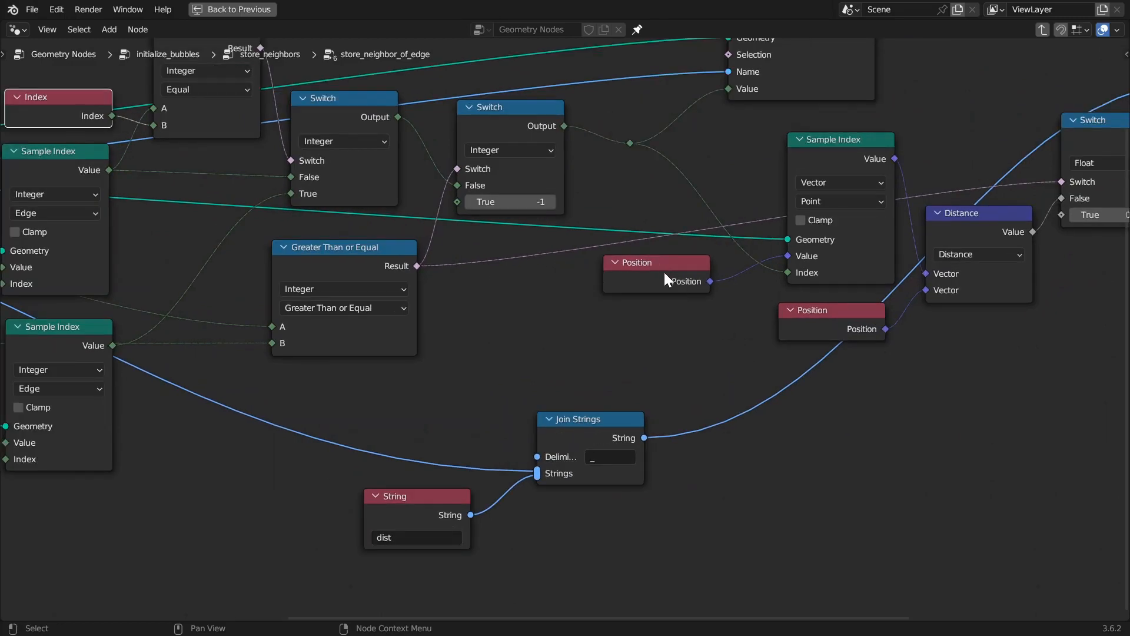
pyautogui.click(840, 158)
pyautogui.scroll(1, 941, 126)
pyautogui.moveTo(940, 126); pyautogui.dragTo(800, 126, button='middle')
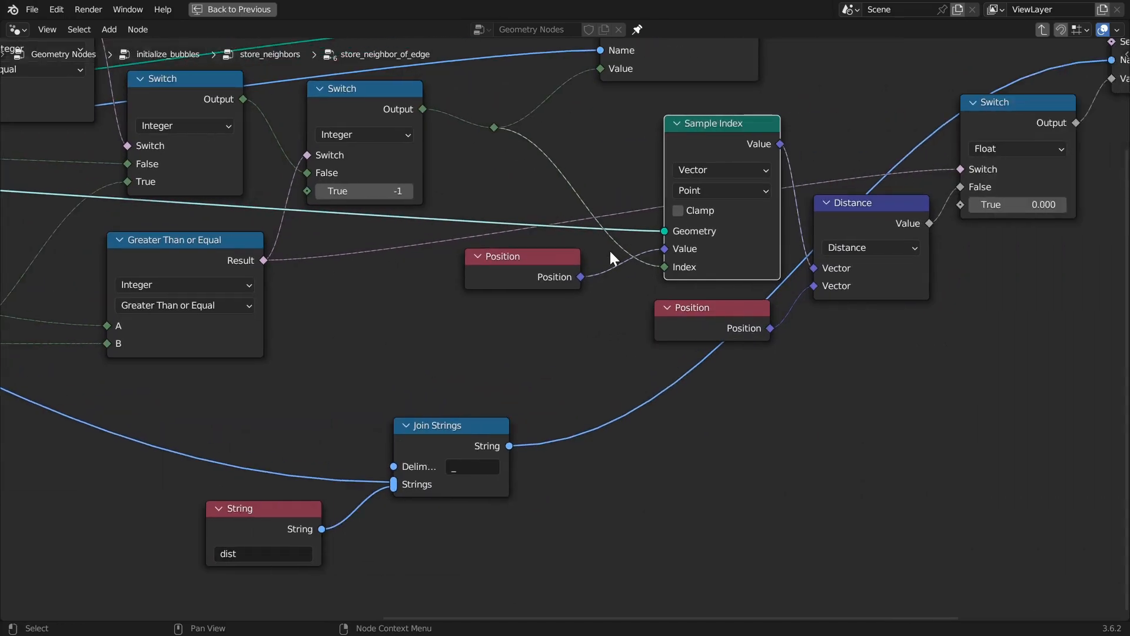
# - Move the Position node linked directly to the Distance node slightly closer to it
pyautogui.click(711, 325)
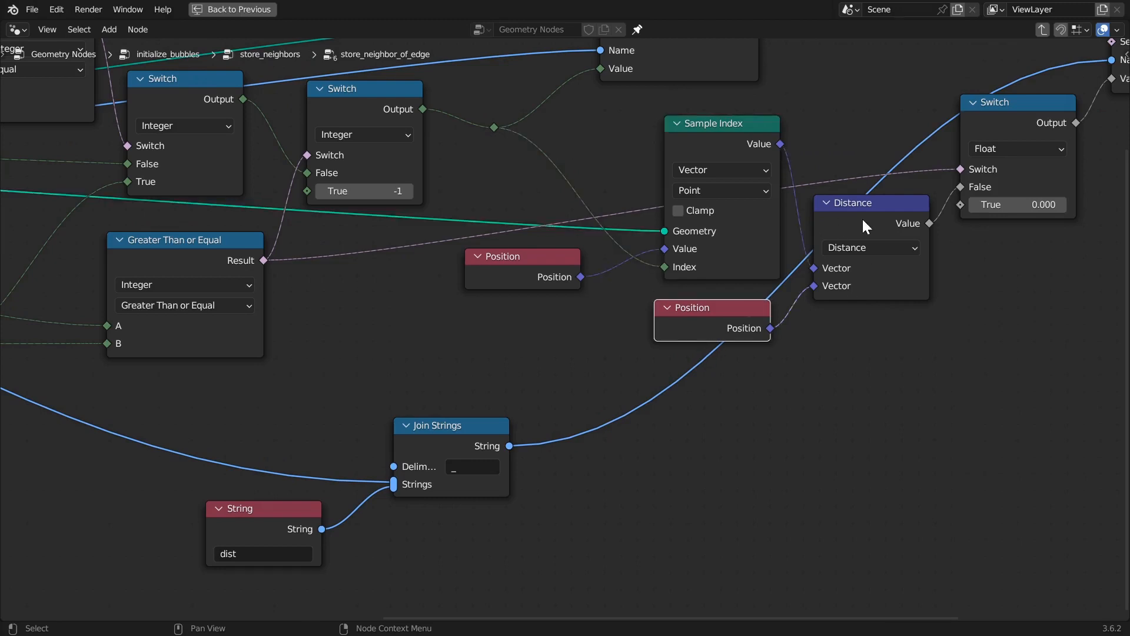
pyautogui.moveTo(726, 314); pyautogui.dragTo(735, 317)
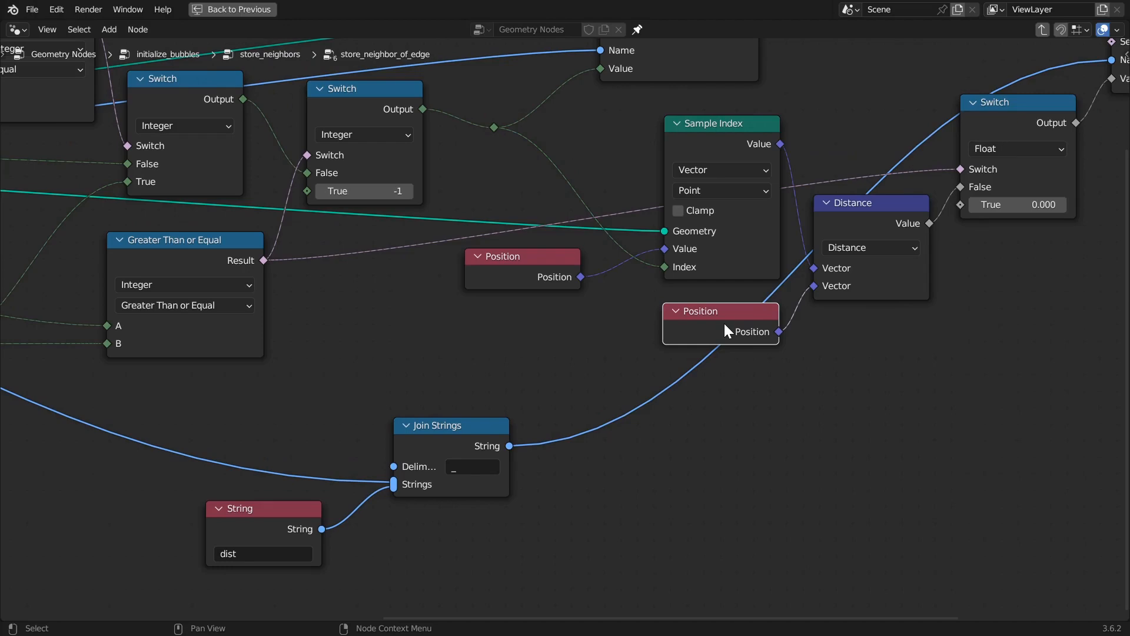
pyautogui.moveTo(962, 316); pyautogui.dragTo(764, 359, button='middle')
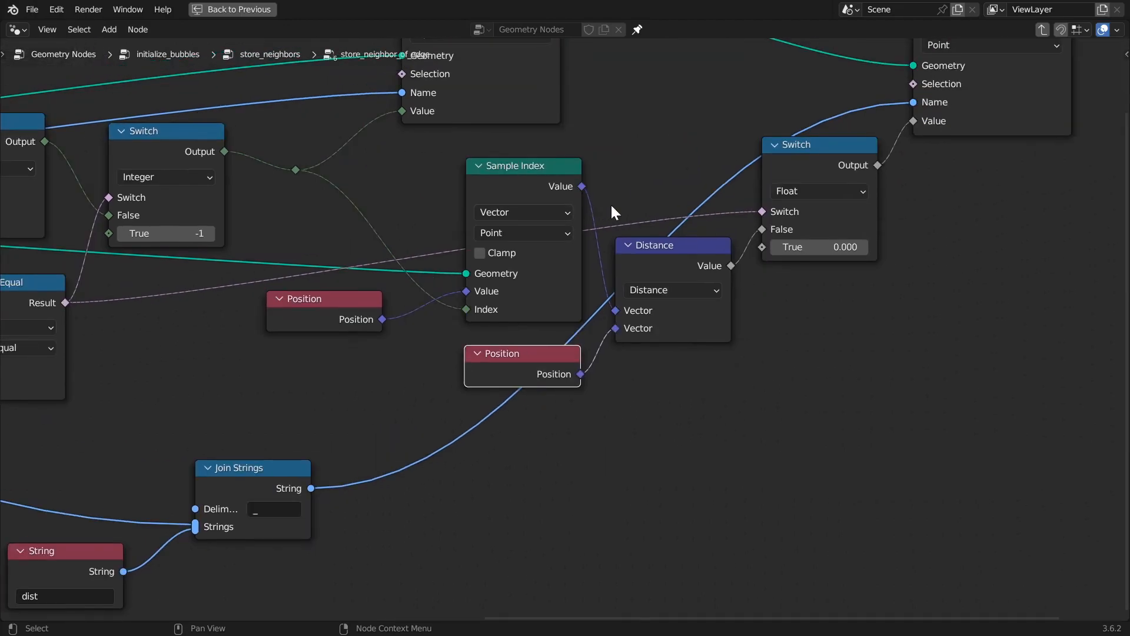
# - Examine the float Switch and trace its Switch input back to the Greater Than or Equal node
pyautogui.click(833, 158)
pyautogui.moveTo(594, 234); pyautogui.dragTo(880, 195, button='middle')
pyautogui.scroll(-1, 312, 266)
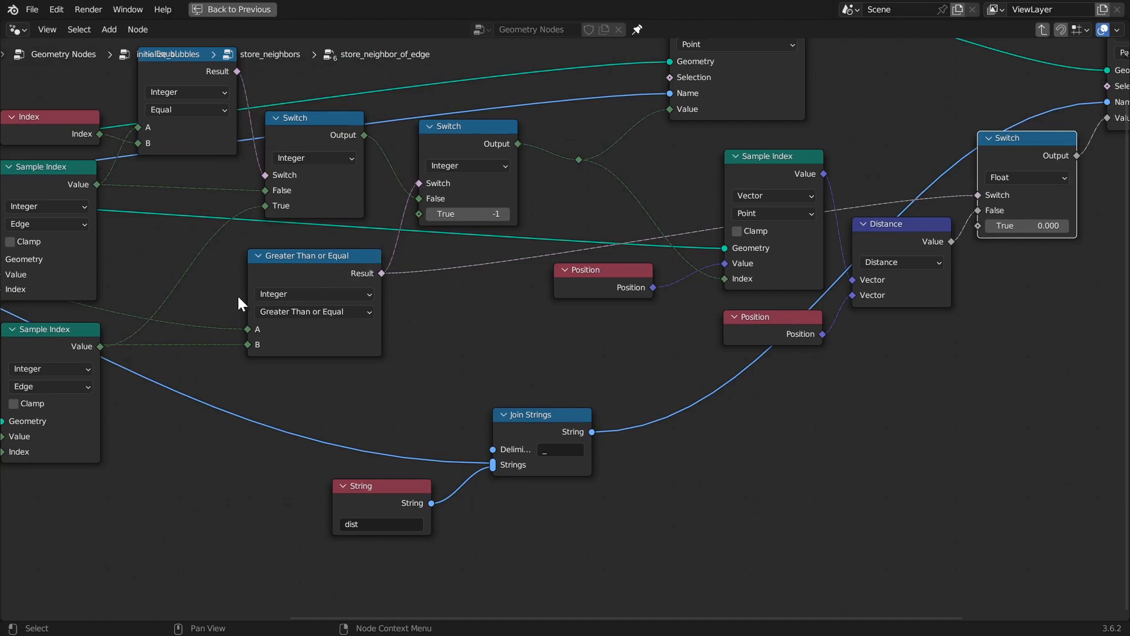
pyautogui.click(324, 271)
pyautogui.moveTo(811, 340); pyautogui.dragTo(667, 393, button='middle')
pyautogui.click(896, 214)
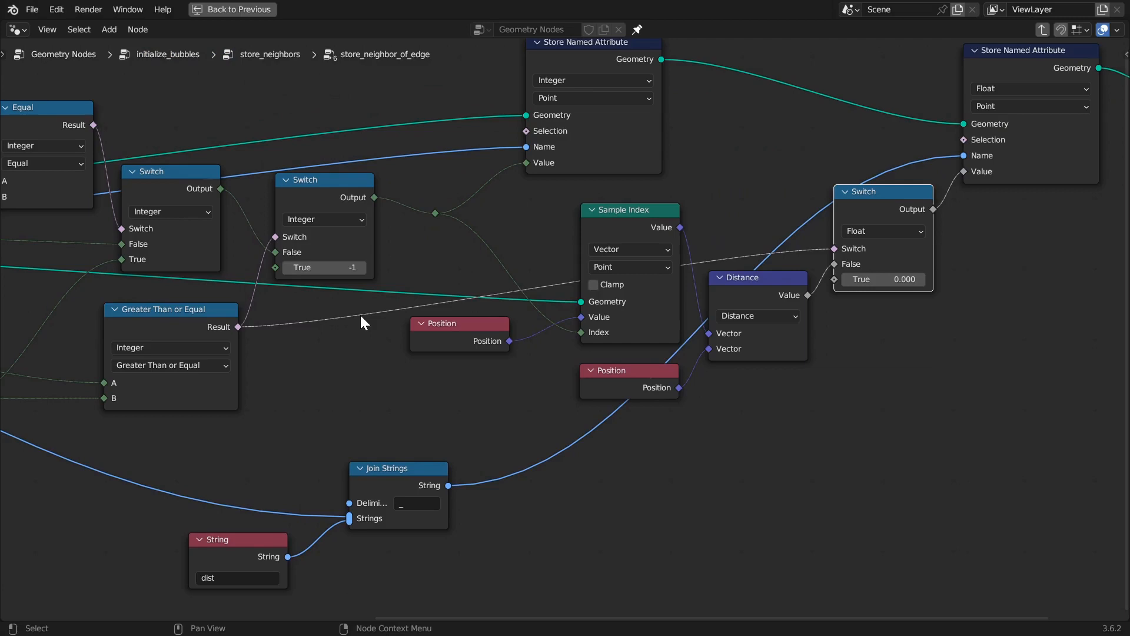
# - Review the distance chain from Sample Index and Position through Distance to the float Store Named Attribute
pyautogui.click(749, 292)
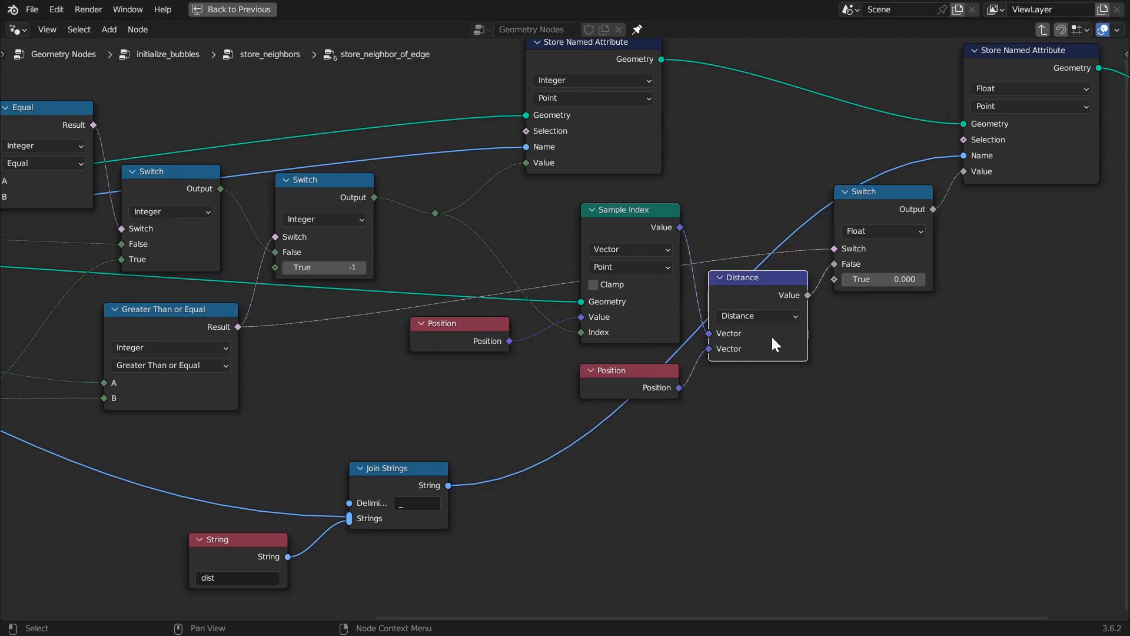
pyautogui.click(633, 210)
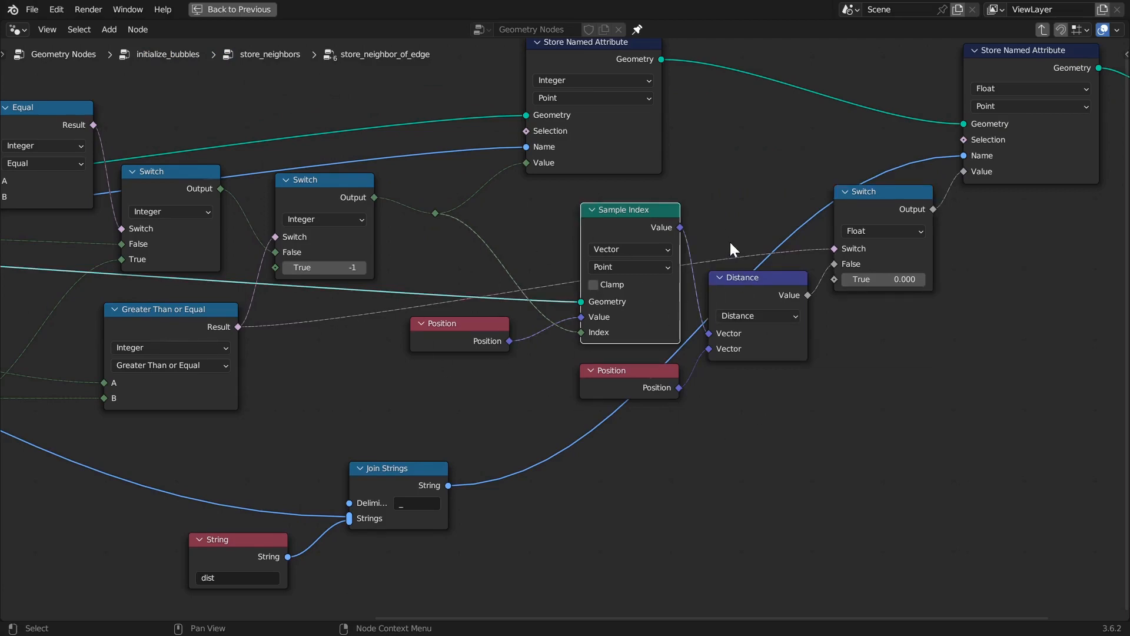
pyautogui.click(638, 385)
pyautogui.moveTo(780, 377); pyautogui.dragTo(658, 410, button='middle')
pyautogui.click(902, 80)
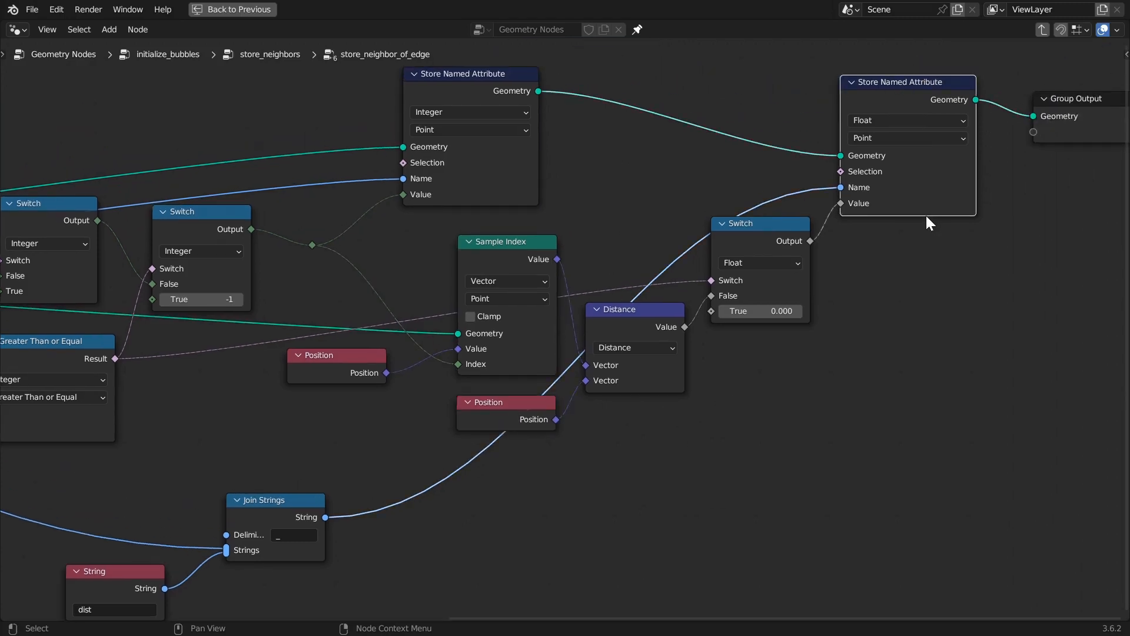
pyautogui.scroll(-2, 935, 221)
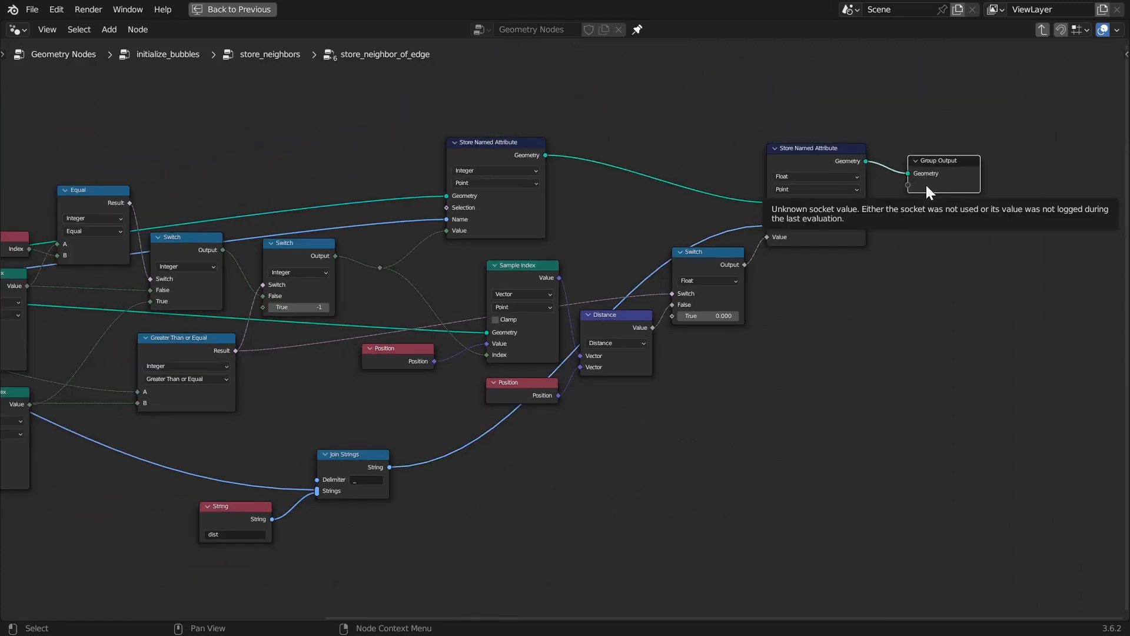
# - Return to the store_neighbors group, fit all its nodes in view, and save the file
pyautogui.press('Tab')
pyautogui.press('Home')
pyautogui.hotkey('ctrl', 's')
pyautogui.scroll(1, 673, 382)
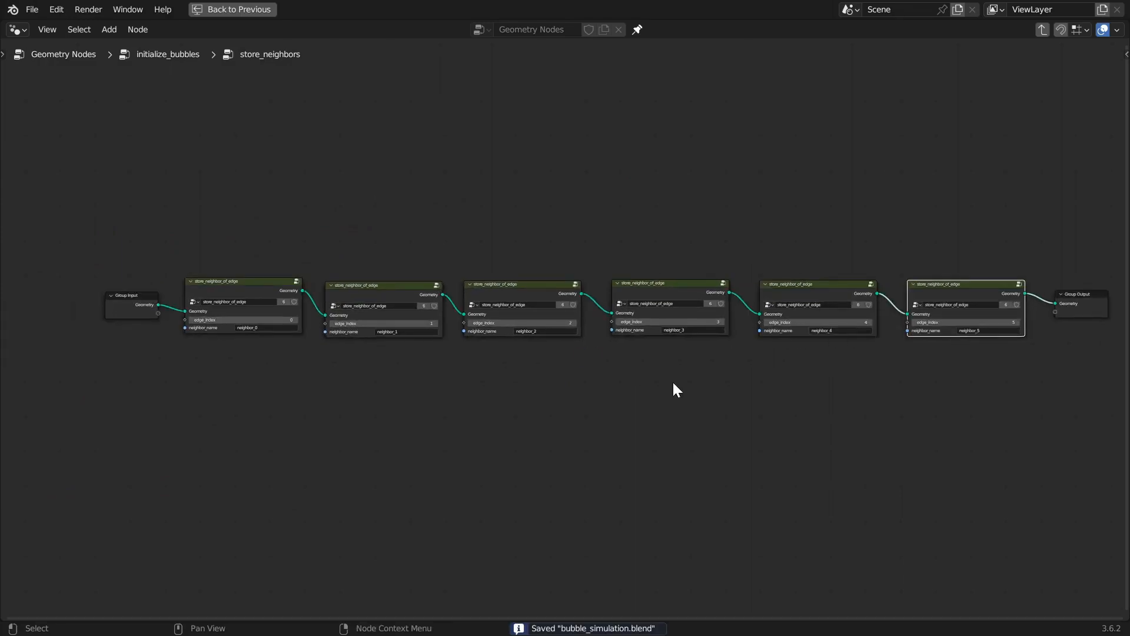
pyautogui.moveTo(823, 377); pyautogui.dragTo(781, 377, button='middle')
pyautogui.scroll(1, 783, 383)
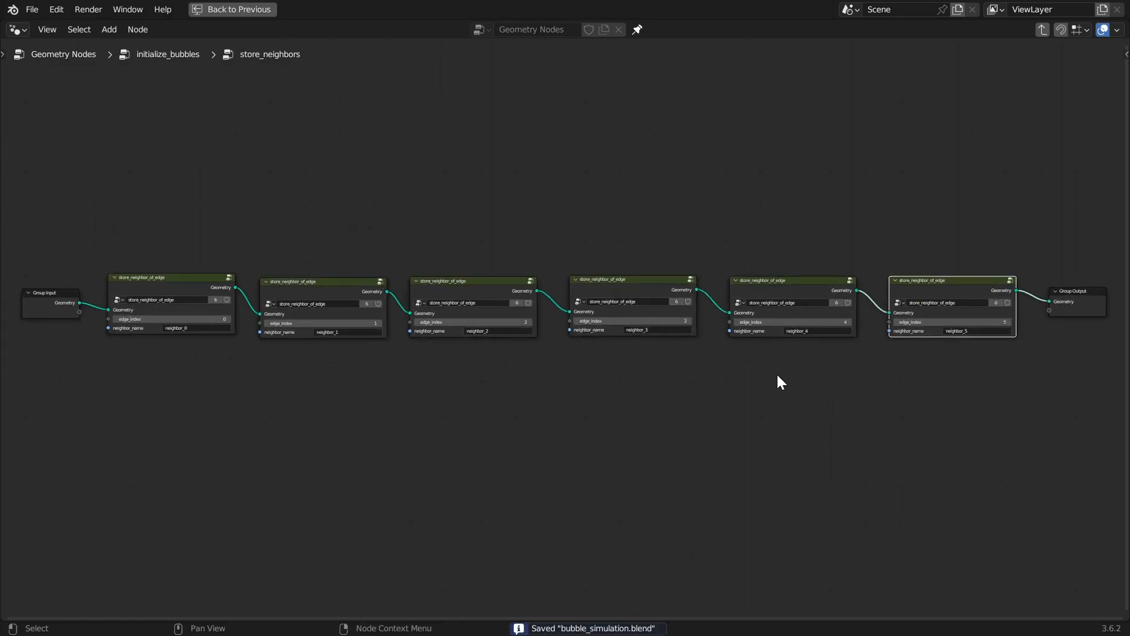
# - Leave the store_neighbors and initialize_bubbles groups to return to the top-level Geometry Nodes tree
pyautogui.click(1085, 296)
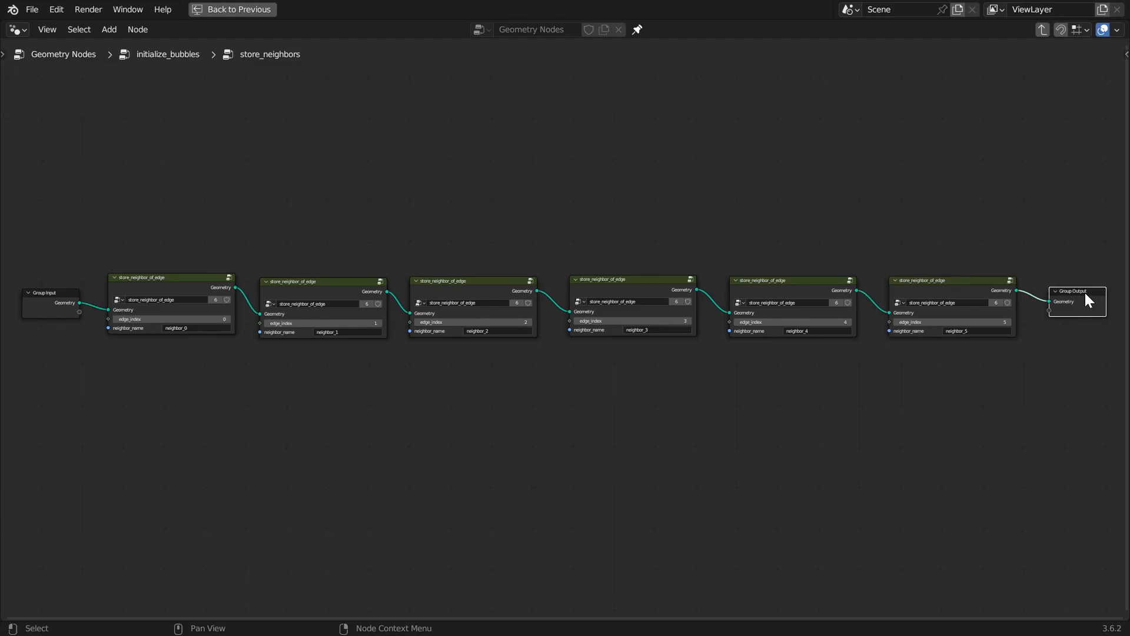
pyautogui.press('Tab')
pyautogui.scroll(-4, 757, 410)
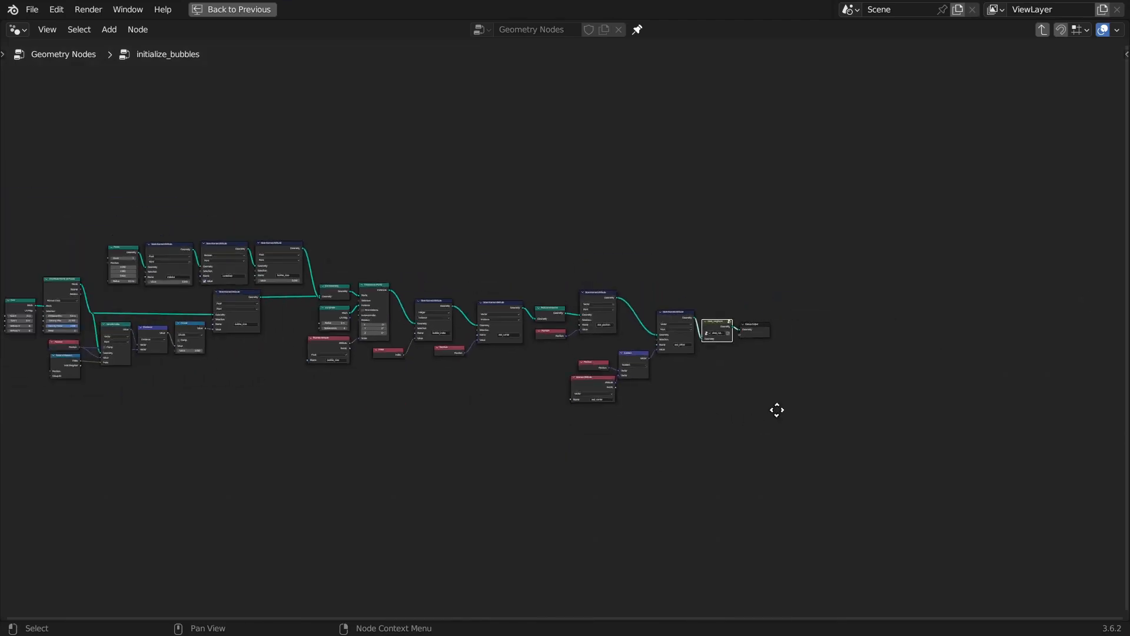
pyautogui.click(807, 330)
pyautogui.press('Tab')
pyautogui.scroll(7, 579, 407)
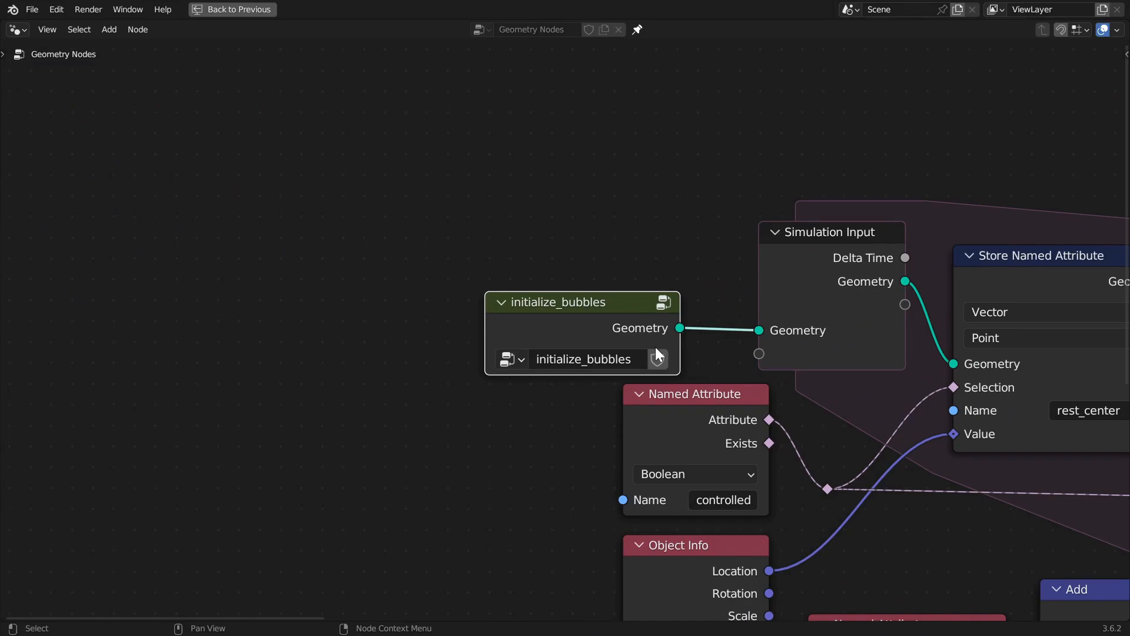
# - Examine the simulation zone from the Simulation Input fed by initialize_bubbles to the Simulation Output
pyautogui.scroll(-1, 731, 270)
pyautogui.click(772, 330)
pyautogui.scroll(-3, 765, 342)
pyautogui.moveTo(715, 398); pyautogui.dragTo(395, 344, button='middle')
pyautogui.scroll(-3, 846, 428)
pyautogui.moveTo(851, 436); pyautogui.dragTo(657, 412, button='middle')
pyautogui.click(898, 318)
pyautogui.click(276, 233)
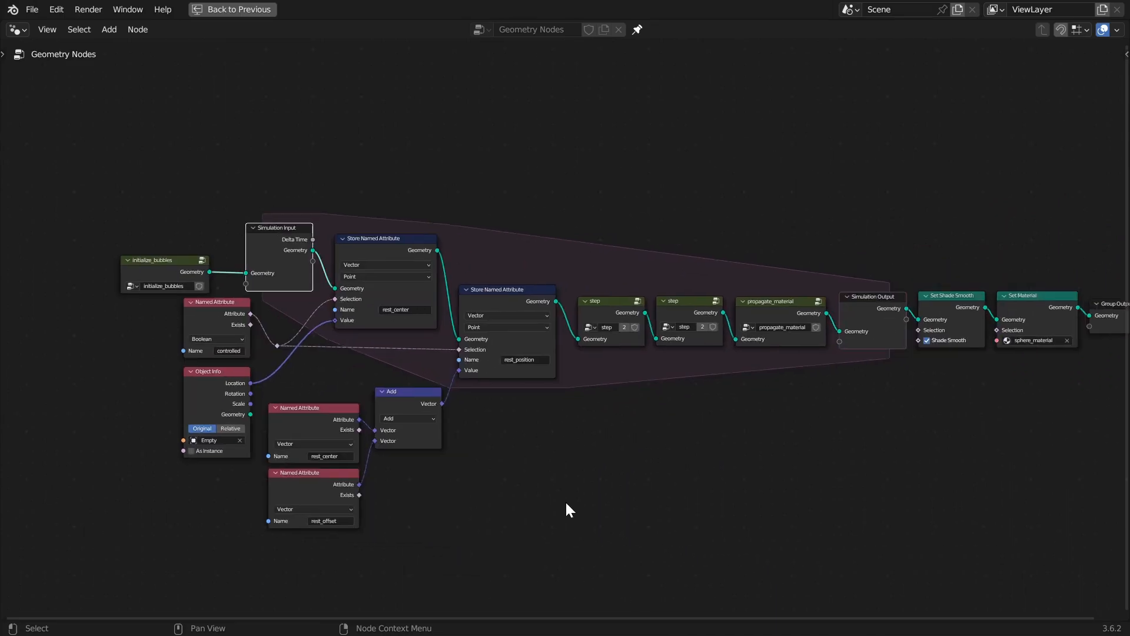
# - Examine the rest_center and rest_position Store Named Attribute nodes and the "controlled" attribute driving their Selection
pyautogui.scroll(-1, 565, 500)
pyautogui.moveTo(511, 482); pyautogui.dragTo(732, 478, button='middle')
pyautogui.scroll(2, 732, 477)
pyautogui.scroll(2, 733, 475)
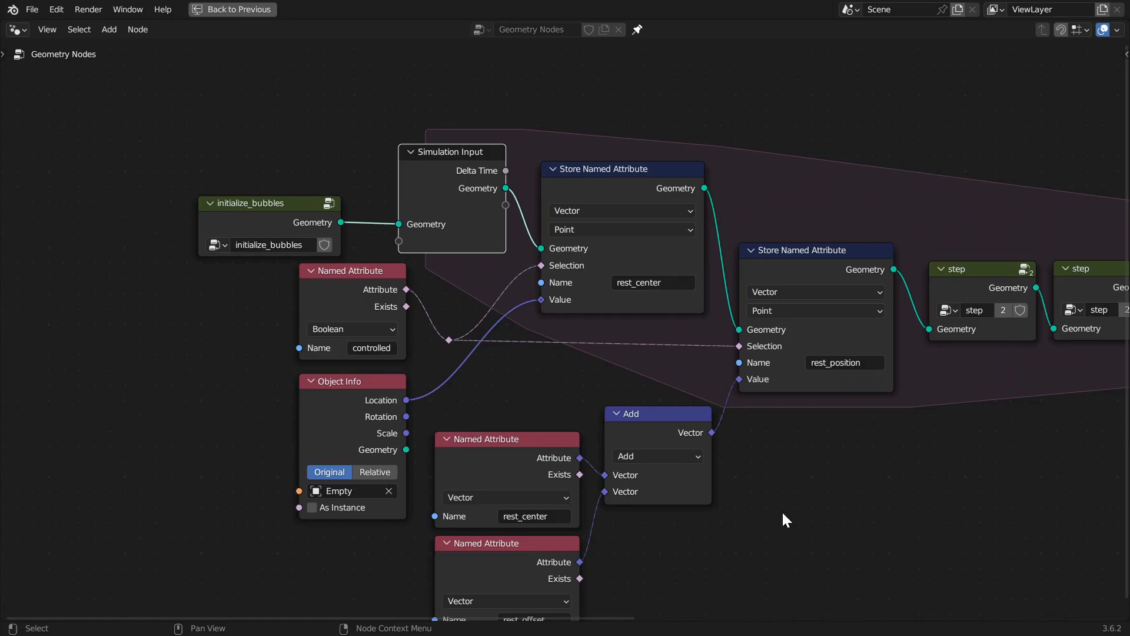
pyautogui.moveTo(782, 510); pyautogui.dragTo(768, 432, button='middle')
pyautogui.click(633, 98)
pyautogui.click(748, 185)
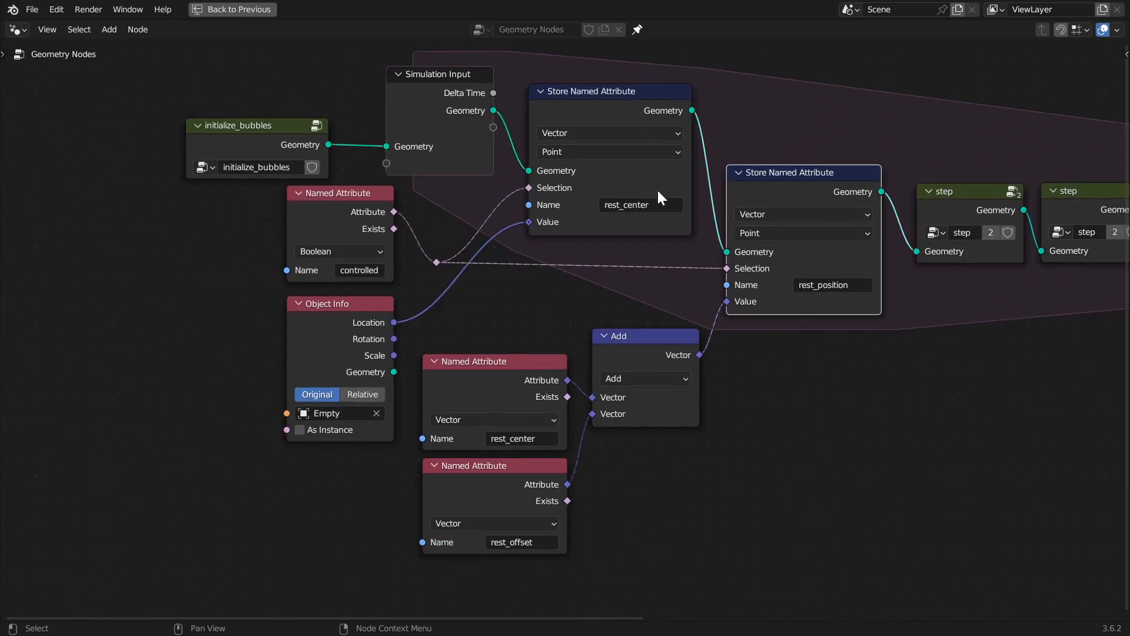
pyautogui.click(323, 207)
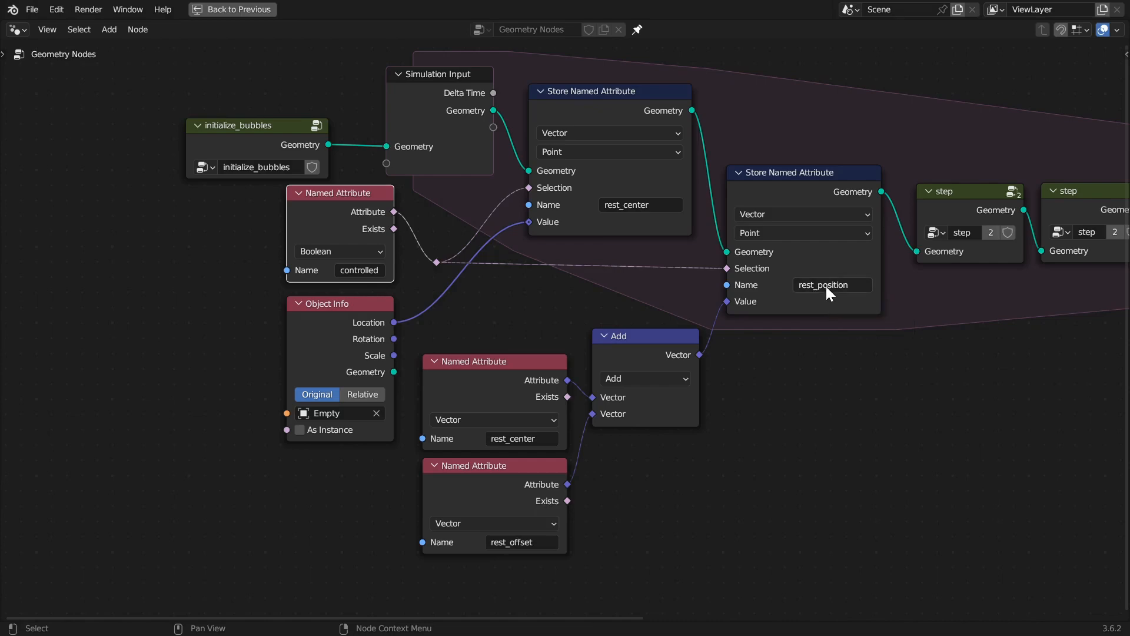
# - Open the first step group and survey its node chain from Group Input through collide_others
pyautogui.moveTo(823, 360); pyautogui.dragTo(658, 363, button='middle')
pyautogui.scroll(-4, 659, 362)
pyautogui.click(736, 238)
pyautogui.press('Tab')
pyautogui.moveTo(596, 306); pyautogui.dragTo(859, 300, button='middle')
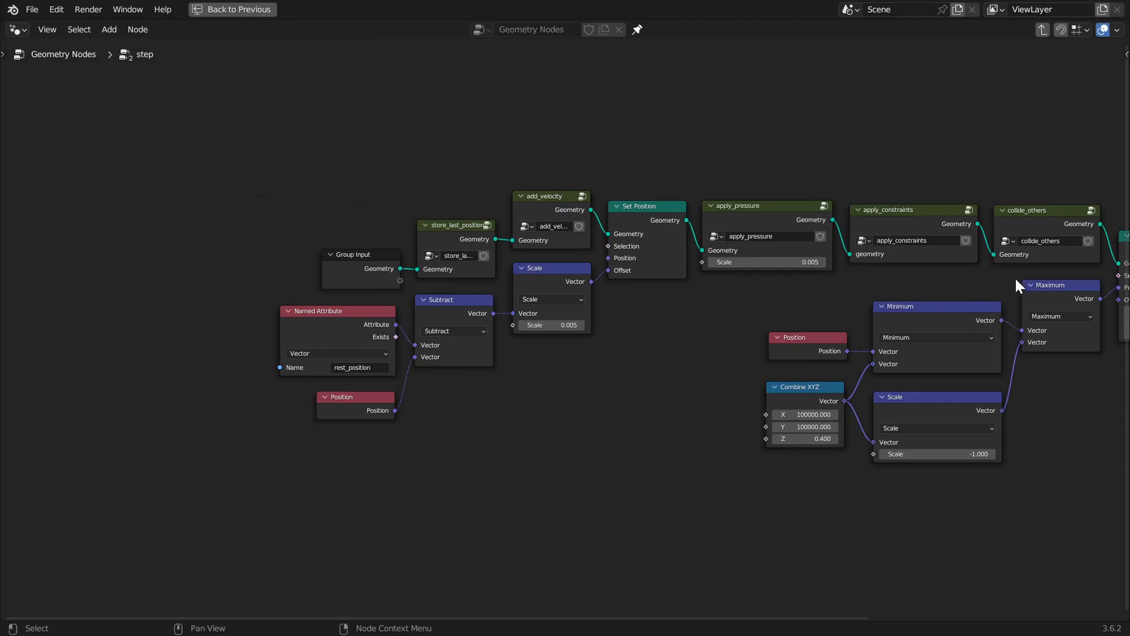
pyautogui.moveTo(1015, 277); pyautogui.dragTo(605, 277, button='middle')
pyautogui.moveTo(404, 305); pyautogui.dragTo(764, 277, button='middle')
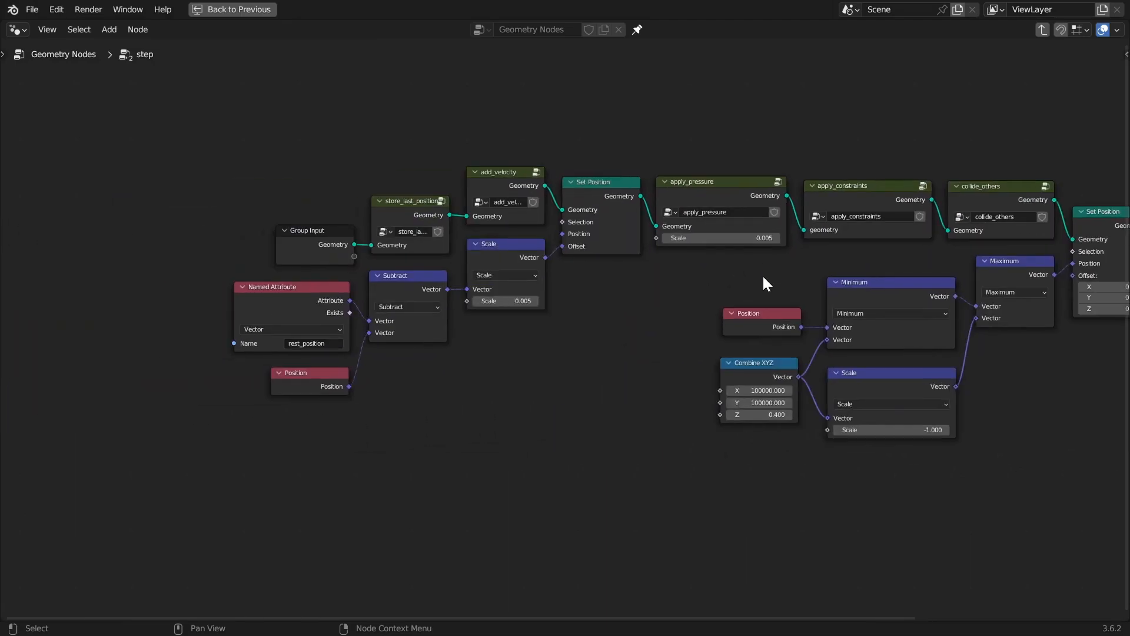
pyautogui.scroll(2, 289, 321)
# - Examine the rest_position Named Attribute and Position inputs of Subtract, and return to the top-level tree
pyautogui.click(276, 300)
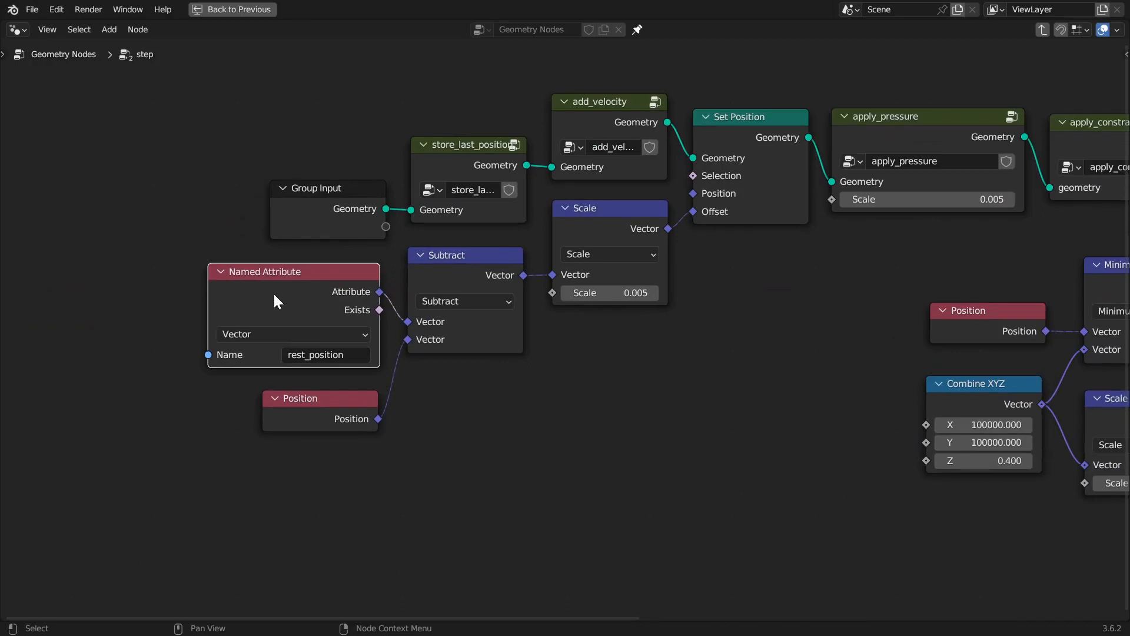
pyautogui.click(293, 405)
pyautogui.click(273, 313)
pyautogui.click(345, 192)
pyautogui.press('Tab')
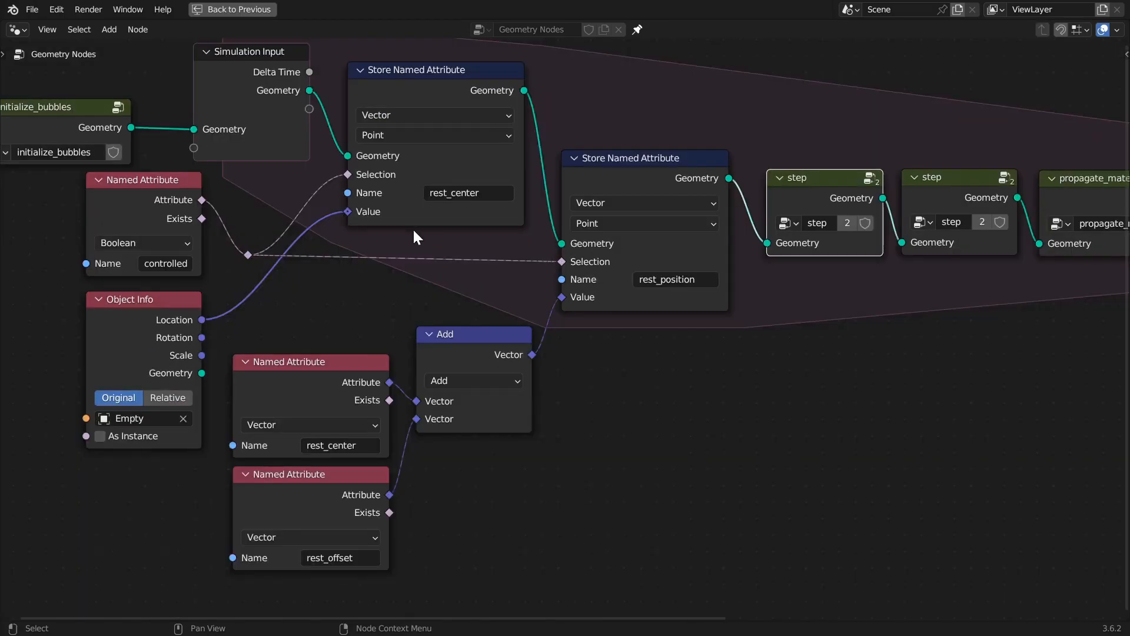
# - Examine the rest_center Store Named Attribute and the Object Info node for Empty, and restore the multi-editor layout
pyautogui.scroll(-3, 414, 231)
pyautogui.moveTo(418, 232); pyautogui.dragTo(597, 257, button='middle')
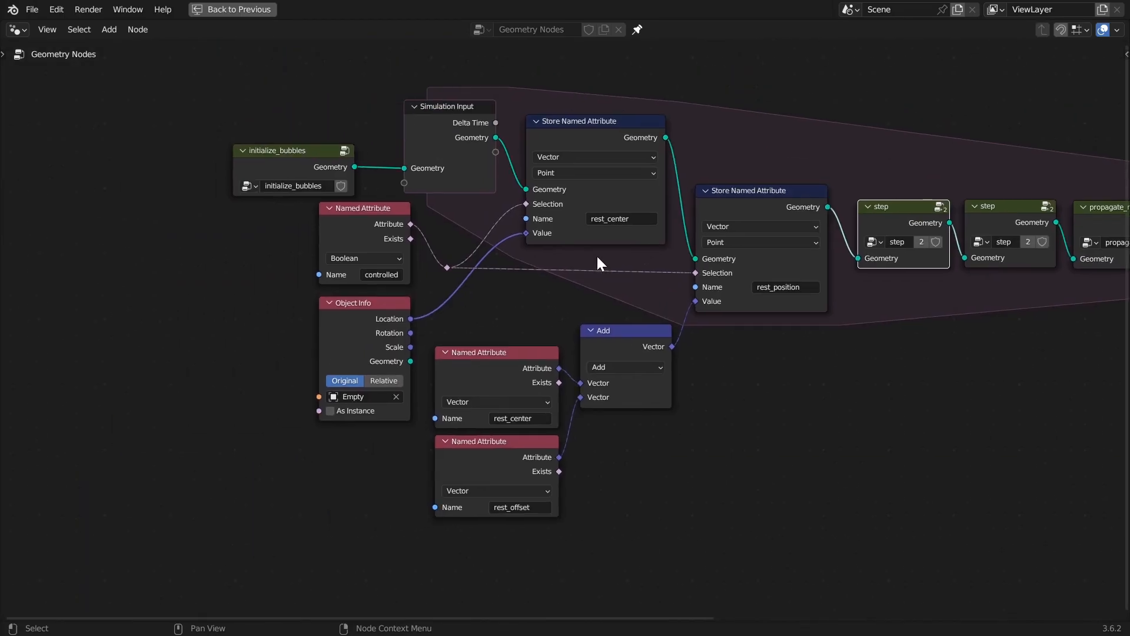
pyautogui.click(598, 123)
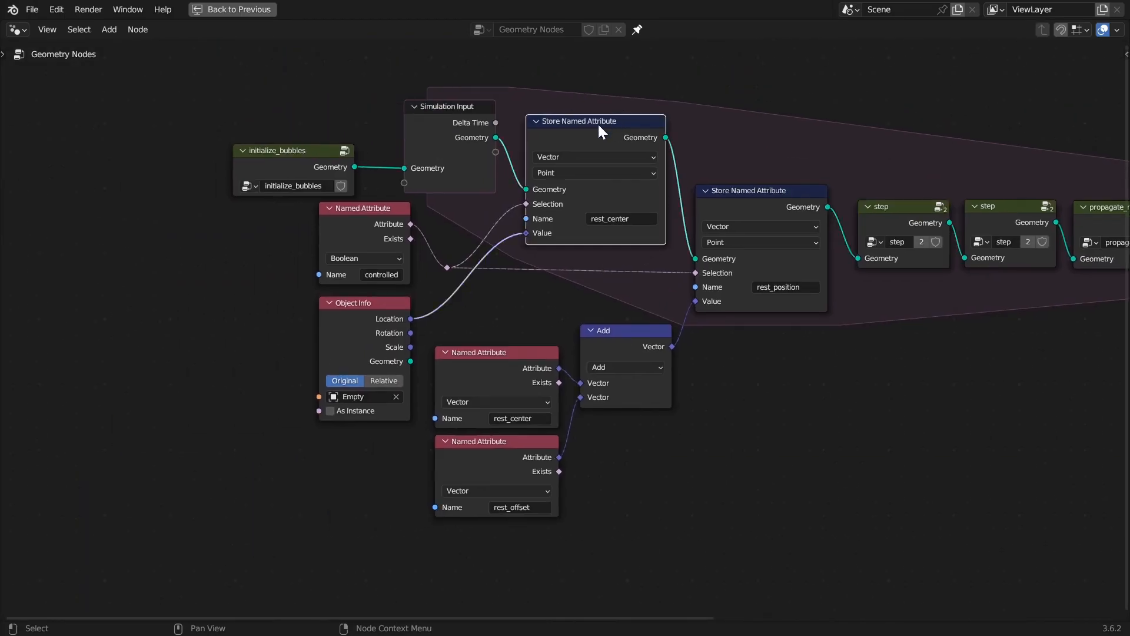
pyautogui.click(352, 353)
pyautogui.hotkey('ctrl', 'space')
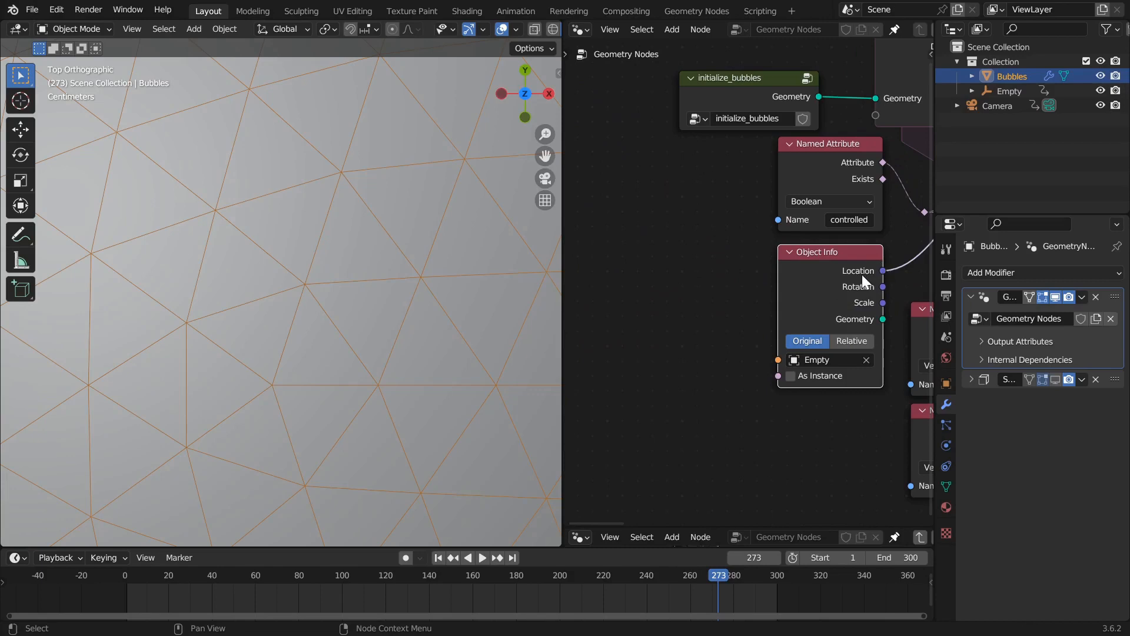
# - Inspect the "controlled" Named Attribute beside Object Info and bring the whole set of bubbles into view in the 3D viewport
pyautogui.moveTo(862, 275); pyautogui.dragTo(766, 286, button='middle')
pyautogui.scroll(-4, 671, 268)
pyautogui.moveTo(679, 305); pyautogui.dragTo(517, 370, button='middle')
pyautogui.scroll(2, 719, 285)
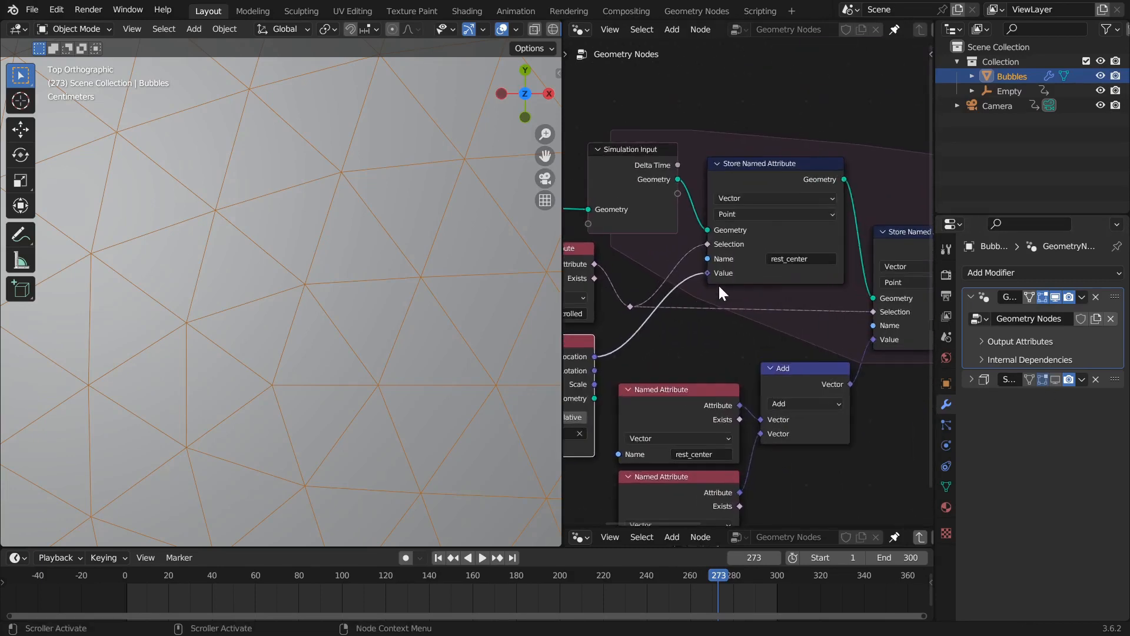
pyautogui.moveTo(719, 286); pyautogui.dragTo(825, 288, button='middle')
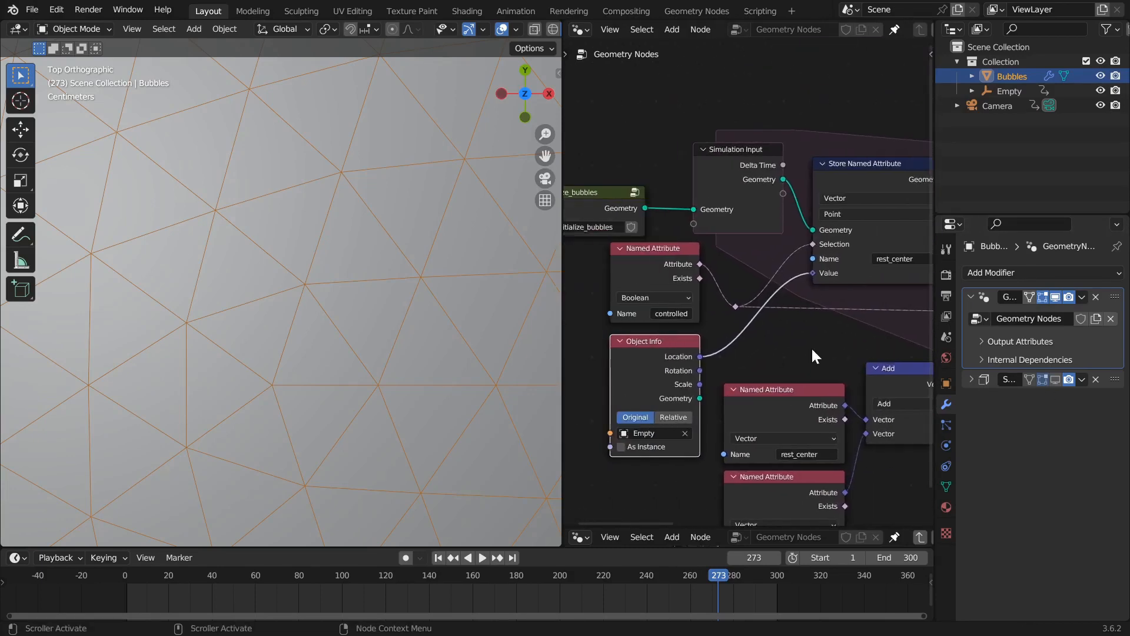
pyautogui.click(655, 254)
pyautogui.scroll(-3, 313, 290)
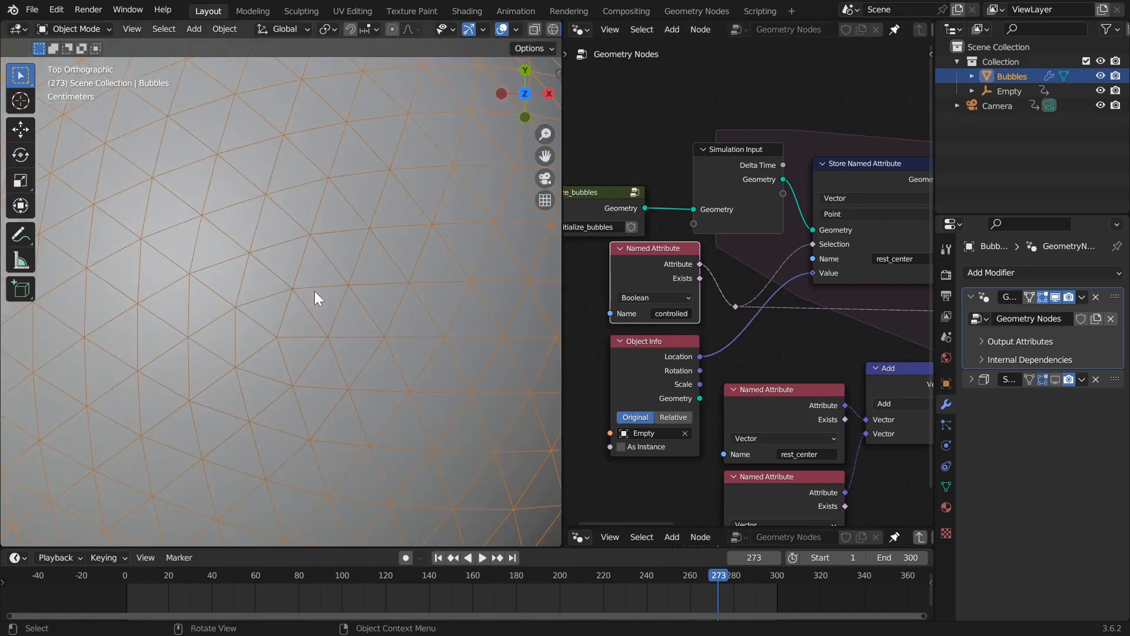
pyautogui.scroll(-10, 316, 292)
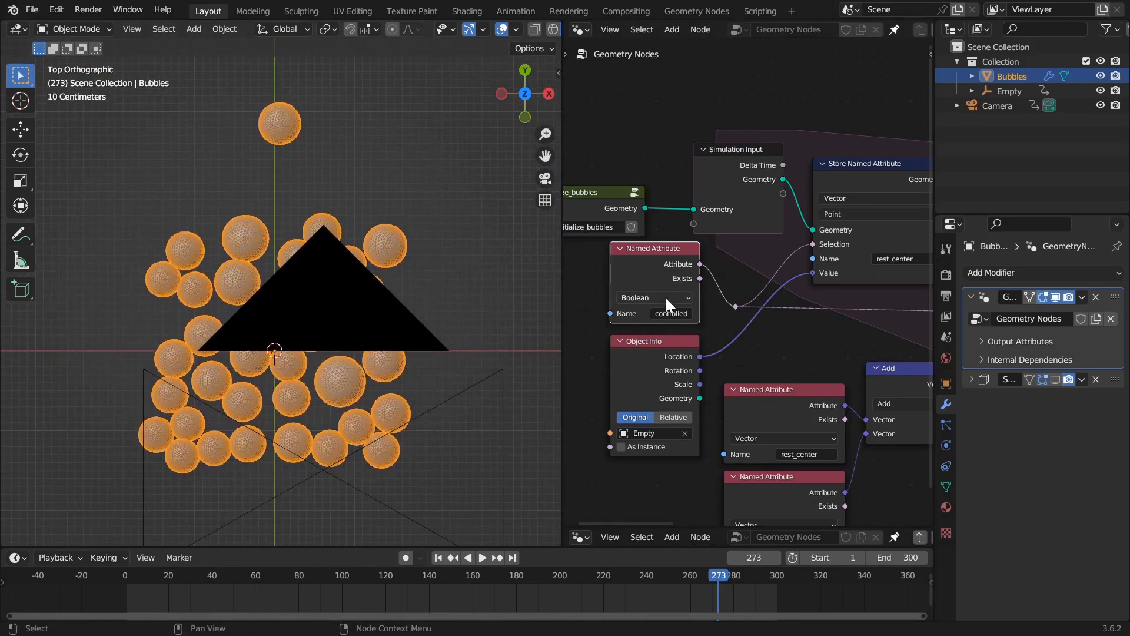
# - Open the initialize_bubbles group and examine the Store Named Attribute node that writes the "controlled" Boolean
pyautogui.click(601, 214)
pyautogui.press('Tab')
pyautogui.press('Home')
pyautogui.scroll(5, 752, 267)
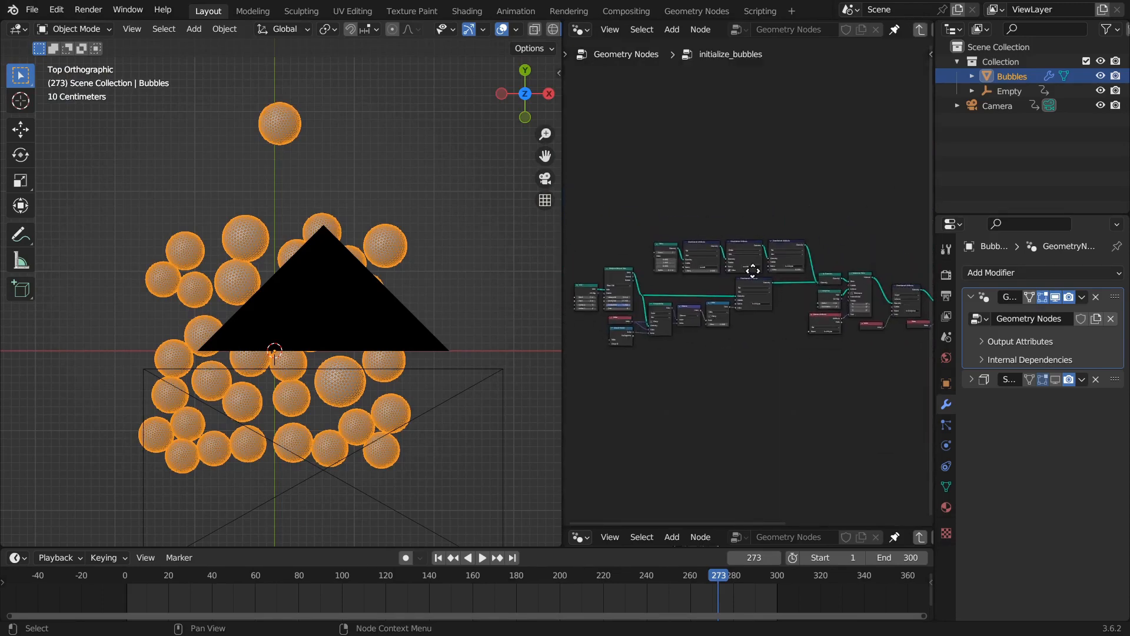
pyautogui.moveTo(818, 298); pyautogui.dragTo(686, 331, button='middle')
pyautogui.click(777, 193)
pyautogui.scroll(-2, 664, 207)
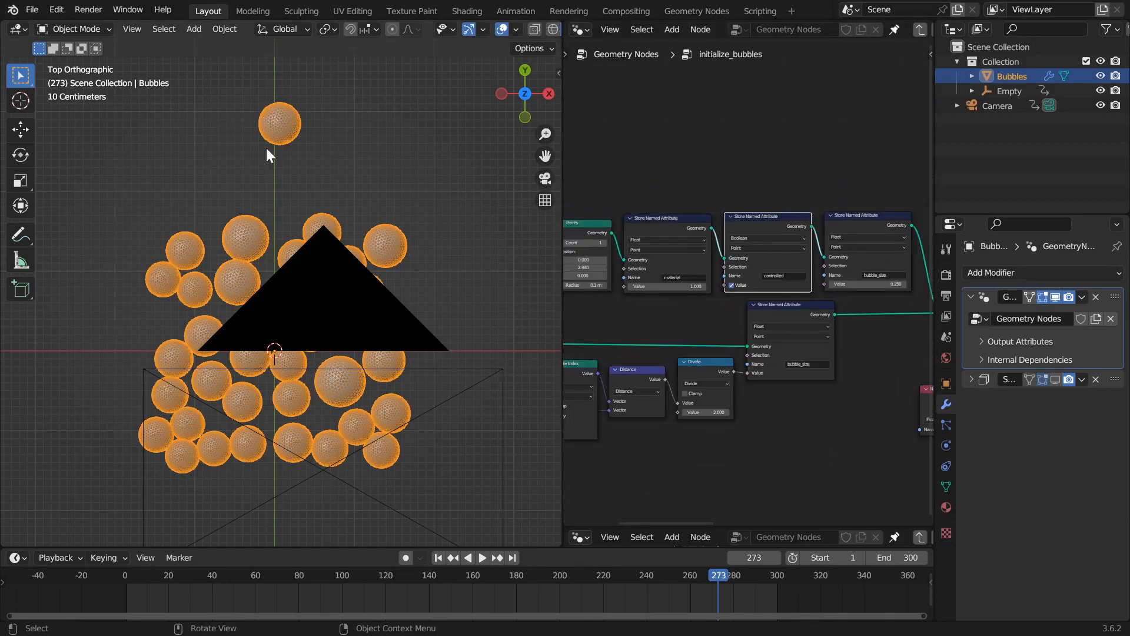
# - Return to the top-level tree and trace how "controlled" and the Empty's Location feed the rest_center Store Named Attribute
pyautogui.press('Tab')
pyautogui.scroll(2, 807, 309)
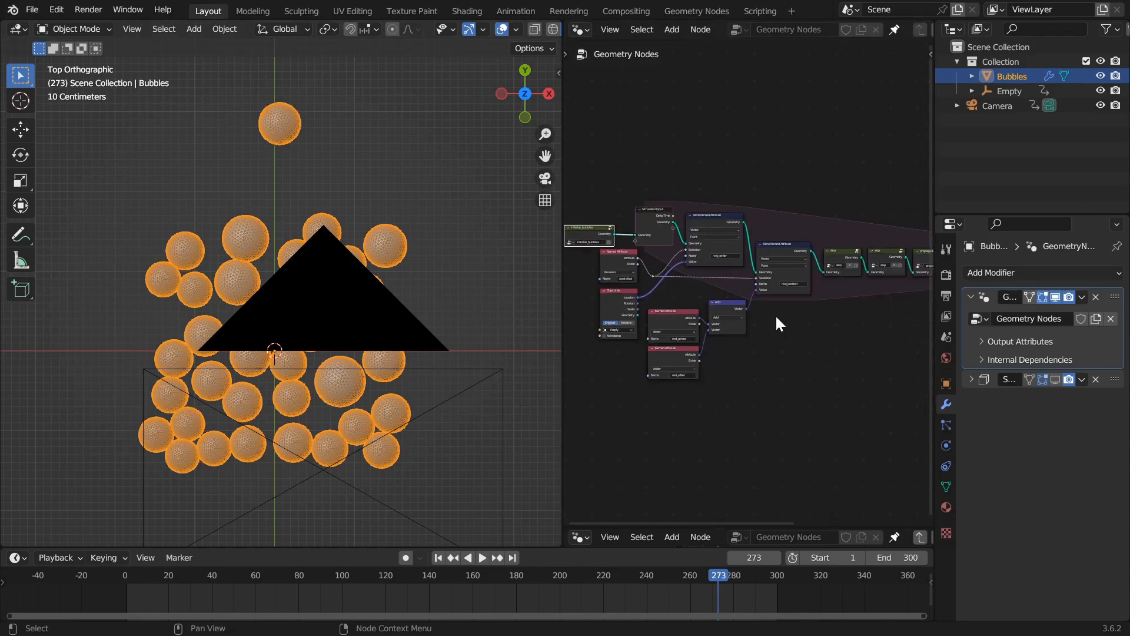
pyautogui.moveTo(711, 338); pyautogui.dragTo(855, 359, button='middle')
pyautogui.scroll(1, 846, 361)
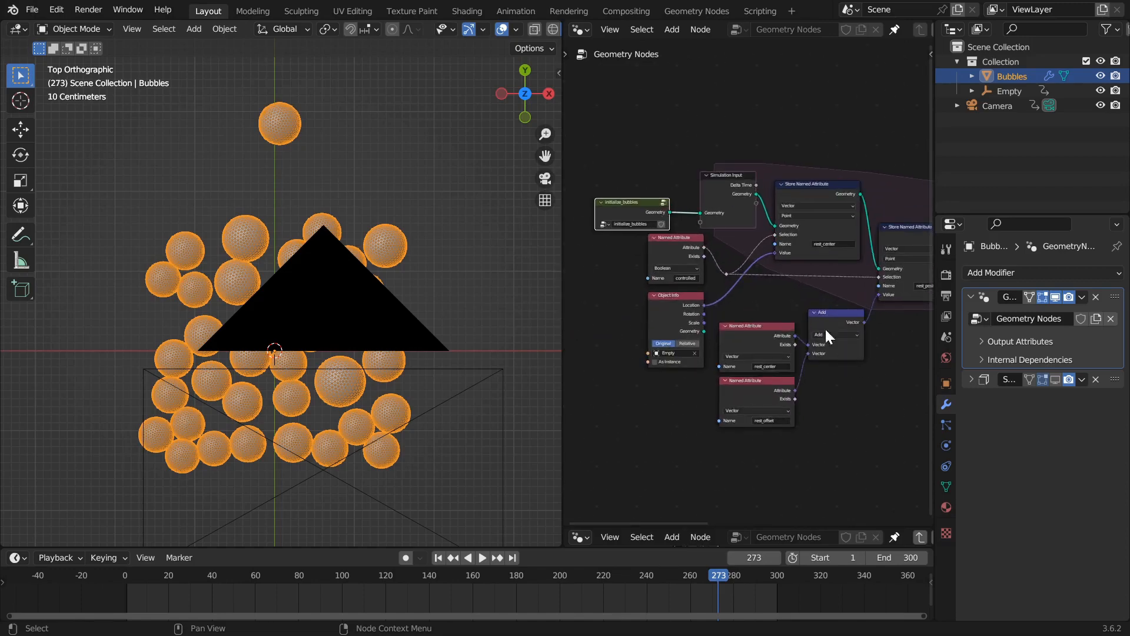
pyautogui.click(814, 185)
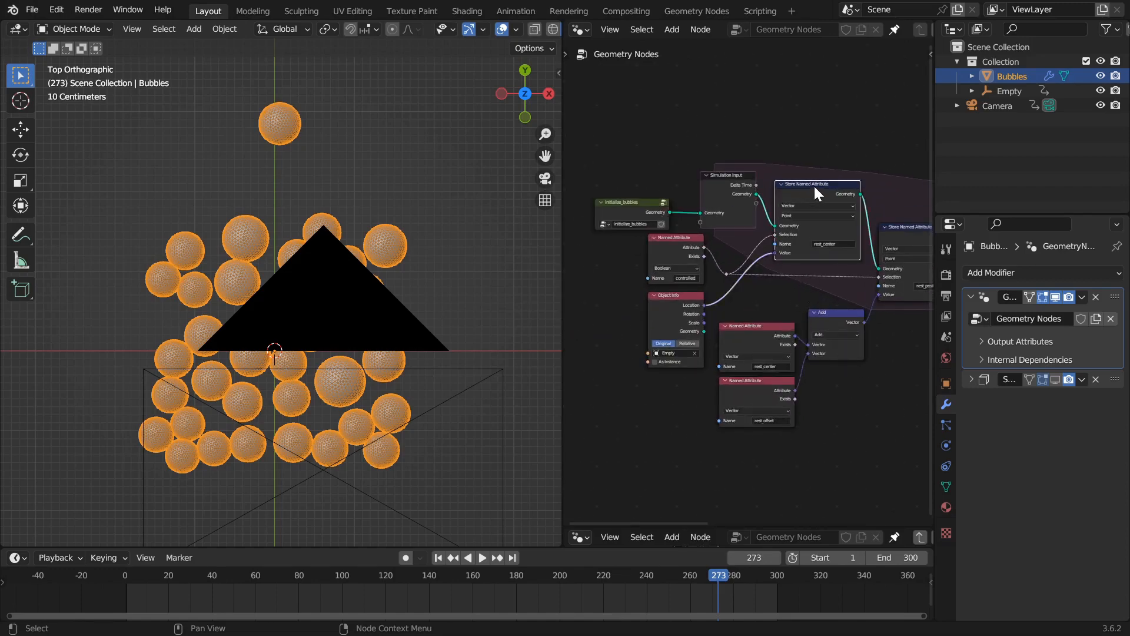
pyautogui.scroll(1, 786, 313)
pyautogui.click(670, 259)
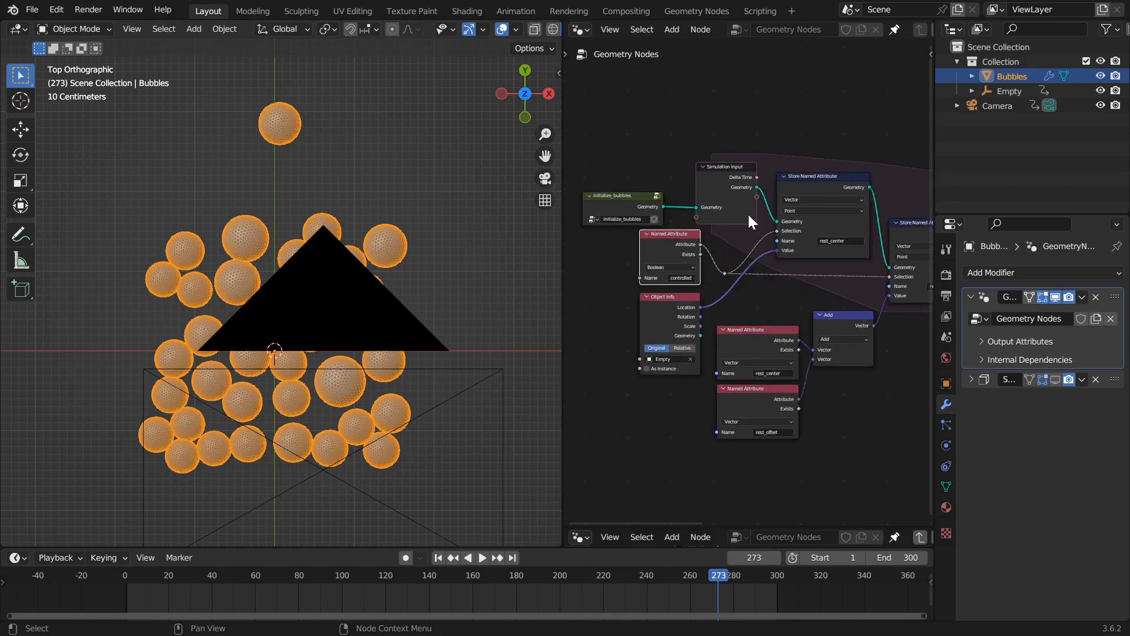
pyautogui.click(685, 299)
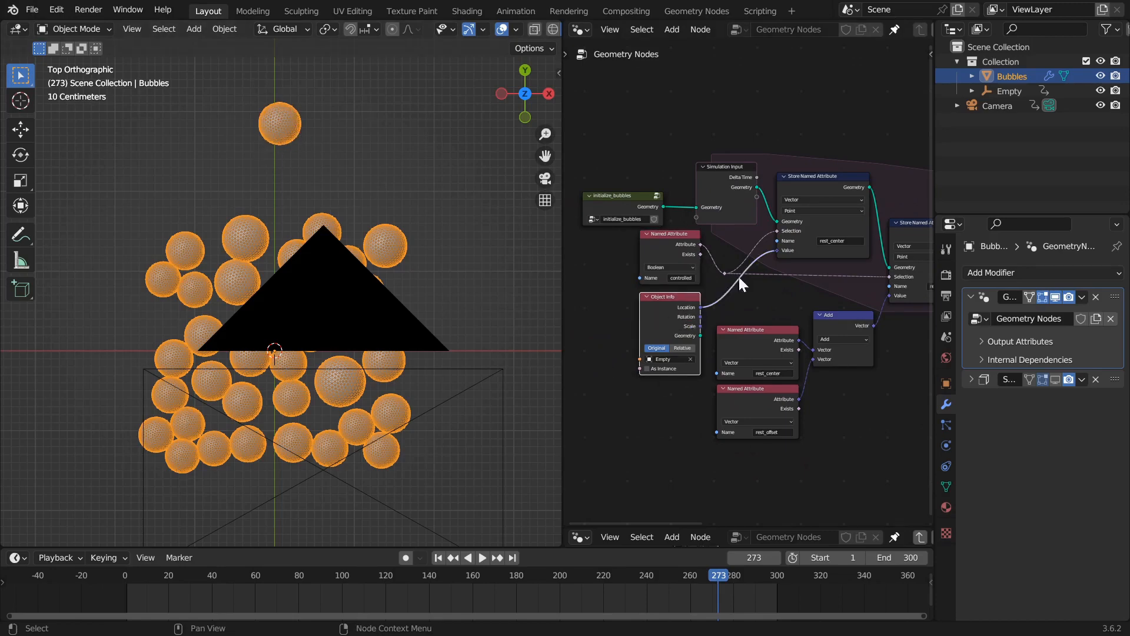
# - Examine how the rest_center and rest_offset attributes are combined by Add and stored as rest_position
pyautogui.keyDown('ctrl'); pyautogui.hscroll(4, 738, 274); pyautogui.keyUp('ctrl')
pyautogui.keyDown('shift'); pyautogui.scroll(-2, 769, 390); pyautogui.keyUp('shift')
pyautogui.click(837, 185)
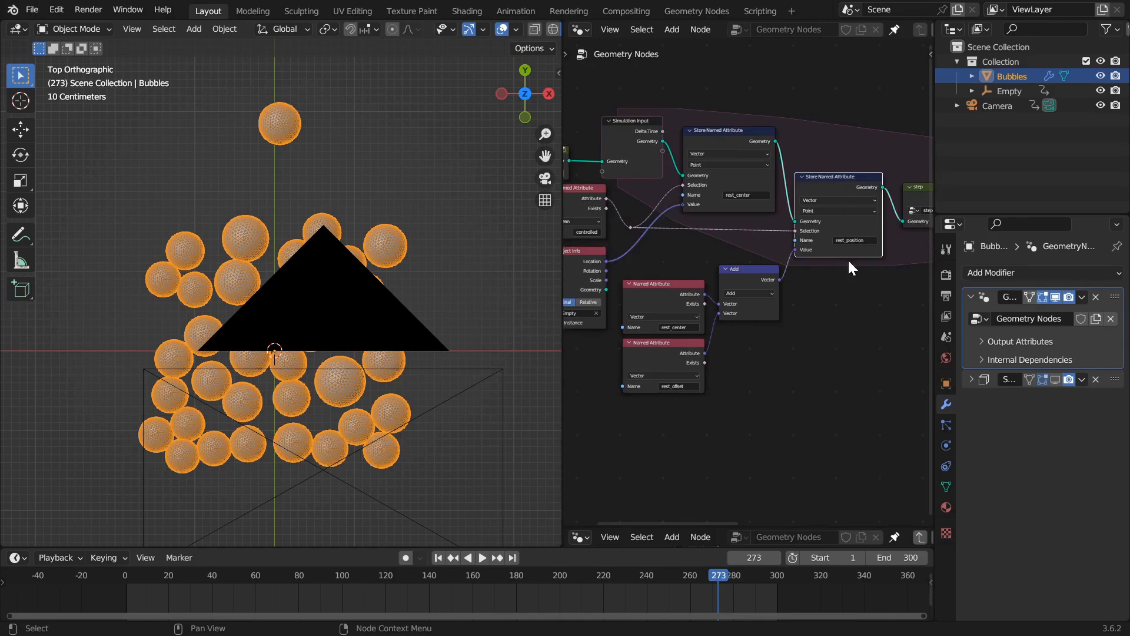
pyautogui.scroll(2, 775, 365)
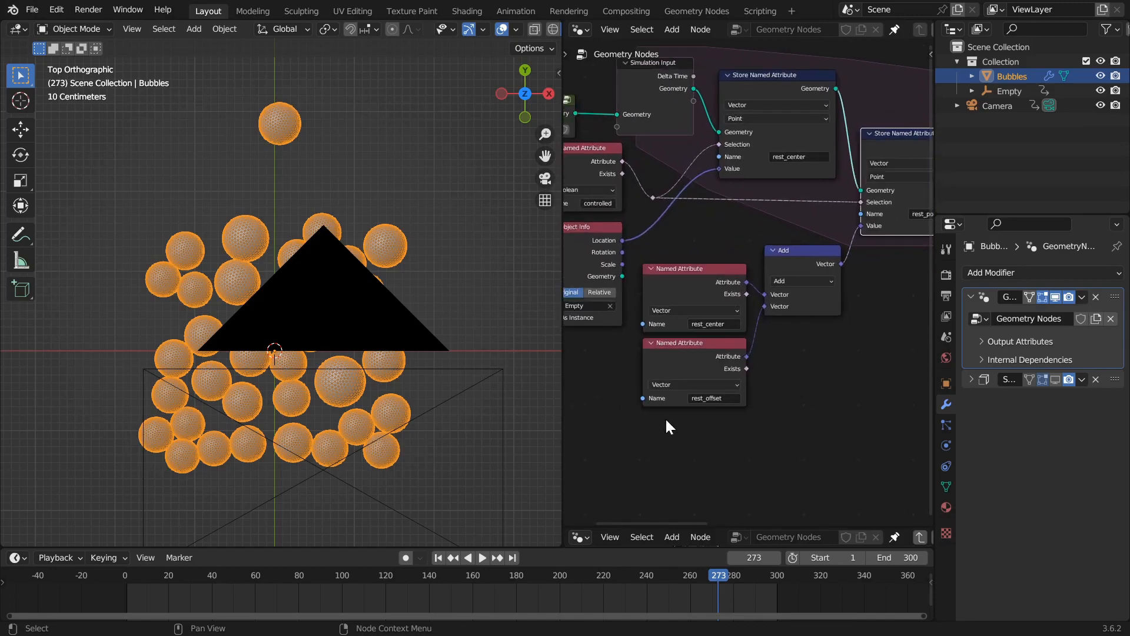
pyautogui.click(693, 285)
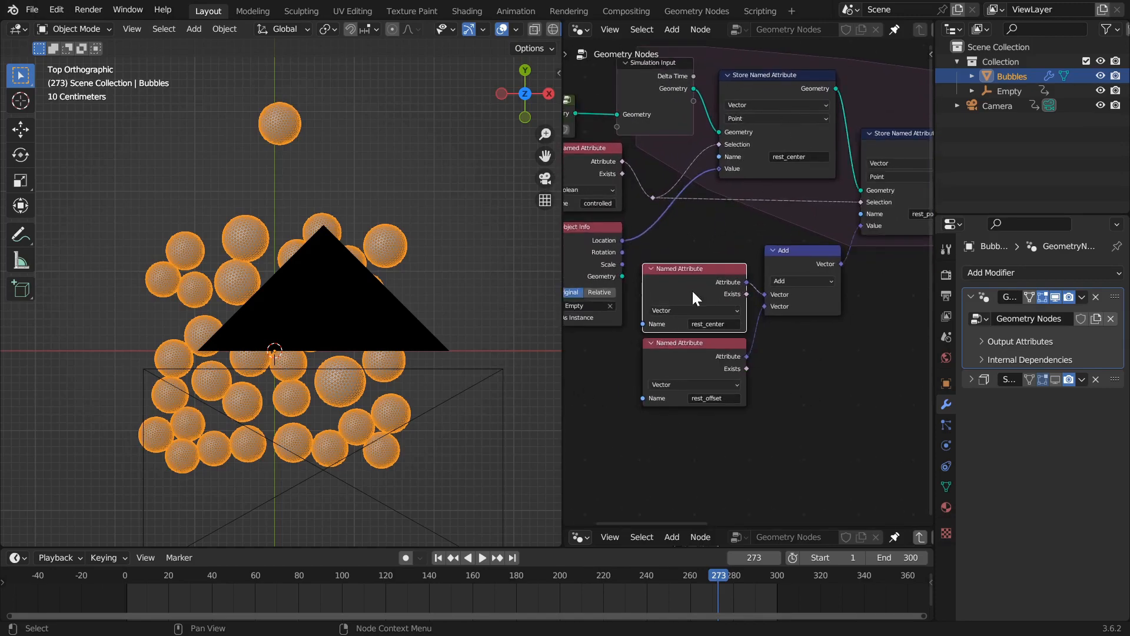
pyautogui.click(691, 348)
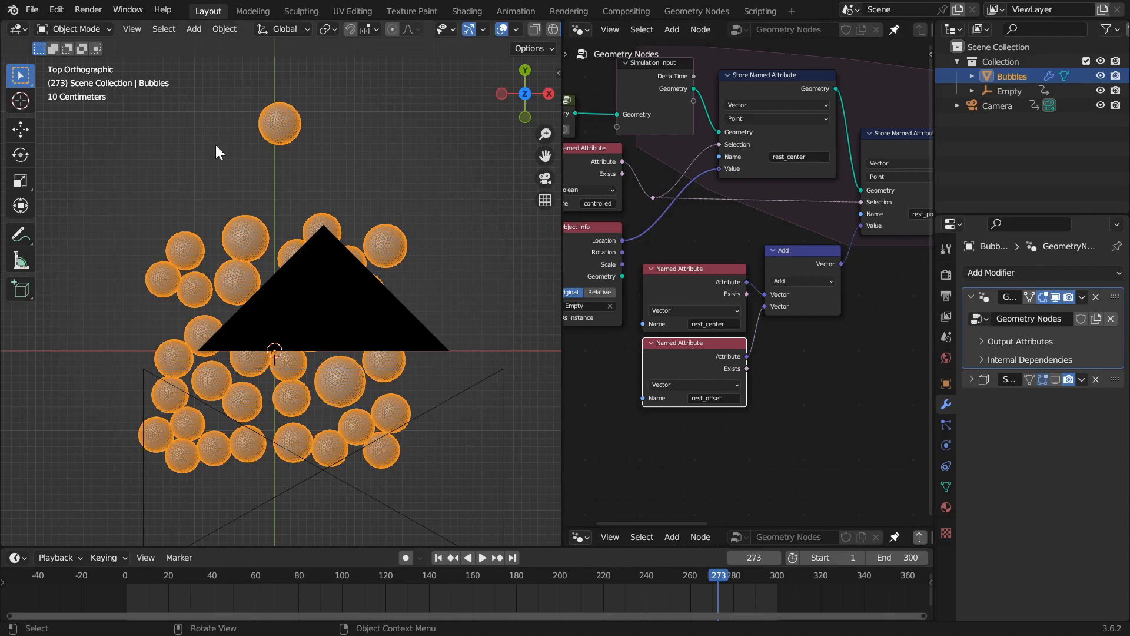
pyautogui.click(695, 269)
pyautogui.click(701, 351)
pyautogui.click(804, 263)
pyautogui.scroll(-1, 783, 318)
pyautogui.moveTo(783, 318); pyautogui.dragTo(695, 245, button='middle')
pyautogui.click(695, 228)
# - Replay the simulation from frame 1, select the Empty during playback, and return to the maximized node editor
pyautogui.press('space')
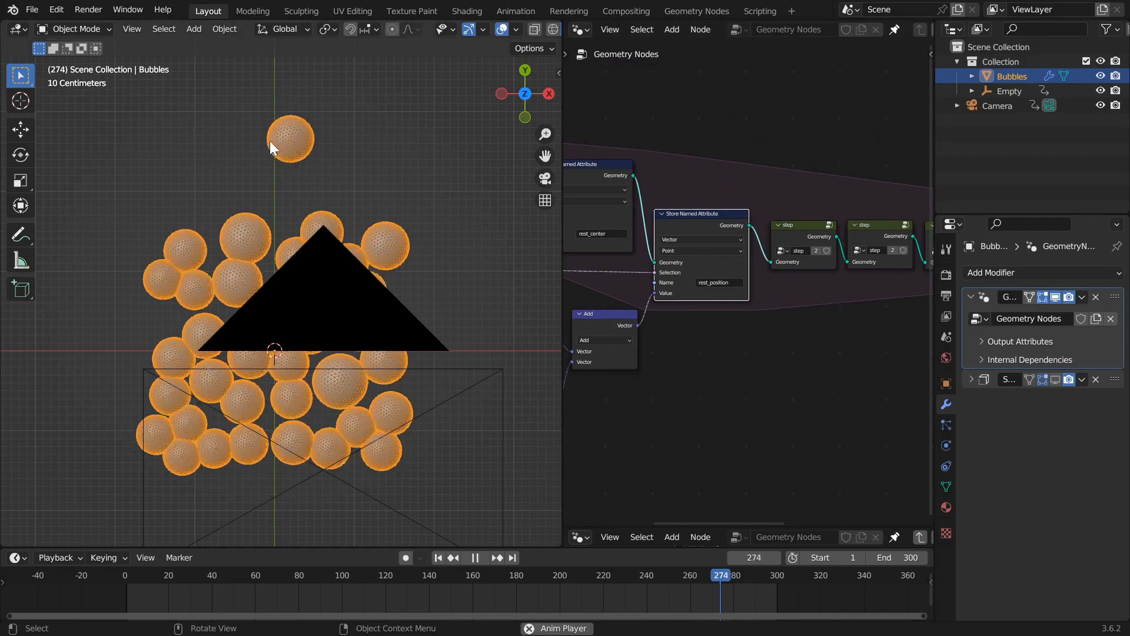
pyautogui.press('space')
pyautogui.hotkey('shift', 'Left')
pyautogui.press('space')
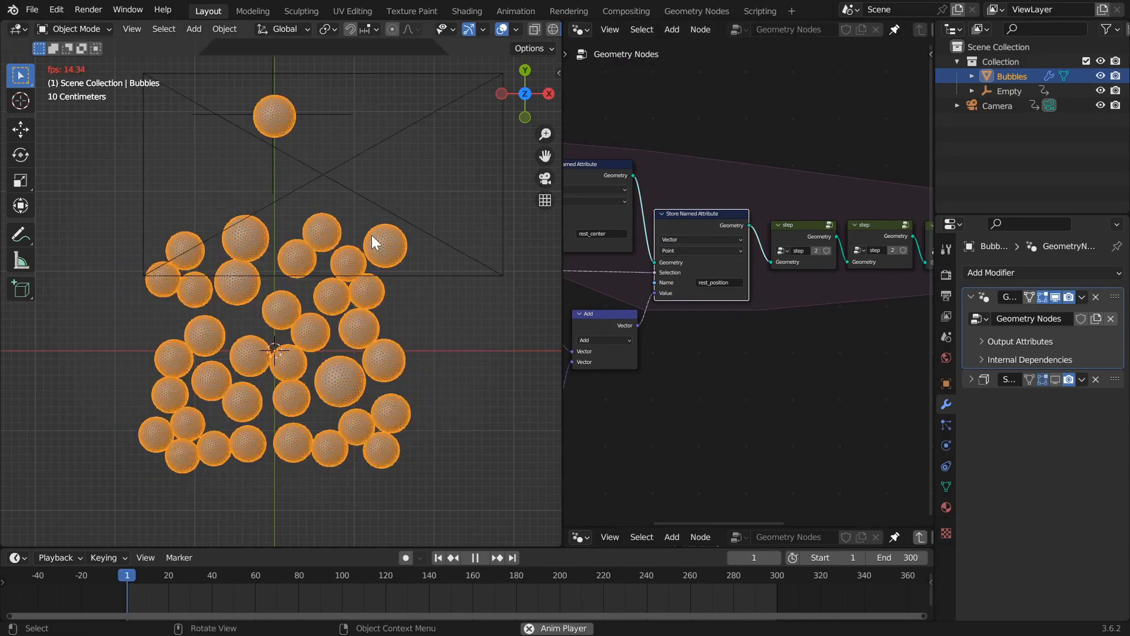
pyautogui.click(334, 147)
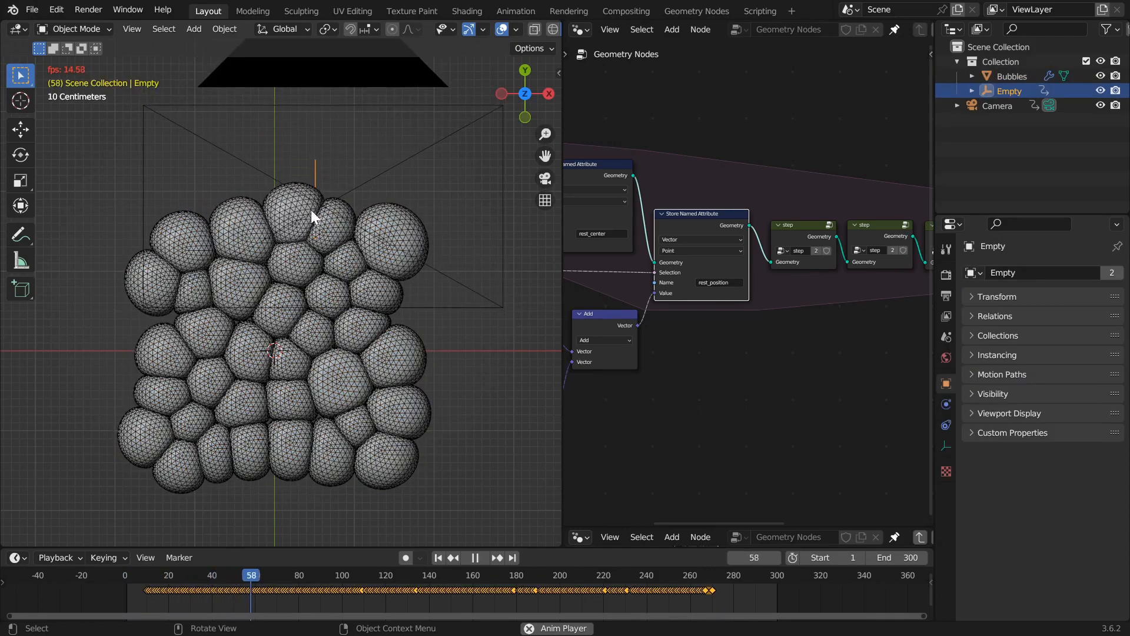
pyautogui.hotkey('alt', 'z')
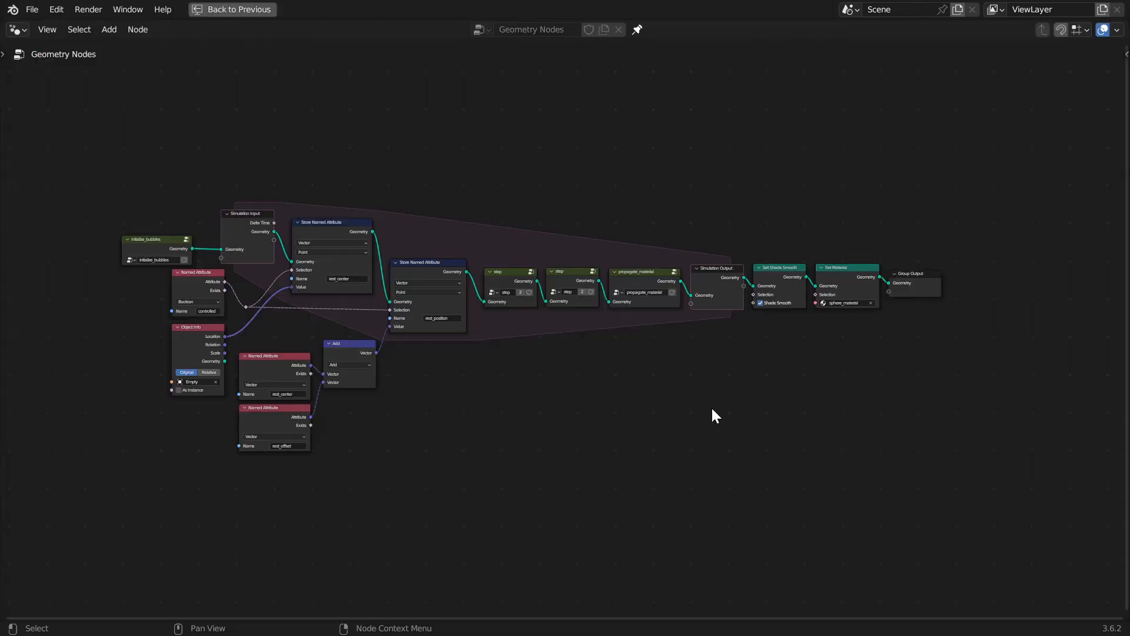
# - Open the first step group in the simulation zone and bring its rest_position, Subtract and Scale nodes into view
pyautogui.scroll(4, 627, 405)
pyautogui.moveTo(507, 356); pyautogui.dragTo(613, 391, button='middle')
pyautogui.scroll(4, 606, 306)
pyautogui.click(607, 295)
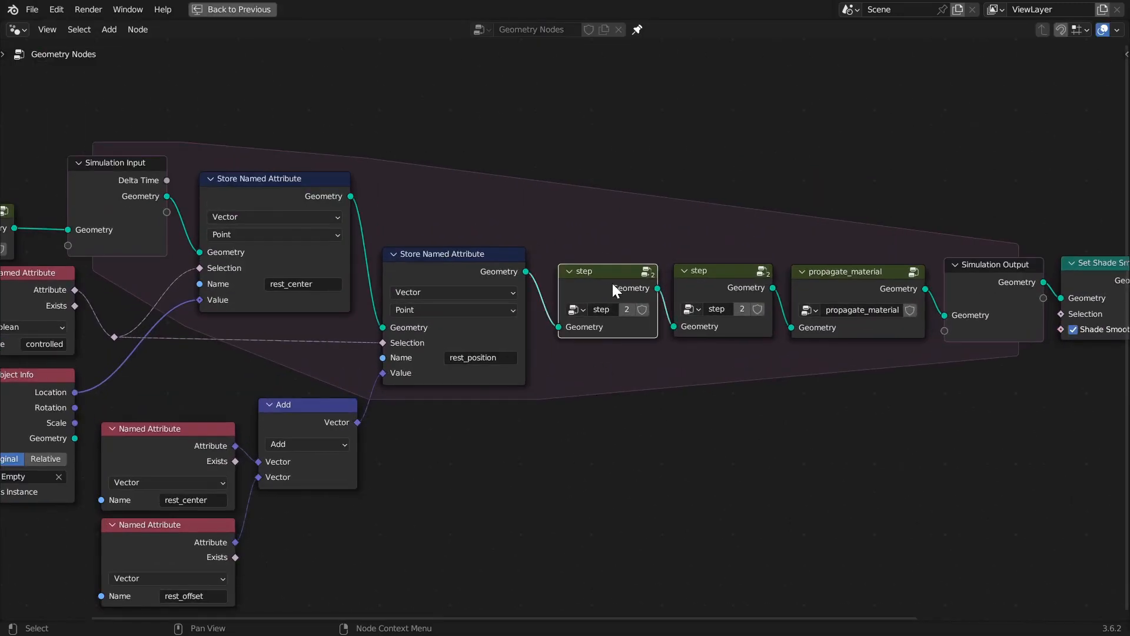
pyautogui.press('Tab')
pyautogui.moveTo(942, 364); pyautogui.dragTo(767, 375, button='middle')
pyautogui.scroll(3, 786, 381)
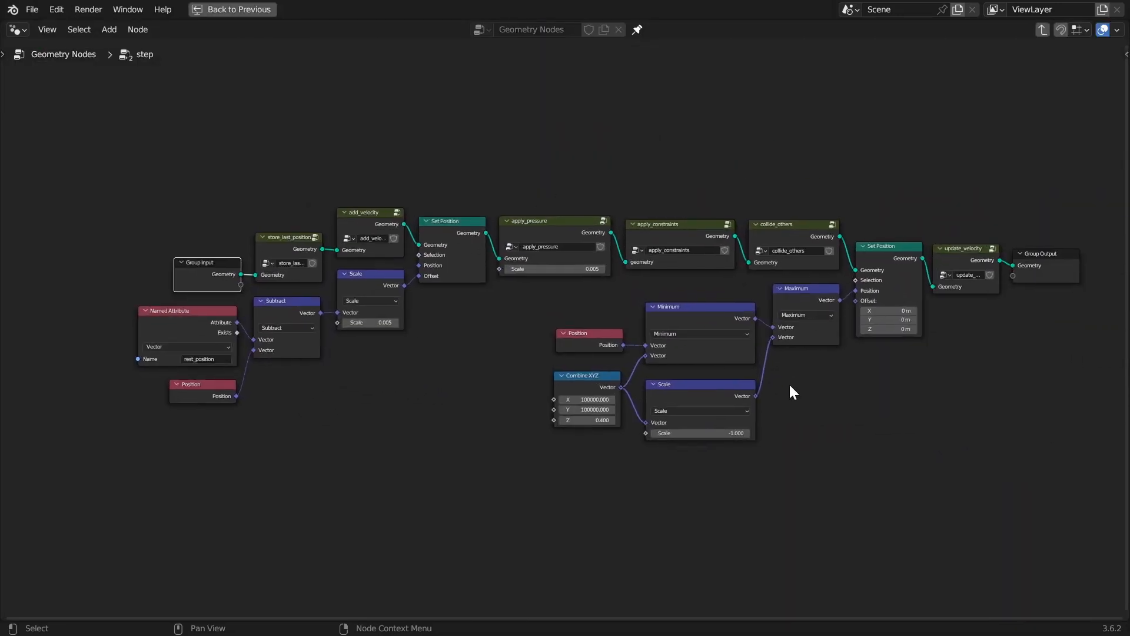
pyautogui.moveTo(280, 398); pyautogui.dragTo(593, 376, button='middle')
pyautogui.scroll(6, 593, 376)
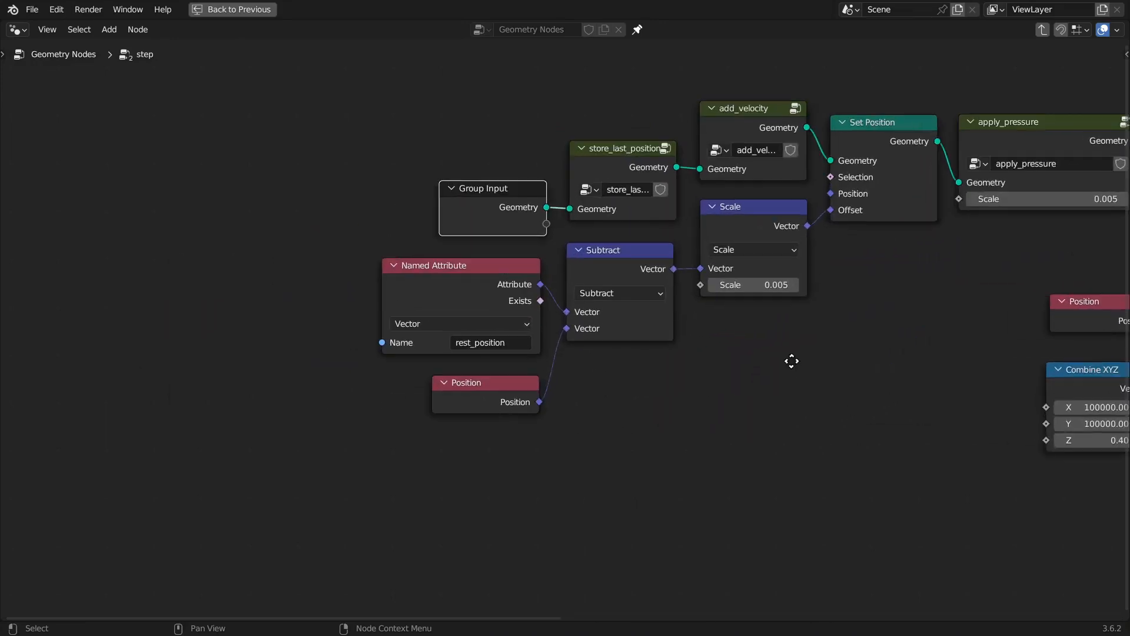
pyautogui.moveTo(792, 361); pyautogui.dragTo(671, 394, button='middle')
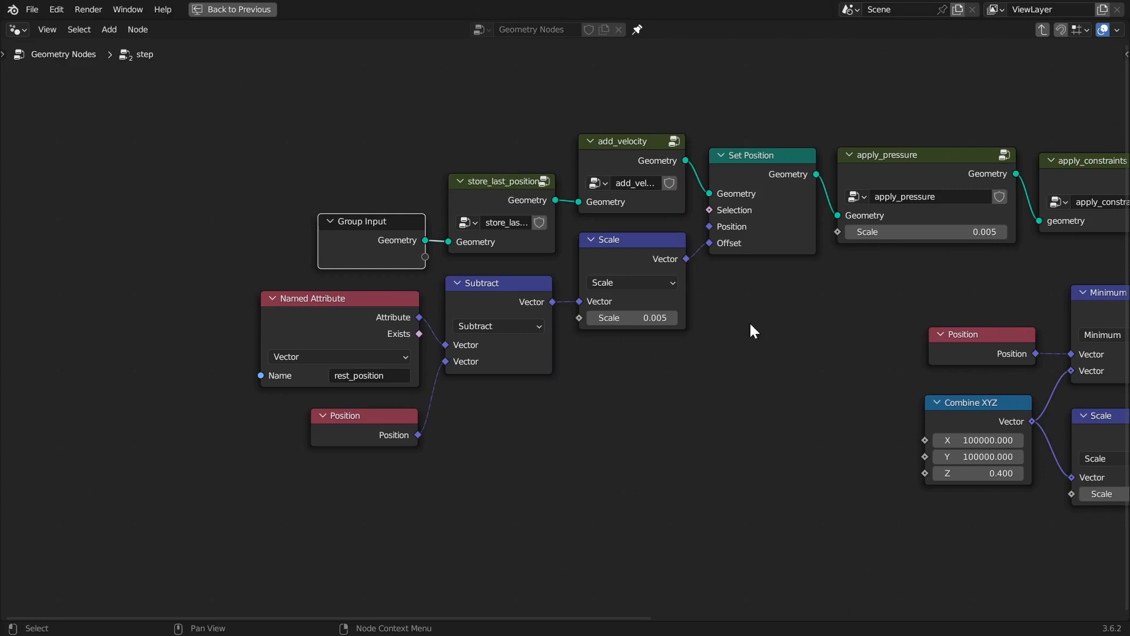
# - Trace the rest_position and Position inputs through Subtract and Scale into the Set Position Offset, and inspect store_last_position
pyautogui.click(880, 162)
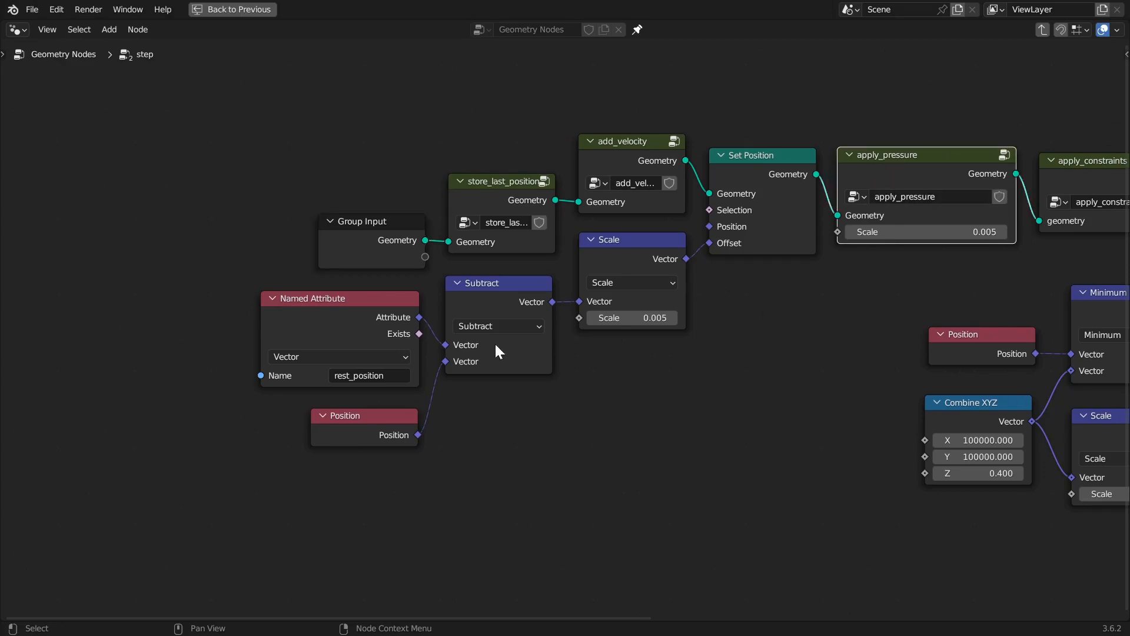
pyautogui.click(309, 345)
pyautogui.click(353, 426)
pyautogui.click(487, 288)
pyautogui.click(608, 266)
pyautogui.click(793, 161)
pyautogui.moveTo(749, 242)
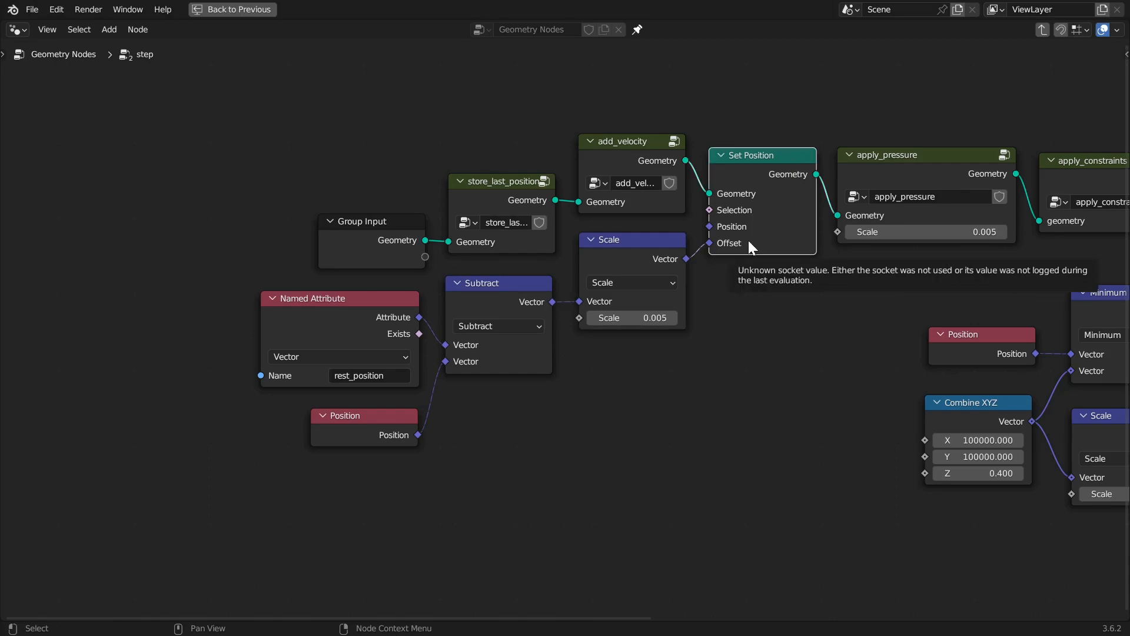
pyautogui.click(477, 205)
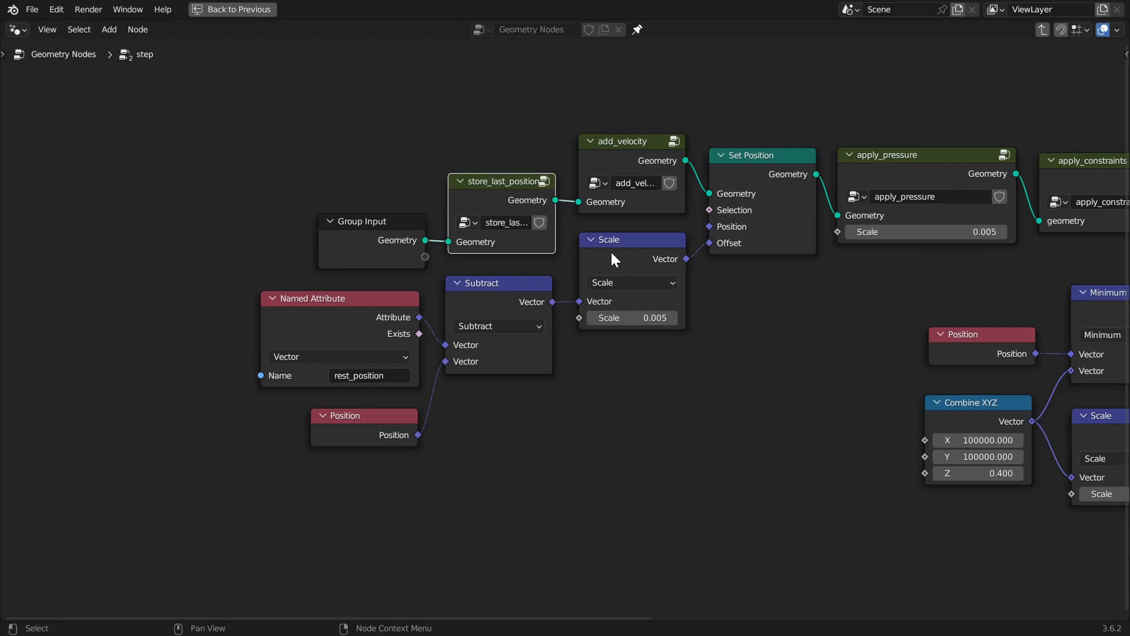
# - Survey the step group's full chain from store_last_position through apply_pressure, apply_constraints and collide_others to update_velocity
pyautogui.scroll(-3, 610, 250)
pyautogui.moveTo(690, 297); pyautogui.dragTo(519, 310, button='middle')
pyautogui.scroll(3, 633, 348)
pyautogui.moveTo(594, 352); pyautogui.dragTo(470, 336, button='middle')
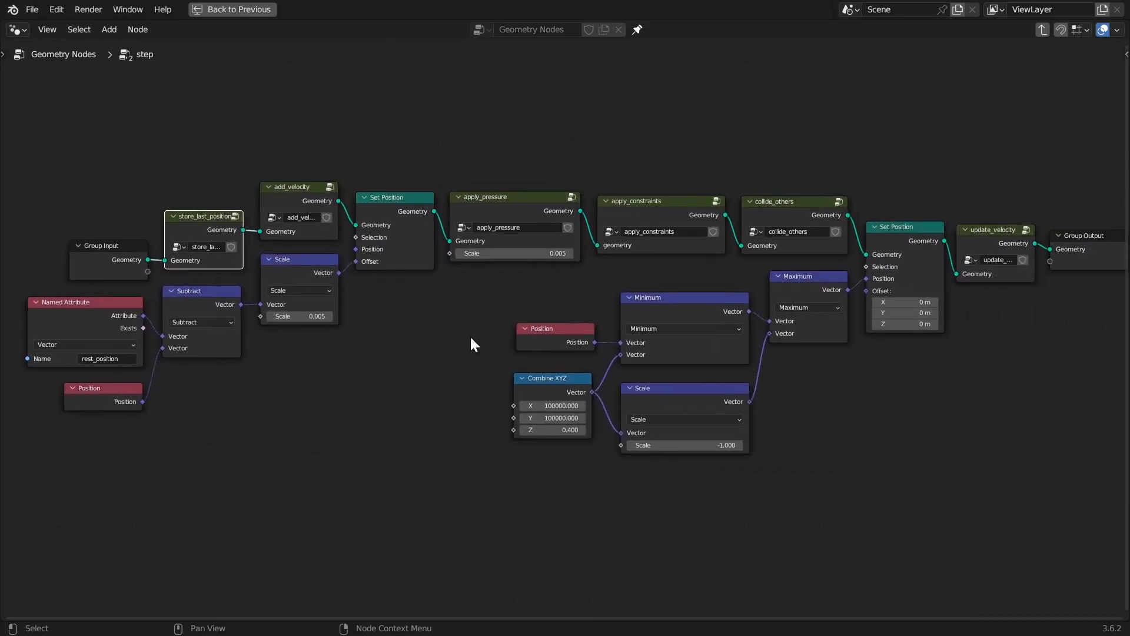
pyautogui.moveTo(200, 222); pyautogui.dragTo(201, 224)
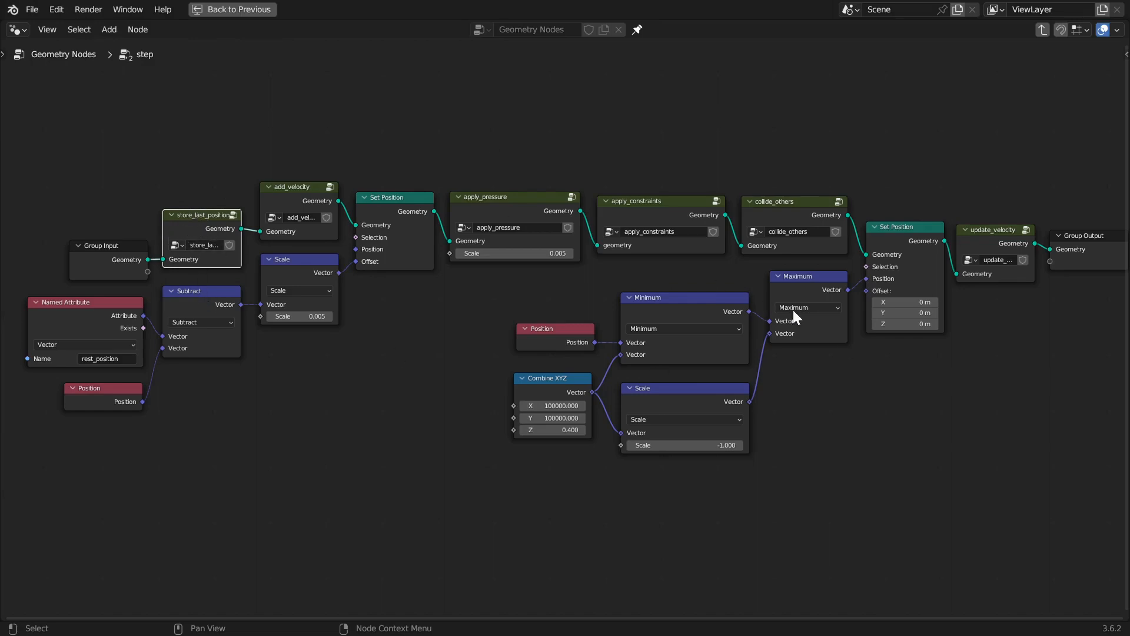
pyautogui.moveTo(337, 322); pyautogui.dragTo(273, 322, button='middle')
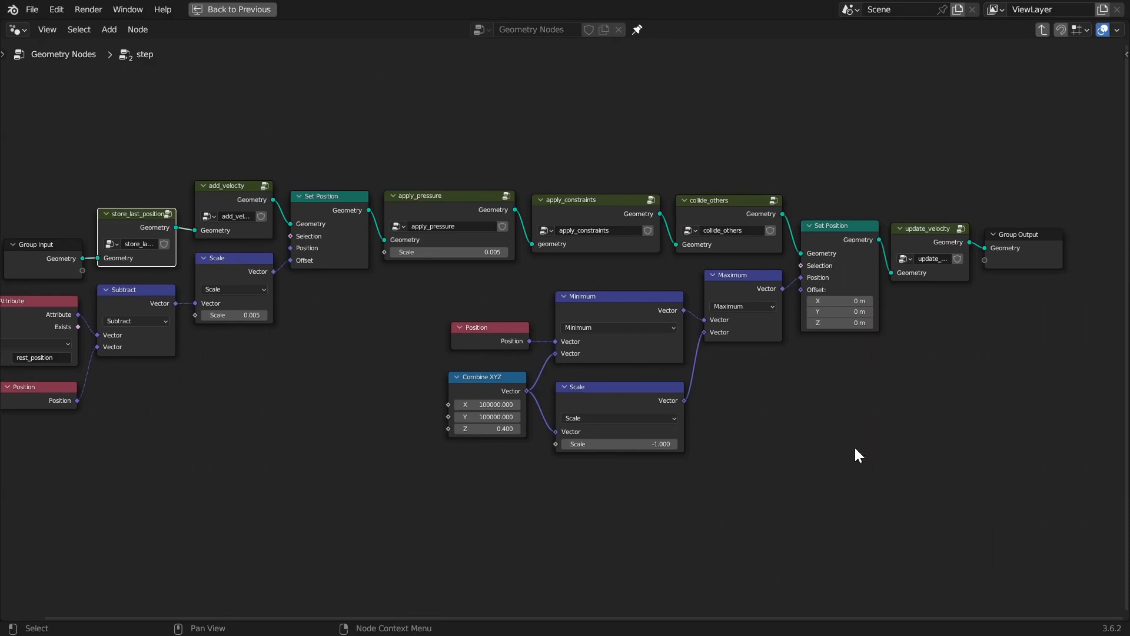
# - Open the update_velocity group, survey its nodes and inspect the Position input of Subtract
pyautogui.click(925, 242)
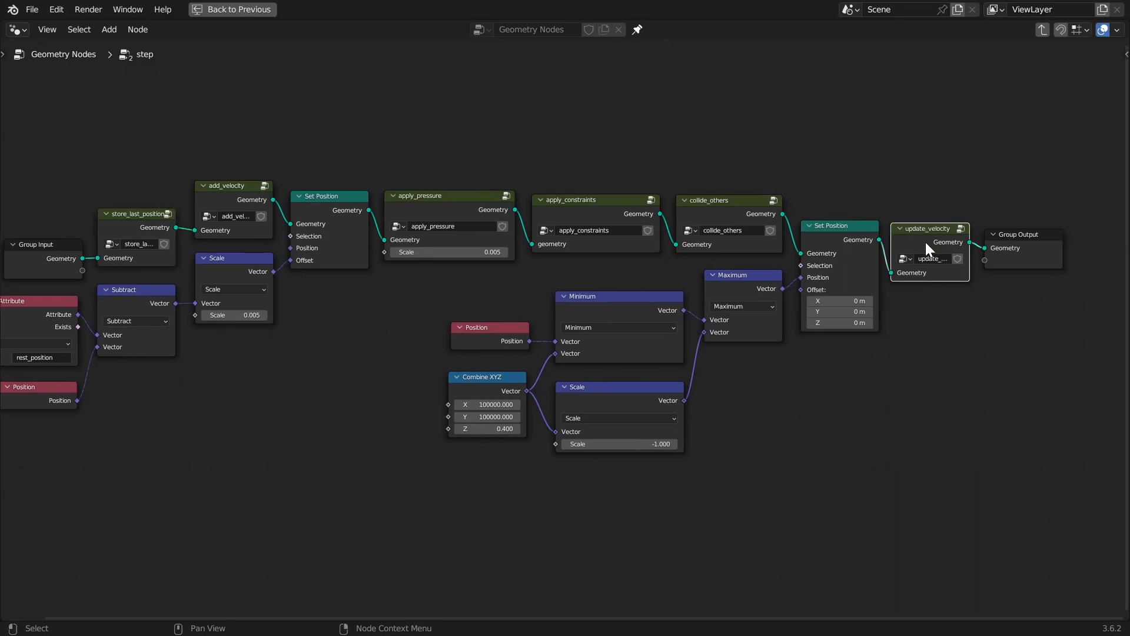
pyautogui.press('Tab')
pyautogui.press('Home')
pyautogui.scroll(1, 511, 416)
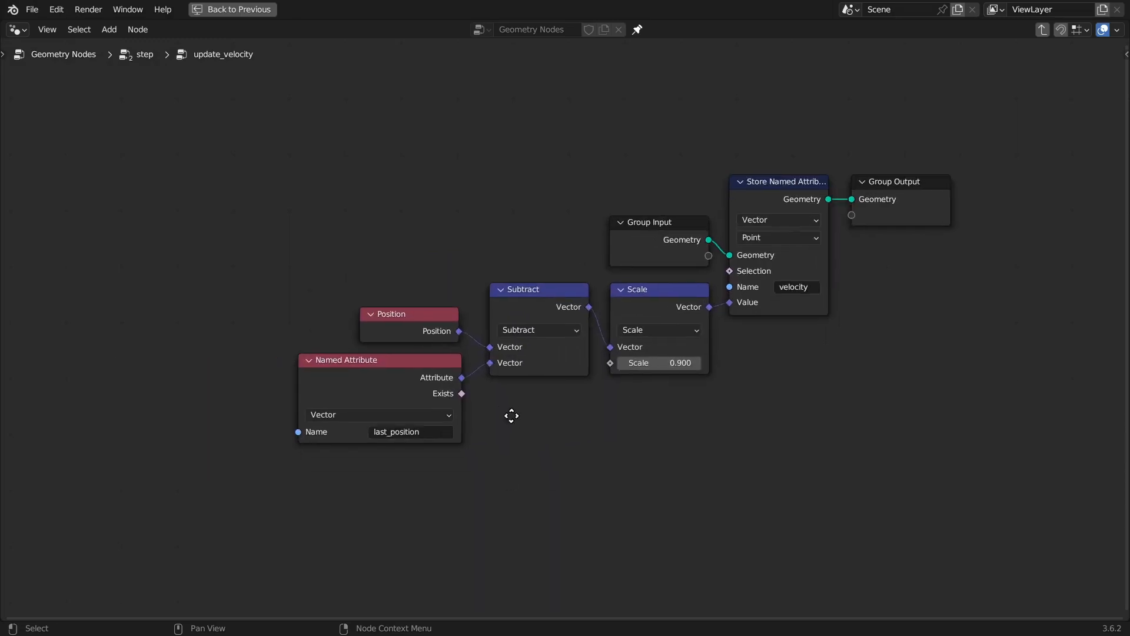
pyautogui.moveTo(511, 416); pyautogui.dragTo(480, 374, button='middle')
pyautogui.click(380, 284)
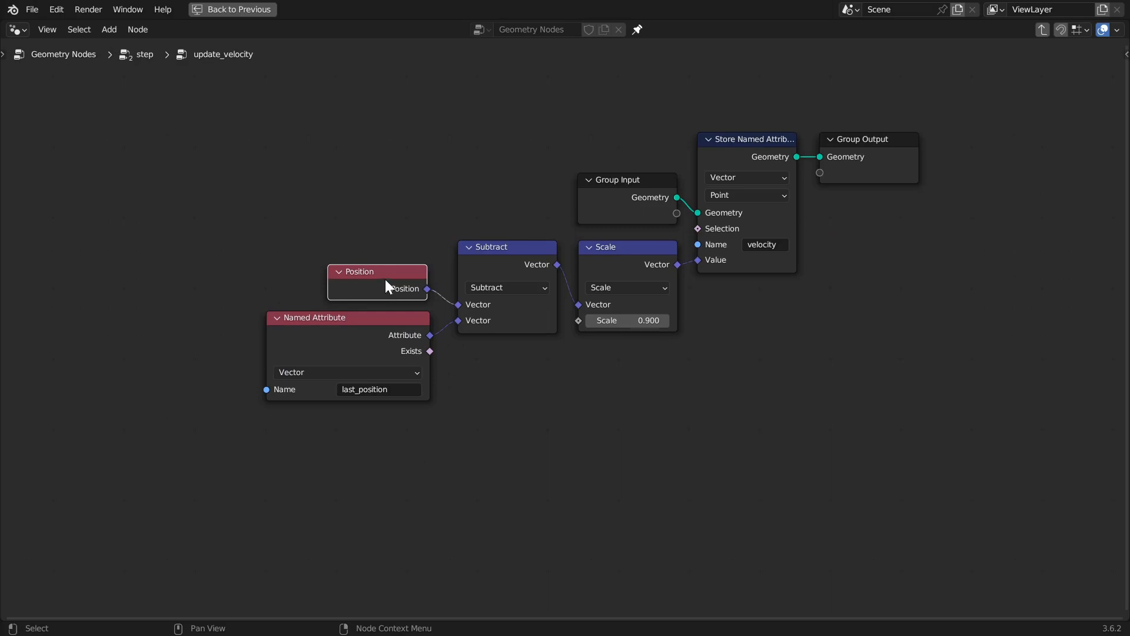
# - Trace last_position through Subtract and Scale into the Store Named Attribute for velocity, and return to the step group
pyautogui.click(382, 329)
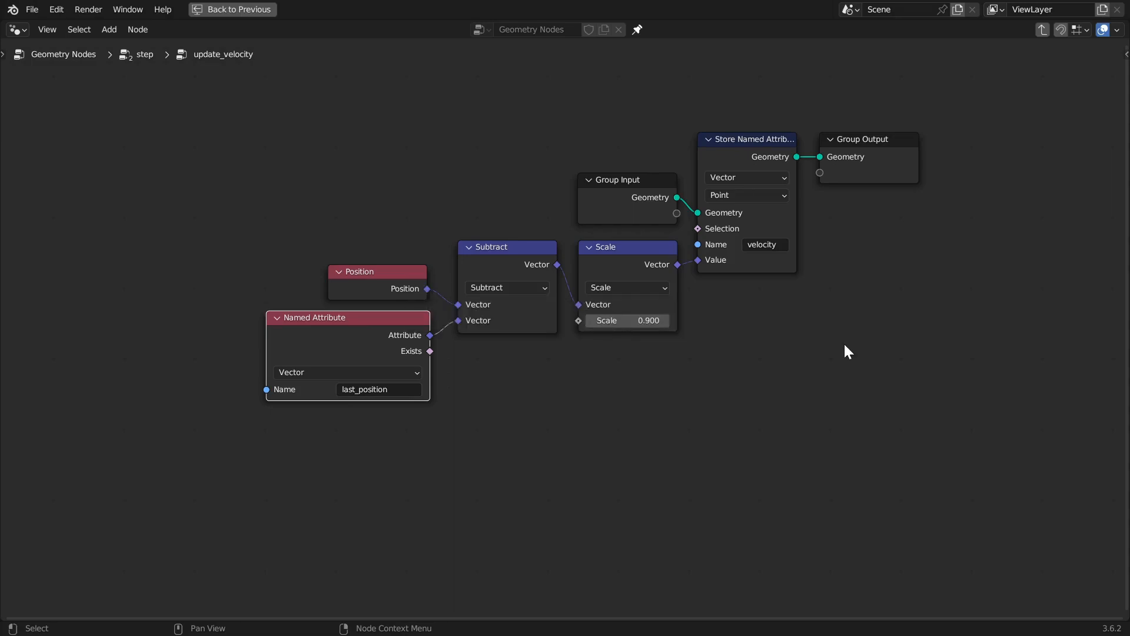
pyautogui.click(480, 260)
pyautogui.moveTo(794, 381); pyautogui.dragTo(735, 374, button='middle')
pyautogui.click(570, 258)
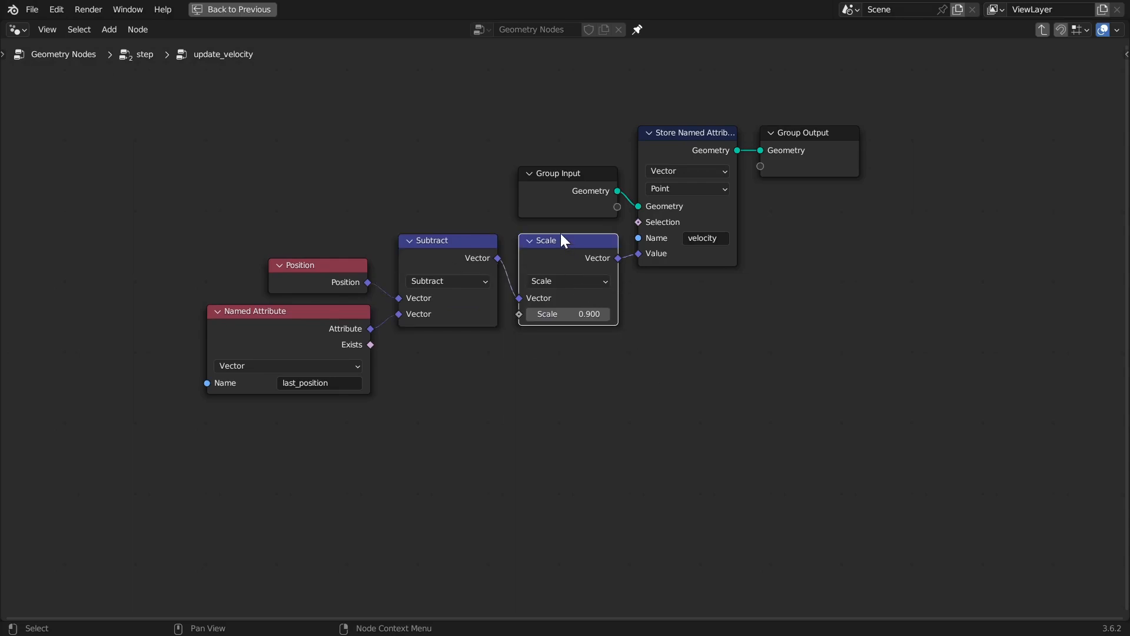
pyautogui.click(682, 141)
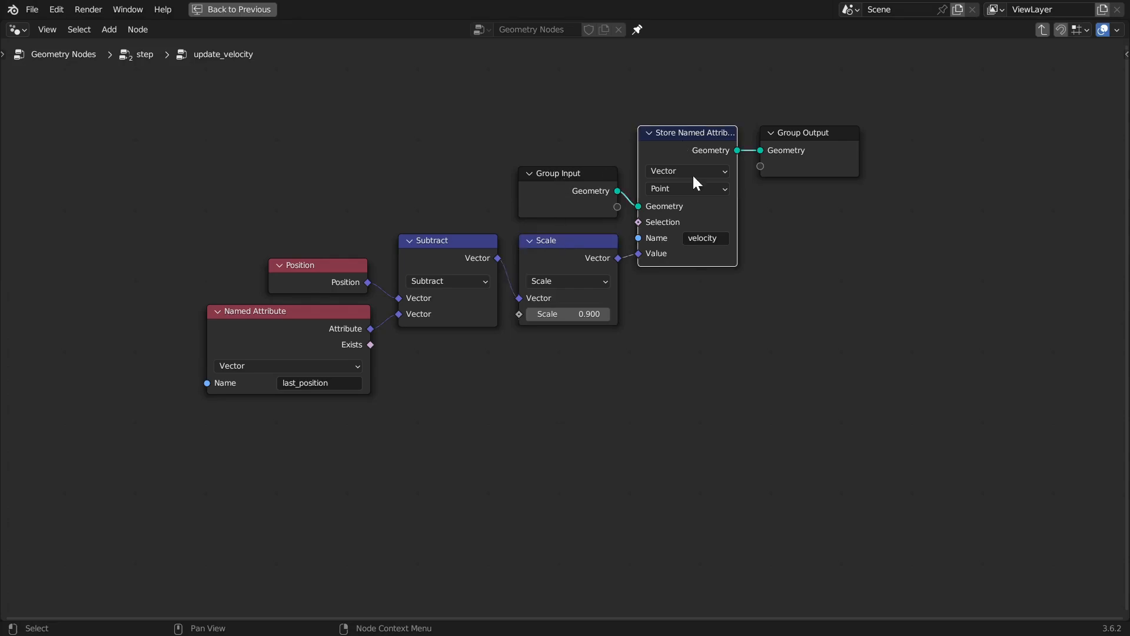
pyautogui.press('Tab')
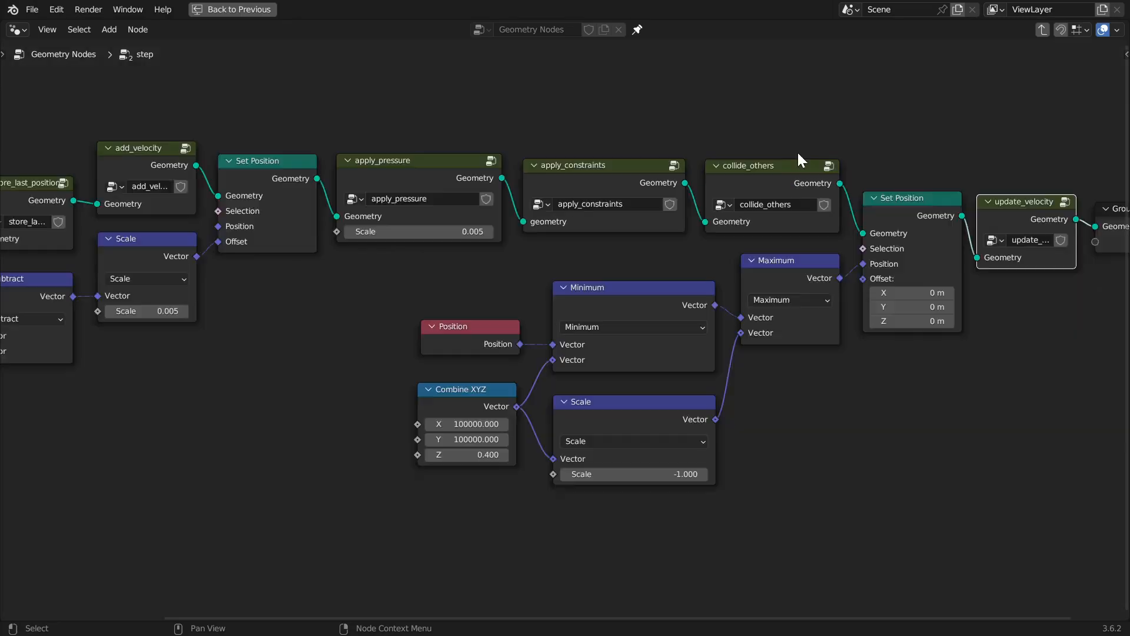
# - Go back to the start of the step chain, inspect store_last_position and open the add_velocity group
pyautogui.scroll(-6, 659, 295)
pyautogui.moveTo(445, 292); pyautogui.dragTo(648, 299, button='middle')
pyautogui.scroll(5, 648, 298)
pyautogui.click(469, 180)
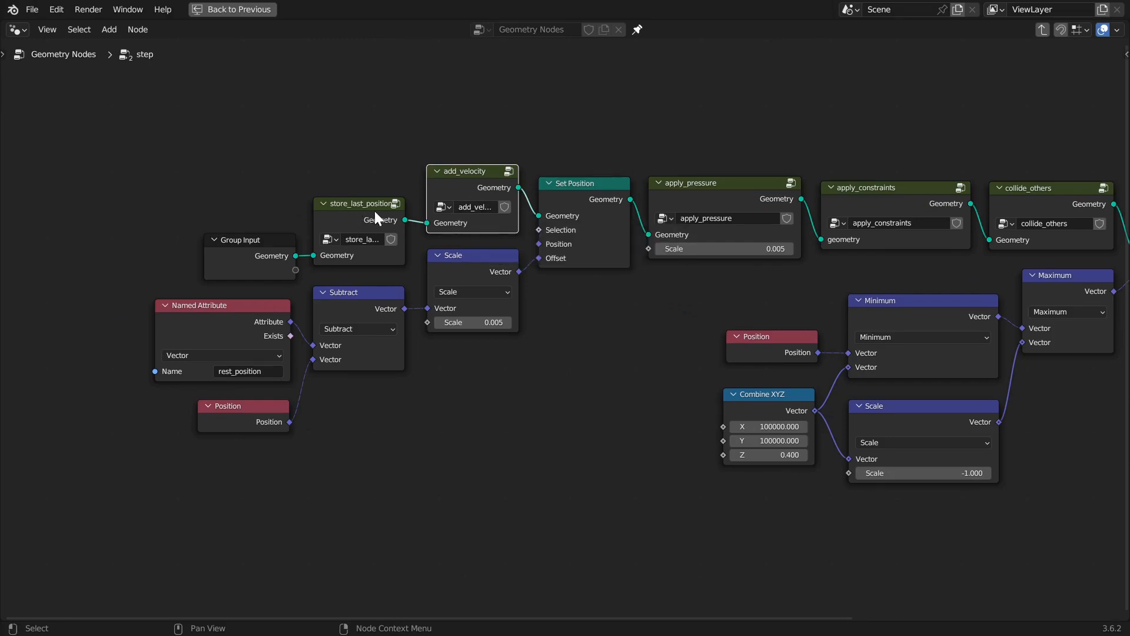
pyautogui.click(344, 213)
pyautogui.click(466, 178)
pyautogui.press('Tab')
# - Nudge the Set Position and velocity Named Attribute nodes apart in add_velocity, and return to the step group
pyautogui.scroll(-4, 551, 260)
pyautogui.moveTo(562, 279); pyautogui.dragTo(499, 209, button='middle')
pyautogui.scroll(6, 499, 209)
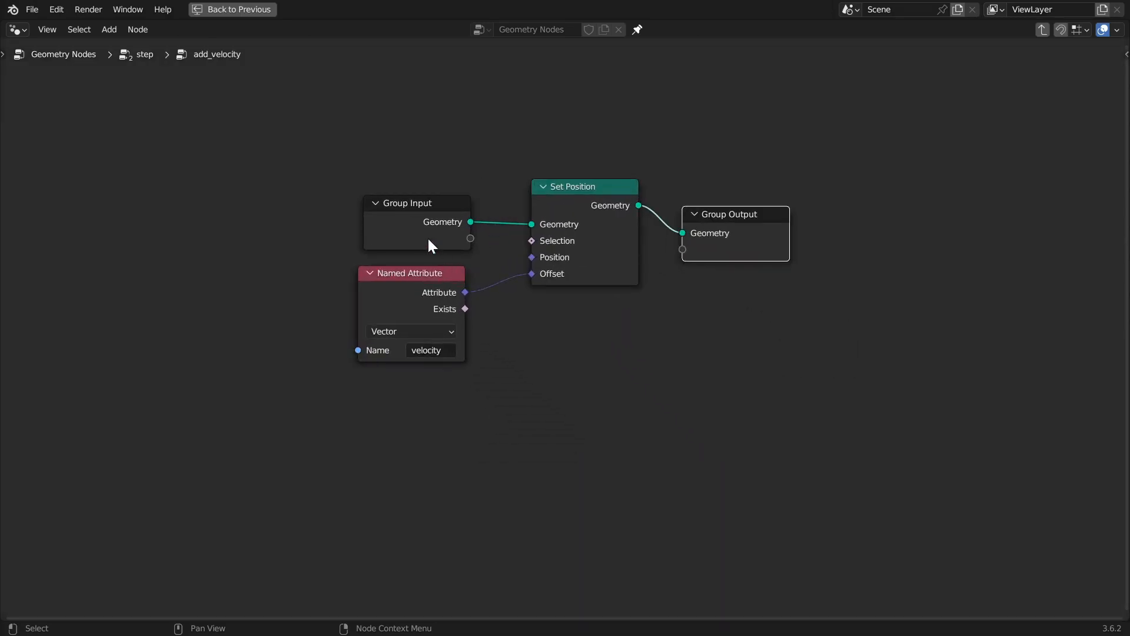
pyautogui.moveTo(556, 203); pyautogui.dragTo(568, 197)
pyautogui.moveTo(412, 285); pyautogui.dragTo(416, 284)
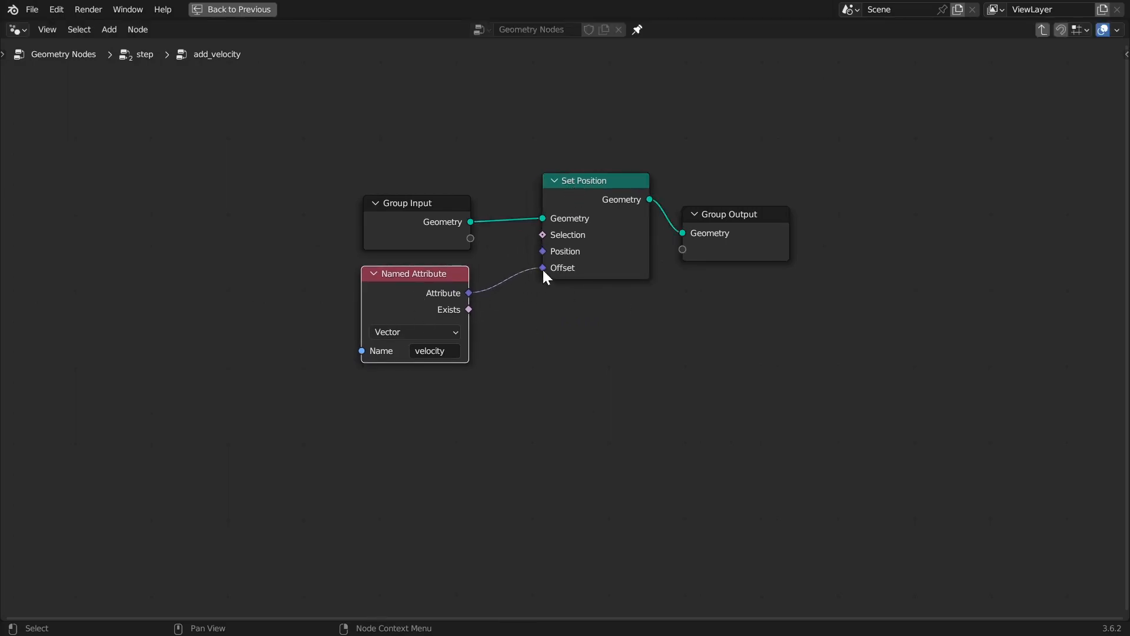
pyautogui.press('Tab')
# - Group the Set Position after add_velocity with its Scale, Subtract, rest_position and Position nodes, and return to the step group
pyautogui.click(584, 150)
pyautogui.click(583, 157)
pyautogui.scroll(-2, 558, 332)
pyautogui.moveTo(600, 336); pyautogui.dragTo(665, 325, button='middle')
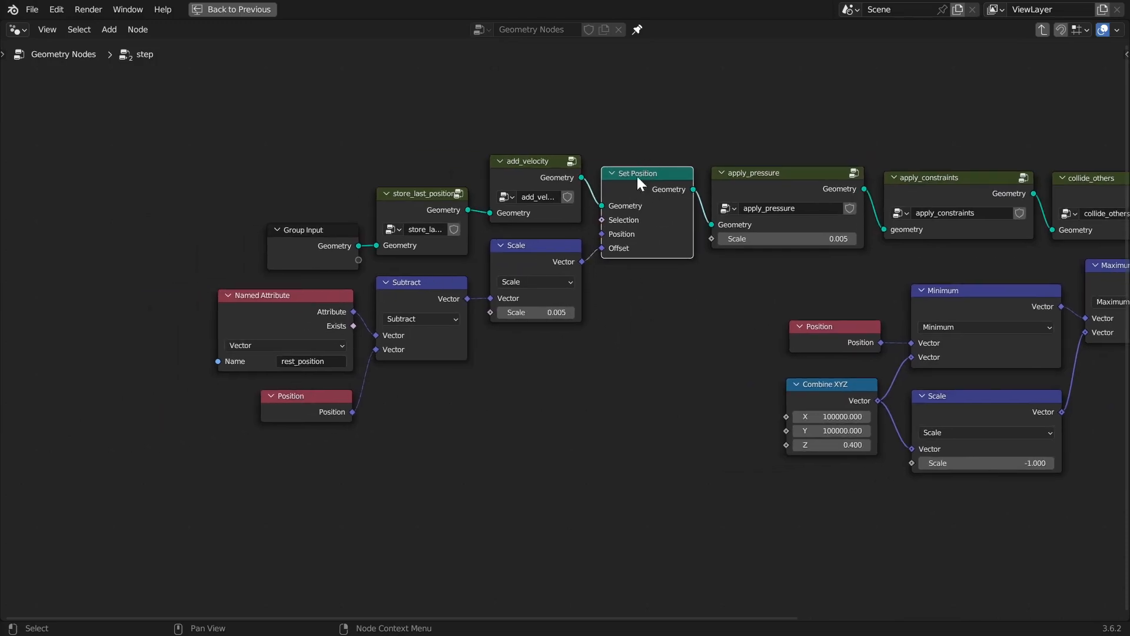
pyautogui.keyDown('shift'); pyautogui.click(566, 250); pyautogui.keyUp('shift')
pyautogui.keyDown('shift'); pyautogui.click(447, 288); pyautogui.keyUp('shift')
pyautogui.keyDown('shift'); pyautogui.click(284, 312); pyautogui.keyUp('shift')
pyautogui.keyDown('shift'); pyautogui.click(292, 406); pyautogui.keyUp('shift')
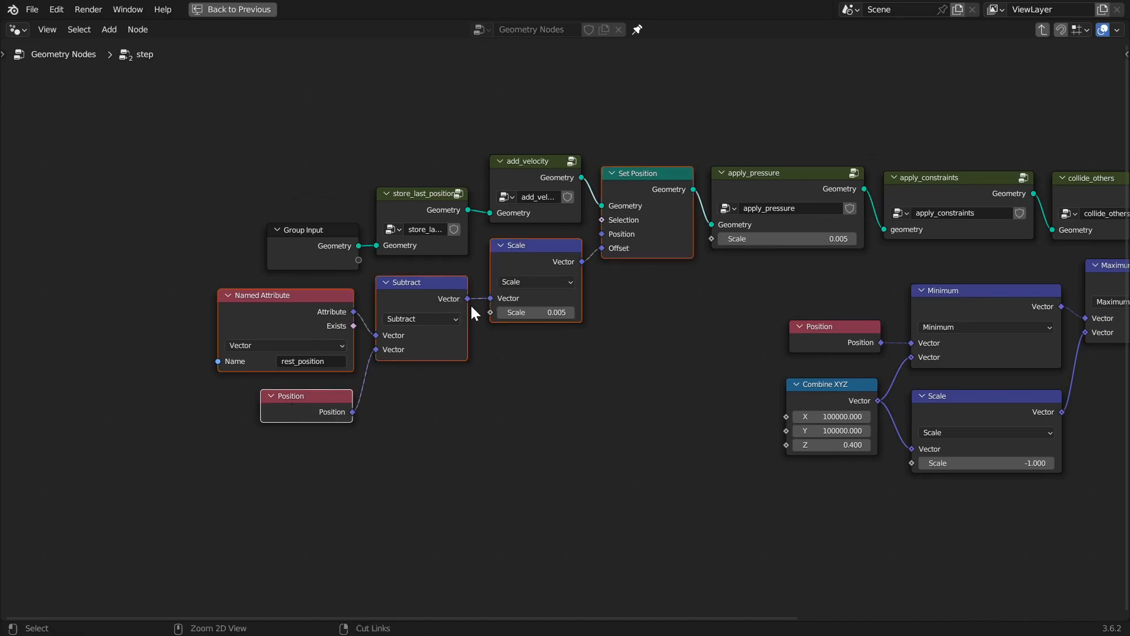
pyautogui.hotkey('ctrl', 'g')
pyautogui.press('Tab')
# - Place the new node group between add_velocity and apply_pressure, rename it move_towards_rest_position and save the file
pyautogui.moveTo(440, 317); pyautogui.dragTo(646, 166)
pyautogui.doubleClick(656, 194)
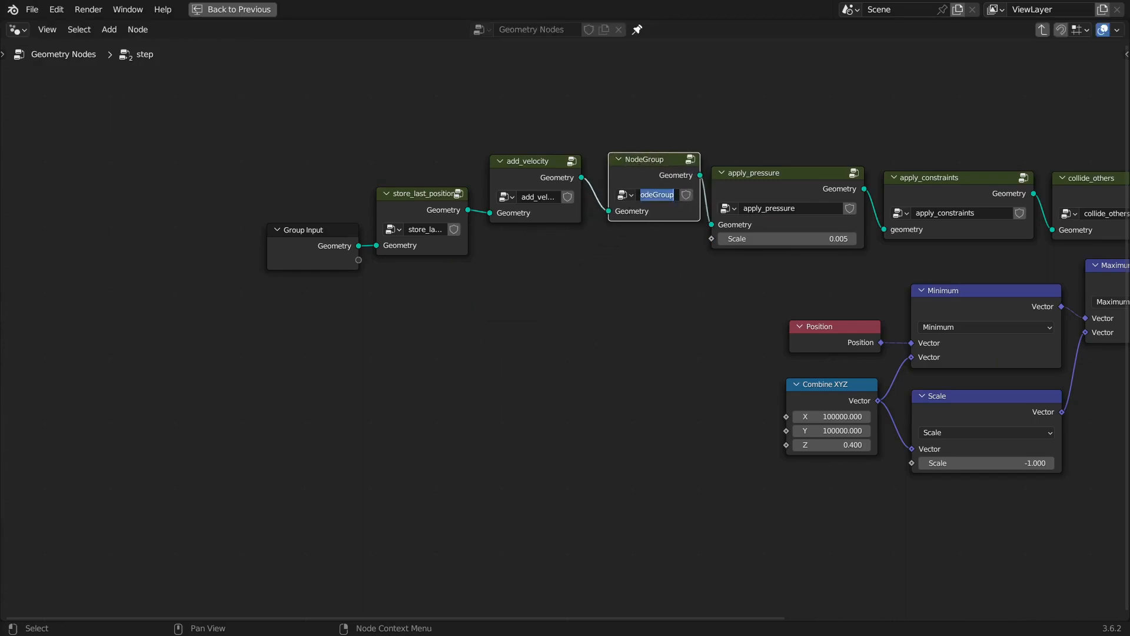
pyautogui.write('move_towards')
pyautogui.write('_rest_pos')
pyautogui.press('Return')
pyautogui.hotkey('ctrl', 's')
# - Space out Group Input, store_last_position and add_velocity, and widen the move_towards_rest_position node
pyautogui.moveTo(680, 284); pyautogui.dragTo(799, 331, button='middle')
pyautogui.moveTo(397, 297); pyautogui.dragTo(320, 297)
pyautogui.moveTo(559, 252); pyautogui.dragTo(490, 256)
pyautogui.moveTo(642, 212); pyautogui.dragTo(570, 218)
pyautogui.click(730, 224)
pyautogui.moveTo(728, 224); pyautogui.dragTo(688, 224)
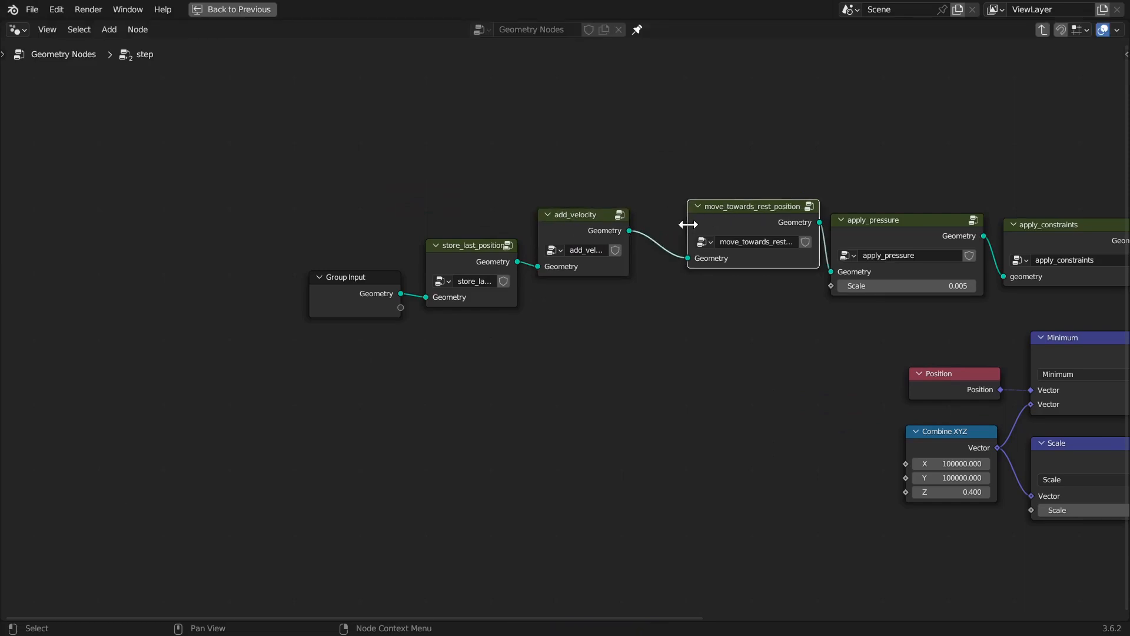
# - Open move_towards_rest_position, move Group Input above Named Attribute, and trace rest_position and Position through Subtract and Scale
pyautogui.press('Tab')
pyautogui.moveTo(243, 346); pyautogui.dragTo(280, 262, button='middle')
pyautogui.hotkey('alt', 'a')
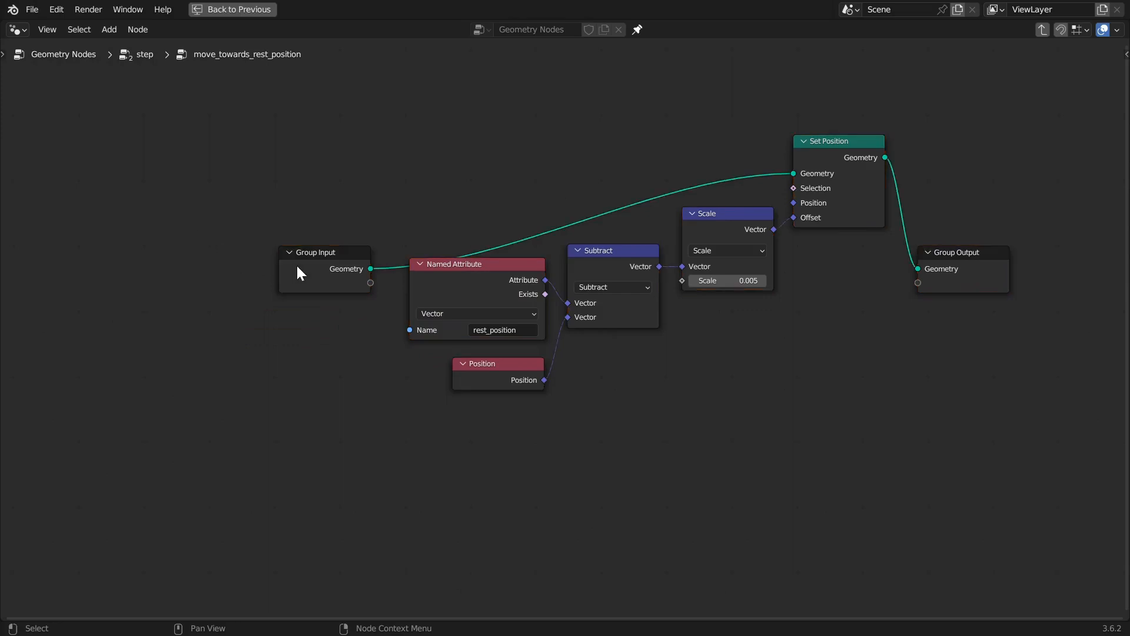
pyautogui.moveTo(296, 264); pyautogui.dragTo(332, 203)
pyautogui.click(464, 292)
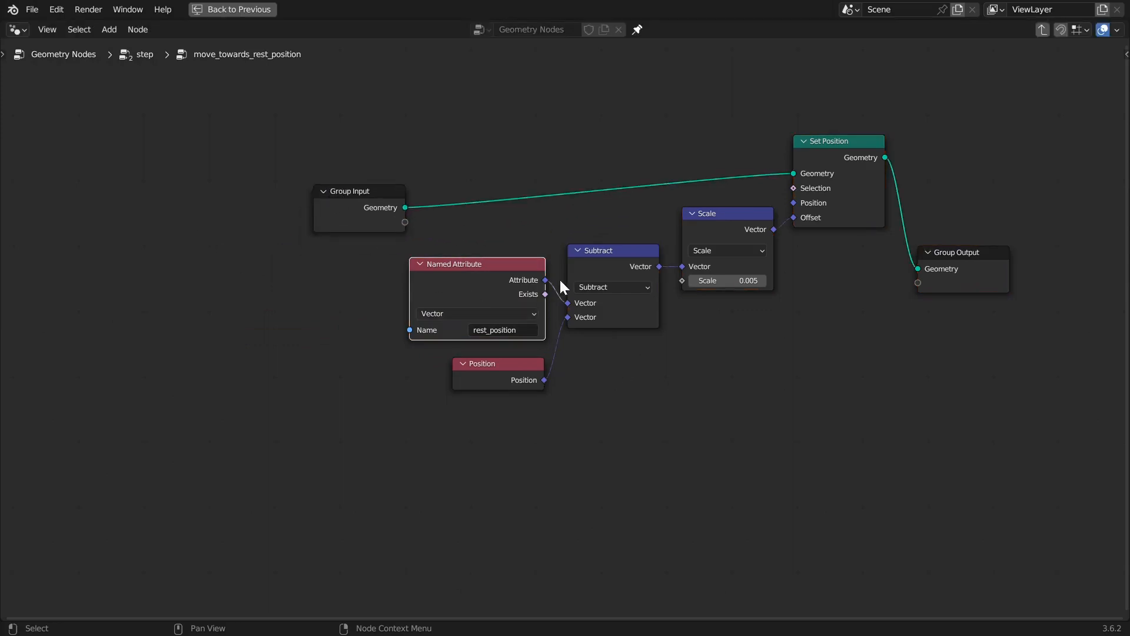
pyautogui.click(487, 376)
pyautogui.click(603, 262)
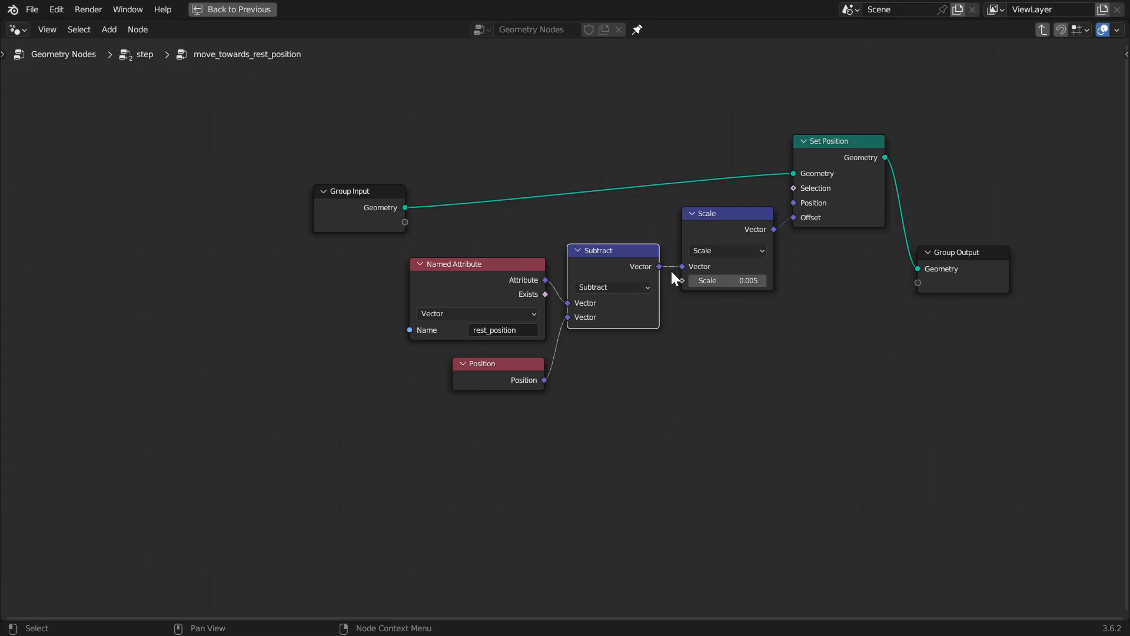
pyautogui.click(734, 232)
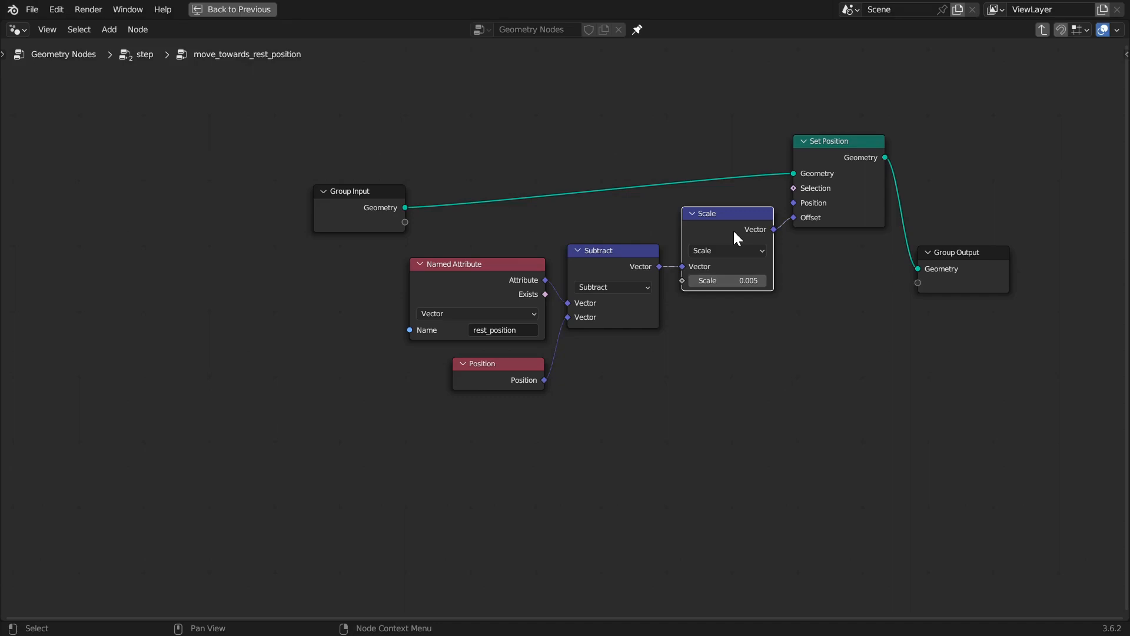
# - Line up Group Output, Set Position and Group Input in one row, and inspect the Scale node
pyautogui.moveTo(987, 284); pyautogui.dragTo(992, 195)
pyautogui.moveTo(840, 147); pyautogui.dragTo(841, 157)
pyautogui.moveTo(359, 176); pyautogui.dragTo(359, 173)
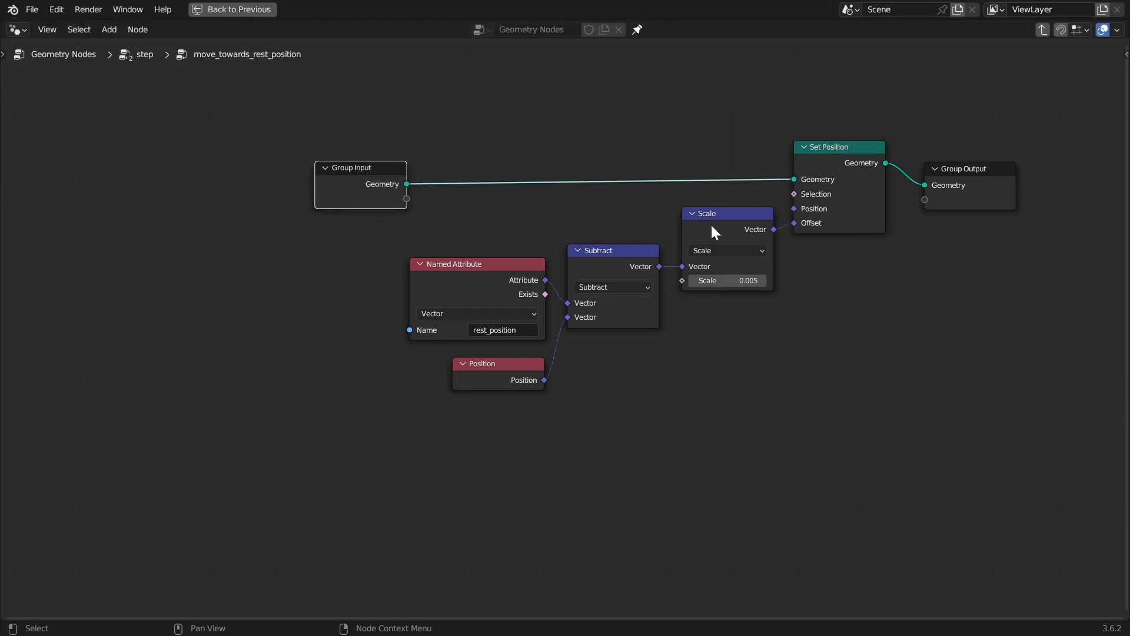
pyautogui.click(699, 218)
pyautogui.scroll(2, 729, 317)
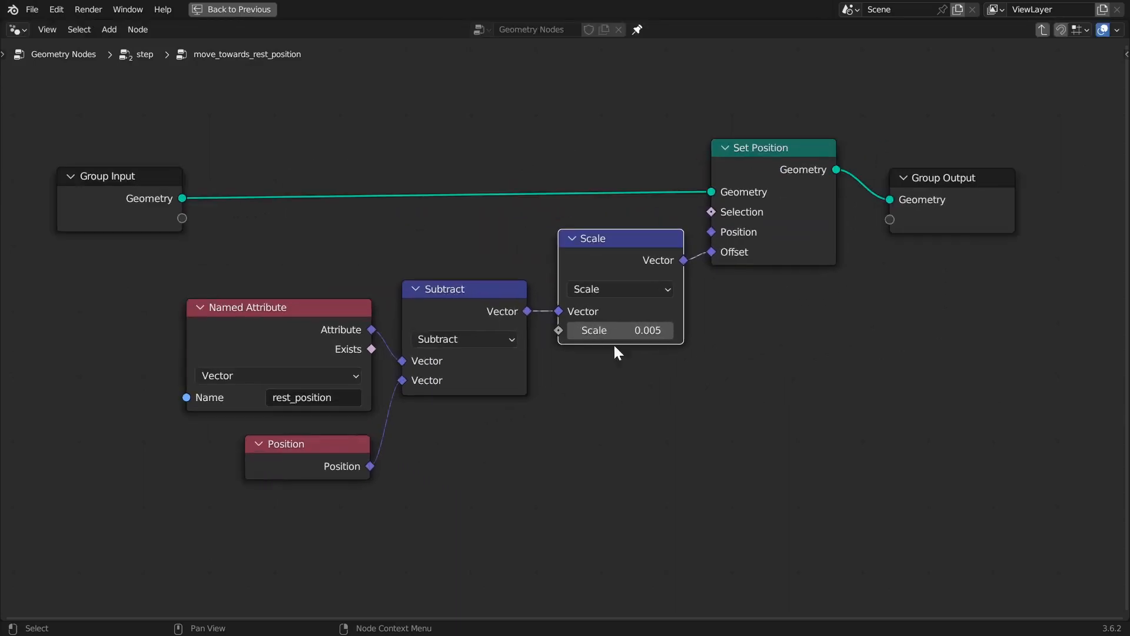
pyautogui.click(925, 175)
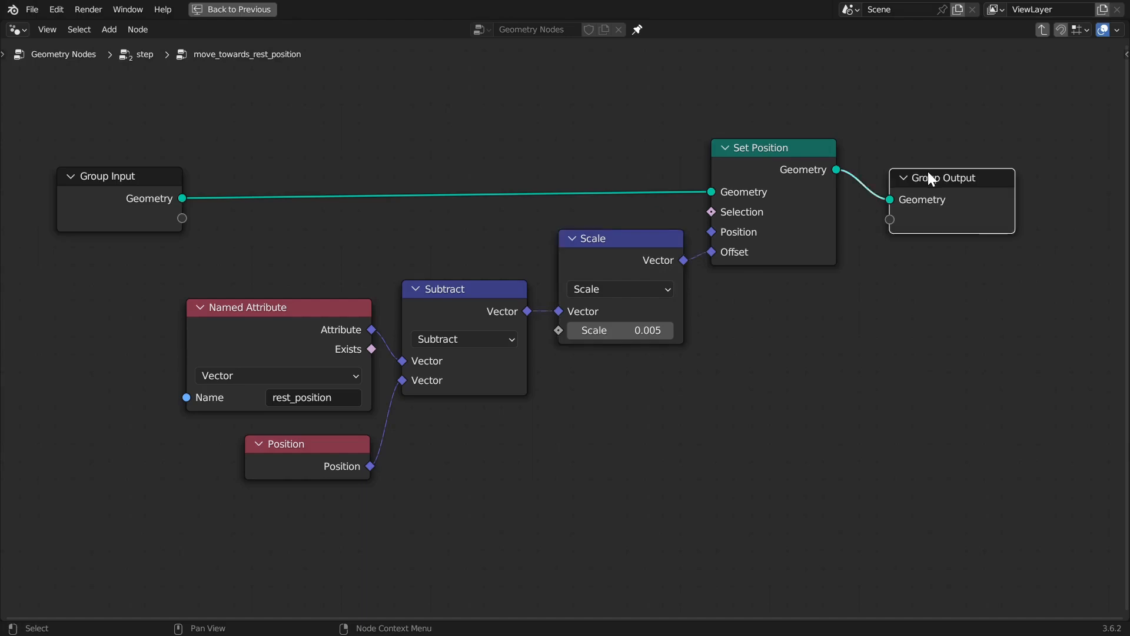
# - Return to the step group, save the file and move move_towards_rest_position slightly closer to add_velocity
pyautogui.press('Tab')
pyautogui.hotkey('ctrl', 's')
pyautogui.scroll(-2, 708, 337)
pyautogui.moveTo(752, 213); pyautogui.dragTo(732, 213)
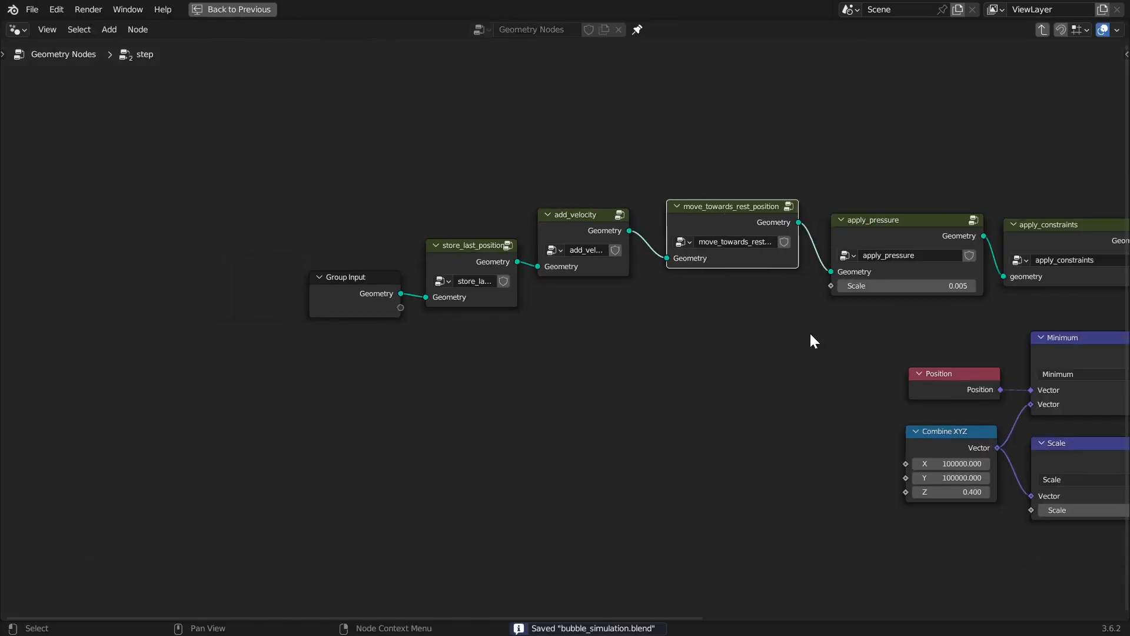
# - Open the apply_pressure group and move the Normal node slightly up, in line with the Scale node's Vector input
pyautogui.moveTo(798, 325); pyautogui.dragTo(550, 334, button='middle')
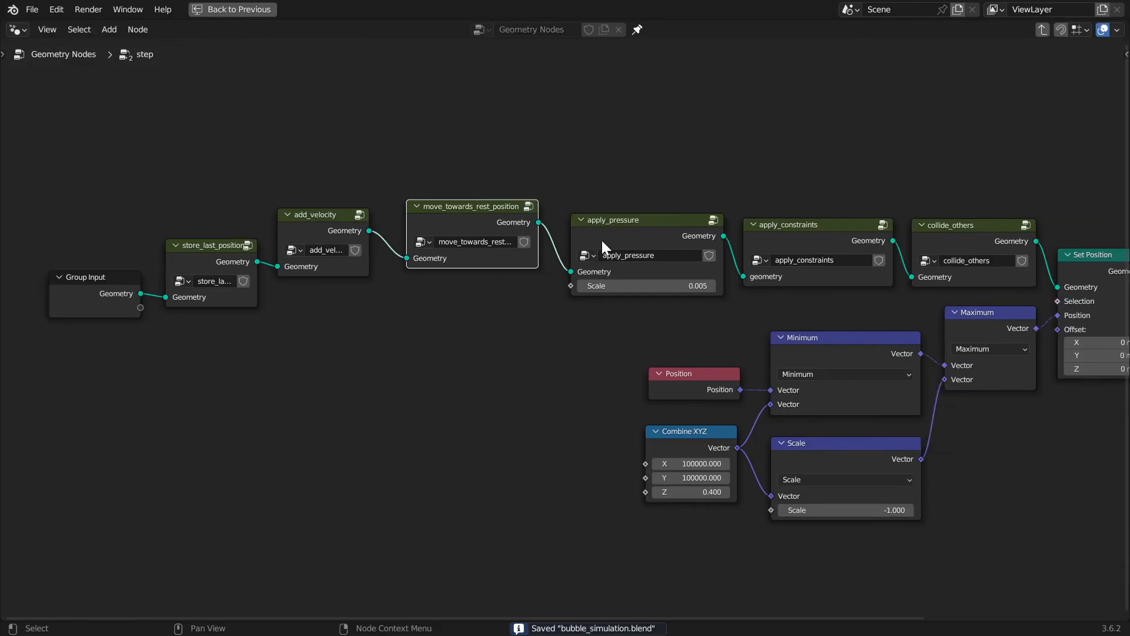
pyautogui.click(627, 223)
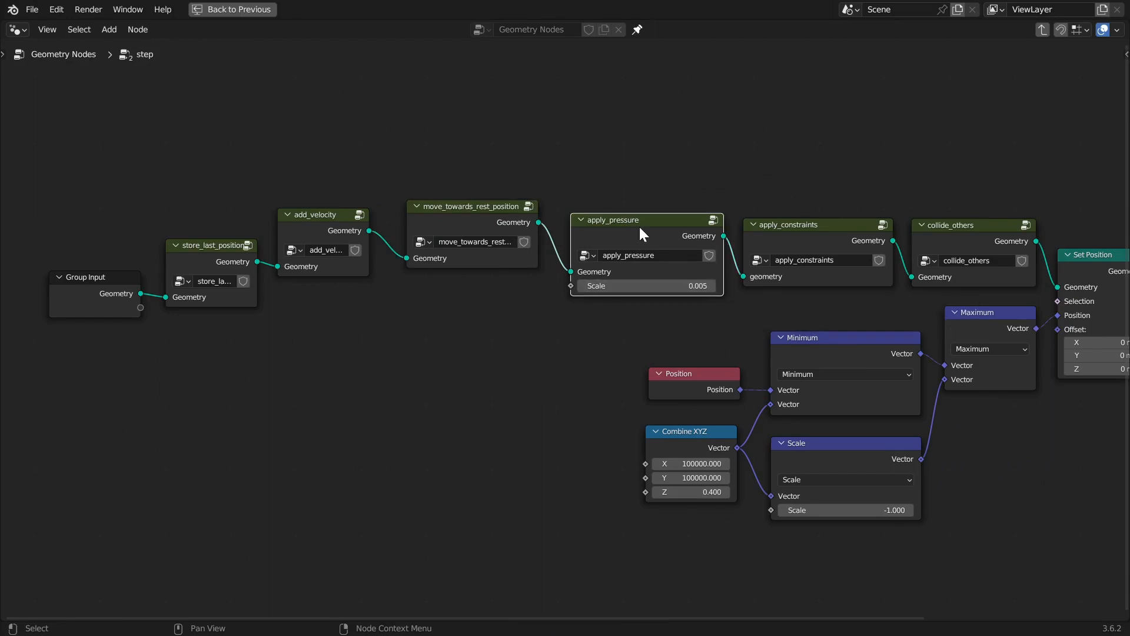
pyautogui.press('Tab')
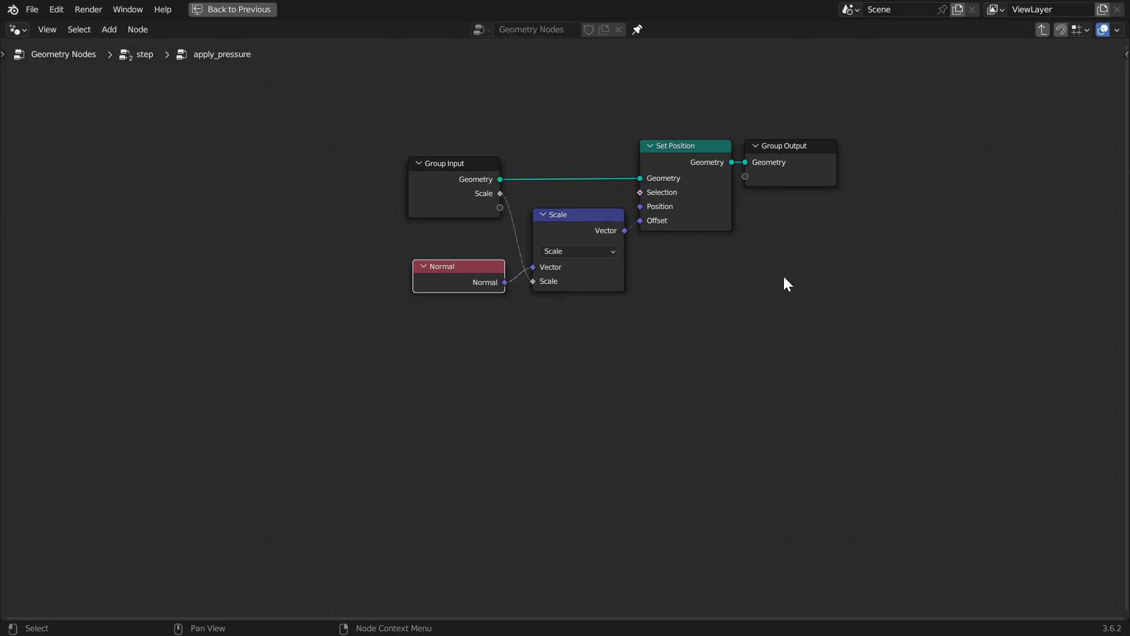
pyautogui.moveTo(459, 275); pyautogui.dragTo(460, 265)
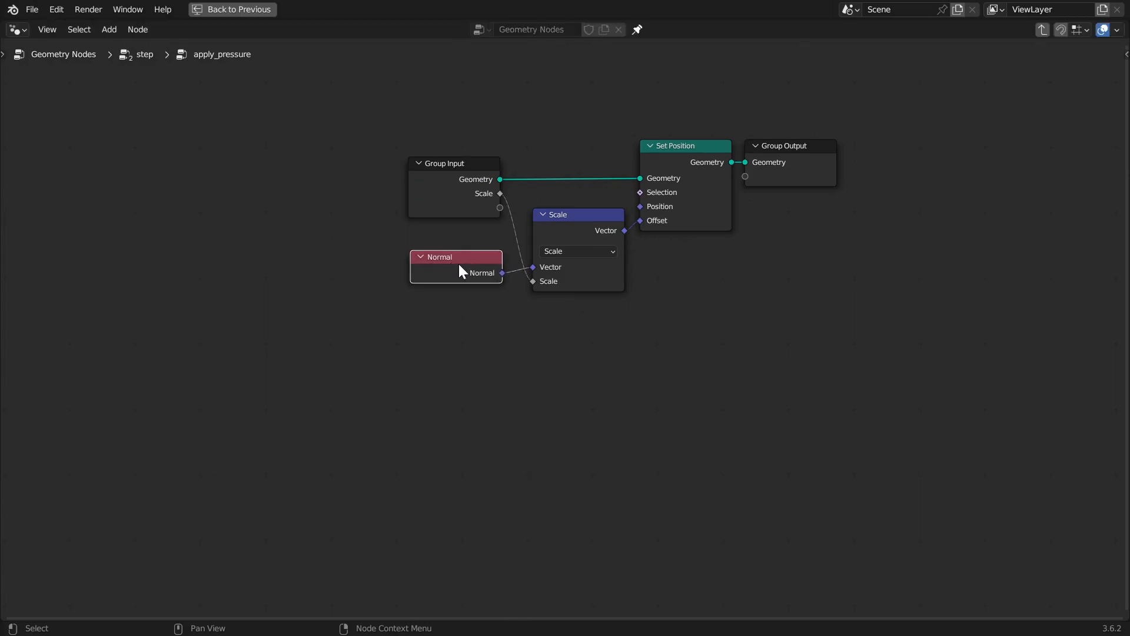
pyautogui.moveTo(661, 321); pyautogui.dragTo(658, 387, button='middle')
# - Restore the full workspace layout, select the Bubbles object and show an upper bubble up close in solid shading
pyautogui.hotkey('ctrl', 'space')
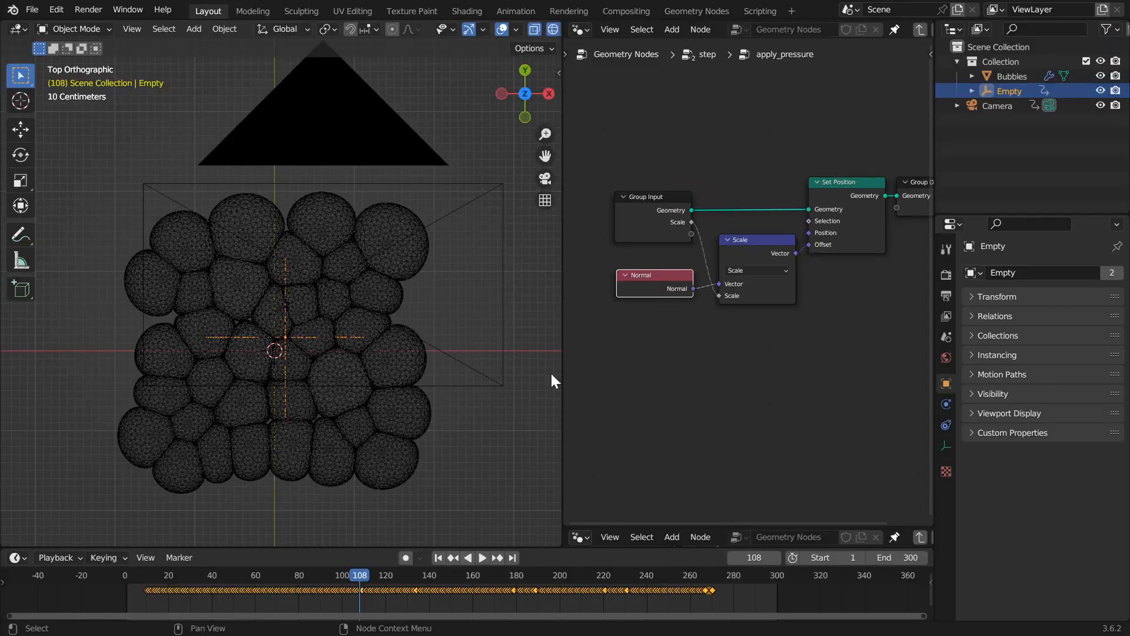
pyautogui.scroll(6, 283, 334)
pyautogui.click(365, 239)
pyautogui.keyDown('shift'); pyautogui.moveTo(348, 256); pyautogui.dragTo(261, 535, button='middle'); pyautogui.keyUp('shift')
pyautogui.click(306, 368)
pyautogui.press('z')
pyautogui.scroll(4, 325, 357)
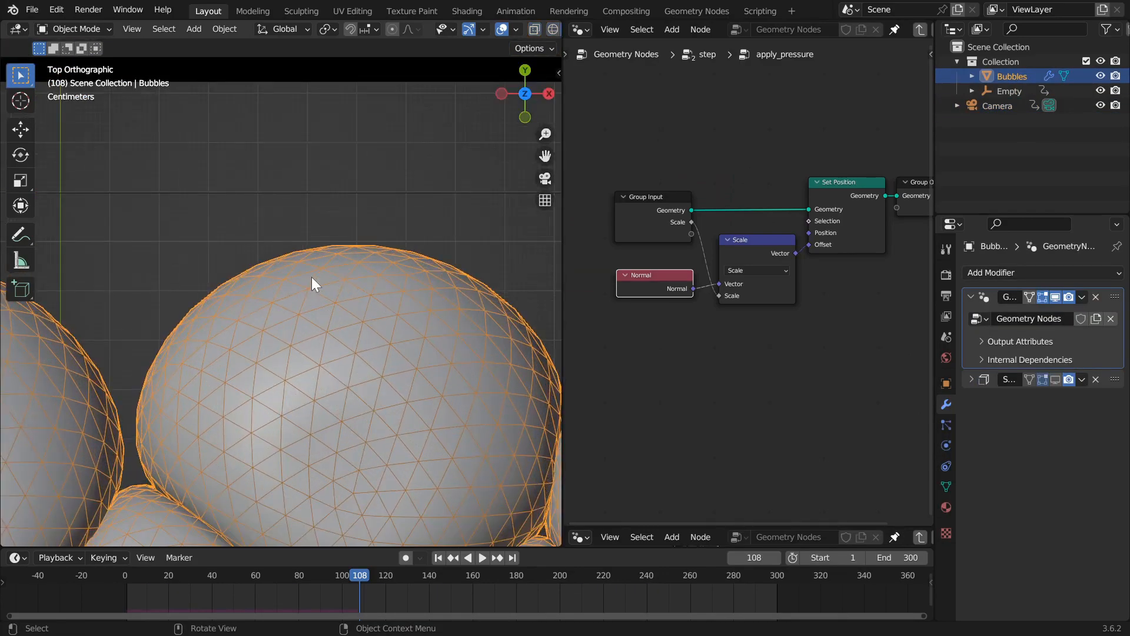
# - Examine the bubble's outer surface up close, and inspect the Set Position and Group Output of apply_pressure
pyautogui.scroll(3, 292, 252)
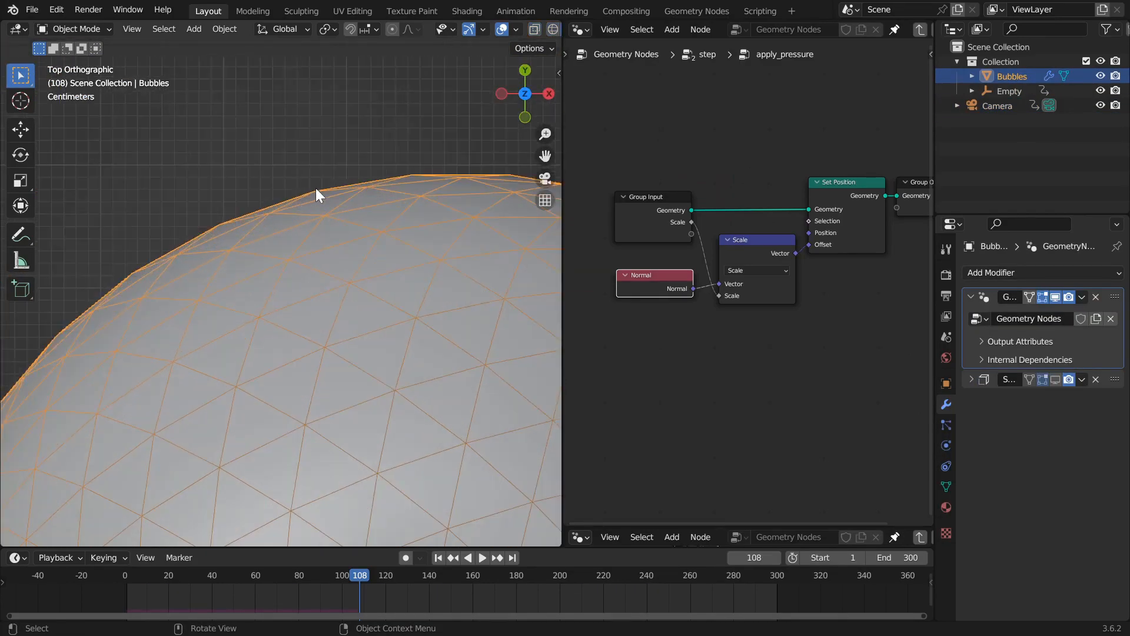
pyautogui.scroll(-5, 316, 246)
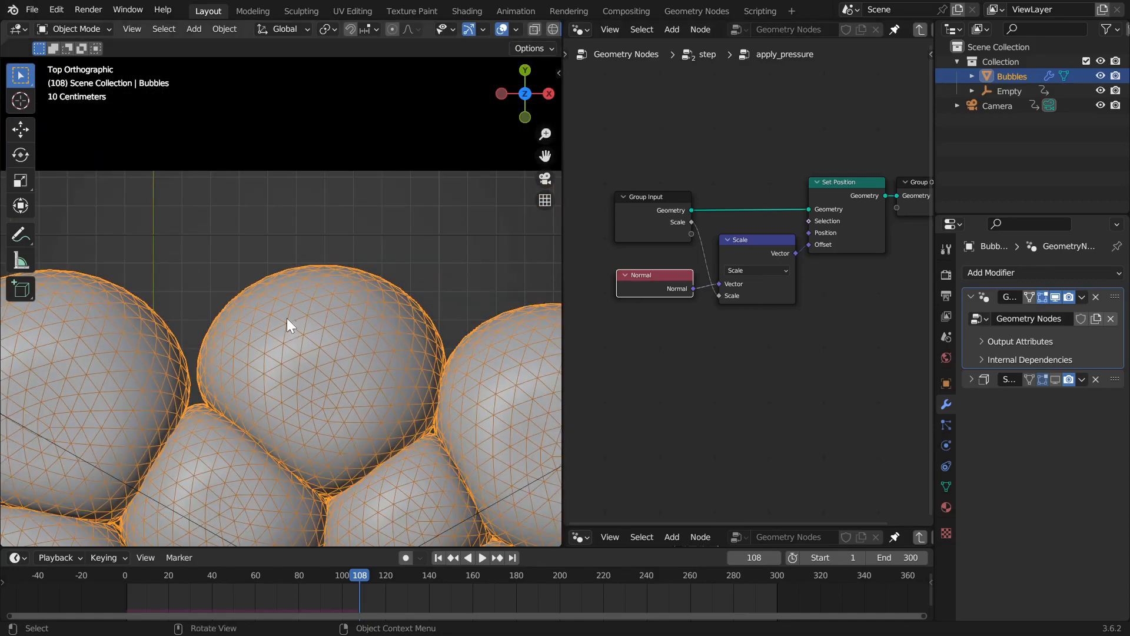
pyautogui.scroll(2, 287, 289)
pyautogui.scroll(-2, 301, 326)
pyautogui.moveTo(836, 239); pyautogui.dragTo(703, 246, button='middle')
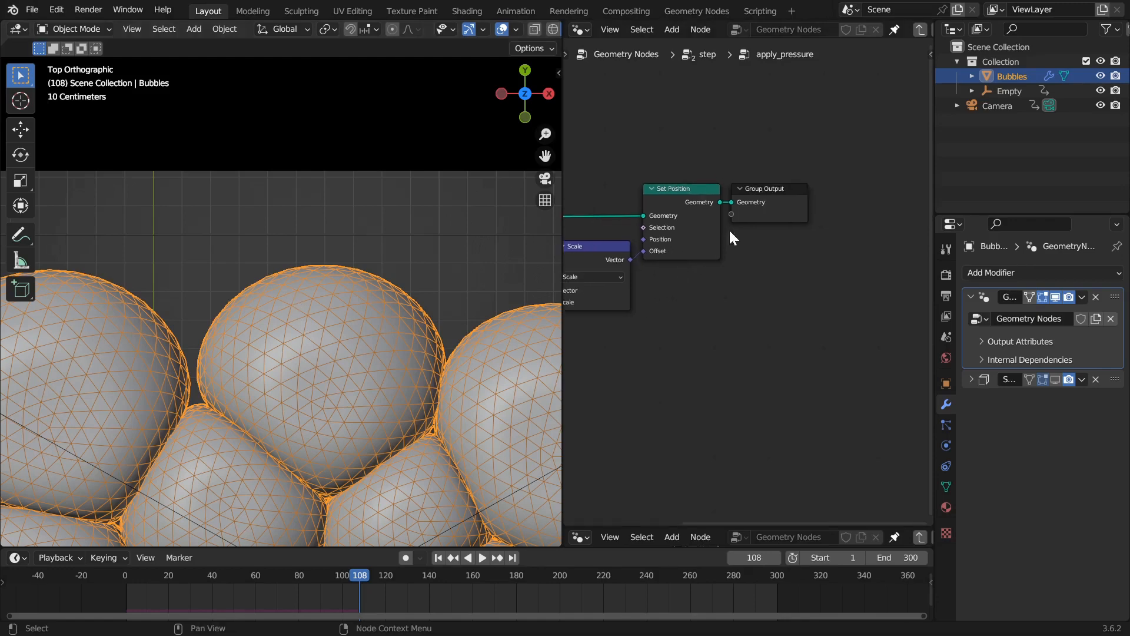
# - Return to the step group, save the file and select the apply_constraints node
pyautogui.press('Tab')
pyautogui.hotkey('ctrl', 's')
pyautogui.scroll(-2, 789, 297)
pyautogui.moveTo(810, 282); pyautogui.dragTo(666, 281, button='middle')
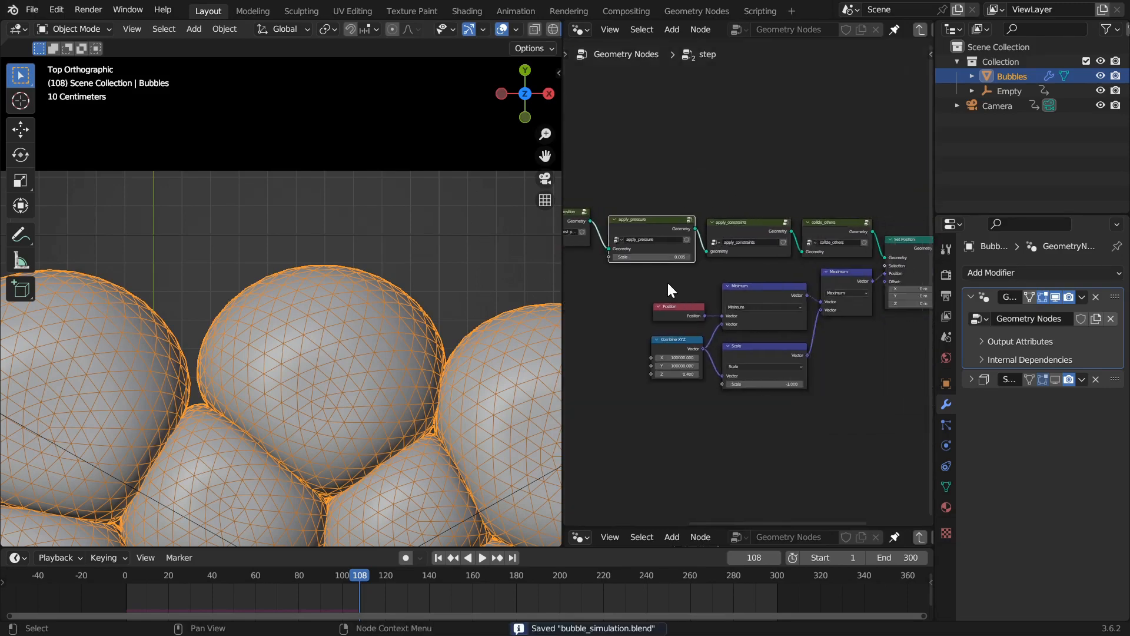
pyautogui.scroll(1, 667, 281)
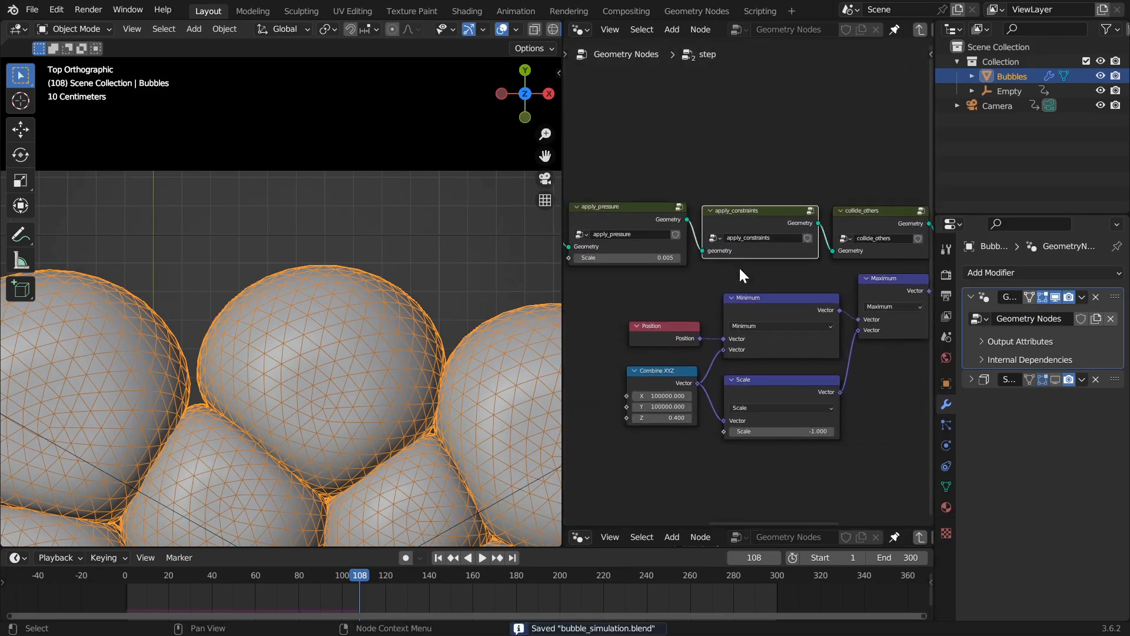
pyautogui.scroll(2, 743, 269)
pyautogui.scroll(-2, 749, 279)
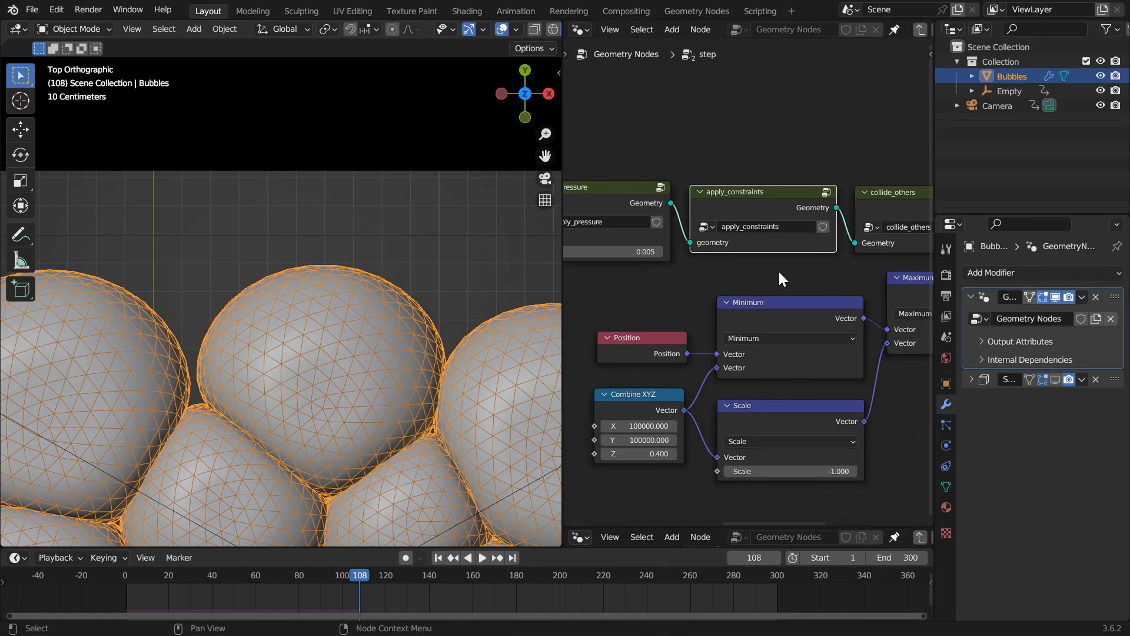
# - Open apply_constraints in a maximized node editor and reposition its get_average_distance_constraint_correction_vector and Set Position nodes
pyautogui.press('Tab')
pyautogui.press('Home')
pyautogui.hotkey('ctrl', 'space')
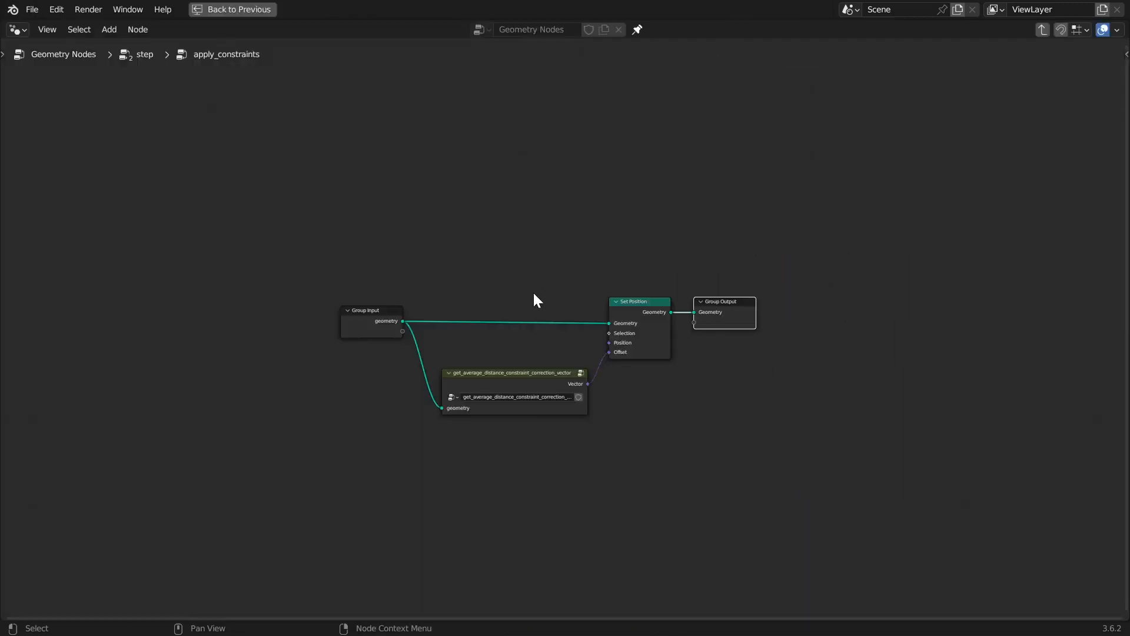
pyautogui.press('Home')
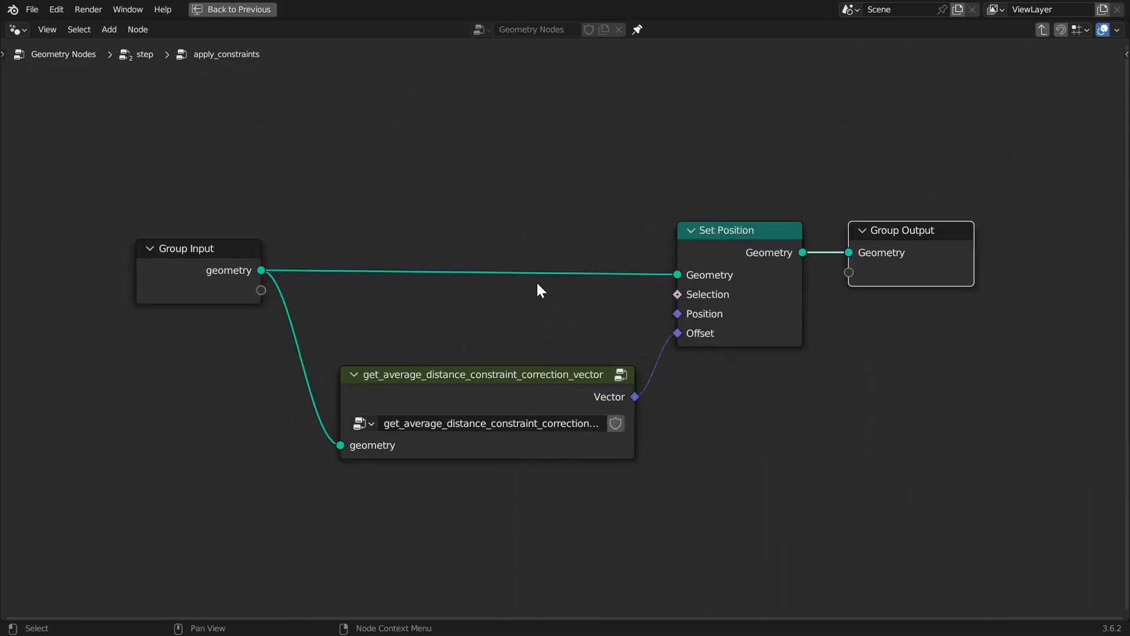
pyautogui.click(447, 384)
pyautogui.moveTo(447, 384); pyautogui.dragTo(430, 364)
pyautogui.moveTo(696, 237); pyautogui.dragTo(706, 238)
# - Open the get_average_distance_constraint_correction_vector group and survey its neighbor_0 to neighbor_5 nodes and the Add, Divide and Scale chain
pyautogui.click(451, 367)
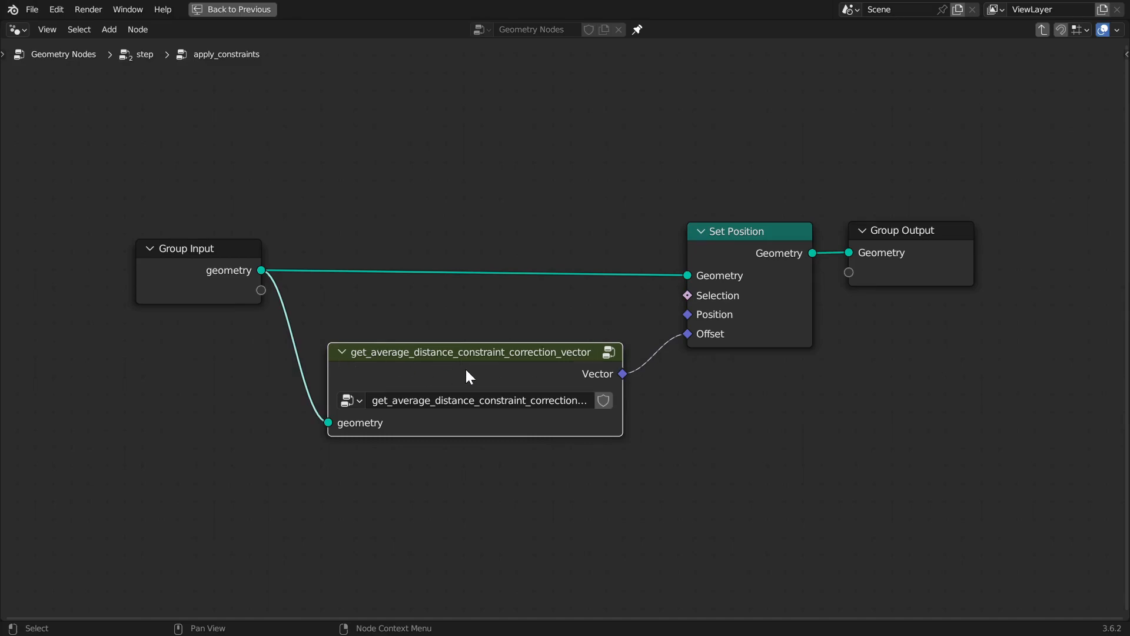
pyautogui.press('Tab')
pyautogui.press('Home')
pyautogui.scroll(3, 608, 297)
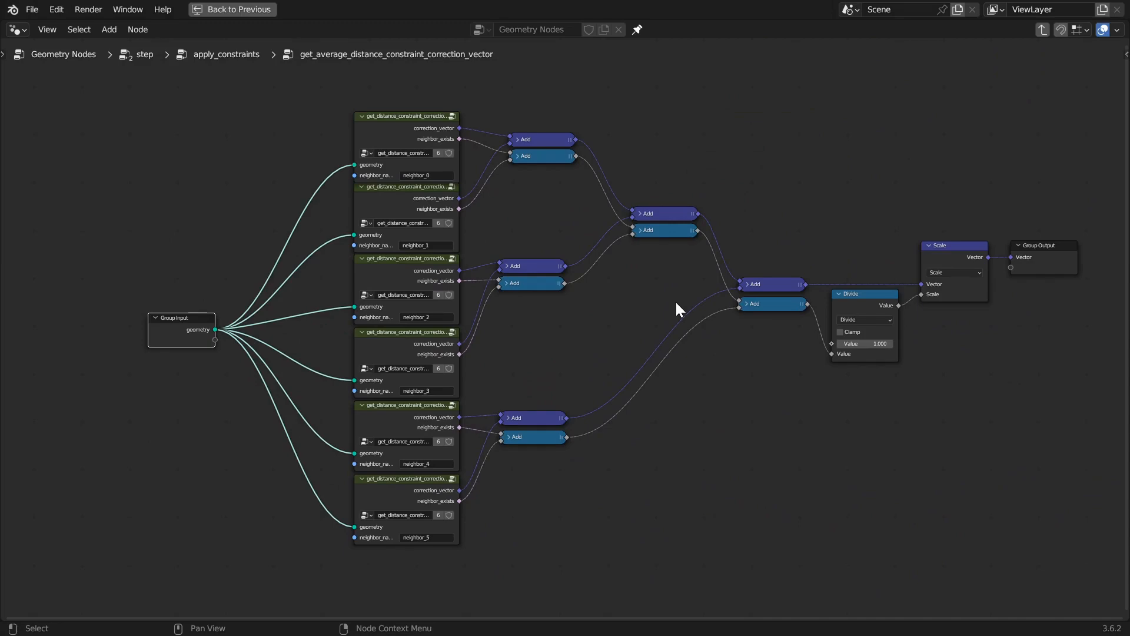
# - Examine the neighbor_0 to neighbor_5 constraint nodes, highlighting the neighbor_0 node, and follow their outputs into the paired Add nodes
pyautogui.scroll(3, 697, 282)
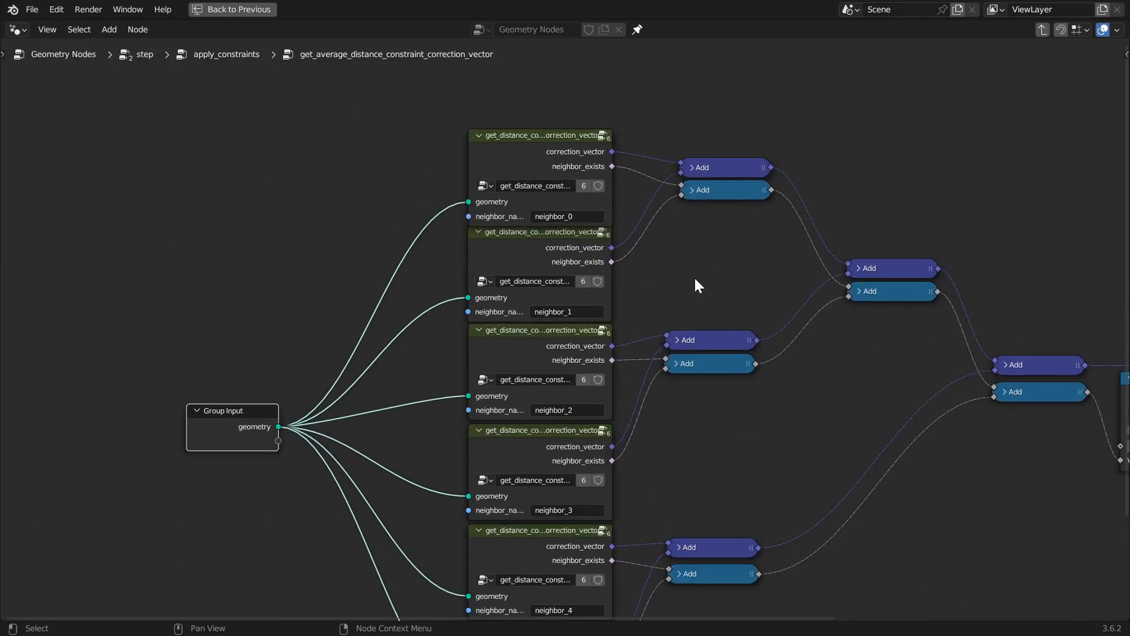
pyautogui.scroll(-2, 696, 284)
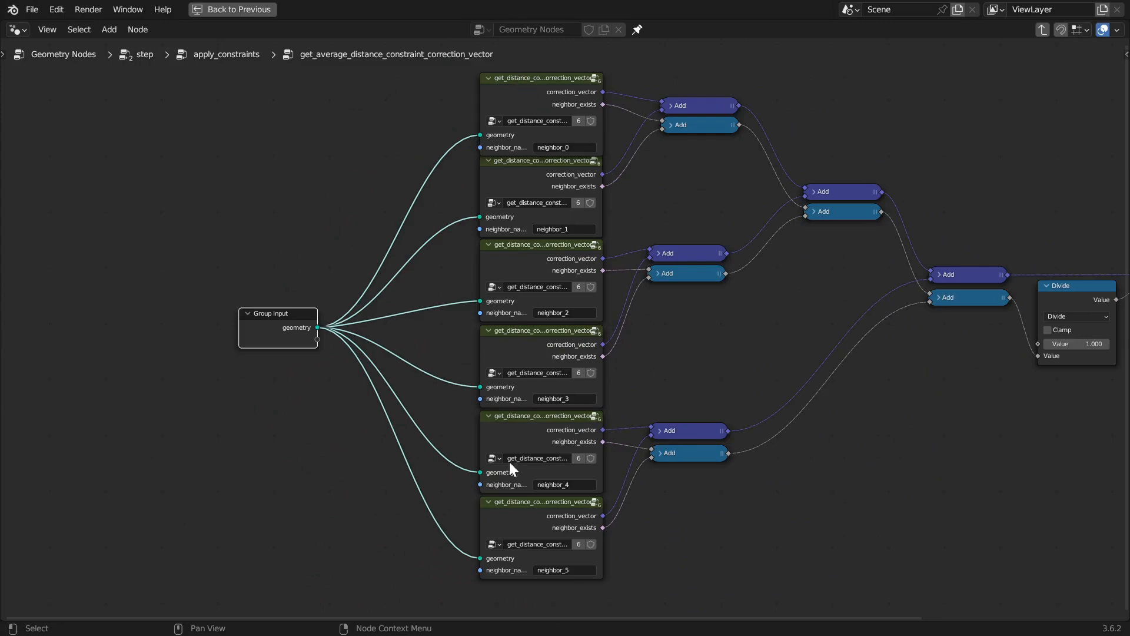
pyautogui.moveTo(403, 185); pyautogui.dragTo(404, 389, button='middle')
pyautogui.scroll(7, 404, 387)
pyautogui.click(498, 282)
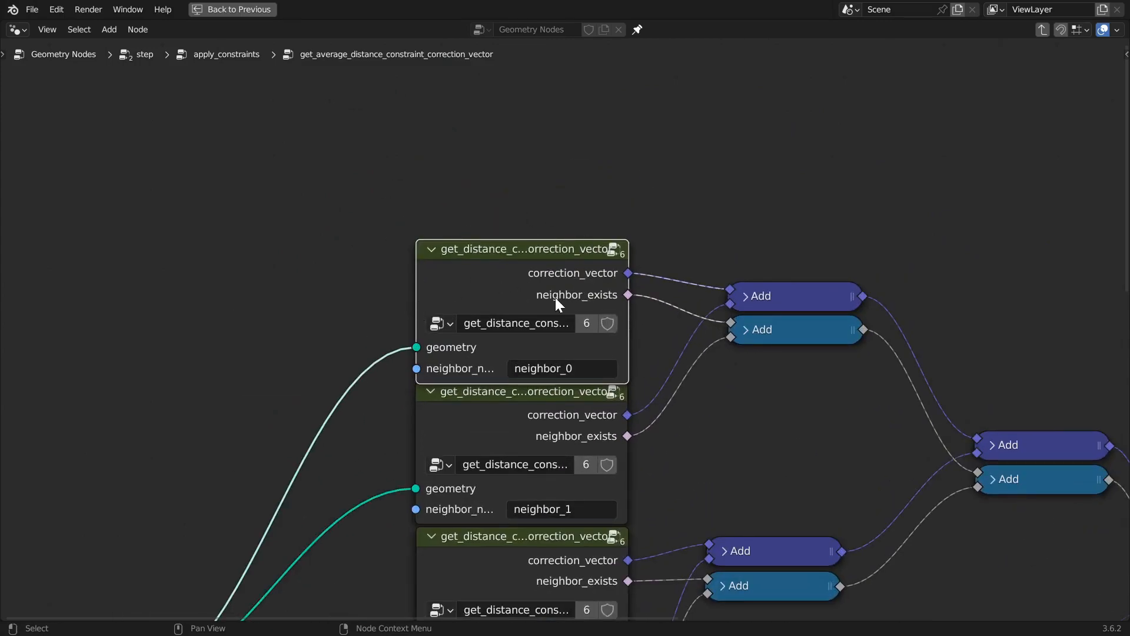
pyautogui.scroll(-8, 677, 388)
pyautogui.moveTo(701, 416); pyautogui.dragTo(599, 243, button='middle')
pyautogui.scroll(-1, 640, 197)
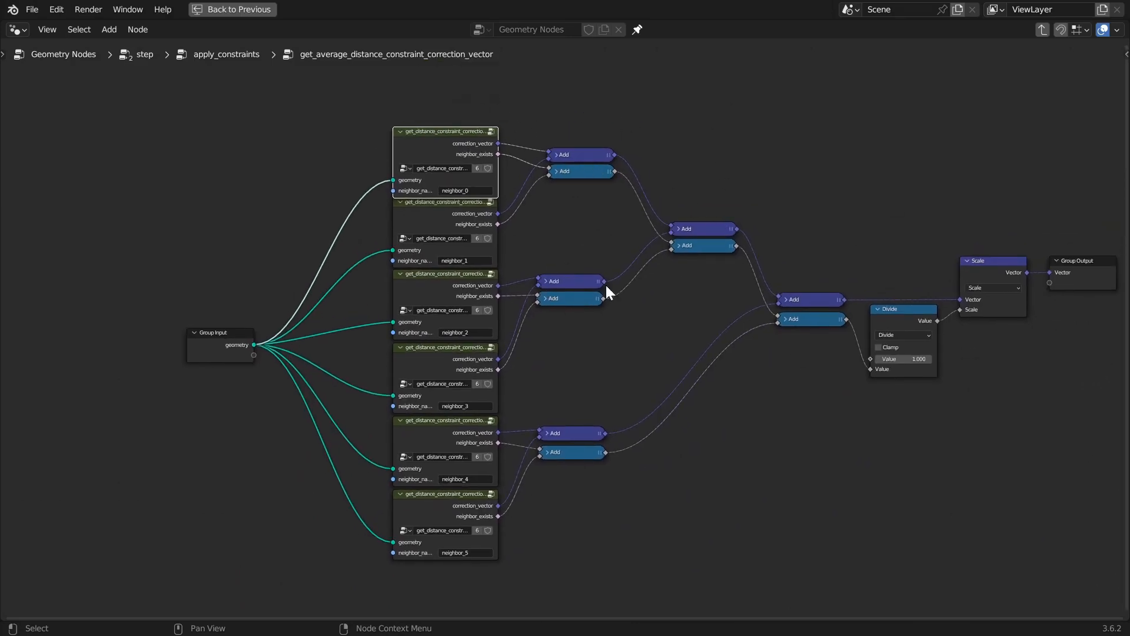
pyautogui.scroll(2, 662, 353)
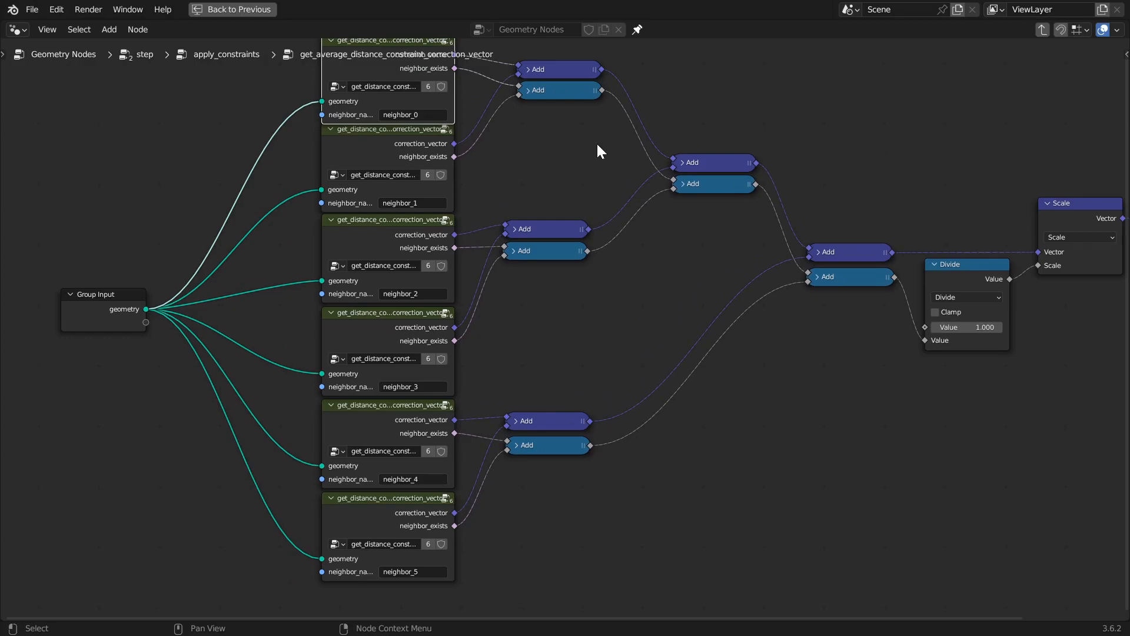
# - Inspect the Divide node, the final vector Add and the Scale node that average the summed correction vectors
pyautogui.click(960, 280)
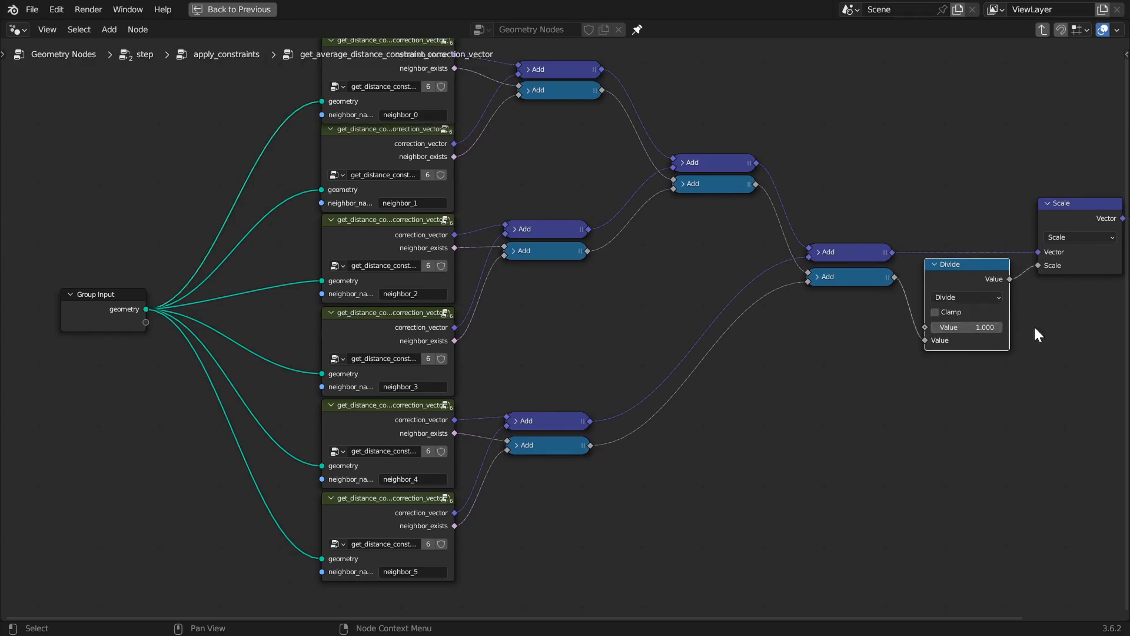
pyautogui.moveTo(1070, 335); pyautogui.dragTo(904, 343, button='middle')
pyautogui.click(745, 259)
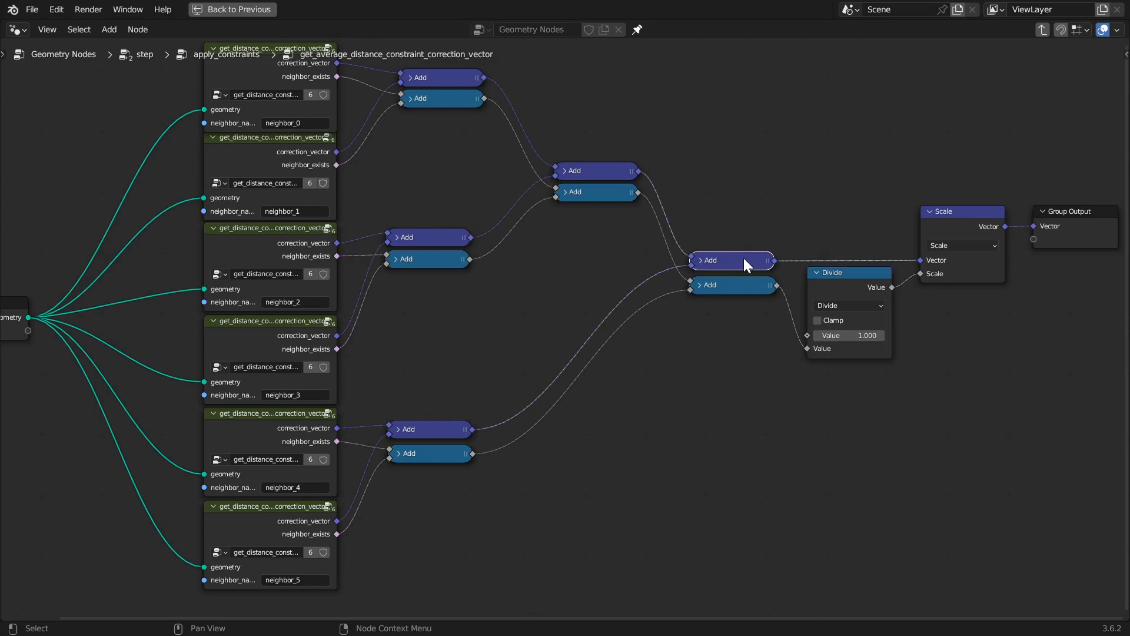
pyautogui.moveTo(701, 245); pyautogui.dragTo(733, 247, button='middle')
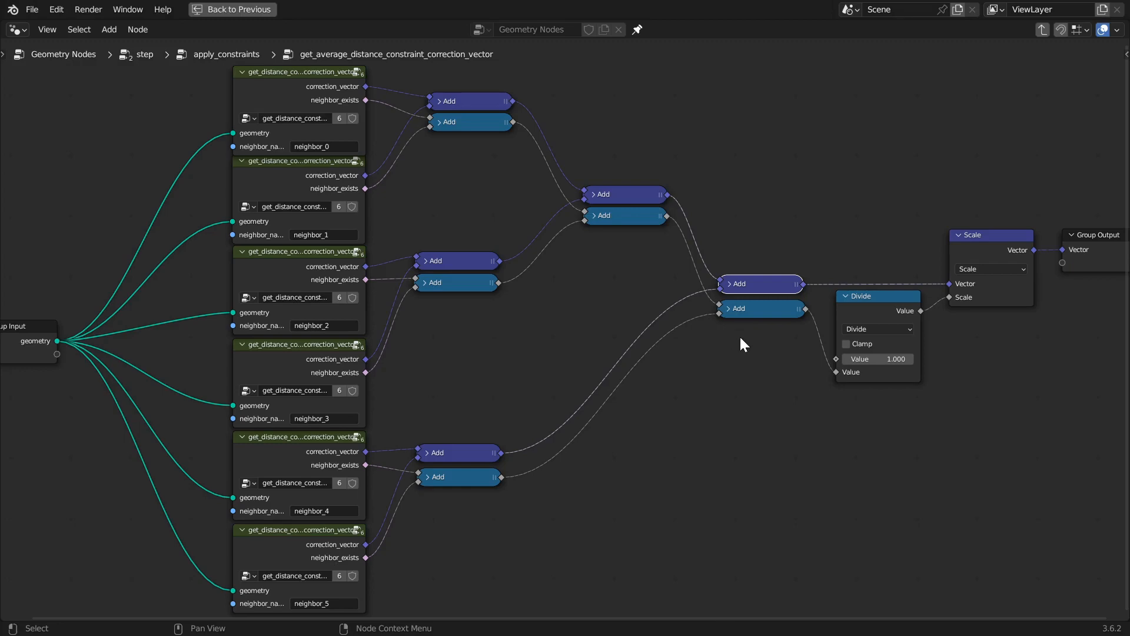
pyautogui.moveTo(1011, 348); pyautogui.dragTo(899, 347, button='middle')
pyautogui.click(878, 250)
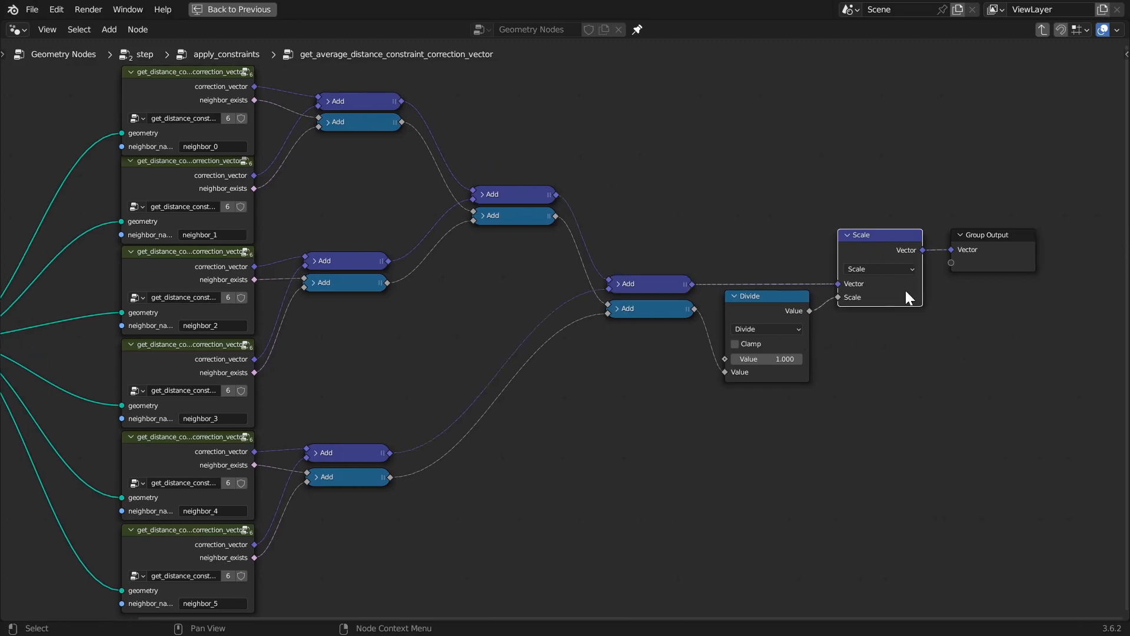
# - Open the neighbor_0 node's get_distance_constraint_correction_vector group and bring its whole node tree into view
pyautogui.moveTo(278, 224); pyautogui.dragTo(648, 257, button='middle')
pyautogui.moveTo(721, 195); pyautogui.dragTo(767, 239, button='middle')
pyautogui.scroll(4, 770, 241)
pyautogui.click(579, 86)
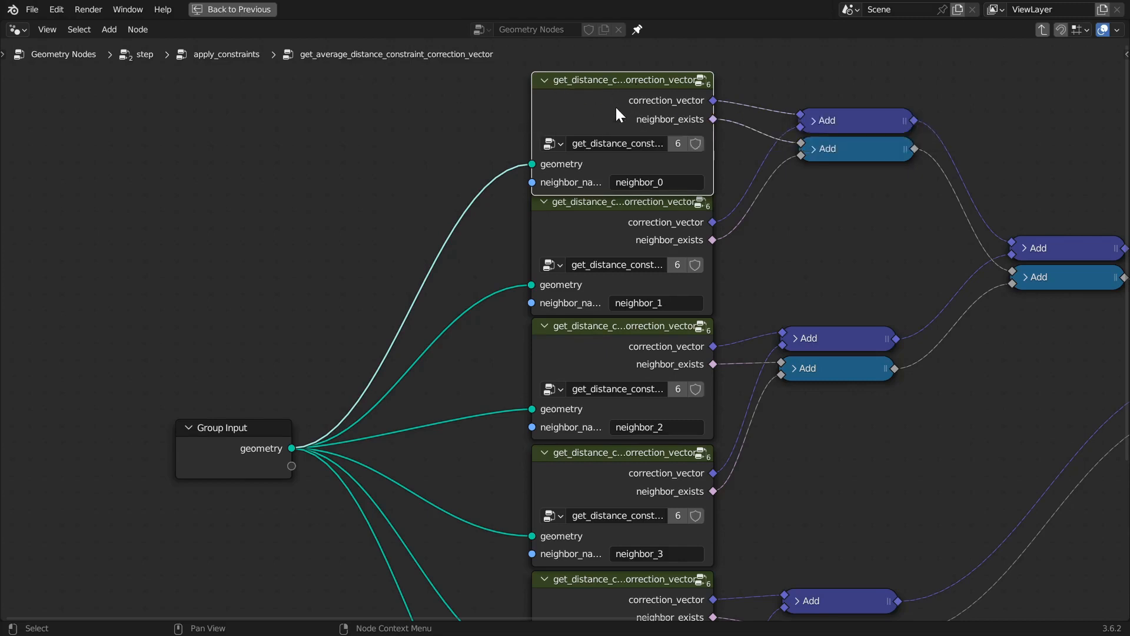
pyautogui.press('Tab')
pyautogui.scroll(-10, 623, 113)
pyautogui.moveTo(344, 240); pyautogui.dragTo(699, 176, button='middle')
pyautogui.scroll(7, 647, 212)
pyautogui.scroll(-3, 665, 312)
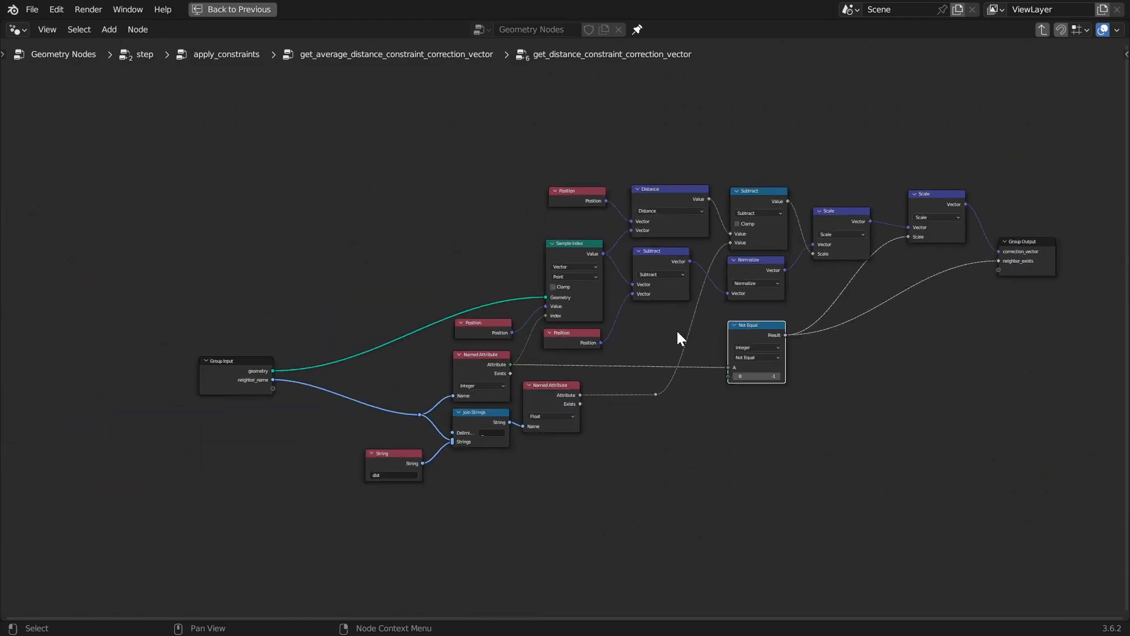
# - Inspect the Group Input, the Sample Index node and the integer Named Attribute that supplies its index
pyautogui.moveTo(676, 329); pyautogui.dragTo(647, 268, button='middle')
pyautogui.scroll(3, 334, 353)
pyautogui.click(142, 299)
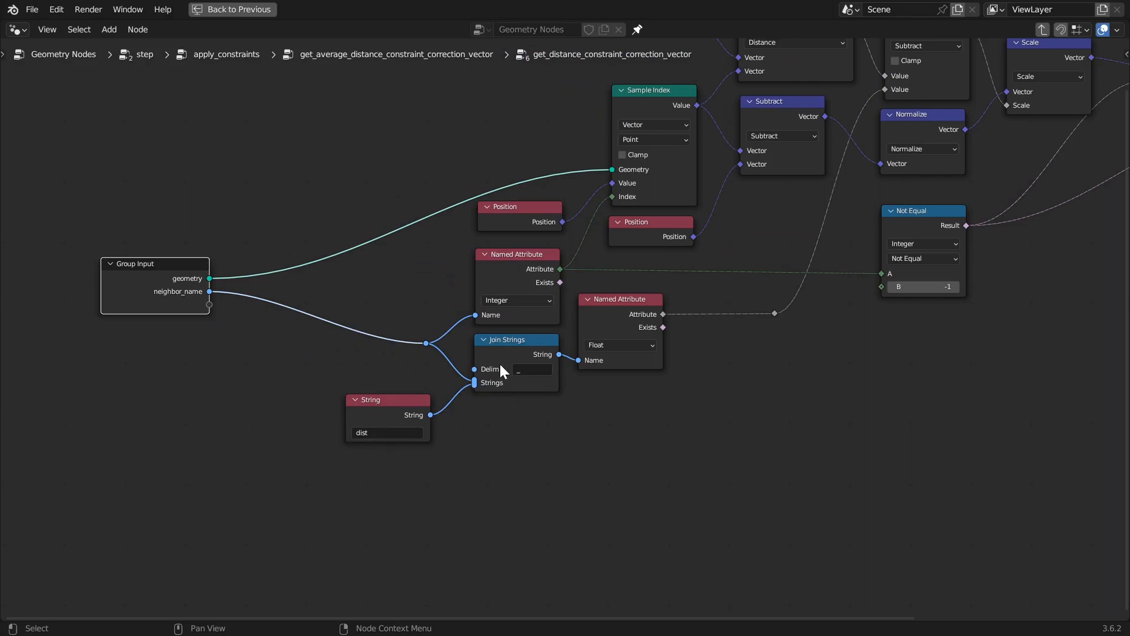
pyautogui.moveTo(863, 247); pyautogui.dragTo(810, 320, button='middle')
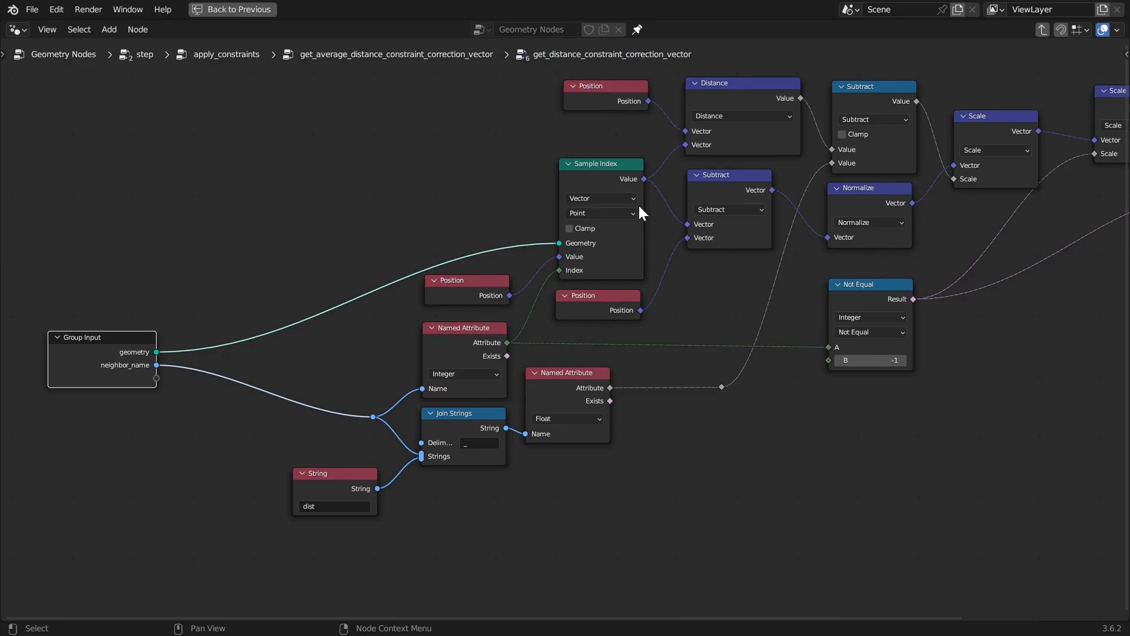
pyautogui.click(596, 168)
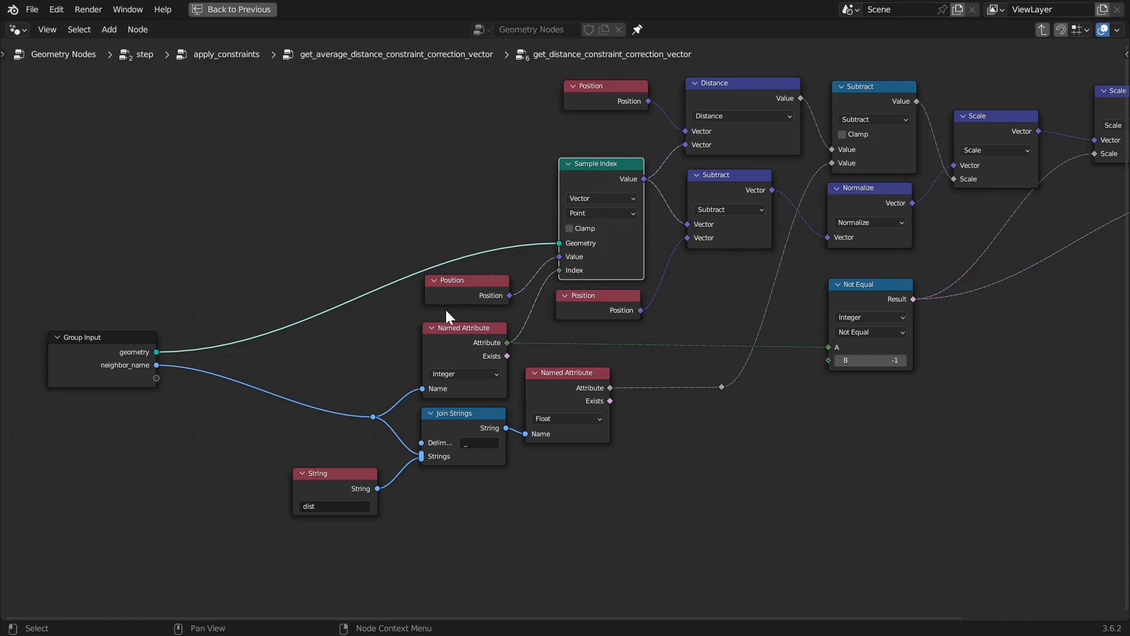
pyautogui.moveTo(454, 350); pyautogui.dragTo(447, 356)
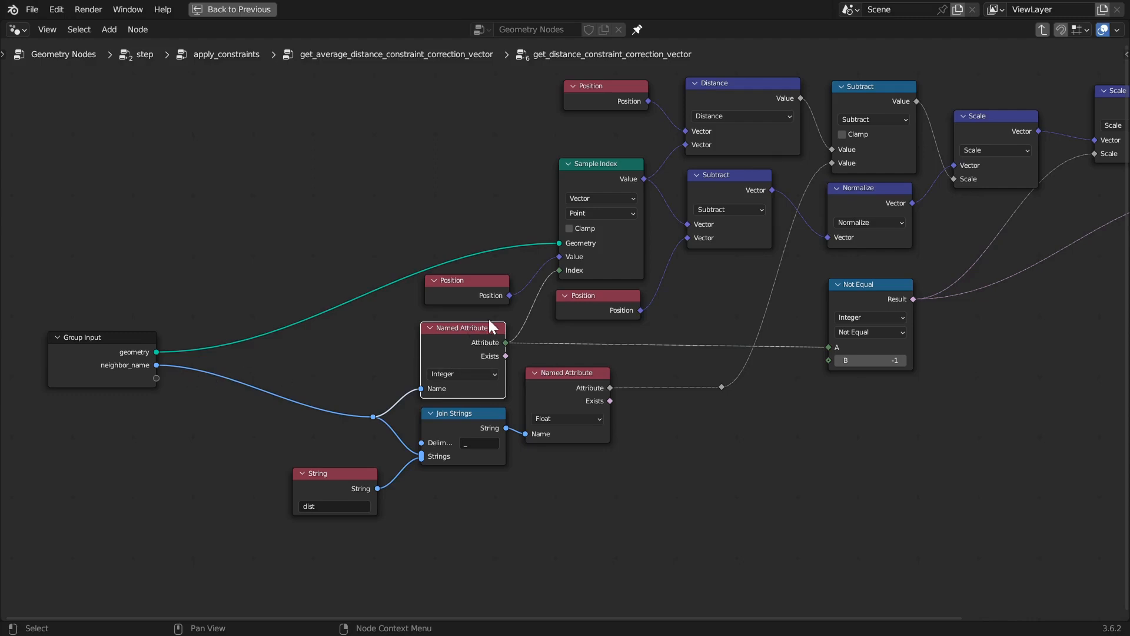
# - Trace the direction calculation through the vector Subtract, its Position input and the Normalize node
pyautogui.moveTo(610, 151); pyautogui.dragTo(531, 154, button='middle')
pyautogui.click(650, 191)
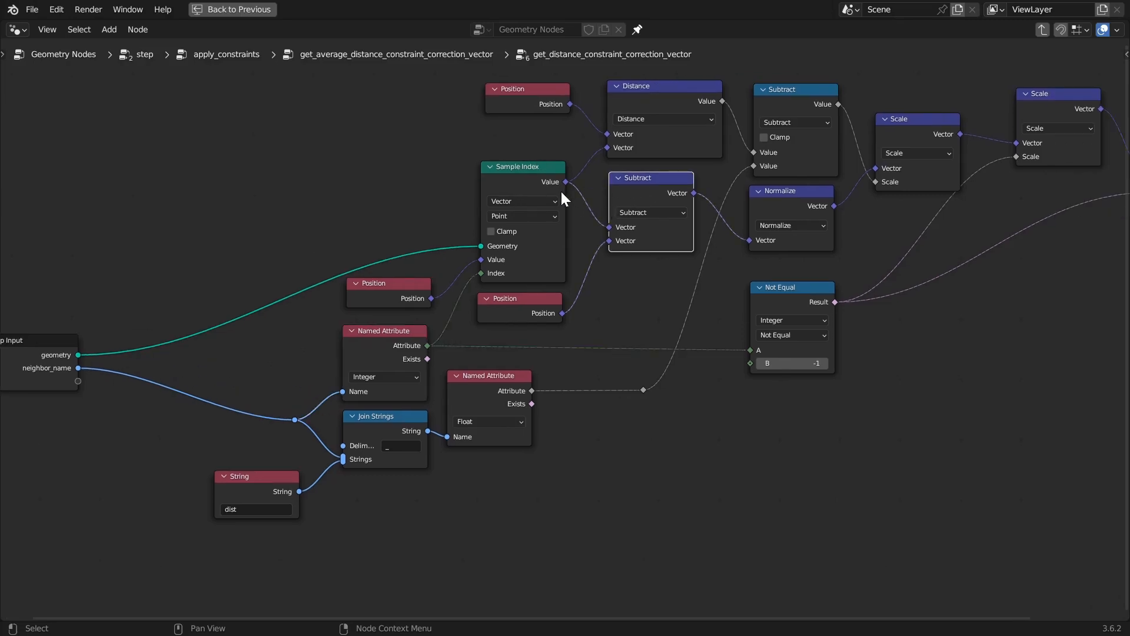
pyautogui.click(527, 300)
pyautogui.click(637, 199)
pyautogui.click(802, 201)
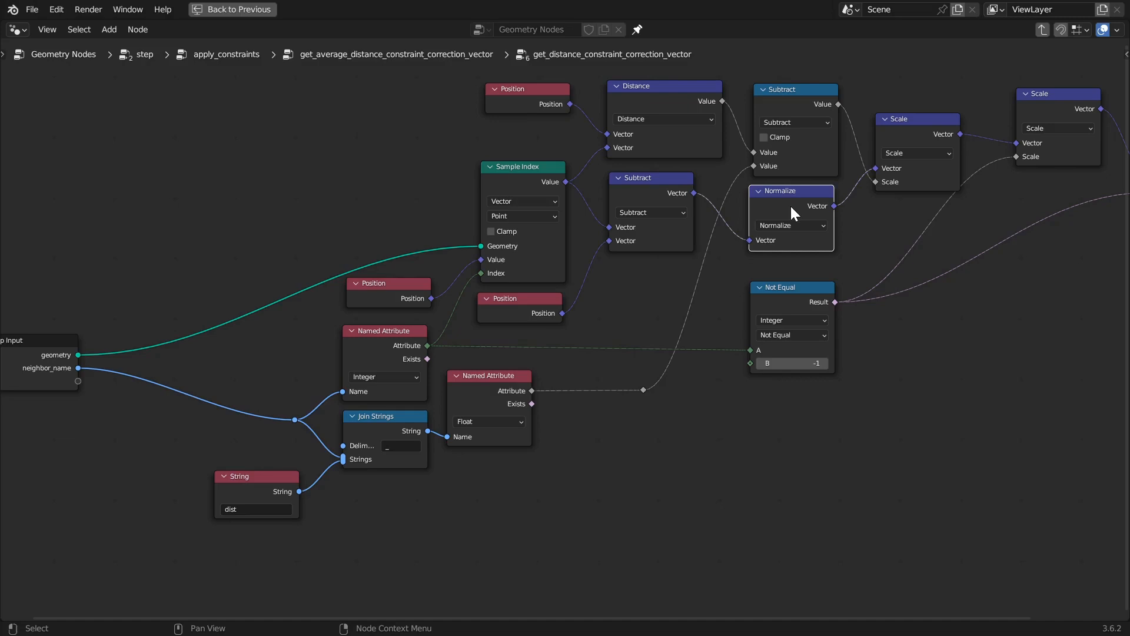
pyautogui.click(525, 313)
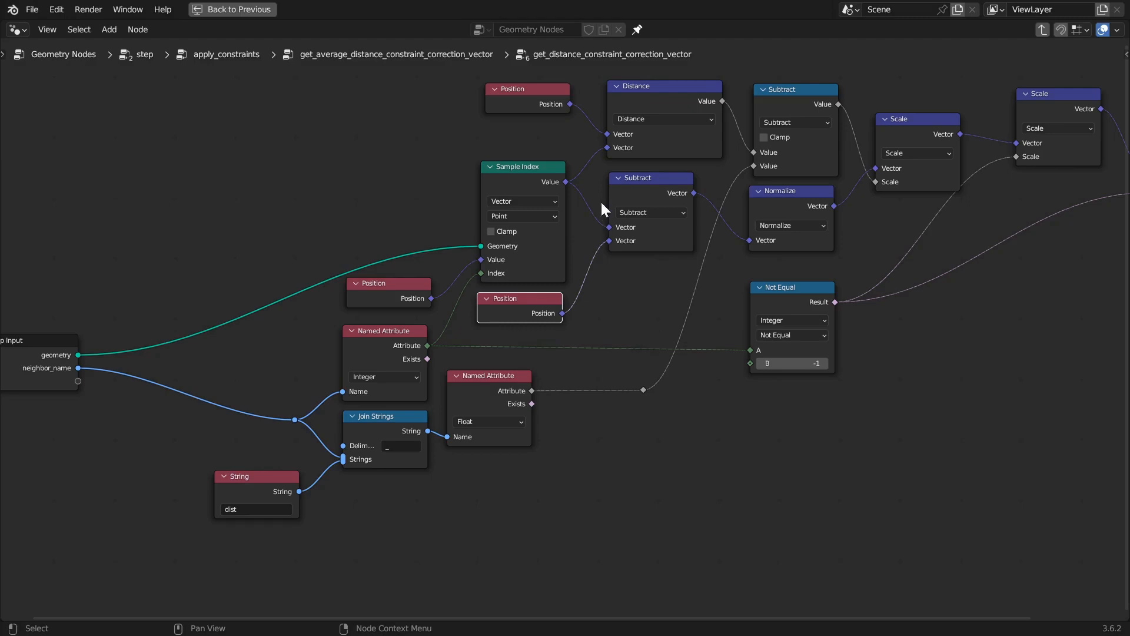
# - Inspect the Scale node fed by Normalize, and the Distance node with its Position input
pyautogui.moveTo(631, 218); pyautogui.dragTo(532, 250, button='middle')
pyautogui.scroll(2, 610, 245)
pyautogui.moveTo(610, 244); pyautogui.dragTo(614, 306, button='middle')
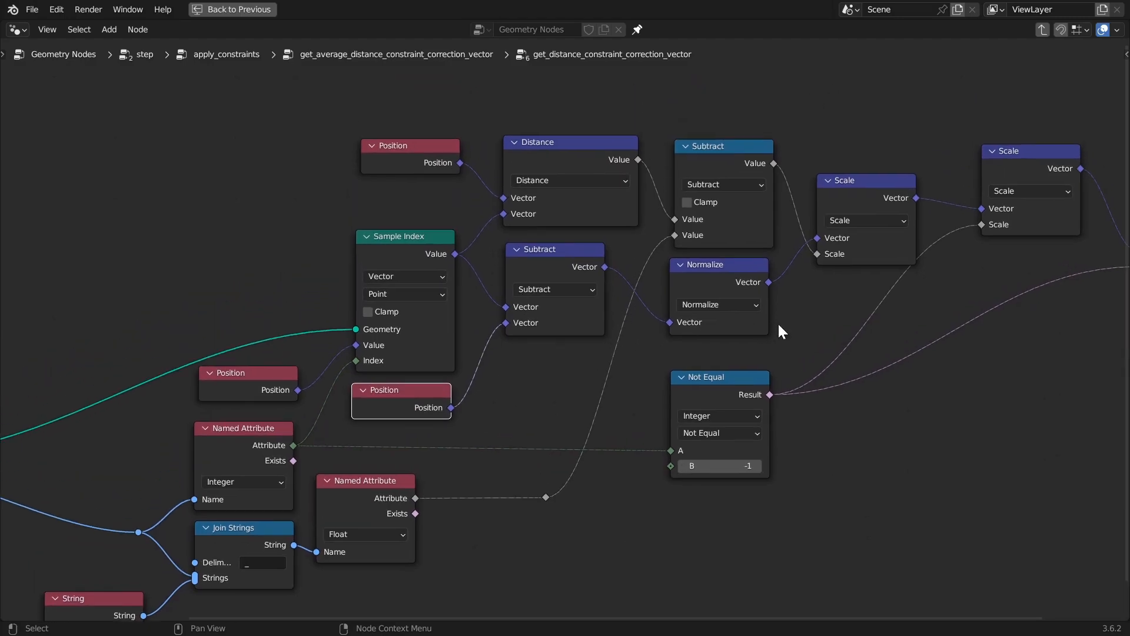
pyautogui.moveTo(820, 277); pyautogui.dragTo(783, 255, button='middle')
pyautogui.click(831, 162)
pyautogui.scroll(-1, 579, 325)
pyautogui.scroll(1, 579, 325)
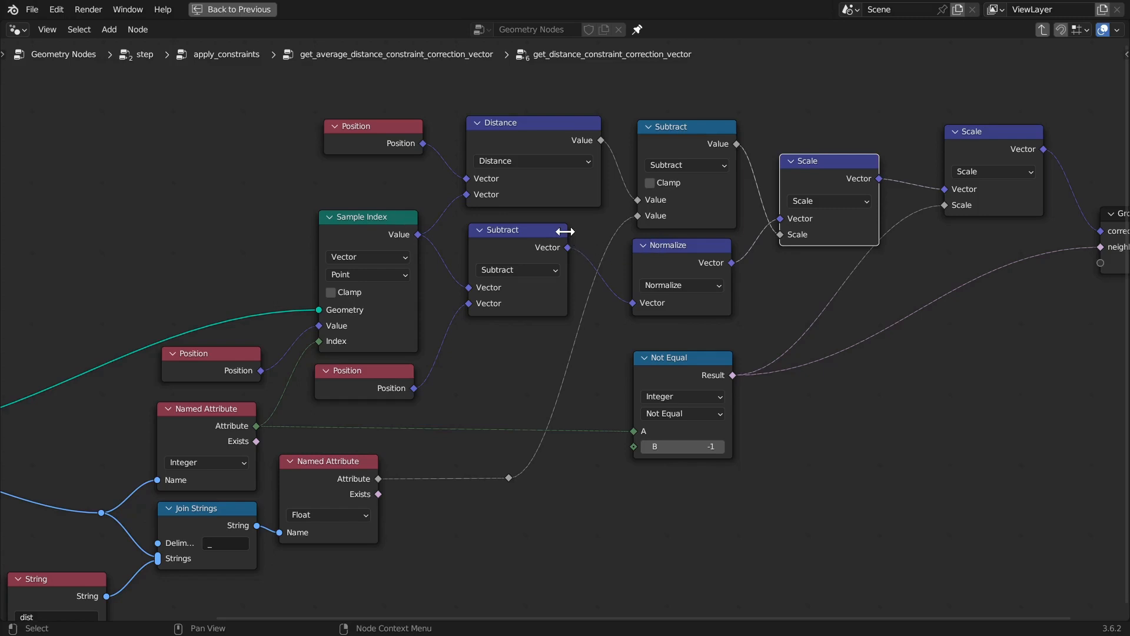
pyautogui.moveTo(566, 231); pyautogui.dragTo(623, 229, button='middle')
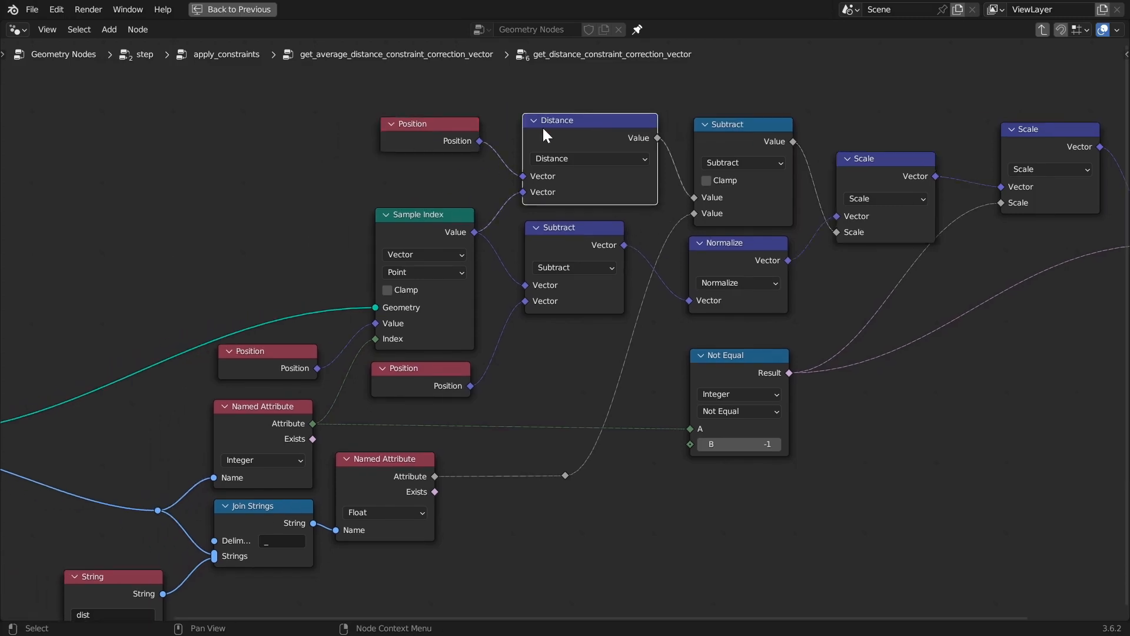
pyautogui.click(449, 131)
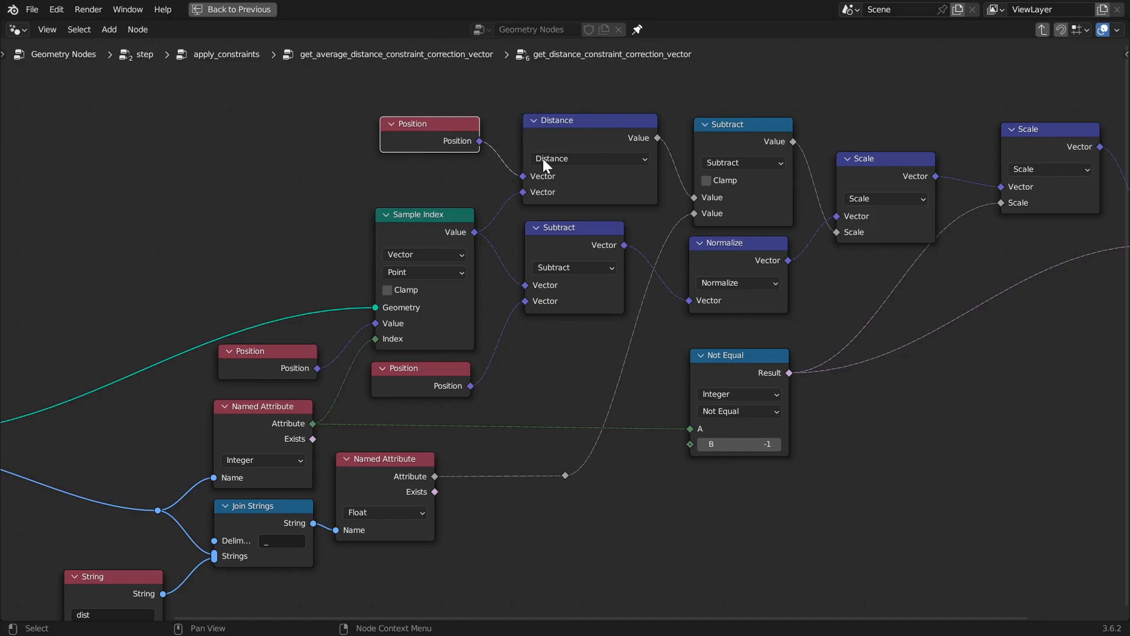
# - Examine the Distance and Subtract nodes and the position and named attribute inputs feeding them in the distance constraint group
pyautogui.click(419, 227)
pyautogui.scroll(-2, 270, 209)
pyautogui.scroll(1, 581, 186)
pyautogui.scroll(1, 581, 186)
pyautogui.click(823, 110)
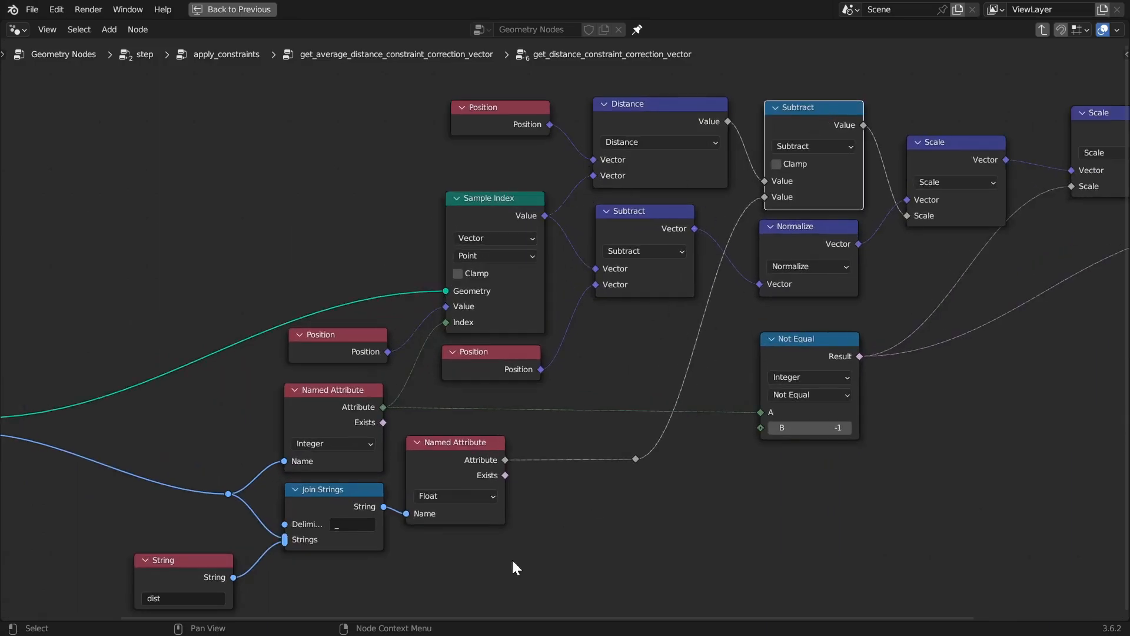
pyautogui.moveTo(517, 516); pyautogui.dragTo(548, 446, button='middle')
pyautogui.scroll(-1, 480, 446)
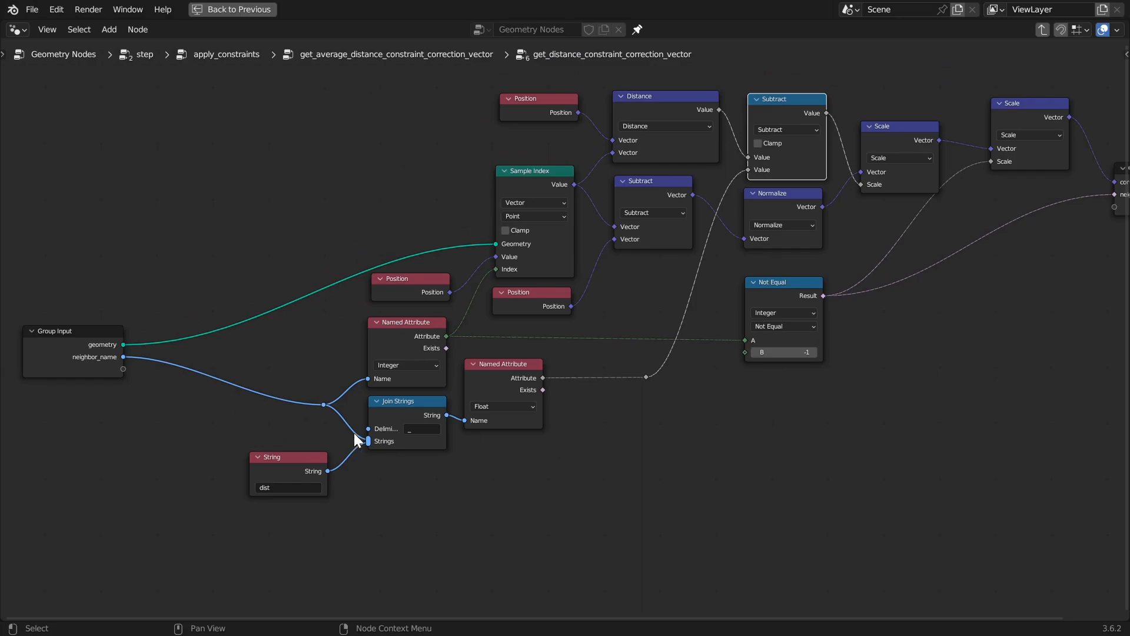
pyautogui.scroll(1, 660, 256)
pyautogui.moveTo(740, 102); pyautogui.dragTo(555, 249, button='middle')
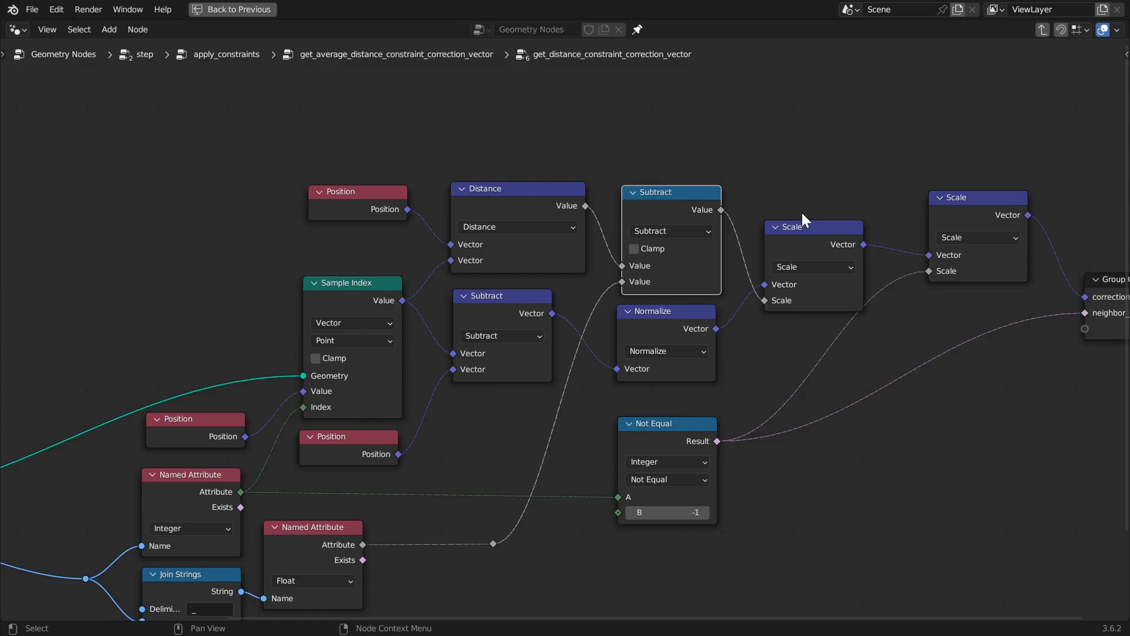
# - Move the last Scale node closer to the Scale node before it, slightly lower in the node graph
pyautogui.click(798, 241)
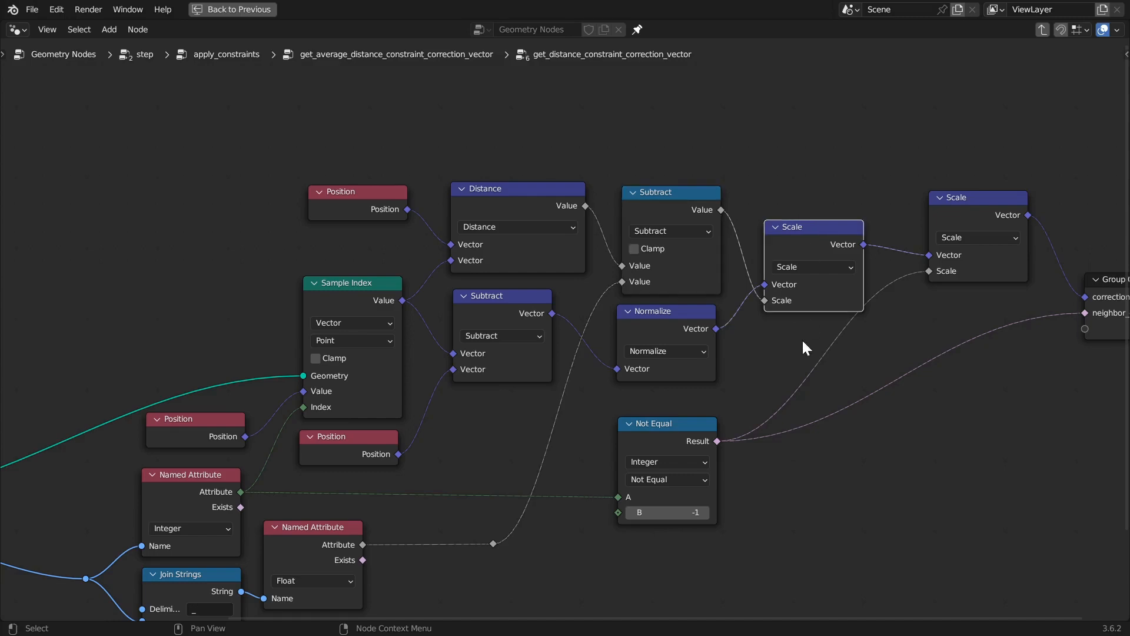
pyautogui.moveTo(786, 370); pyautogui.dragTo(832, 273, button='middle')
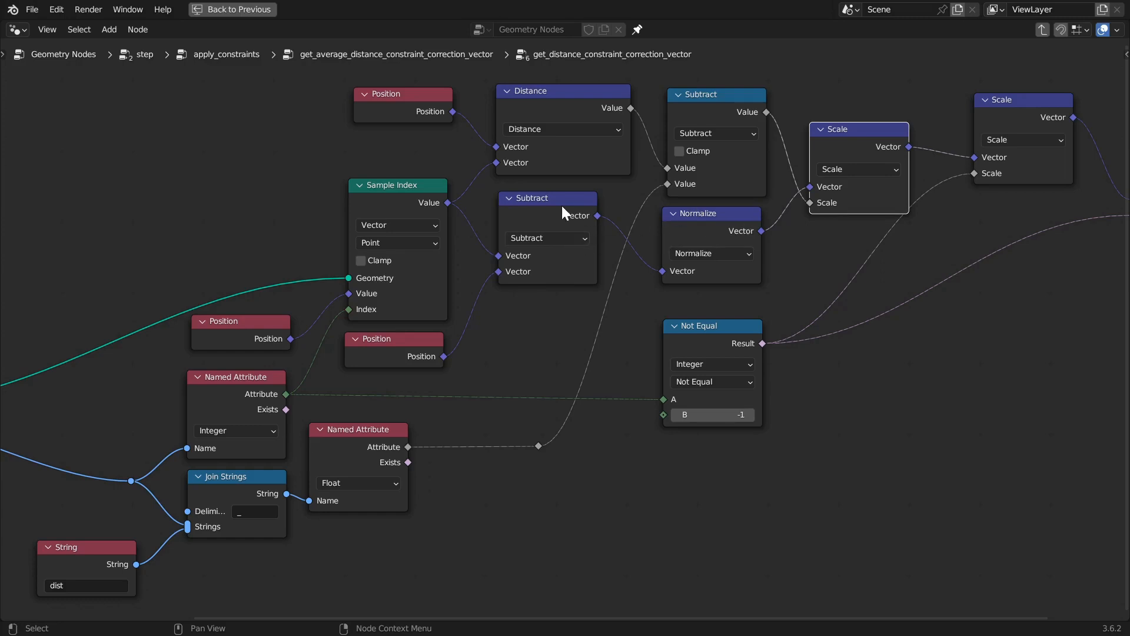
pyautogui.moveTo(977, 262); pyautogui.dragTo(874, 302, button='middle')
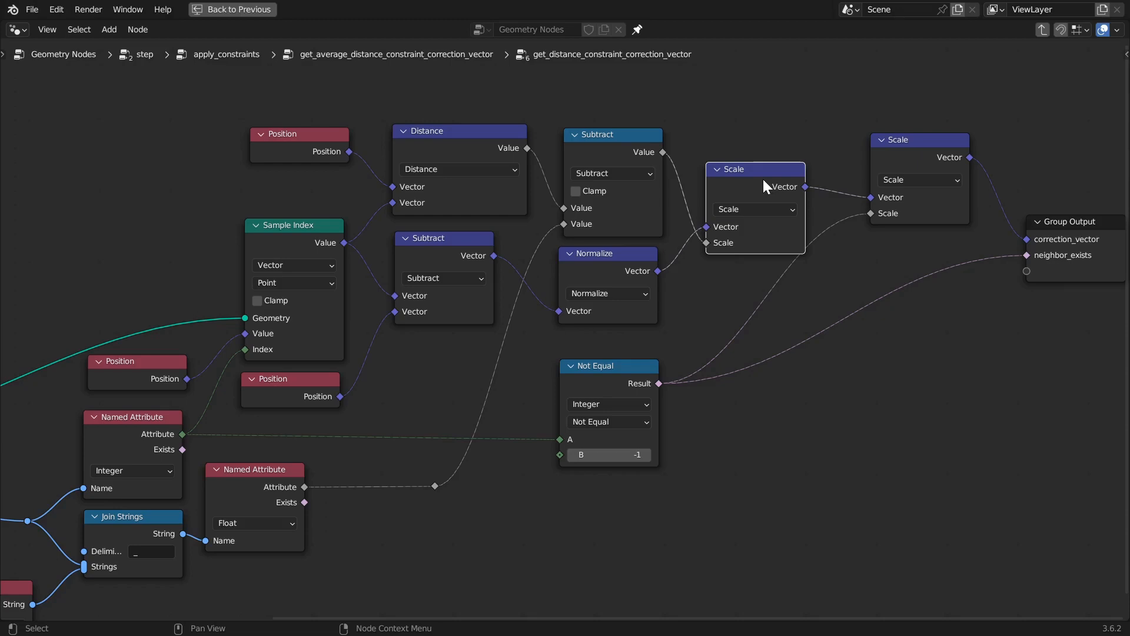
pyautogui.moveTo(904, 152); pyautogui.dragTo(877, 195)
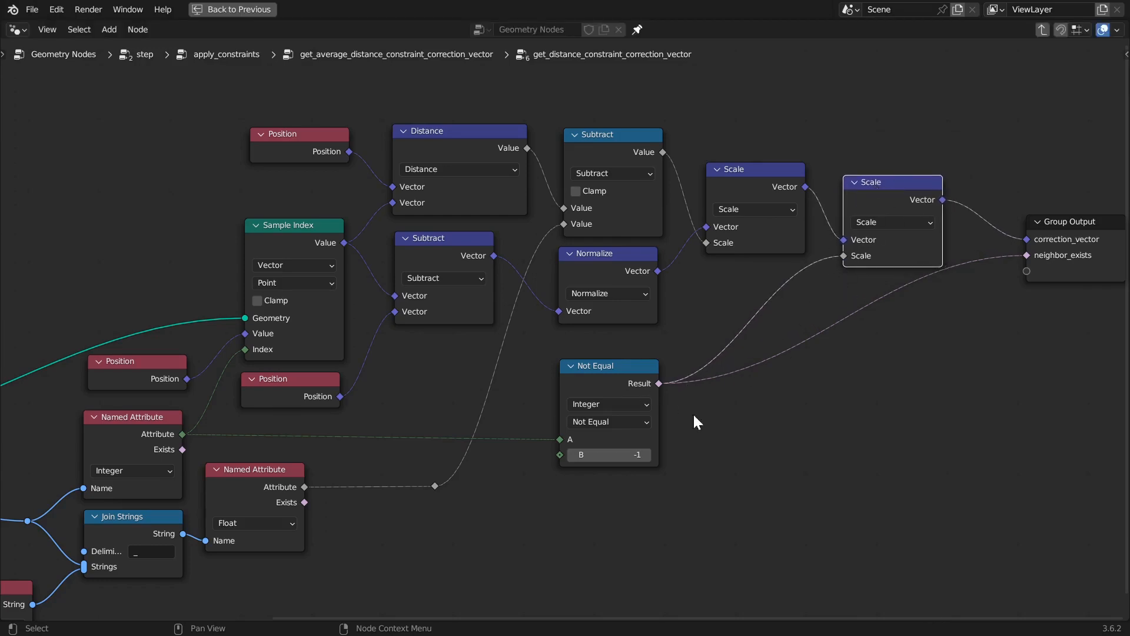
# - Examine how the Named Attribute and Not Equal nodes drive the last Scale node and the neighbor_exists group output
pyautogui.scroll(-2, 730, 383)
pyautogui.scroll(2, 783, 282)
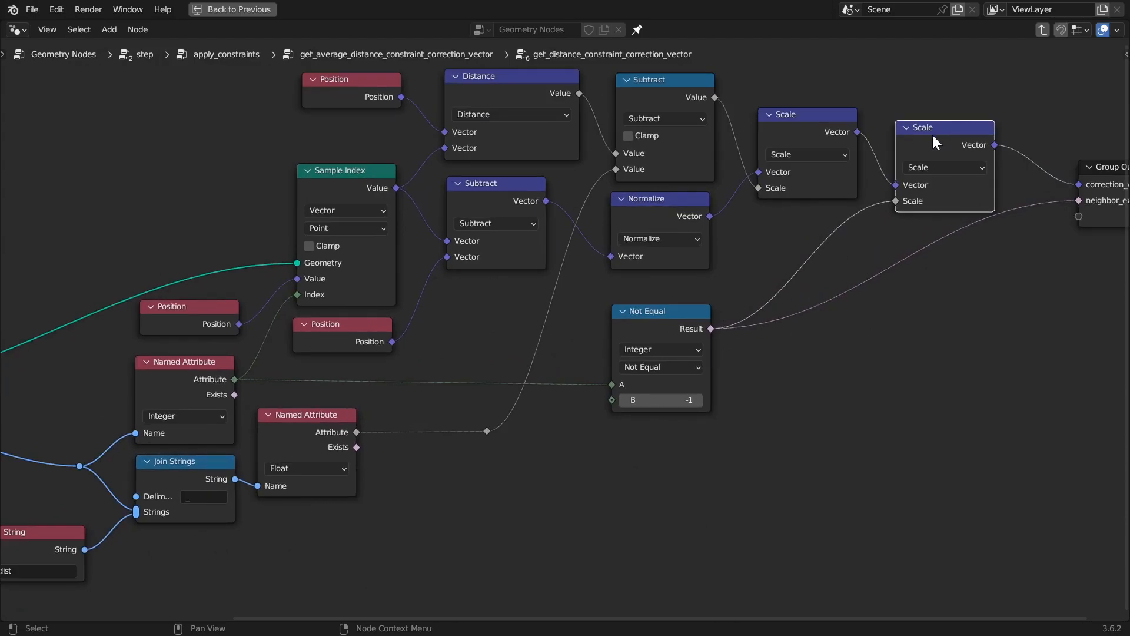
pyautogui.click(659, 325)
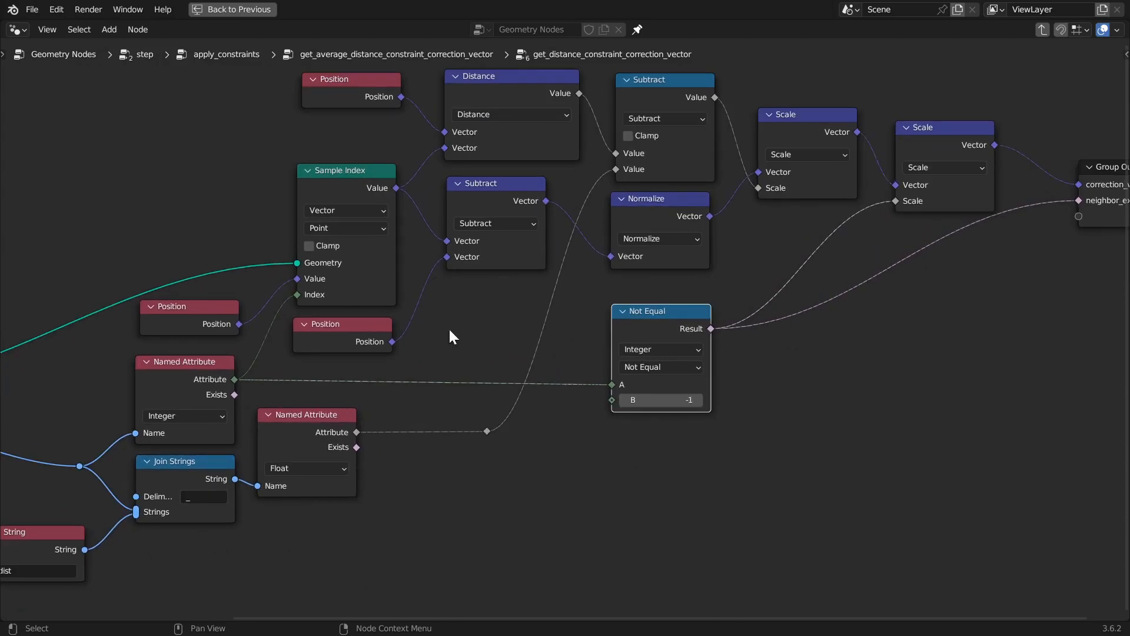
pyautogui.moveTo(471, 345); pyautogui.dragTo(553, 317, button='middle')
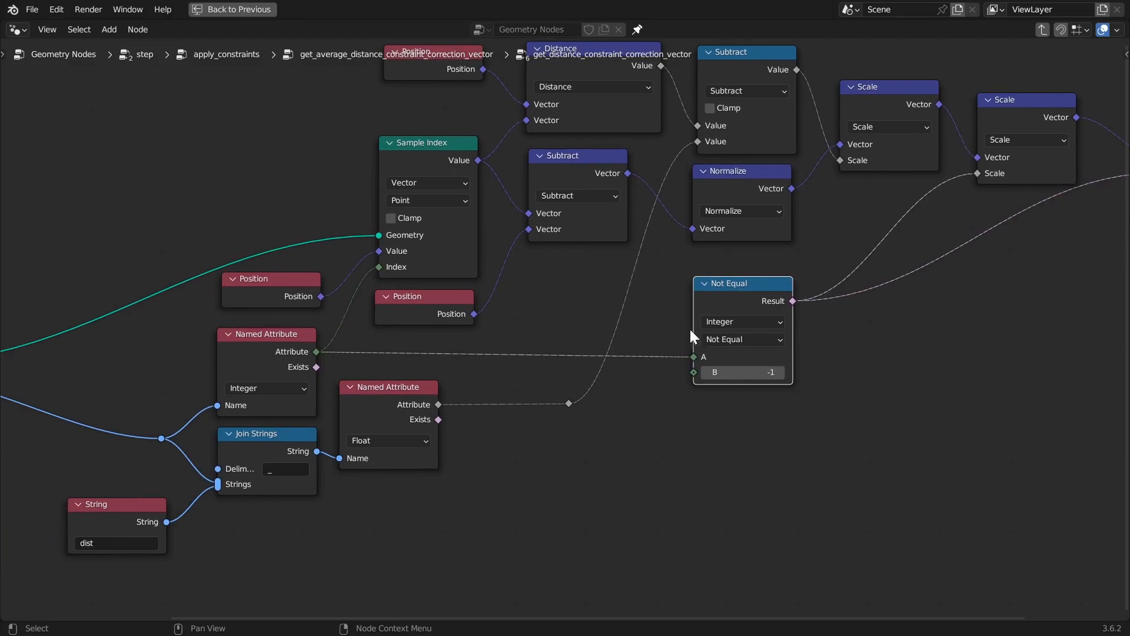
pyautogui.moveTo(932, 353); pyautogui.dragTo(840, 331, button='middle')
pyautogui.click(155, 348)
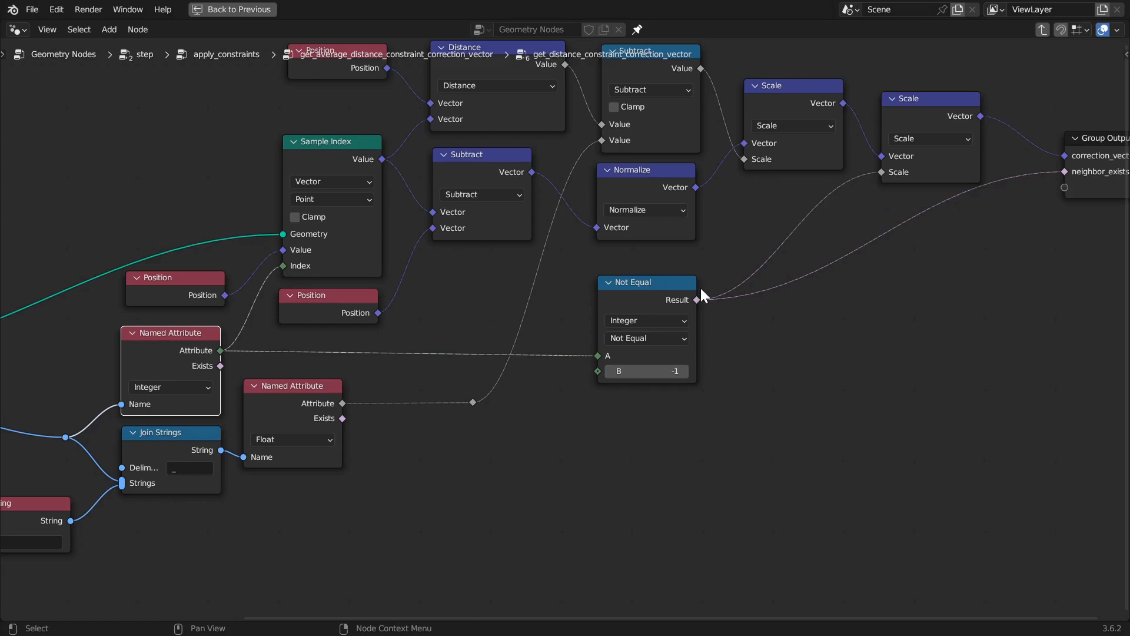
pyautogui.click(636, 298)
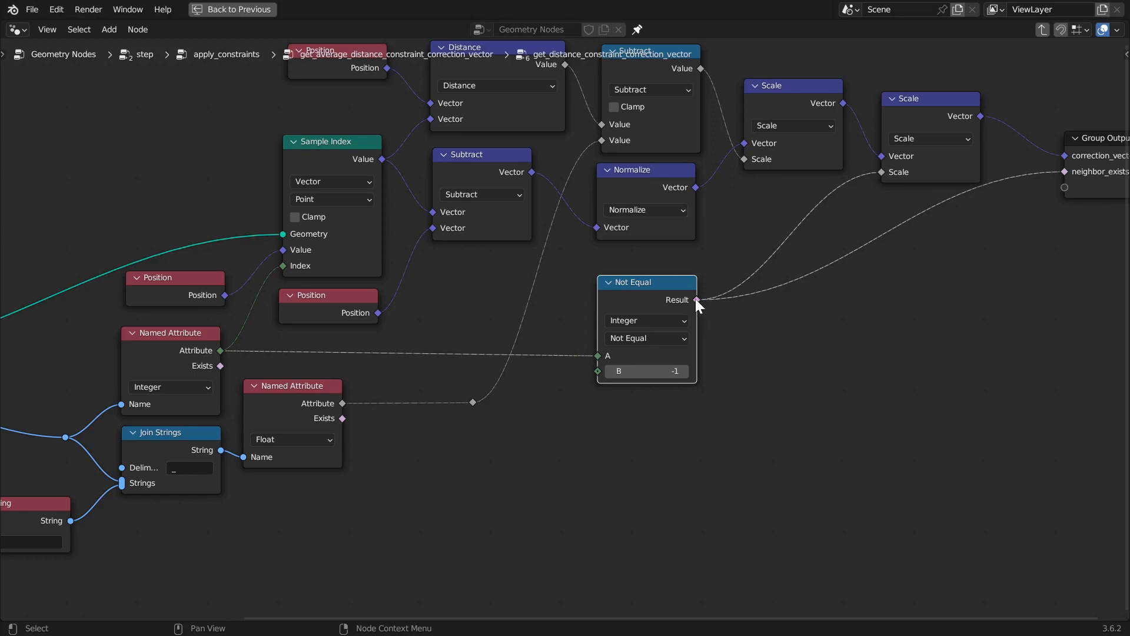
pyautogui.click(912, 95)
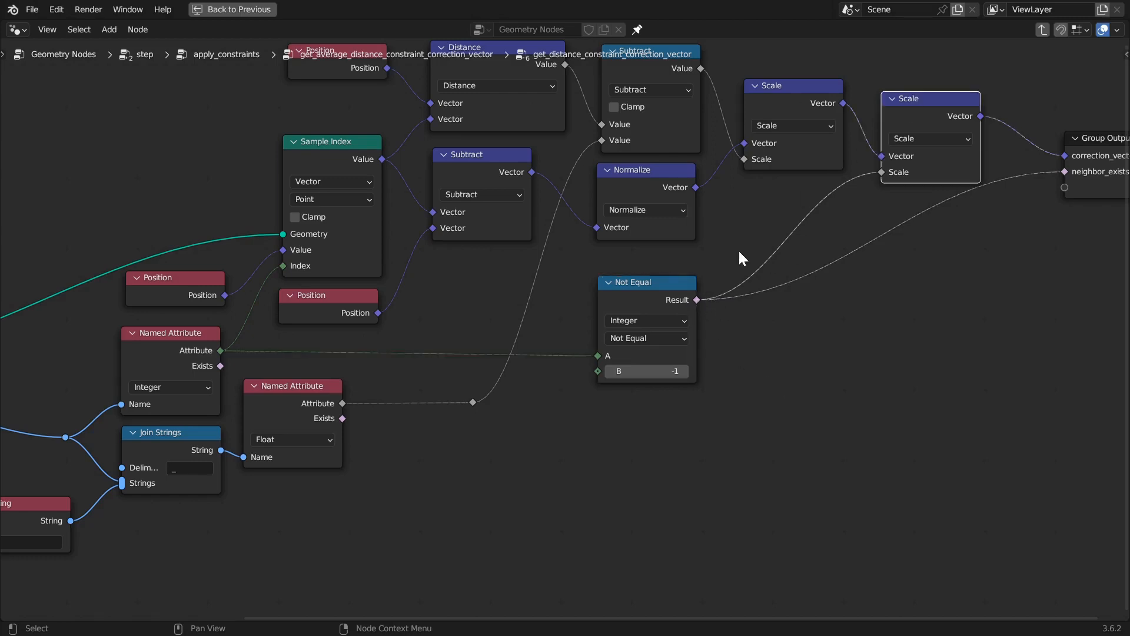
pyautogui.moveTo(938, 398); pyautogui.dragTo(810, 448, button='middle')
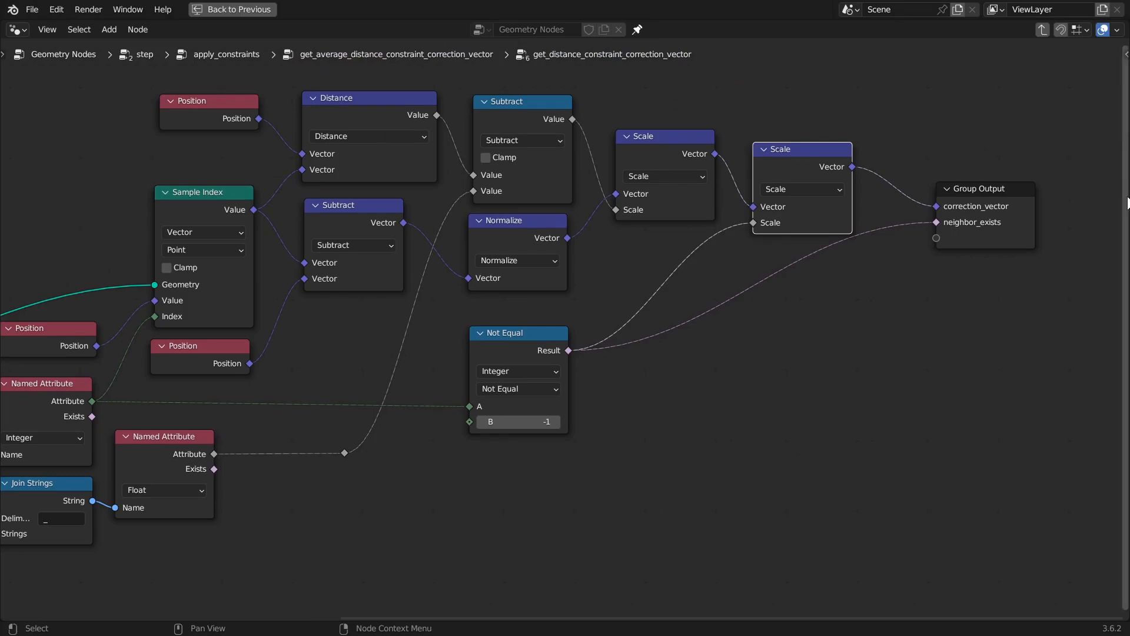
pyautogui.click(988, 212)
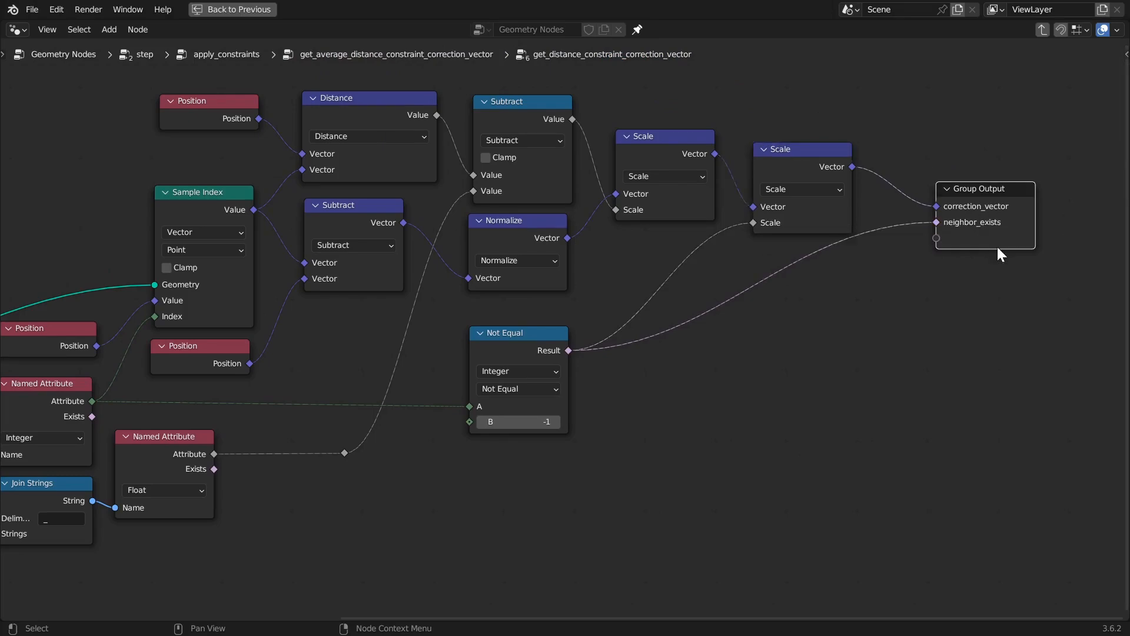
# - Look over the parent averaging group, then re-enter the distance constraint group to review its Not Equal node
pyautogui.press('Tab')
pyautogui.scroll(-5, 877, 332)
pyautogui.moveTo(905, 389); pyautogui.dragTo(699, 323, button='middle')
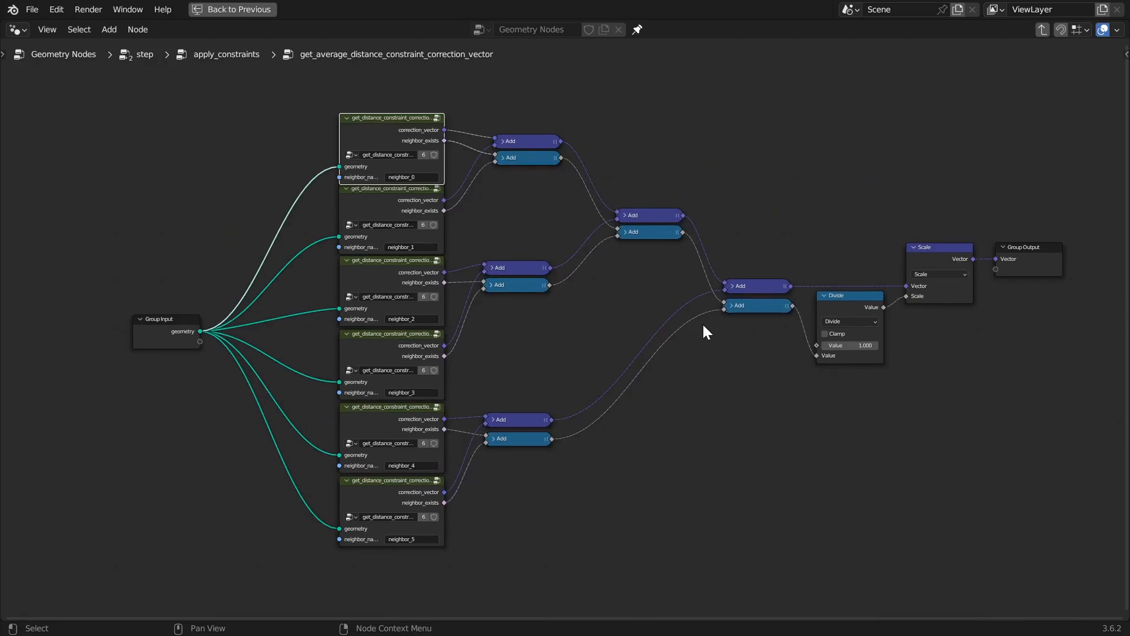
pyautogui.scroll(2, 573, 474)
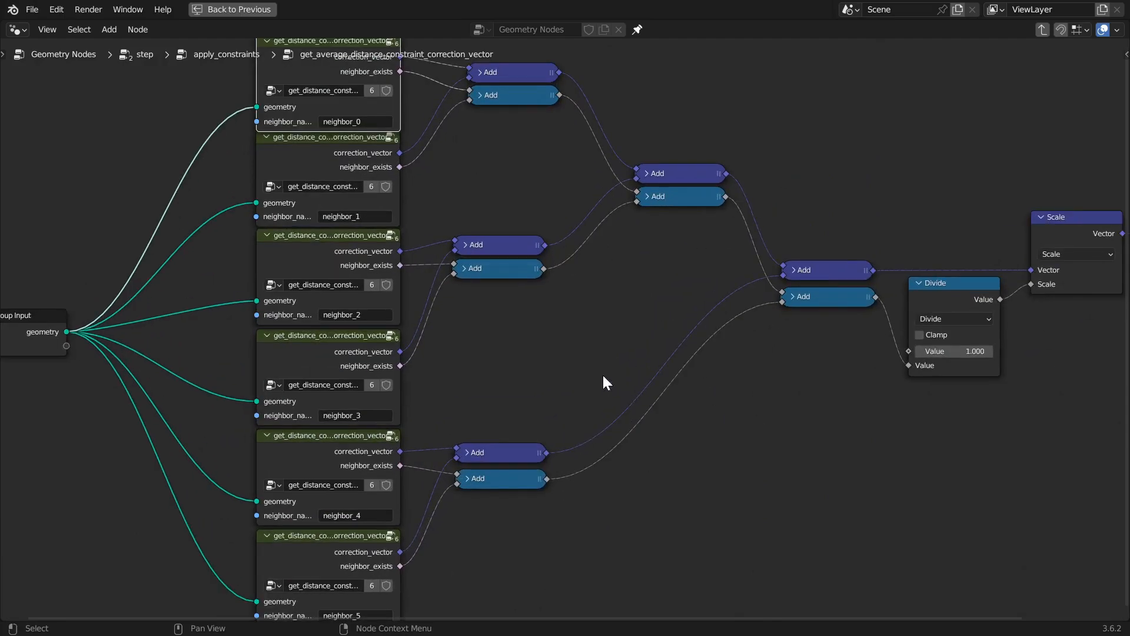
pyautogui.press('Tab')
pyautogui.scroll(1, 807, 310)
pyautogui.click(519, 345)
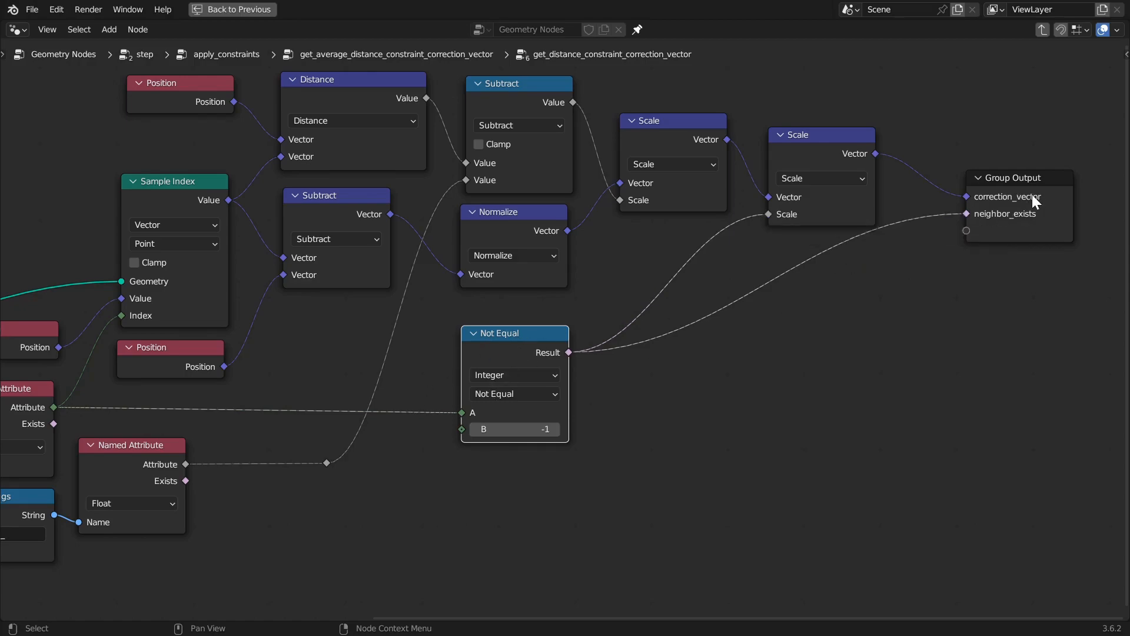
# - Return to the averaging group and briefly expand the math Add node that sums neighbor_exists for neighbor_0 and neighbor_1
pyautogui.press('Tab')
pyautogui.moveTo(665, 256); pyautogui.dragTo(782, 340, button='middle')
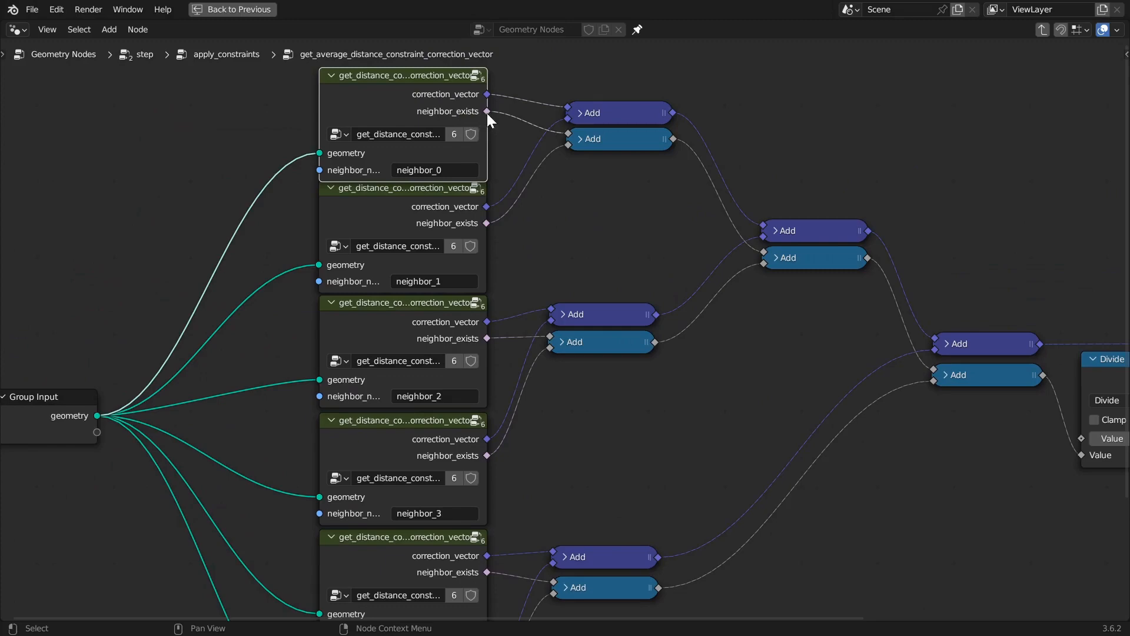
pyautogui.moveTo(487, 113); pyautogui.dragTo(560, 228, button='middle')
pyautogui.scroll(3, 560, 229)
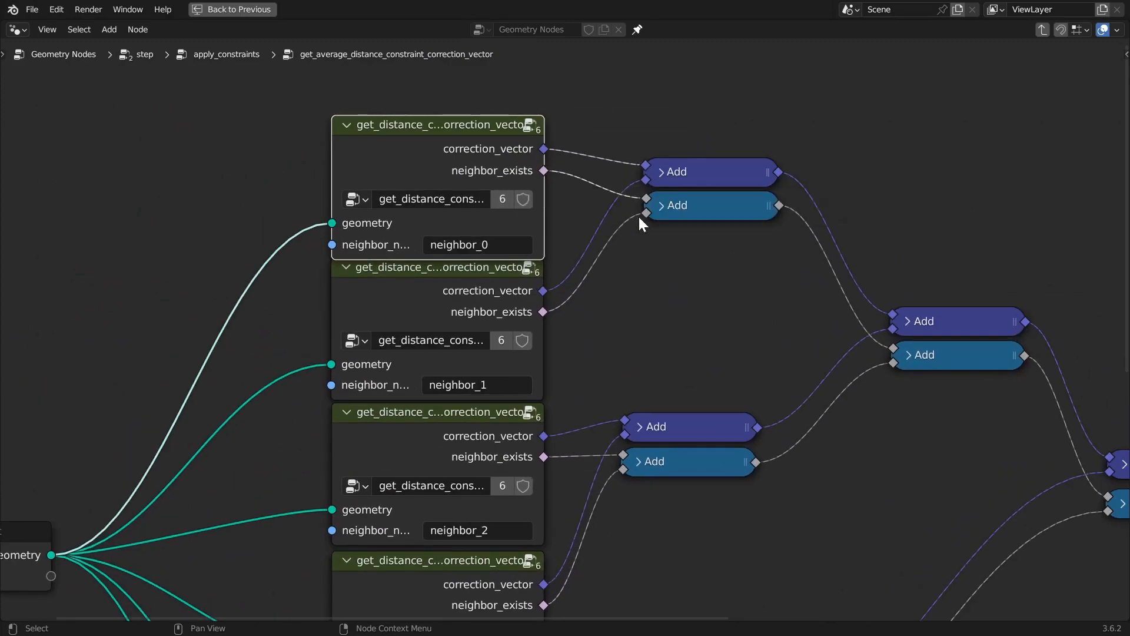
pyautogui.click(663, 209)
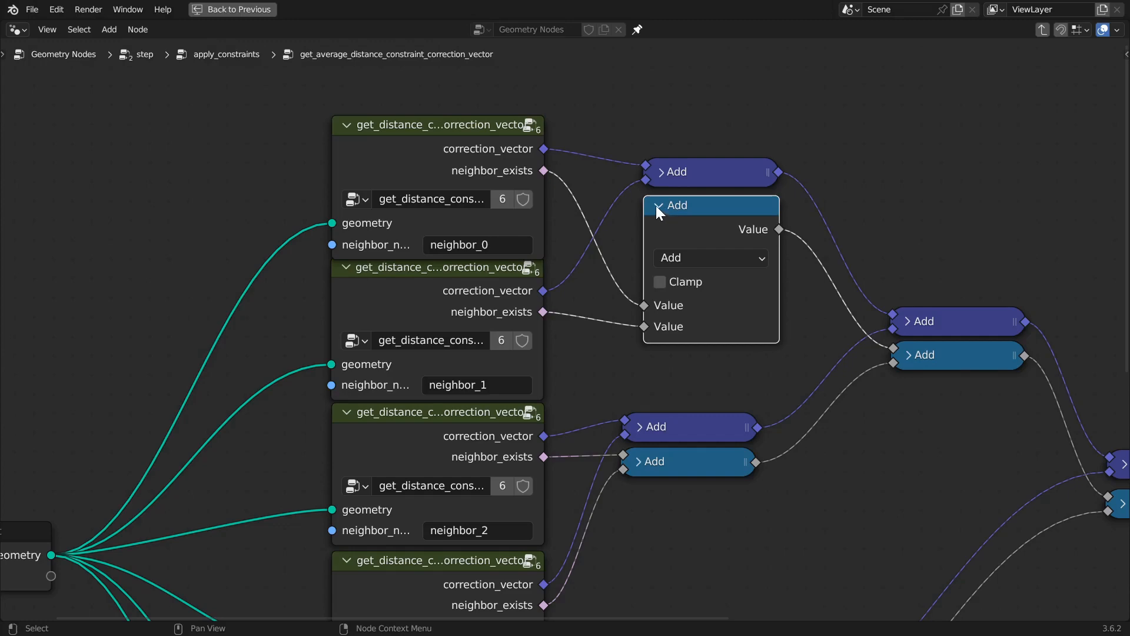
pyautogui.click(659, 205)
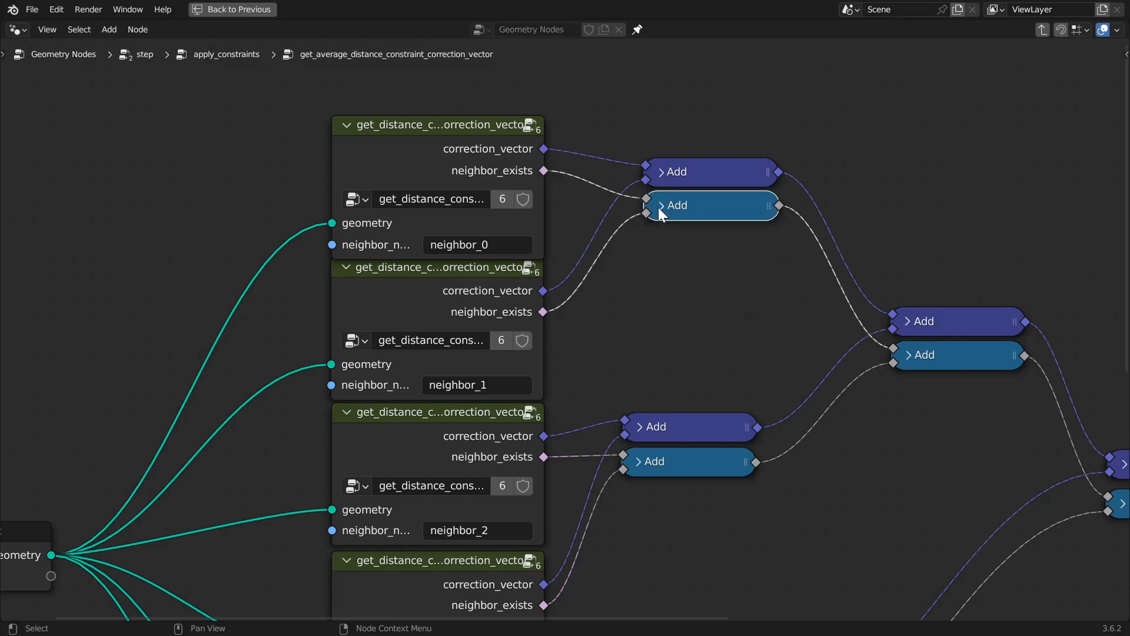
# - Examine the chain of Add nodes that sums the correction vectors and neighbor counts from all six neighbors
pyautogui.scroll(-2, 658, 316)
pyautogui.scroll(-3, 829, 334)
pyautogui.moveTo(827, 333); pyautogui.dragTo(700, 282, button='middle')
pyautogui.click(562, 106)
pyautogui.click(724, 317)
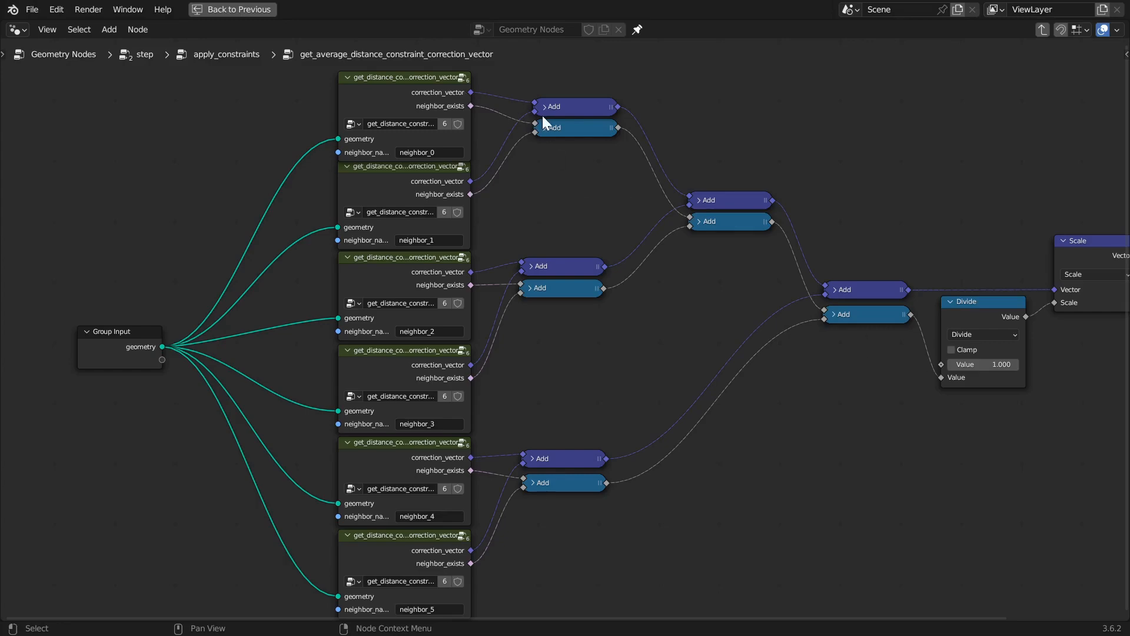
pyautogui.moveTo(885, 239); pyautogui.dragTo(677, 200, button='middle')
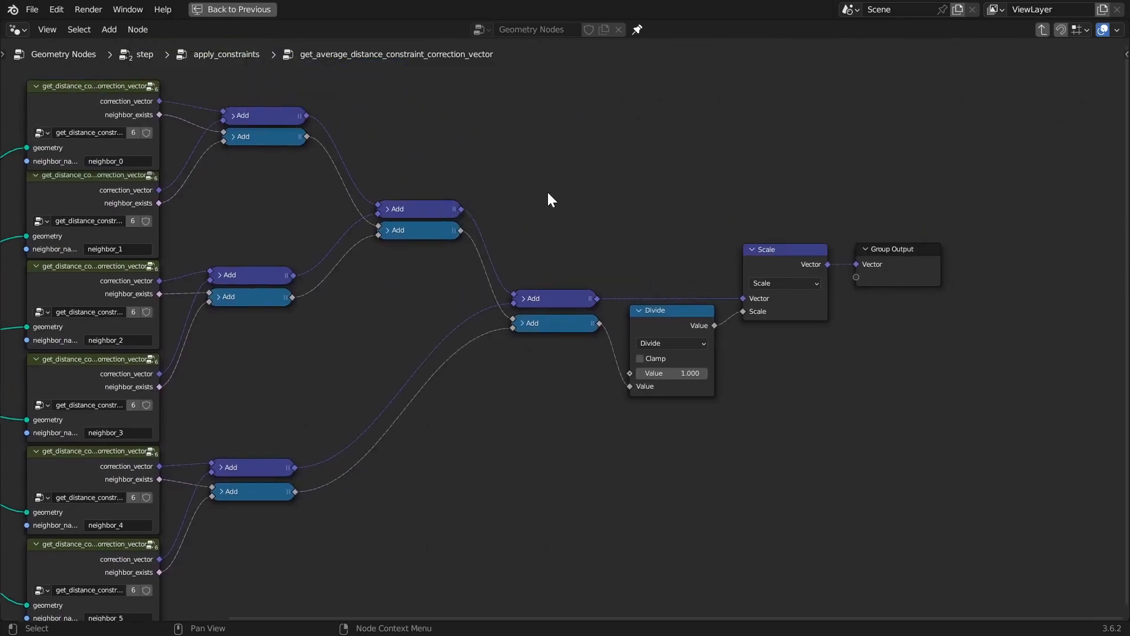
# - Examine the Divide and Scale nodes that average the summed correction vector before the group output
pyautogui.scroll(3, 868, 197)
pyautogui.moveTo(850, 238); pyautogui.dragTo(850, 233)
pyautogui.click(683, 303)
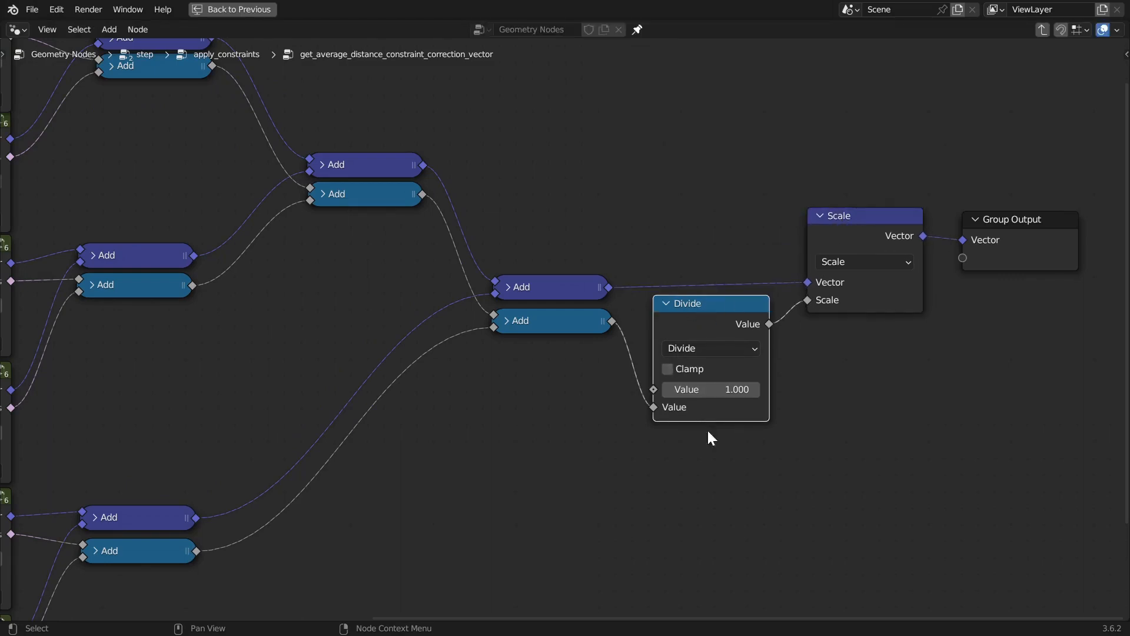
pyautogui.scroll(-2, 555, 339)
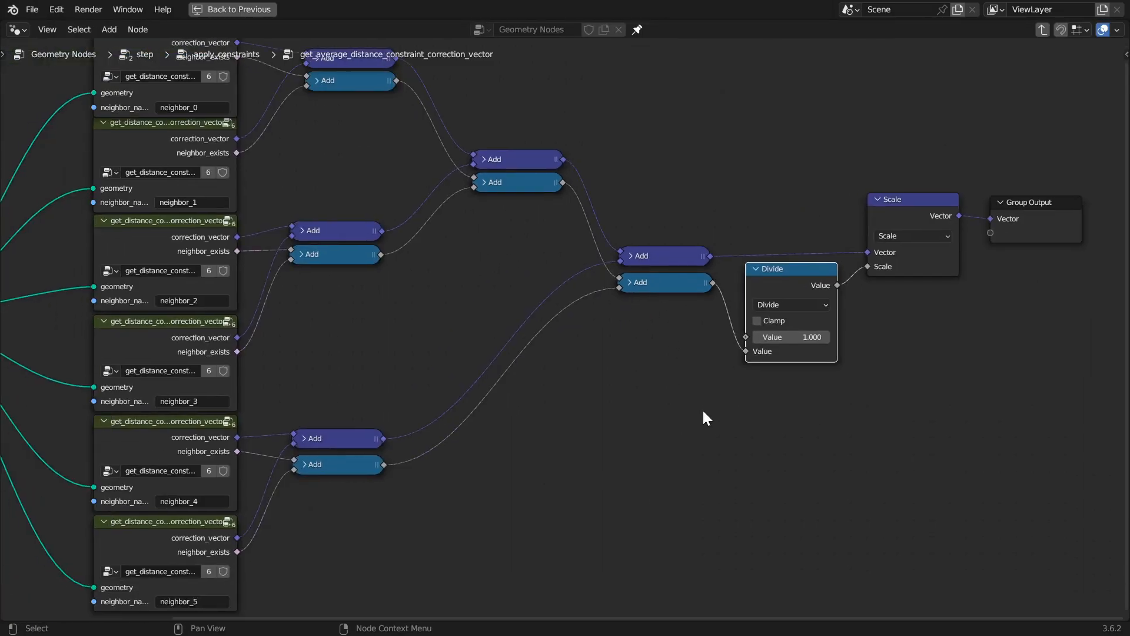
pyautogui.moveTo(693, 324); pyautogui.dragTo(686, 341, button='middle')
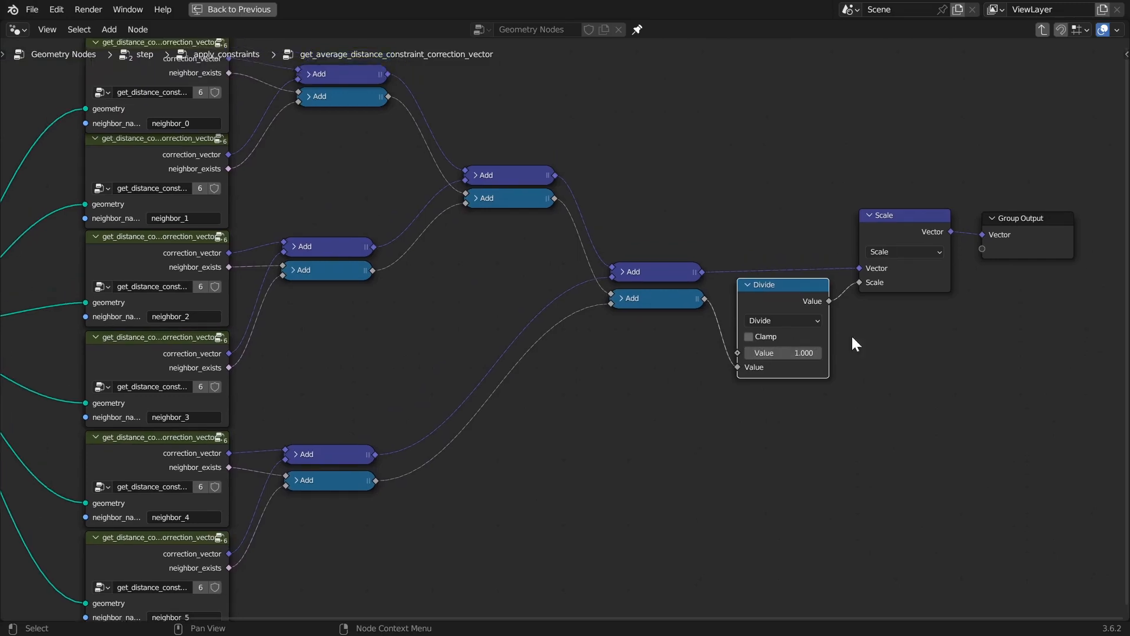
pyautogui.moveTo(851, 334); pyautogui.dragTo(740, 354, button='middle')
pyautogui.click(909, 253)
# - Go up to the apply_constraints group, save the file, and return to the step group
pyautogui.press('Tab')
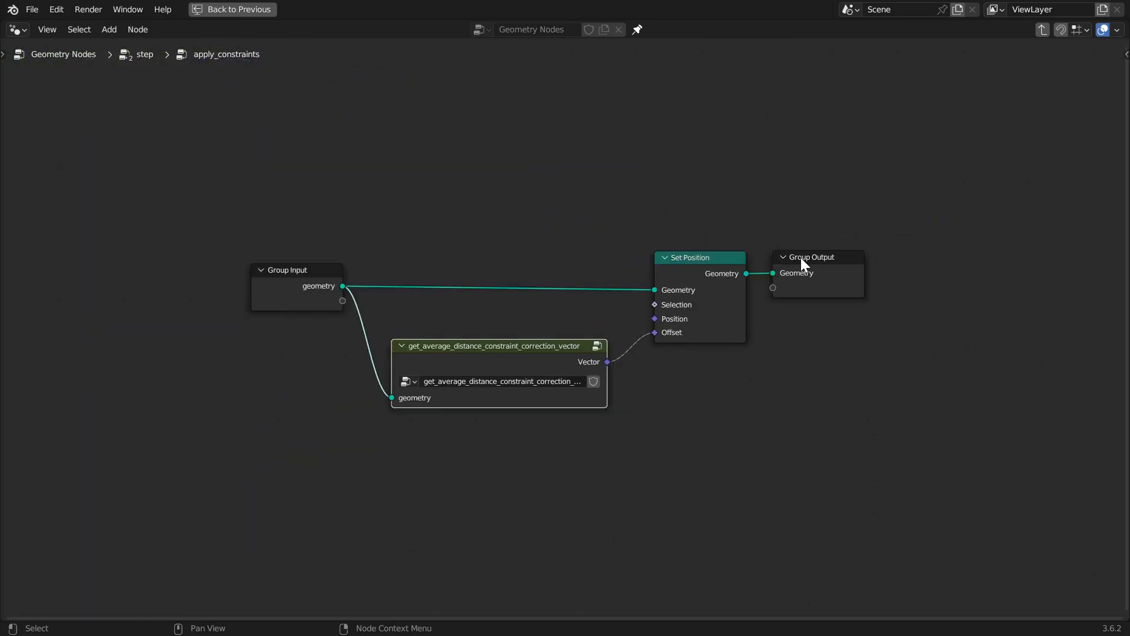
pyautogui.hotkey('ctrl', 's')
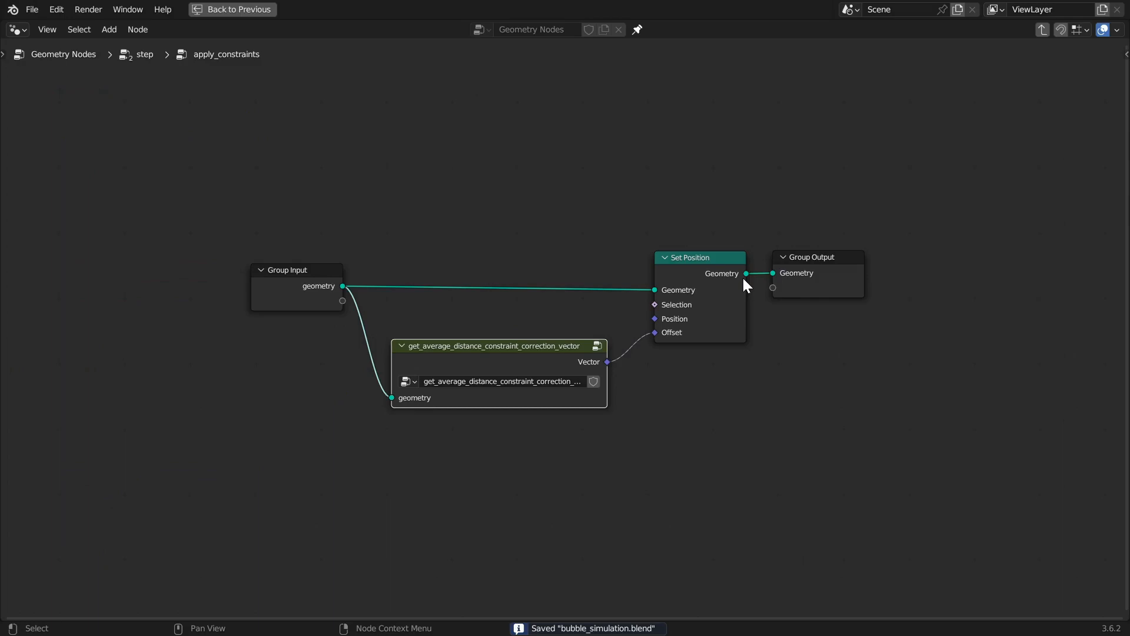
pyautogui.click(826, 257)
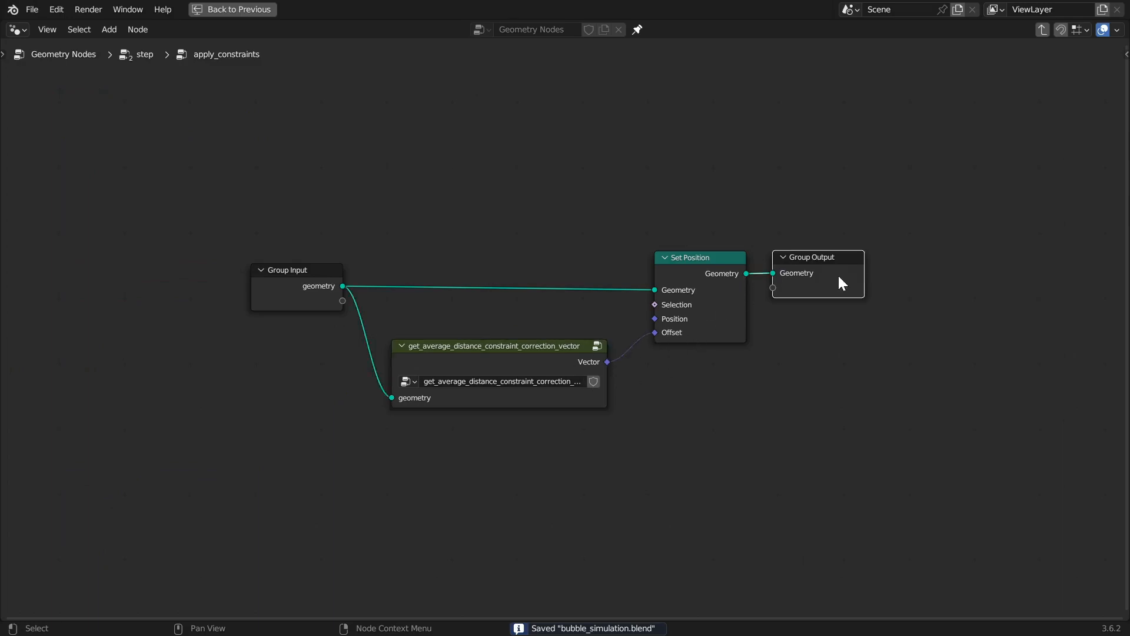
pyautogui.press('Tab')
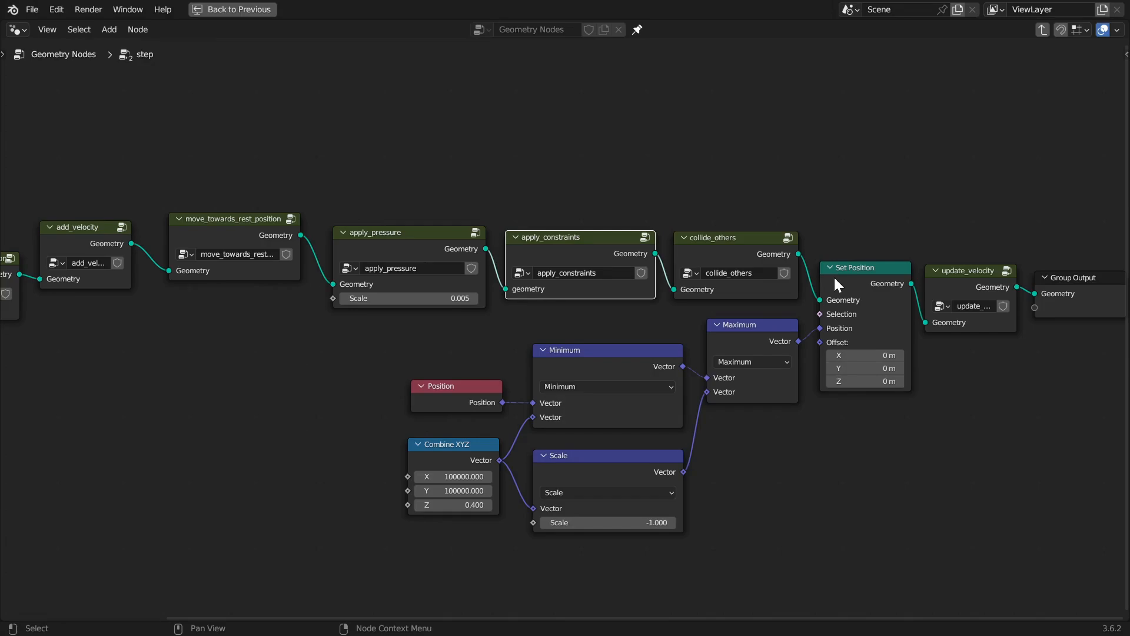
# - Restore the full workspace layout, watch the bubbles press together in the viewport, and pause the simulation playback
pyautogui.hotkey('ctrl', 'space')
pyautogui.scroll(-2, 309, 369)
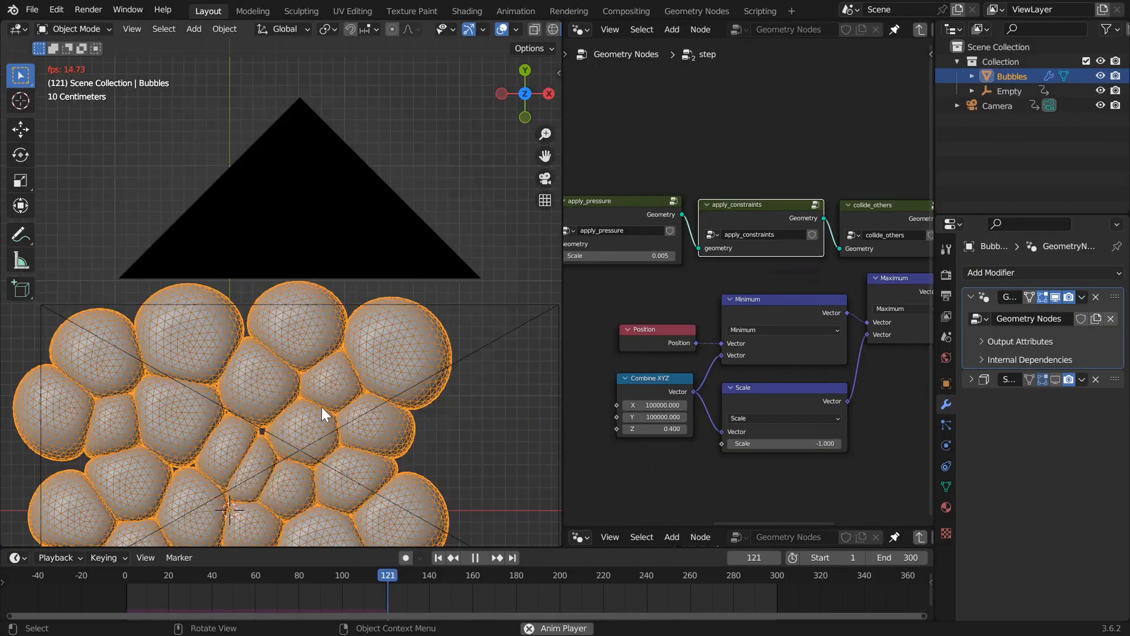
pyautogui.keyDown('shift'); pyautogui.moveTo(321, 407); pyautogui.dragTo(334, 71, button='middle'); pyautogui.keyUp('shift')
pyautogui.scroll(2, 310, 250)
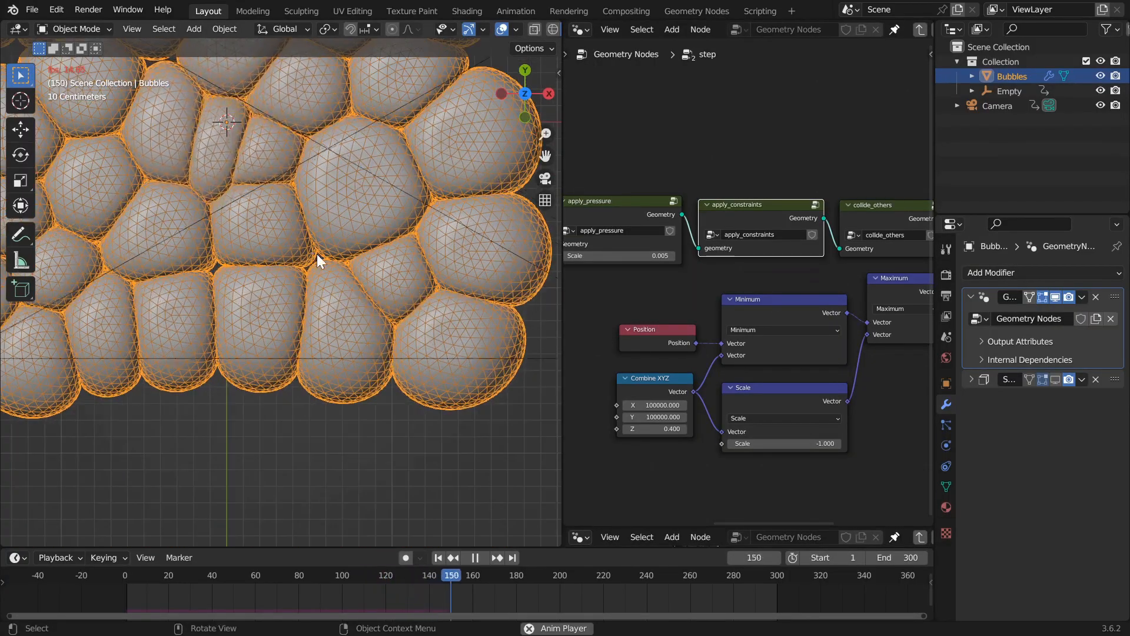
pyautogui.press('space')
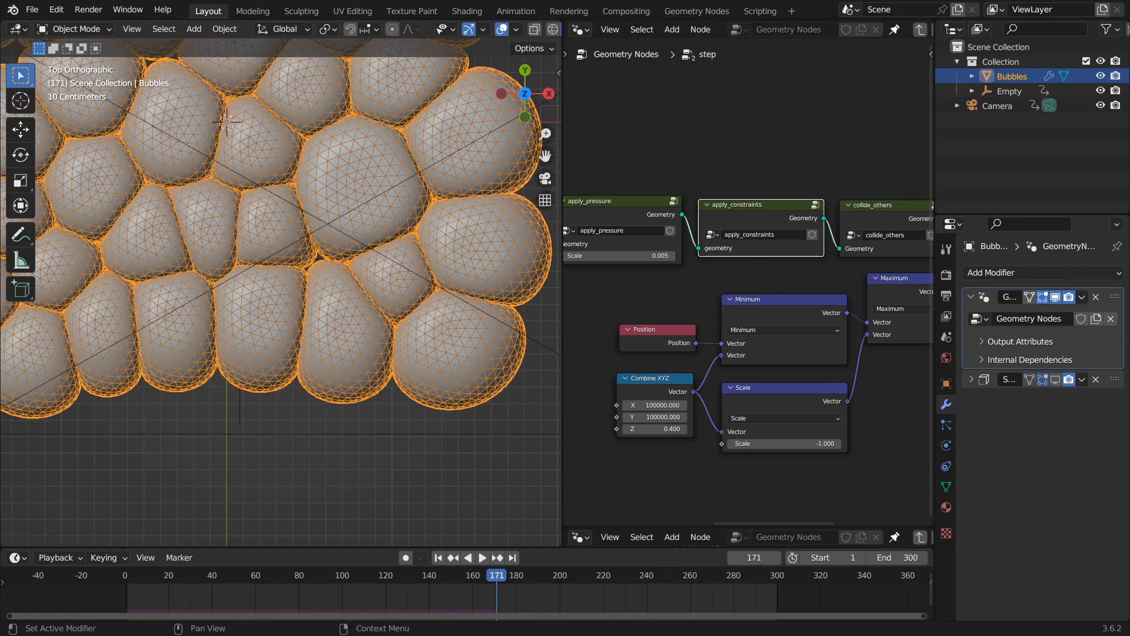
# - Select the collide_others group node in the step node graph
pyautogui.scroll(-2, 769, 218)
pyautogui.moveTo(804, 235); pyautogui.dragTo(647, 303, button='middle')
pyautogui.scroll(1, 648, 303)
pyautogui.click(692, 289)
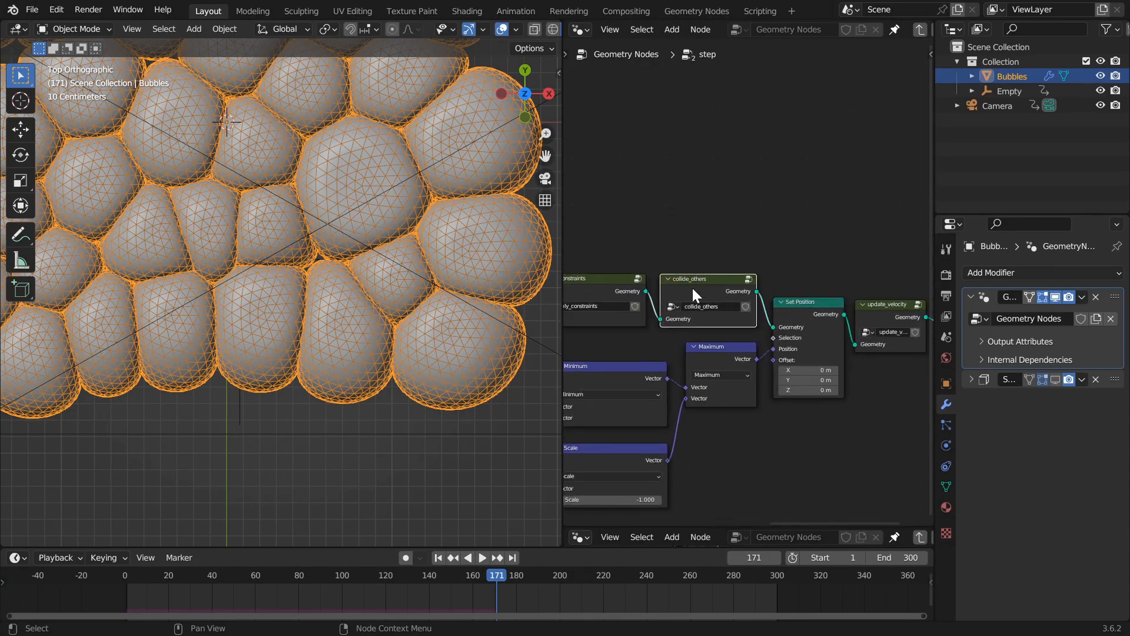
# - Maximize the node editor, enter the collide_others group, and bring its node graph into view
pyautogui.scroll(1, 184, 253)
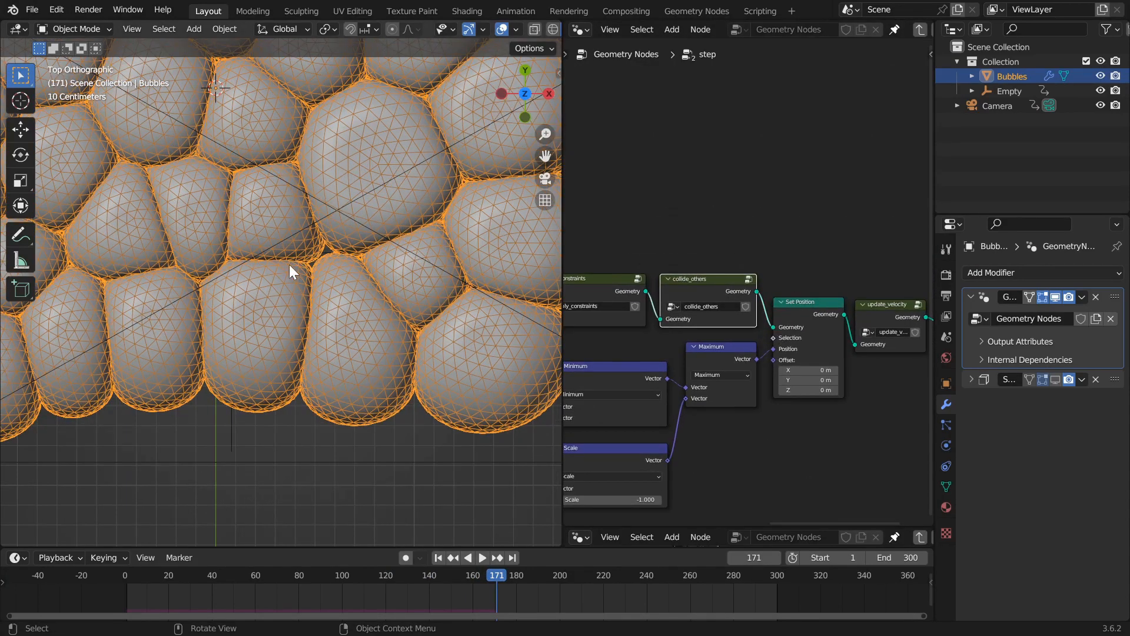
pyautogui.moveTo(683, 281); pyautogui.dragTo(745, 227, button='middle')
pyautogui.scroll(1, 745, 227)
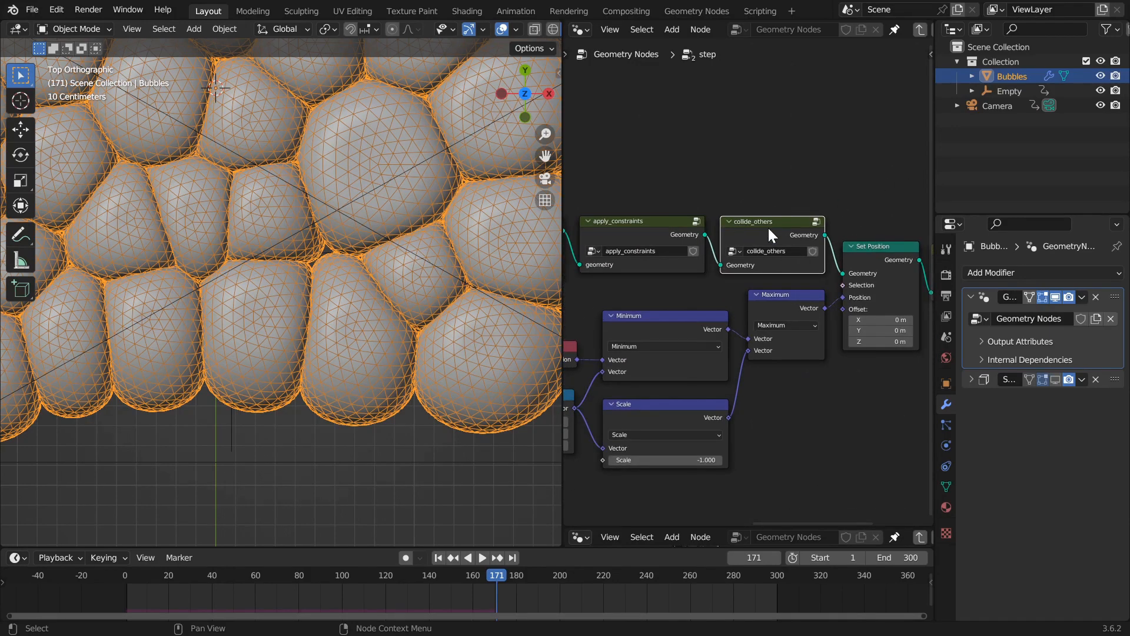
pyautogui.hotkey('ctrl', 'space')
pyautogui.moveTo(573, 330); pyautogui.dragTo(639, 259, button='middle')
pyautogui.scroll(-1, 642, 263)
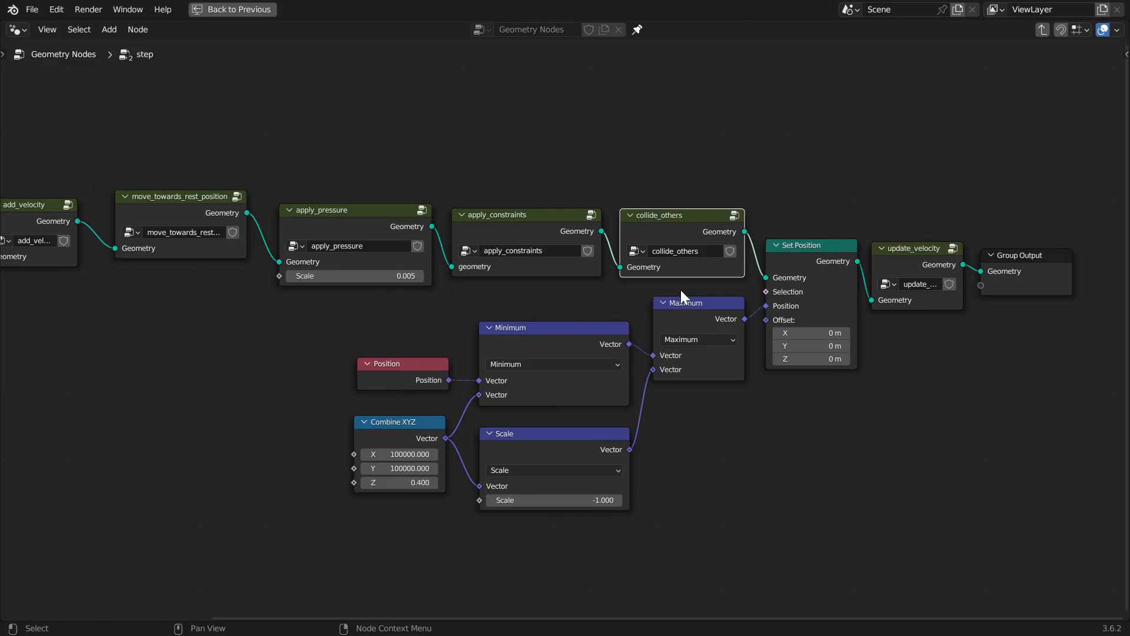
pyautogui.press('Tab')
pyautogui.scroll(-4, 555, 295)
pyautogui.moveTo(555, 294); pyautogui.dragTo(766, 257, button='middle')
pyautogui.scroll(2, 764, 263)
# - Restore the full workspace, switch the viewport to wireframe shading, and examine the boundaries where neighbouring bubbles meet
pyautogui.hotkey('ctrl', 'space')
pyautogui.press('z')
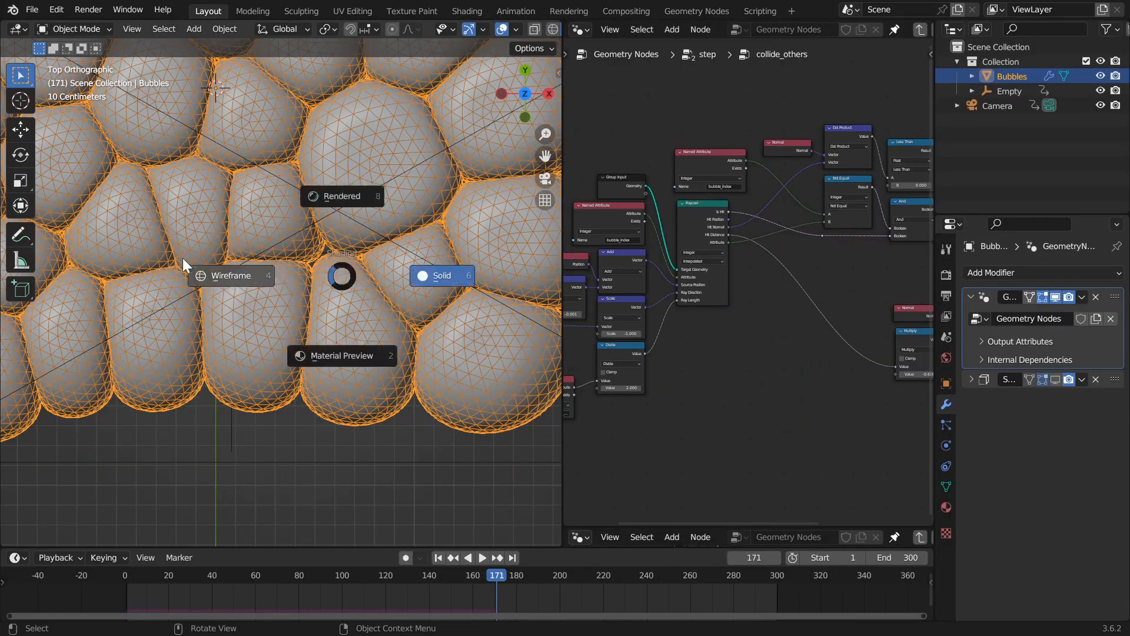
pyautogui.click(184, 264)
pyautogui.scroll(5, 432, 272)
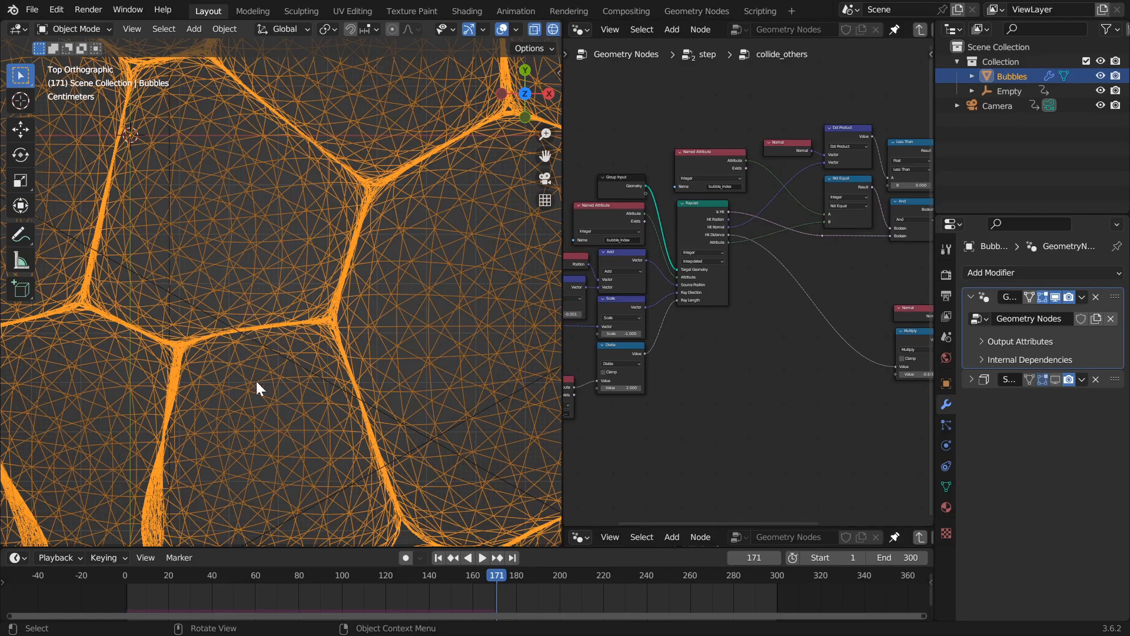
pyautogui.scroll(4, 249, 330)
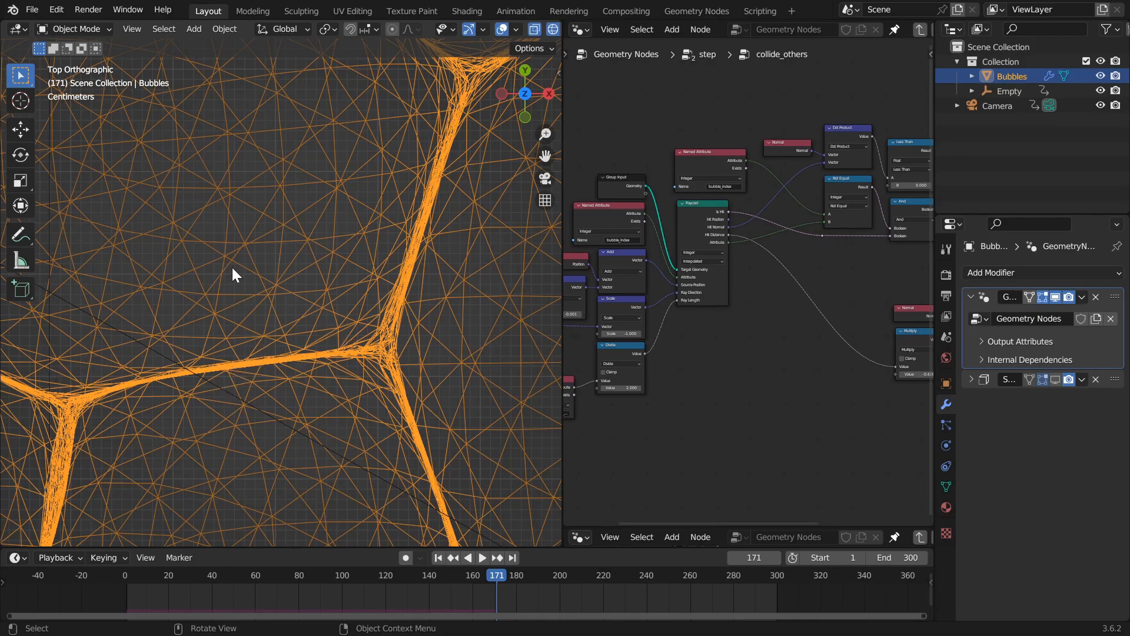
pyautogui.scroll(4, 233, 384)
pyautogui.scroll(-2, 236, 387)
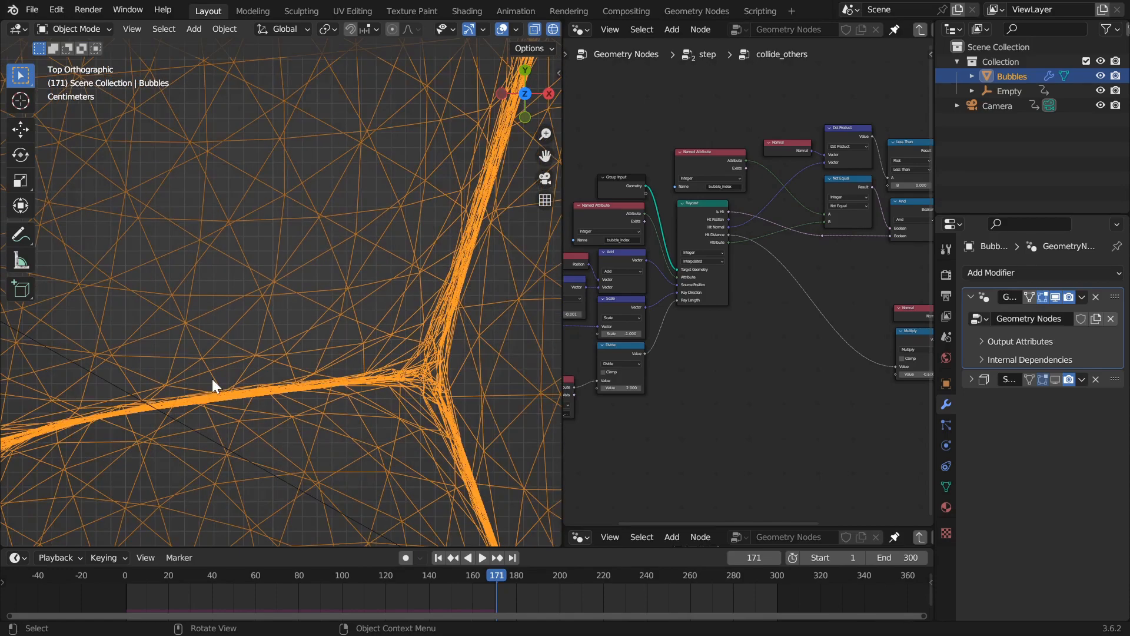
pyautogui.scroll(-1, 248, 389)
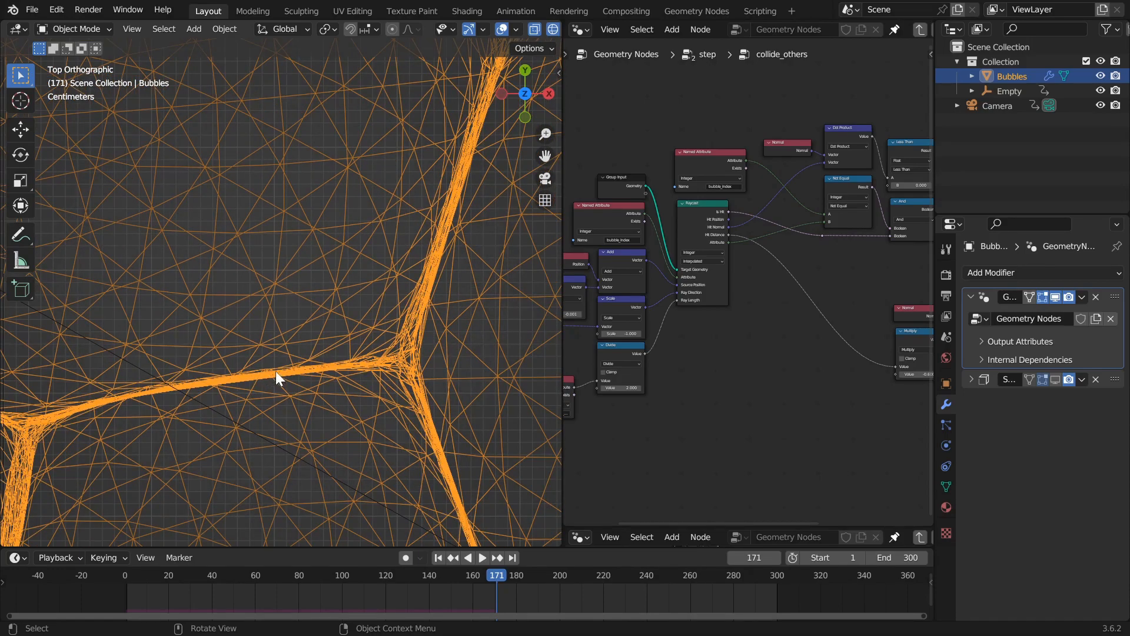
pyautogui.scroll(-3, 212, 435)
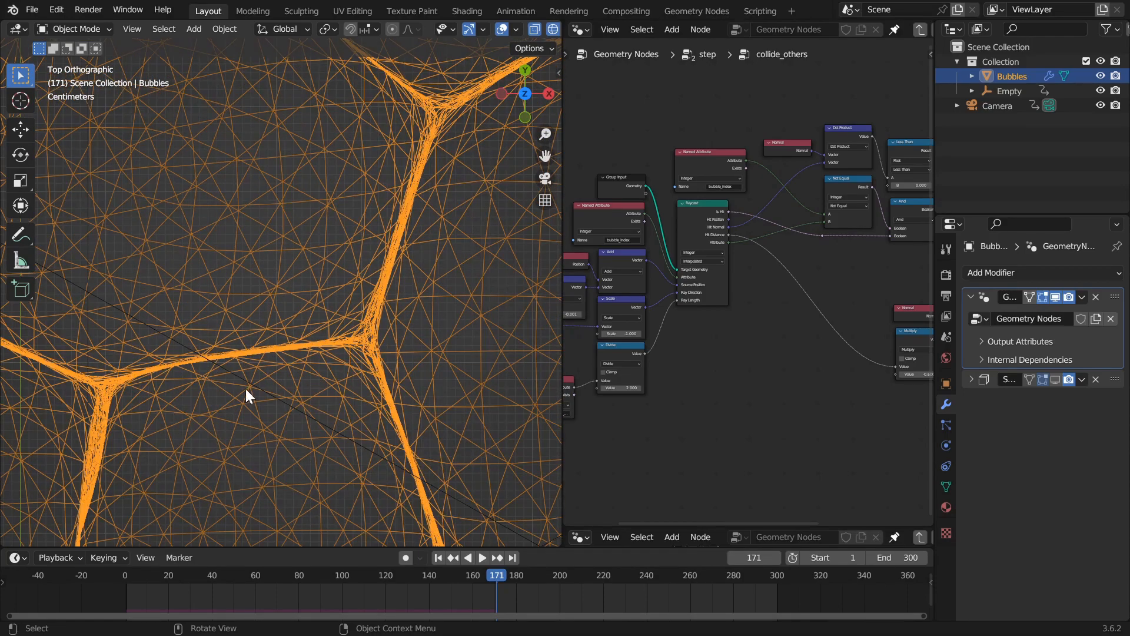
pyautogui.scroll(3, 242, 377)
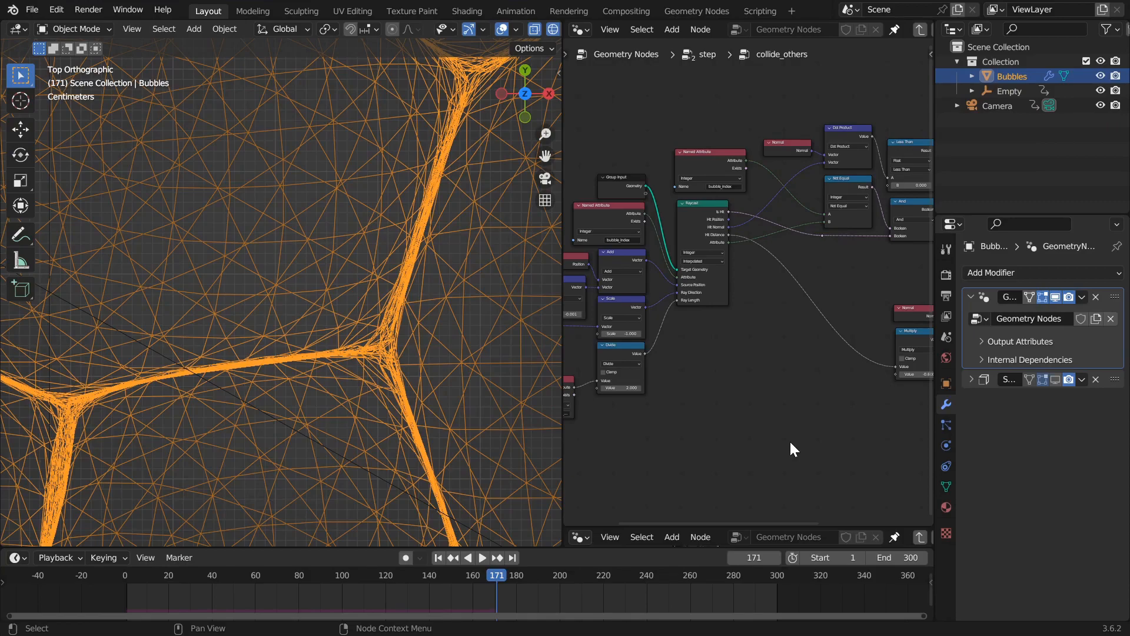
# - Play the simulation in wireframe, inspect the bubble contact boundaries up close, and stop at frame 249
pyautogui.press('space')
pyautogui.scroll(-6, 424, 377)
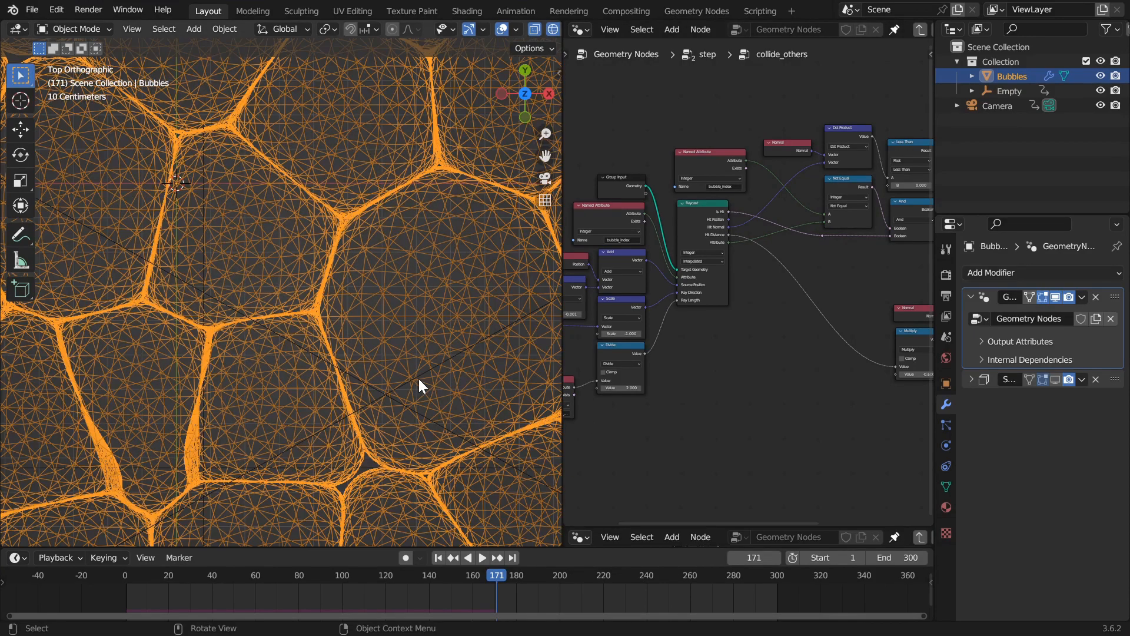
pyautogui.scroll(8, 289, 374)
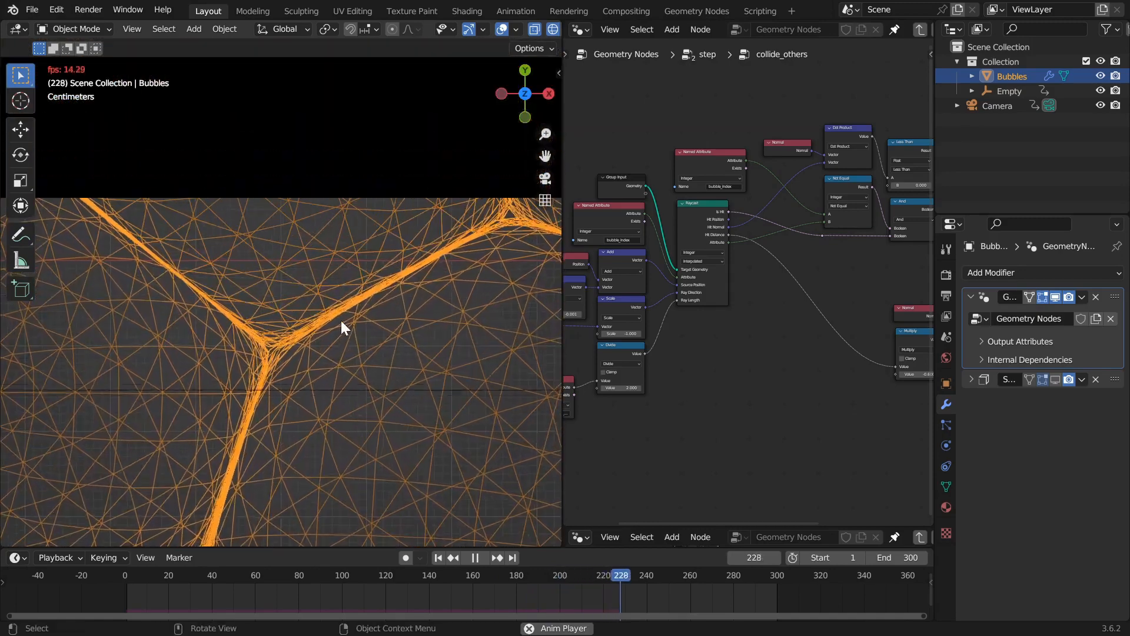
pyautogui.scroll(-3, 341, 320)
pyautogui.press('space')
pyautogui.scroll(-2, 743, 372)
# - Save the file and maximize the node editor to show the whole collide_others graph
pyautogui.moveTo(740, 371); pyautogui.dragTo(772, 307, button='middle')
pyautogui.hotkey('ctrl', 's')
pyautogui.scroll(-3, 781, 386)
pyautogui.hotkey('ctrl', 'space')
pyautogui.moveTo(688, 343); pyautogui.dragTo(569, 417, button='middle')
pyautogui.scroll(9, 724, 386)
pyautogui.scroll(-3, 630, 407)
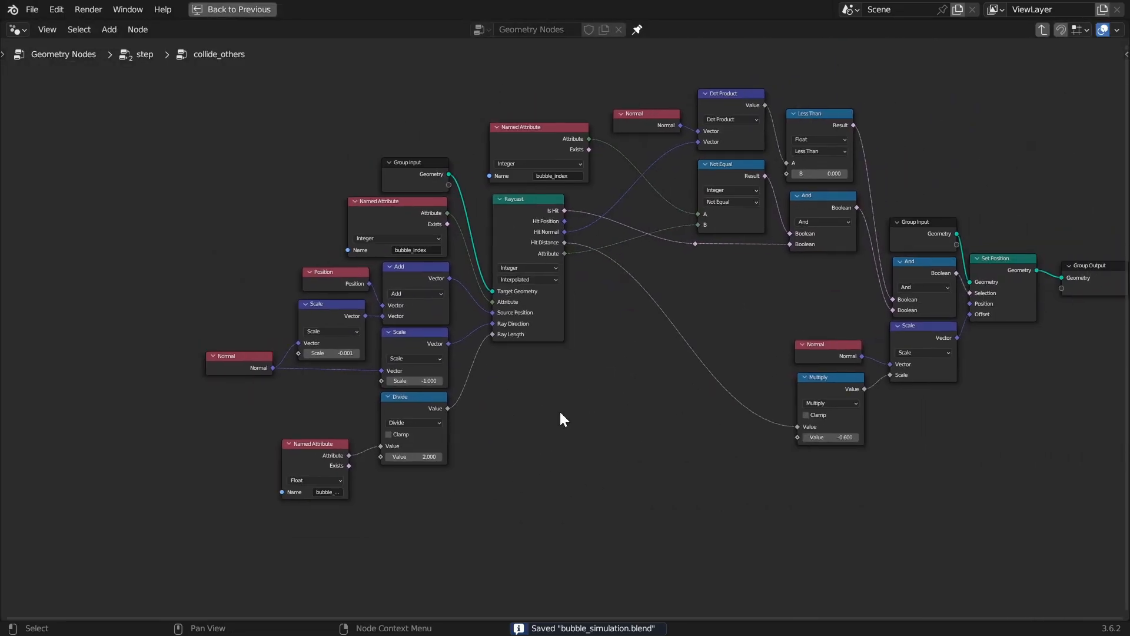
# - Examine the Raycast node together with the Group Input geometry and the bubble_index attribute feeding it
pyautogui.moveTo(525, 222); pyautogui.dragTo(524, 223)
pyautogui.scroll(1, 366, 186)
pyautogui.click(405, 147)
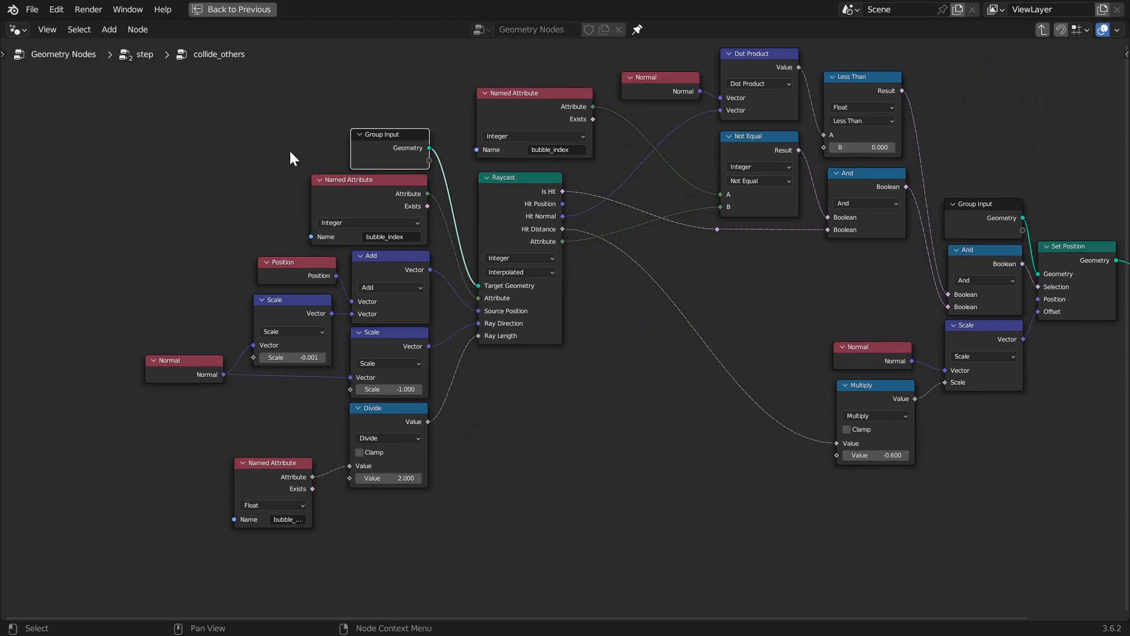
pyautogui.moveTo(447, 321); pyautogui.dragTo(510, 319, button='middle')
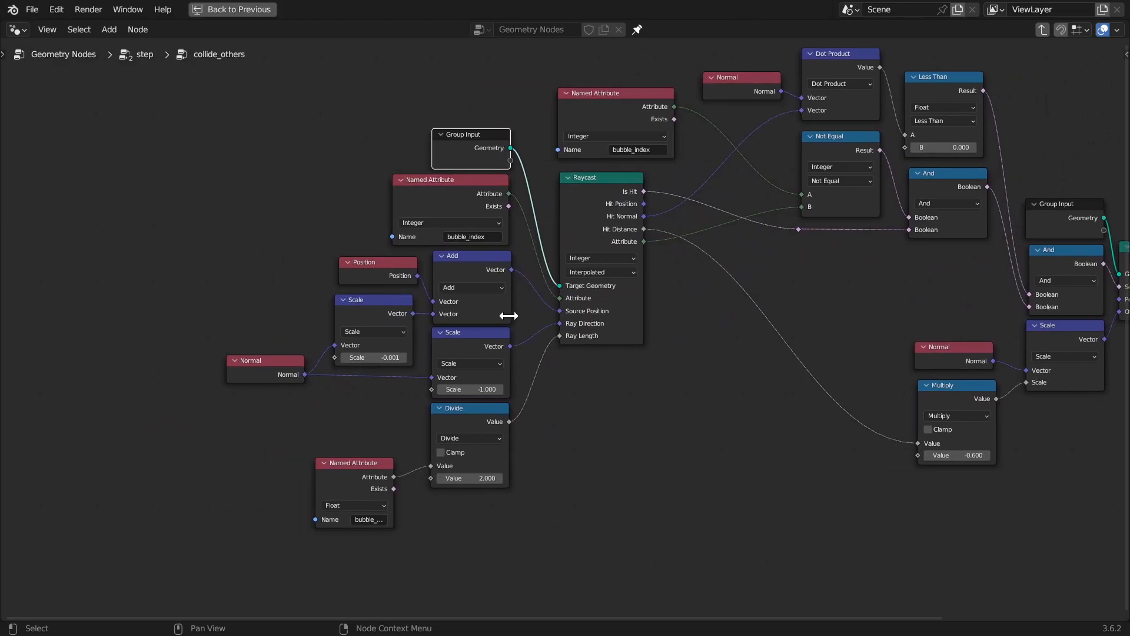
pyautogui.scroll(1, 454, 200)
pyautogui.click(413, 181)
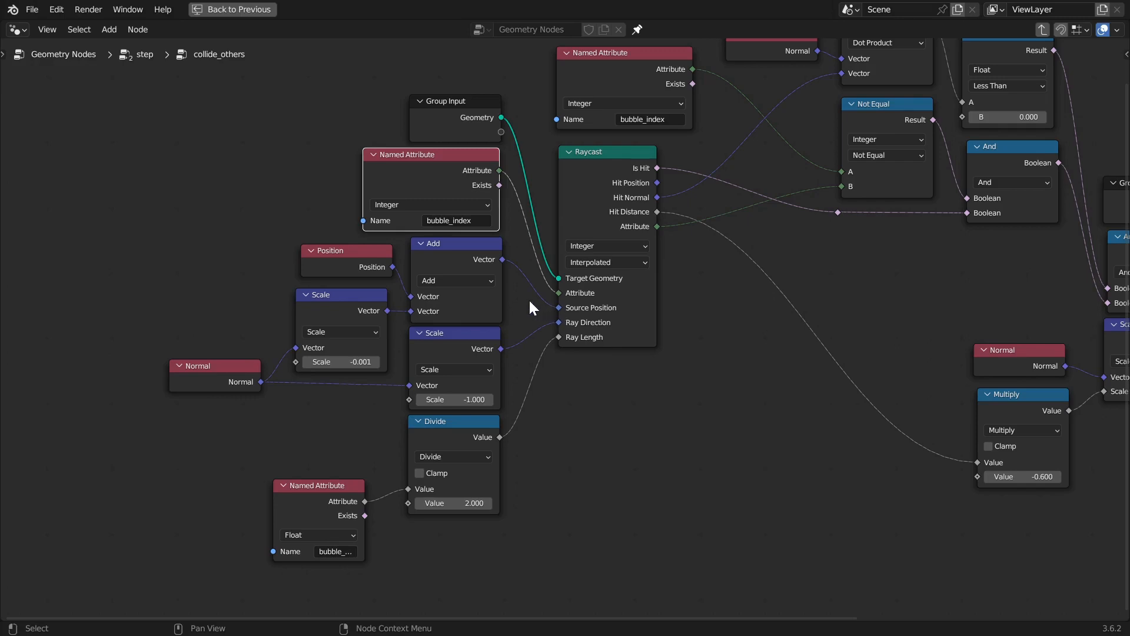
# - Examine the Position, Add, Normal and Scale nodes that define the Raycast's source position and ray direction
pyautogui.click(369, 265)
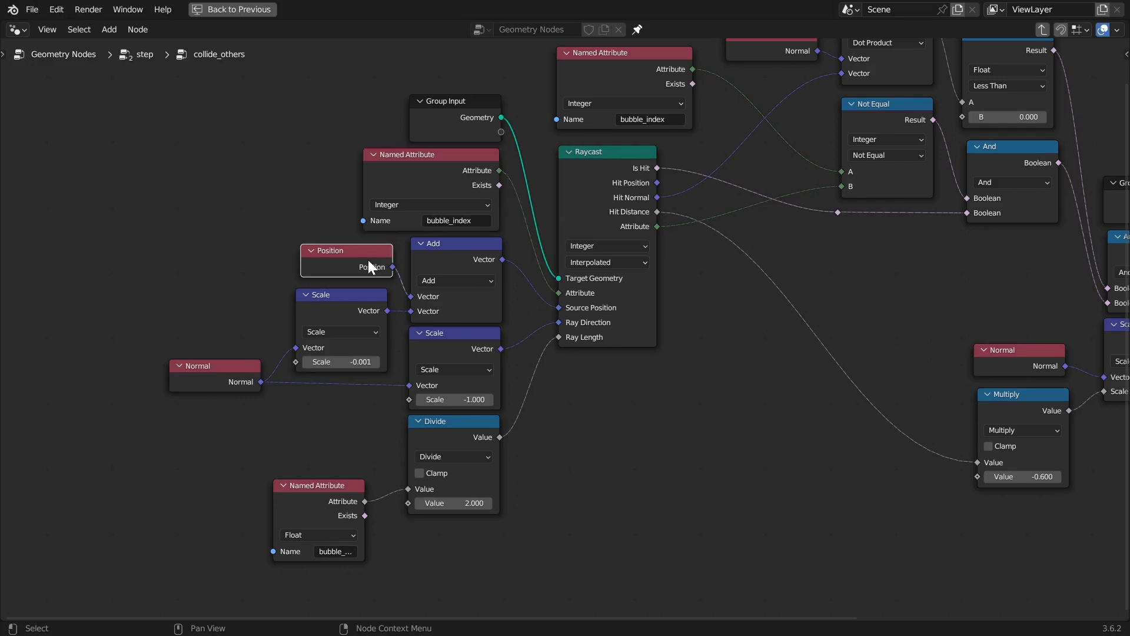
pyautogui.click(444, 259)
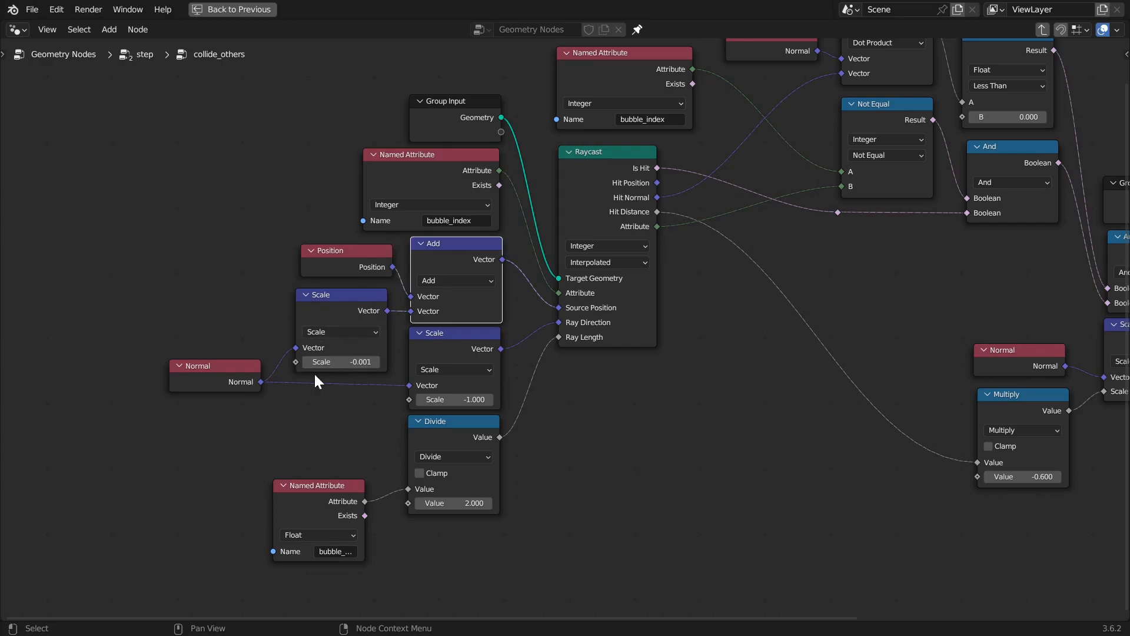
pyautogui.click(214, 382)
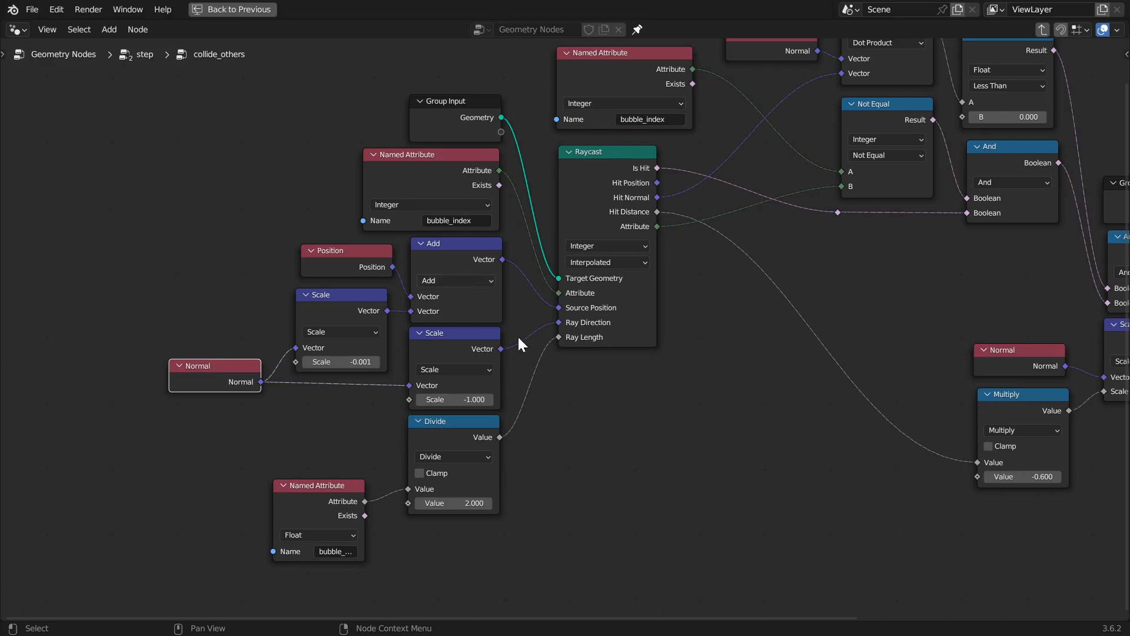
pyautogui.moveTo(511, 347); pyautogui.dragTo(554, 292, button='middle')
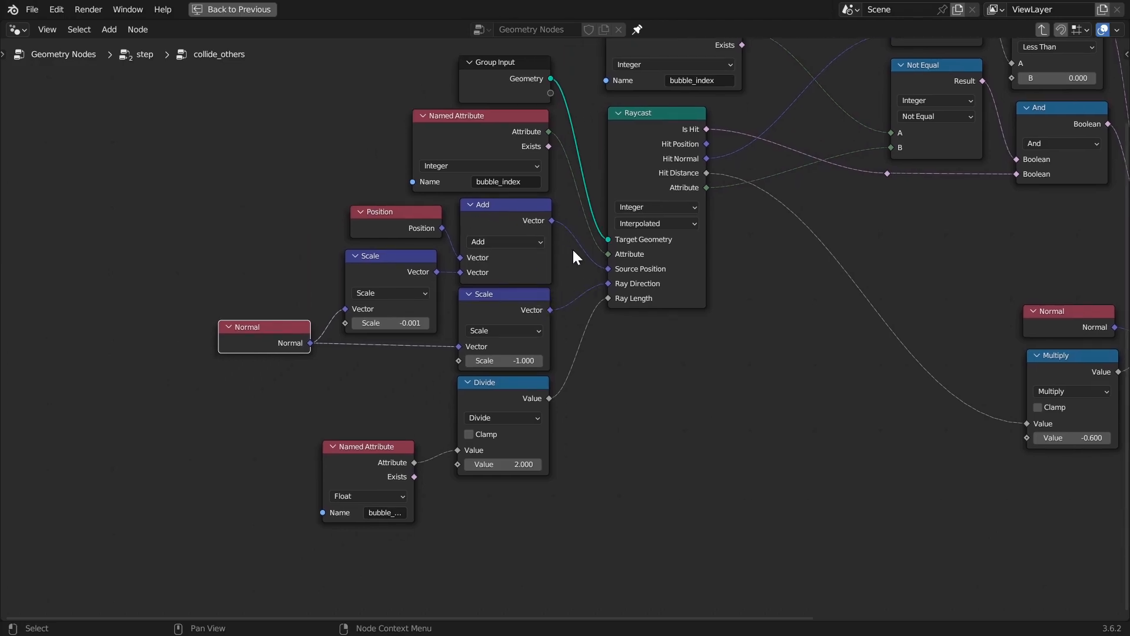
pyautogui.click(527, 303)
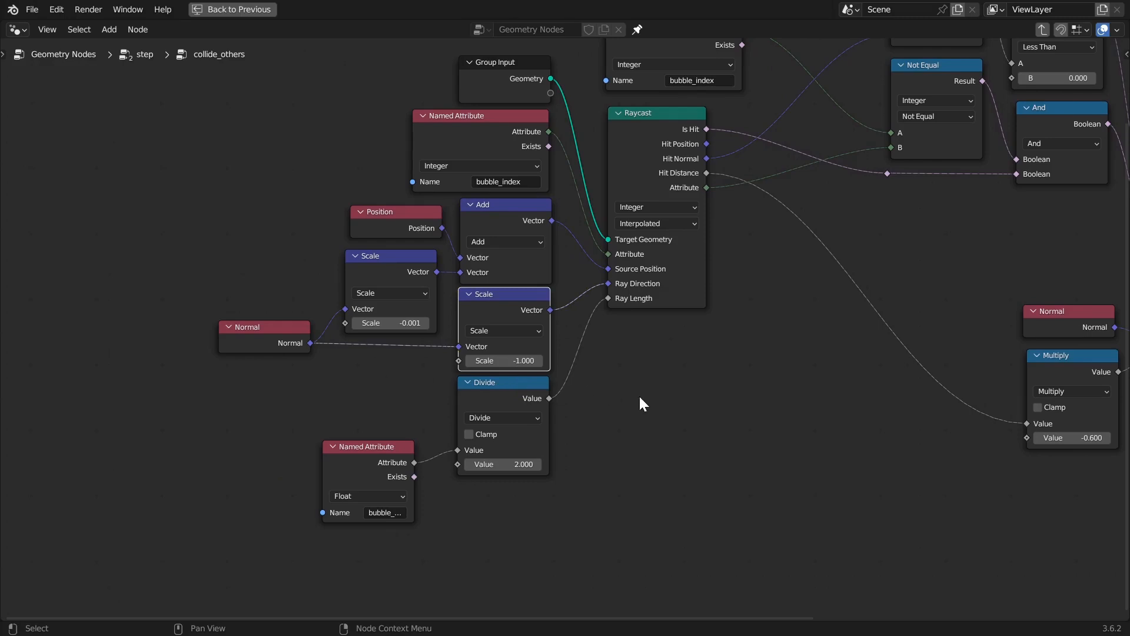
# - Select the Divide node driving the ray length and widen its Named Attribute node until the full bubble_size name is readable
pyautogui.click(514, 388)
pyautogui.moveTo(618, 379); pyautogui.dragTo(622, 279, button='middle')
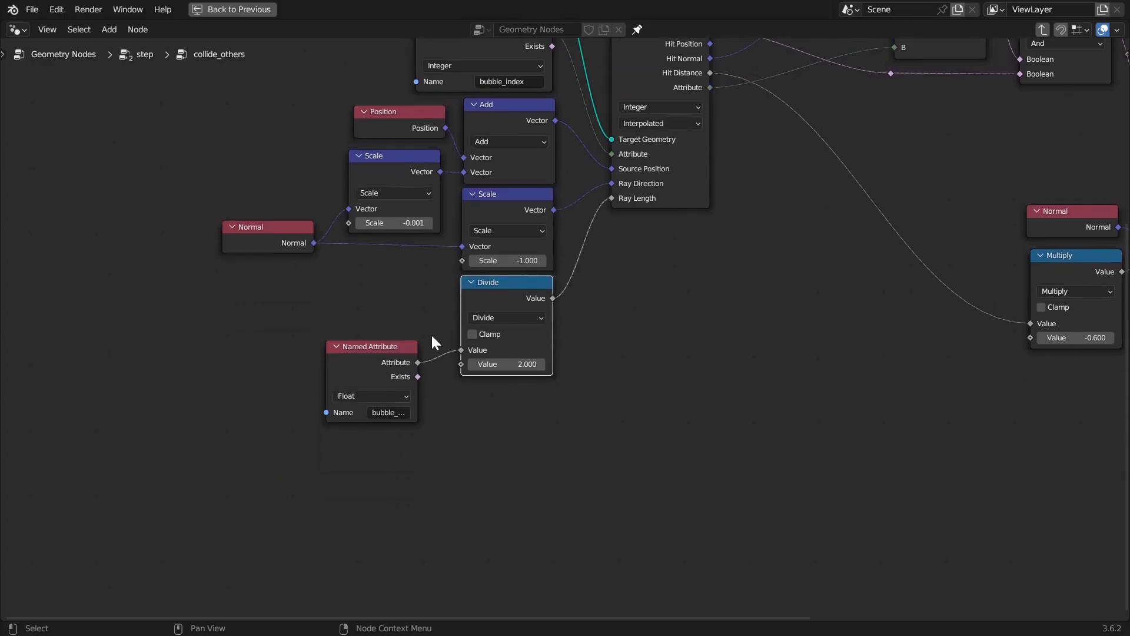
pyautogui.moveTo(327, 377); pyautogui.dragTo(290, 377)
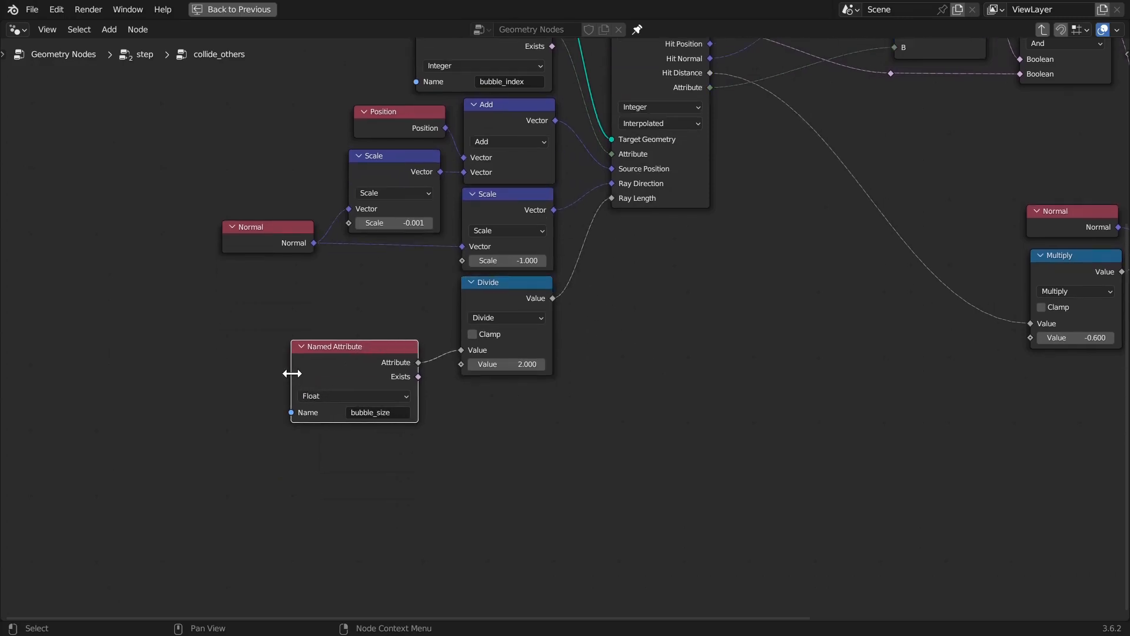
# - Restore the full workspace and examine the bubble cluster through the camera and in top view, focusing on the outer bubbles
pyautogui.hotkey('ctrl', 'space')
pyautogui.scroll(-5, 320, 425)
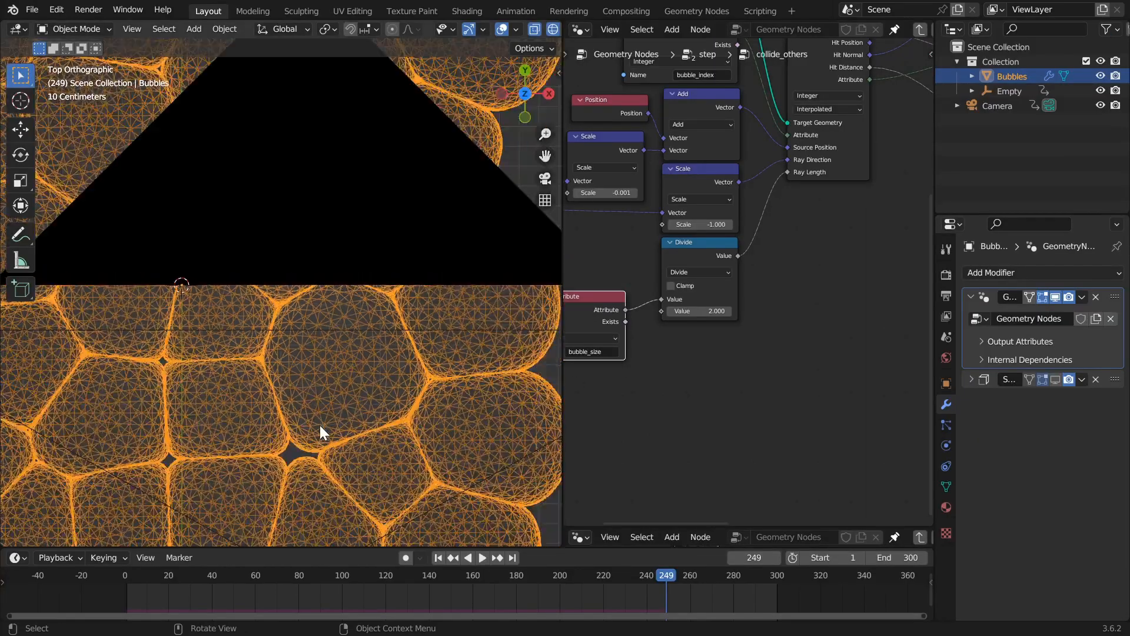
pyautogui.moveTo(279, 338); pyautogui.dragTo(291, 471, button='middle')
pyautogui.press('KP_0')
pyautogui.keyDown('shift'); pyautogui.moveTo(333, 312); pyautogui.dragTo(344, 386, button='middle'); pyautogui.keyUp('shift')
pyautogui.scroll(4, 360, 406)
pyautogui.press('KP_7')
pyautogui.keyDown('shift'); pyautogui.moveTo(329, 266); pyautogui.dragTo(165, 158, button='middle'); pyautogui.keyUp('shift')
pyautogui.scroll(10, 322, 404)
pyautogui.keyDown('shift'); pyautogui.moveTo(483, 280); pyautogui.dragTo(228, 114, button='middle'); pyautogui.keyUp('shift')
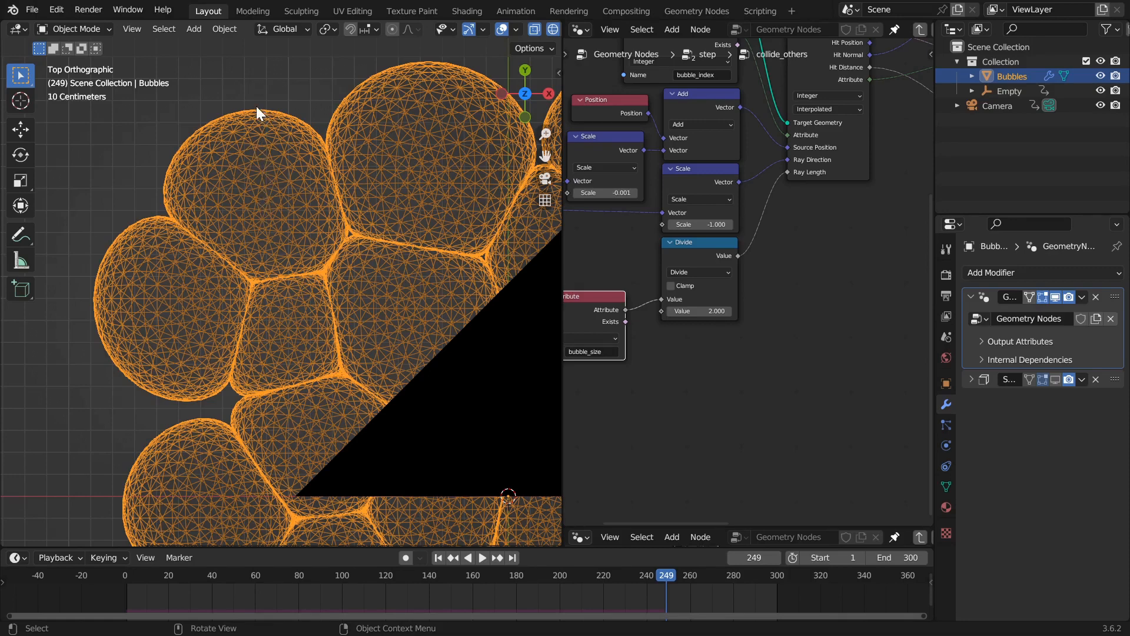
# - Return to a maximized node editor, select the Raycast node, and examine its outputs and the nodes they feed
pyautogui.scroll(-2, 674, 362)
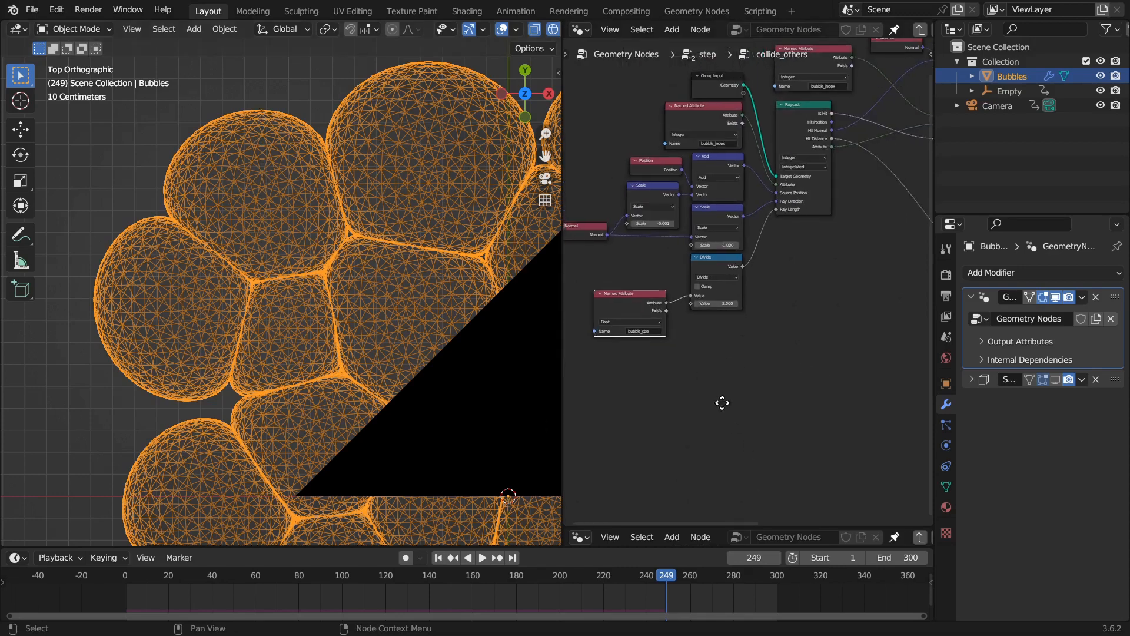
pyautogui.scroll(2, 722, 401)
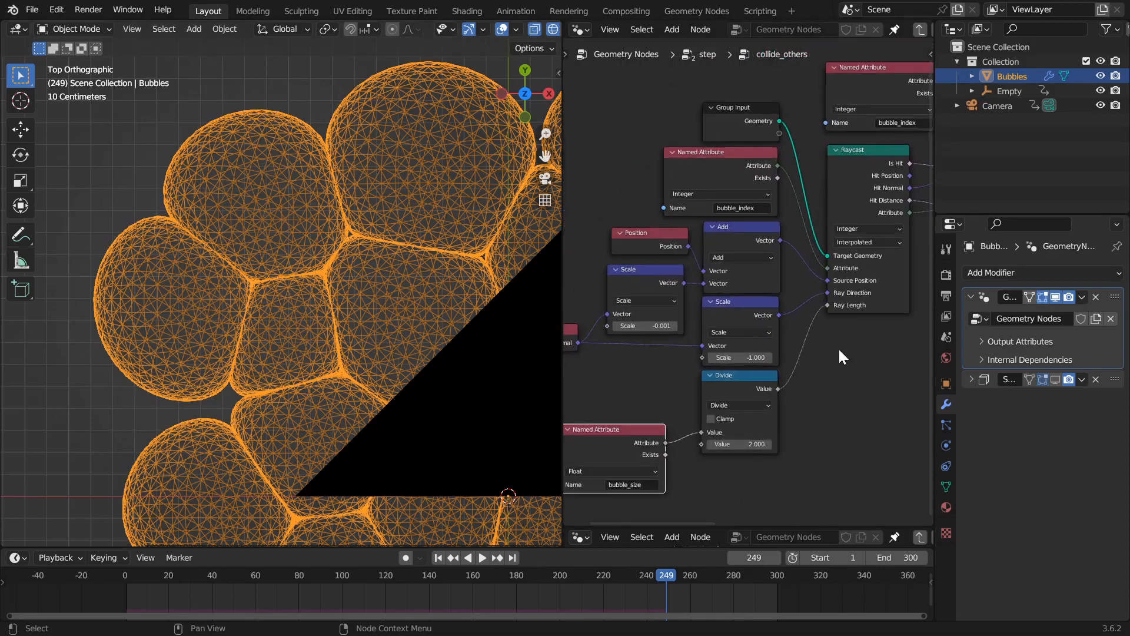
pyautogui.keyDown('ctrl'); pyautogui.hscroll(3, 687, 348); pyautogui.keyUp('ctrl')
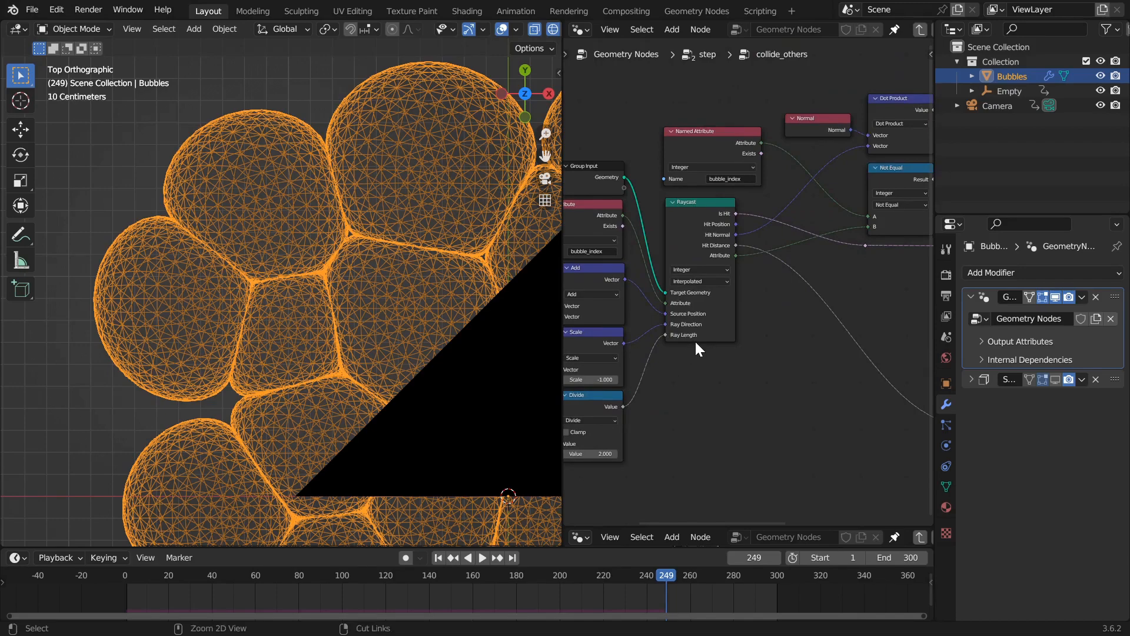
pyautogui.hotkey('ctrl', 'space')
pyautogui.click(513, 253)
pyautogui.scroll(3, 545, 314)
pyautogui.moveTo(753, 299); pyautogui.dragTo(569, 305, button='middle')
pyautogui.moveTo(427, 384); pyautogui.dragTo(471, 341, button='middle')
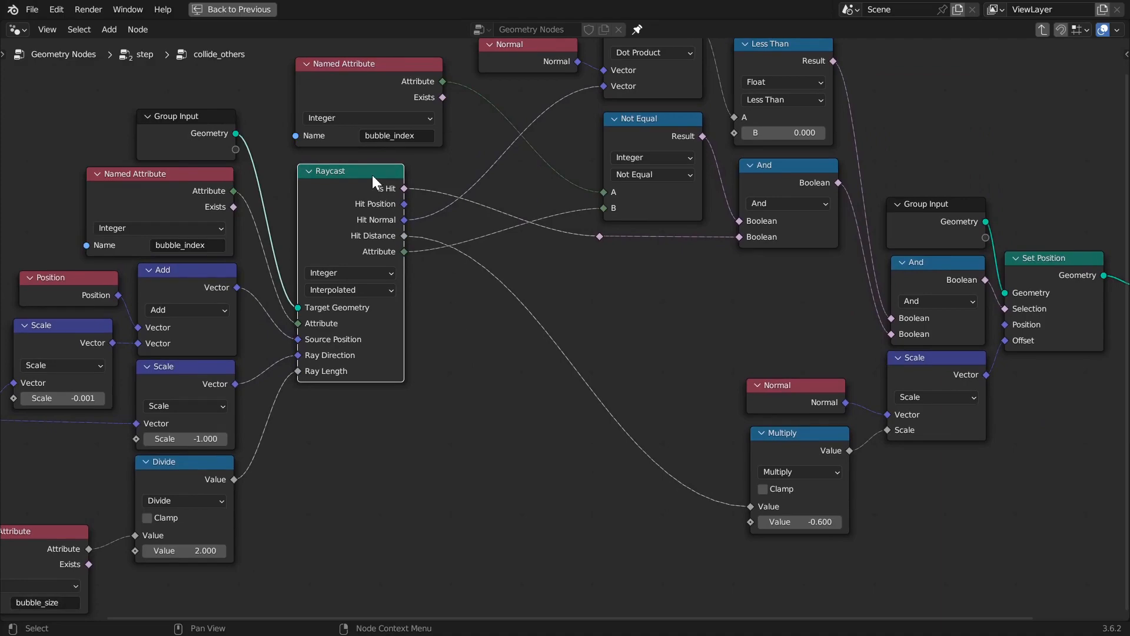
pyautogui.scroll(-3, 694, 305)
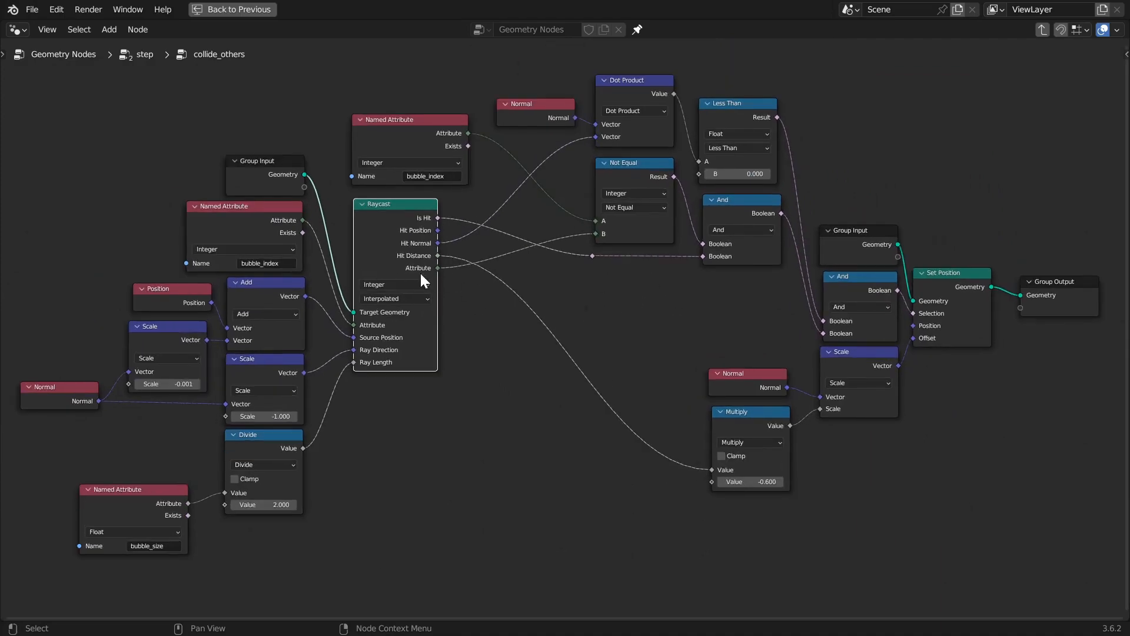
pyautogui.scroll(3, 462, 281)
# - Examine how the Not Equal node compares each point's bubble_index with the attribute output of the Raycast node
pyautogui.click(151, 210)
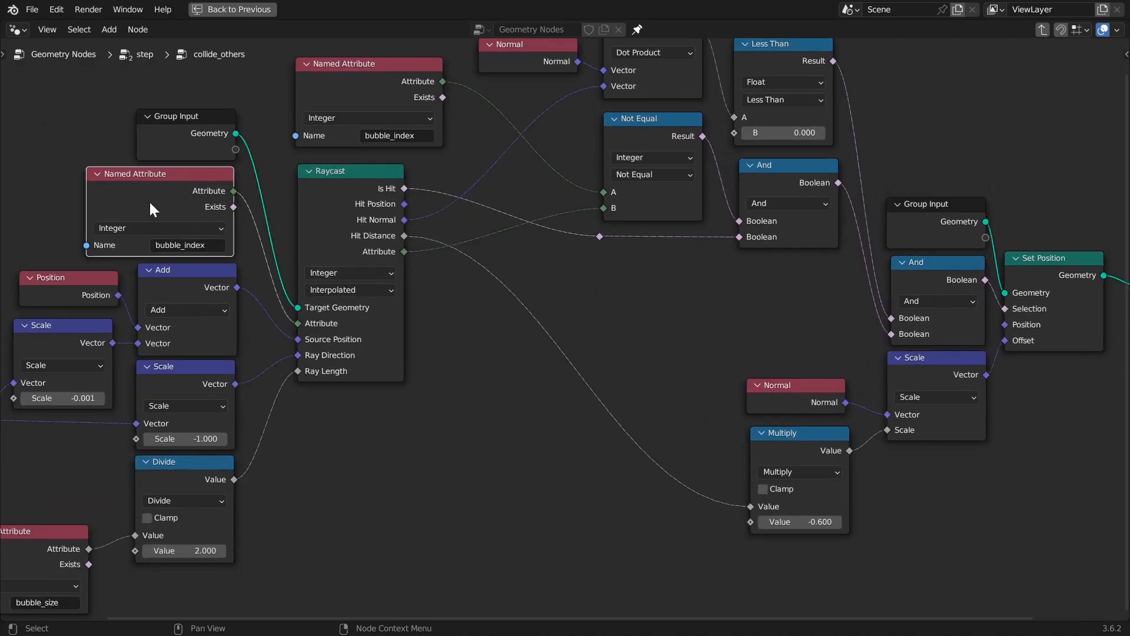
pyautogui.click(328, 208)
pyautogui.scroll(-1, 389, 241)
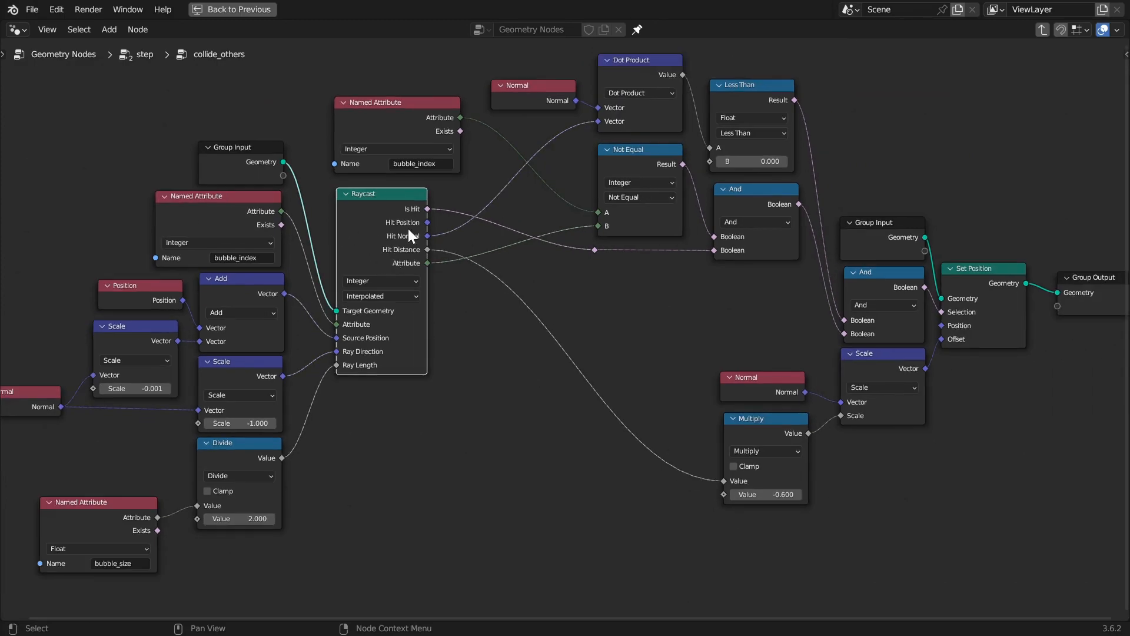
pyautogui.click(354, 111)
pyautogui.scroll(1, 575, 175)
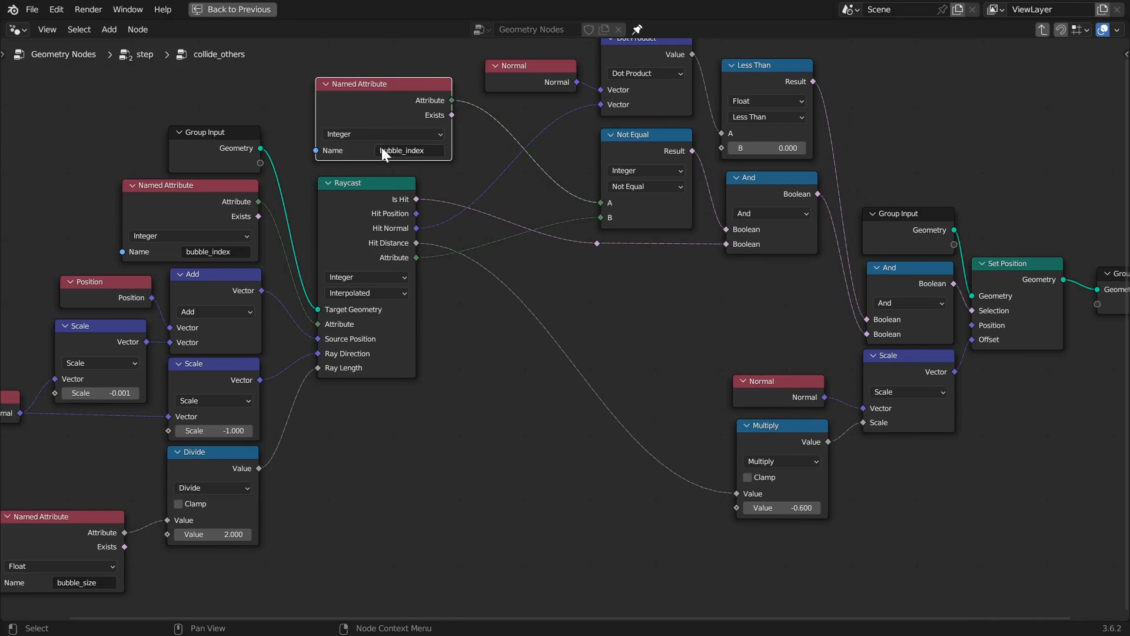
pyautogui.click(655, 157)
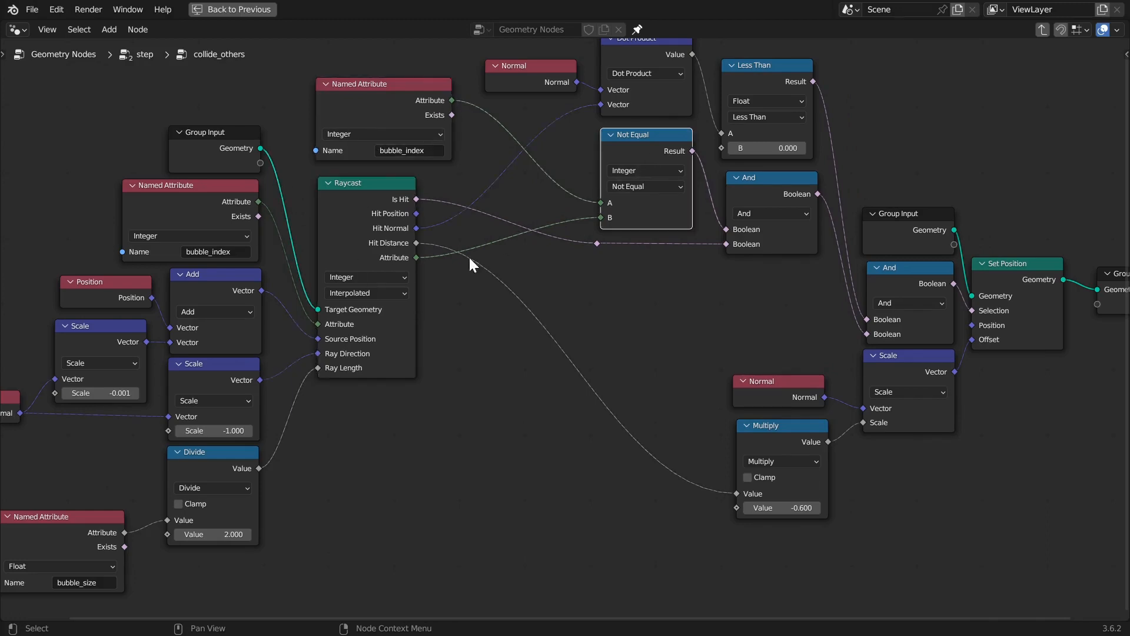
pyautogui.moveTo(612, 272); pyautogui.dragTo(467, 333, button='middle')
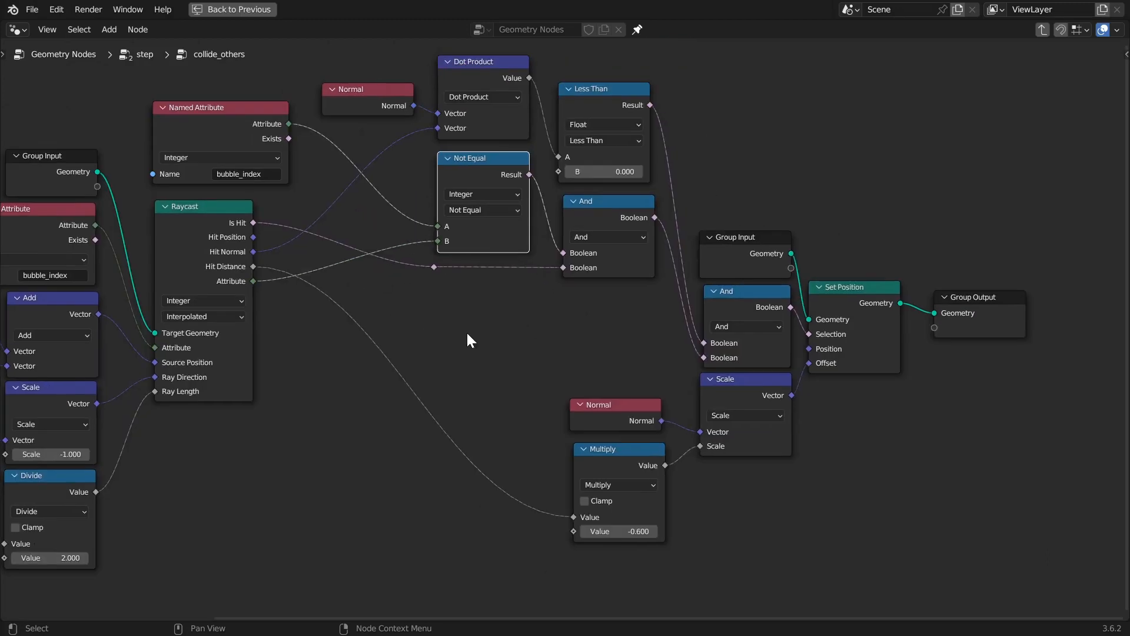
# - Examine how the And nodes combine the Raycast's Is Hit output with the Not Equal and Less Than results for Set Position's selection
pyautogui.click(597, 203)
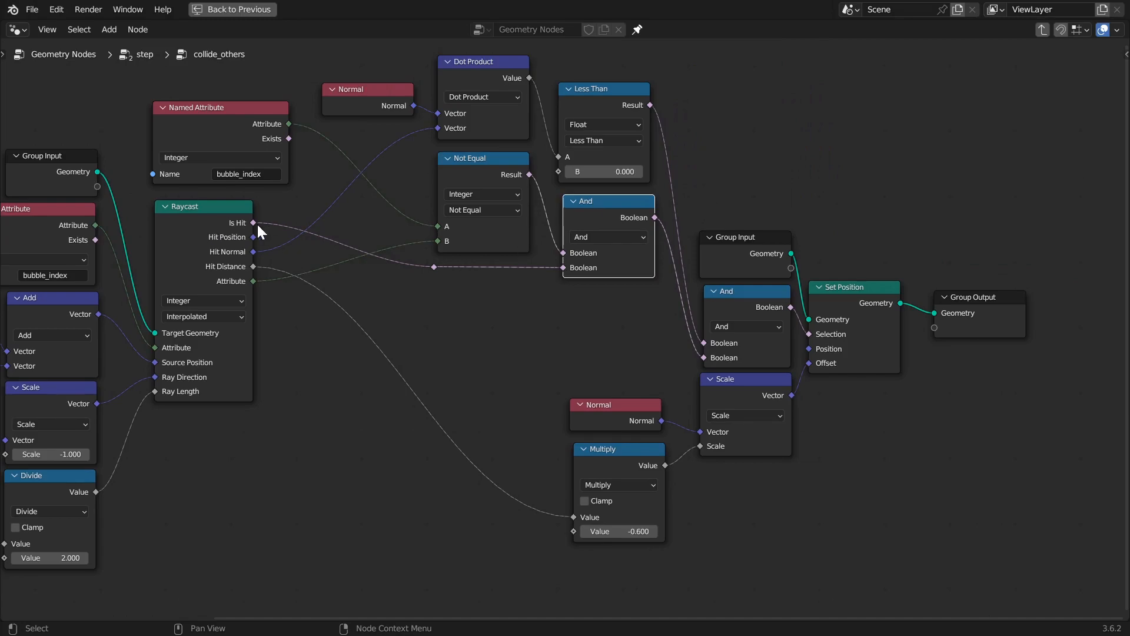
pyautogui.scroll(1, 539, 332)
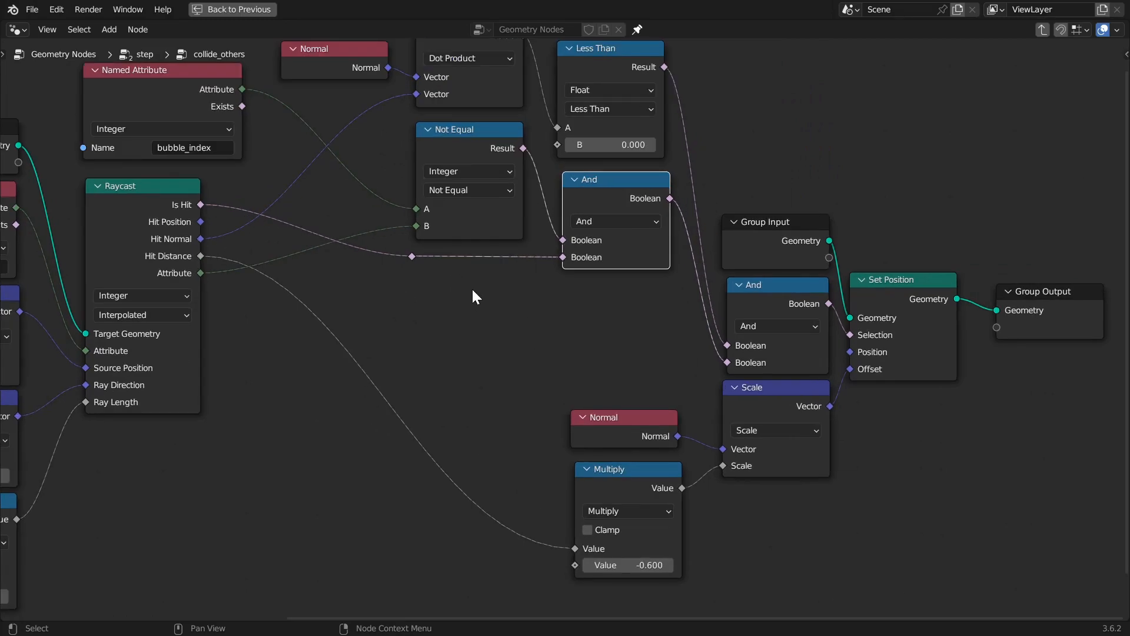
pyautogui.scroll(-1, 478, 293)
pyautogui.moveTo(483, 293); pyautogui.dragTo(592, 244, button='middle')
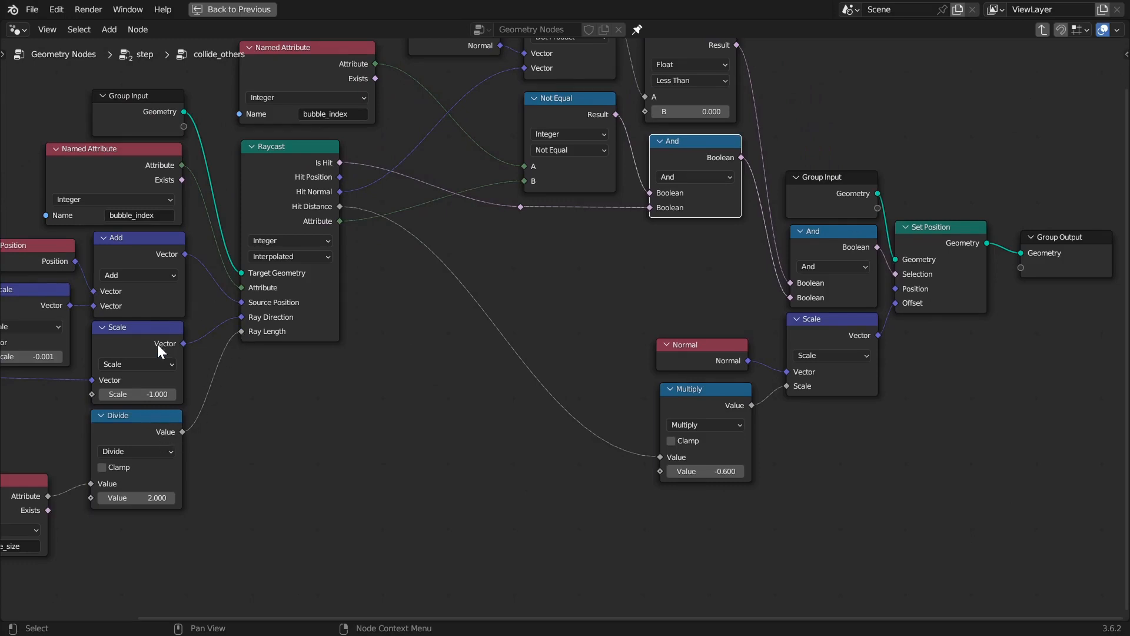
pyautogui.moveTo(160, 343); pyautogui.dragTo(291, 333, button='middle')
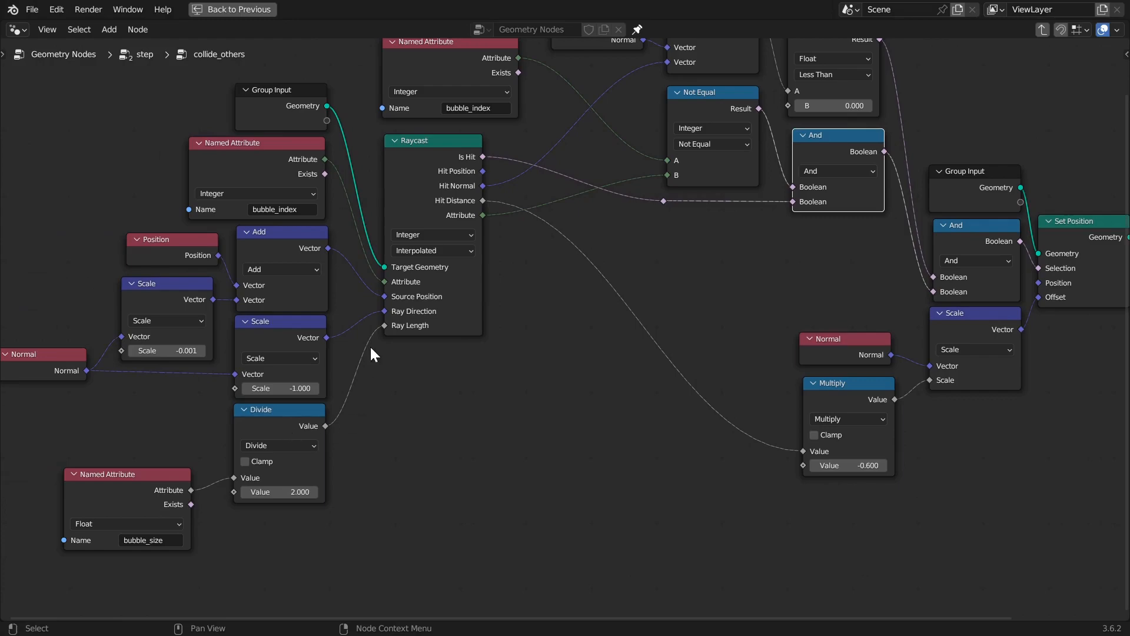
pyautogui.scroll(-2, 655, 294)
pyautogui.scroll(2, 478, 372)
pyautogui.click(739, 305)
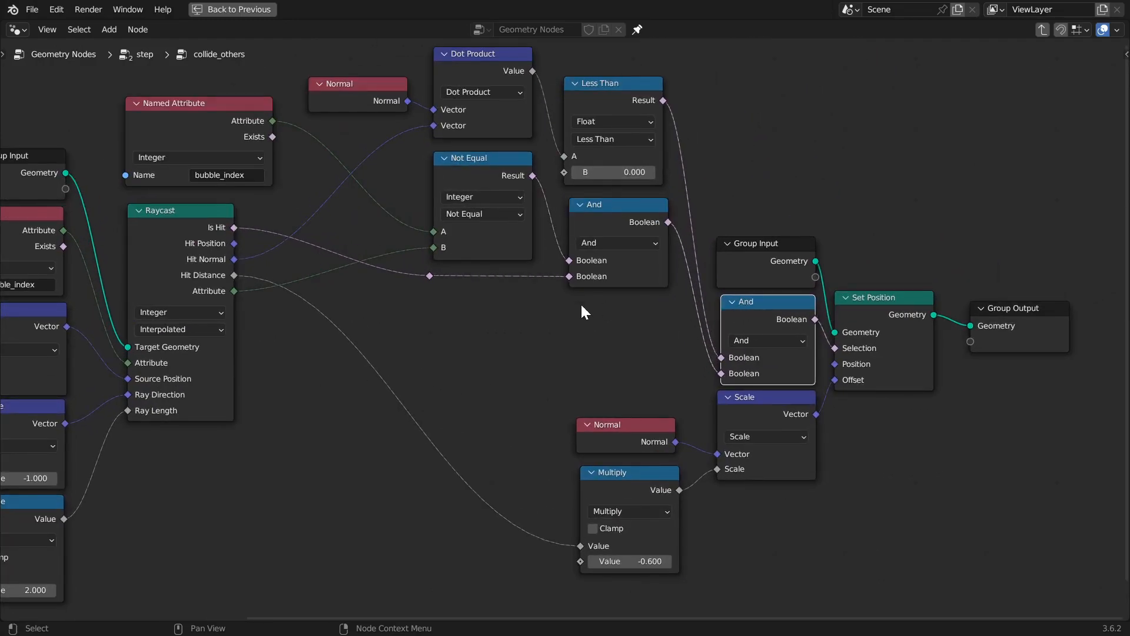
# - Examine how the Dot Product of the point normal and the Raycast's Hit Normal feeds the Less Than node
pyautogui.moveTo(605, 335); pyautogui.dragTo(636, 401, button='middle')
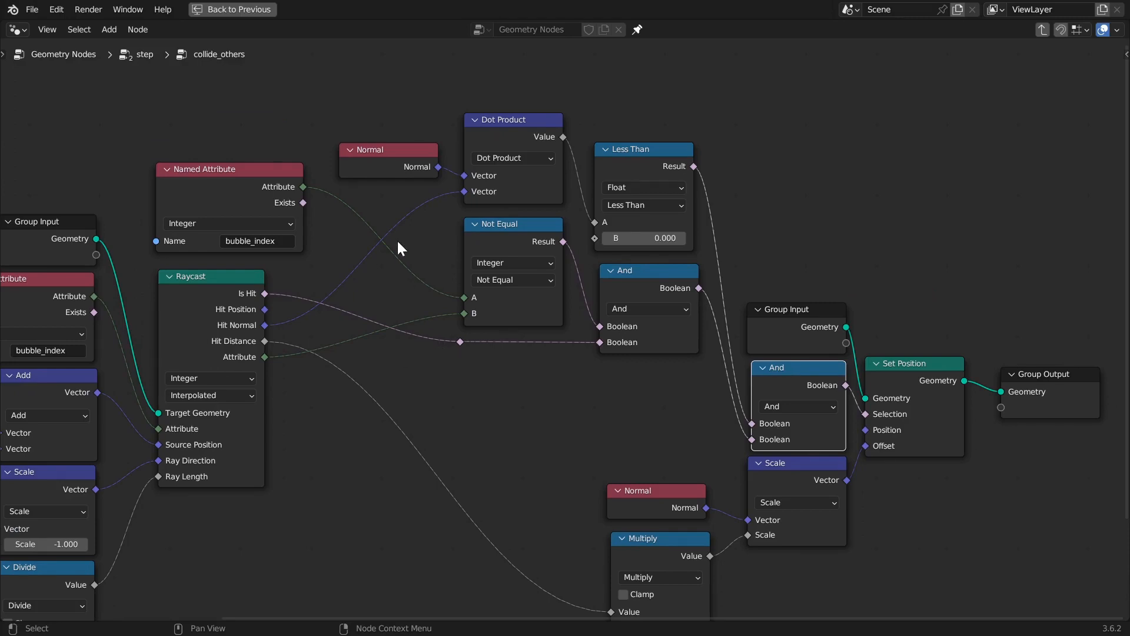
pyautogui.click(514, 143)
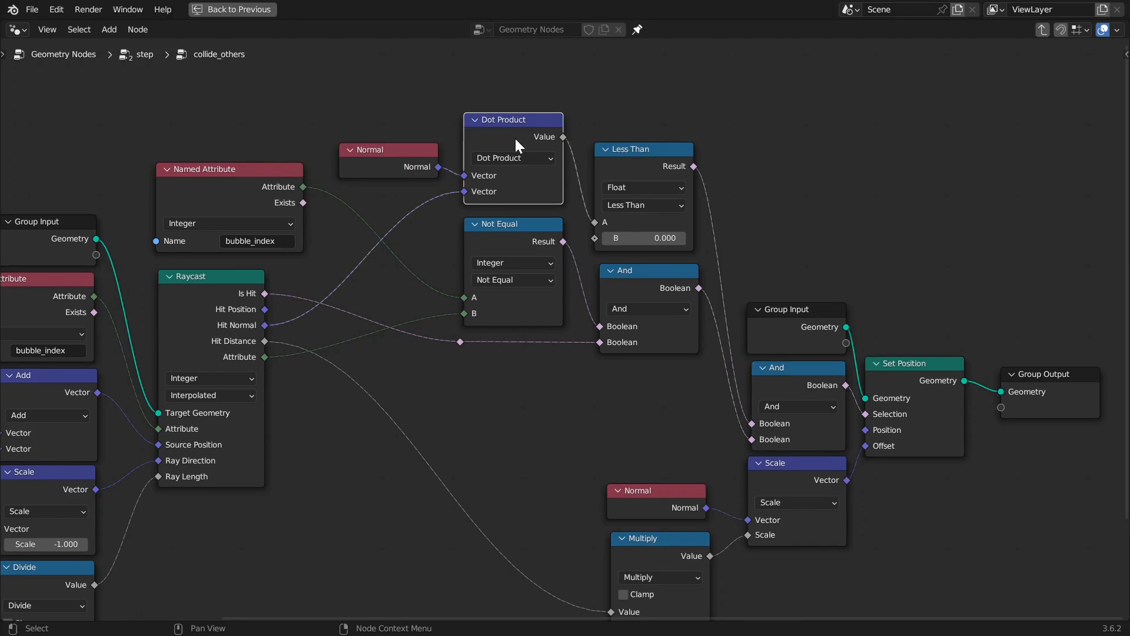
pyautogui.click(381, 161)
pyautogui.click(476, 133)
pyautogui.click(643, 156)
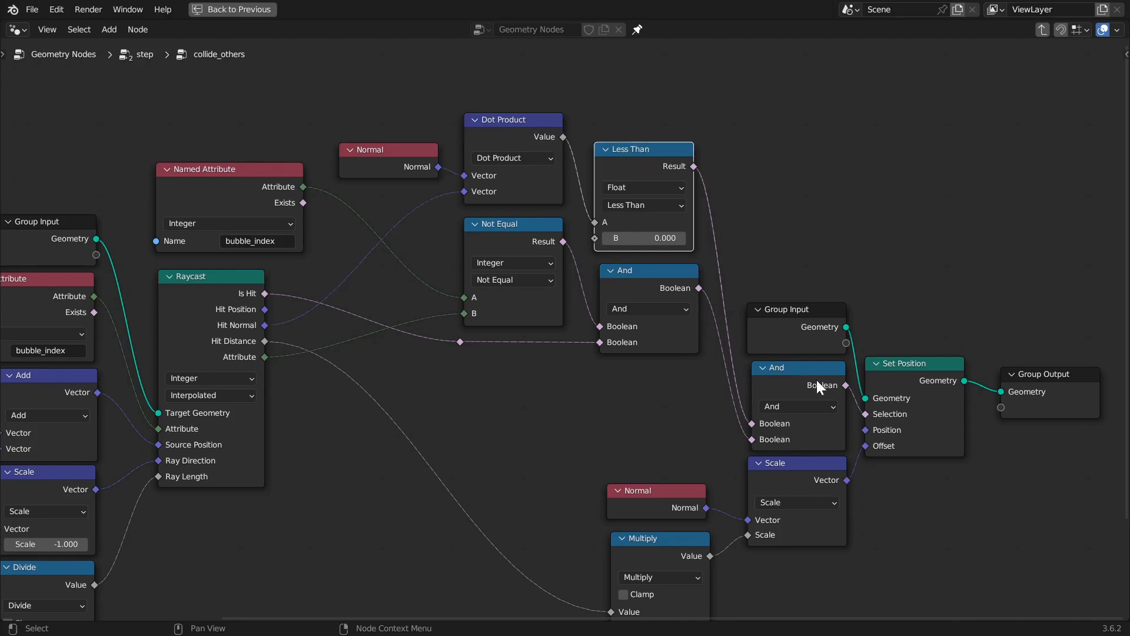
pyautogui.moveTo(664, 163)
pyautogui.scroll(-2, 757, 280)
# - Annotate two arrows from a shared origin in the empty space above the nodes, joined by a dashed projection line
pyautogui.moveTo(757, 280); pyautogui.dragTo(712, 285, button='middle')
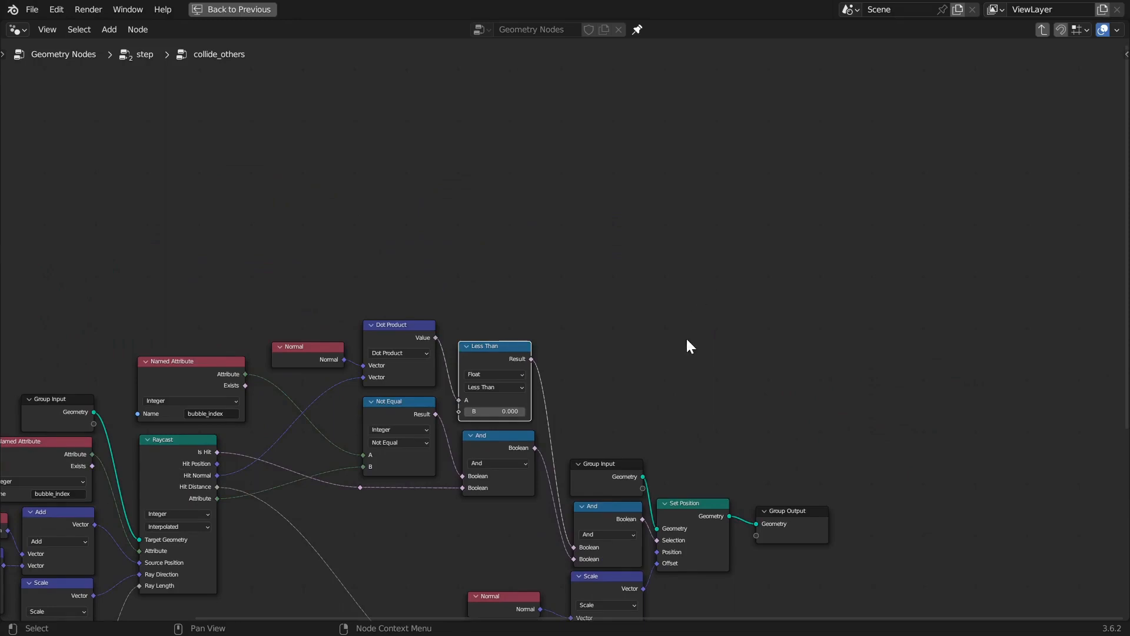
pyautogui.moveTo(668, 332)
pyautogui.mouseDown()
pyautogui.moveTo(717, 113)
pyautogui.moveTo(730, 103)
pyautogui.moveTo(728, 132)
pyautogui.mouseUp()
pyautogui.moveTo(667, 334)
pyautogui.mouseDown()
pyautogui.moveTo(743, 251)
pyautogui.moveTo(751, 275)
pyautogui.mouseUp()
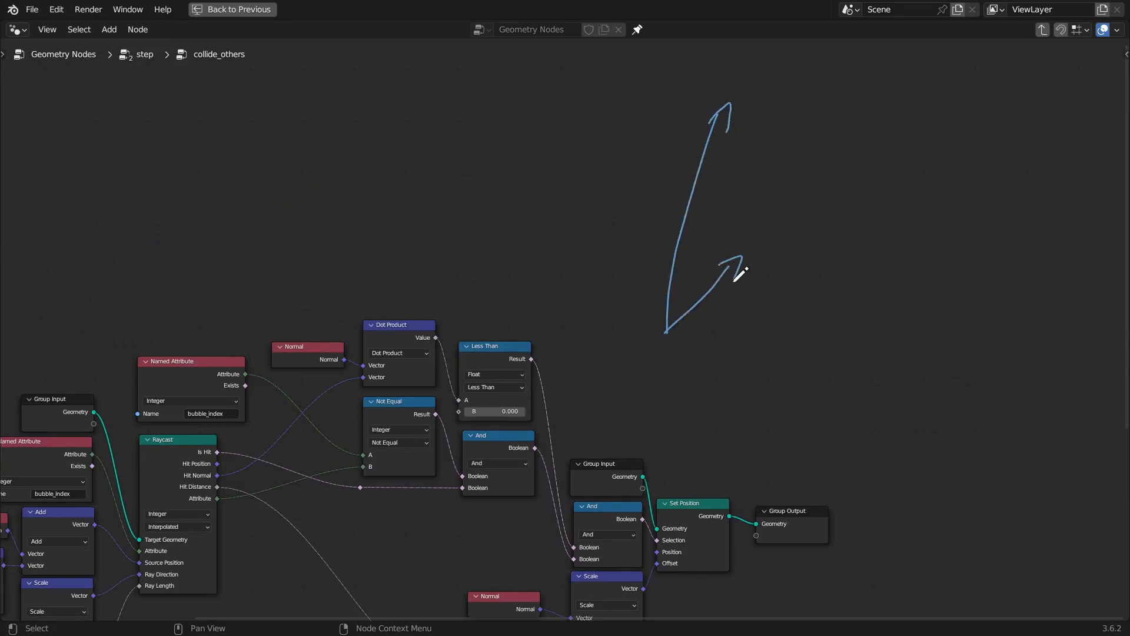
pyautogui.scroll(2, 719, 300)
pyautogui.keyDown('shift'); pyautogui.scroll(2, 727, 268); pyautogui.keyUp('shift')
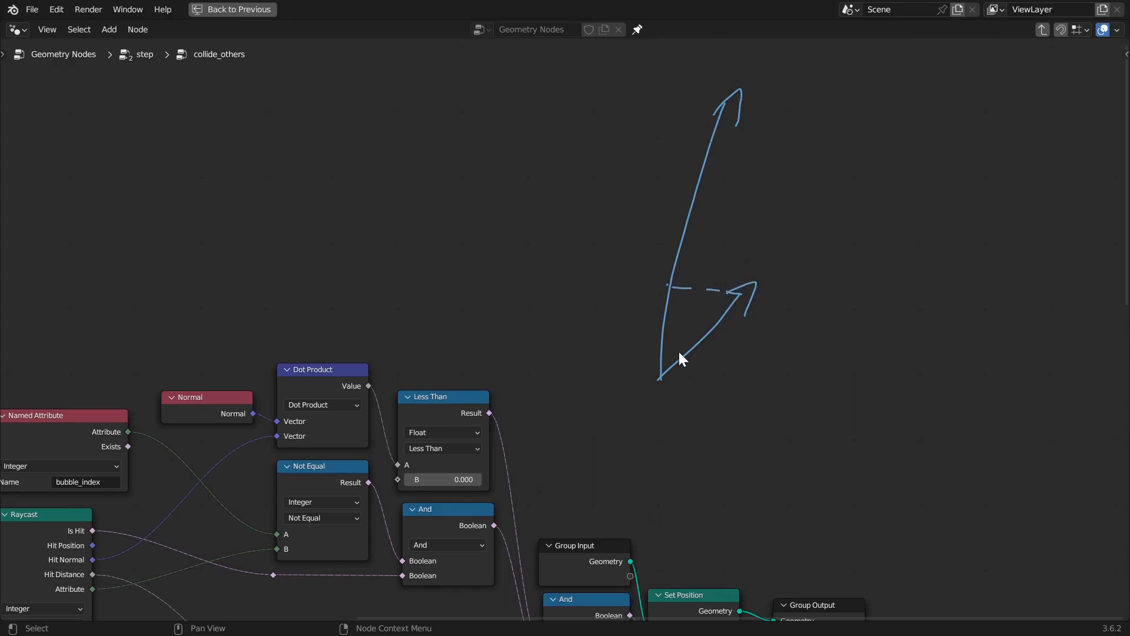
# - Draw the projected vector as a short arrow along the longer one and mark its length with a bracket beside it
pyautogui.moveTo(659, 379)
pyautogui.mouseDown()
pyautogui.moveTo(667, 288)
pyautogui.moveTo(687, 321)
pyautogui.mouseUp()
pyautogui.scroll(2, 616, 339)
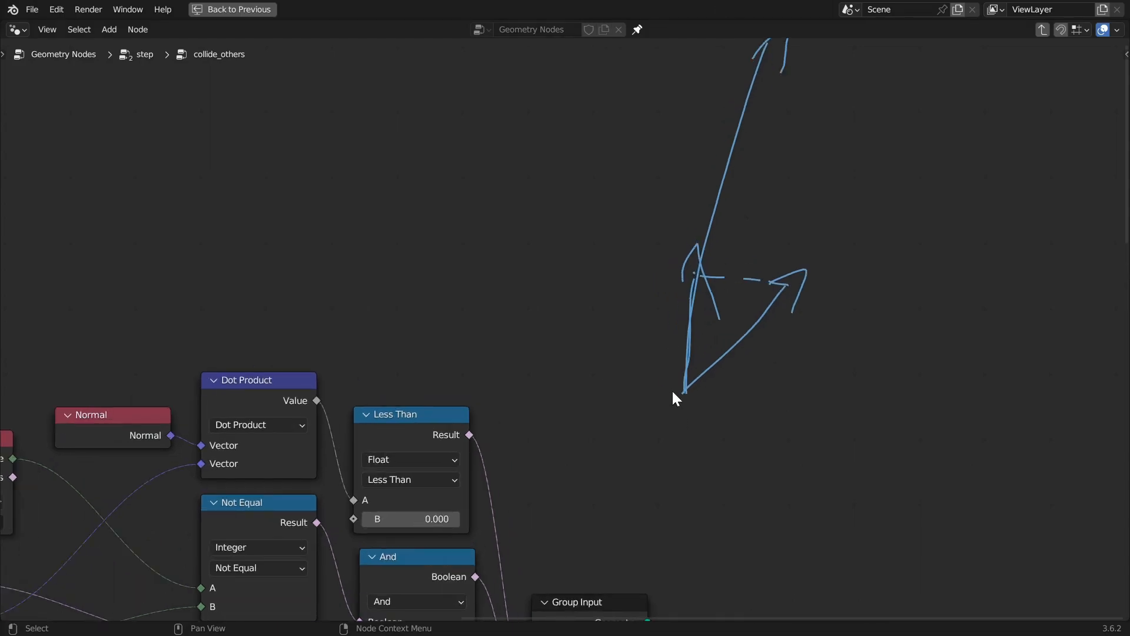
pyautogui.moveTo(652, 388)
pyautogui.mouseDown()
pyautogui.moveTo(671, 284)
pyautogui.moveTo(651, 273)
pyautogui.mouseUp()
pyautogui.scroll(-1, 645, 363)
pyautogui.scroll(1, 642, 360)
pyautogui.scroll(-1, 576, 345)
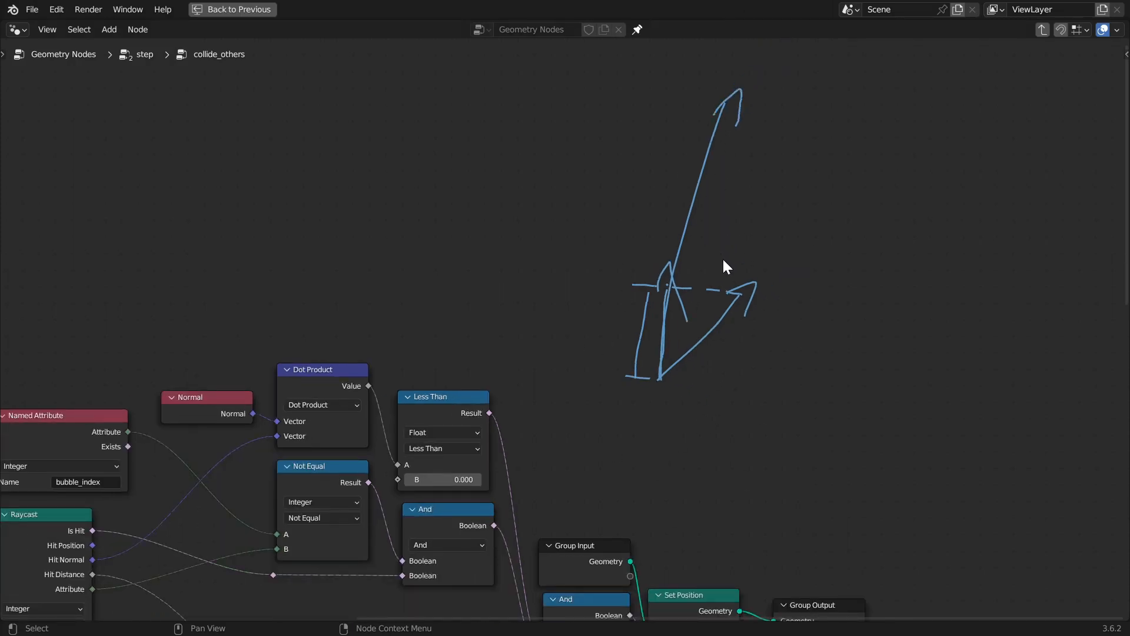
pyautogui.moveTo(490, 413); pyautogui.dragTo(573, 327, button='middle')
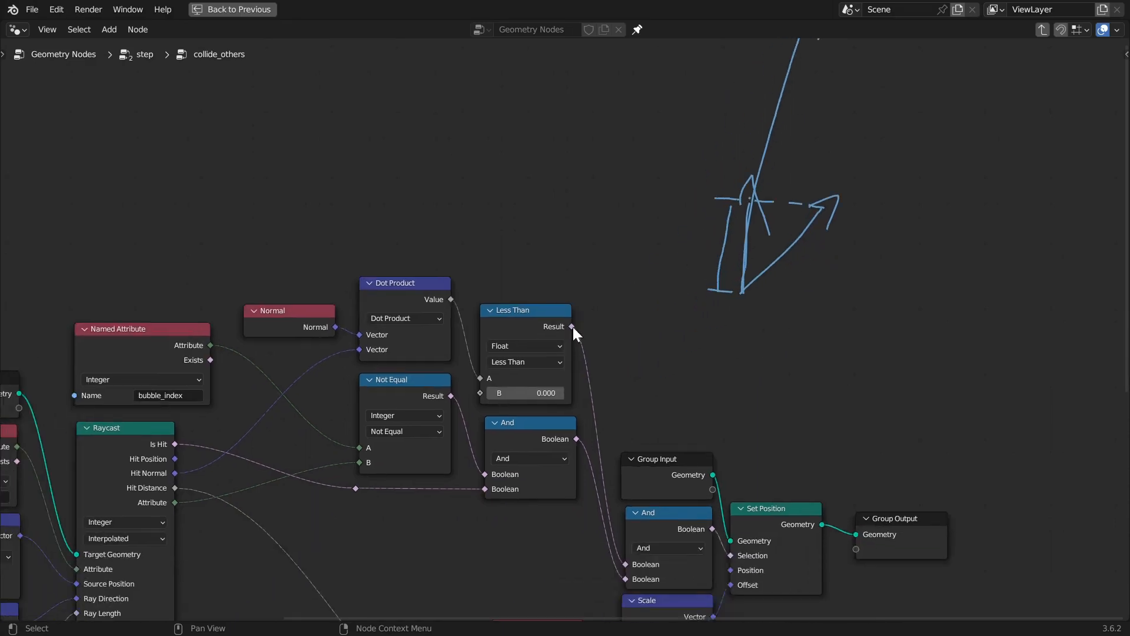
pyautogui.moveTo(779, 276)
pyautogui.mouseDown(button='middle')
pyautogui.moveTo(643, 404)
pyautogui.moveTo(696, 379)
pyautogui.mouseUp(button='middle')
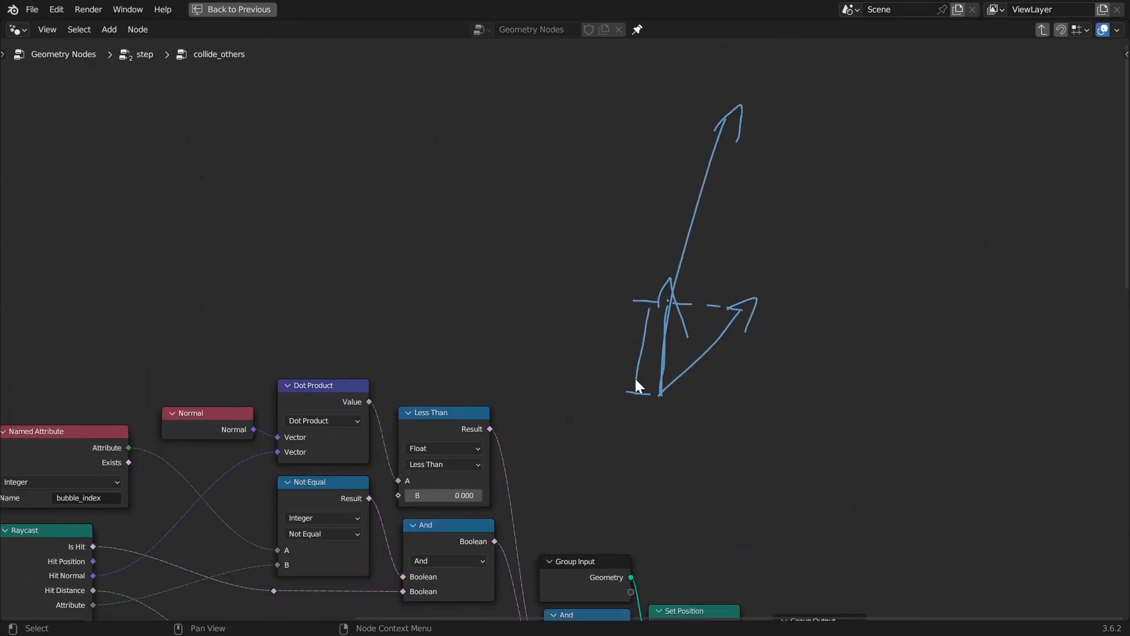
pyautogui.moveTo(518, 310); pyautogui.dragTo(529, 312, button='middle')
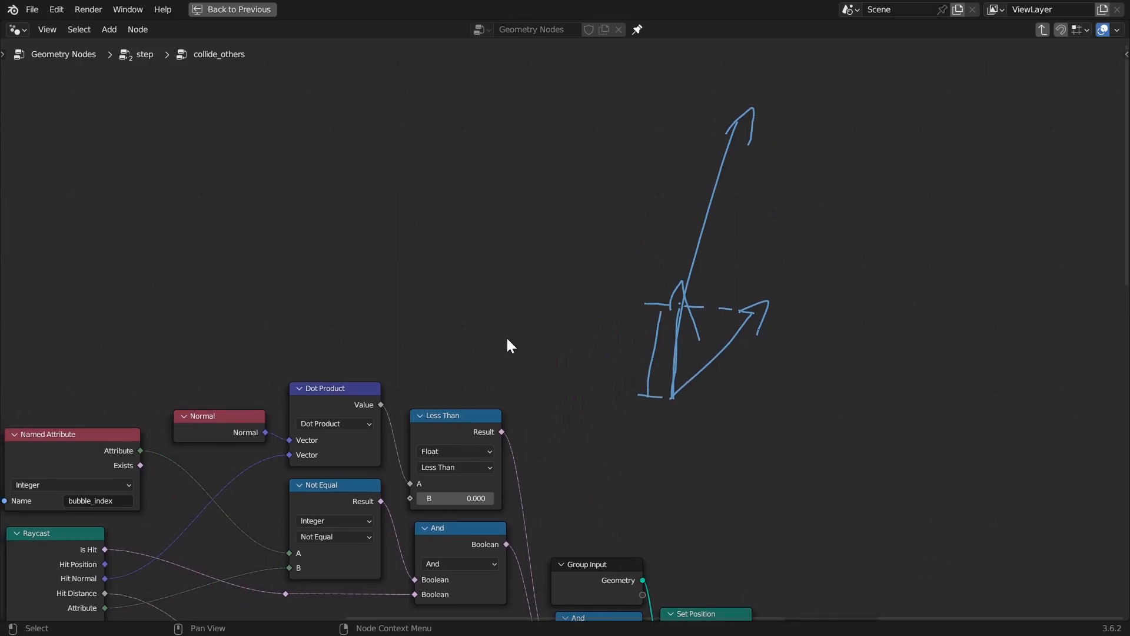
pyautogui.moveTo(442, 339)
pyautogui.mouseDown()
pyautogui.moveTo(410, 127)
pyautogui.moveTo(428, 146)
pyautogui.mouseUp()
pyautogui.moveTo(441, 333)
pyautogui.mouseDown()
pyautogui.moveTo(548, 182)
pyautogui.moveTo(542, 223)
pyautogui.mouseUp()
pyautogui.hotkey('ctrl', 'z')
pyautogui.hotkey('ctrl', 'z')
pyautogui.hotkey('ctrl', 'z')
pyautogui.hotkey('ctrl', 'z')
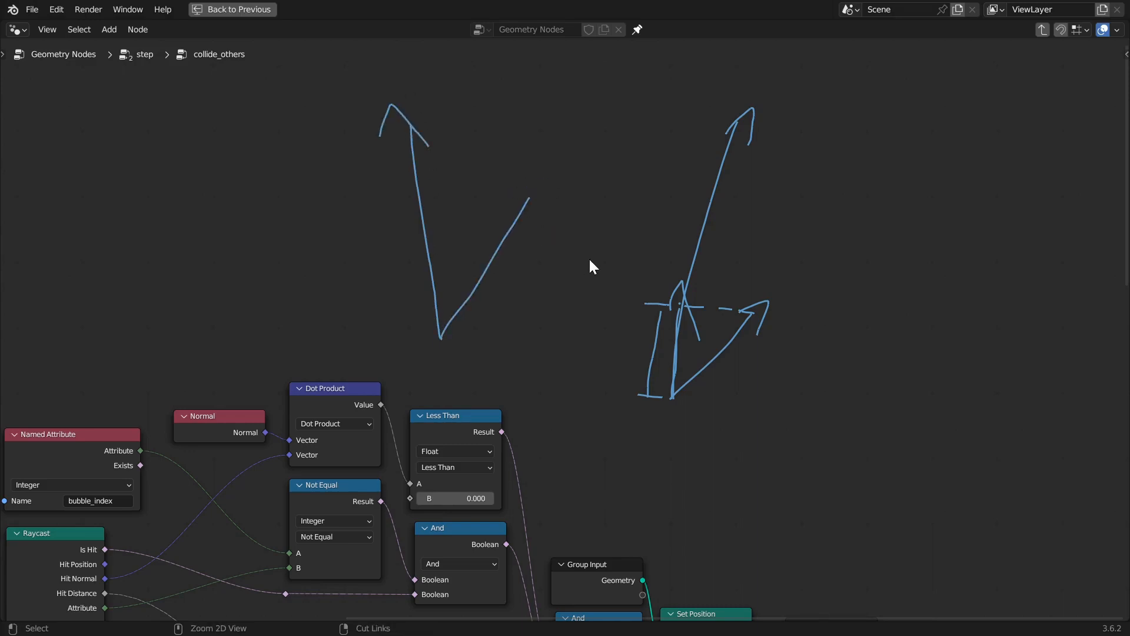
# - Add a horizontal arrow and a downward diagonal arrow to the vector sketch, both starting at the shared origin
pyautogui.hscroll(5, 662, 330)
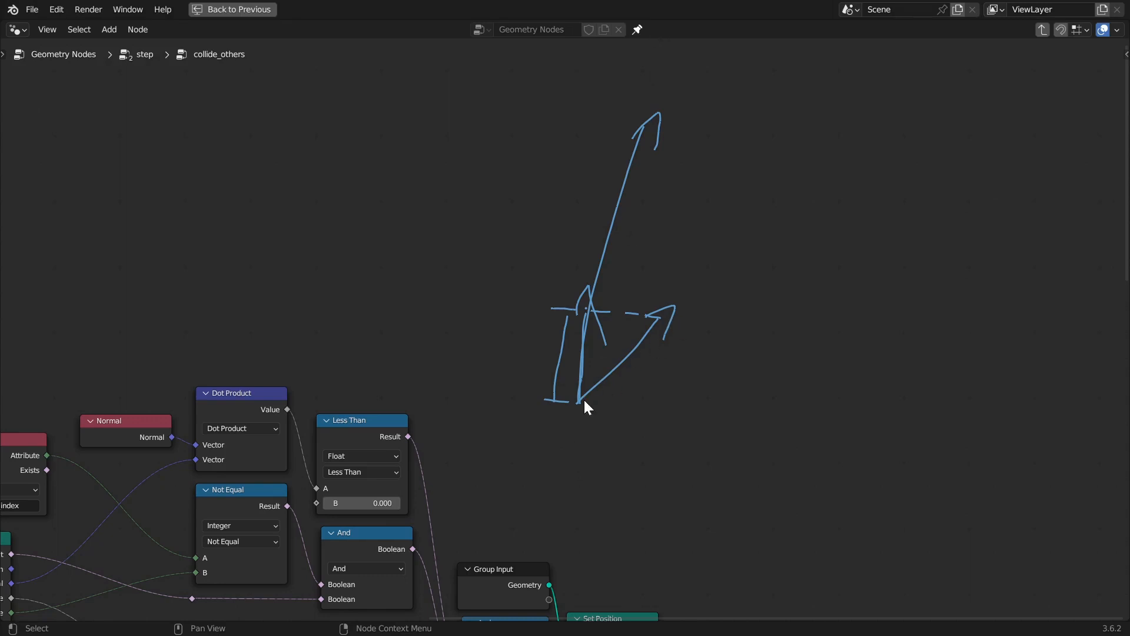
pyautogui.moveTo(577, 404); pyautogui.dragTo(677, 391)
pyautogui.moveTo(577, 404)
pyautogui.mouseDown()
pyautogui.moveTo(706, 405)
pyautogui.moveTo(667, 418)
pyautogui.mouseUp()
pyautogui.scroll(1, 705, 415)
pyautogui.moveTo(610, 412); pyautogui.dragTo(608, 338, button='middle')
pyautogui.moveTo(586, 317)
pyautogui.mouseDown()
pyautogui.moveTo(648, 370)
pyautogui.moveTo(670, 426)
pyautogui.moveTo(678, 417)
pyautogui.mouseUp()
pyautogui.scroll(-3, 599, 337)
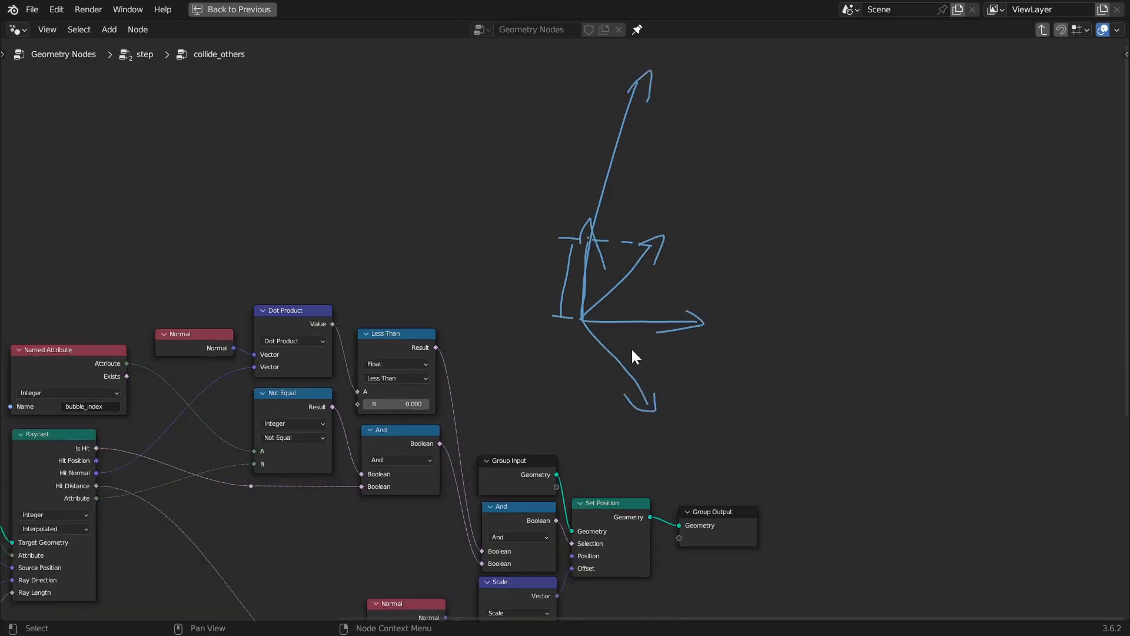
# - Draw a long baseline through the arrows' origin and a large half-circle arc above it enclosing the upper arrows
pyautogui.scroll(1, 570, 326)
pyautogui.moveTo(938, 328)
pyautogui.mouseDown()
pyautogui.moveTo(681, 325)
pyautogui.moveTo(202, 252)
pyautogui.mouseUp()
pyautogui.moveTo(219, 253); pyautogui.dragTo(293, 103)
pyautogui.moveTo(353, 58)
pyautogui.mouseDown()
pyautogui.moveTo(901, 146)
pyautogui.moveTo(959, 293)
pyautogui.moveTo(958, 320)
pyautogui.mouseUp()
pyautogui.scroll(-1, 814, 297)
pyautogui.moveTo(813, 298); pyautogui.dragTo(823, 353, button='middle')
# - Sketch the downward arrow's projection below the baseline with a horizontal line at its tip and a vertical line to the origin
pyautogui.scroll(2, 823, 349)
pyautogui.moveTo(698, 417); pyautogui.dragTo(697, 321, button='middle')
pyautogui.scroll(5, 698, 321)
pyautogui.moveTo(713, 413); pyautogui.dragTo(618, 411)
pyautogui.moveTo(621, 305); pyautogui.dragTo(616, 428)
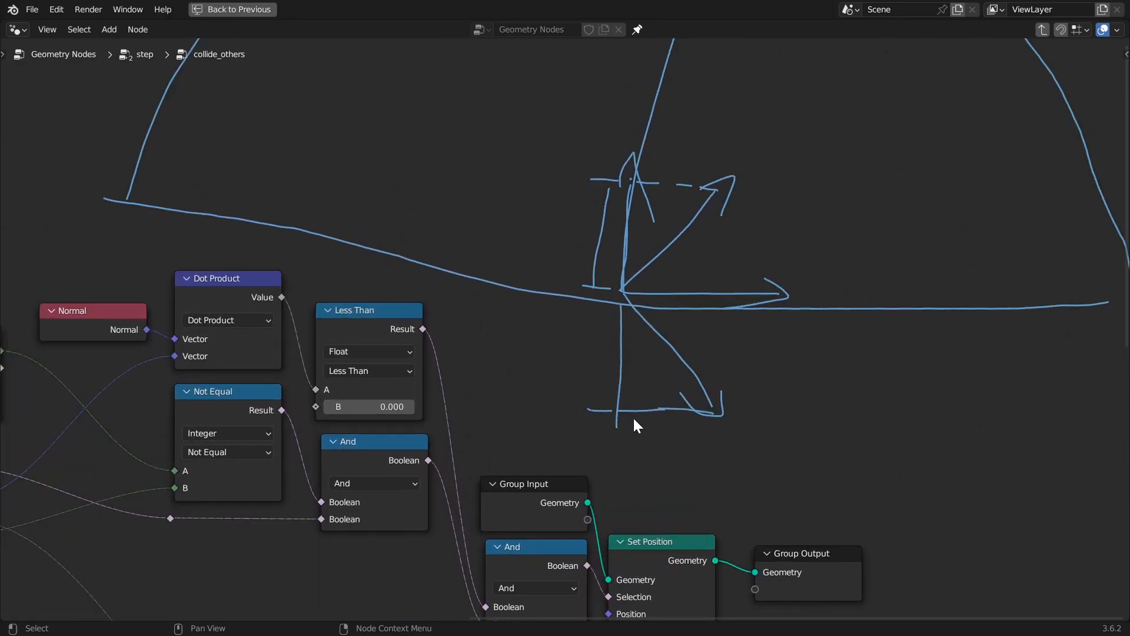
pyautogui.scroll(-2, 612, 301)
# - Compare the vector sketch with the Normal, Raycast, Dot Product and Less Than nodes to review the facing-direction check
pyautogui.moveTo(560, 366); pyautogui.dragTo(815, 346, button='middle')
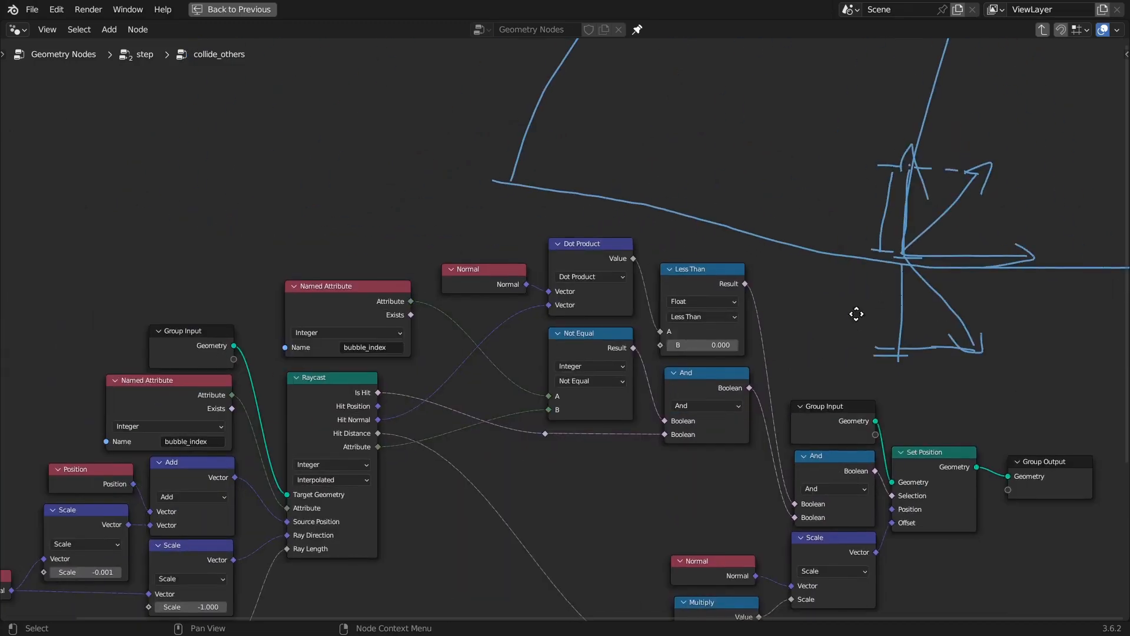
pyautogui.moveTo(857, 313); pyautogui.dragTo(812, 357, button='middle')
pyautogui.scroll(1, 808, 348)
pyautogui.click(651, 334)
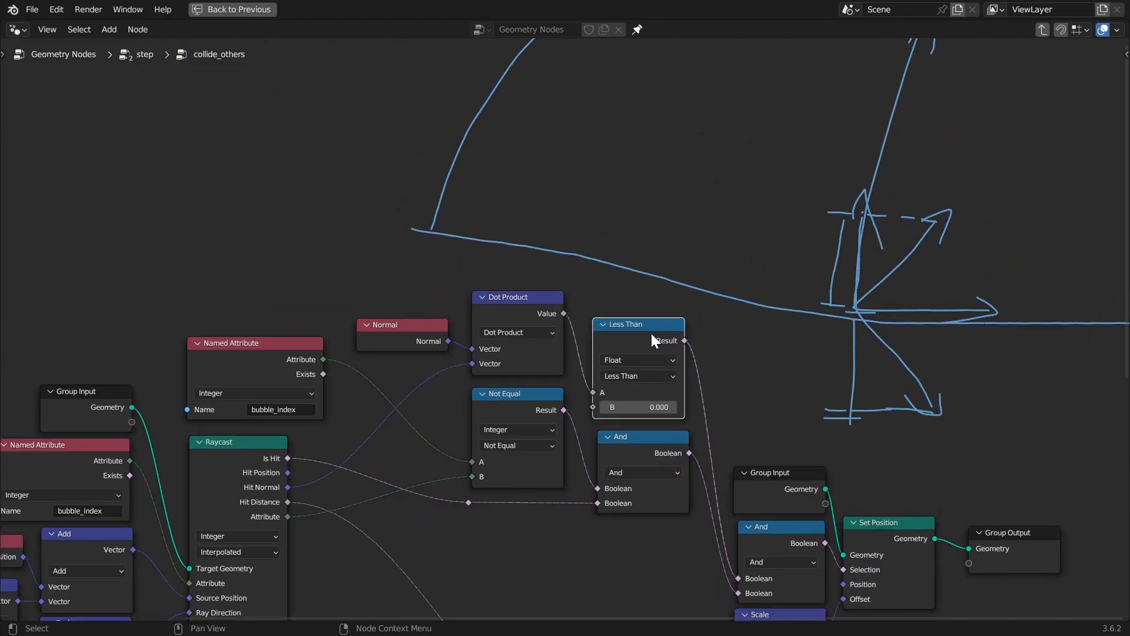
pyautogui.click(502, 302)
pyautogui.moveTo(482, 323); pyautogui.dragTo(637, 275, button='middle')
pyautogui.click(566, 275)
pyautogui.click(400, 427)
pyautogui.click(800, 288)
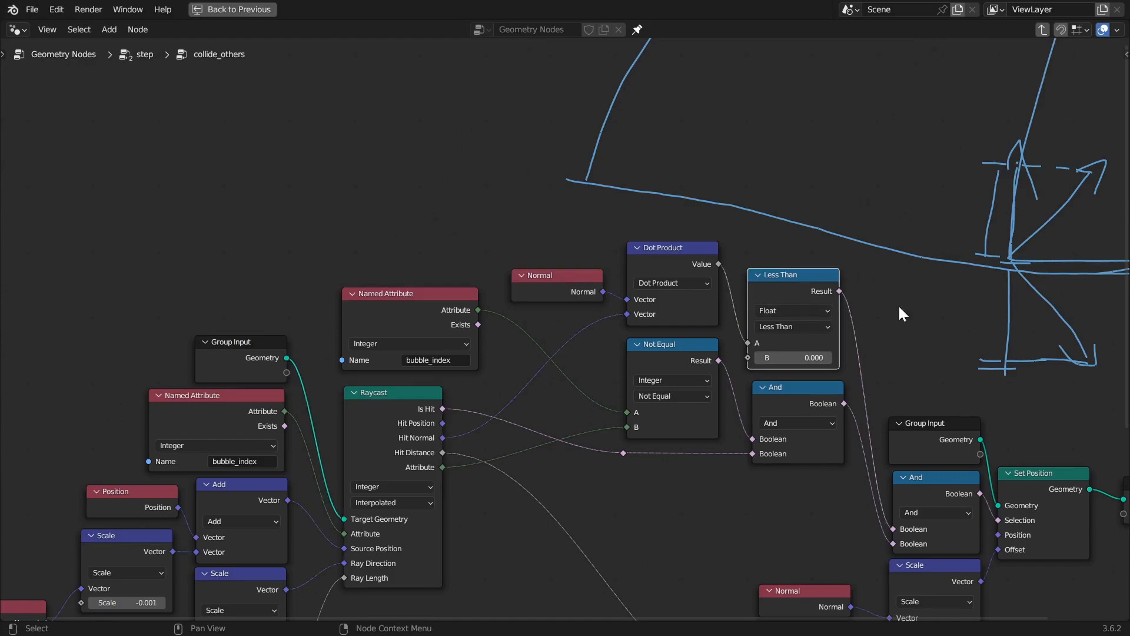
pyautogui.scroll(-4, 896, 306)
pyautogui.moveTo(888, 310); pyautogui.dragTo(722, 306, button='middle')
pyautogui.scroll(1, 848, 310)
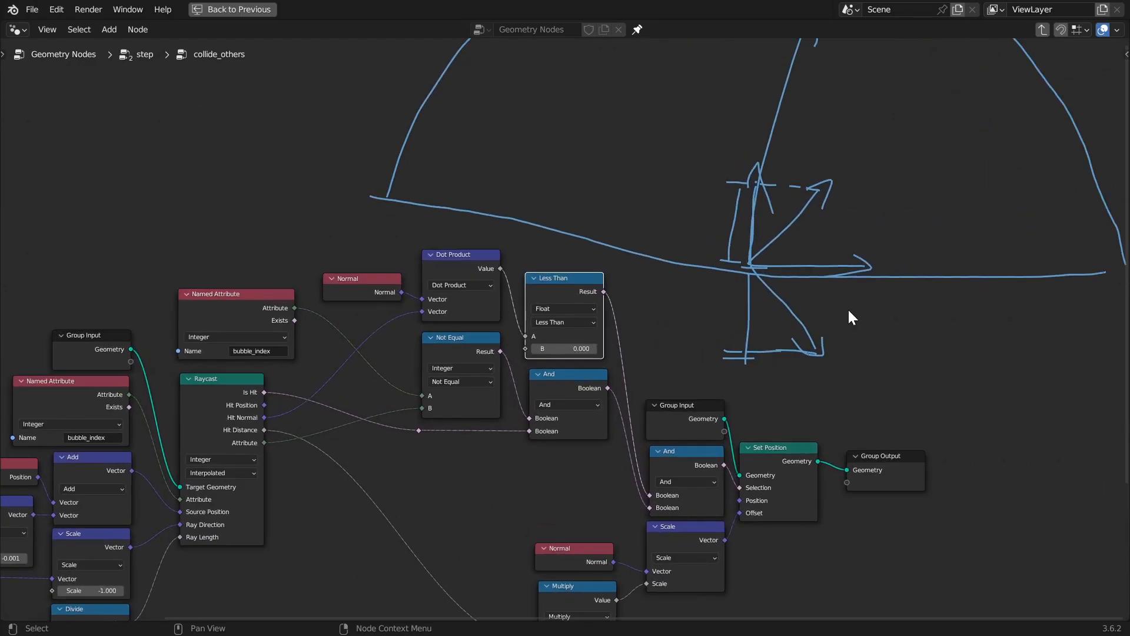
pyautogui.moveTo(849, 311); pyautogui.dragTo(659, 316, button='middle')
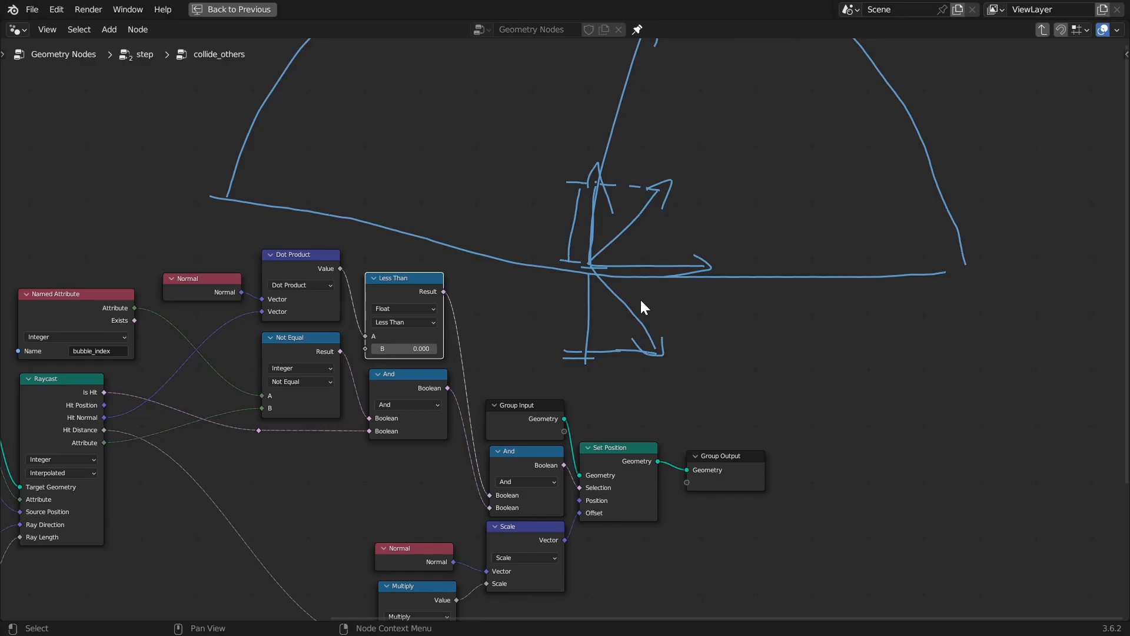
# - Restore the full workspace from the maximized node editor and save the file
pyautogui.hotkey('ctrl', 'space')
pyautogui.moveTo(585, 316); pyautogui.dragTo(860, 270, button='middle')
pyautogui.hotkey('ctrl', 's')
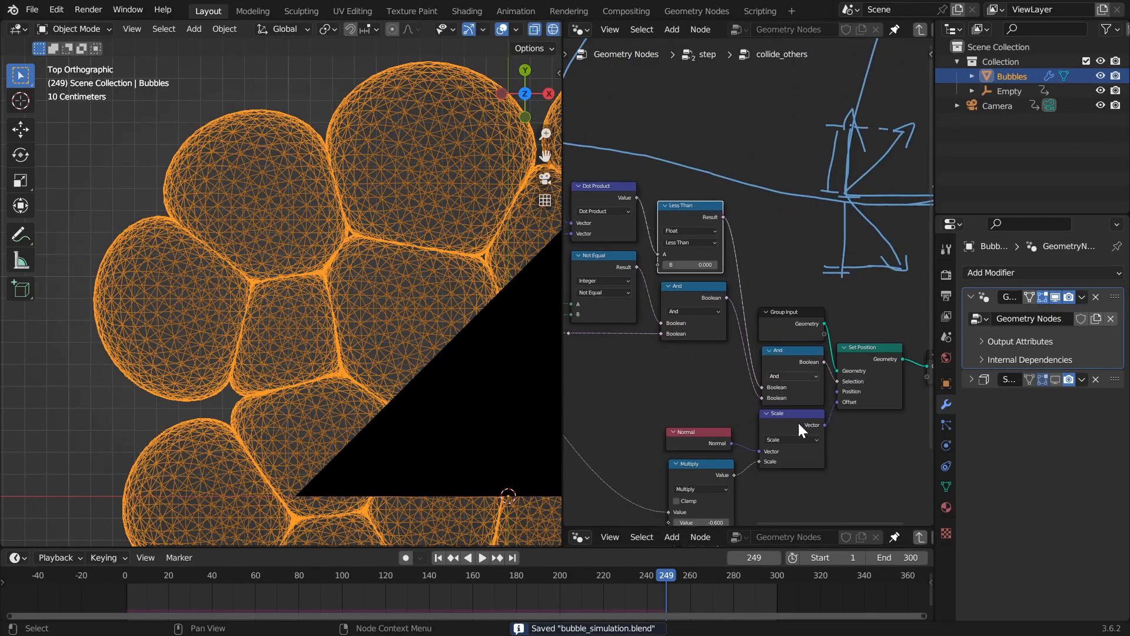
# - Connect the first And node's Boolean output directly to Set Position's Selection, bypassing the Less Than check
pyautogui.scroll(1, 760, 349)
pyautogui.moveTo(752, 373); pyautogui.dragTo(684, 220, button='middle')
pyautogui.moveTo(680, 209); pyautogui.dragTo(822, 312)
# - Play the simulation from the first frame in camera view and examine closely where neighbouring bubbles overlap
pyautogui.scroll(-5, 323, 317)
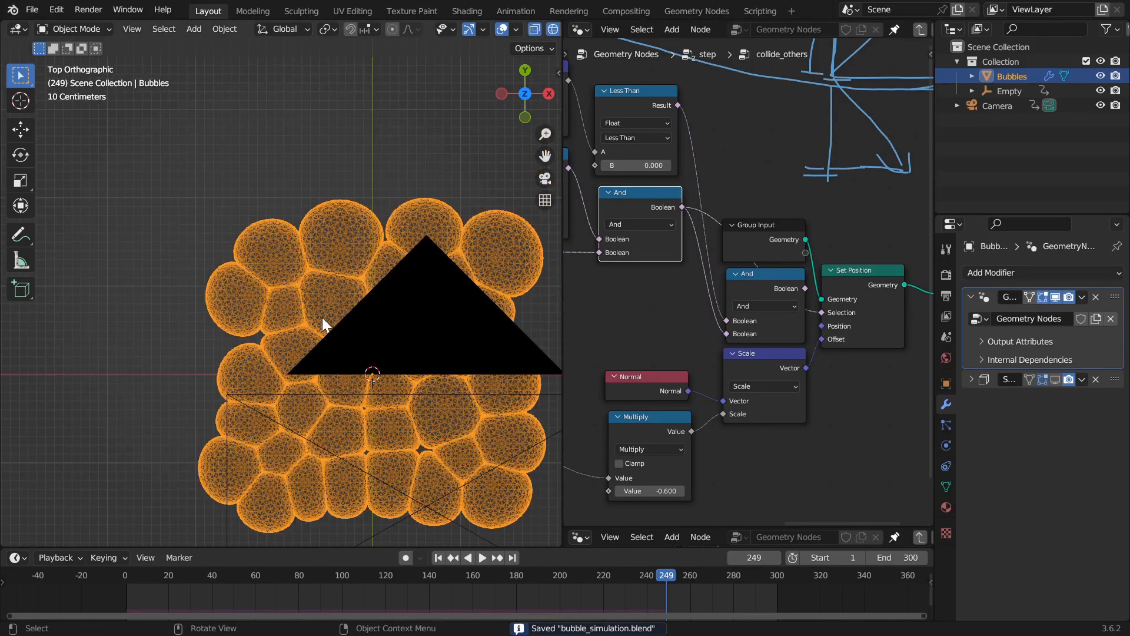
pyautogui.hotkey('shift', 'Left')
pyautogui.press('KP_0')
pyautogui.press('space')
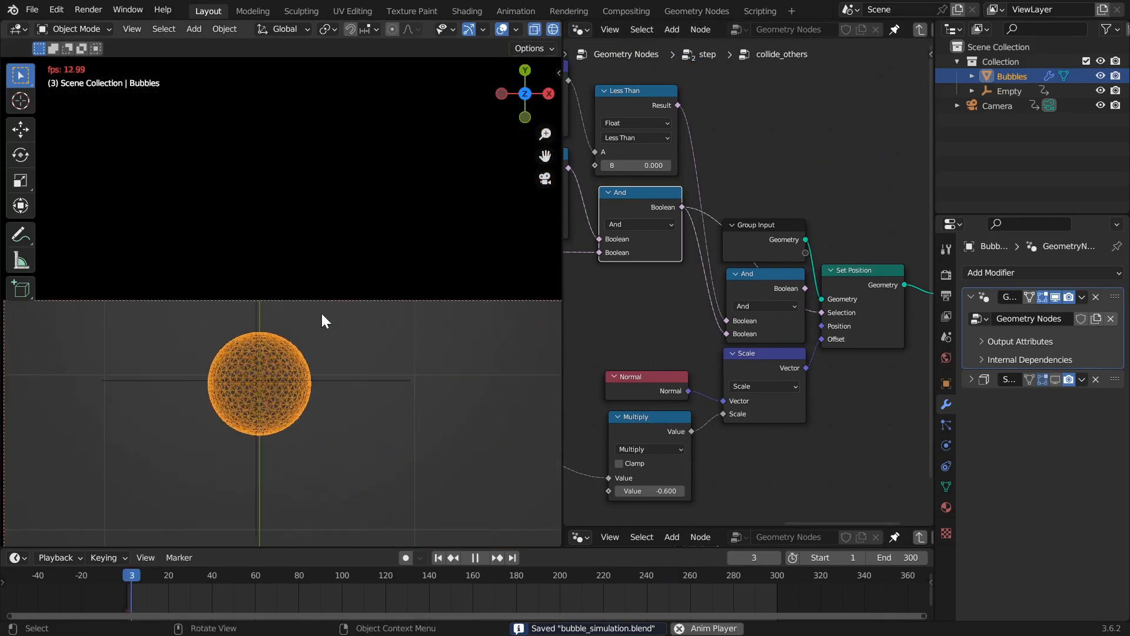
pyautogui.scroll(-8, 394, 511)
pyautogui.keyDown('shift'); pyautogui.moveTo(360, 376); pyautogui.dragTo(359, 298, button='middle'); pyautogui.keyUp('shift')
pyautogui.scroll(4, 364, 317)
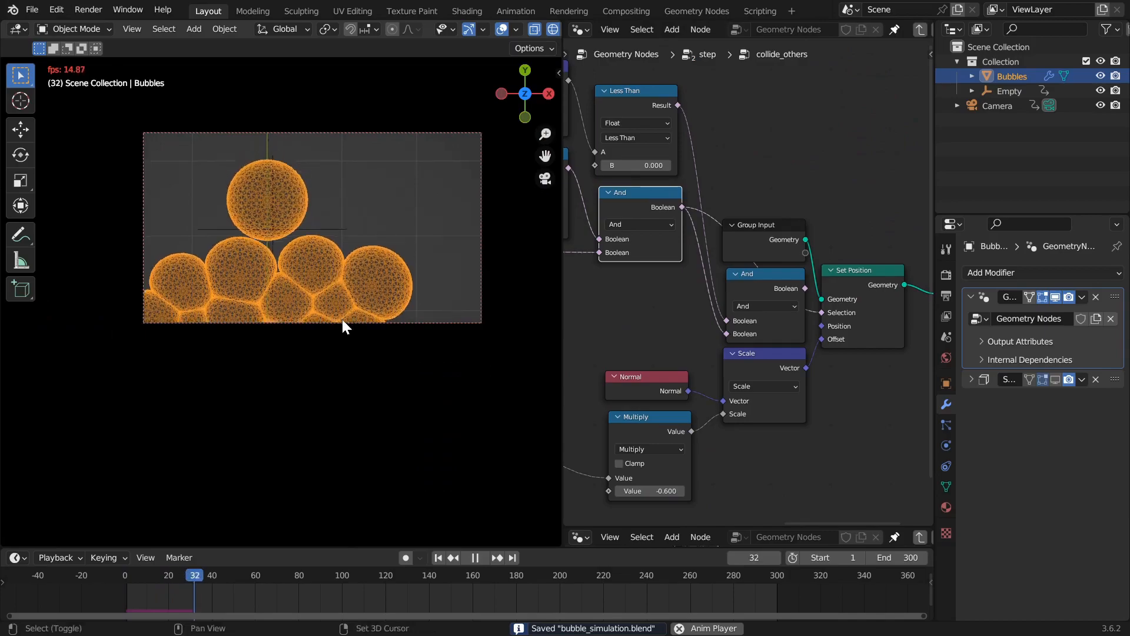
pyautogui.scroll(5, 343, 378)
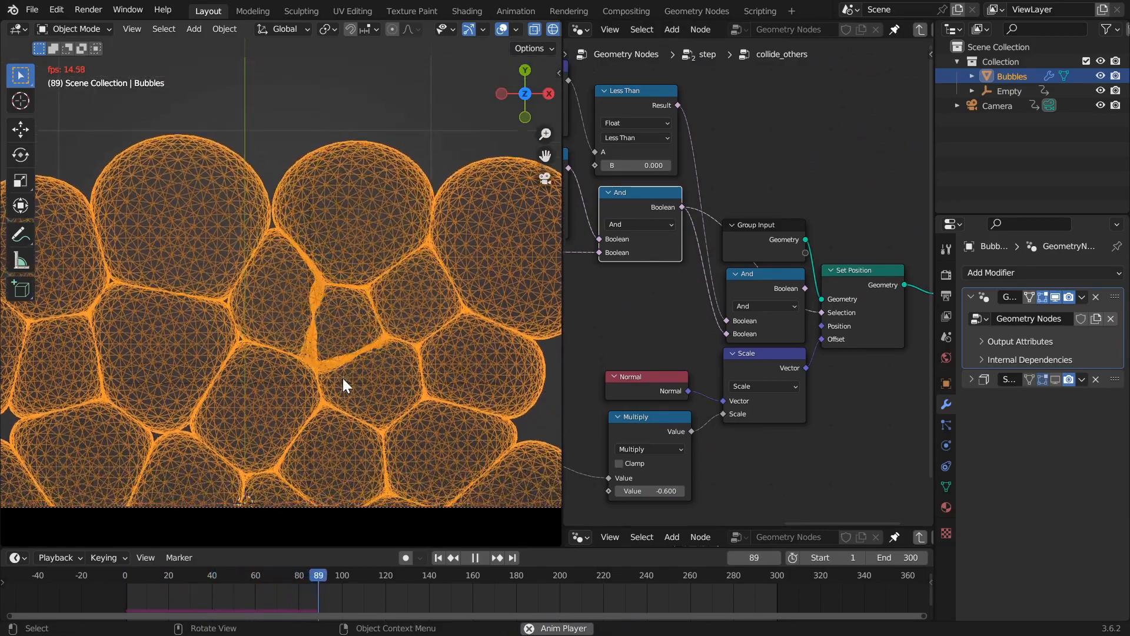
pyautogui.scroll(5, 347, 415)
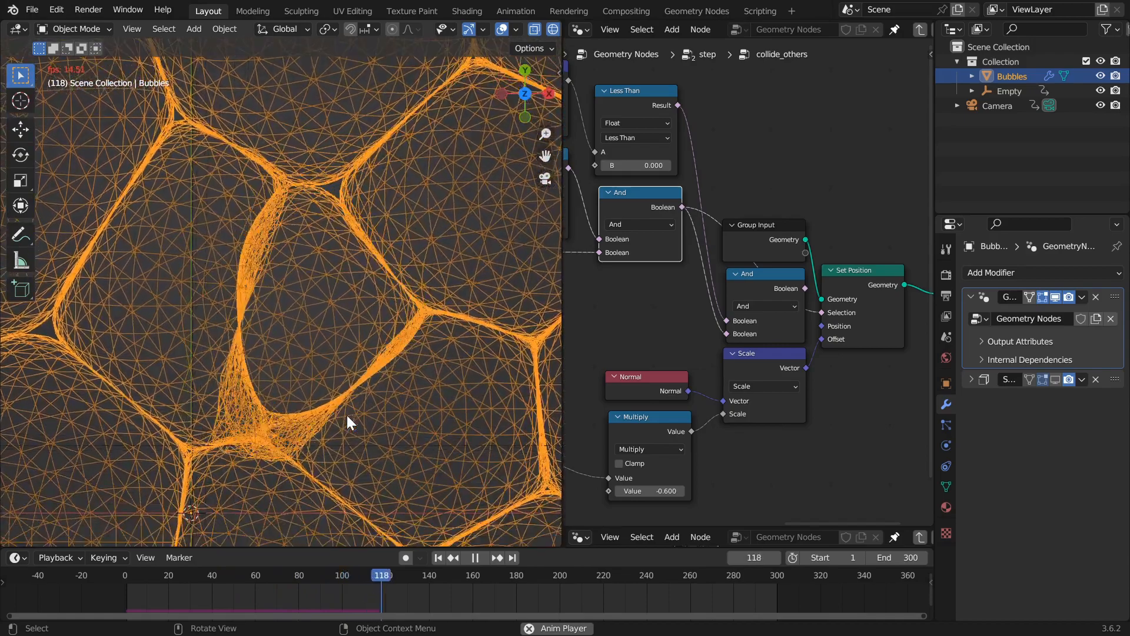
# - Switch the viewport to solid shading and take a closer look at the bubble cluster
pyautogui.scroll(-5, 348, 415)
pyautogui.press('z')
pyautogui.click(503, 422)
pyautogui.scroll(4, 500, 419)
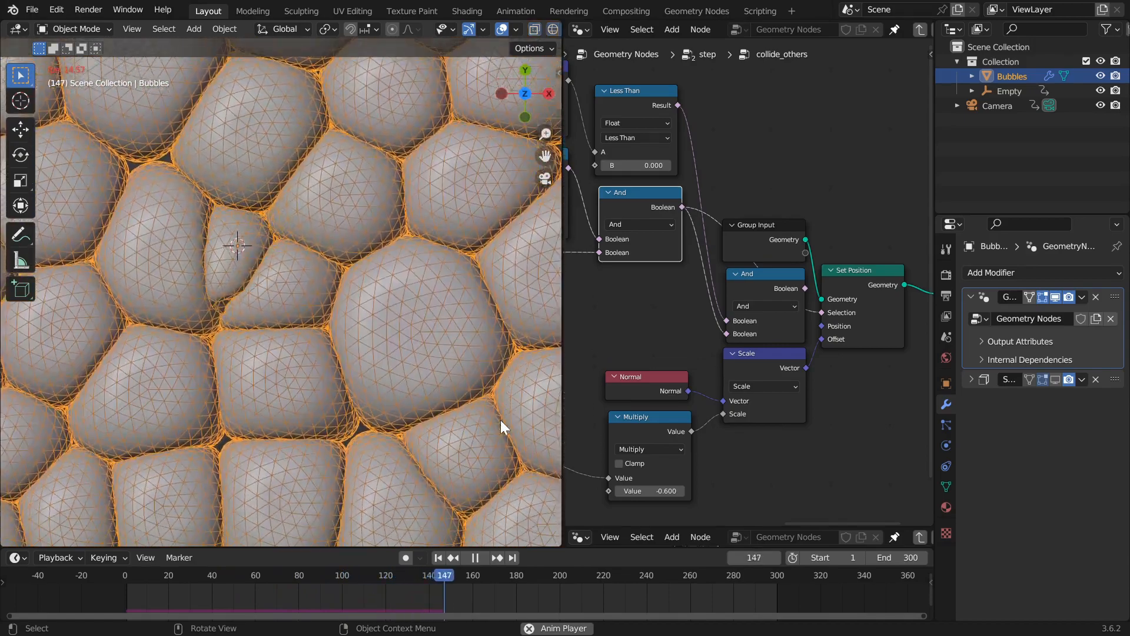
# - Inspect the lower bubbles during playback, then return the timeline to frame 151 and stop the animation
pyautogui.keyDown('shift'); pyautogui.scroll(-10, 500, 419); pyautogui.keyUp('shift')
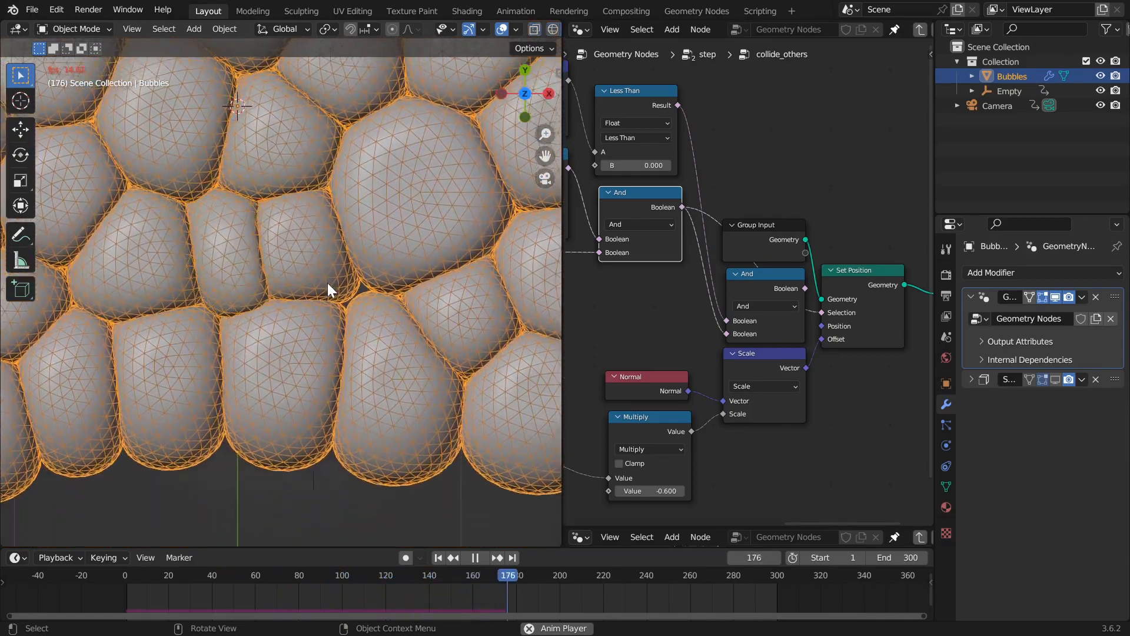
pyautogui.keyDown('shift'); pyautogui.scroll(-8, 327, 283); pyautogui.keyUp('shift')
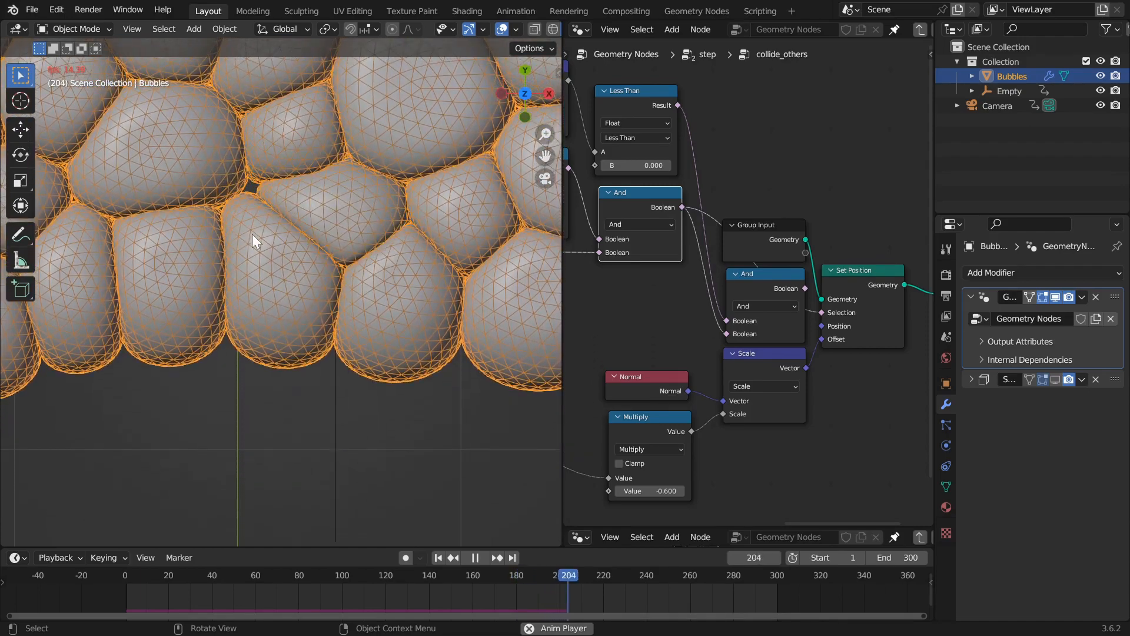
pyautogui.moveTo(566, 574); pyautogui.dragTo(453, 598)
pyautogui.press('space')
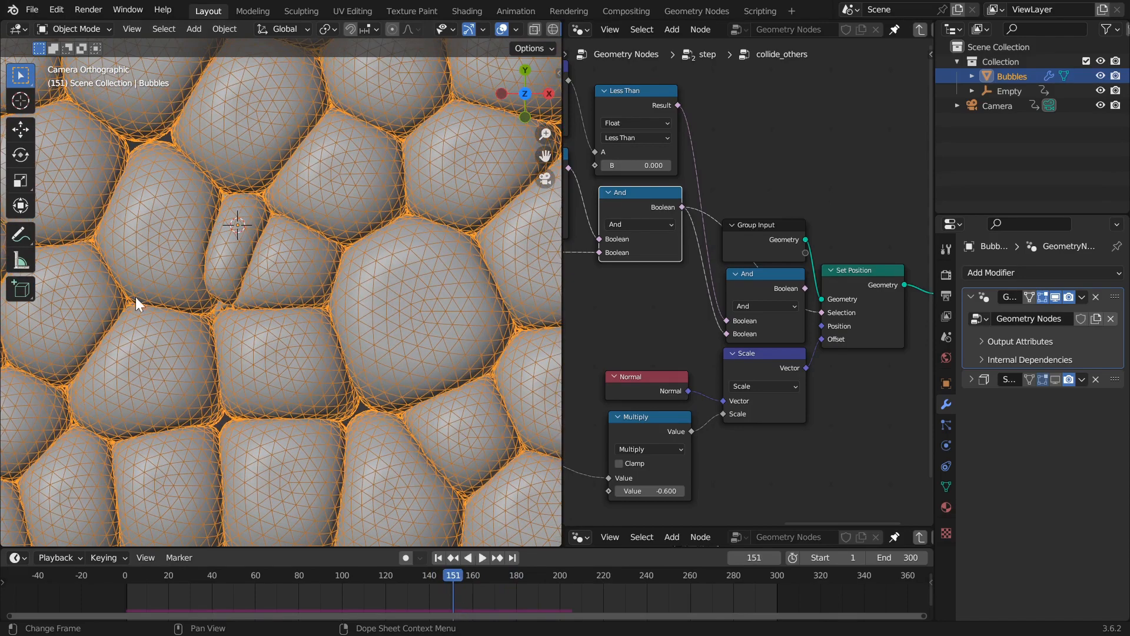
# - Step back a few frames from frame 151, play on to frame 163 and examine closely the junction between the neighbouring bubbles
pyautogui.scroll(10, 136, 296)
pyautogui.press('Left')
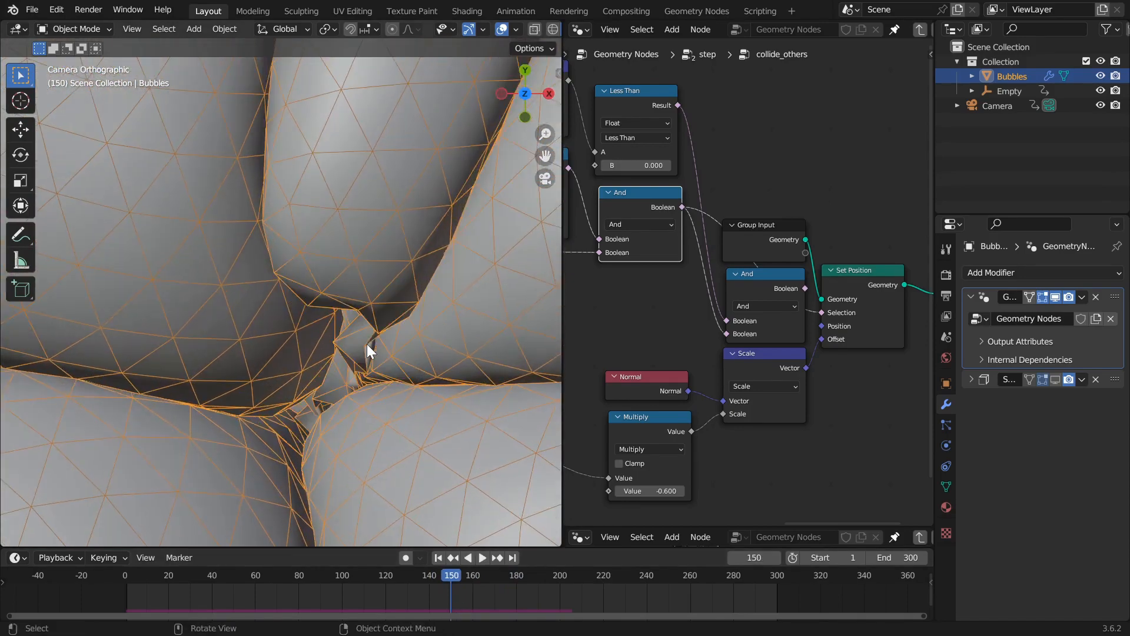
pyautogui.press('Left')
pyautogui.press('Left')
pyautogui.press('Left')
pyautogui.press('space')
pyautogui.press('space')
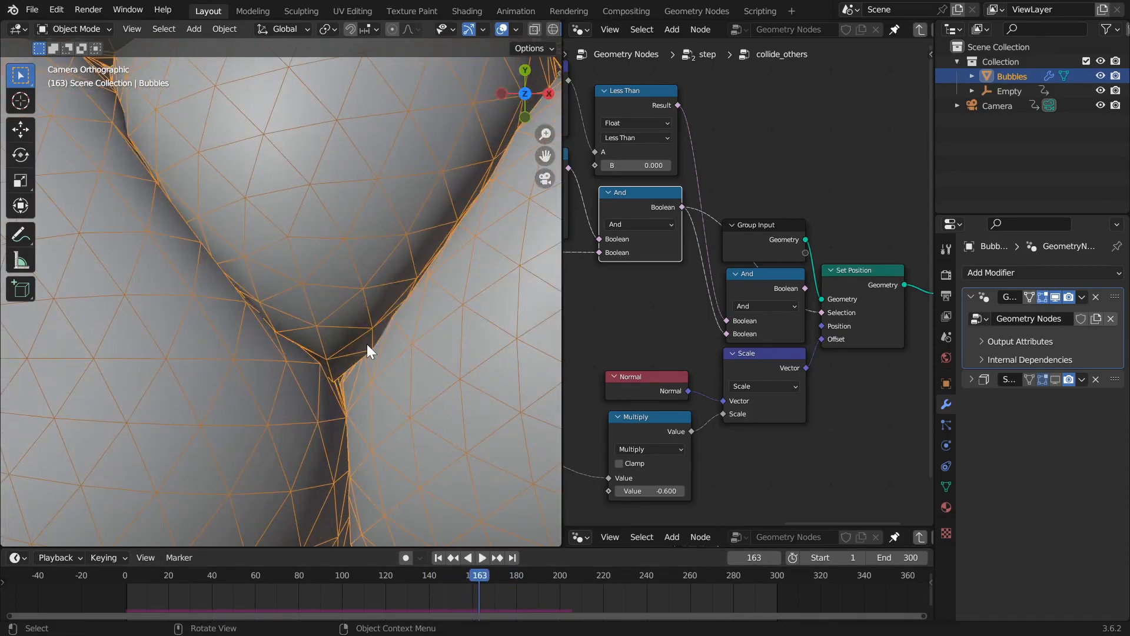
# - Step the timeline back from frame 163 to frame 153 and examine the gap between the bubbles
pyautogui.scroll(-2, 765, 187)
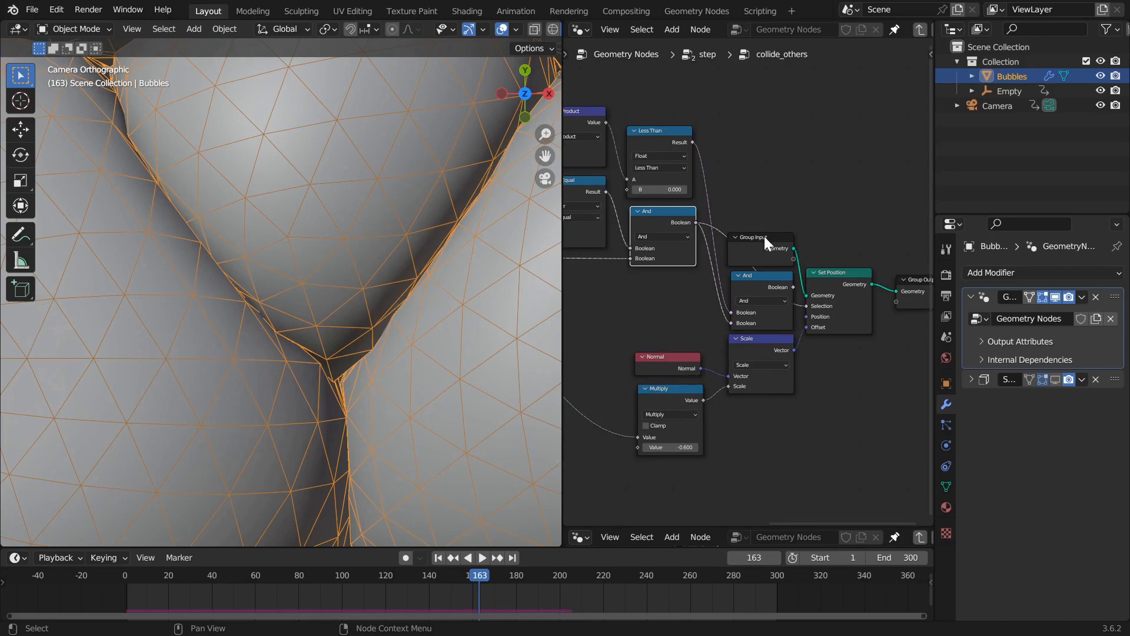
pyautogui.scroll(1, 825, 388)
pyautogui.scroll(-5, 282, 332)
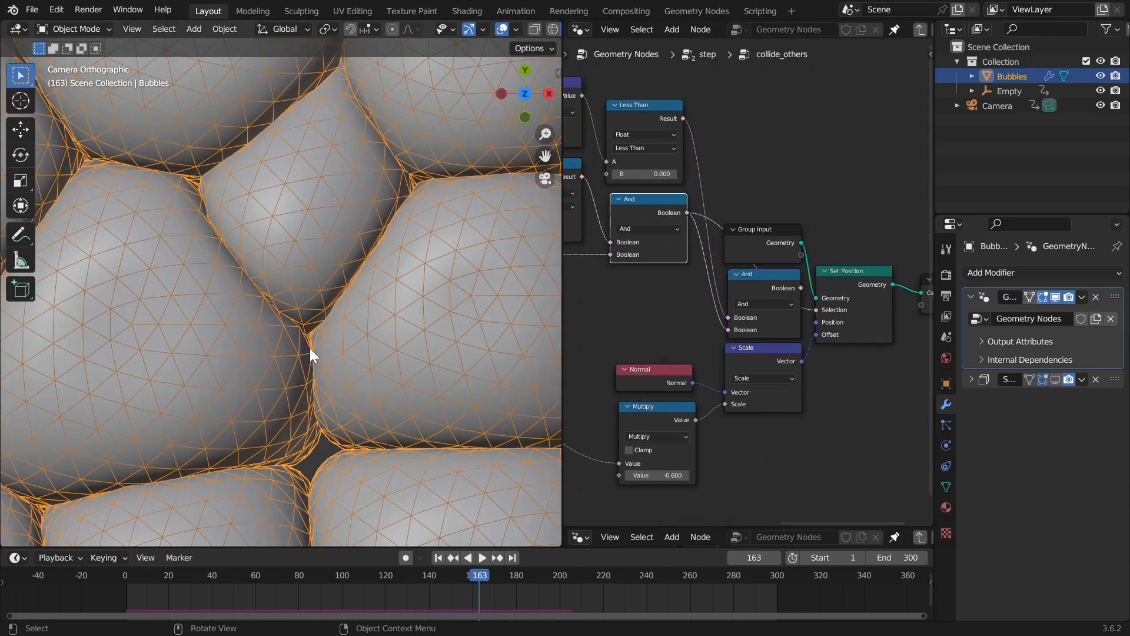
pyautogui.press('Left')
pyautogui.press('Left')
pyautogui.press('Left')
pyautogui.press('Left')
pyautogui.press('Left')
pyautogui.press('Left')
pyautogui.press('Left')
pyautogui.press('Left')
pyautogui.press('Left')
pyautogui.press('Left')
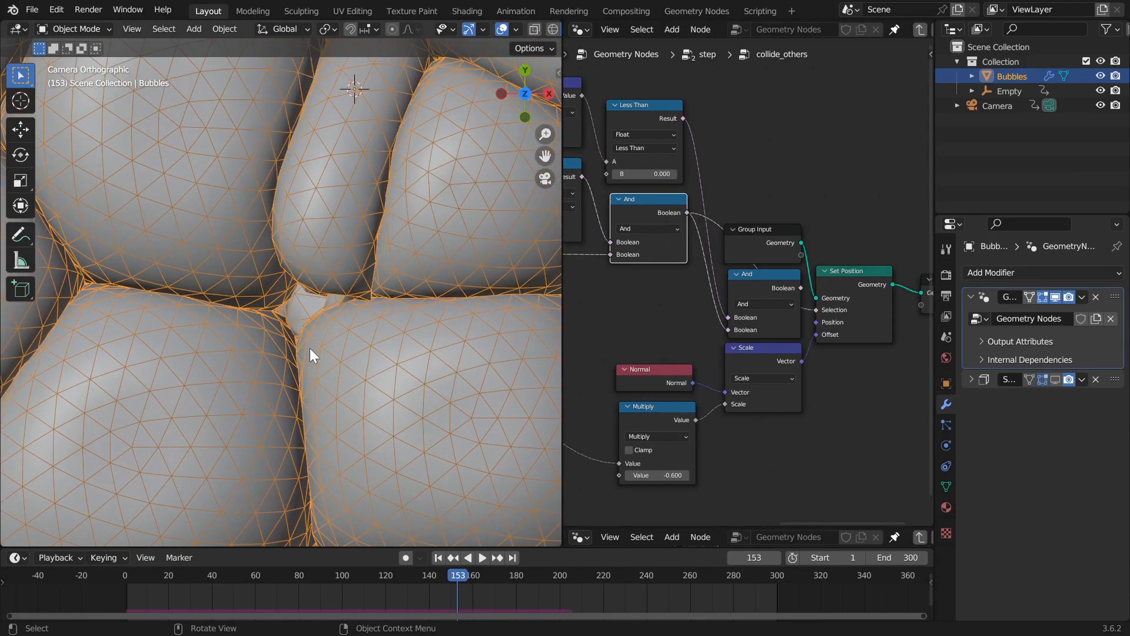
# - Step back to frame 146 and forward to frame 149, examining the distorted bubble mesh up close
pyautogui.scroll(4, 333, 284)
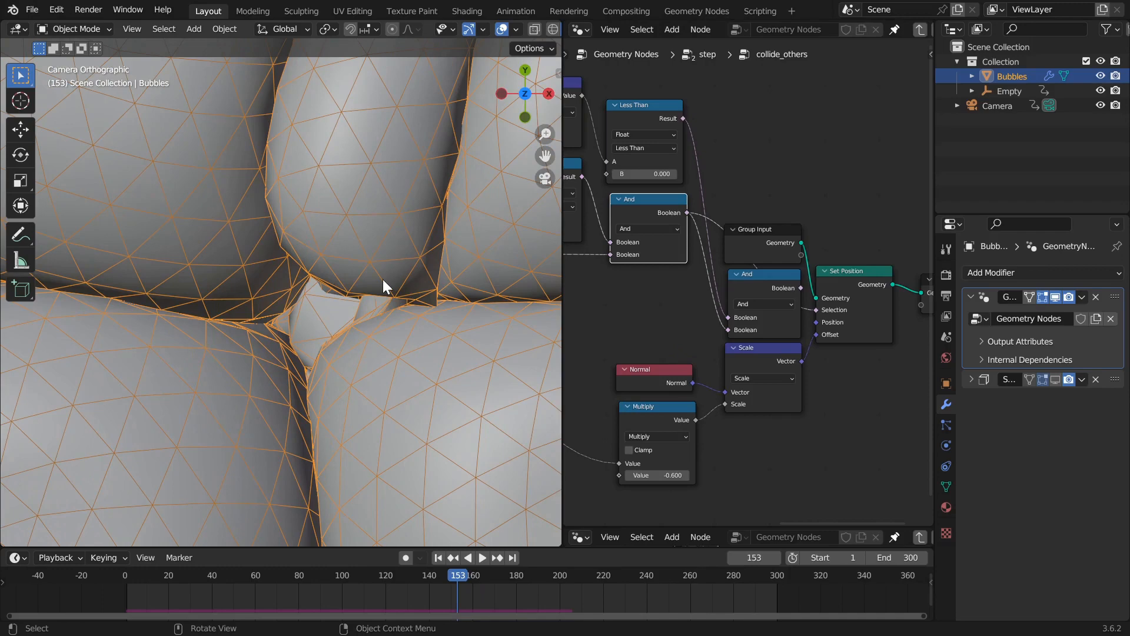
pyautogui.press('Left')
pyautogui.press('Left')
pyautogui.press('Left')
pyautogui.press('Left')
pyautogui.press('Left')
pyautogui.press('Left')
pyautogui.press('Left')
pyautogui.press('Right')
pyautogui.press('Right')
pyautogui.press('Right')
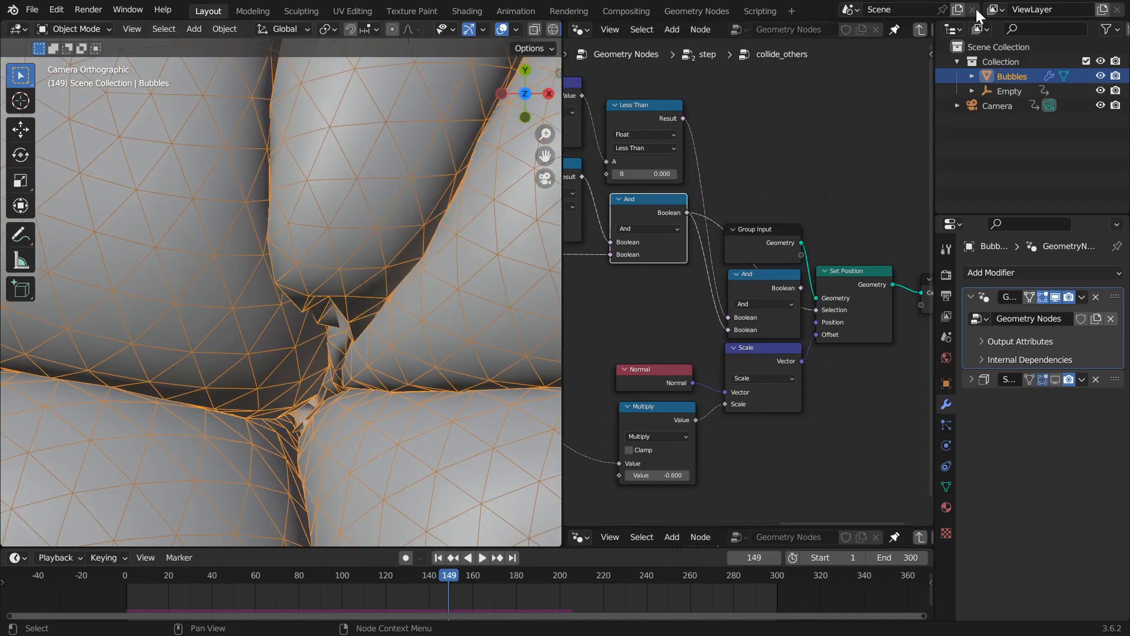
# - Connect the second And node's Boolean output to Set Position's Selection, restoring the Less Than check, and save the file
pyautogui.scroll(1, 766, 295)
pyautogui.moveTo(809, 288); pyautogui.dragTo(831, 317)
pyautogui.hotkey('ctrl', 's')
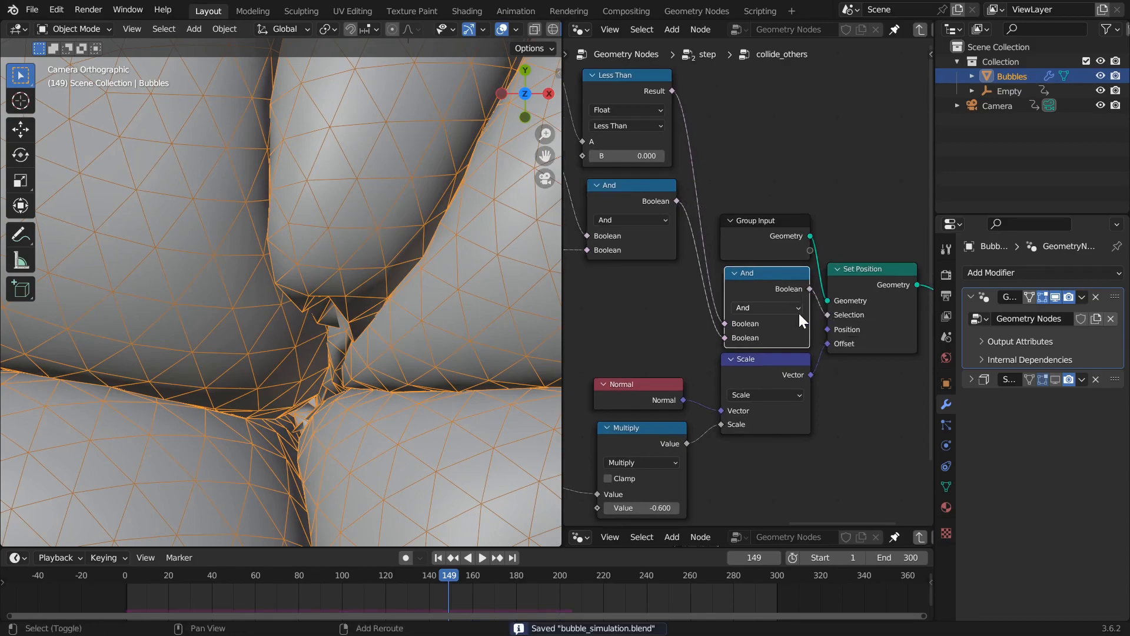
# - Replay the simulation from the first frame, inspect the contacts between the bubbles, and stop at frame 255
pyautogui.hotkey('shift', 'Left')
pyautogui.press('space')
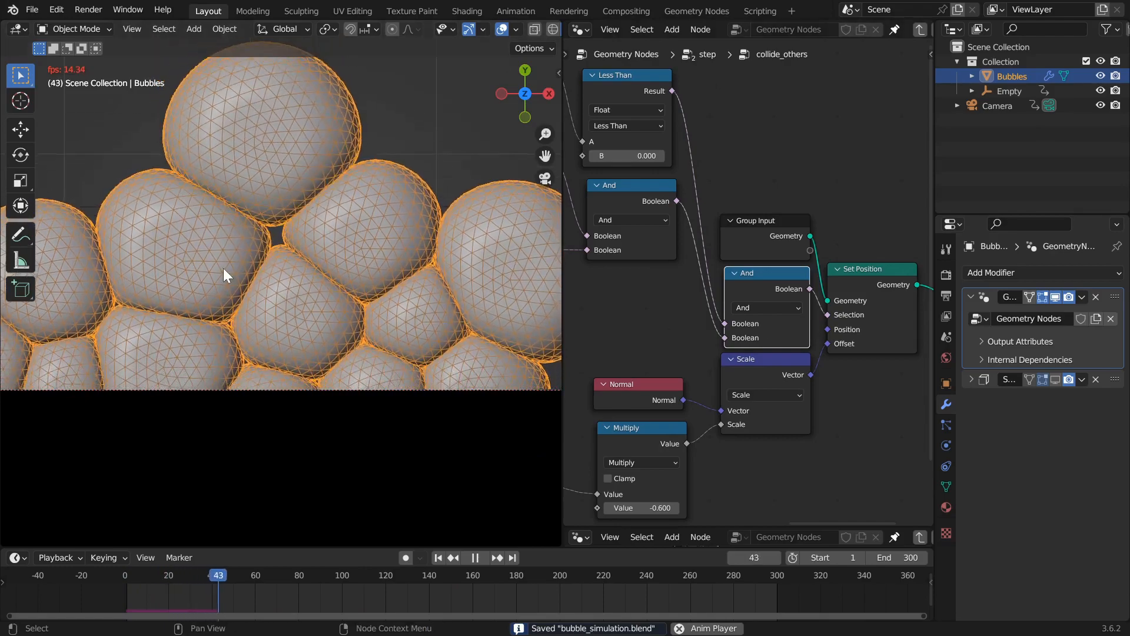
pyautogui.scroll(-2, 226, 270)
pyautogui.scroll(7, 253, 281)
pyautogui.scroll(-1, 316, 288)
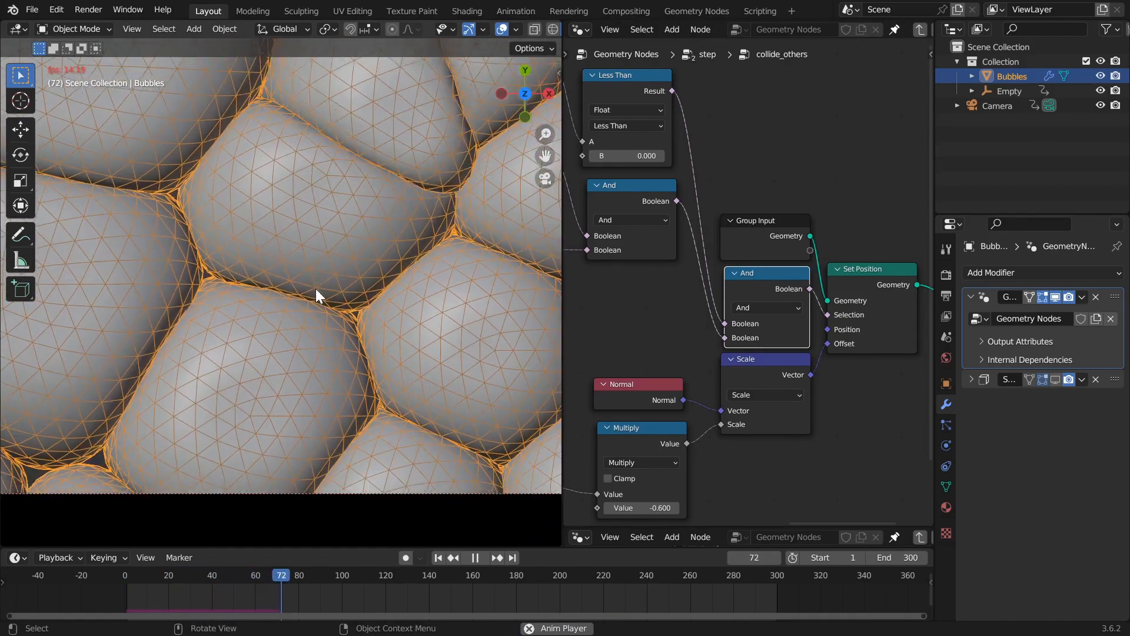
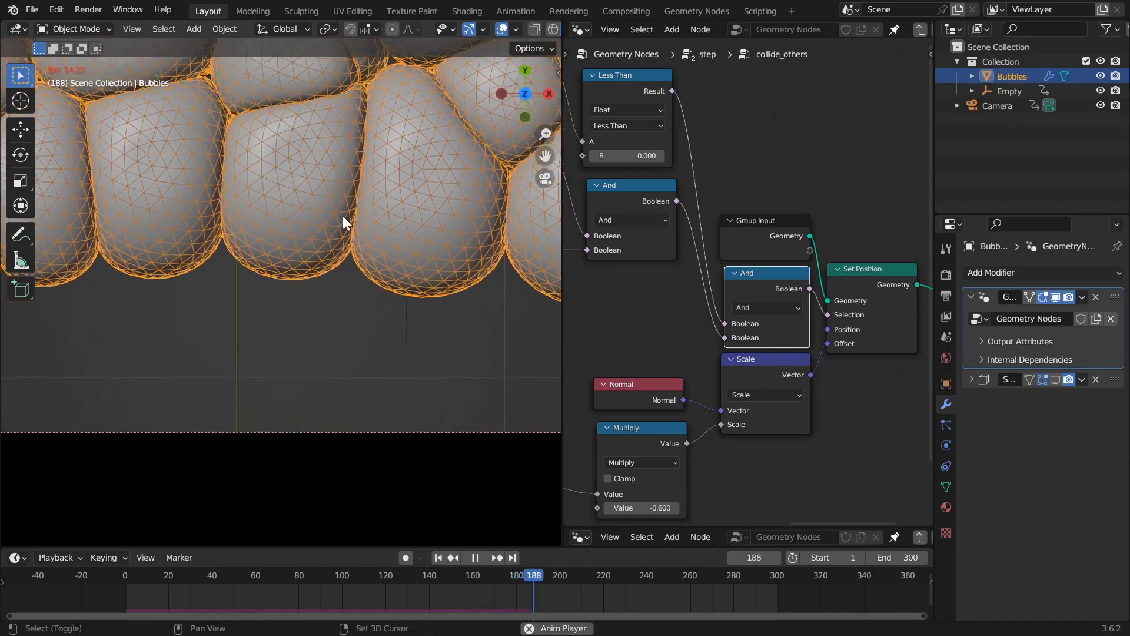
pyautogui.keyDown('shift'); pyautogui.moveTo(356, 150); pyautogui.dragTo(329, 306, button='middle'); pyautogui.keyUp('shift')
pyautogui.scroll(-3, 339, 239)
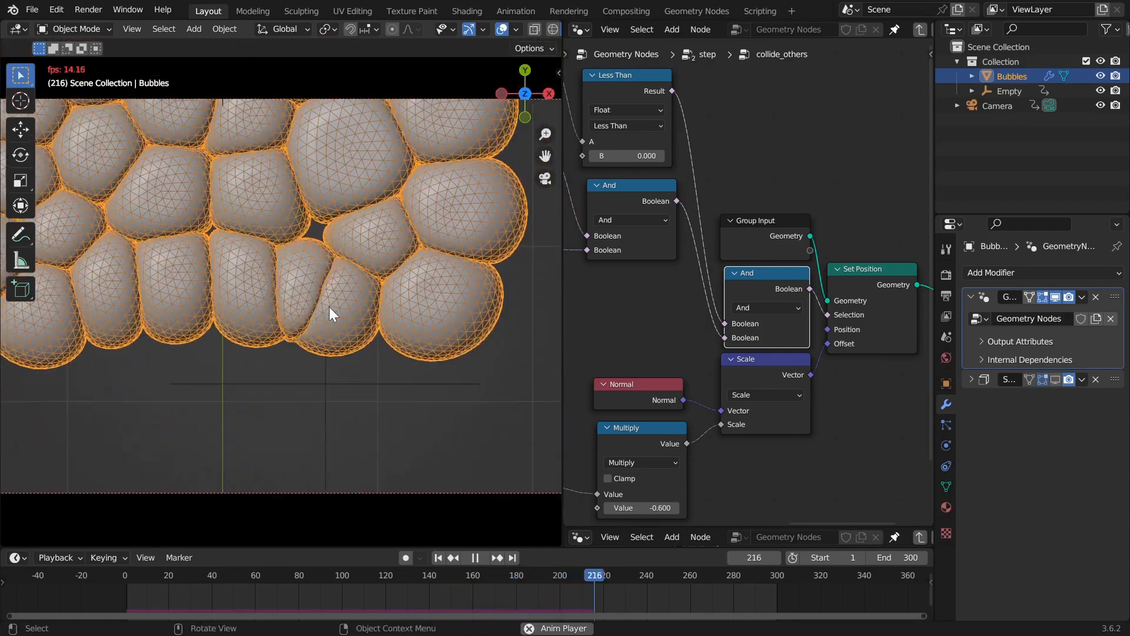
pyautogui.scroll(2, 330, 306)
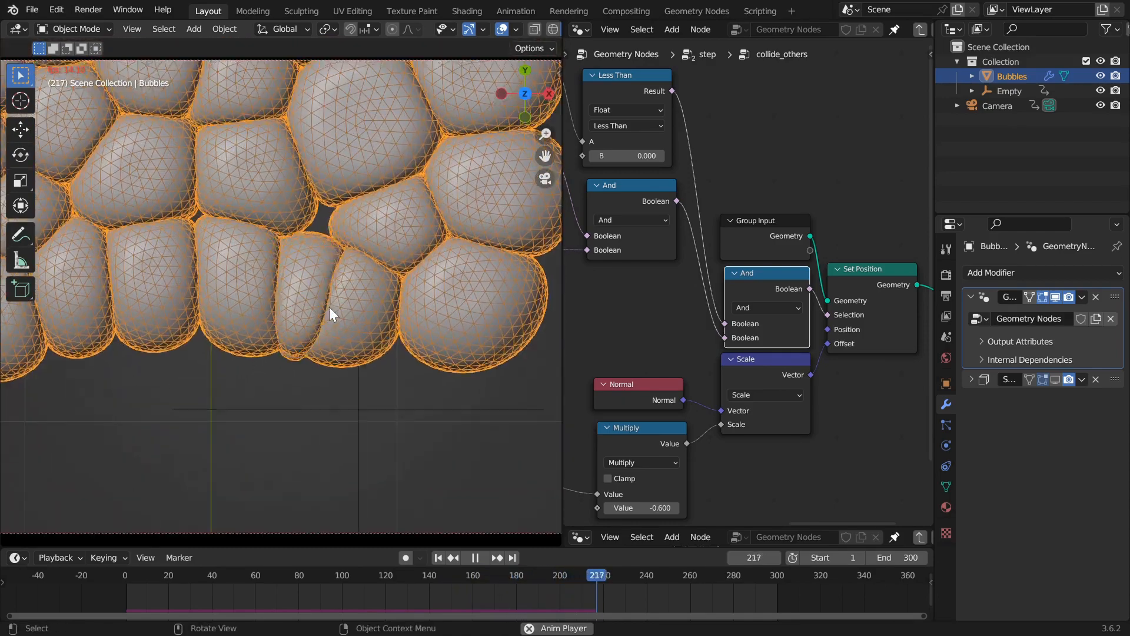
pyautogui.scroll(-2, 334, 336)
pyautogui.press('space')
pyautogui.scroll(-5, 786, 314)
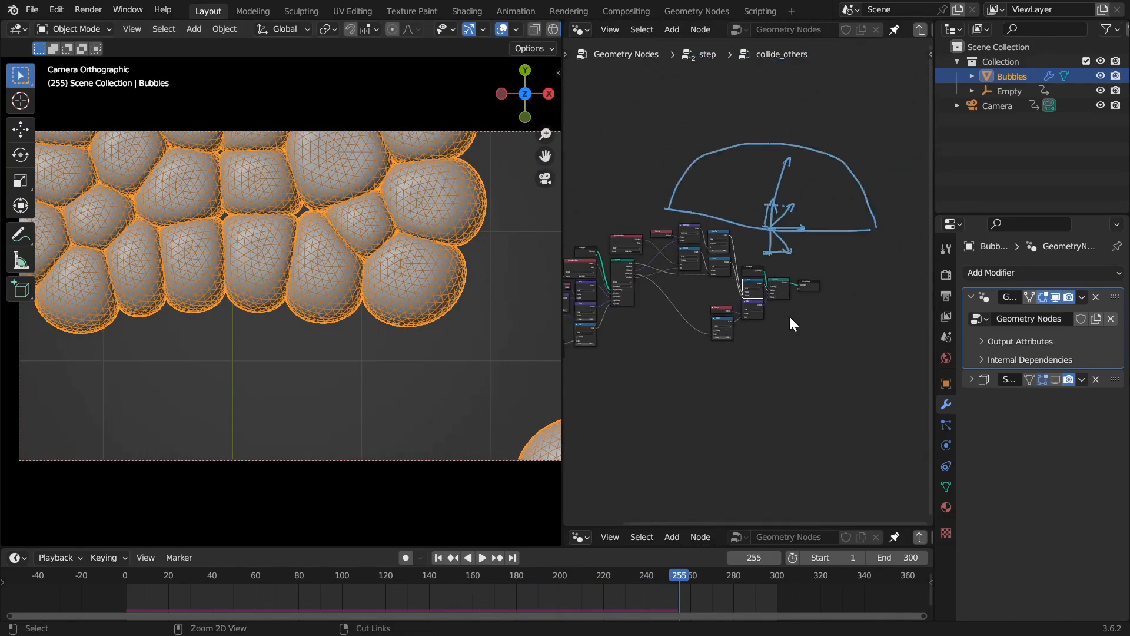
# - Save the file and maximize the node editor to review the whole collide_others node tree
pyautogui.hotkey('ctrl', 's')
pyautogui.scroll(2, 789, 314)
pyautogui.hotkey('ctrl', 'space')
pyautogui.scroll(3, 750, 348)
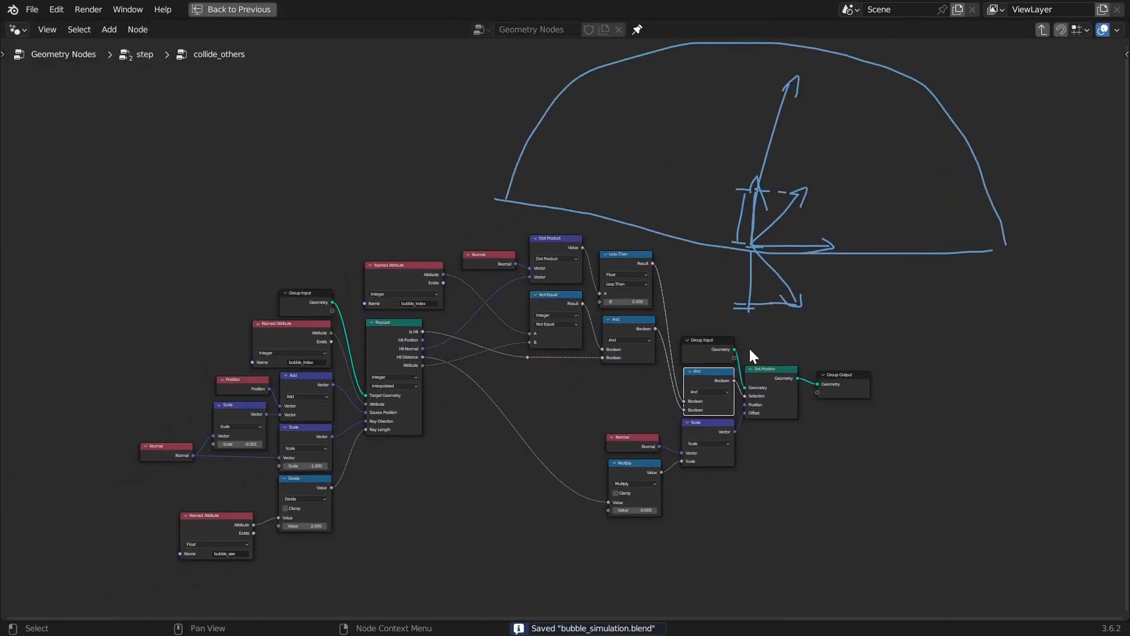
pyautogui.scroll(1, 750, 348)
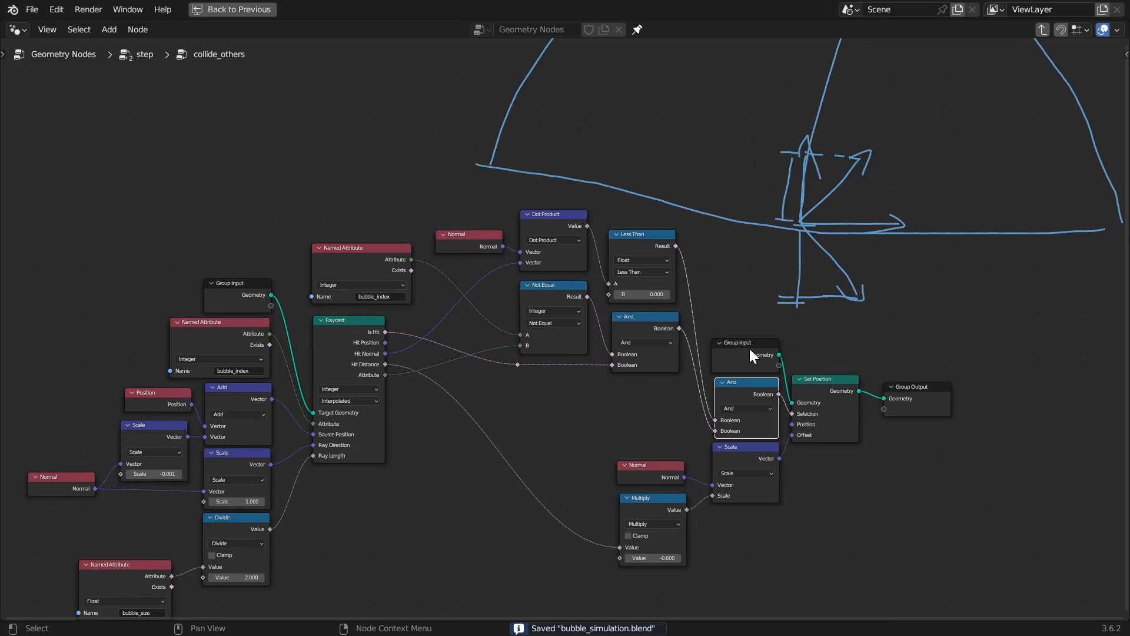
pyautogui.moveTo(757, 288); pyautogui.dragTo(733, 329, button='middle')
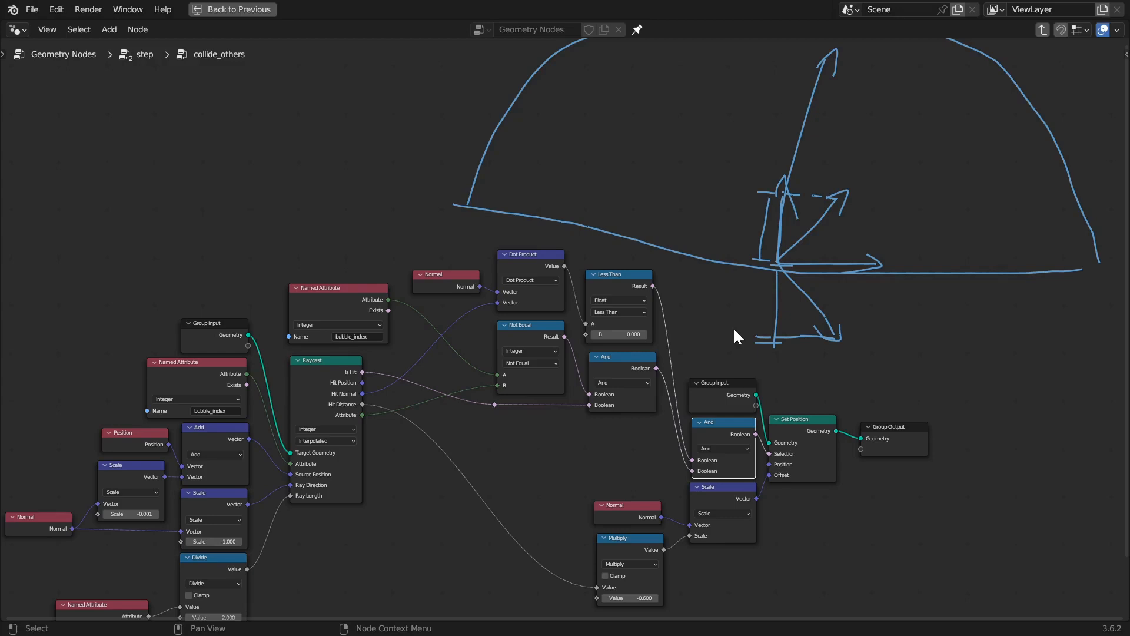
pyautogui.moveTo(733, 328); pyautogui.dragTo(768, 263, button='middle')
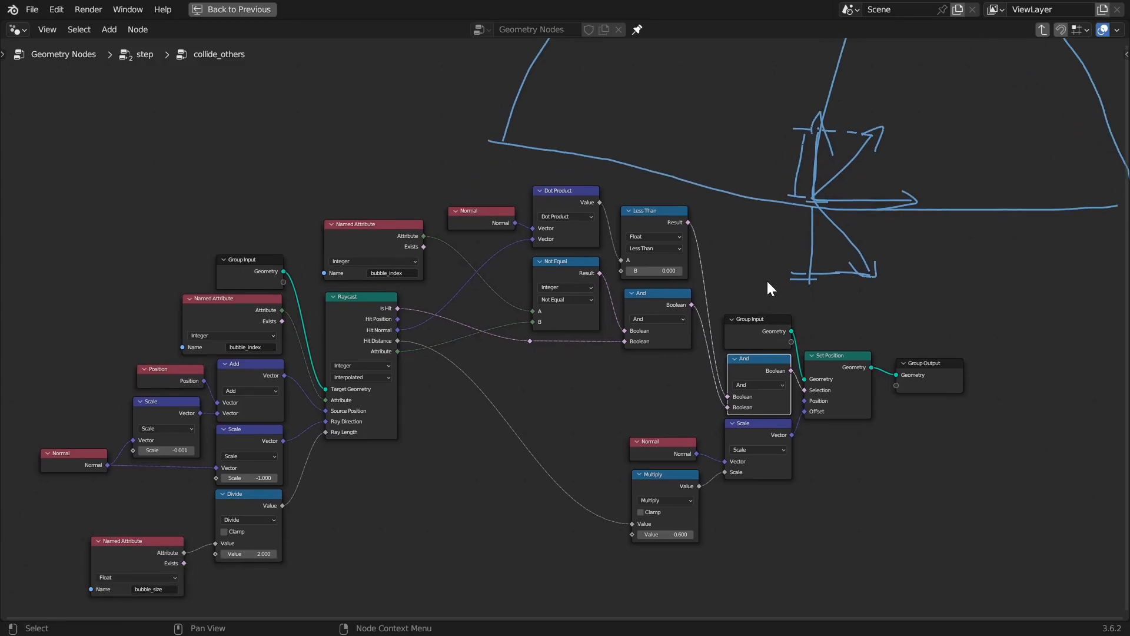
pyautogui.click(861, 485)
pyautogui.hotkey('ctrl', 's')
pyautogui.moveTo(861, 483); pyautogui.dragTo(869, 352, button='middle')
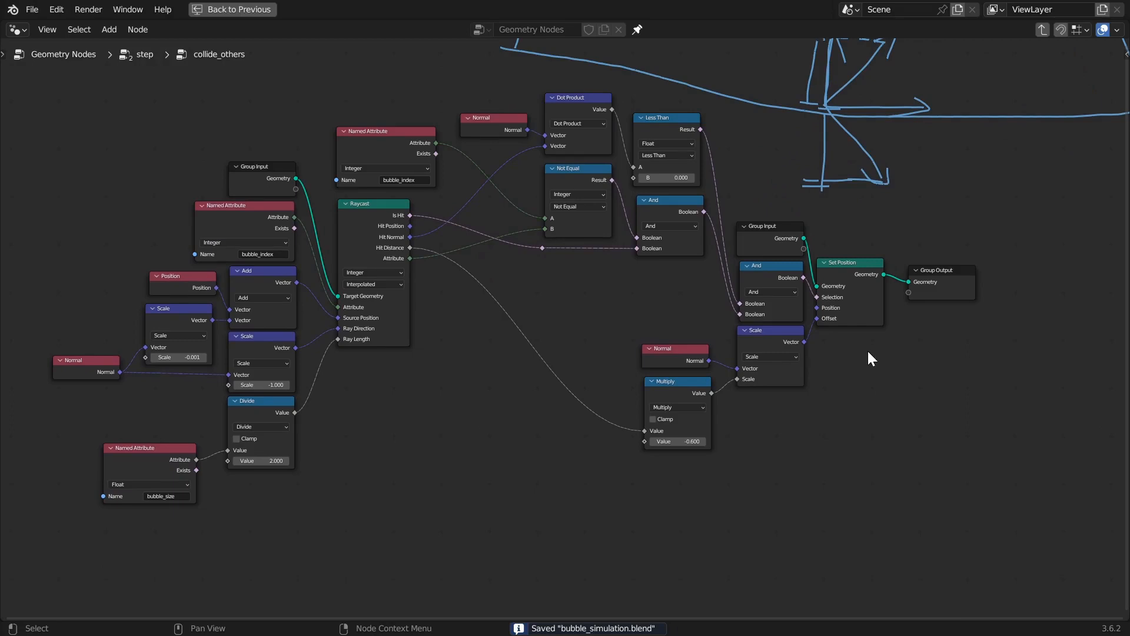
pyautogui.scroll(1, 659, 341)
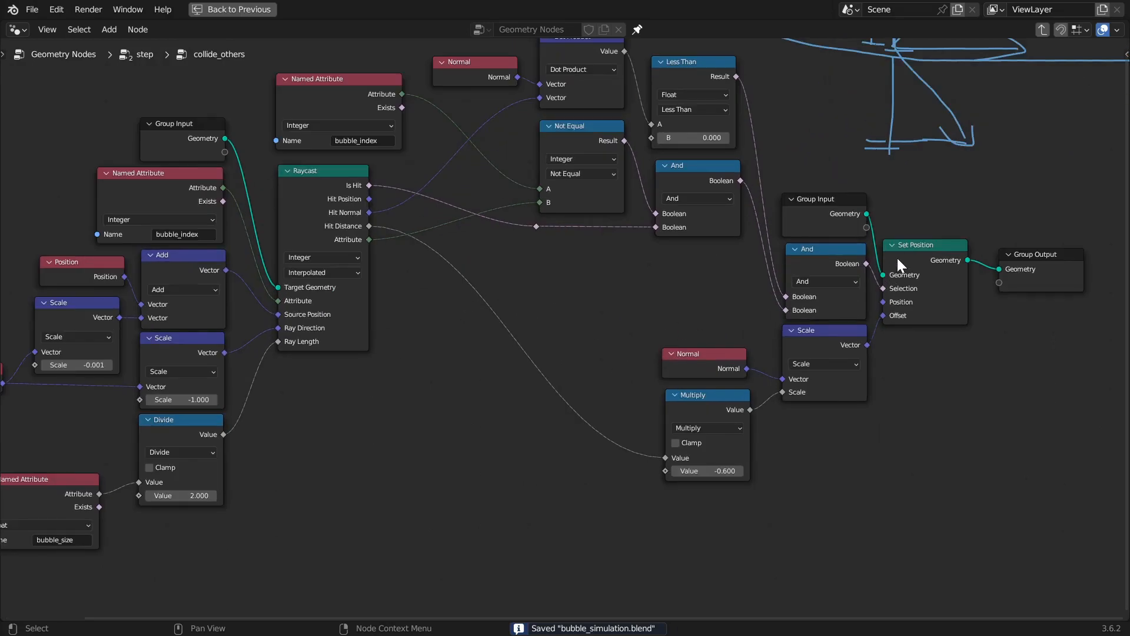
# - Go over the Set Position, Normal and Multiply nodes in turn to examine how the collision offset is built
pyautogui.click(919, 249)
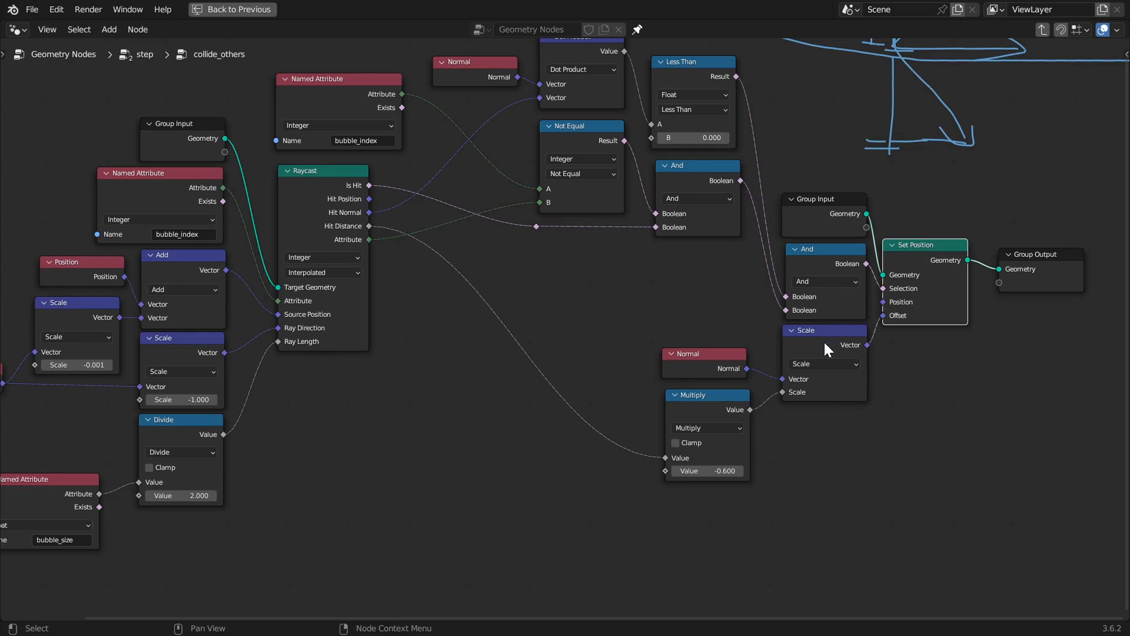
pyautogui.moveTo(713, 358); pyautogui.dragTo(721, 359)
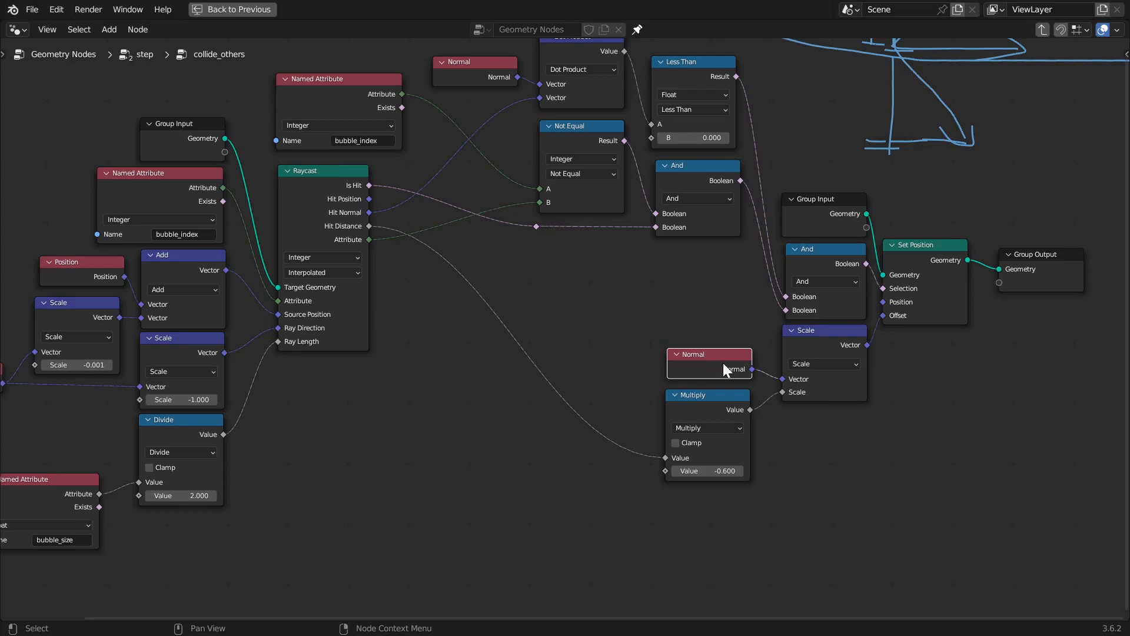
pyautogui.moveTo(710, 405); pyautogui.dragTo(710, 406)
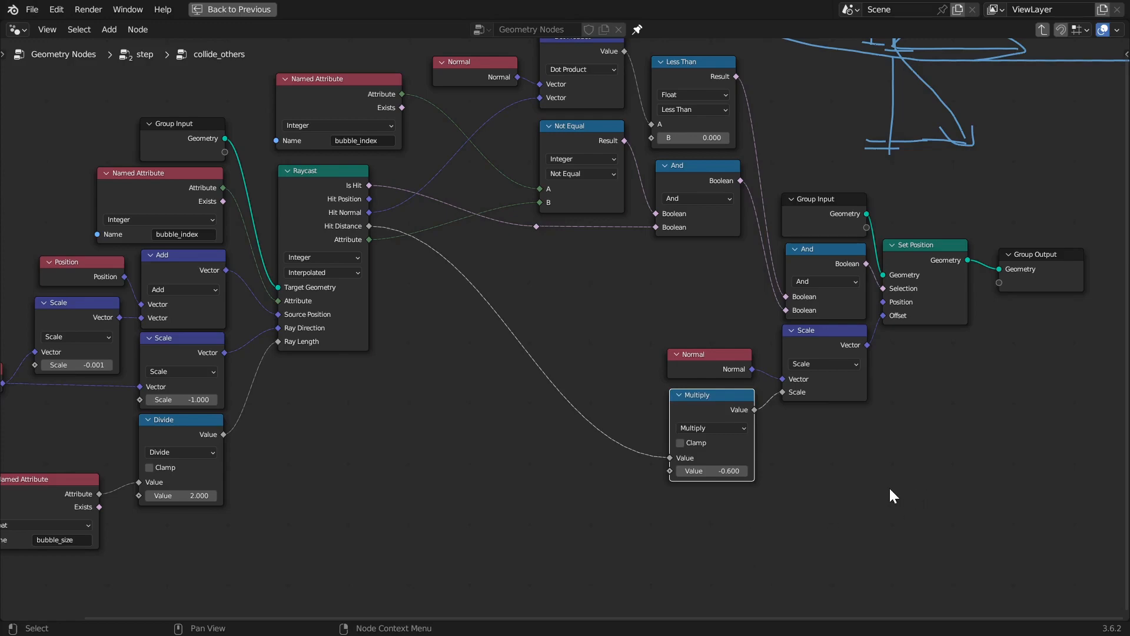
# - Restore the split layout, save at the first frame, and set the Multiply node's value to -1.000
pyautogui.hotkey('ctrl', 'space')
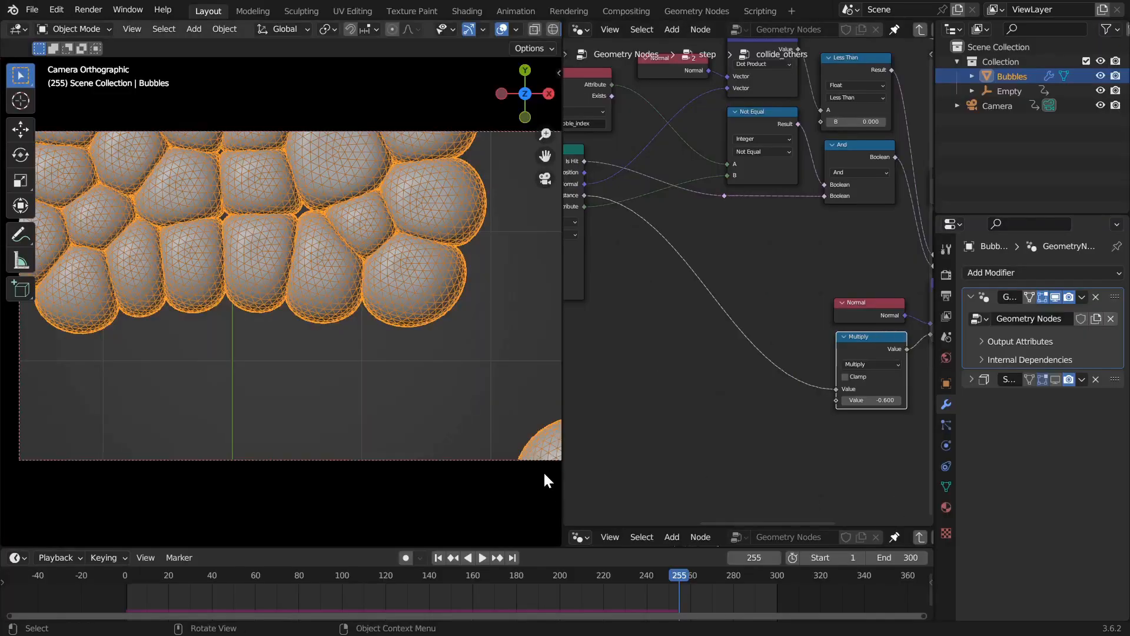
pyautogui.scroll(1, 785, 376)
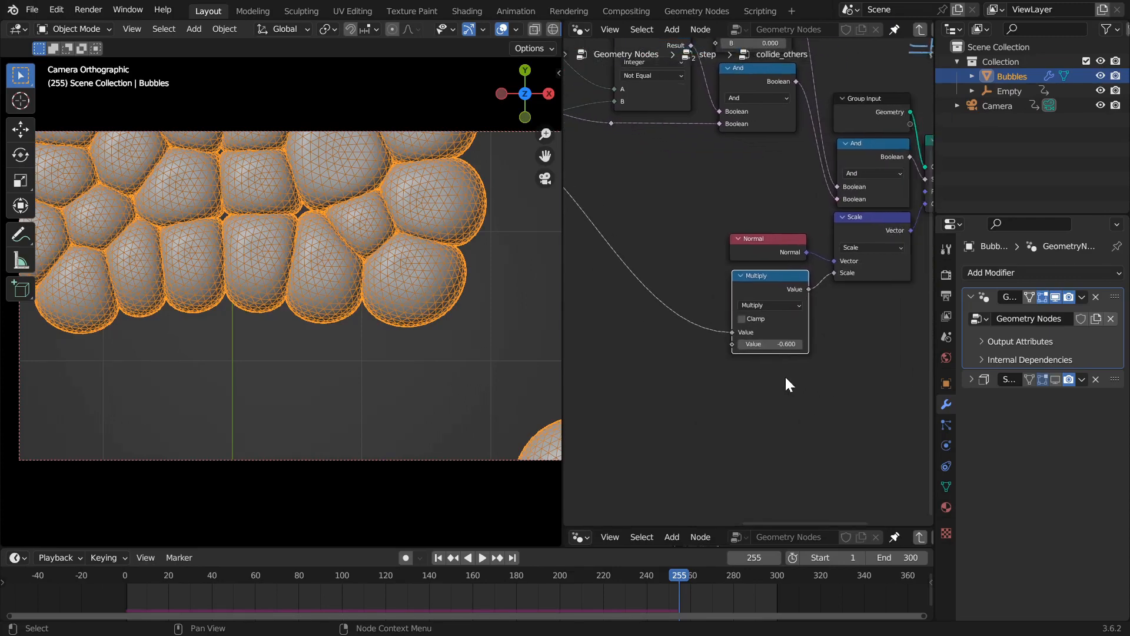
pyautogui.hotkey('shift', 'Left')
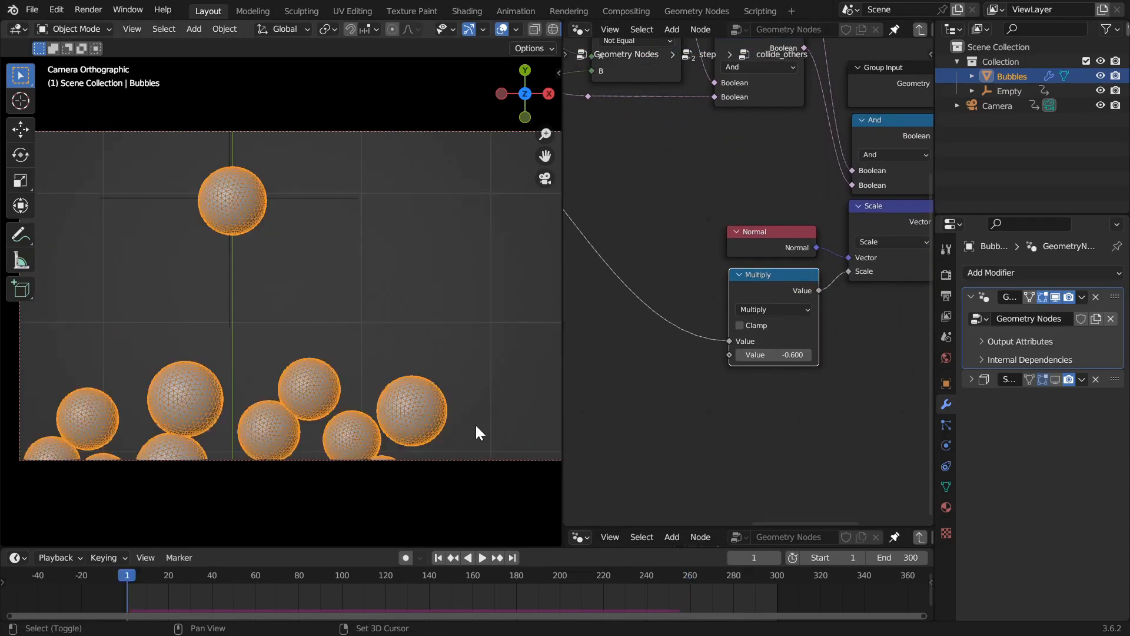
pyautogui.hotkey('ctrl', 's')
pyautogui.doubleClick(767, 354)
pyautogui.press('Return')
# - Play the simulation from the first frame and follow the bubbles to inspect their collisions at full push strength
pyautogui.press('space')
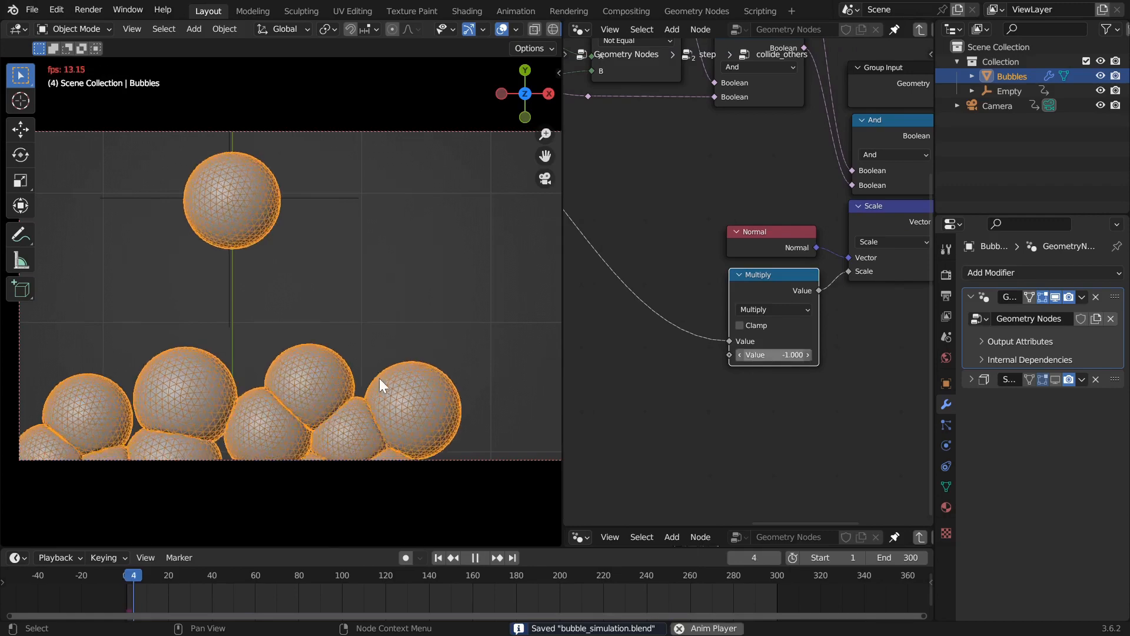
pyautogui.scroll(2, 329, 330)
pyautogui.scroll(-1, 331, 333)
pyautogui.keyDown('shift'); pyautogui.moveTo(338, 346); pyautogui.dragTo(340, 290, button='middle'); pyautogui.keyUp('shift')
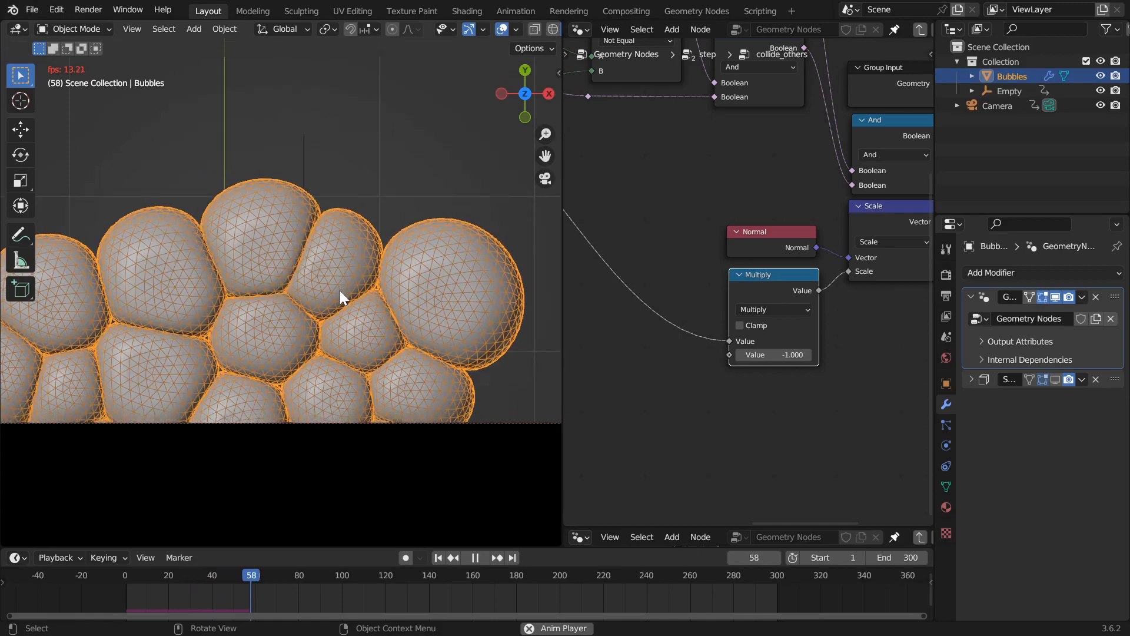
pyautogui.scroll(-2, 339, 356)
pyautogui.scroll(2, 337, 375)
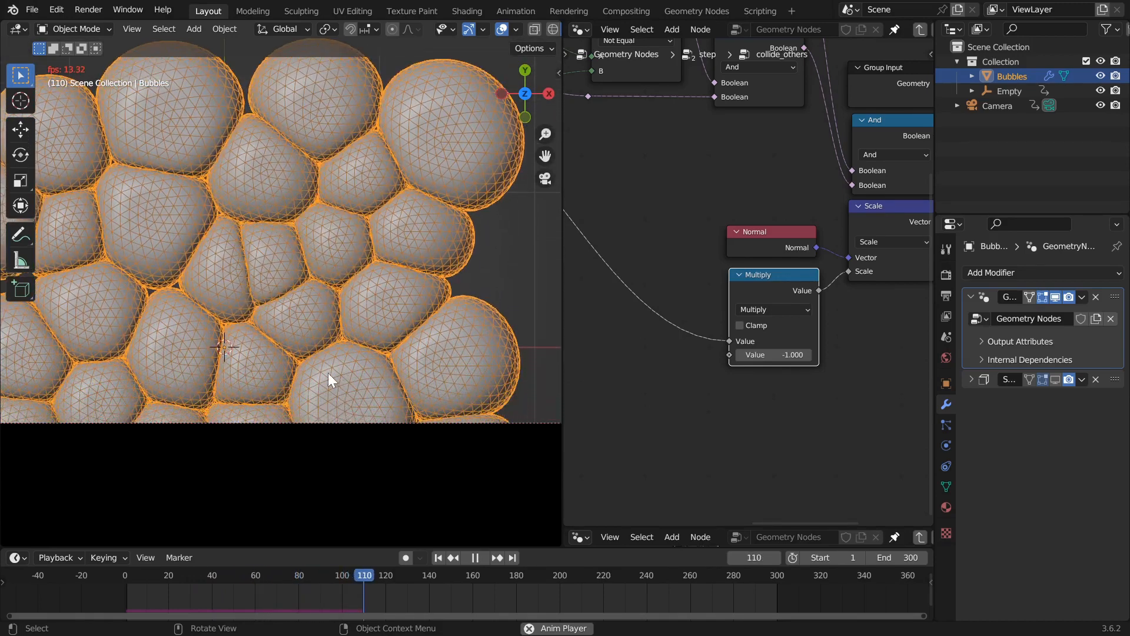
pyautogui.keyDown('shift'); pyautogui.scroll(-3, 302, 354); pyautogui.keyUp('shift')
pyautogui.keyDown('shift'); pyautogui.scroll(-3, 365, 419); pyautogui.keyUp('shift')
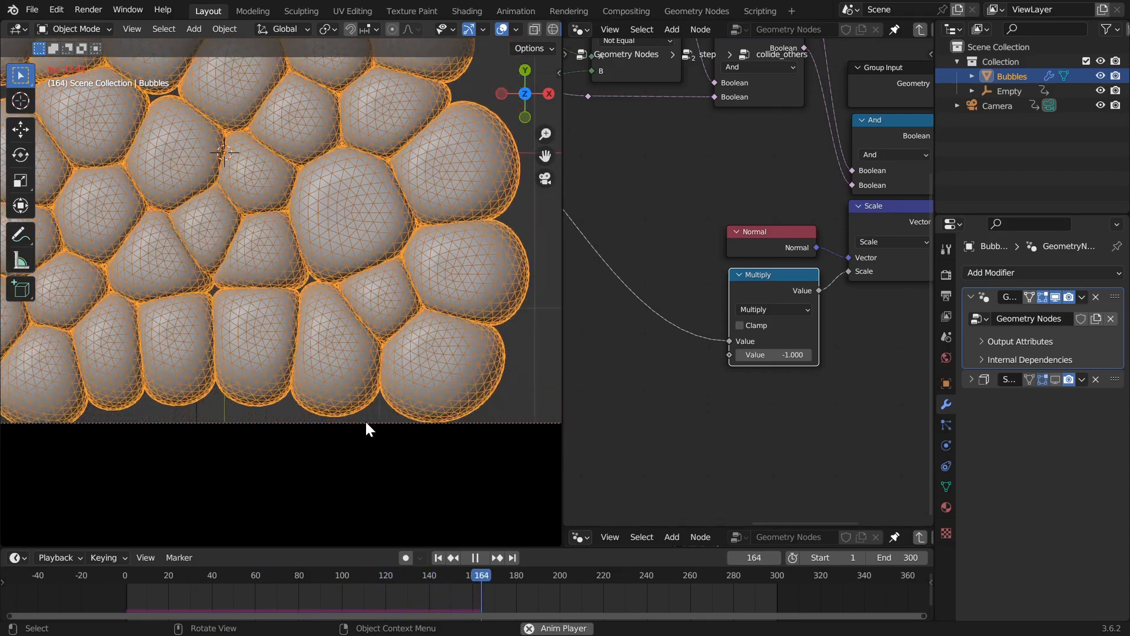
pyautogui.keyDown('shift'); pyautogui.scroll(-3, 365, 419); pyautogui.keyUp('shift')
pyautogui.keyDown('shift'); pyautogui.scroll(-3, 359, 402); pyautogui.keyUp('shift')
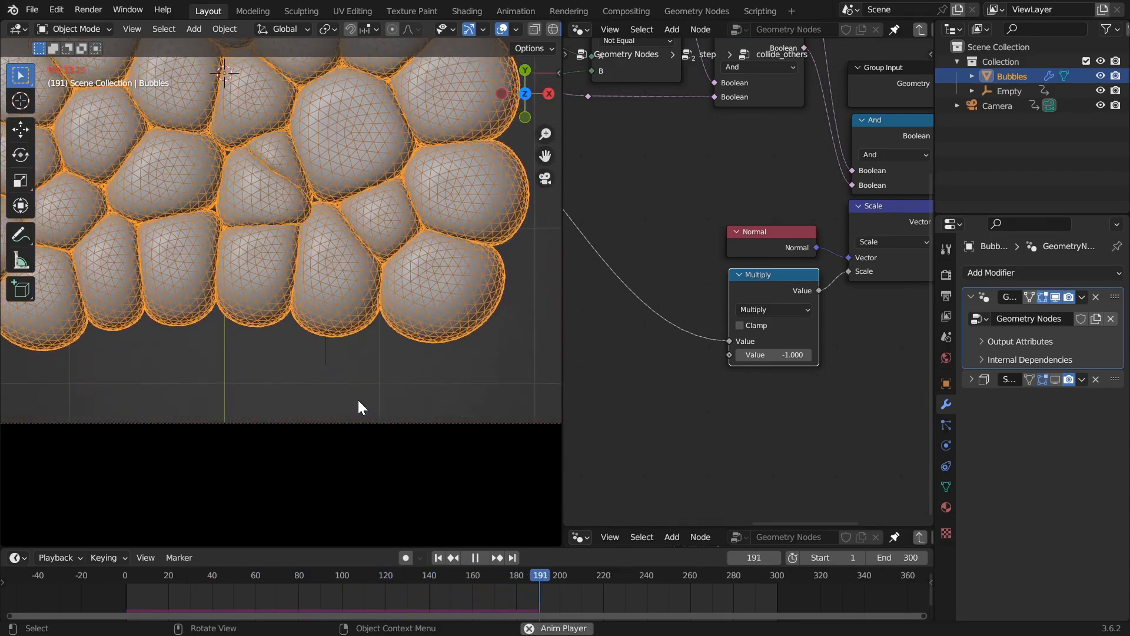
pyautogui.keyDown('shift'); pyautogui.scroll(-2, 358, 400); pyautogui.keyUp('shift')
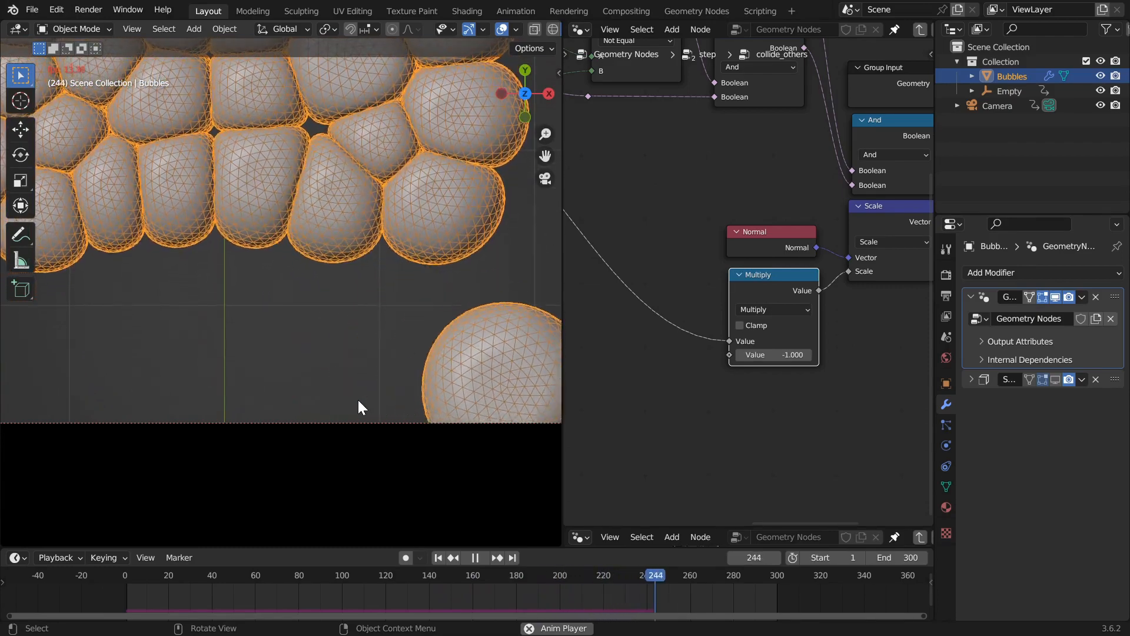
# - Pause at frame 260 to take a closer look at the bubble contacts, and resume playback
pyautogui.press('space')
pyautogui.keyDown('shift'); pyautogui.scroll(2, 374, 378); pyautogui.keyUp('shift')
pyautogui.scroll(6, 374, 383)
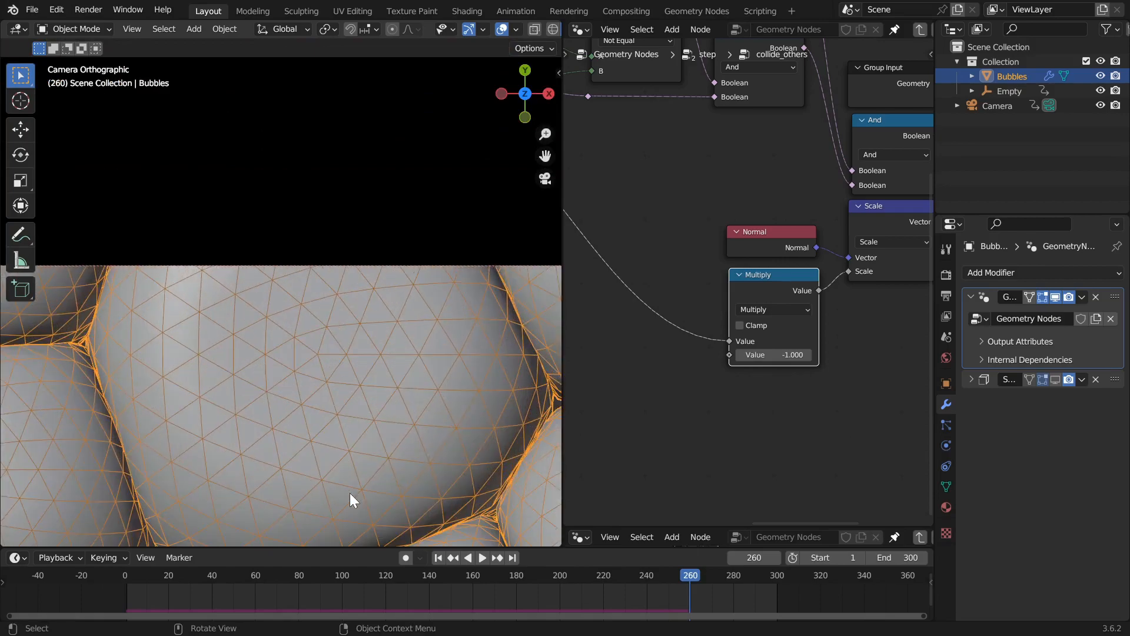
pyautogui.press('space')
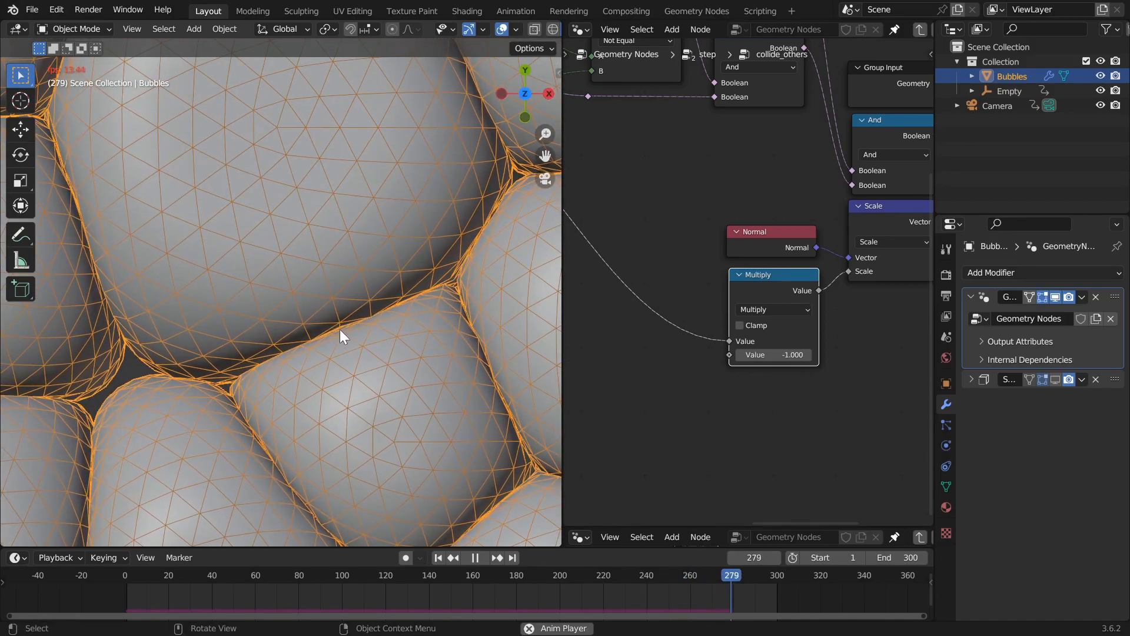
pyautogui.scroll(4, 354, 312)
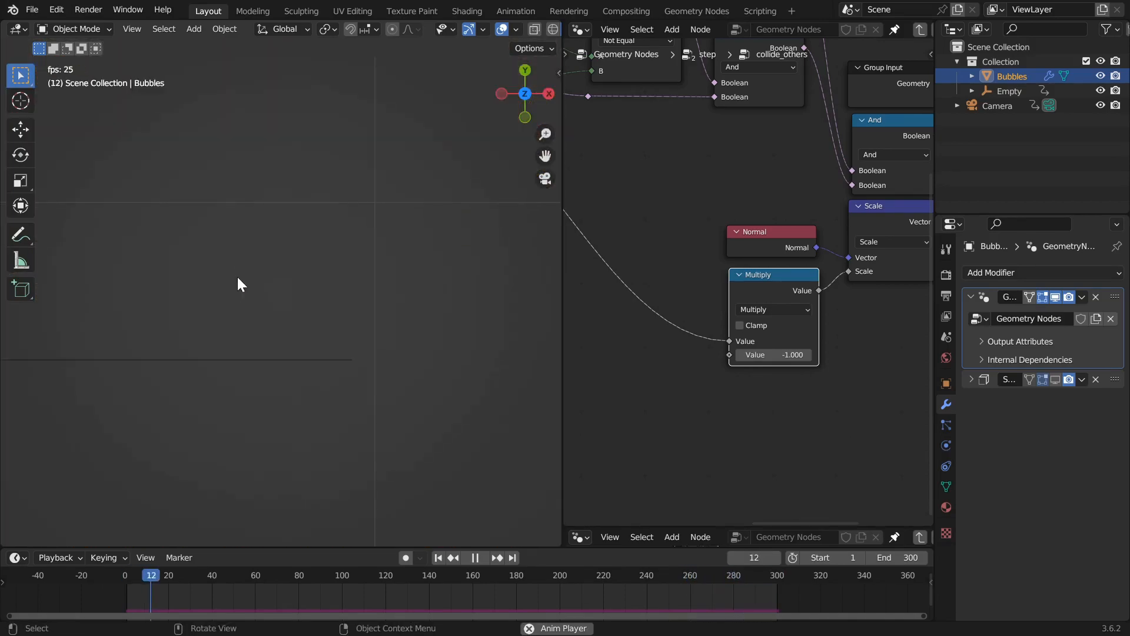
# - Follow the bubbles through playback and examine the contacts between neighbouring bubbles up close from the top view
pyautogui.keyDown('shift'); pyautogui.moveTo(236, 276); pyautogui.dragTo(246, 334, button='middle'); pyautogui.keyUp('shift')
pyautogui.scroll(-6, 247, 334)
pyautogui.keyDown('shift'); pyautogui.moveTo(206, 295); pyautogui.dragTo(314, 222, button='middle'); pyautogui.keyUp('shift')
pyautogui.scroll(6, 314, 223)
pyautogui.keyDown('shift'); pyautogui.moveTo(316, 335); pyautogui.dragTo(468, 213, button='middle'); pyautogui.keyUp('shift')
pyautogui.scroll(-2, 384, 240)
pyautogui.scroll(4, 322, 409)
pyautogui.press('space')
pyautogui.scroll(-4, 254, 373)
pyautogui.press('KP_7')
pyautogui.scroll(8, 254, 362)
pyautogui.press('space')
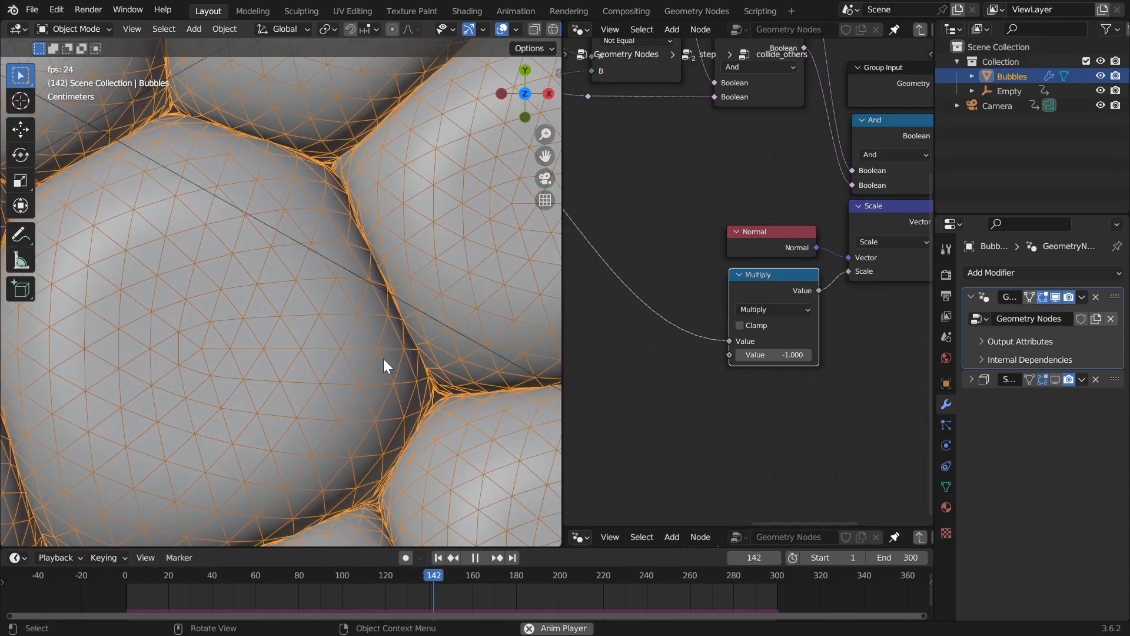
# - Pause playback, set the Multiply node's value to -0.600, and replay the simulation from the first frame
pyautogui.press('space')
pyautogui.click(779, 356)
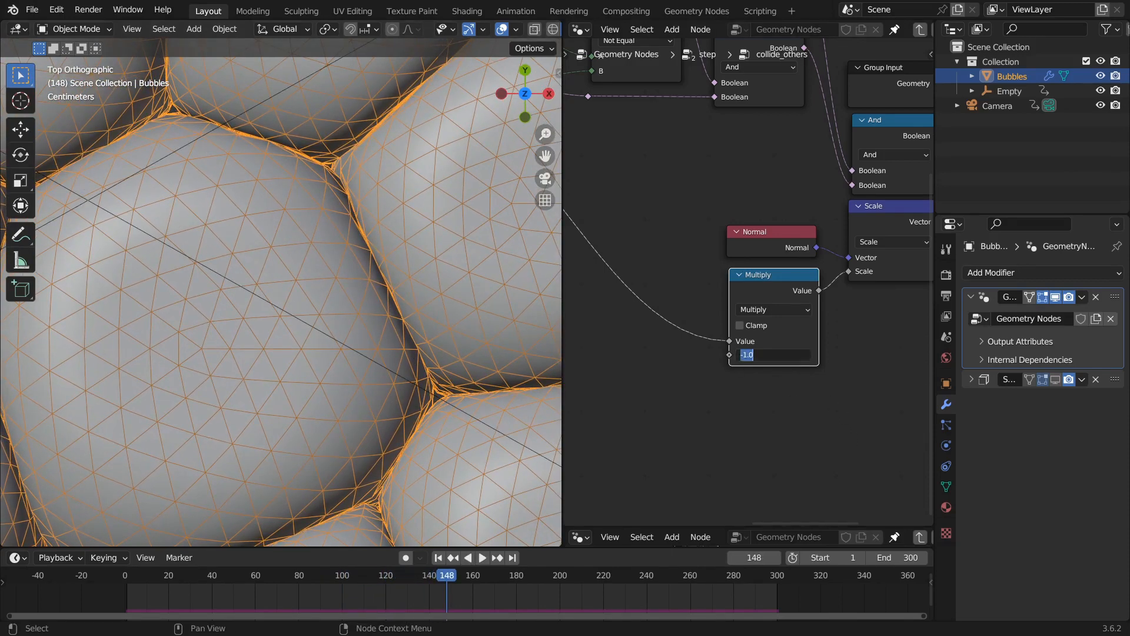
pyautogui.write('-0.6')
pyautogui.press('Return')
pyautogui.hotkey('shift', 'Left')
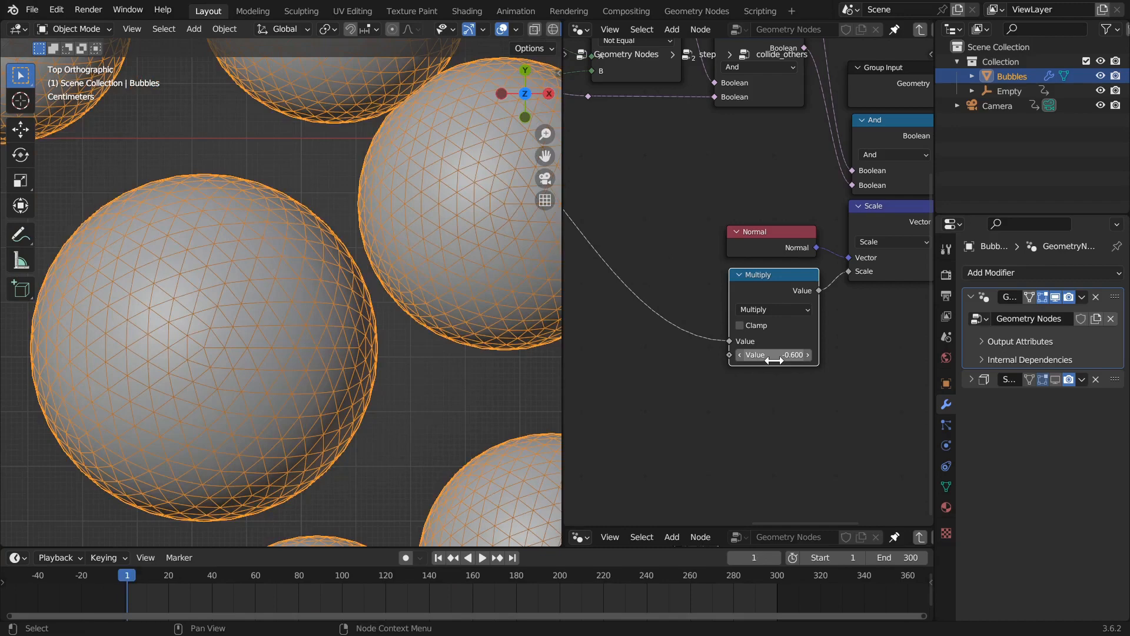
pyautogui.press('space')
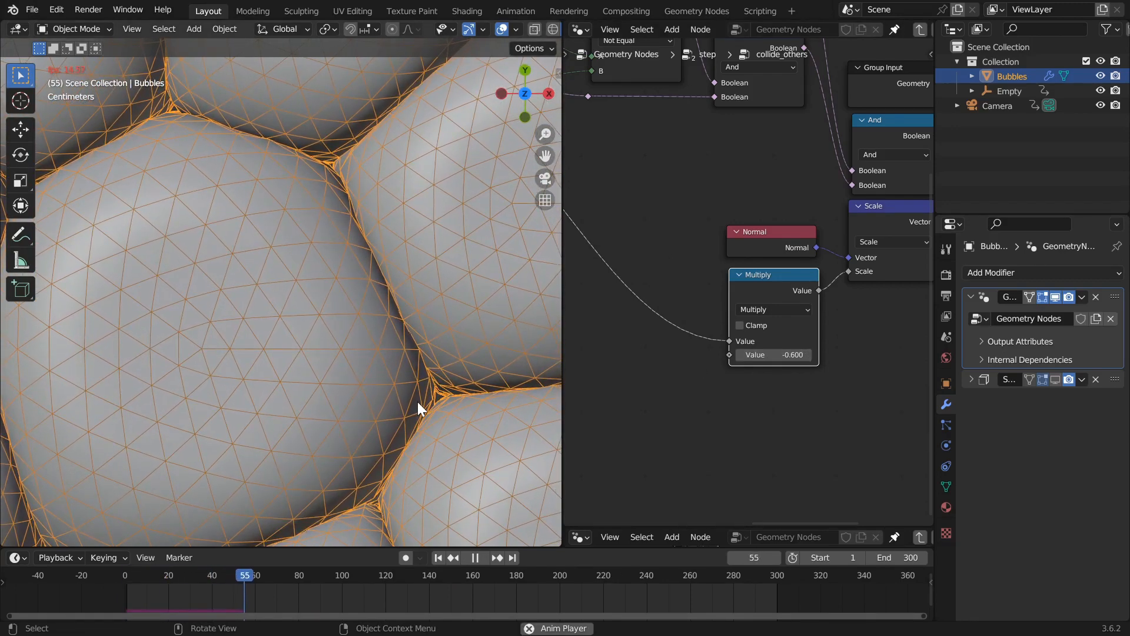
# - Try a Multiply value of -0.500 while the simulation plays, and return it to -0.600
pyautogui.click(782, 356)
pyautogui.write('-0.5')
pyautogui.press('Return')
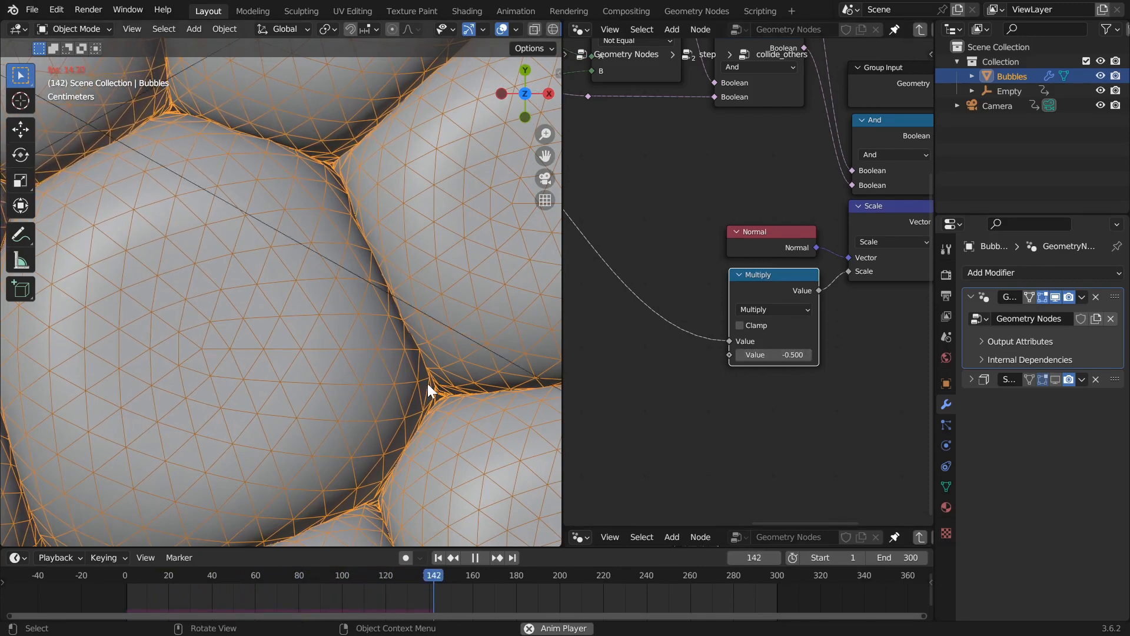
pyautogui.click(792, 356)
pyautogui.write('-0.6')
pyautogui.press('Return')
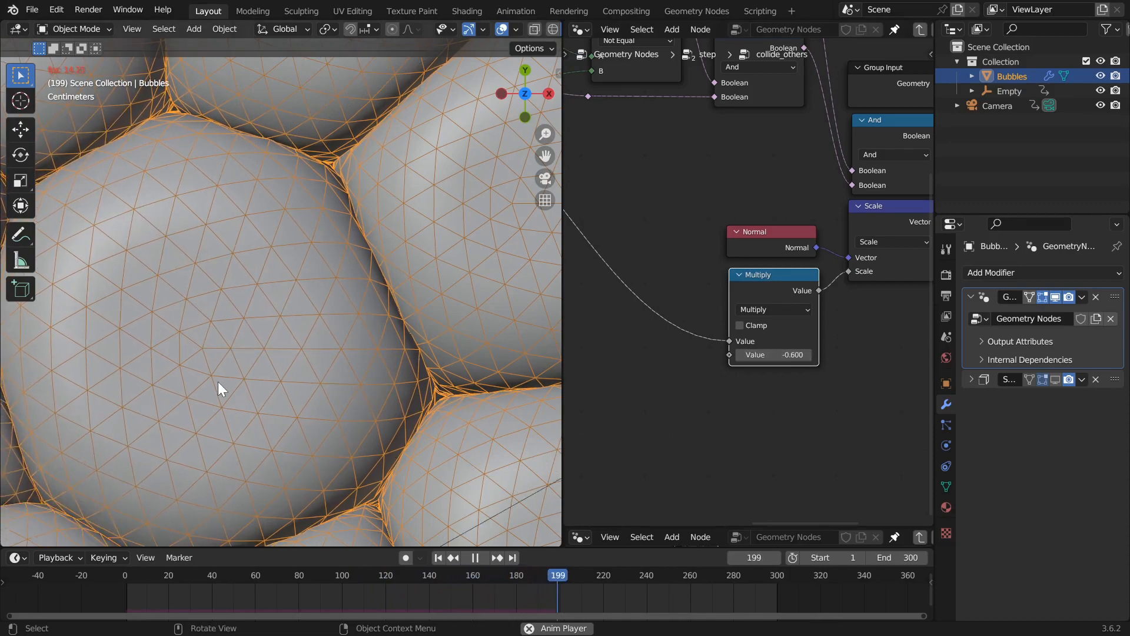
# - Pause playback in the top view, save the file, and return to the first frame
pyautogui.press('space')
pyautogui.press('KP_7')
pyautogui.hotkey('ctrl', 's')
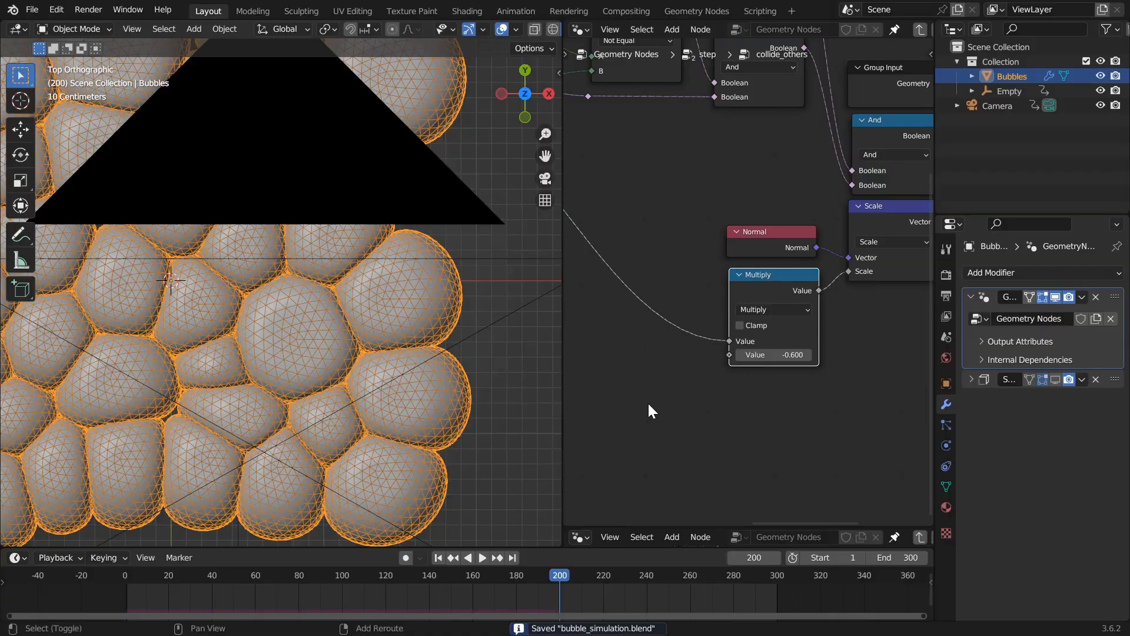
pyautogui.hotkey('shift', 'Left')
# - Go over the Set Position, Maximum and Minimum nodes after collide_others in the step group
pyautogui.moveTo(736, 192); pyautogui.dragTo(666, 203, button='middle')
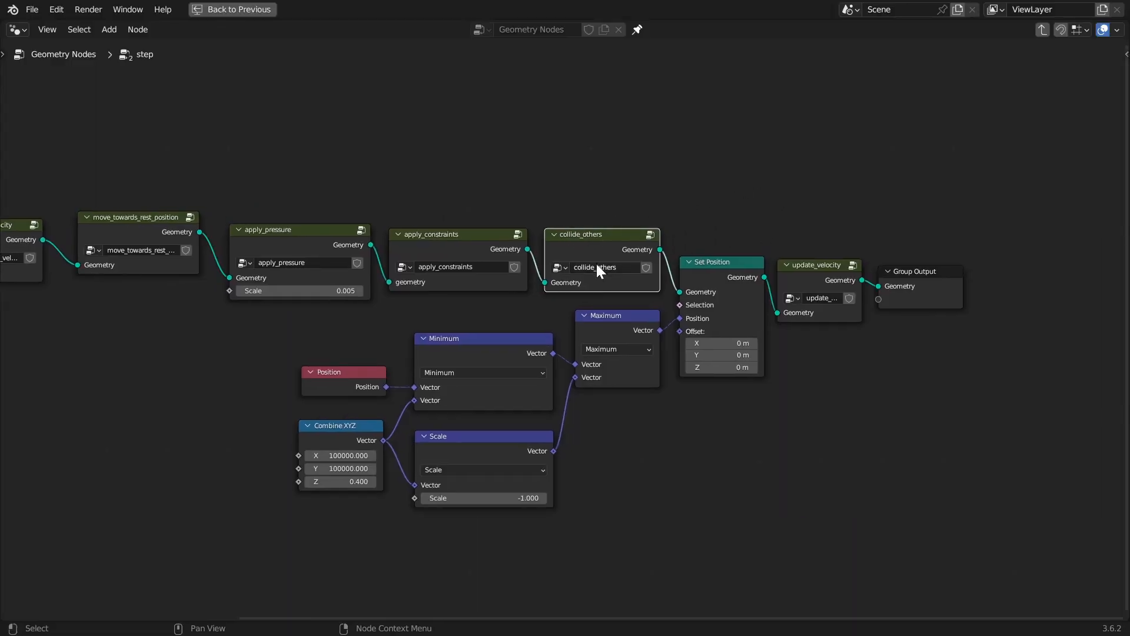
pyautogui.click(718, 277)
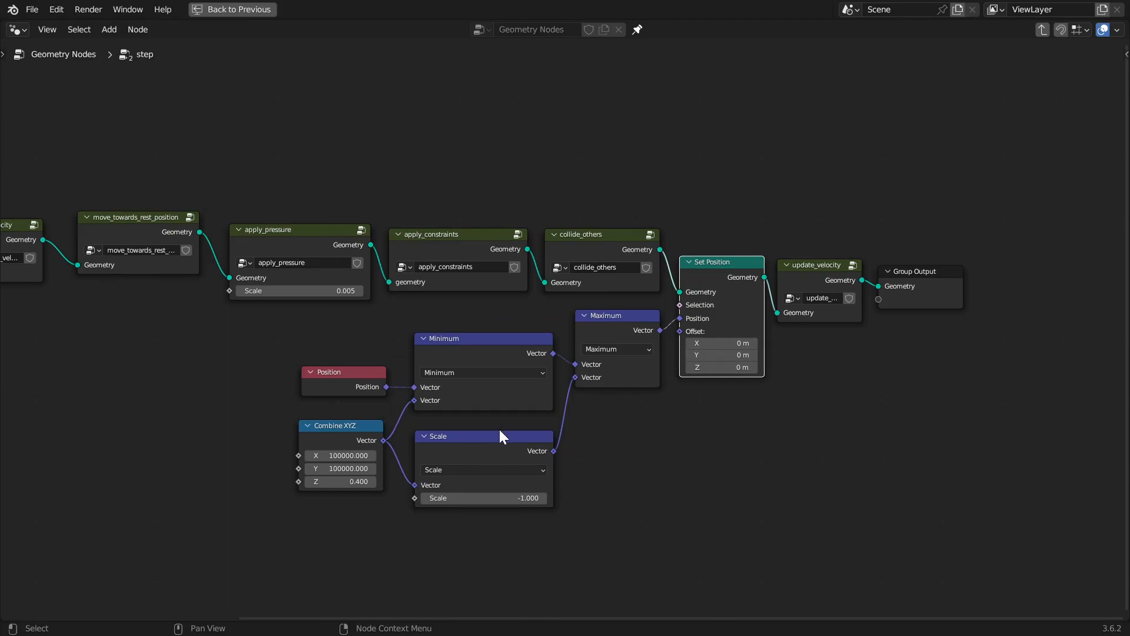
pyautogui.keyDown('shift'); pyautogui.click(600, 317); pyautogui.keyUp('shift')
pyautogui.keyDown('shift'); pyautogui.click(497, 338); pyautogui.keyUp('shift')
pyautogui.hotkey('ctrl', 'space')
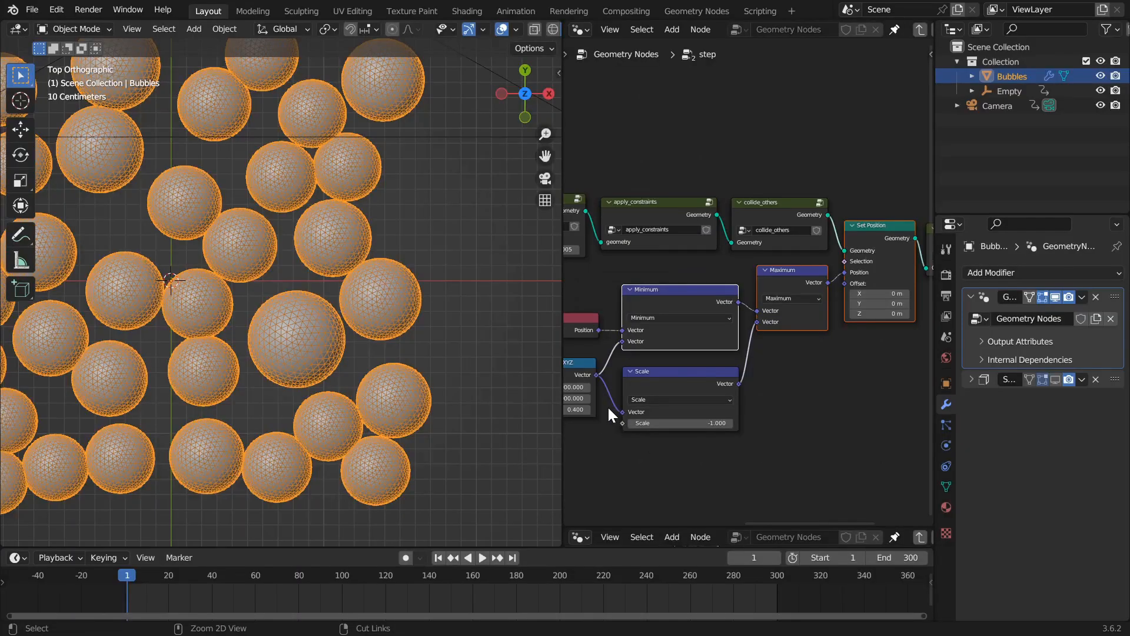
# - Play the simulation in short stretches and inspect the bubbles' upper and lower limits from the side
pyautogui.moveTo(121, 343); pyautogui.dragTo(147, 304, button='middle')
pyautogui.keyDown('shift'); pyautogui.moveTo(176, 353); pyautogui.dragTo(349, 288, button='middle'); pyautogui.keyUp('shift')
pyautogui.scroll(8, 380, 267)
pyautogui.scroll(-8, 289, 373)
pyautogui.press('space')
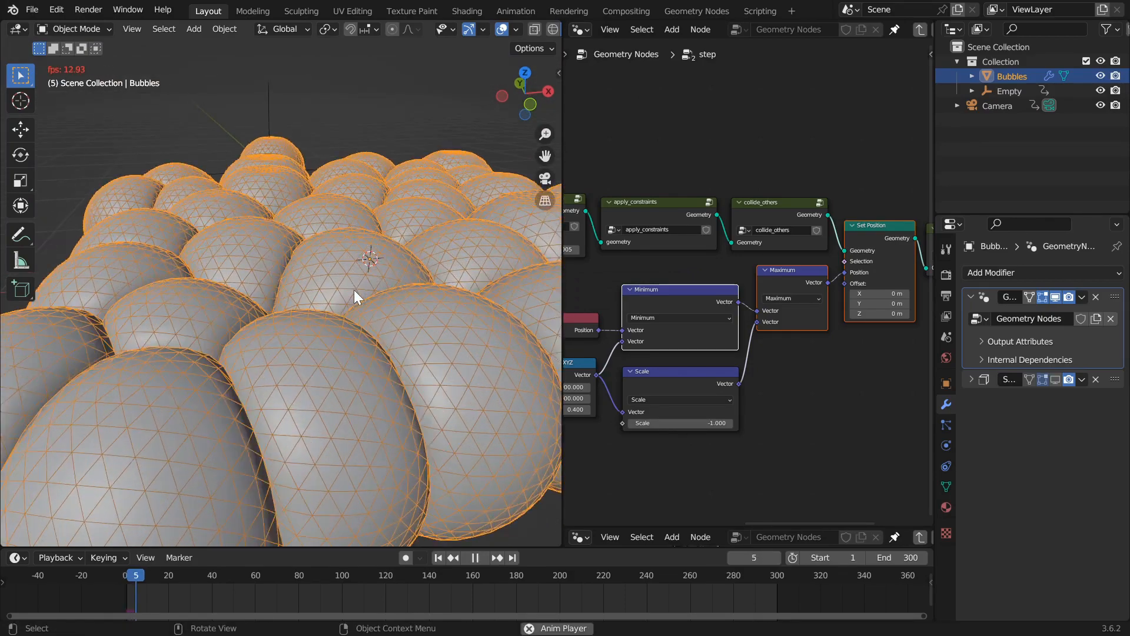
pyautogui.press('space')
pyautogui.moveTo(348, 276); pyautogui.dragTo(379, 359, button='middle')
pyautogui.scroll(5, 321, 383)
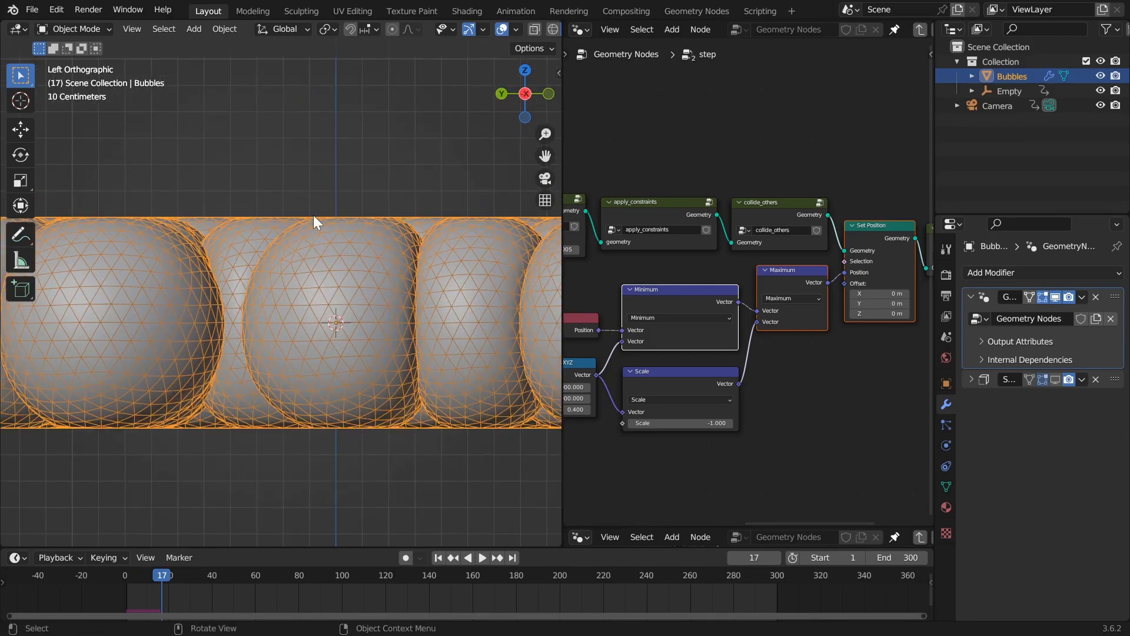
pyautogui.scroll(-5, 321, 224)
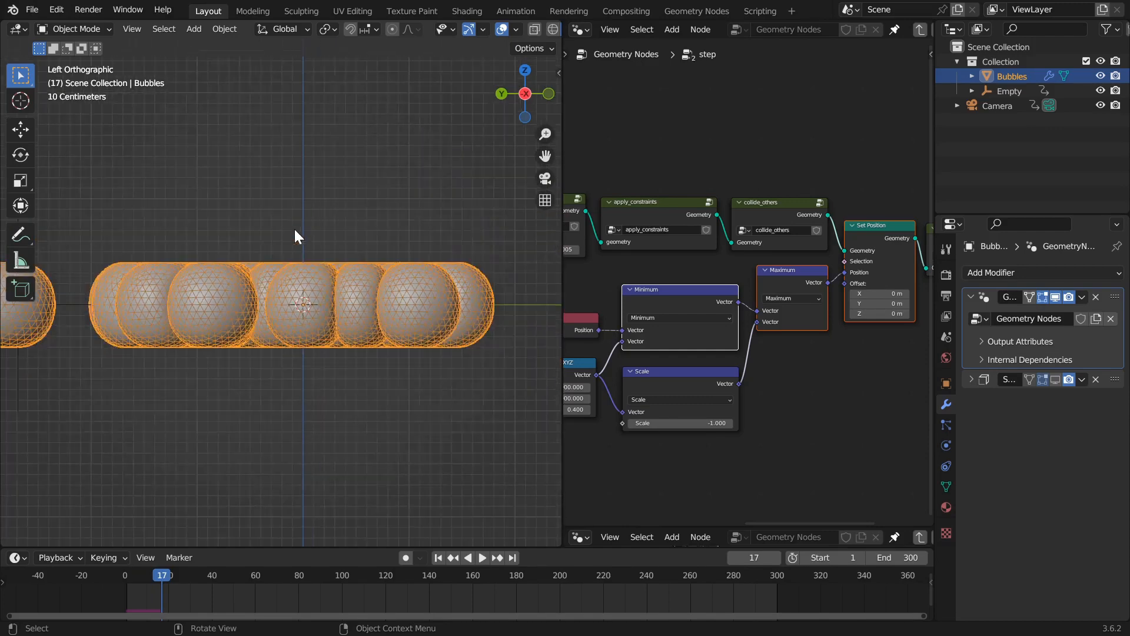
pyautogui.scroll(3, 380, 343)
pyautogui.press('space')
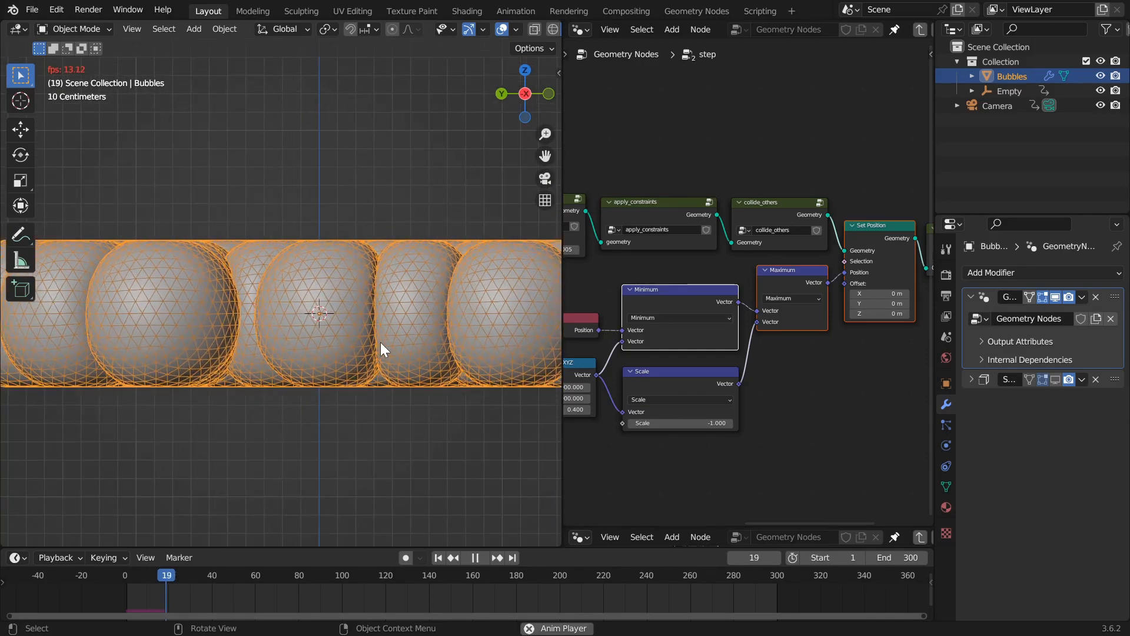
pyautogui.press('space')
# - Examine how the Position, Combine XYZ, Minimum and Scale nodes build the height limits
pyautogui.scroll(-1, 771, 409)
pyautogui.moveTo(694, 407); pyautogui.dragTo(737, 387, button='middle')
pyautogui.scroll(2, 738, 387)
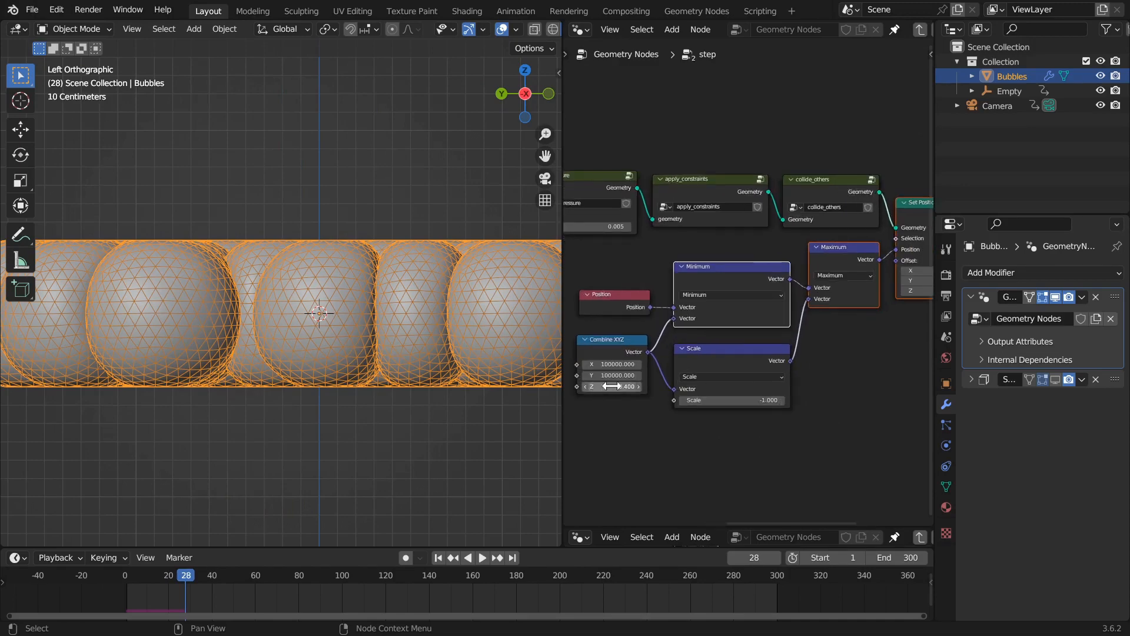
pyautogui.scroll(1, 771, 416)
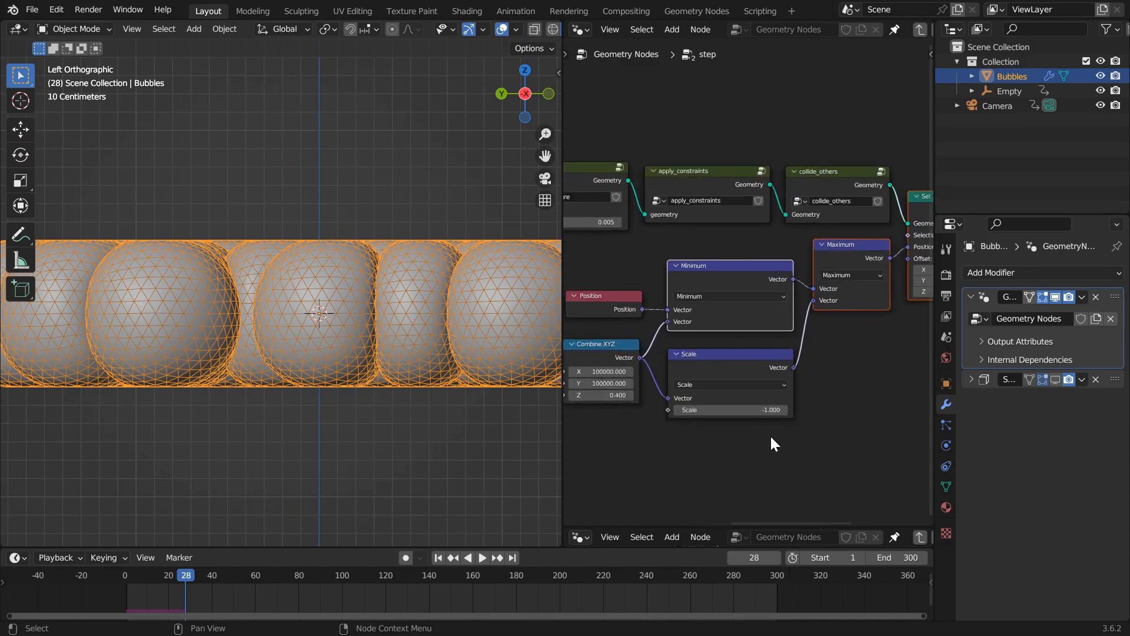
pyautogui.moveTo(642, 422); pyautogui.dragTo(795, 381, button='middle')
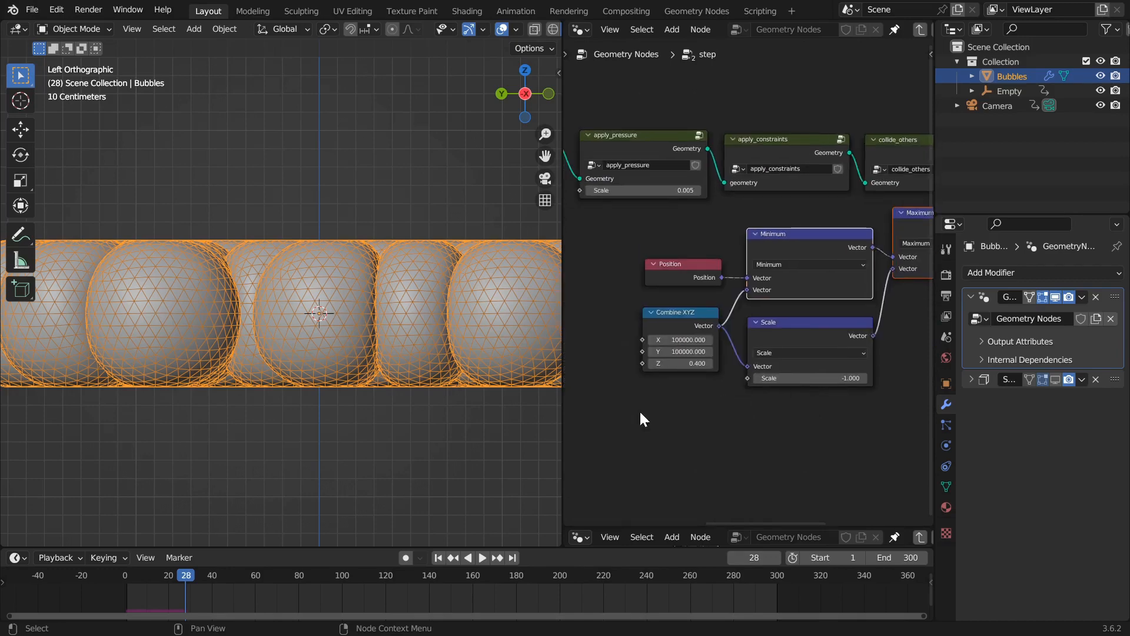
pyautogui.scroll(1, 721, 394)
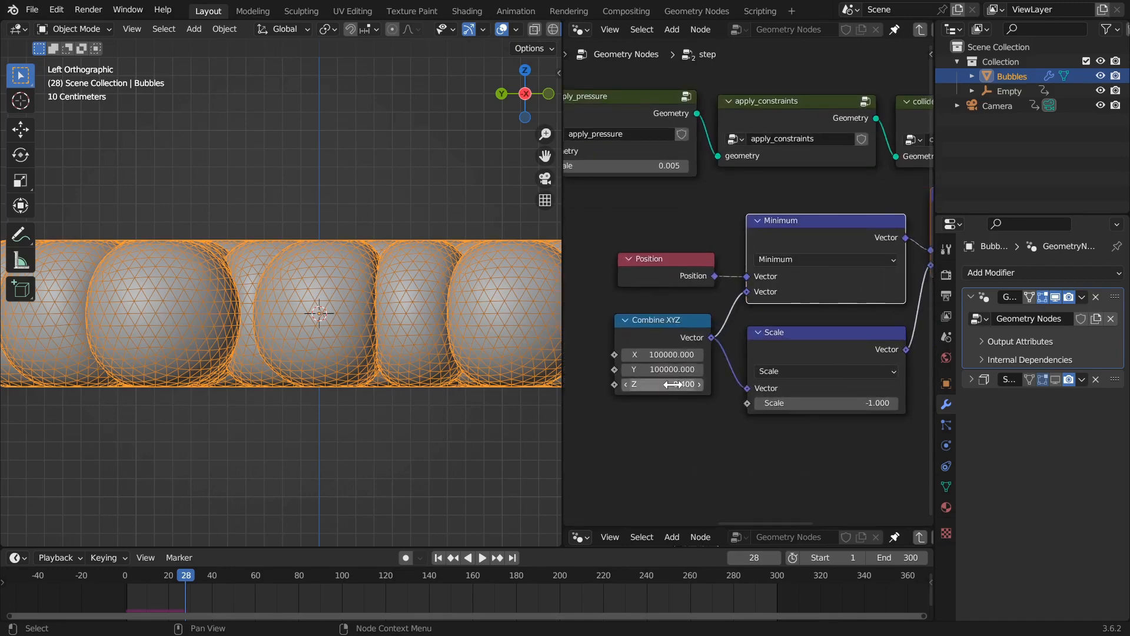
pyautogui.scroll(-1, 779, 373)
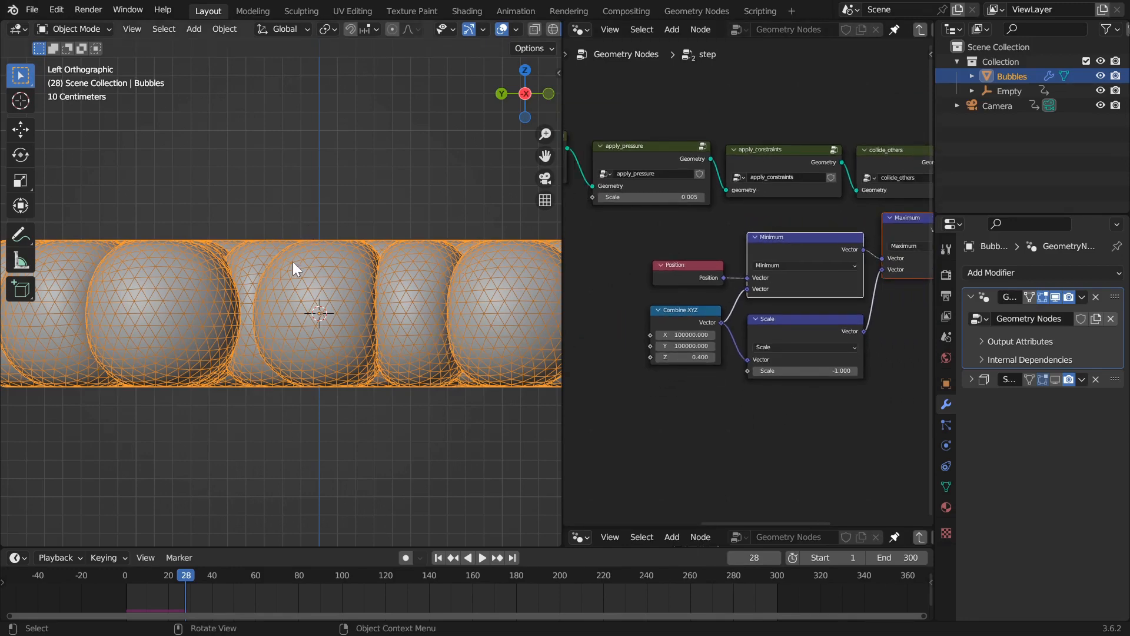
pyautogui.moveTo(725, 336); pyautogui.dragTo(749, 271, button='middle')
pyautogui.scroll(4, 738, 295)
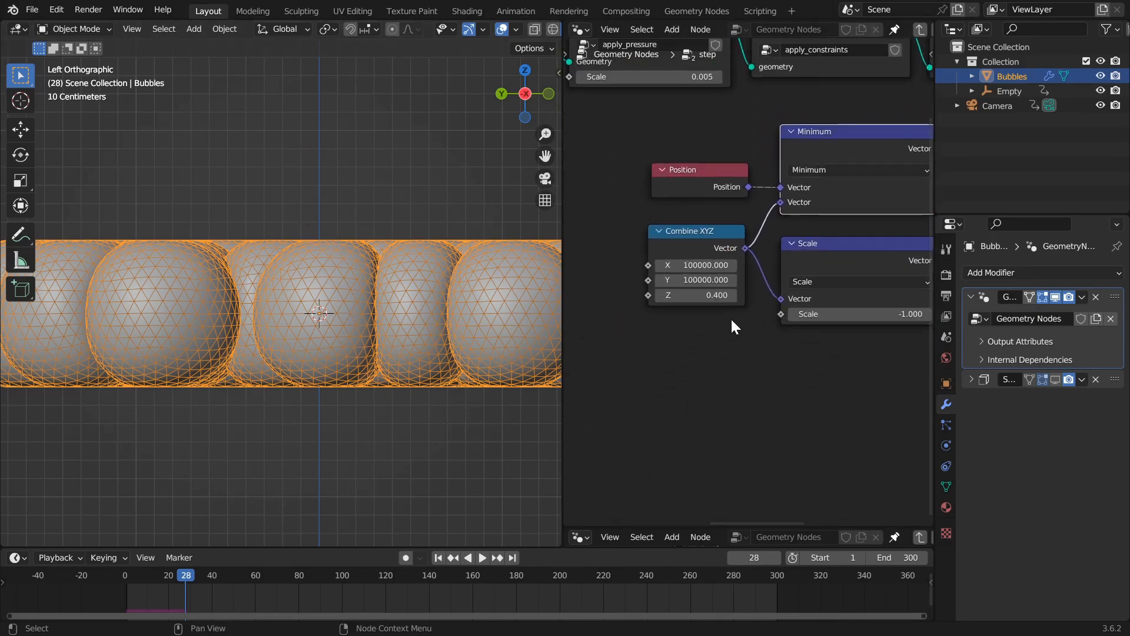
pyautogui.moveTo(719, 327); pyautogui.dragTo(723, 361, button='middle')
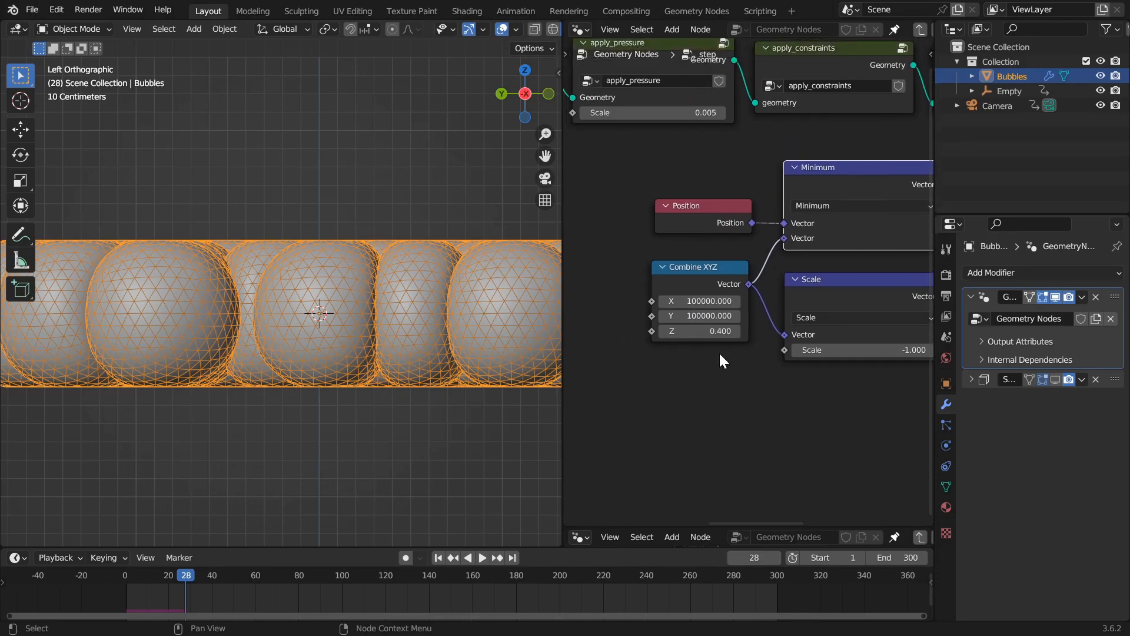
# - Lower the Combine XYZ node's Z value to 0.100 and replay the simulation from the first frame
pyautogui.click(663, 332)
pyautogui.click(664, 331)
pyautogui.click(663, 331)
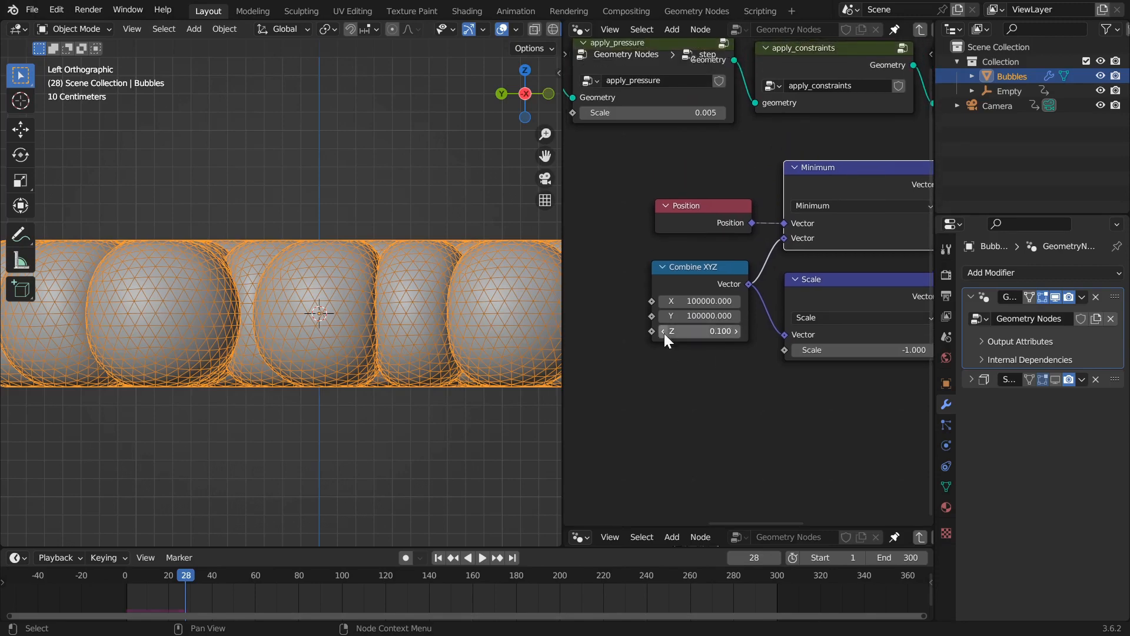
pyautogui.hotkey('shift', 'Left')
pyautogui.press('space')
# - Orbit around the thinner bubble layer during playback to inspect its shape and contacts
pyautogui.moveTo(351, 303); pyautogui.dragTo(344, 372, button='middle')
pyautogui.scroll(-3, 345, 414)
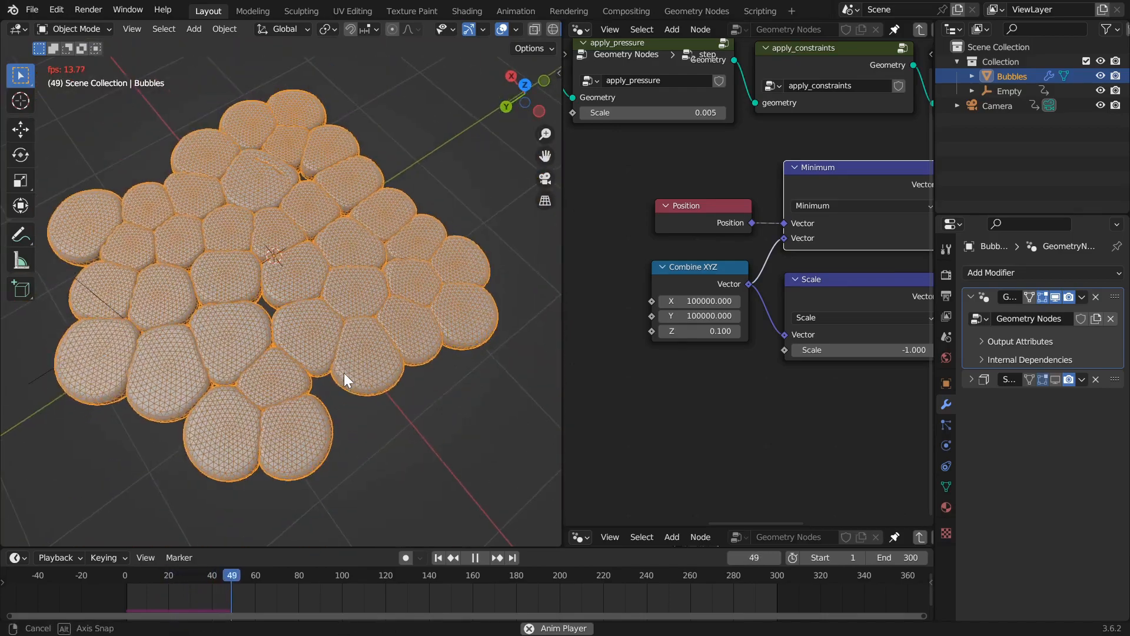
pyautogui.moveTo(310, 267); pyautogui.dragTo(245, 312, button='middle')
pyautogui.scroll(3, 245, 312)
pyautogui.moveTo(348, 377); pyautogui.dragTo(274, 365, button='middle')
pyautogui.keyDown('shift'); pyautogui.moveTo(359, 128); pyautogui.dragTo(295, 242, button='middle'); pyautogui.keyUp('shift')
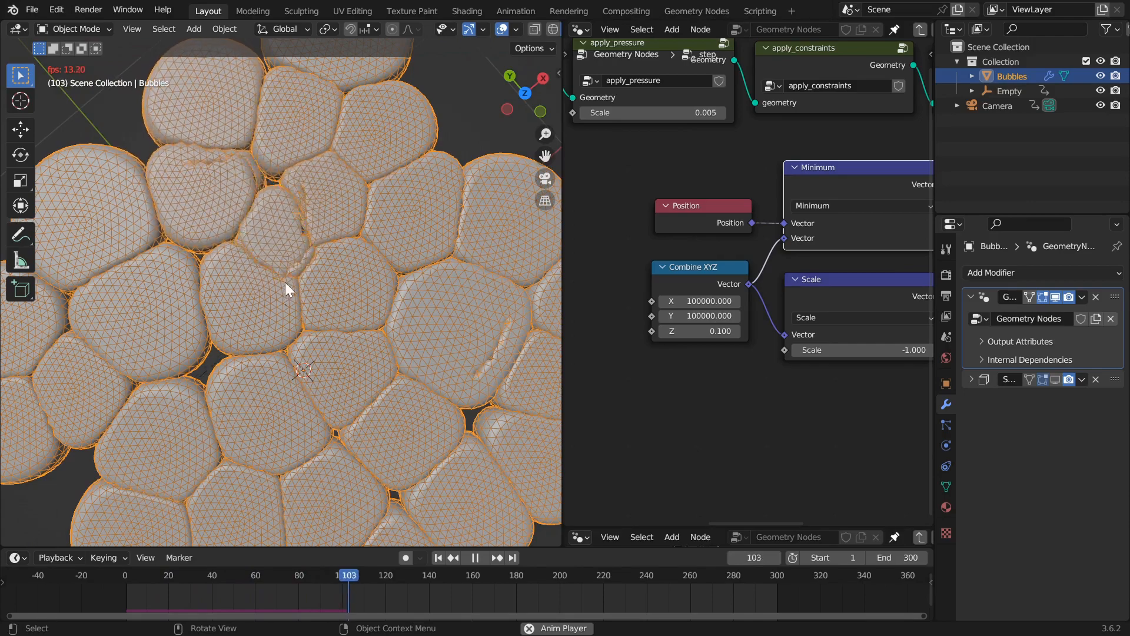
# - Raise the Combine XYZ node's Z value through 0.200 and 0.300 to 0.400 while watching the bubbles play
pyautogui.click(736, 331)
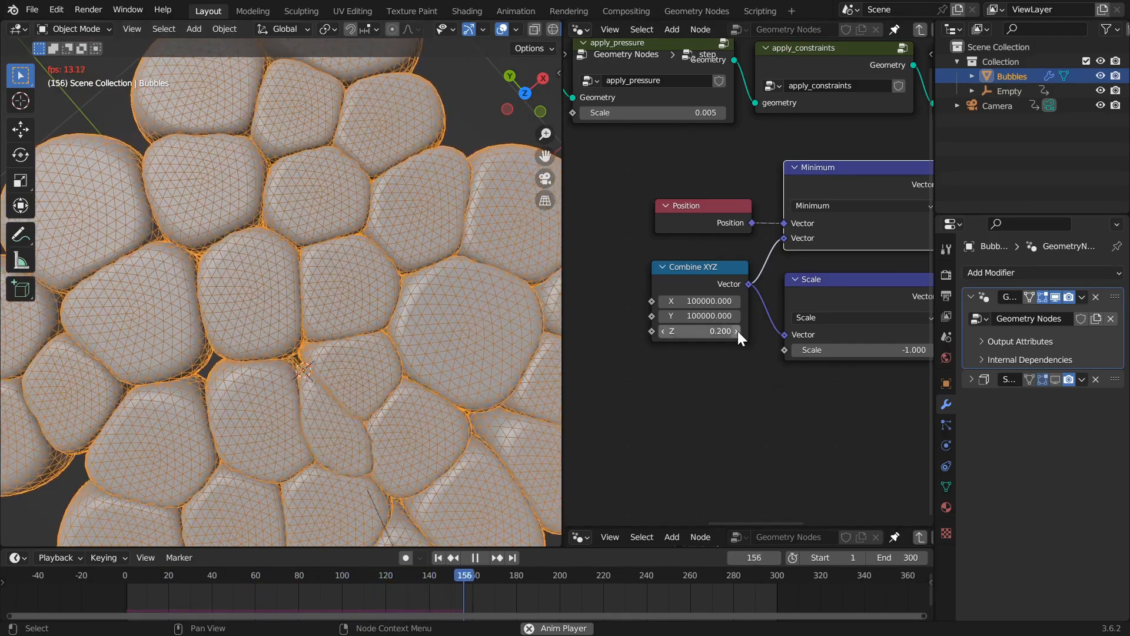
pyautogui.scroll(-3, 213, 337)
pyautogui.moveTo(214, 337); pyautogui.dragTo(379, 379, button='middle')
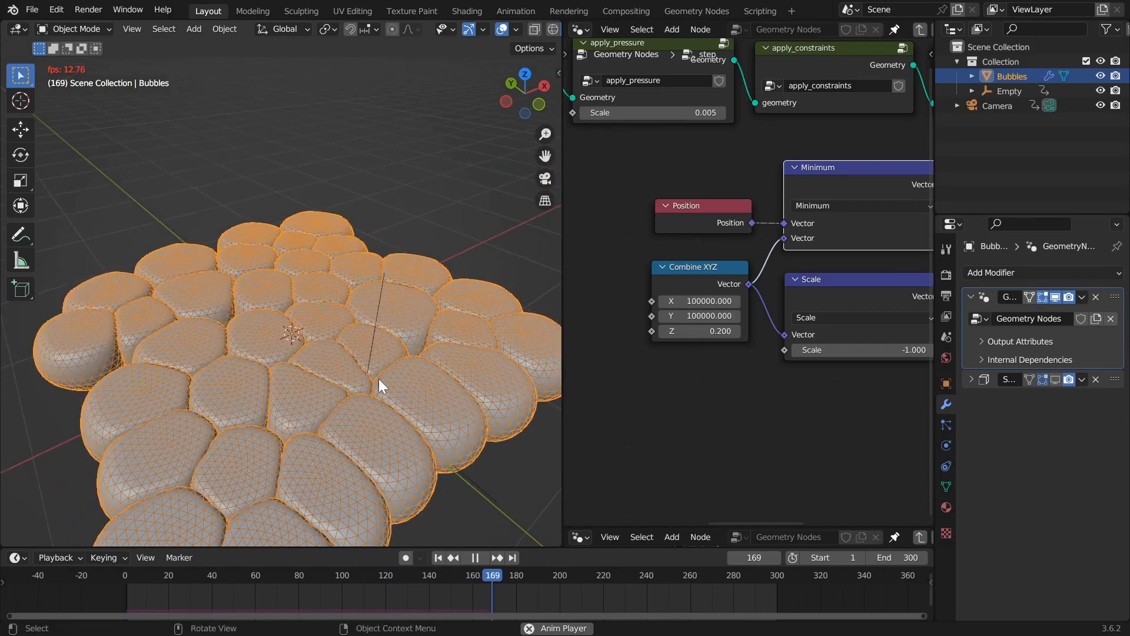
pyautogui.click(738, 330)
pyautogui.moveTo(443, 383); pyautogui.dragTo(440, 388, button='middle')
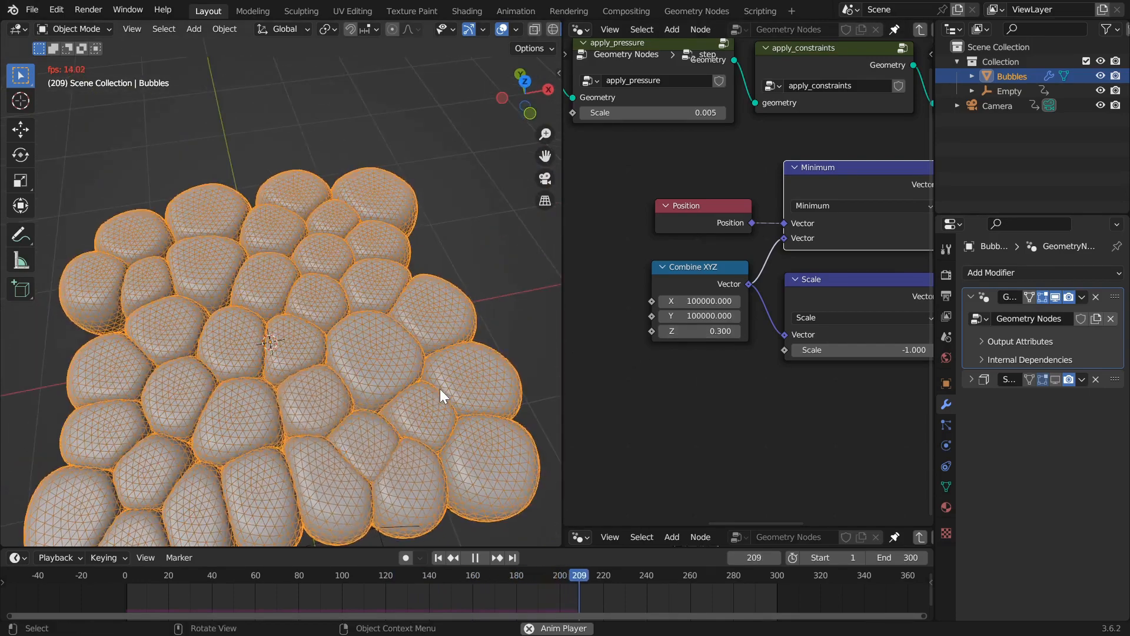
pyautogui.click(736, 331)
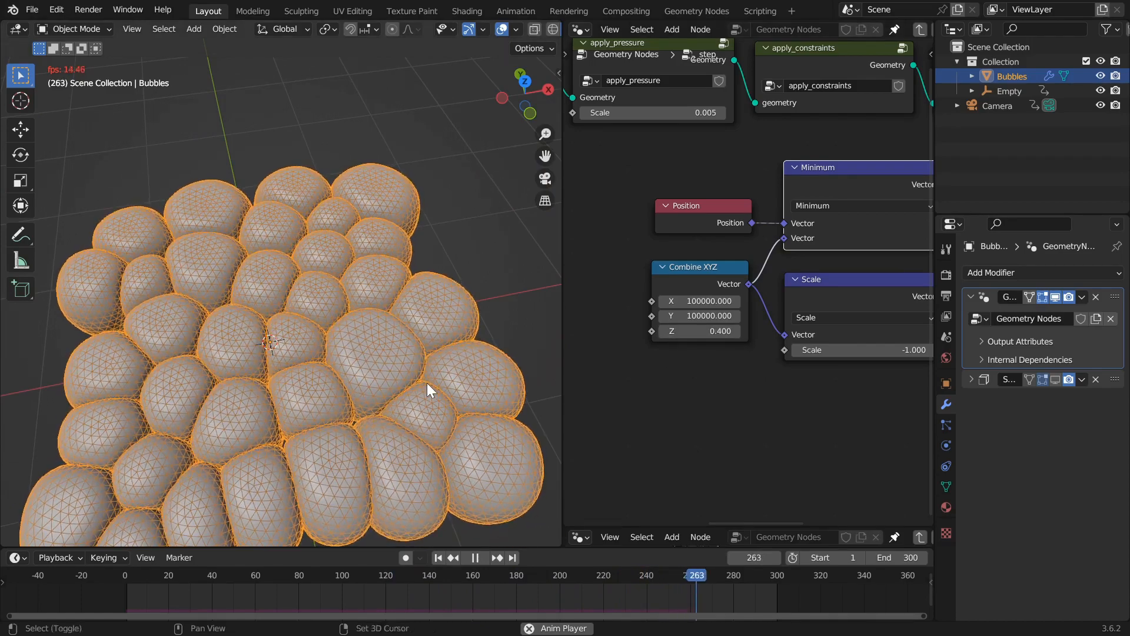
# - Restart the simulation at the first frame and pause it at frame 13
pyautogui.hotkey('shift', 'Left')
pyautogui.scroll(-4, 377, 345)
pyautogui.press('space')
# - Group the Position, Combine XYZ, Minimum, Scale, Maximum and Set Position nodes into one node group, and return to the step group
pyautogui.scroll(-4, 765, 291)
pyautogui.moveTo(825, 305); pyautogui.dragTo(655, 341, button='middle')
pyautogui.scroll(-2, 671, 332)
pyautogui.scroll(-1, 686, 324)
pyautogui.moveTo(722, 320); pyautogui.dragTo(772, 285, button='middle')
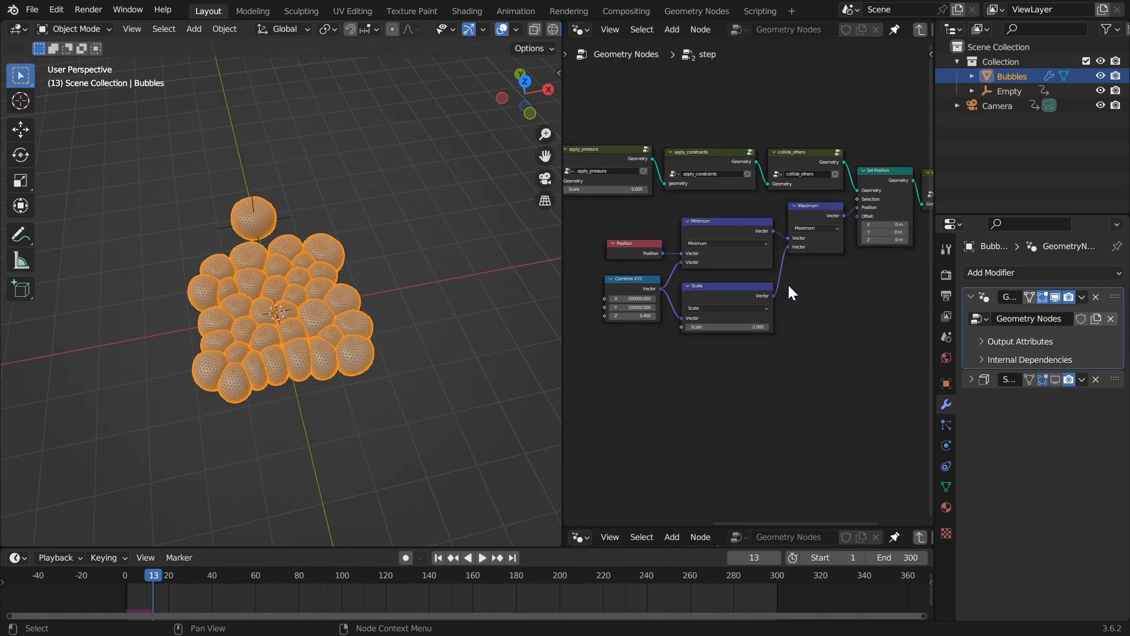
pyautogui.press('c')
pyautogui.moveTo(864, 242); pyautogui.dragTo(765, 241)
pyautogui.moveTo(676, 315); pyautogui.dragTo(743, 301)
pyautogui.press('Escape')
pyautogui.moveTo(799, 294); pyautogui.dragTo(745, 345, button='middle')
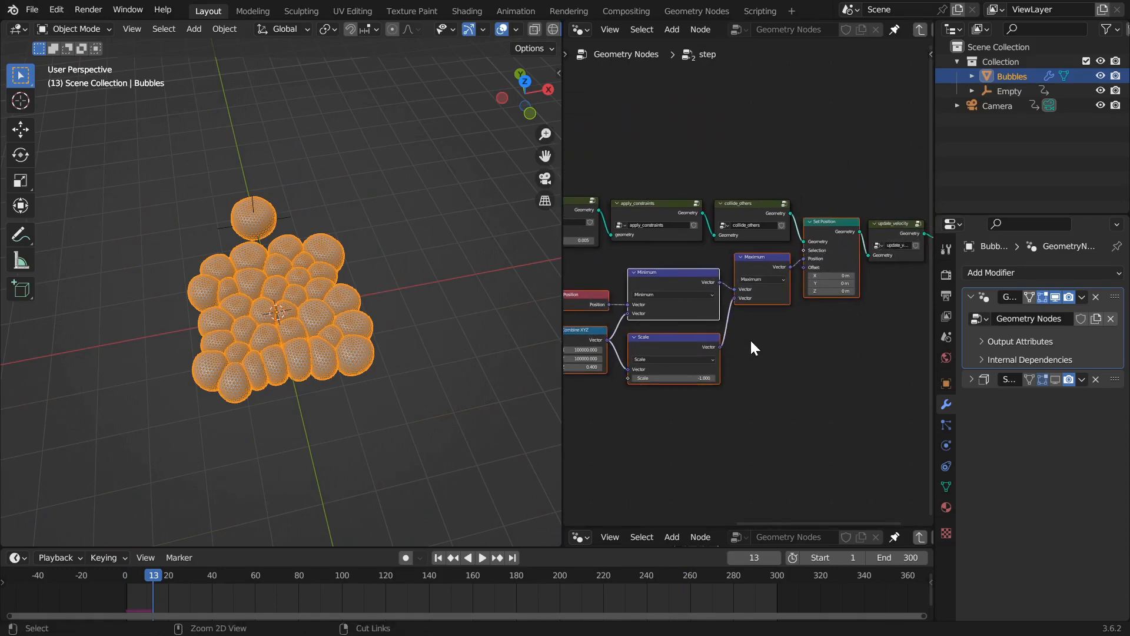
pyautogui.hotkey('ctrl', 'g')
pyautogui.scroll(3, 751, 341)
pyautogui.press('Tab')
# - Place the new group node after collide_others, rename it constrain_to_planes, and save the file
pyautogui.scroll(5, 734, 316)
pyautogui.moveTo(656, 279); pyautogui.dragTo(760, 213)
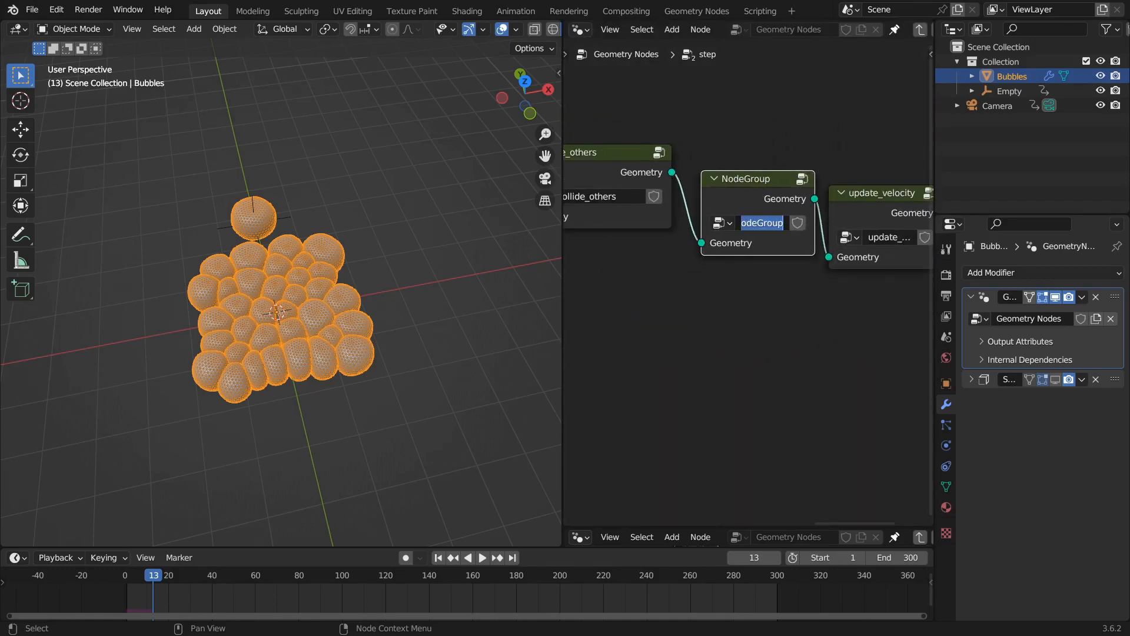
pyautogui.write('constrain_to_planes')
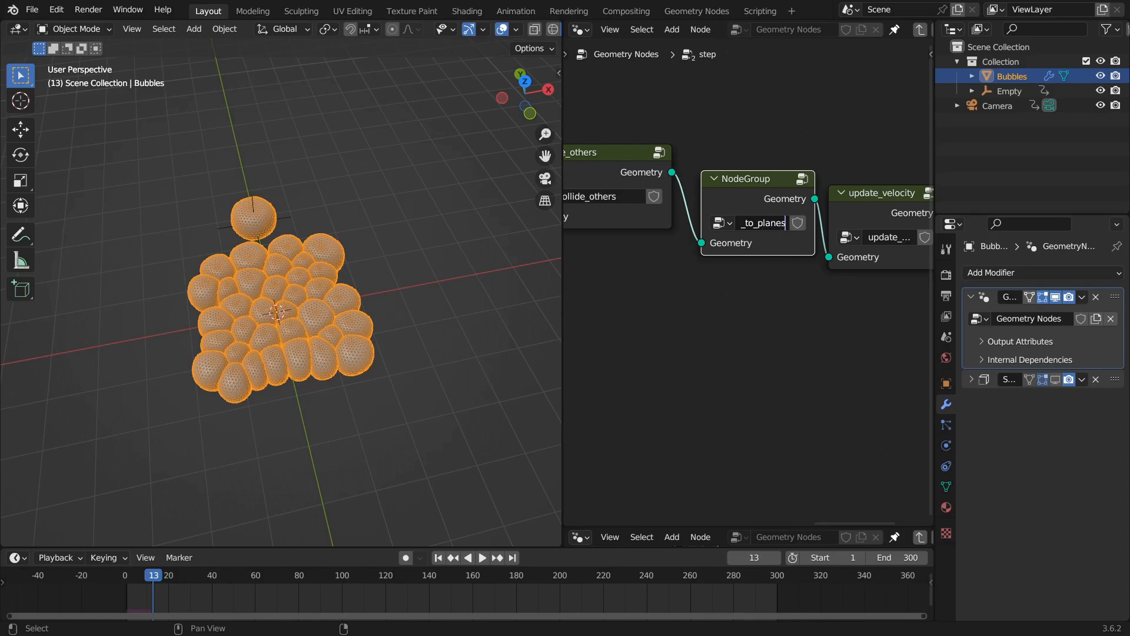
pyautogui.press('Return')
pyautogui.hotkey('ctrl', 's')
# - Space out update_velocity and Group Output, widen constrain_to_planes to fit its full name, and maximize the node editor
pyautogui.scroll(-3, 772, 239)
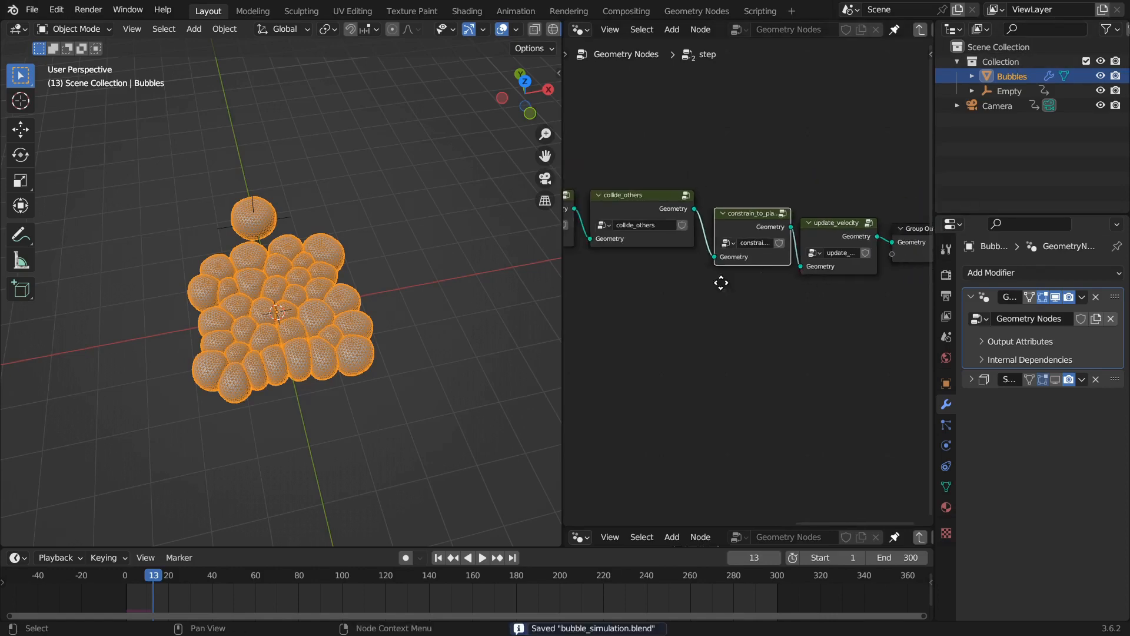
pyautogui.moveTo(800, 255); pyautogui.dragTo(850, 247)
pyautogui.moveTo(748, 236); pyautogui.dragTo(788, 222)
pyautogui.moveTo(686, 257); pyautogui.dragTo(715, 246)
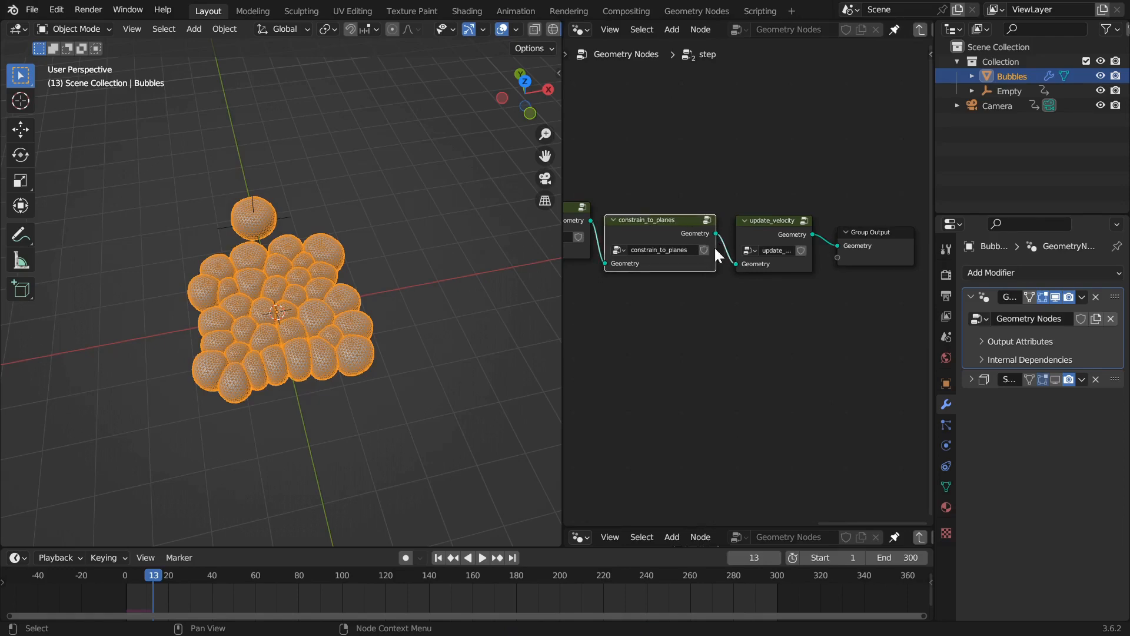
pyautogui.hotkey('ctrl', 'space')
pyautogui.scroll(2, 579, 274)
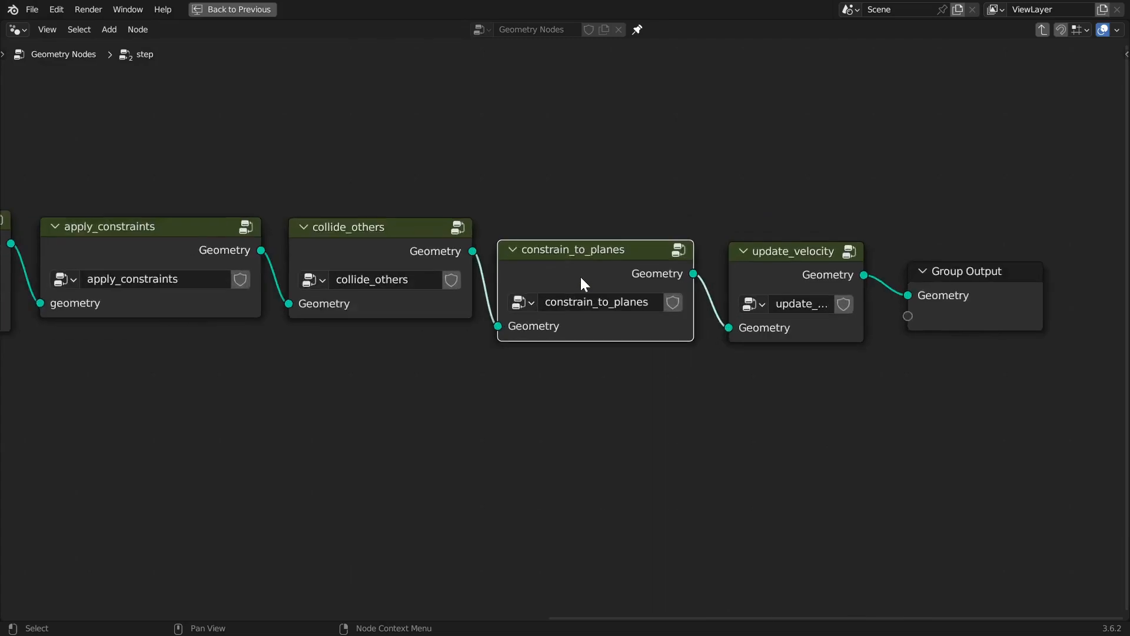
# - Open the constrain_to_planes group and move its Group Input node up, clear of the Position node
pyautogui.press('Tab')
pyautogui.scroll(-5, 553, 283)
pyautogui.moveTo(559, 227); pyautogui.dragTo(613, 163, button='middle')
pyautogui.click(577, 175)
pyautogui.moveTo(354, 268); pyautogui.dragTo(366, 213)
pyautogui.click(441, 252)
pyautogui.click(455, 301)
pyautogui.scroll(2, 455, 301)
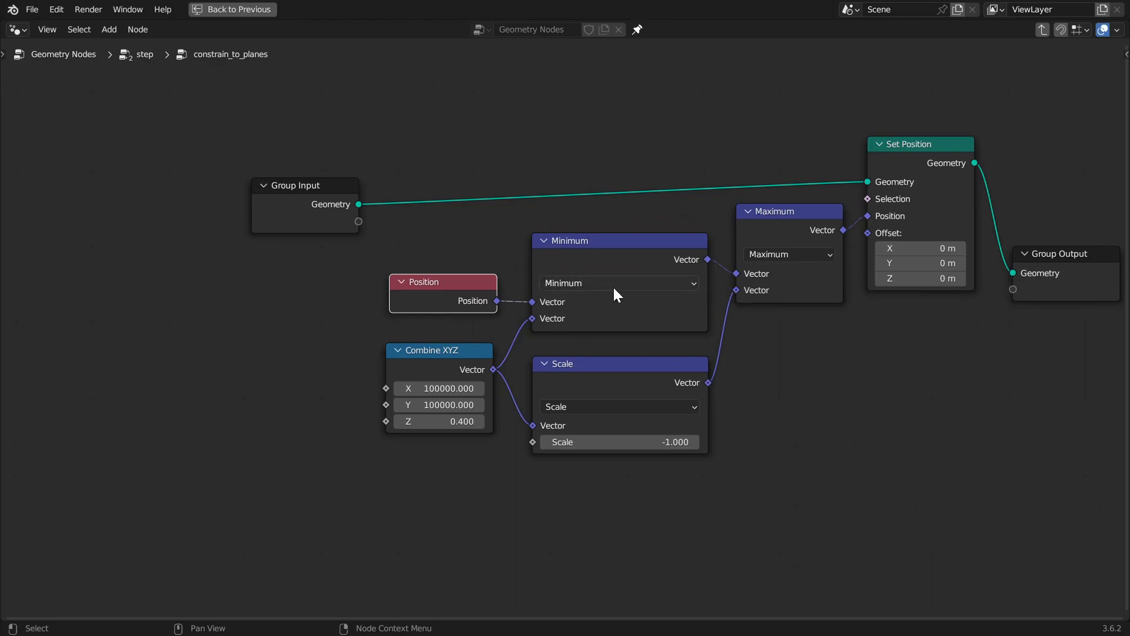
# - Examine how the Position, Combine XYZ, Minimum, Scale and Maximum nodes limit the height inside constrain_to_planes
pyautogui.click(616, 255)
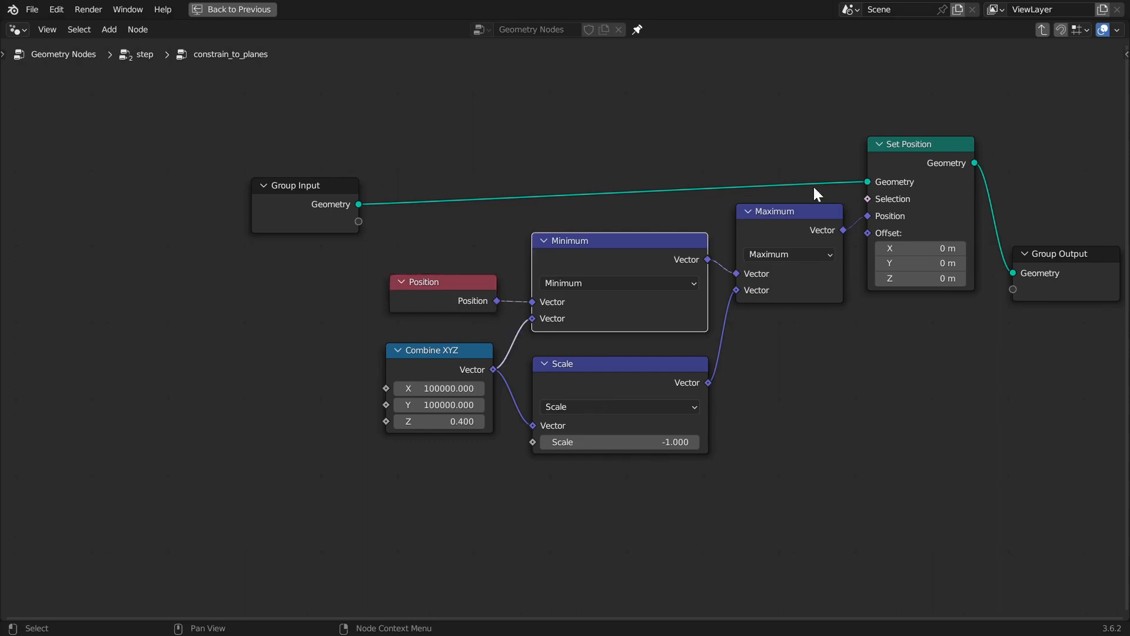
pyautogui.click(795, 221)
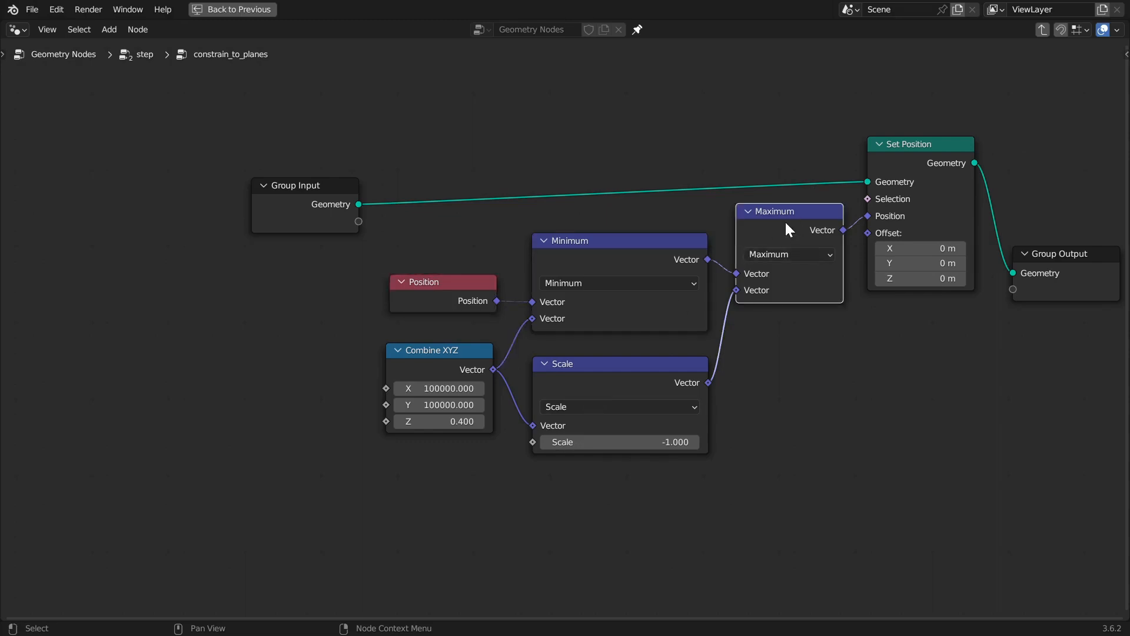
pyautogui.moveTo(582, 247); pyautogui.dragTo(639, 204, button='middle')
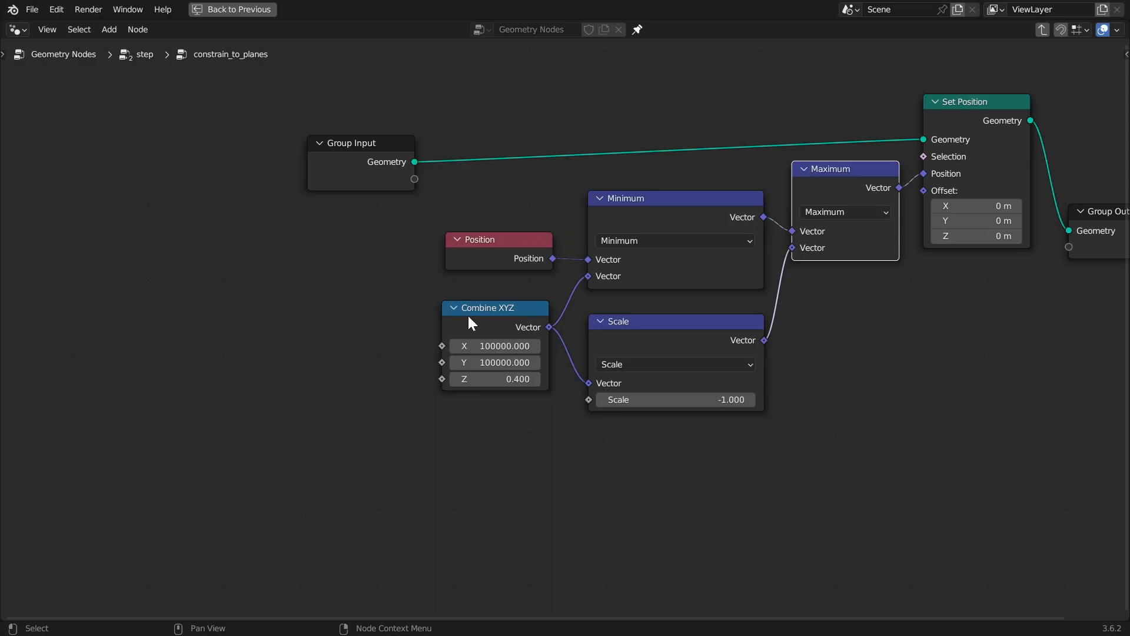
pyautogui.scroll(1, 469, 316)
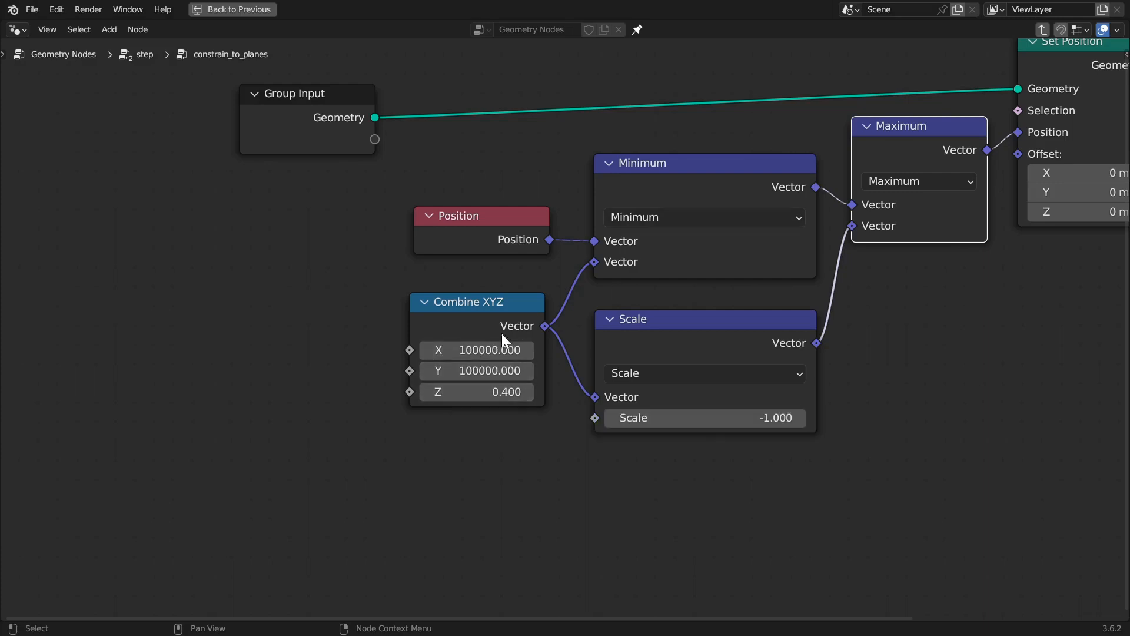
pyautogui.click(701, 163)
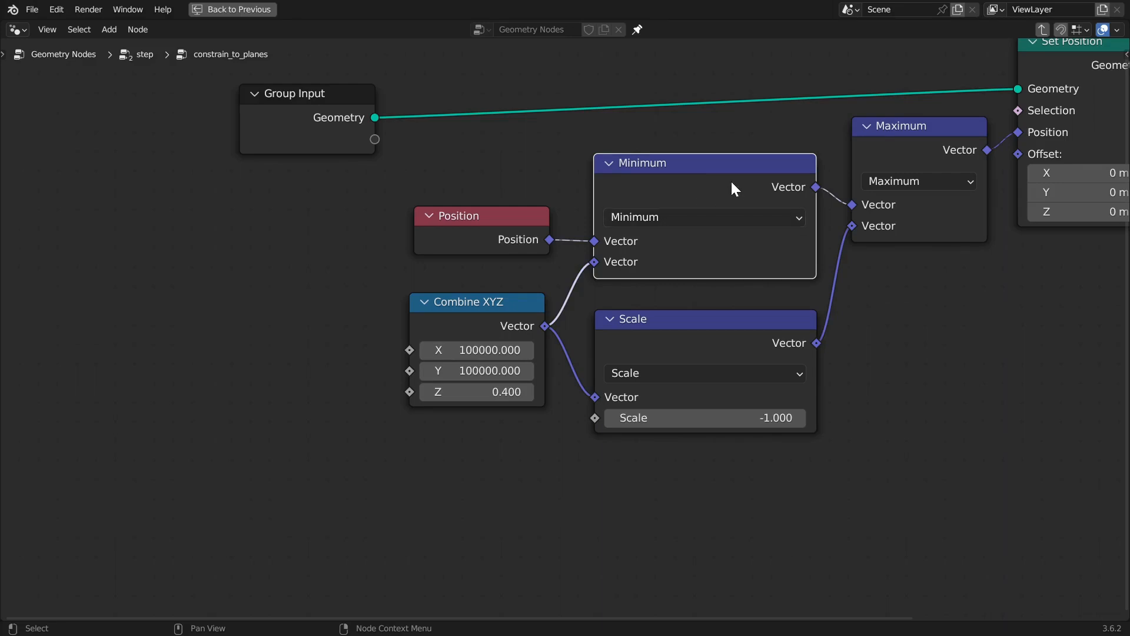
pyautogui.click(510, 211)
pyautogui.click(484, 312)
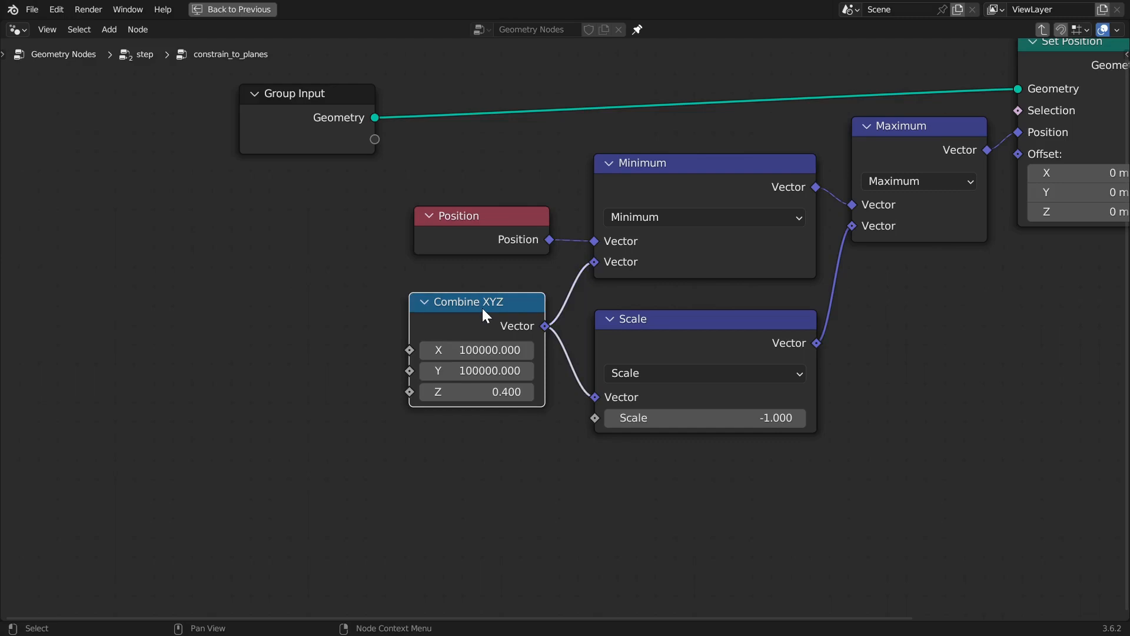
pyautogui.click(489, 234)
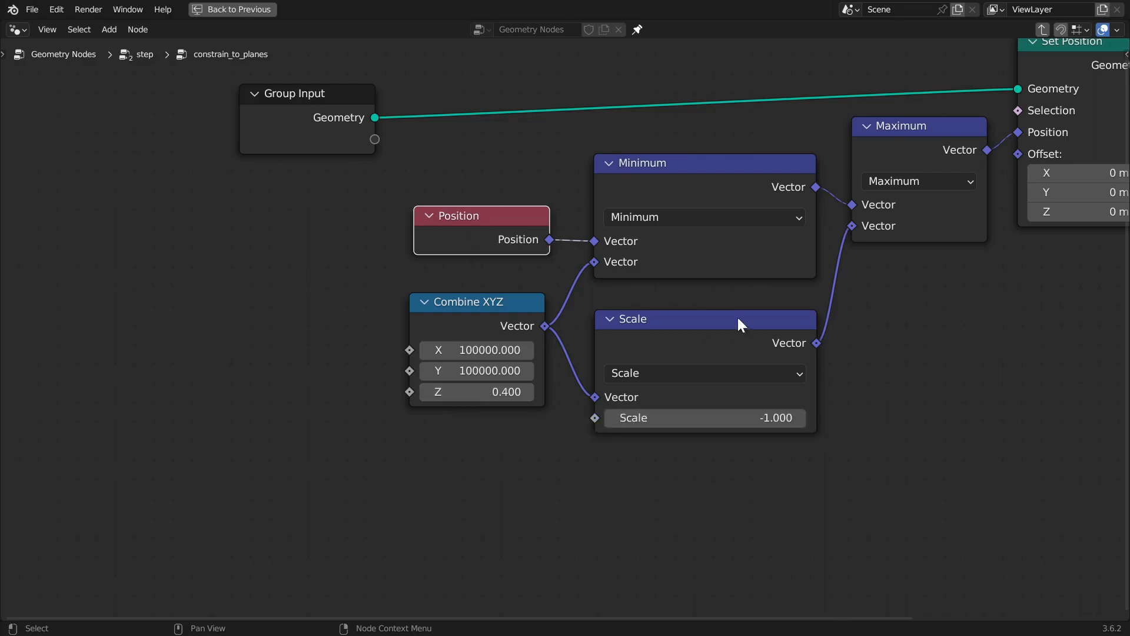
pyautogui.moveTo(921, 309); pyautogui.dragTo(785, 349, button='middle')
pyautogui.click(752, 190)
pyautogui.moveTo(789, 338); pyautogui.dragTo(838, 310, button='middle')
pyautogui.click(578, 320)
pyautogui.click(414, 317)
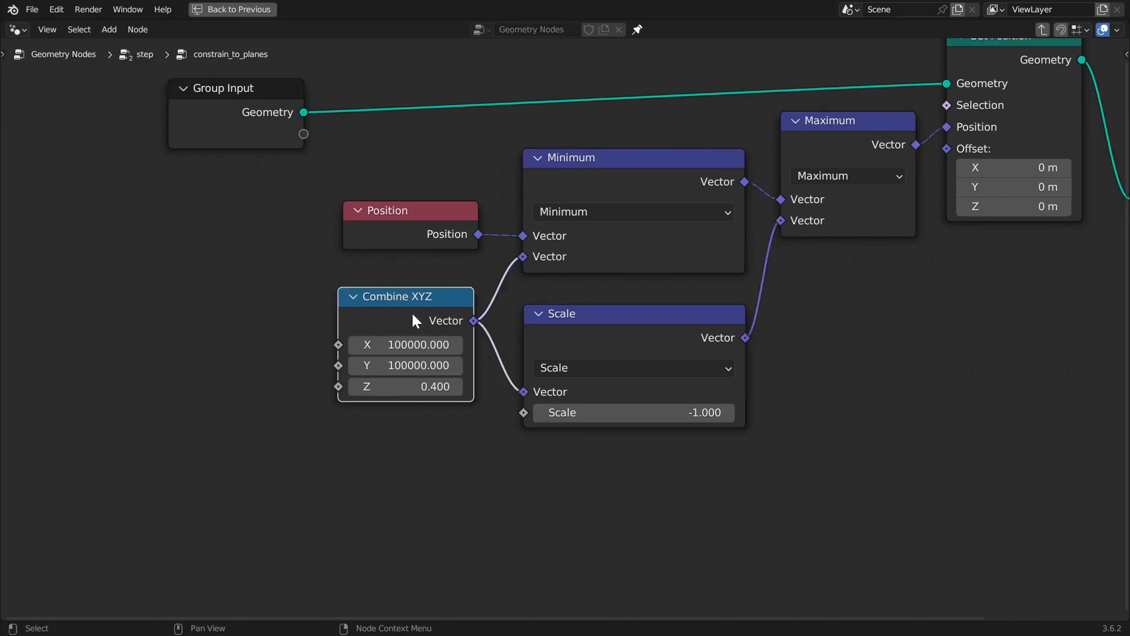
pyautogui.click(596, 335)
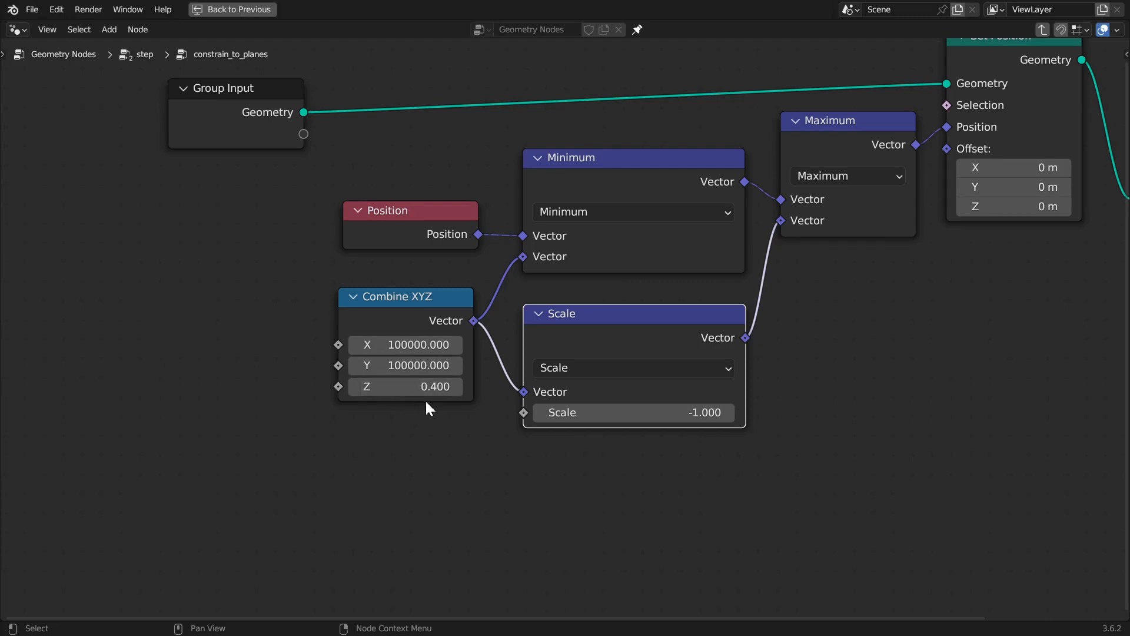
# - Nudge the Maximum node slightly down, return to the step group and save the file
pyautogui.moveTo(827, 139); pyautogui.dragTo(837, 150)
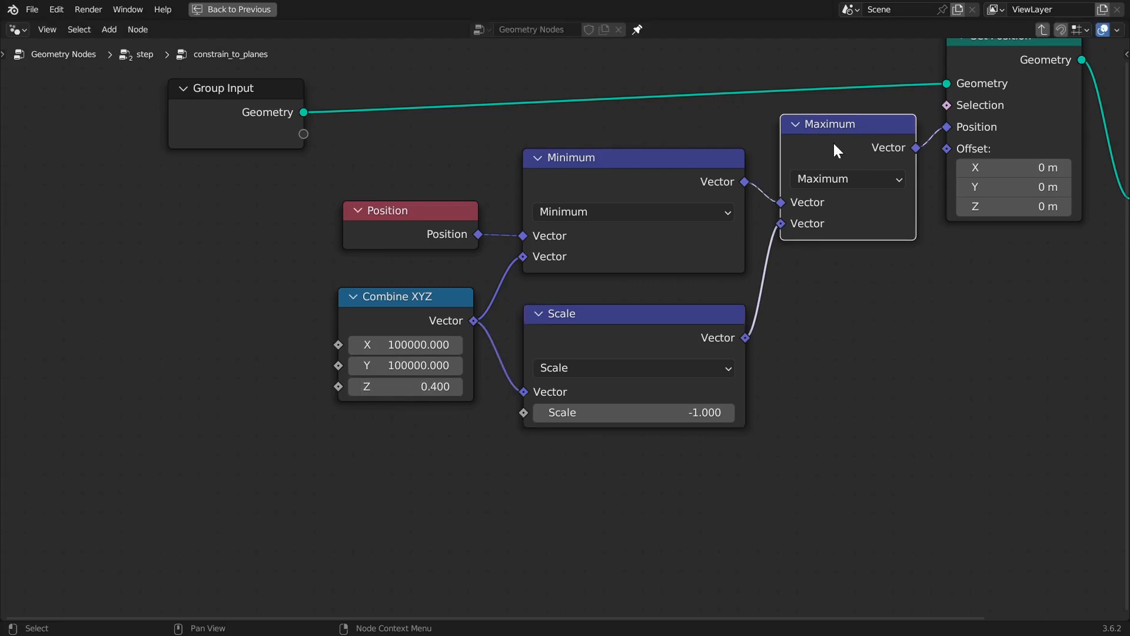
pyautogui.click(399, 215)
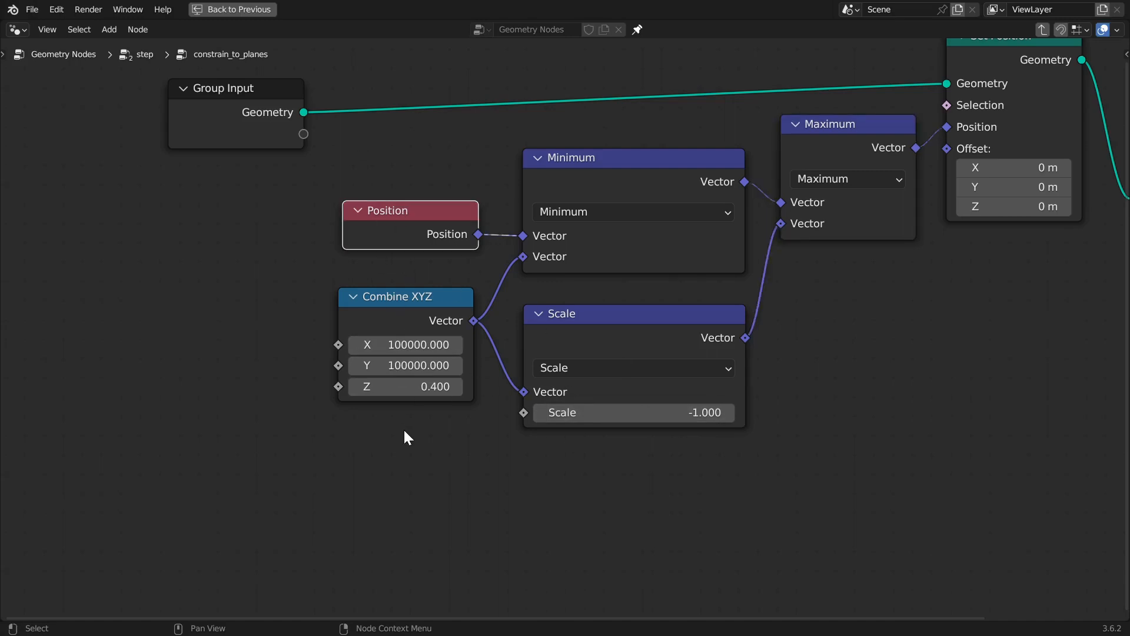
pyautogui.click(397, 318)
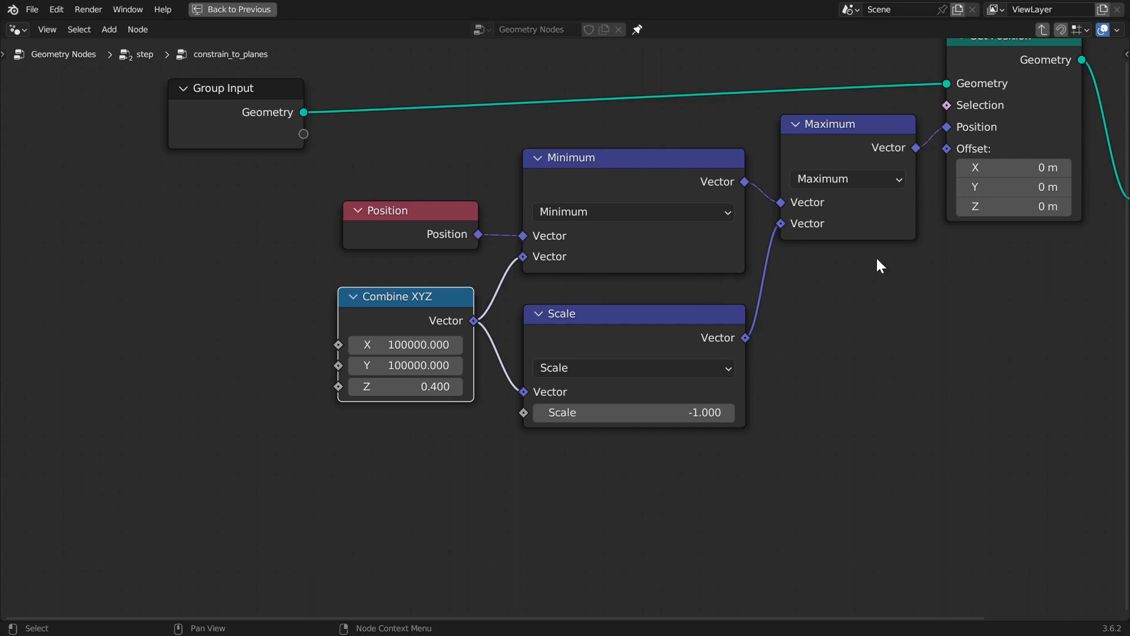
pyautogui.moveTo(879, 264); pyautogui.dragTo(735, 331, button='middle')
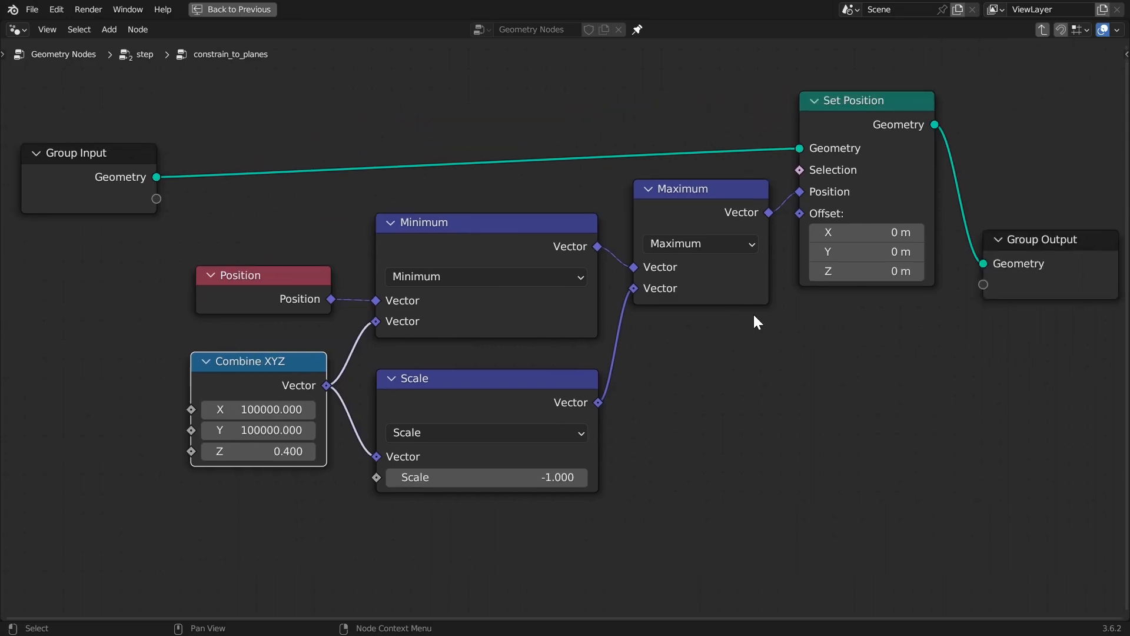
pyautogui.press('Tab')
pyautogui.hotkey('ctrl', 's')
# - Examine the Position, last_position, Scale and velocity storage nodes inside the update_velocity group, and return to the step group
pyautogui.click(799, 265)
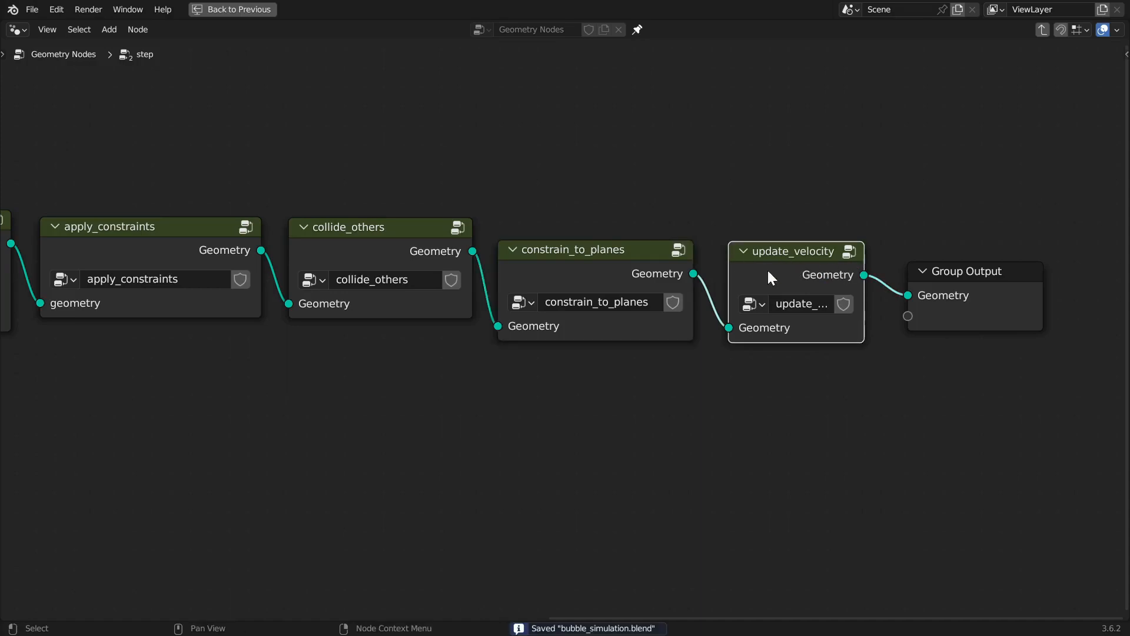
pyautogui.press('Tab')
pyautogui.scroll(-2, 632, 310)
pyautogui.scroll(2, 316, 285)
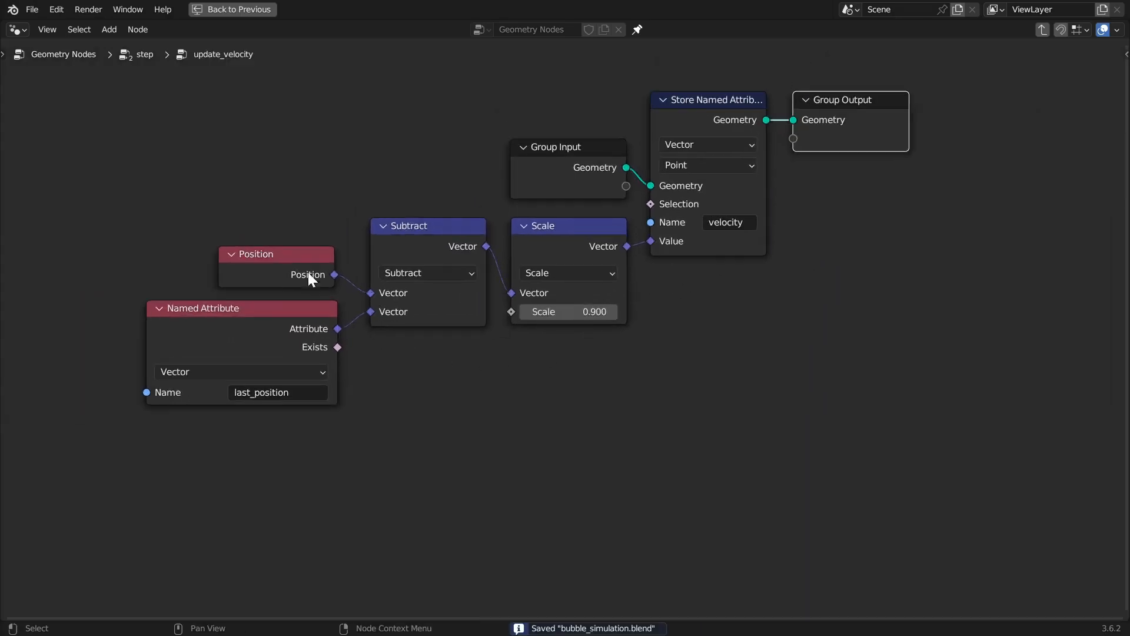
pyautogui.click(264, 254)
pyautogui.click(247, 326)
pyautogui.click(563, 234)
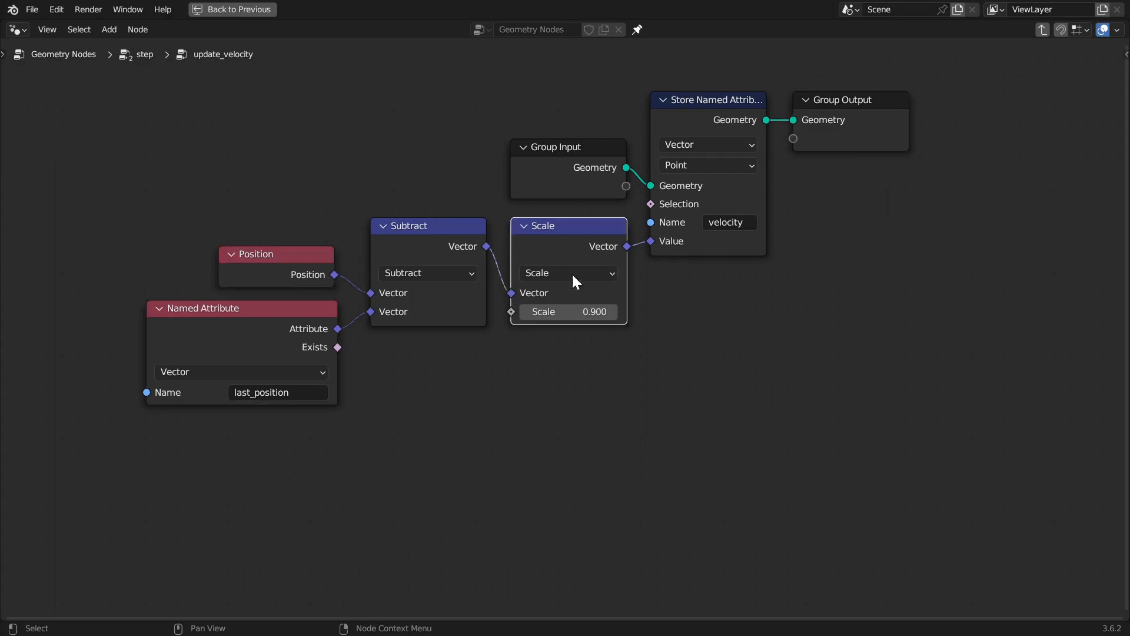
pyautogui.press('Tab')
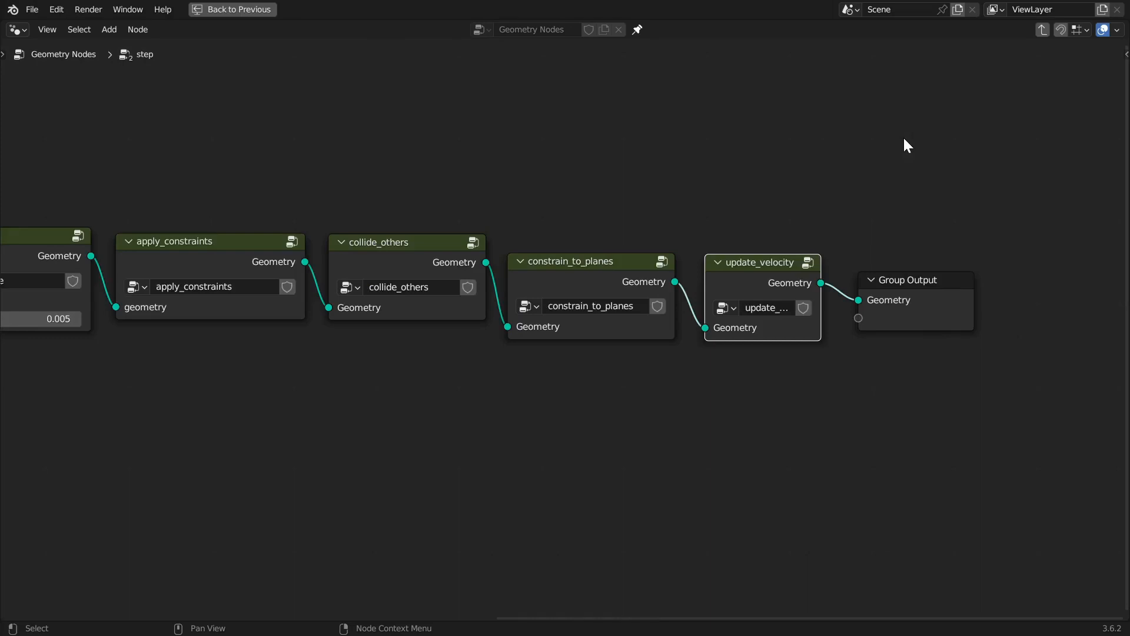
pyautogui.press('Tab')
pyautogui.click(695, 117)
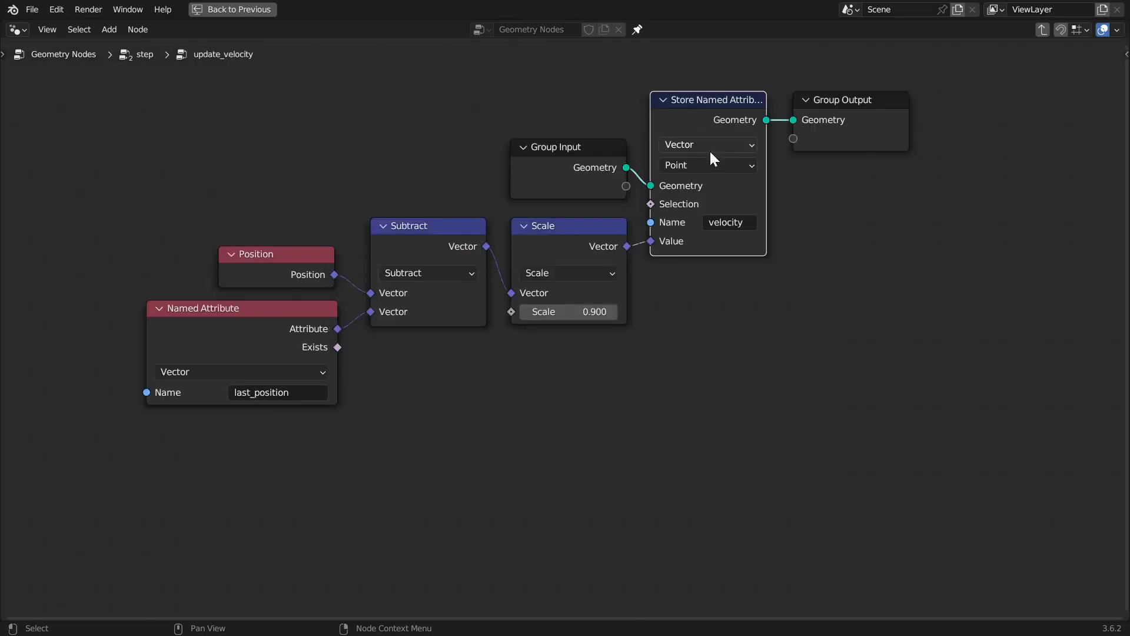
pyautogui.press('Tab')
# - Line up the step group's nodes in an even row, return to the main node tree and save the file
pyautogui.scroll(-5, 563, 255)
pyautogui.hotkey('ctrl', 's')
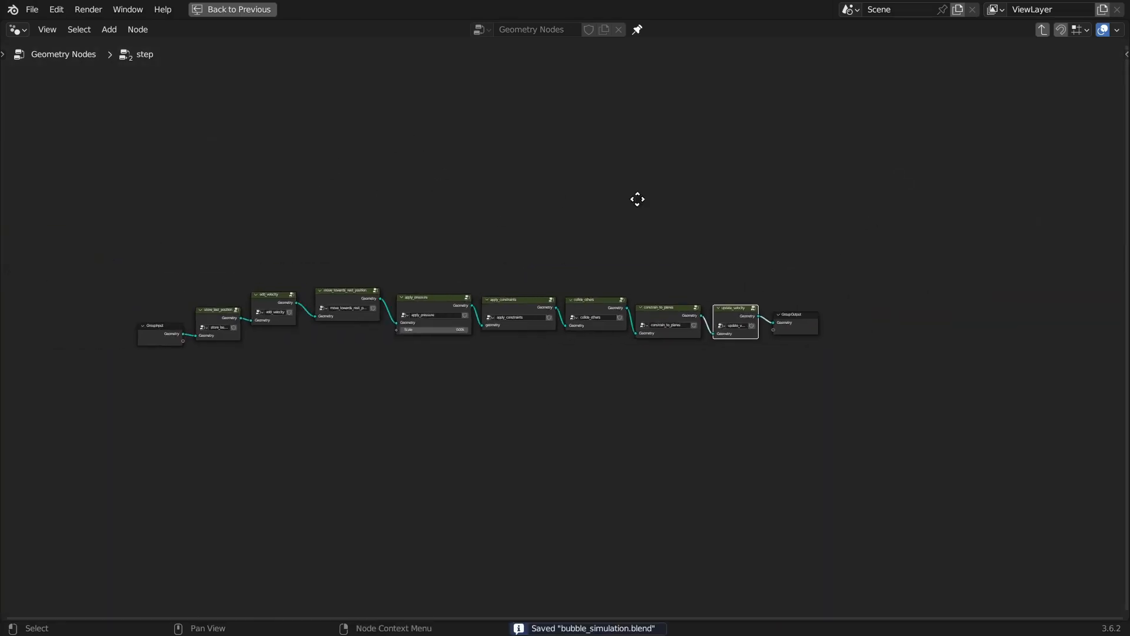
pyautogui.scroll(2, 577, 330)
pyautogui.moveTo(577, 293); pyautogui.dragTo(589, 308)
pyautogui.moveTo(490, 293); pyautogui.dragTo(513, 305)
pyautogui.moveTo(375, 319); pyautogui.dragTo(396, 305)
pyautogui.moveTo(292, 339); pyautogui.dragTo(303, 320)
pyautogui.moveTo(908, 345); pyautogui.dragTo(583, 314, button='middle')
pyautogui.moveTo(693, 293); pyautogui.dragTo(692, 285)
pyautogui.moveTo(822, 282); pyautogui.dragTo(825, 274)
pyautogui.moveTo(914, 283); pyautogui.dragTo(910, 274)
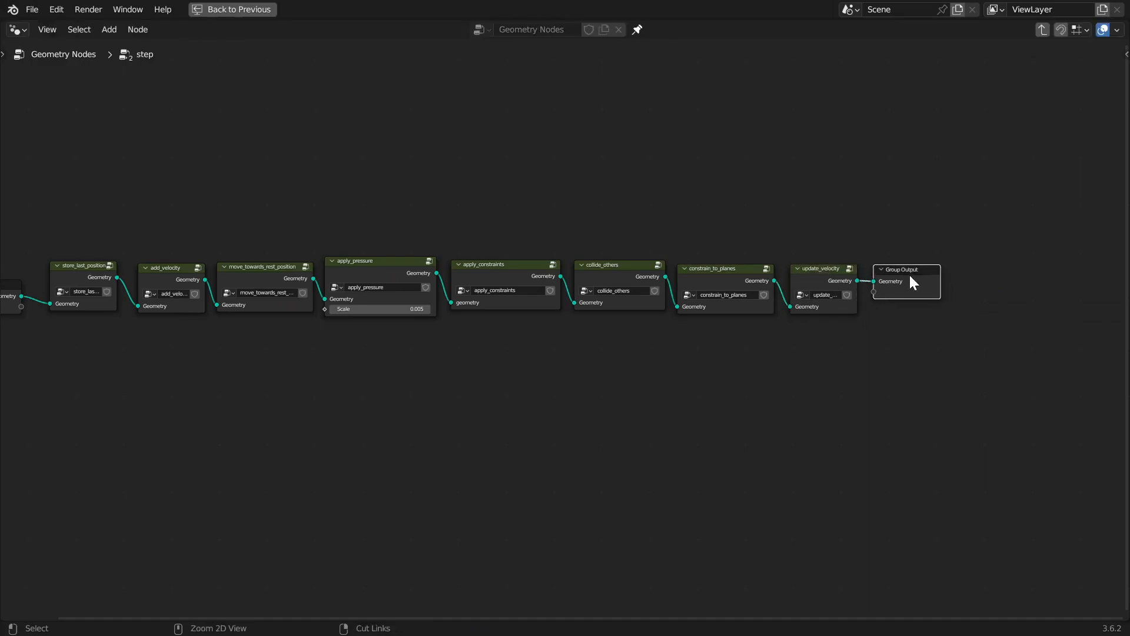
pyautogui.press('Tab')
pyautogui.hotkey('ctrl', 's')
# - Select the second step node before propagate_material and restore the node editor from its maximized state
pyautogui.scroll(3, 805, 364)
pyautogui.moveTo(804, 364); pyautogui.dragTo(578, 305, button='middle')
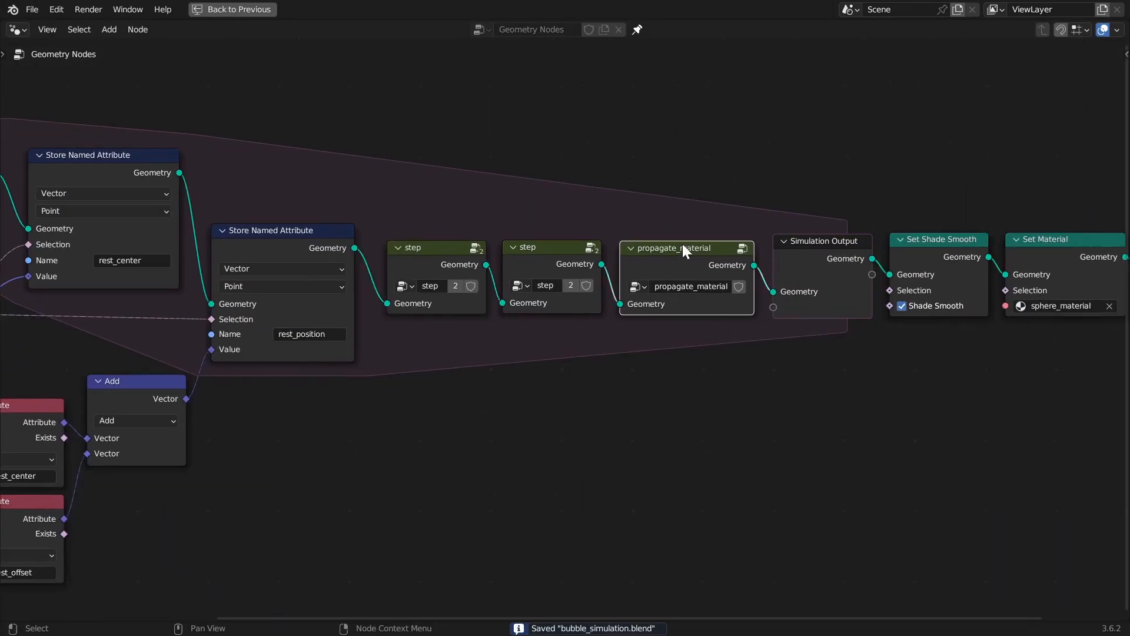
pyautogui.scroll(3, 687, 248)
pyautogui.moveTo(733, 313); pyautogui.dragTo(525, 359, button='middle')
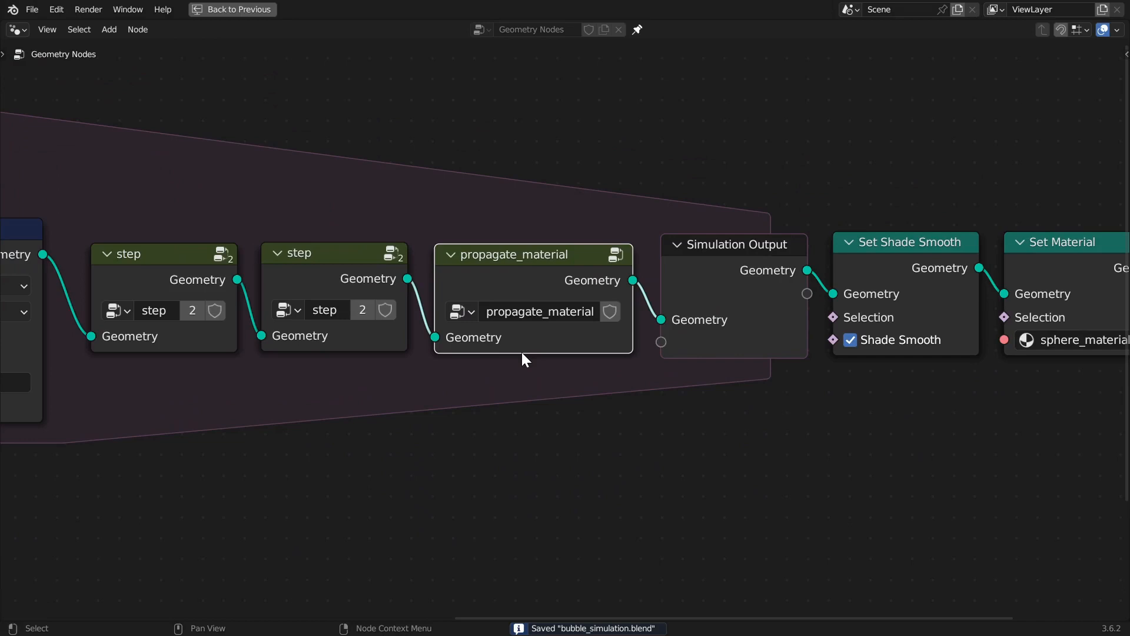
pyautogui.moveTo(281, 256); pyautogui.dragTo(550, 249, button='middle')
pyautogui.click(478, 227)
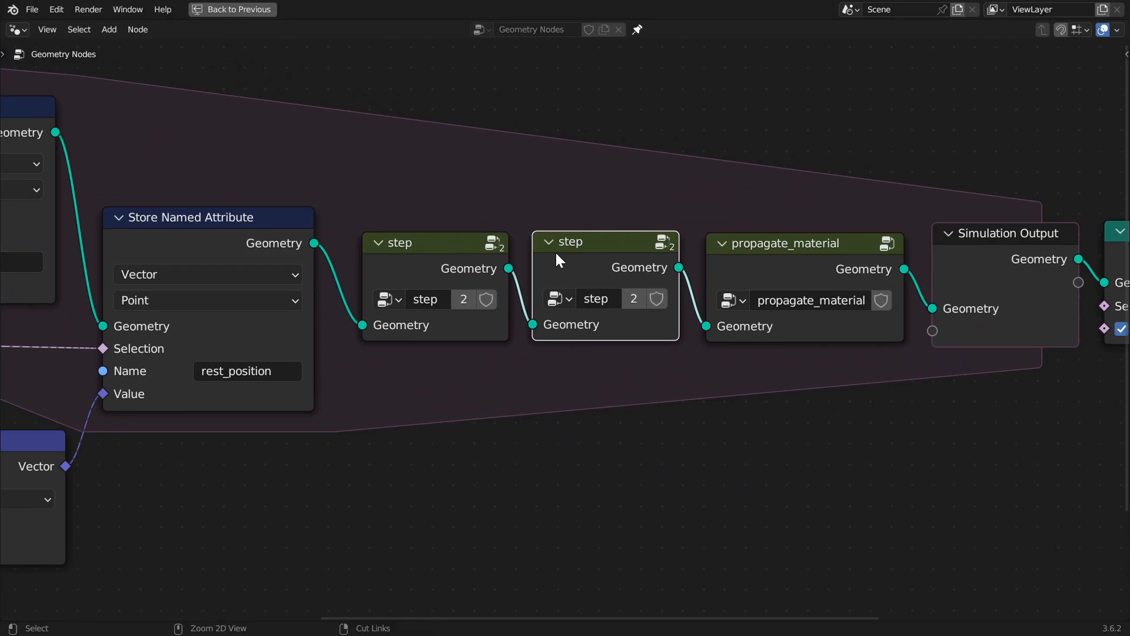
pyautogui.hotkey('ctrl', 'space')
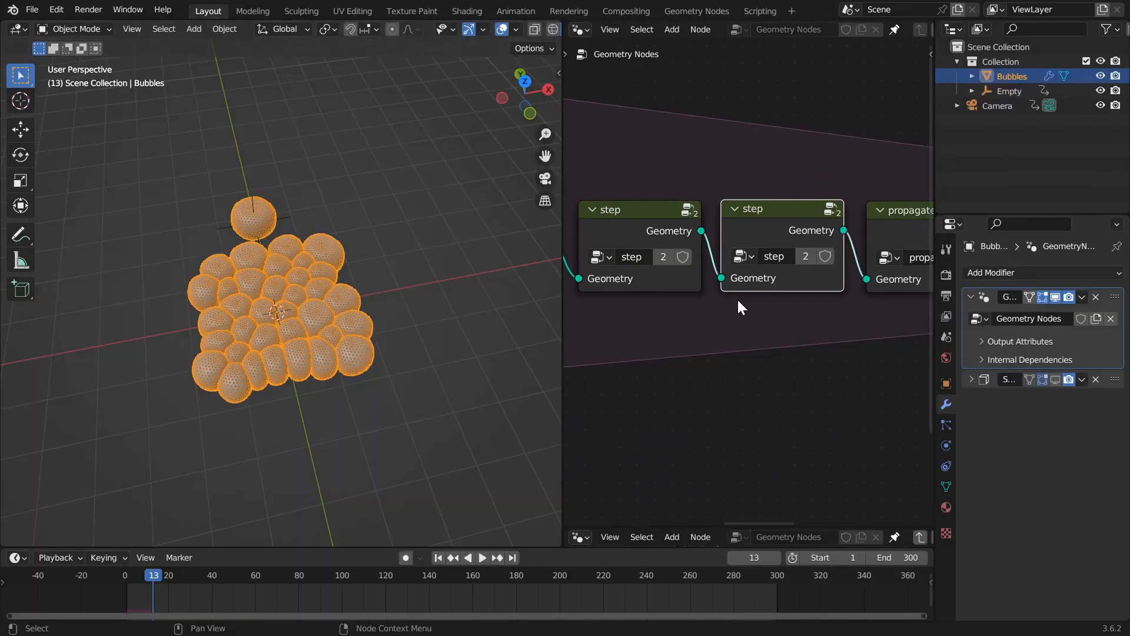
# - Delete the second step node while keeping the chain connected, and play the simulation from the first frame
pyautogui.hotkey('ctrl', 'x')
pyautogui.hotkey('shift', 'Left')
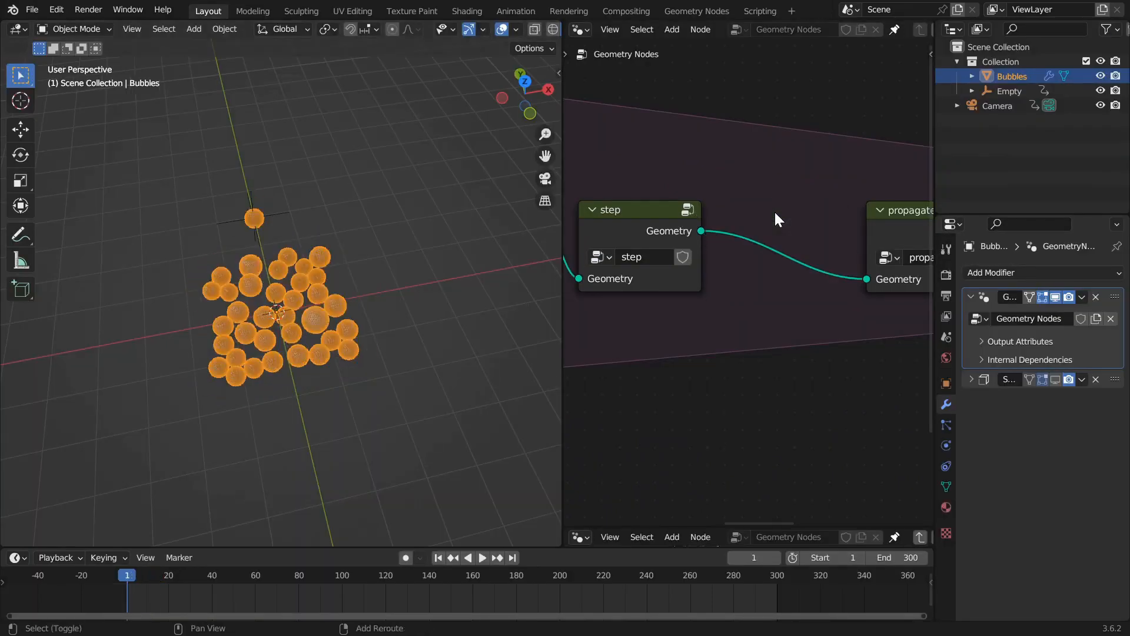
pyautogui.press('space')
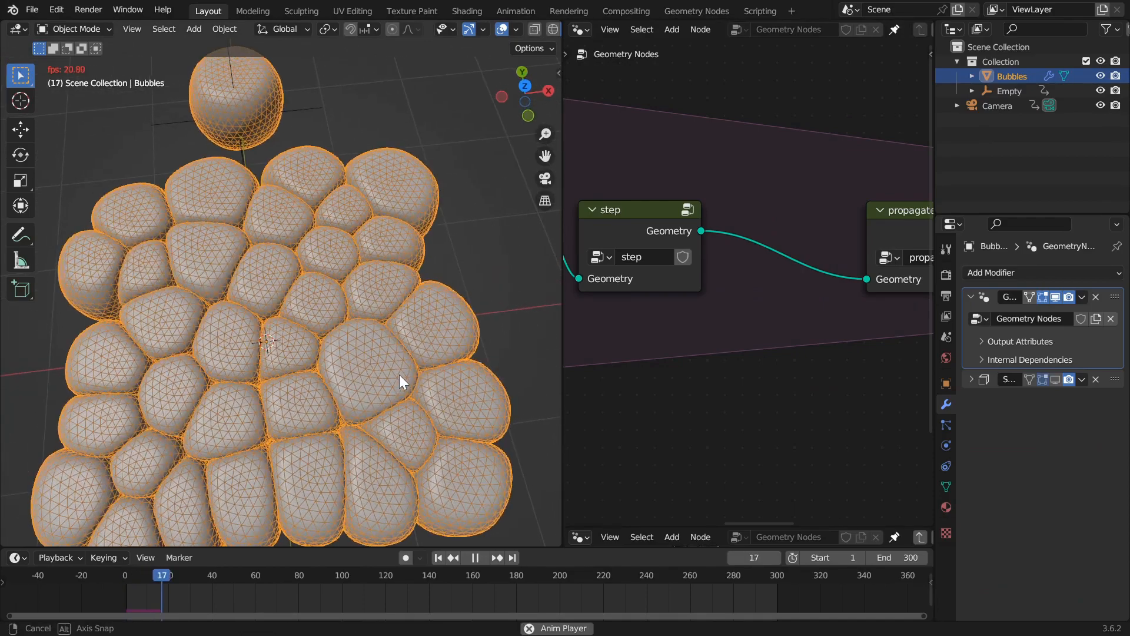
# - Watch the simulation from the top and through the camera, pause it at frame 291 and scrub back to frame 204
pyautogui.press('KP_7')
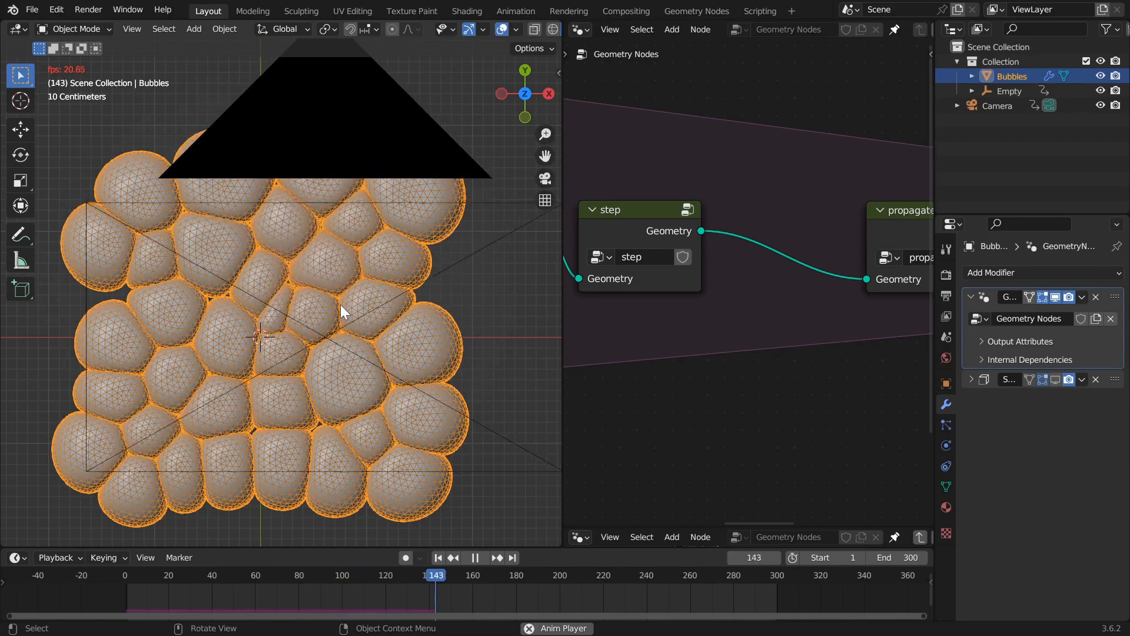
pyautogui.press('KP_0')
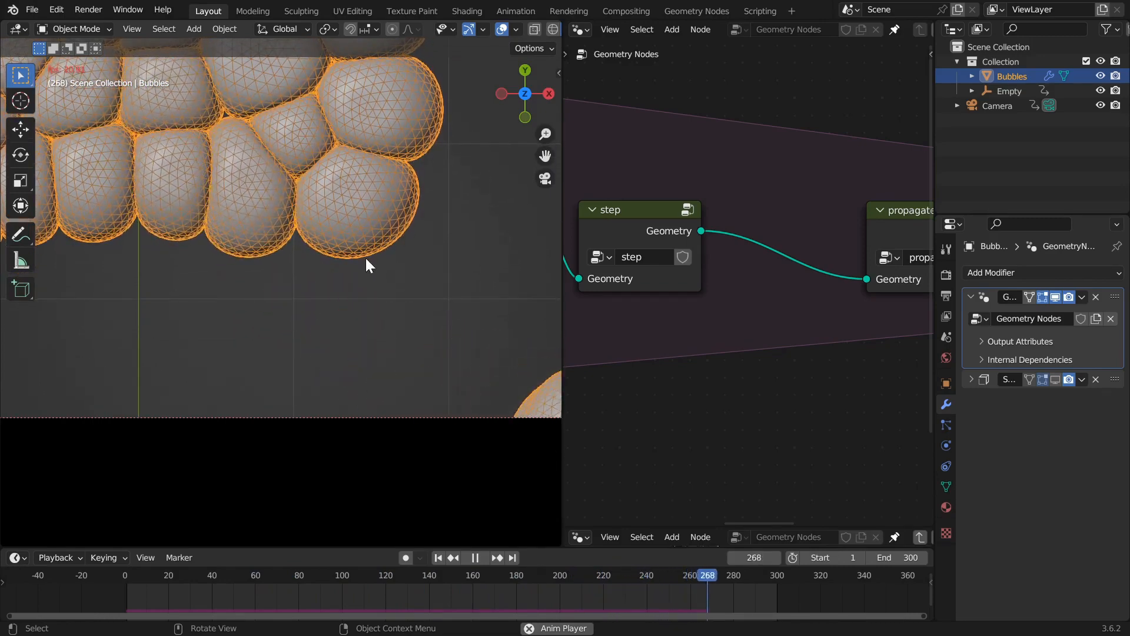
pyautogui.press('space')
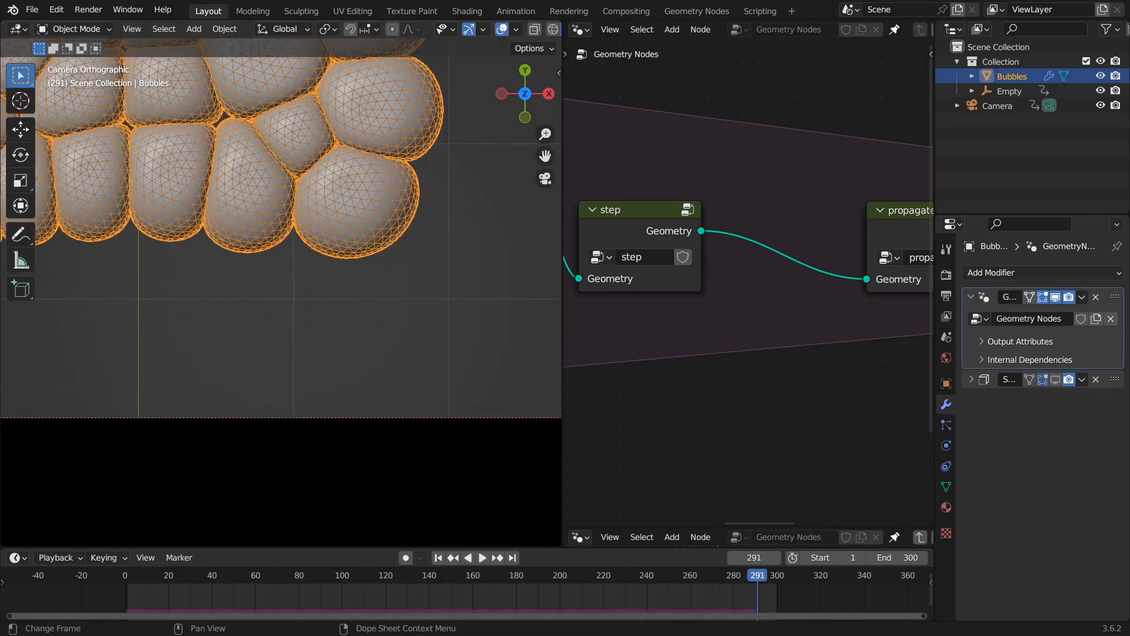
pyautogui.moveTo(757, 579); pyautogui.dragTo(568, 575)
# - Duplicate the remaining step node and insert the copy between it and propagate_material
pyautogui.click(622, 225)
pyautogui.hotkey('shift', 'd')
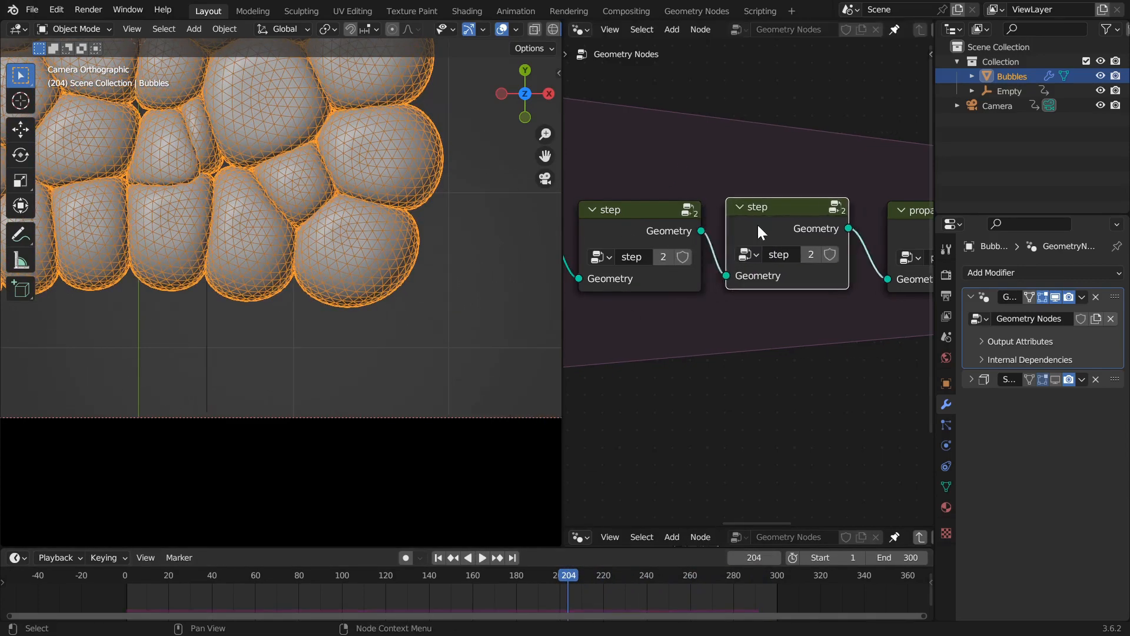
pyautogui.click(757, 224)
# - Replay the two-step simulation from the first frame in camera view and pause it at frame 78
pyautogui.hotkey('shift', 'Left')
pyautogui.press('space')
pyautogui.scroll(-3, 211, 309)
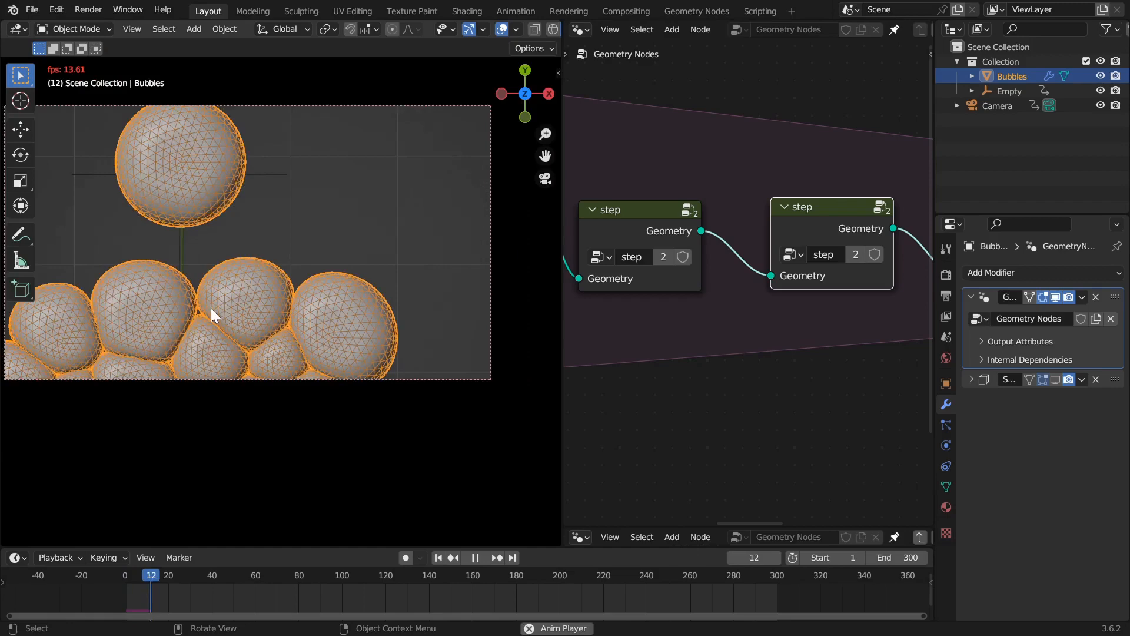
pyautogui.scroll(4, 211, 309)
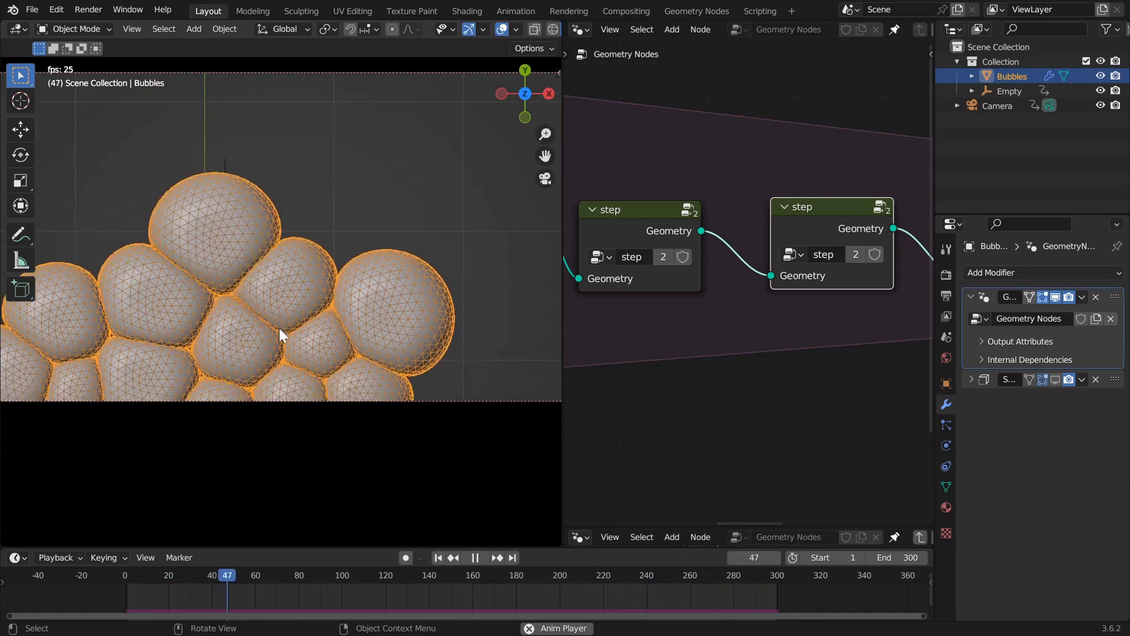
pyautogui.press('space')
# - Align the second step node and the propagate_material node with the first step node in the chain
pyautogui.scroll(-1, 666, 203)
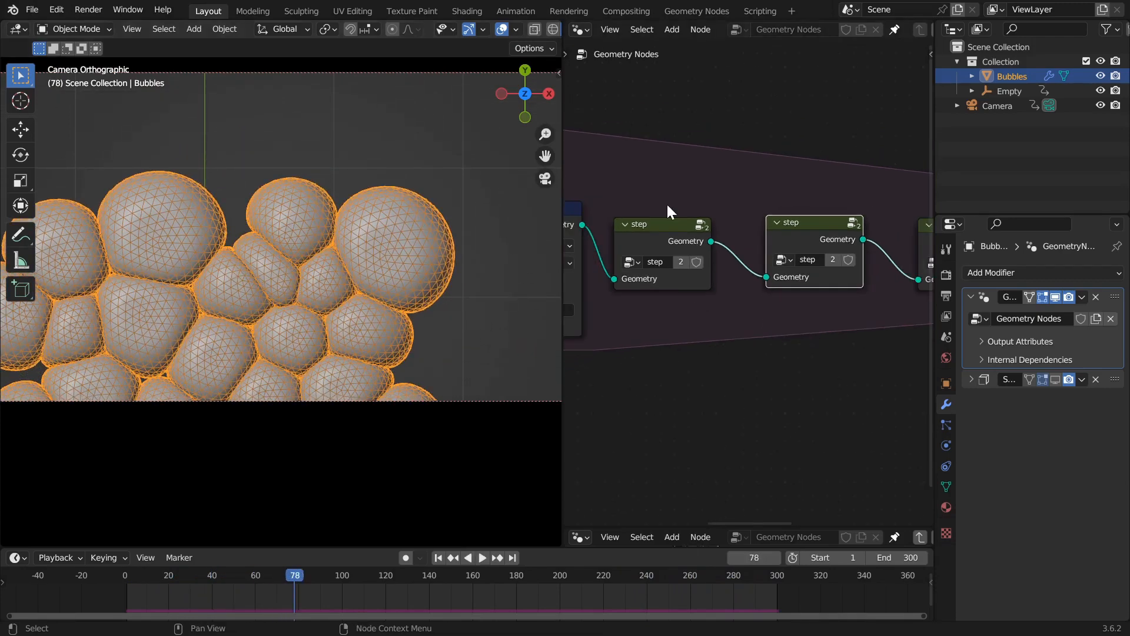
pyautogui.click(675, 232)
pyautogui.moveTo(789, 230); pyautogui.dragTo(777, 235)
pyautogui.moveTo(710, 238); pyautogui.dragTo(598, 227, button='middle')
pyautogui.moveTo(873, 235)
pyautogui.mouseDown()
pyautogui.moveTo(837, 231)
pyautogui.moveTo(863, 234)
pyautogui.mouseUp()
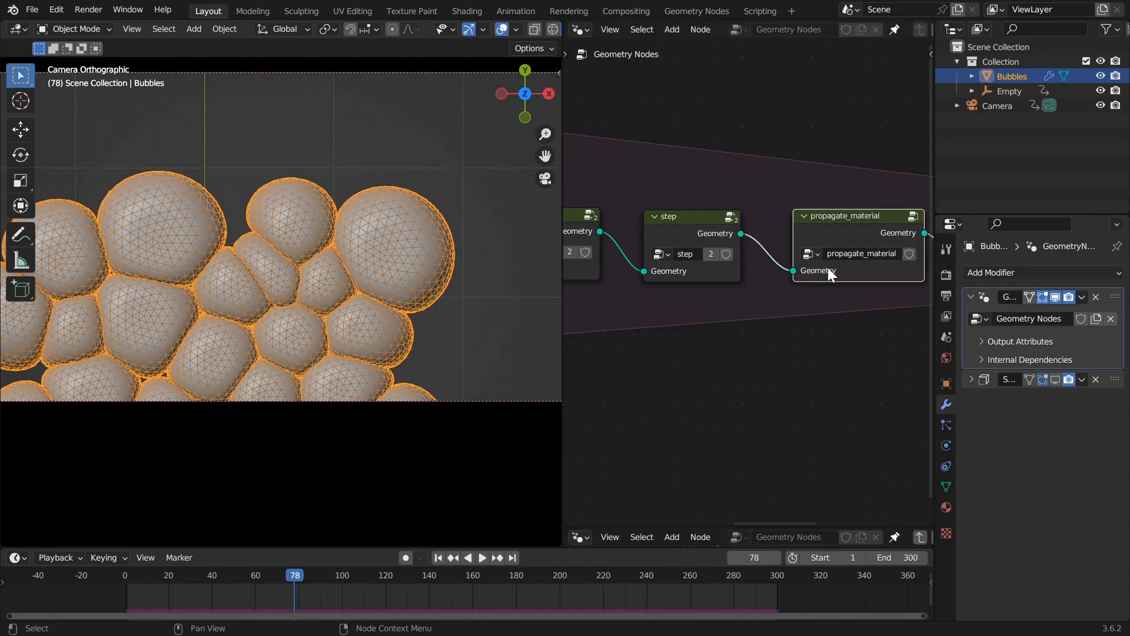
# - Open the propagate_material group in a maximized node editor and select its raycast_material node
pyautogui.moveTo(832, 275); pyautogui.dragTo(737, 270, button='middle')
pyautogui.press('Tab')
pyautogui.hotkey('ctrl', 'space')
pyautogui.scroll(-7, 735, 270)
pyautogui.moveTo(771, 315); pyautogui.dragTo(663, 338, button='middle')
pyautogui.hotkey('alt', 'a')
pyautogui.scroll(6, 765, 387)
pyautogui.click(604, 175)
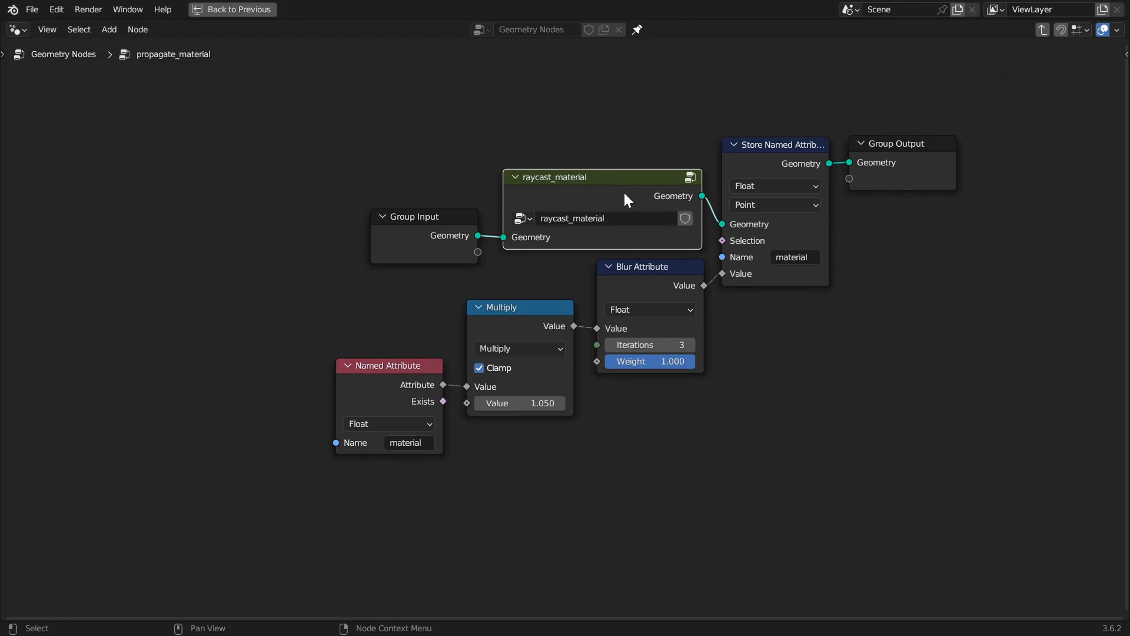
# - Open the raycast_material group and examine the Raycast inputs, the controlled attribute and the Store Named Attribute node
pyautogui.press('Tab')
pyautogui.scroll(-4, 624, 193)
pyautogui.moveTo(549, 219); pyautogui.dragTo(916, 93, button='middle')
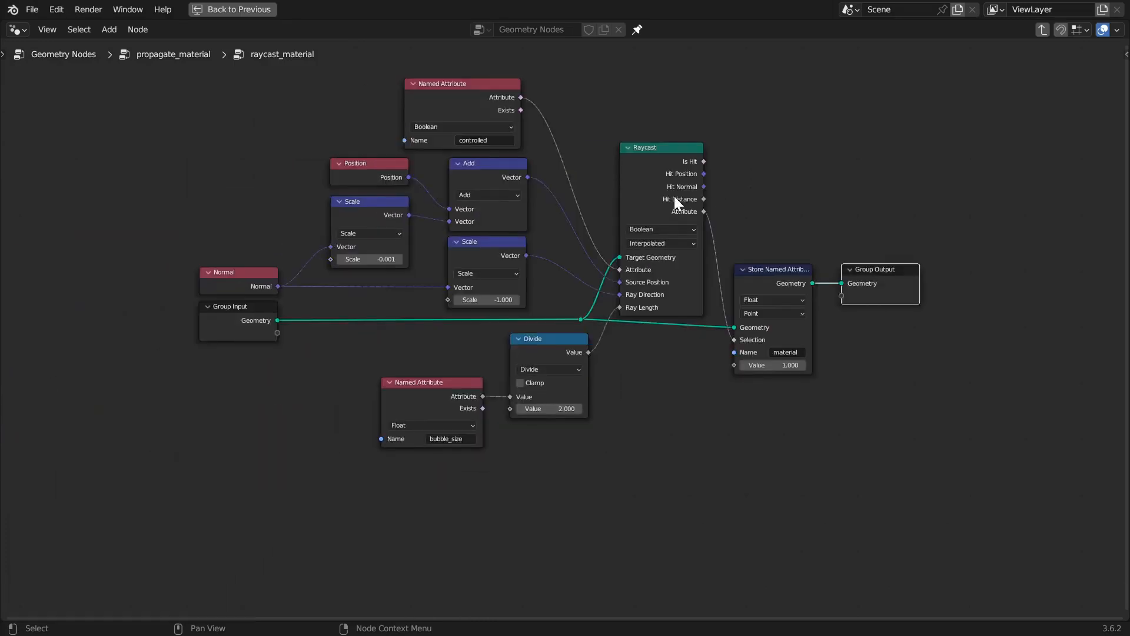
pyautogui.moveTo(789, 180); pyautogui.dragTo(788, 231, button='middle')
pyautogui.scroll(1, 786, 233)
pyautogui.click(631, 320)
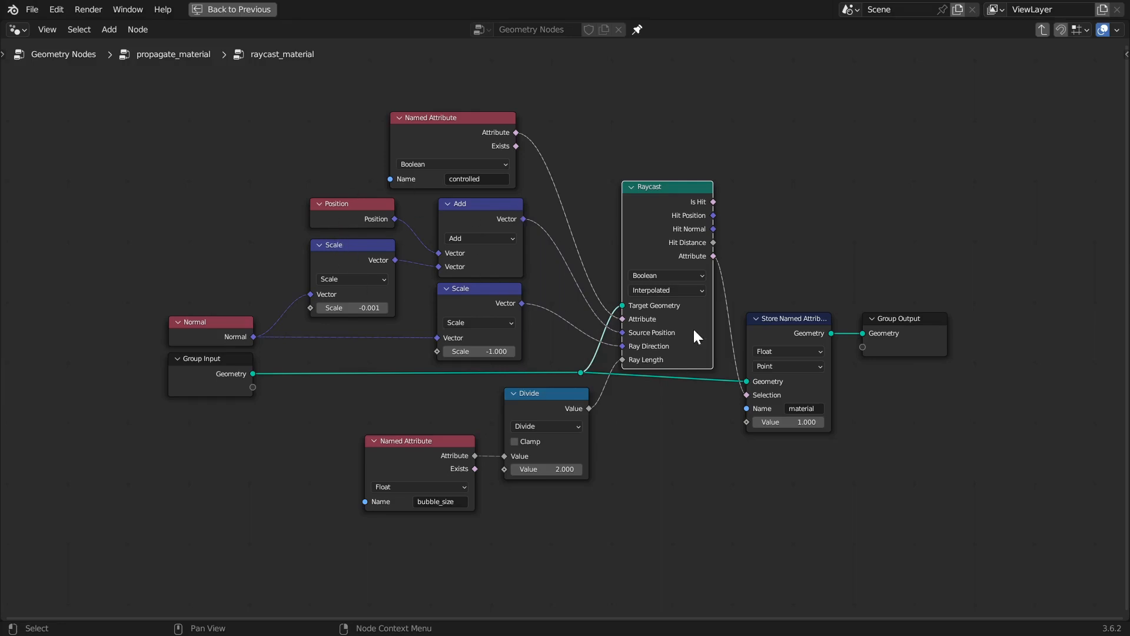
pyautogui.moveTo(457, 119); pyautogui.dragTo(469, 119)
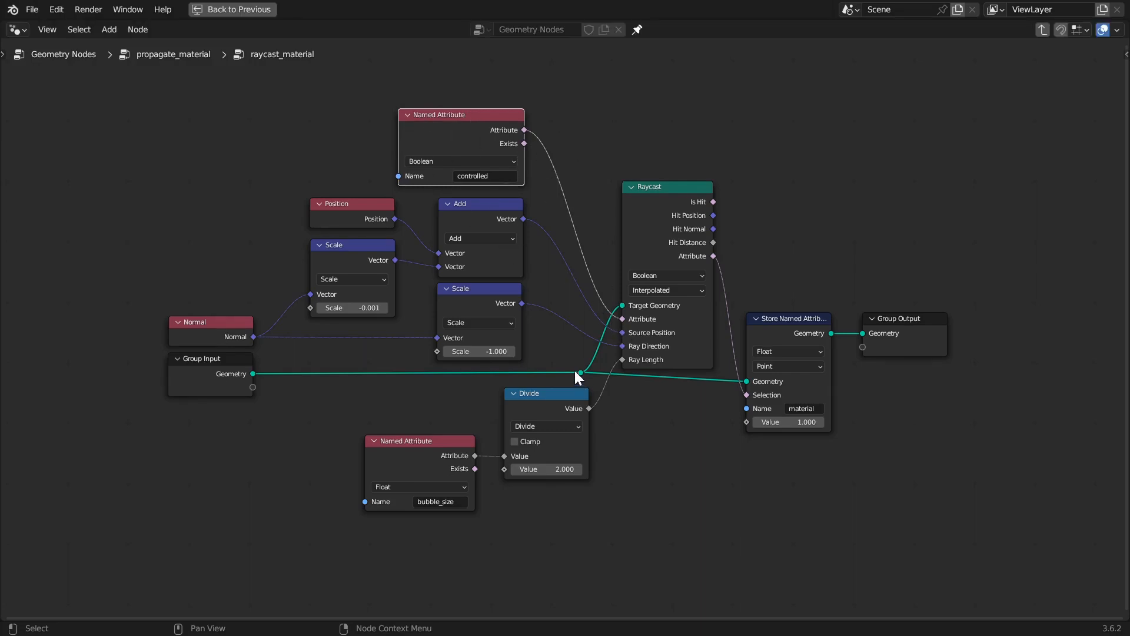
pyautogui.scroll(2, 733, 283)
pyautogui.moveTo(804, 238); pyautogui.dragTo(810, 226)
pyautogui.moveTo(701, 165); pyautogui.dragTo(799, 232, button='middle')
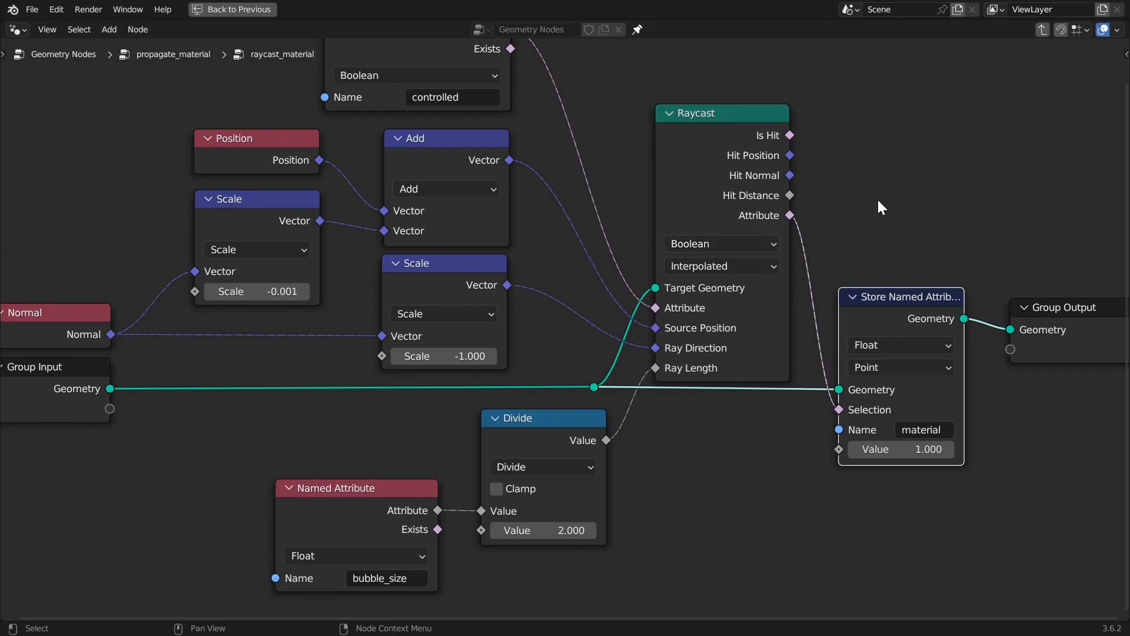
pyautogui.moveTo(878, 202); pyautogui.dragTo(851, 280, button='middle')
# - Restore the split layout, play the simulation on to frame 90 and look closely at the central bubbles
pyautogui.hotkey('ctrl', 'space')
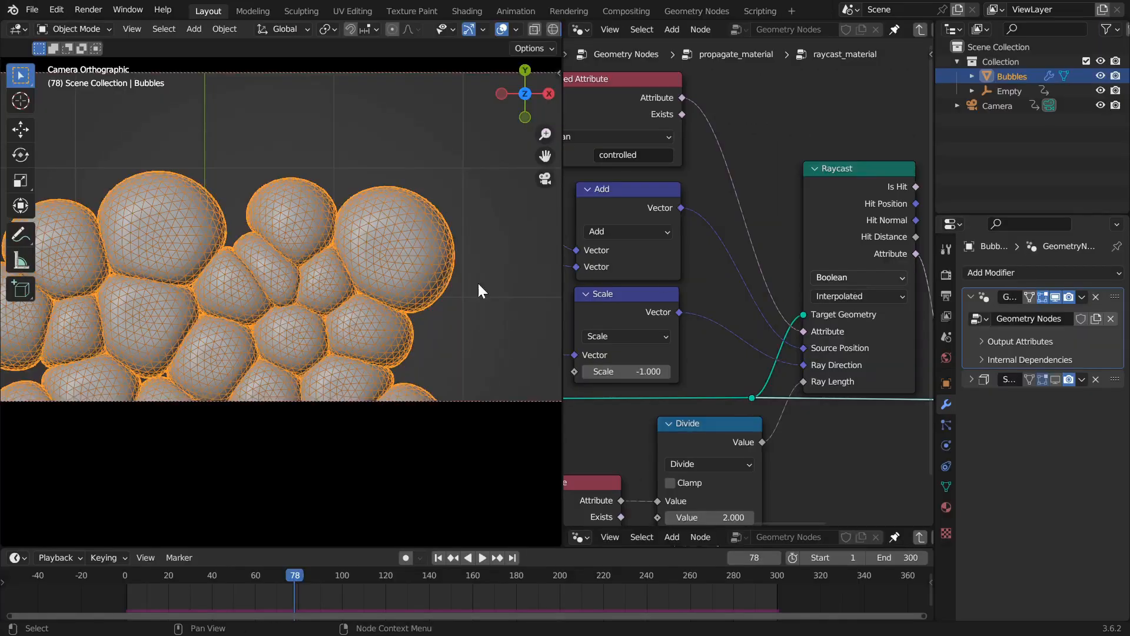
pyautogui.press('space')
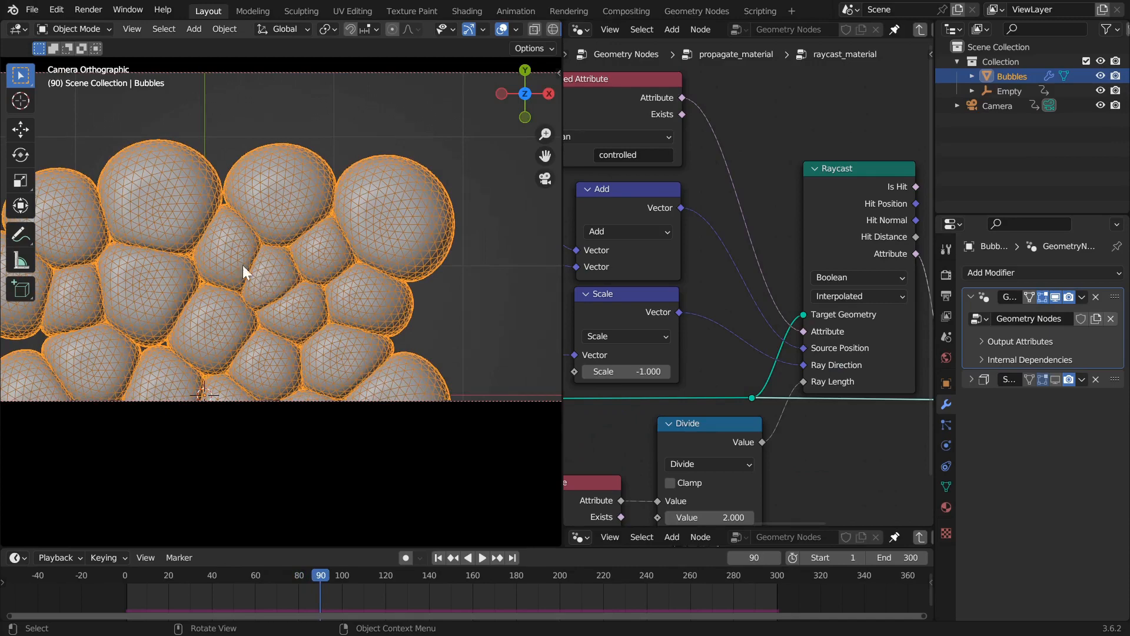
pyautogui.scroll(3, 261, 268)
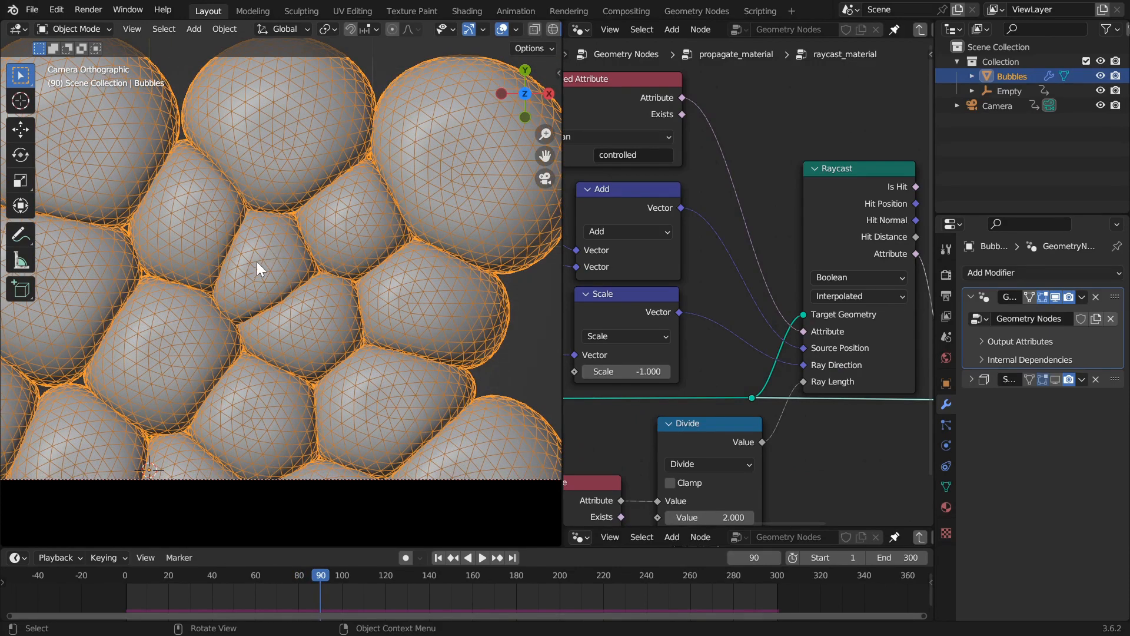
# - Maximize the node editor and examine how the raycast result drives the stored material attribute
pyautogui.hotkey('ctrl', 'space')
pyautogui.moveTo(847, 309); pyautogui.dragTo(735, 273, button='middle')
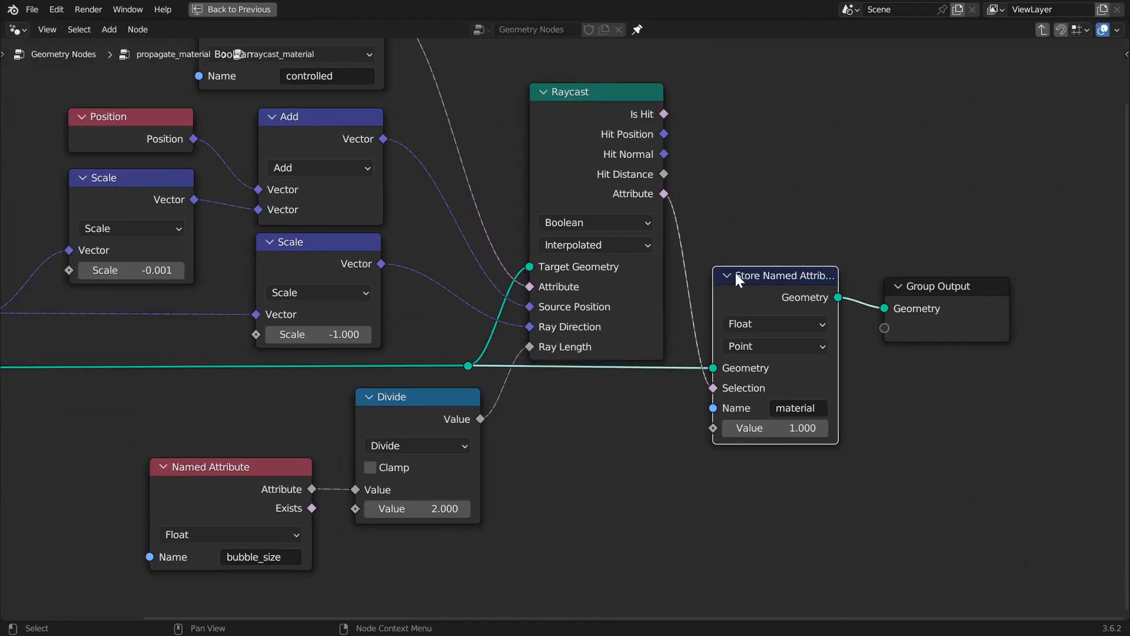
pyautogui.click(788, 390)
pyautogui.scroll(-2, 847, 464)
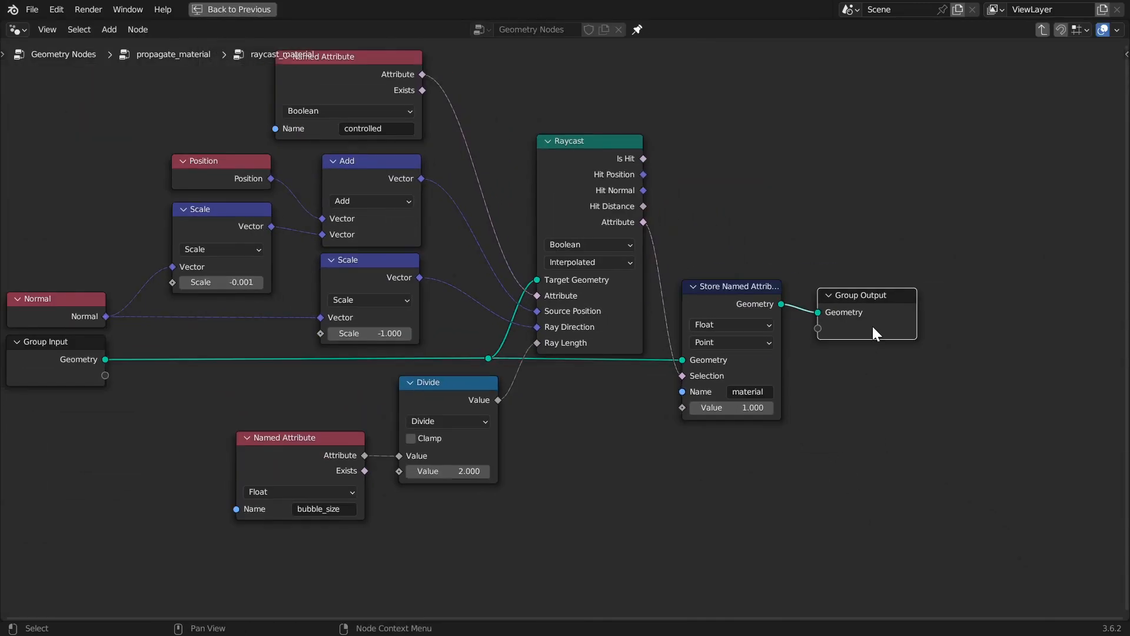
pyautogui.moveTo(872, 327); pyautogui.dragTo(813, 327, button='middle')
# - Return to the split layout, switch the 3D viewport to rendered shading and turn off its overlays
pyautogui.hotkey('ctrl', 'space')
pyautogui.press('z')
pyautogui.click(263, 259)
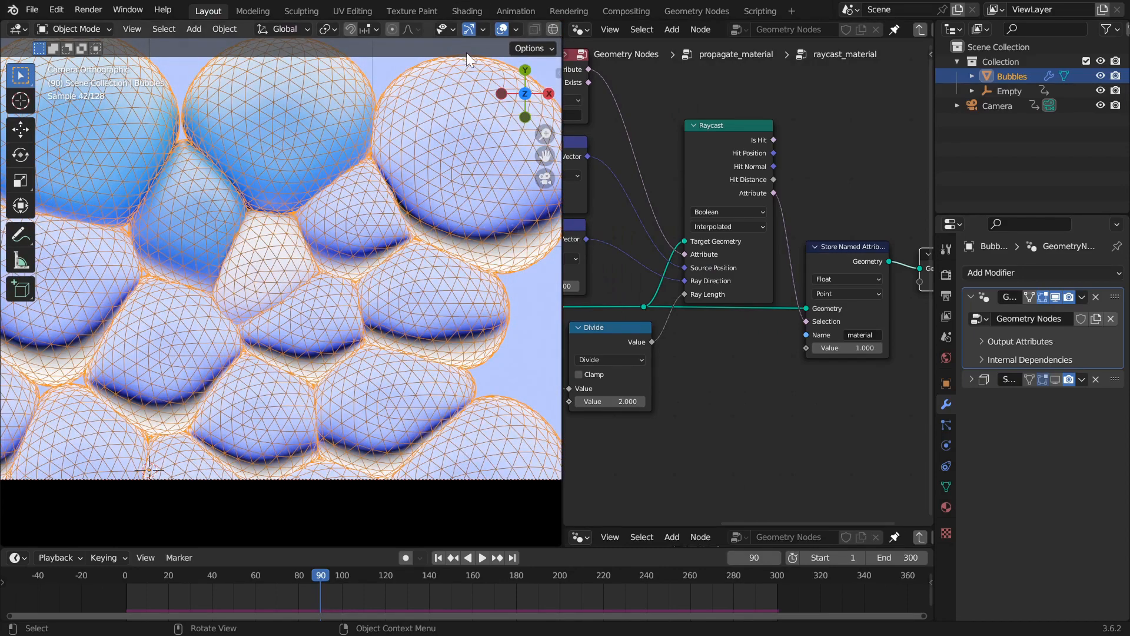
pyautogui.click(505, 30)
pyautogui.scroll(2, 229, 218)
pyautogui.scroll(-4, 252, 247)
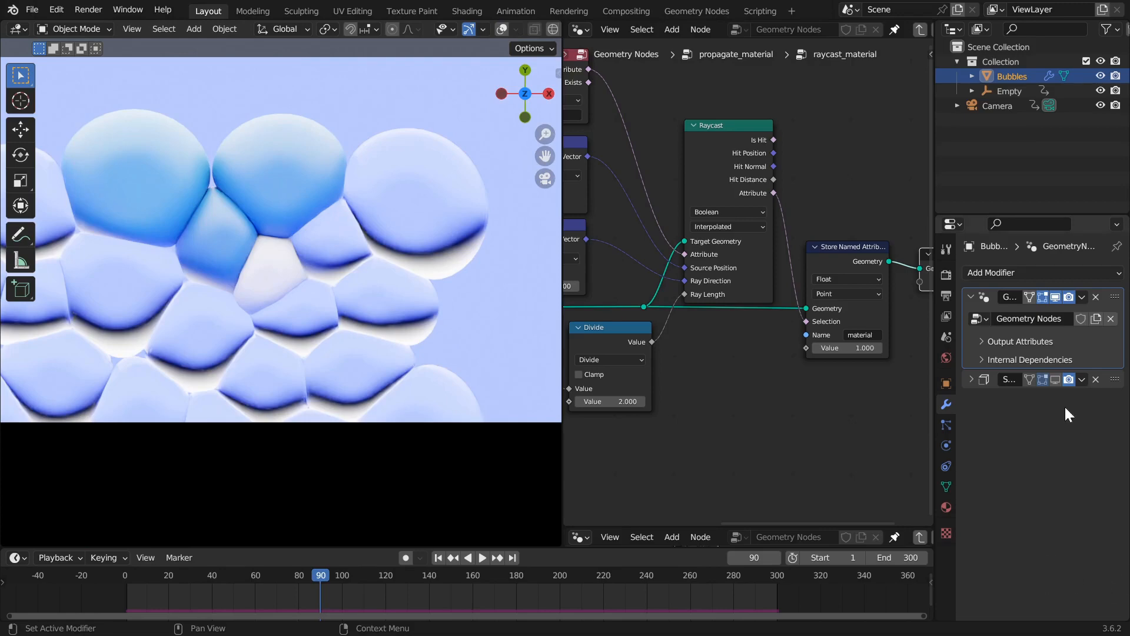
# - Enable viewport display for the second modifier on Bubbles and save the file
pyautogui.click(1056, 379)
pyautogui.scroll(3, 228, 297)
pyautogui.hotkey('ctrl', 's')
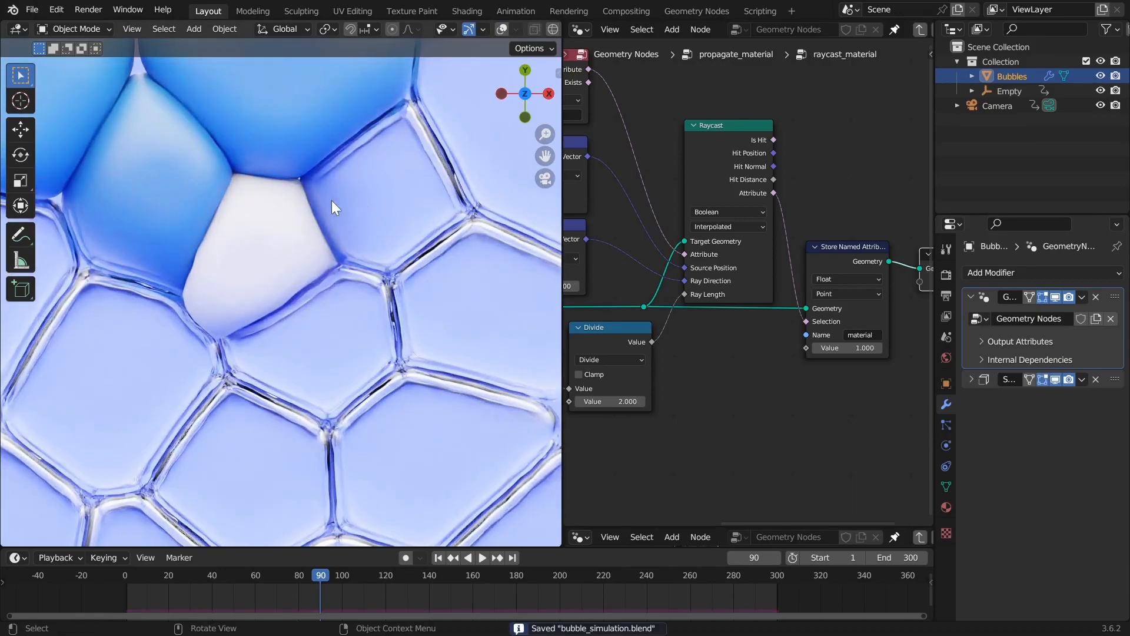
# - Inspect the material spreading around the white bubble in the rendered view at frame 100
pyautogui.scroll(3, 332, 202)
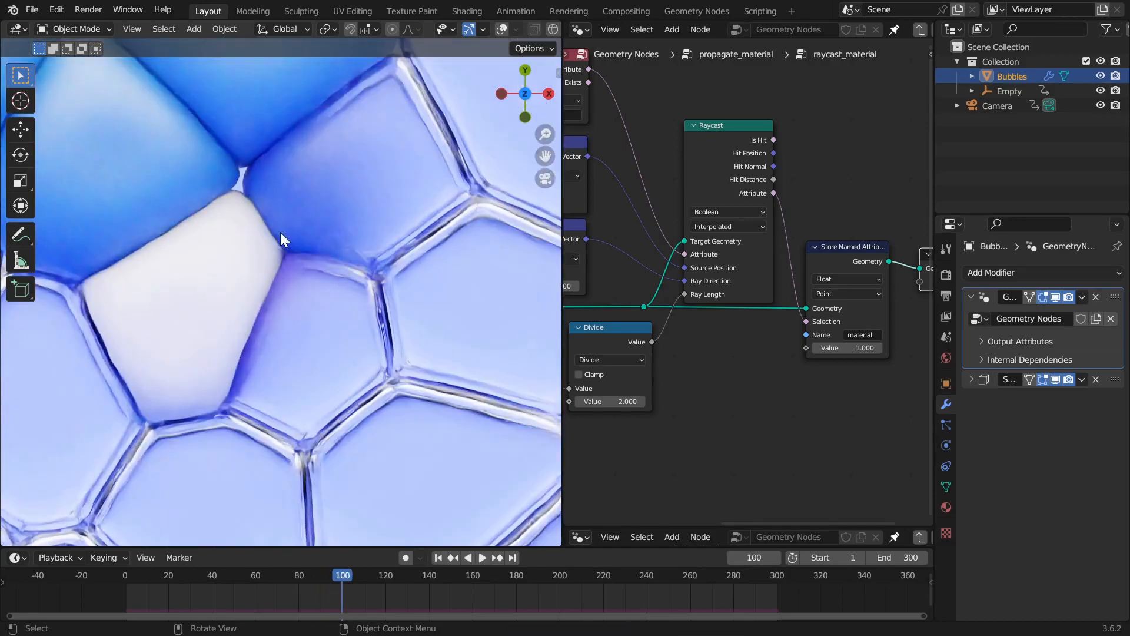
pyautogui.scroll(-3, 220, 295)
pyautogui.scroll(-2, 801, 334)
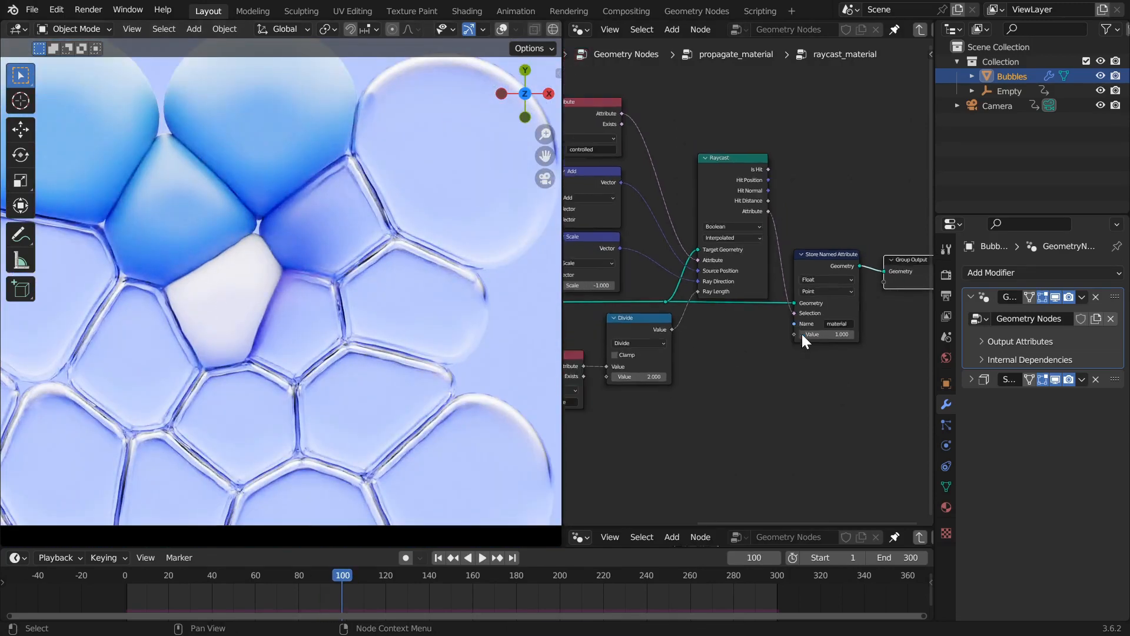
# - Go back to the propagate_material group and review its Multiply, material Named Attribute and Blur Attribute nodes, nudging them slightly
pyautogui.hotkey('ctrl', 'space')
pyautogui.press('Tab')
pyautogui.press('Home')
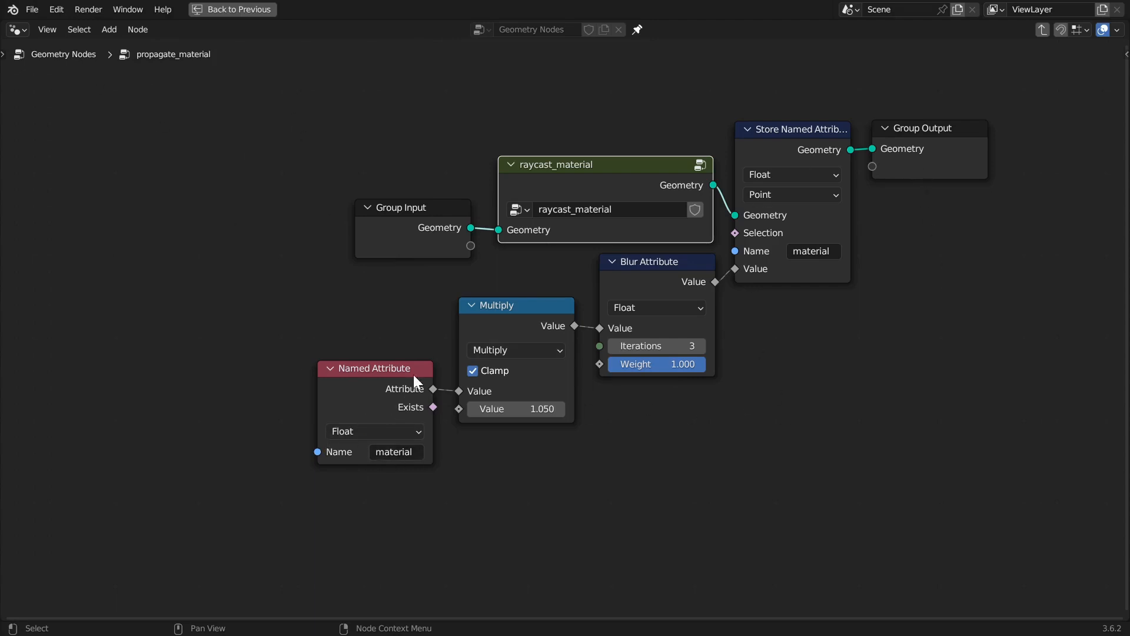
pyautogui.moveTo(511, 306); pyautogui.dragTo(523, 321)
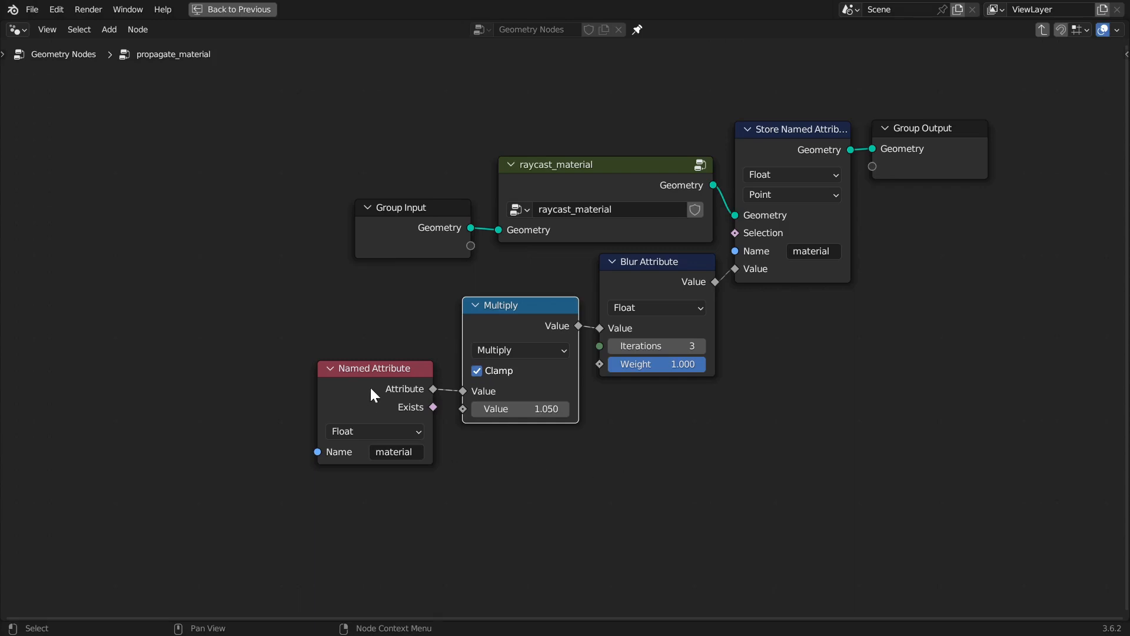
pyautogui.moveTo(378, 378); pyautogui.dragTo(374, 383)
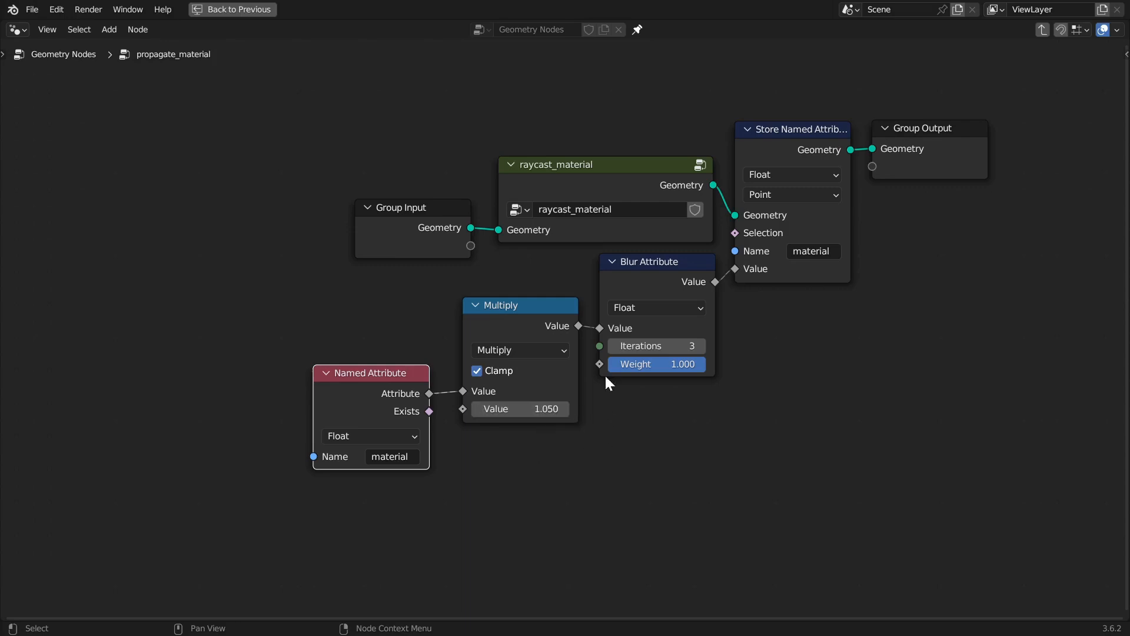
pyautogui.moveTo(661, 271); pyautogui.dragTo(662, 273)
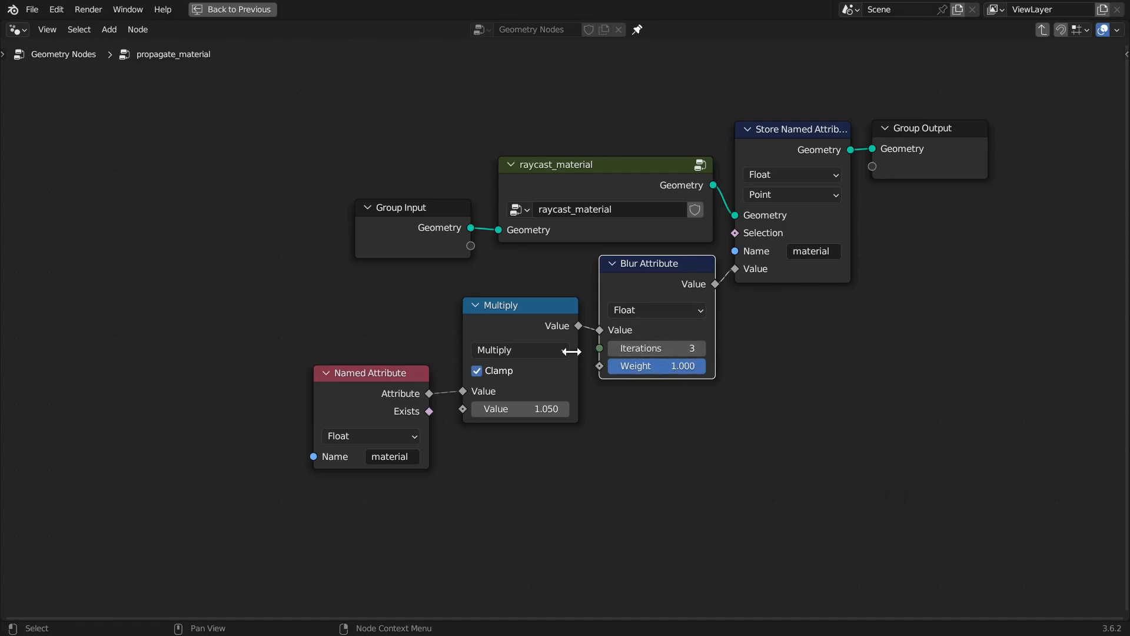
# - Link raycast_material's geometry output directly to the Group Output, bypassing the Store Named Attribute node
pyautogui.click(524, 209)
pyautogui.click(604, 379)
pyautogui.click(576, 165)
pyautogui.press('Tab')
pyautogui.scroll(-4, 707, 260)
pyautogui.press('Tab')
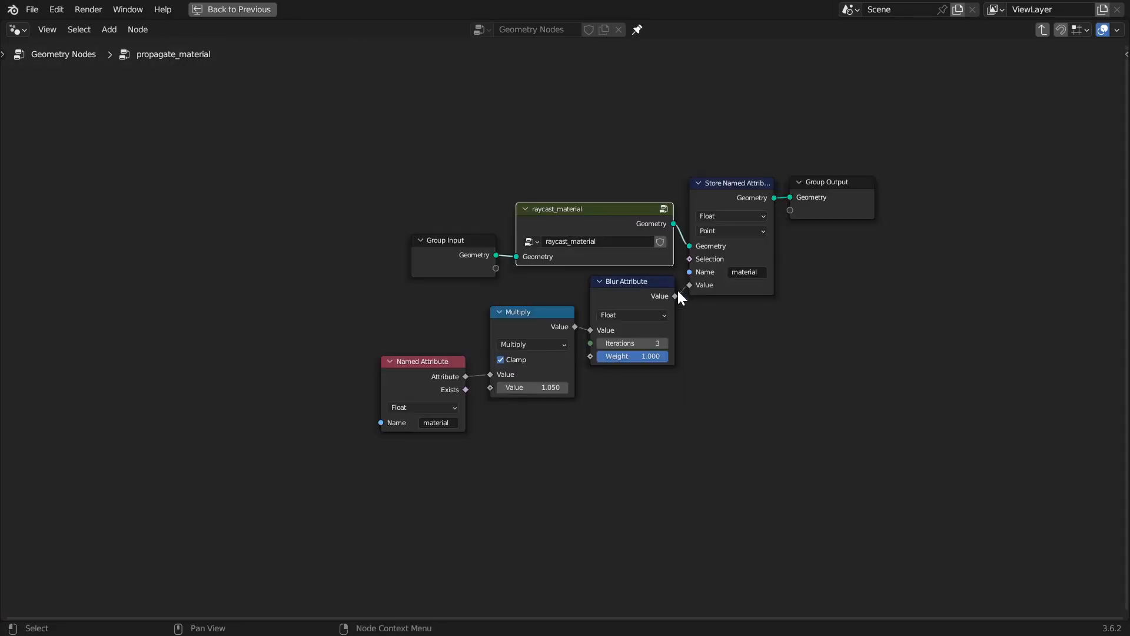
pyautogui.scroll(4, 677, 288)
pyautogui.moveTo(714, 185); pyautogui.dragTo(872, 148)
# - Replay the simulation from the first frame in the rendered view, pause at frame 231 and inspect the colour trail
pyautogui.hotkey('ctrl', 'space')
pyautogui.hotkey('shift', 'Left')
pyautogui.press('space')
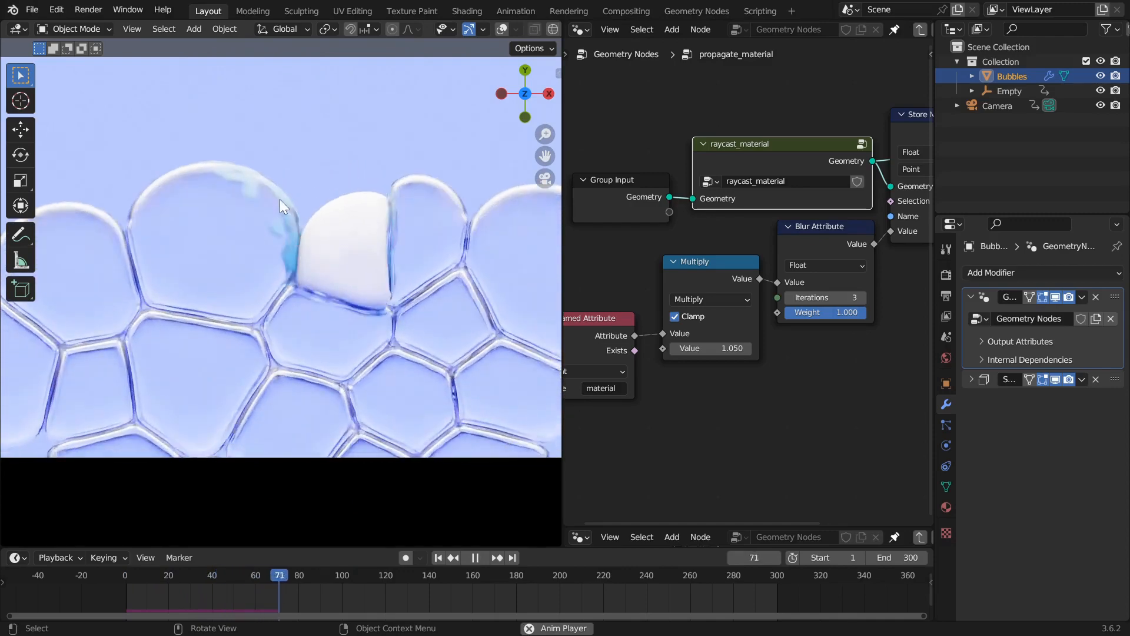
pyautogui.press('space')
pyautogui.press('space')
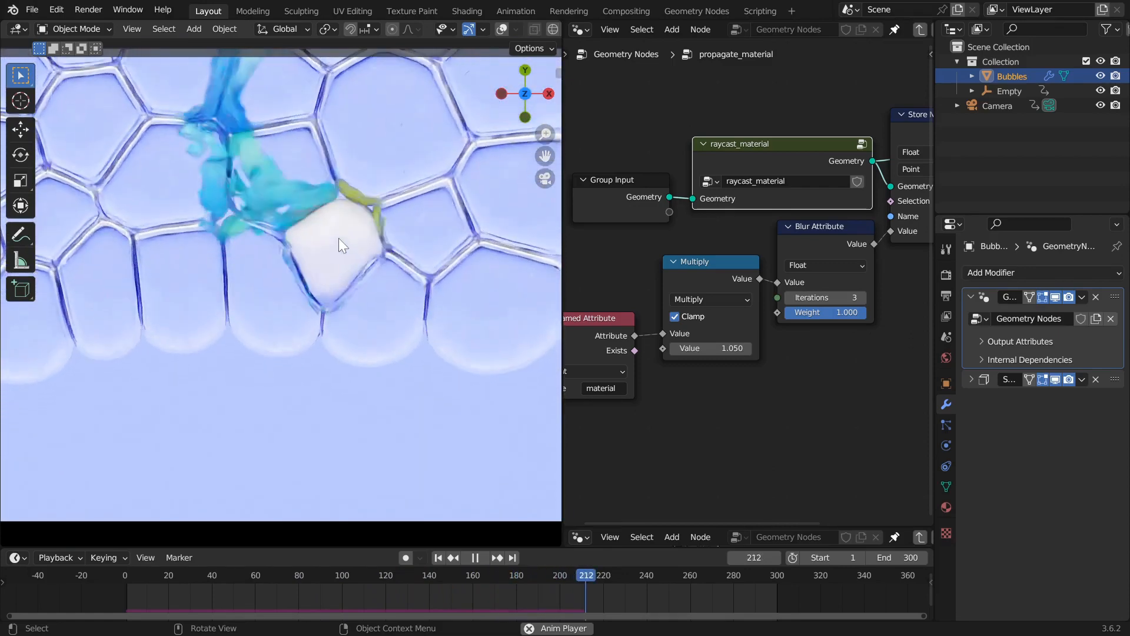
pyautogui.press('space')
pyautogui.keyDown('shift'); pyautogui.moveTo(361, 196); pyautogui.dragTo(329, 299, button='middle'); pyautogui.keyUp('shift')
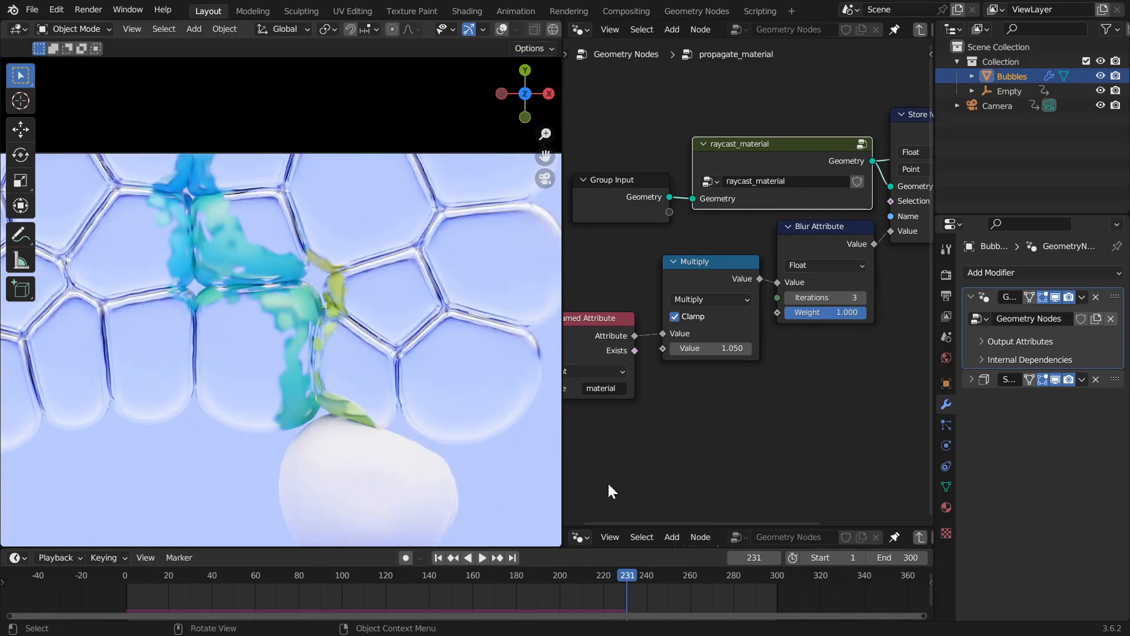
# - Reconnect the Store Named Attribute geometry to the Group Output and review the Named Attribute and Blur Attribute nodes
pyautogui.moveTo(813, 367); pyautogui.dragTo(616, 382, button='middle')
pyautogui.moveTo(790, 146); pyautogui.dragTo(807, 146)
pyautogui.scroll(-4, 701, 408)
pyautogui.moveTo(653, 394); pyautogui.dragTo(767, 309, button='middle')
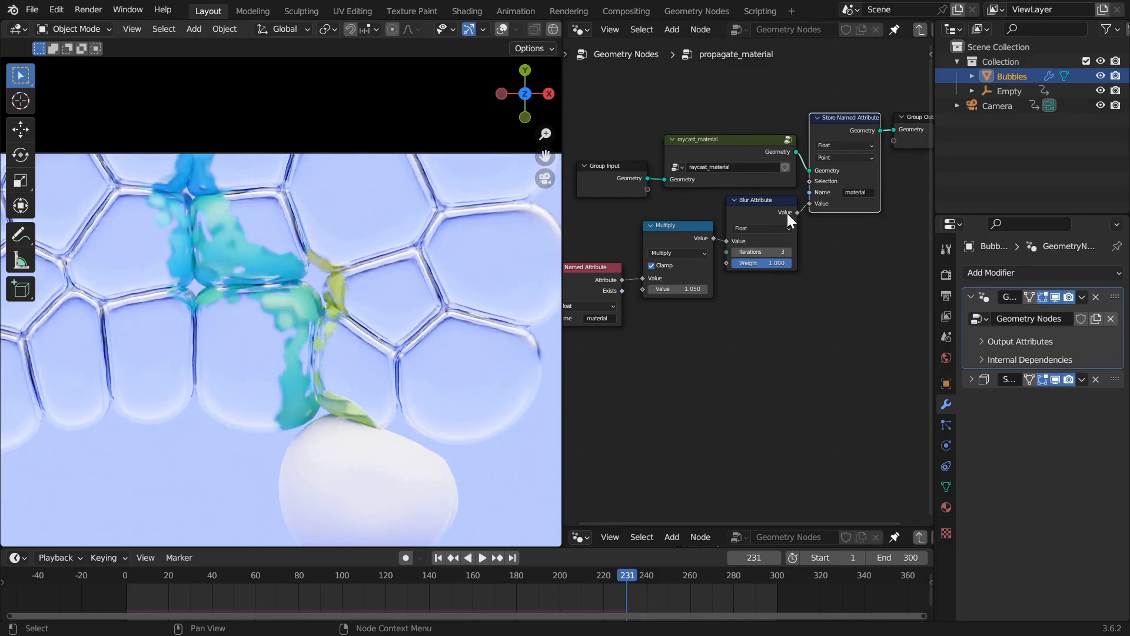
pyautogui.scroll(-2, 768, 246)
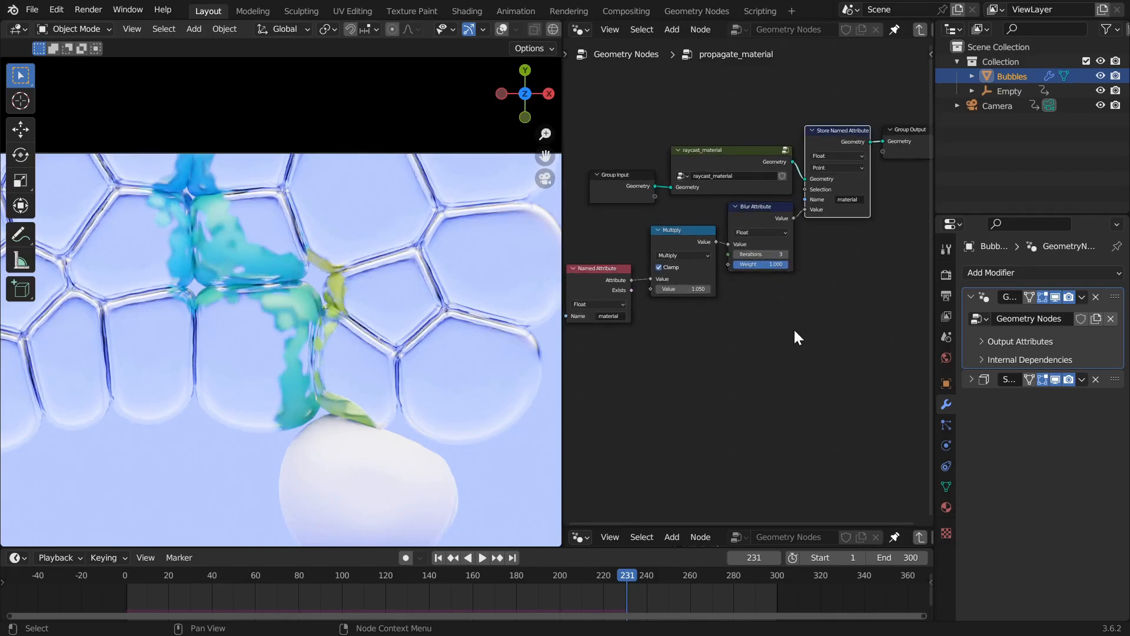
pyautogui.moveTo(595, 281); pyautogui.dragTo(604, 280)
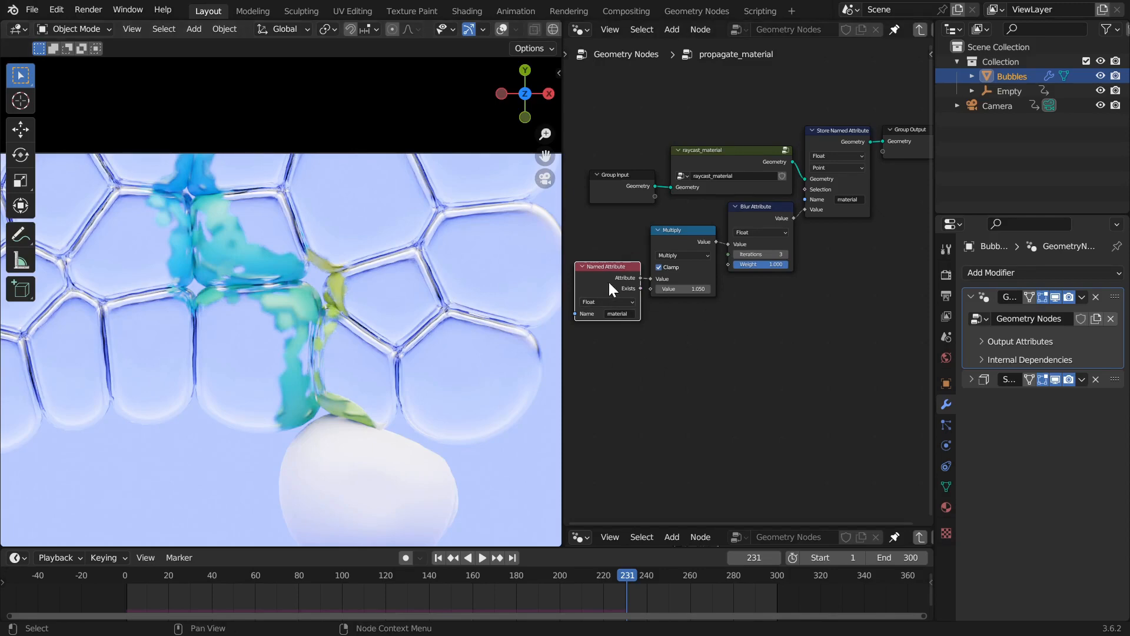
pyautogui.click(758, 223)
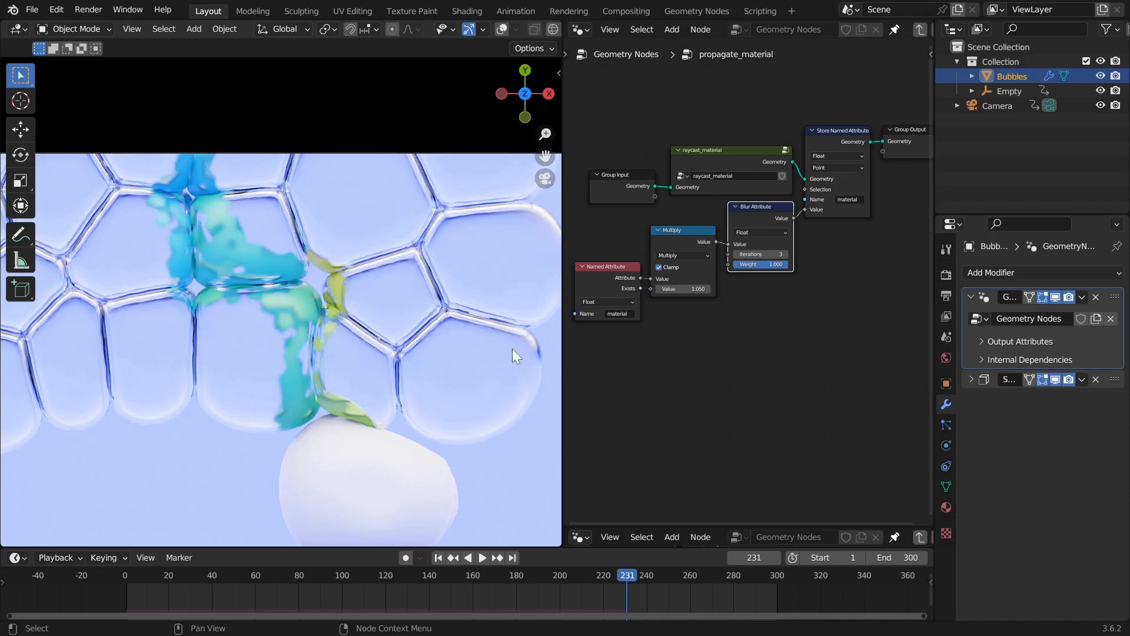
# - Orbit out of the camera view, inspect the coloured bubbles up close and toggle the playback
pyautogui.scroll(-5, 299, 329)
pyautogui.moveTo(306, 345); pyautogui.dragTo(316, 373, button='middle')
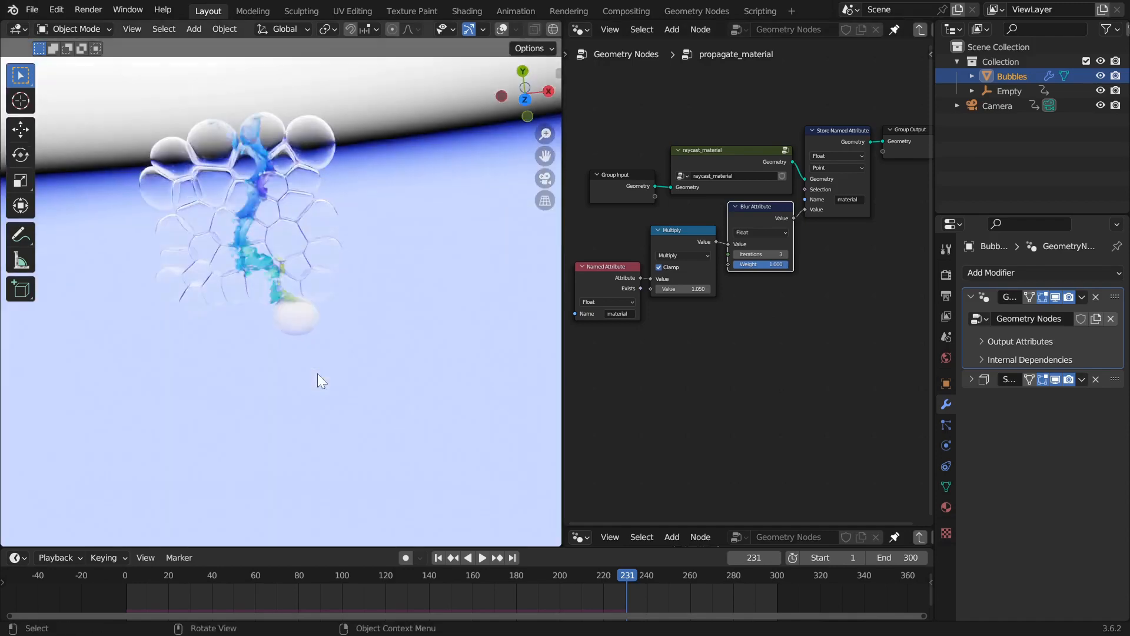
pyautogui.scroll(3, 303, 321)
pyautogui.moveTo(301, 322); pyautogui.dragTo(380, 434, button='middle')
pyautogui.scroll(5, 416, 409)
pyautogui.press('space')
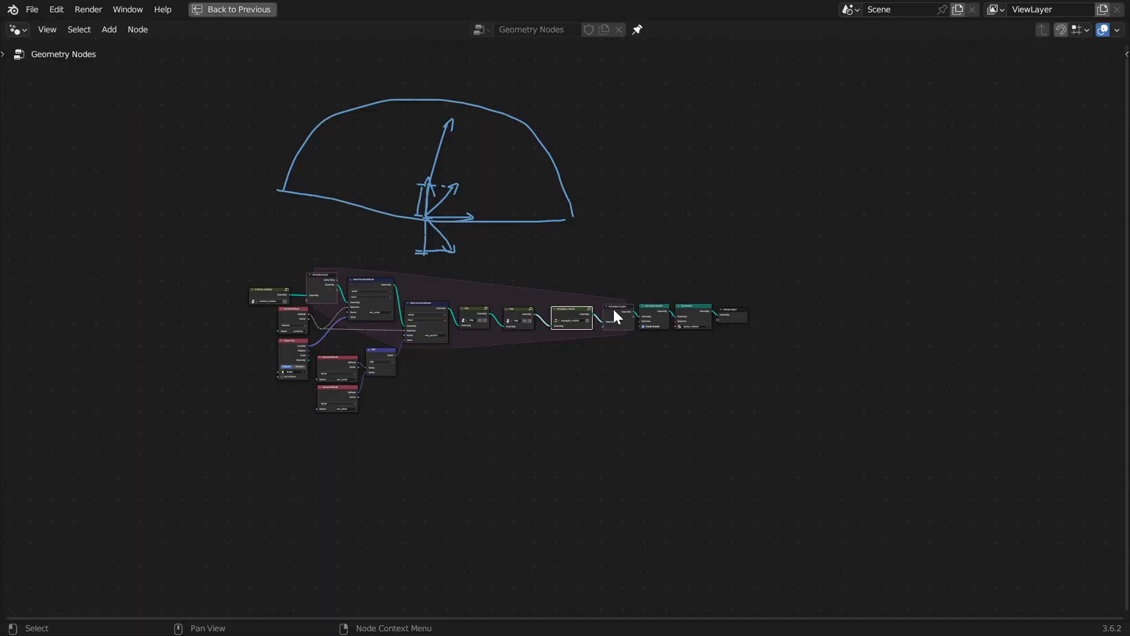
# - Delete the Note annotation layer from the main node tree, save the file and hide the sidebar
pyautogui.press('n')
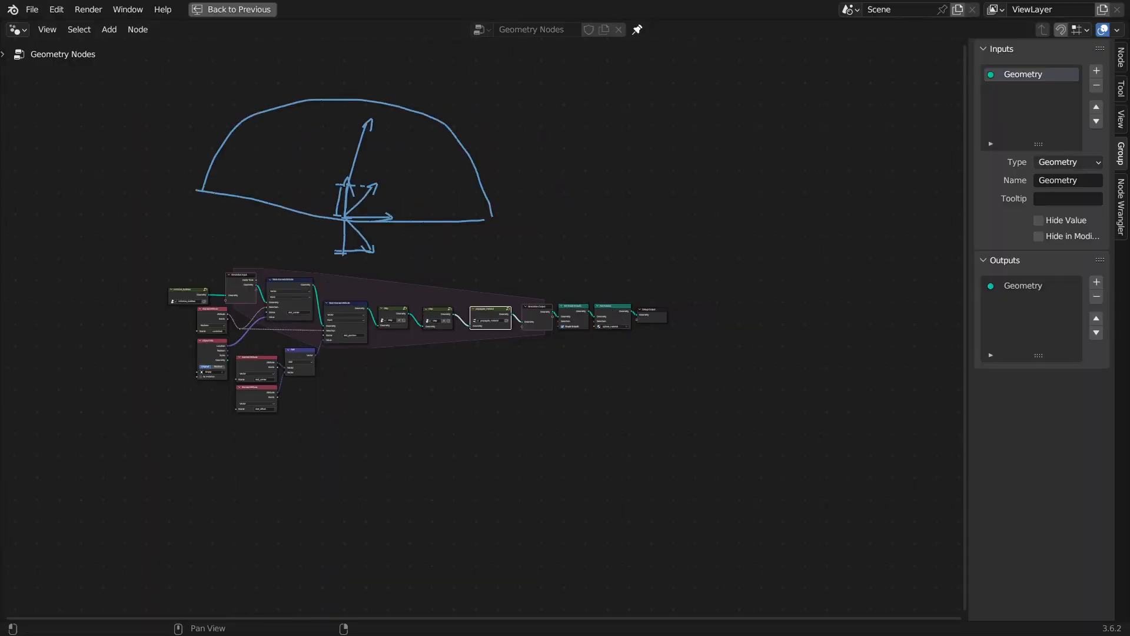
pyautogui.click(1122, 57)
pyautogui.click(1121, 152)
pyautogui.click(1121, 122)
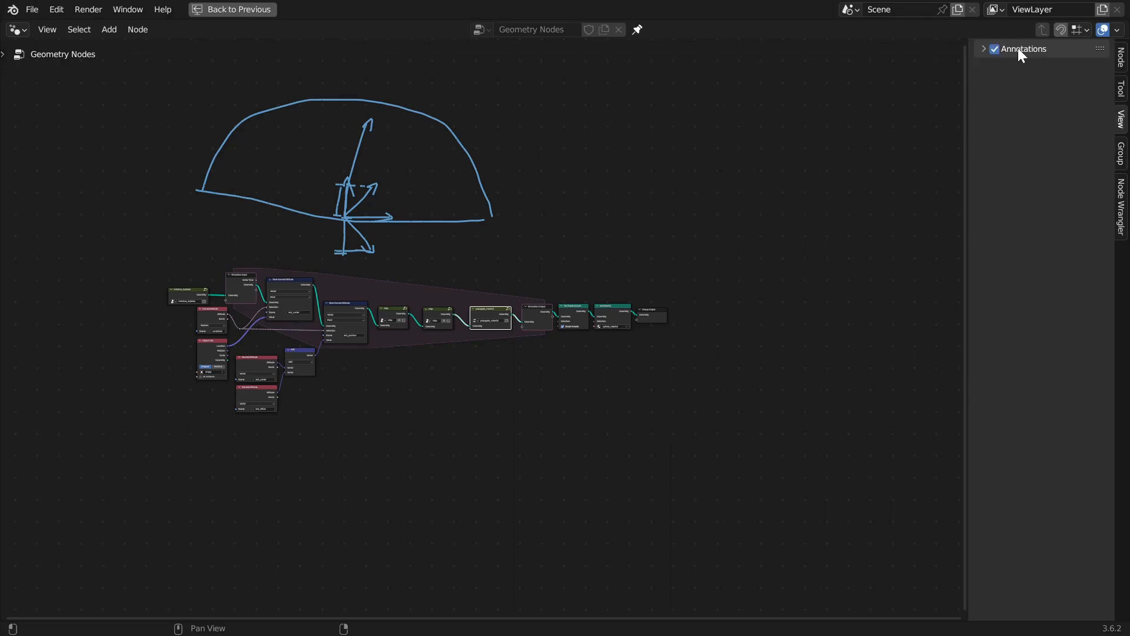
pyautogui.click(983, 49)
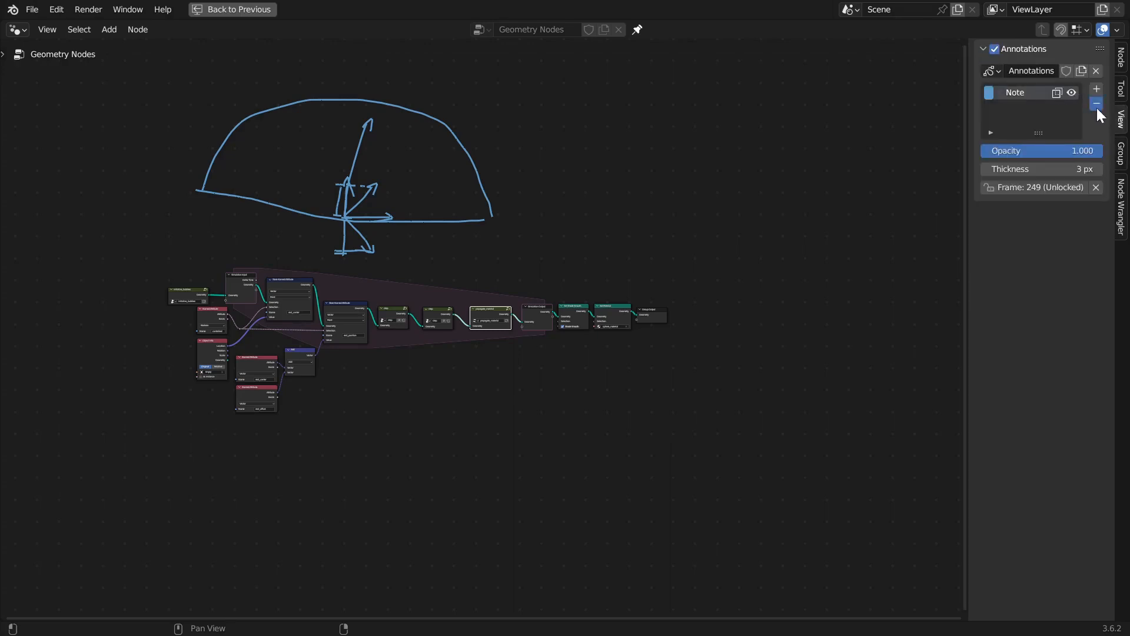
pyautogui.click(1096, 108)
pyautogui.click(983, 49)
pyautogui.hotkey('ctrl', 's')
pyautogui.click(729, 390)
pyautogui.press('n')
# - Review the main node chain from the step and propagate_material nodes to Set Shade Smooth, Set Material and Group Output
pyautogui.click(728, 309)
pyautogui.scroll(6, 732, 312)
pyautogui.scroll(6, 688, 394)
pyautogui.moveTo(732, 373); pyautogui.dragTo(498, 371, button='middle')
pyautogui.scroll(4, 575, 319)
pyautogui.moveTo(735, 425); pyautogui.dragTo(1022, 354, button='middle')
pyautogui.moveTo(436, 269); pyautogui.dragTo(625, 268, button='middle')
pyautogui.scroll(-5, 625, 268)
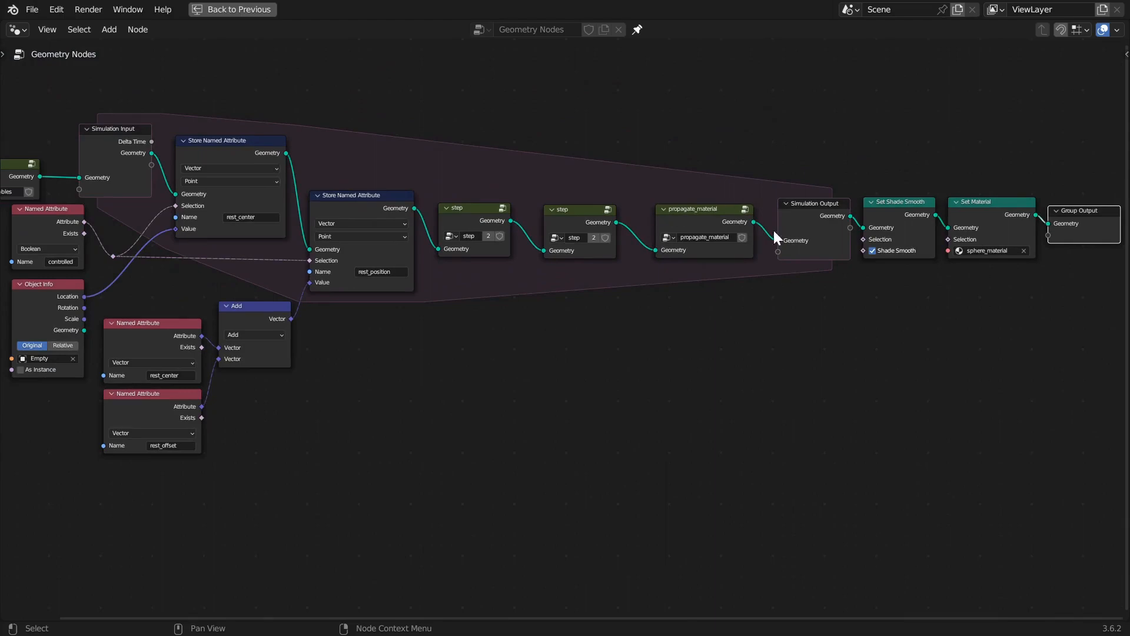
pyautogui.scroll(-2, 484, 366)
pyautogui.click(681, 244)
pyautogui.moveTo(740, 376); pyautogui.dragTo(646, 410, button='middle')
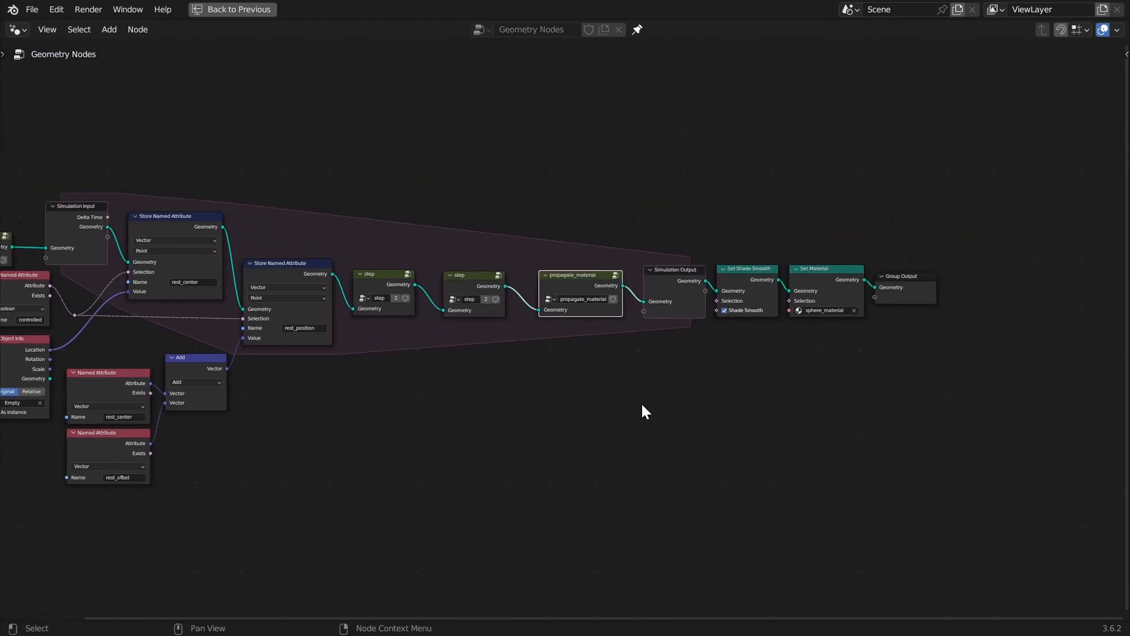
pyautogui.scroll(6, 677, 391)
pyautogui.moveTo(815, 357); pyautogui.dragTo(597, 382, button='middle')
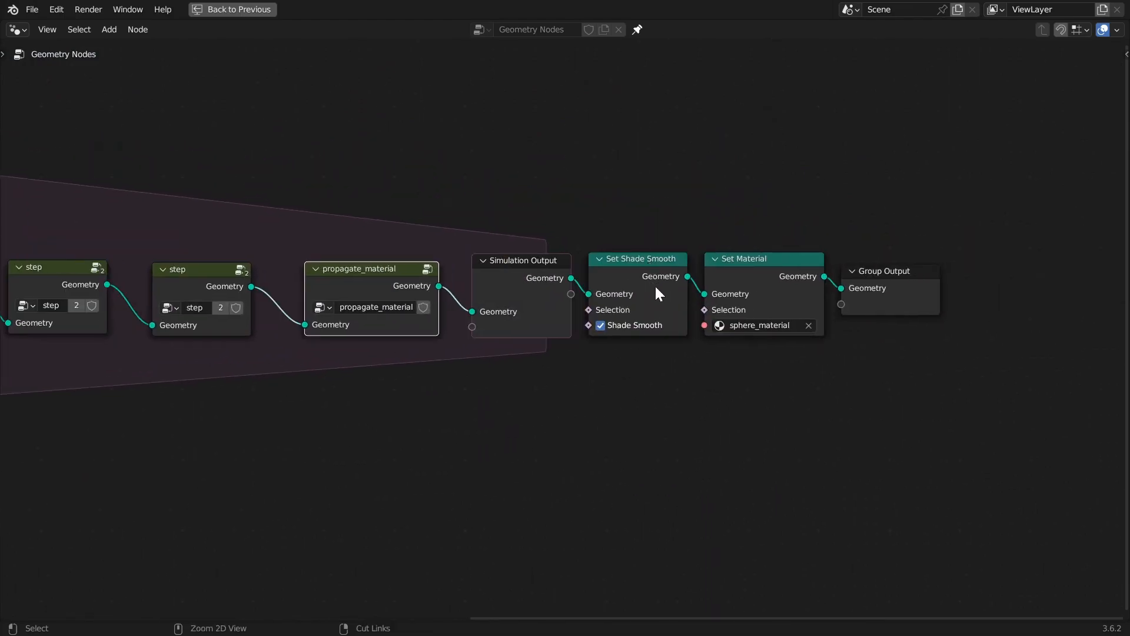
# - Toggle Shade Smooth off and back on in the Set Shade Smooth node and select the Set Material node
pyautogui.hotkey('ctrl', 'space')
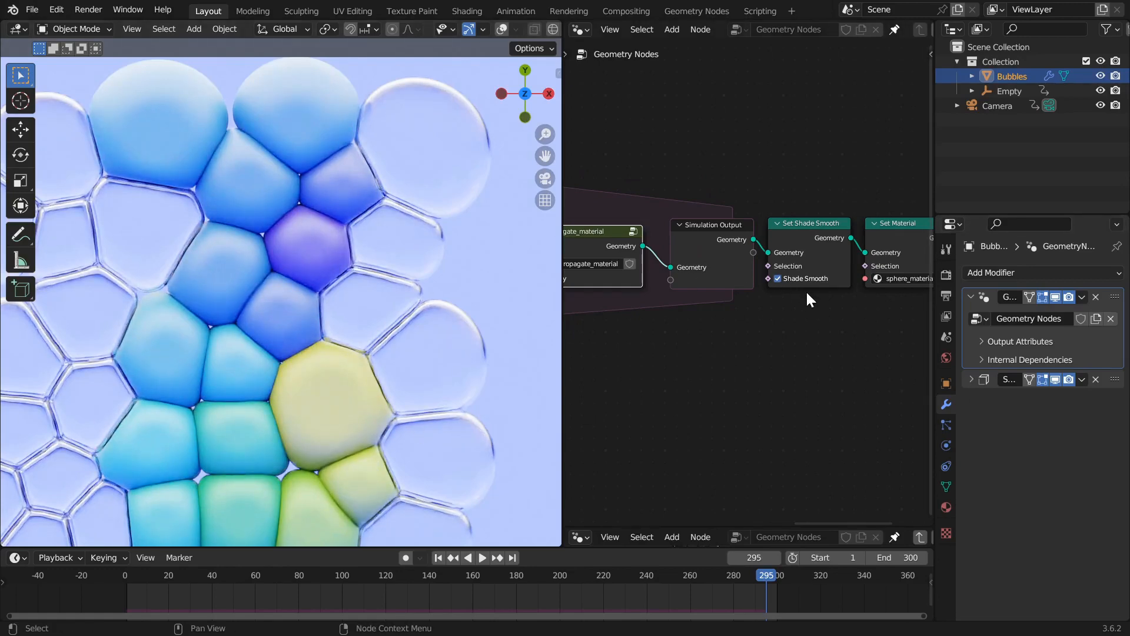
pyautogui.click(778, 279)
pyautogui.click(777, 279)
pyautogui.moveTo(807, 361); pyautogui.dragTo(618, 368, button='middle')
pyautogui.click(734, 243)
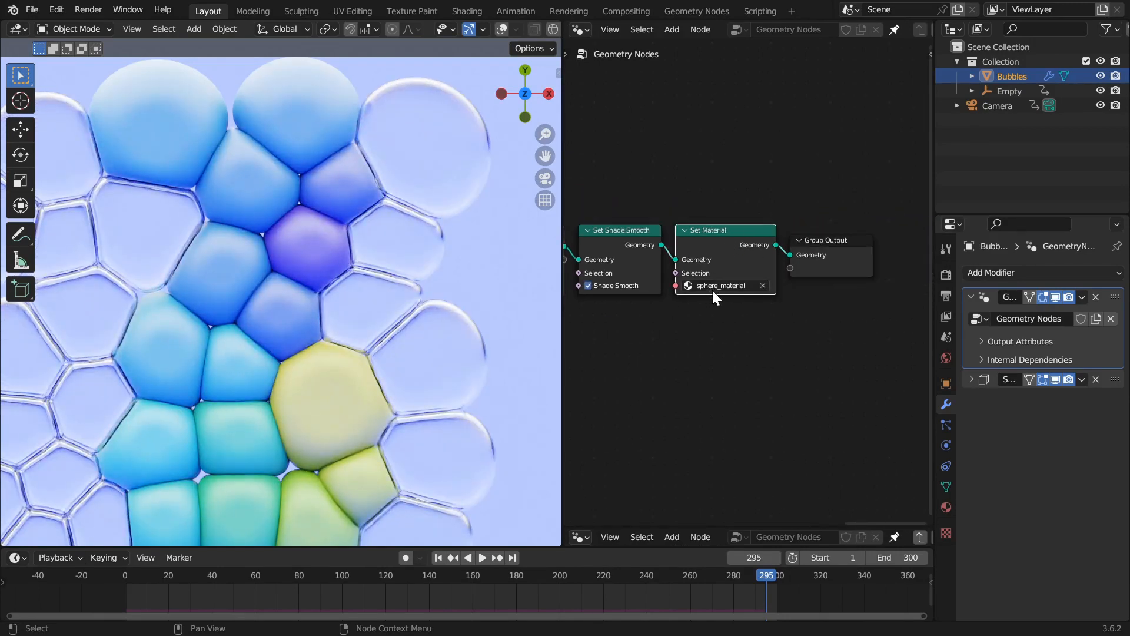
# - Switch the node editor to the Shader Editor, showing the material properties and framing all nodes of sphere_material
pyautogui.click(581, 28)
pyautogui.click(89, 167)
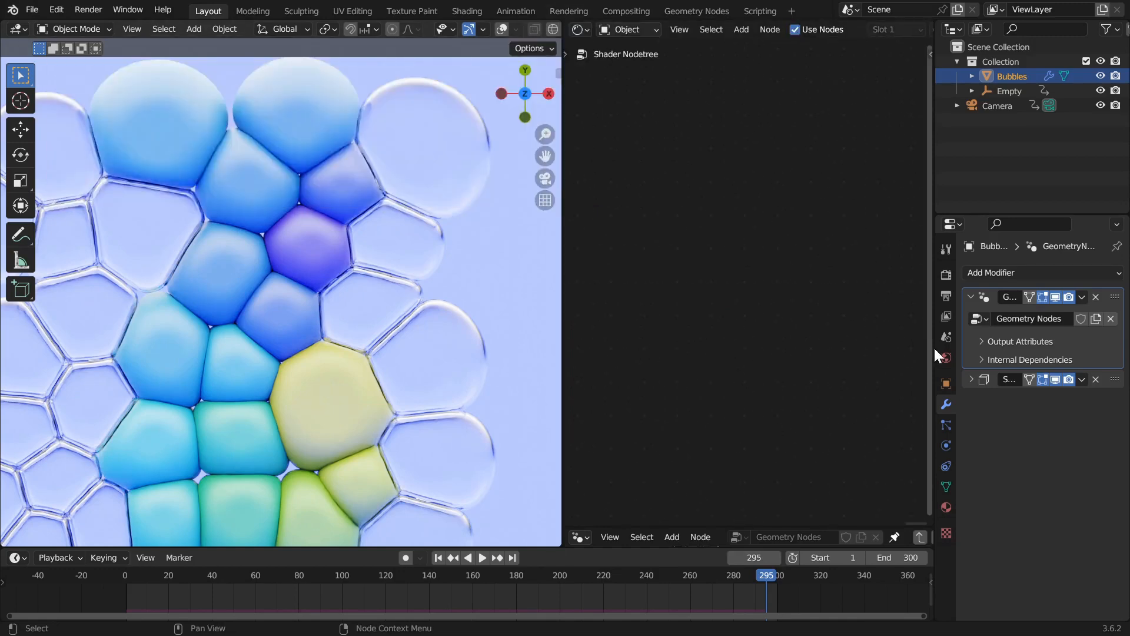
pyautogui.click(946, 507)
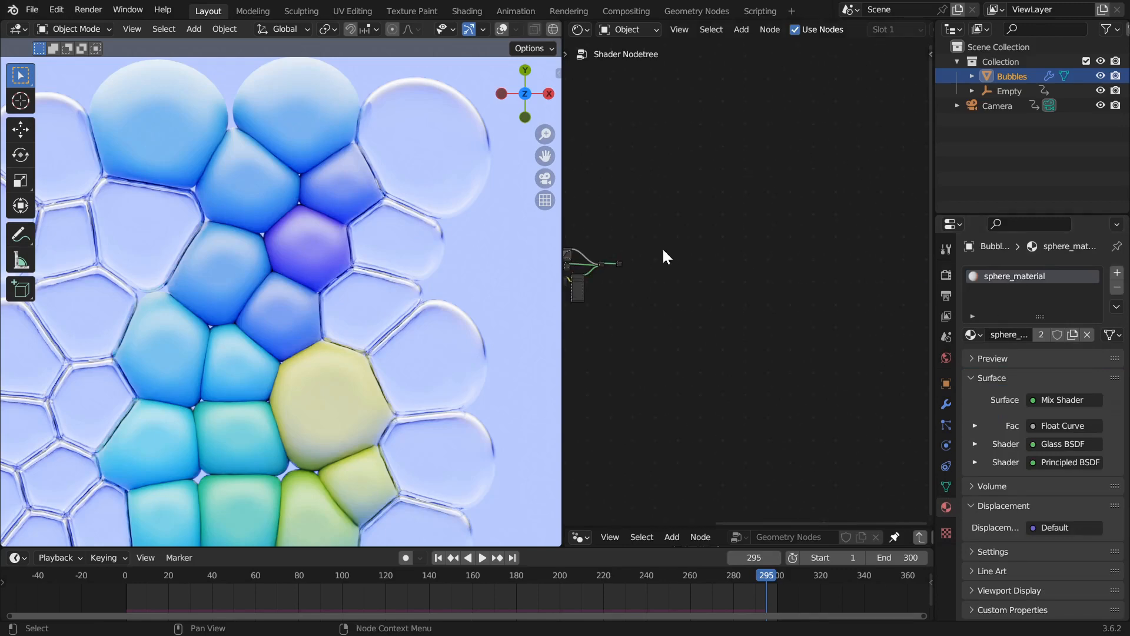
pyautogui.click(687, 27)
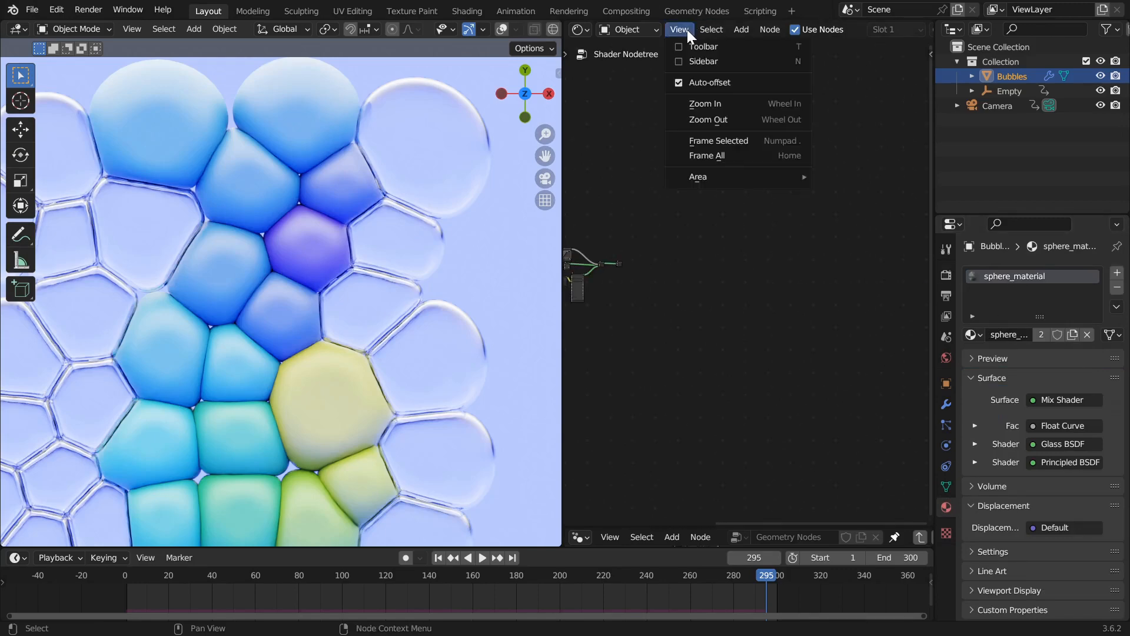
pyautogui.click(711, 157)
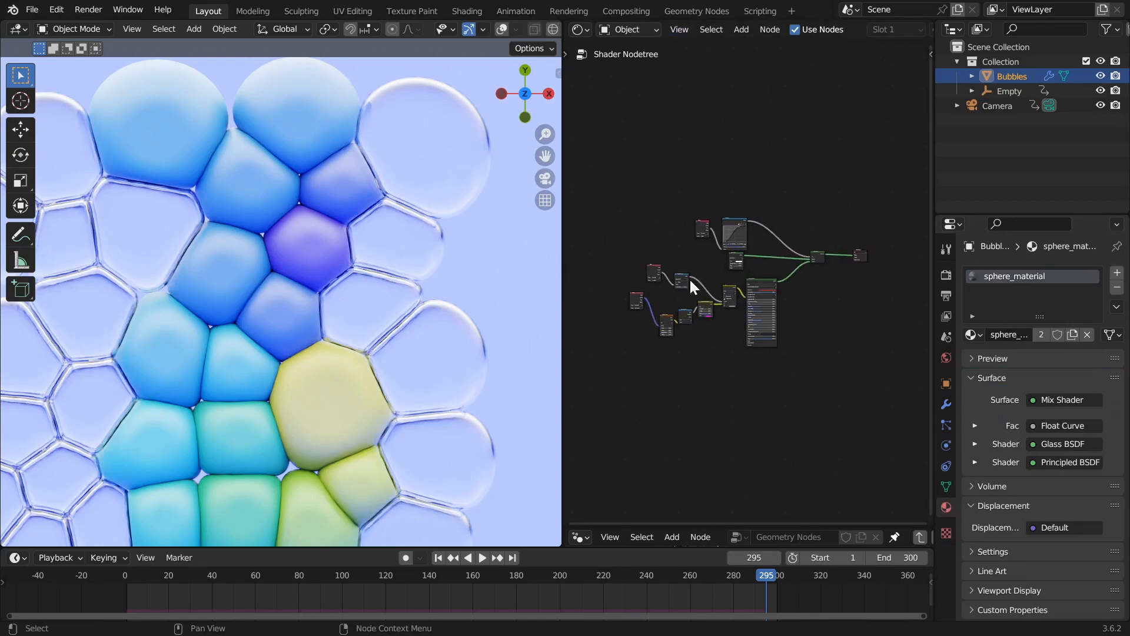
pyautogui.hotkey('ctrl', 'space')
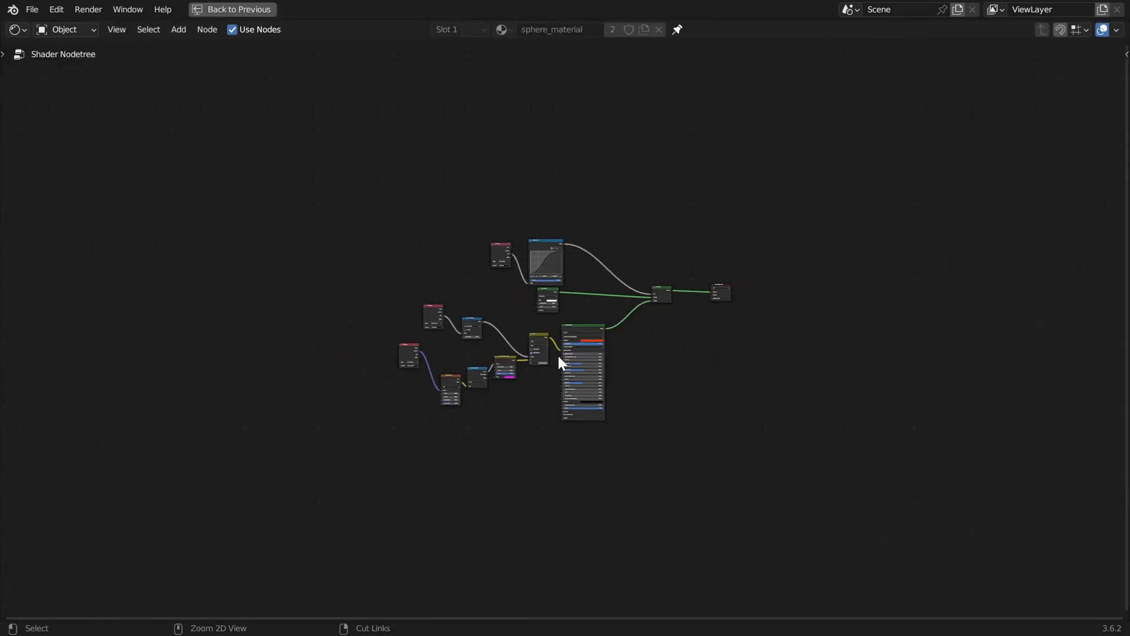
pyautogui.hotkey('ctrl', 'space')
# - Reposition the material Attribute node and the Float Curve node so their link to the Mix Shader is easy to read
pyautogui.scroll(3, 706, 382)
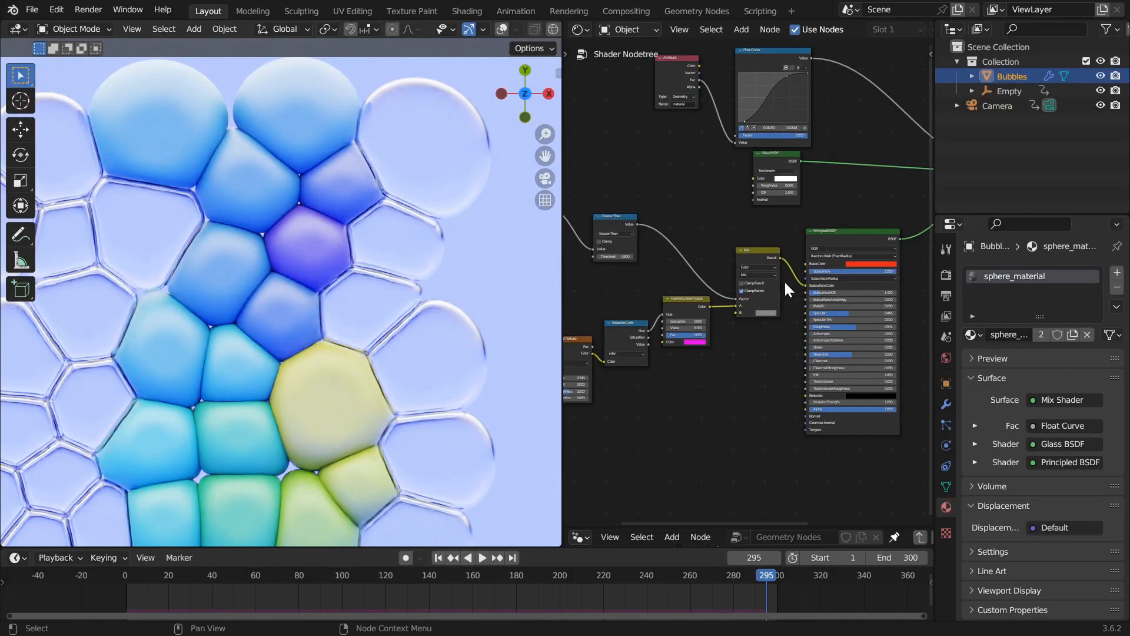
pyautogui.scroll(2, 777, 250)
pyautogui.moveTo(826, 256); pyautogui.dragTo(919, 296, button='middle')
pyautogui.scroll(2, 691, 260)
pyautogui.scroll(2, 686, 154)
pyautogui.scroll(3, 681, 147)
pyautogui.moveTo(670, 115); pyautogui.dragTo(693, 166)
pyautogui.scroll(-4, 716, 260)
pyautogui.moveTo(740, 309); pyautogui.dragTo(682, 318, button='middle')
pyautogui.scroll(1, 682, 318)
pyautogui.moveTo(740, 103); pyautogui.dragTo(816, 110)
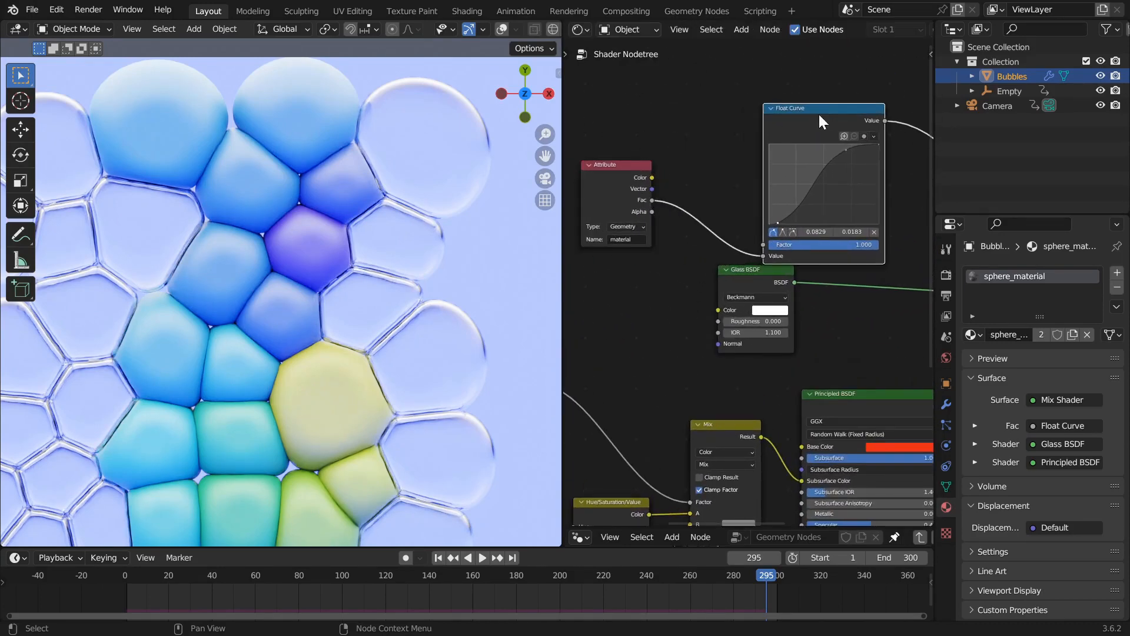
pyautogui.moveTo(902, 242); pyautogui.dragTo(763, 225, button='middle')
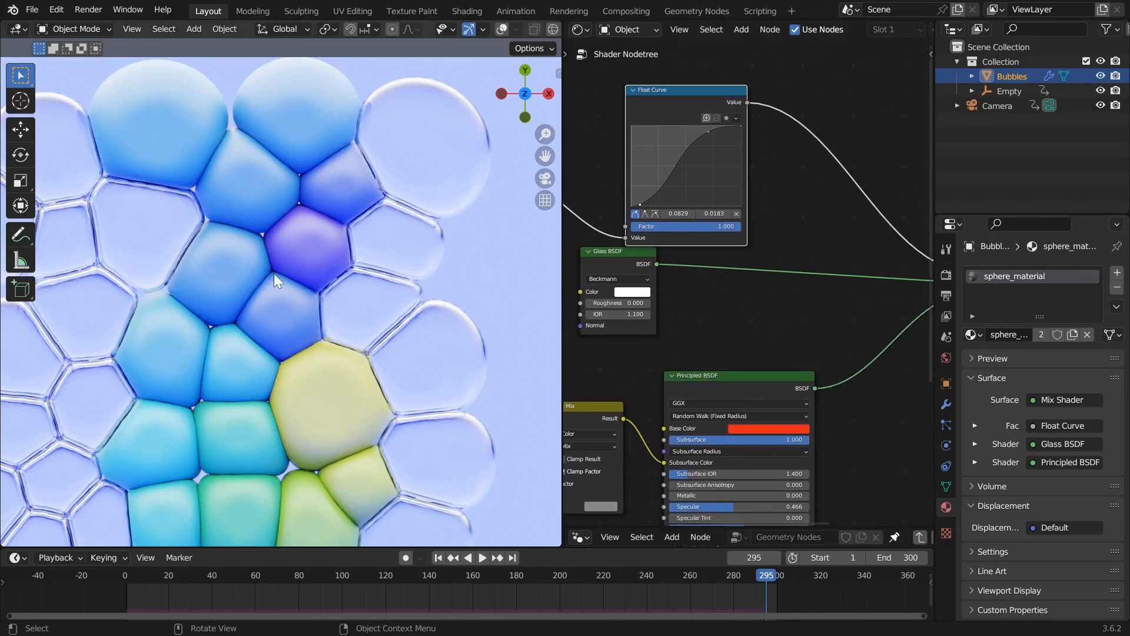
# - Preview the colour spread in the simulation from frame 84 and save the file
pyautogui.moveTo(564, 577); pyautogui.dragTo(306, 581)
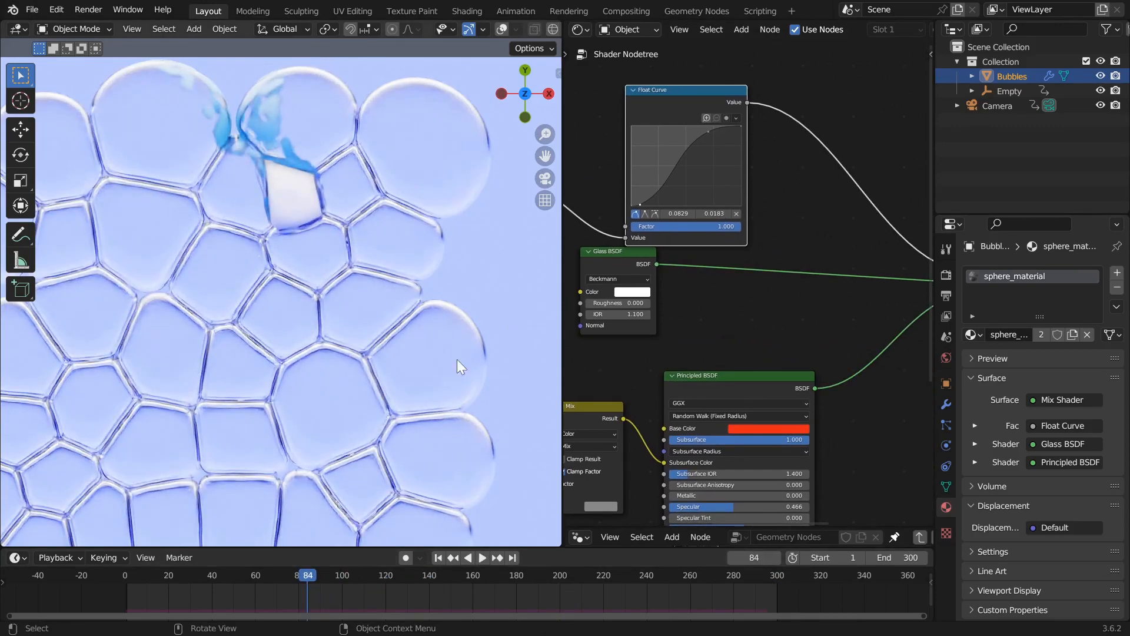
pyautogui.press('space')
pyautogui.hotkey('ctrl', 's')
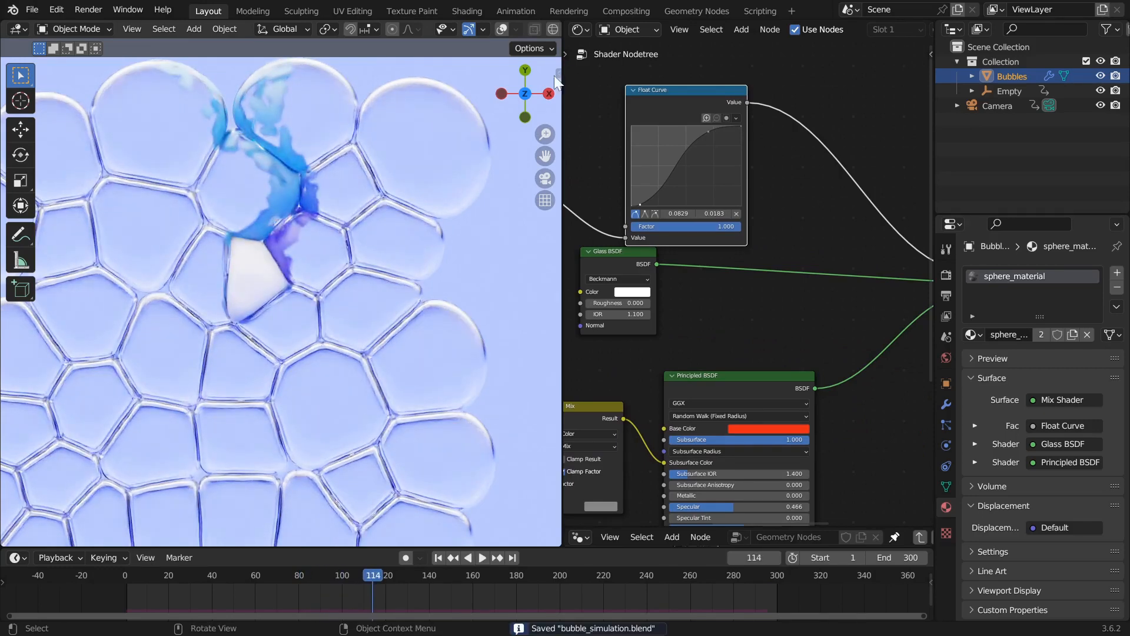
# - Return to the geometry nodes, open the propagate_material group, reposition its Group Output node and save the file
pyautogui.click(577, 29)
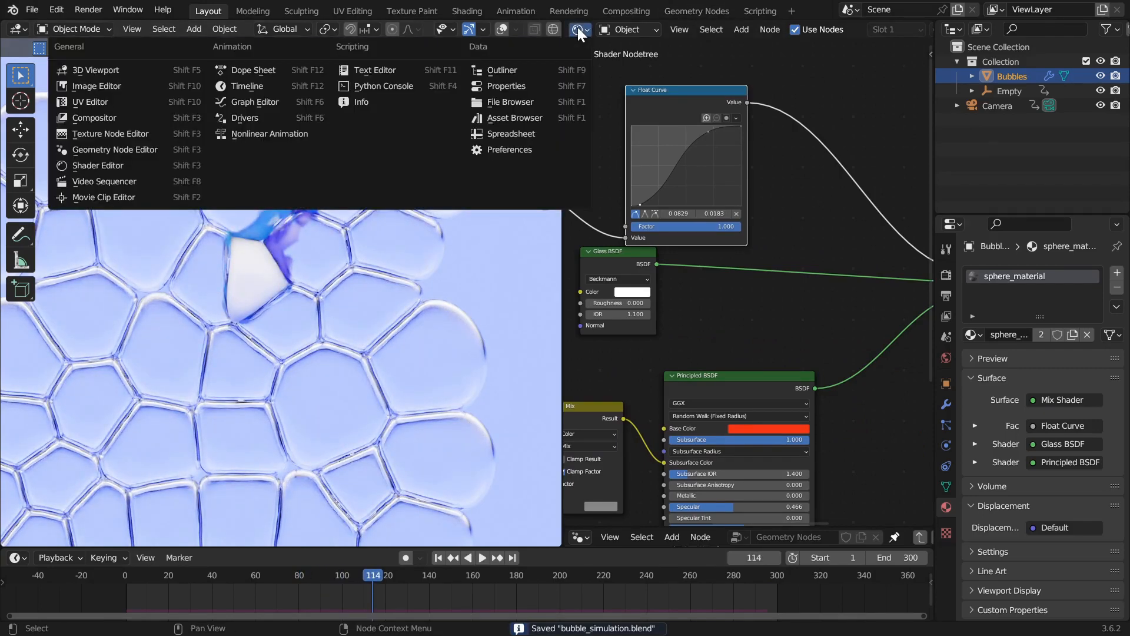
pyautogui.click(88, 150)
pyautogui.scroll(8, 774, 320)
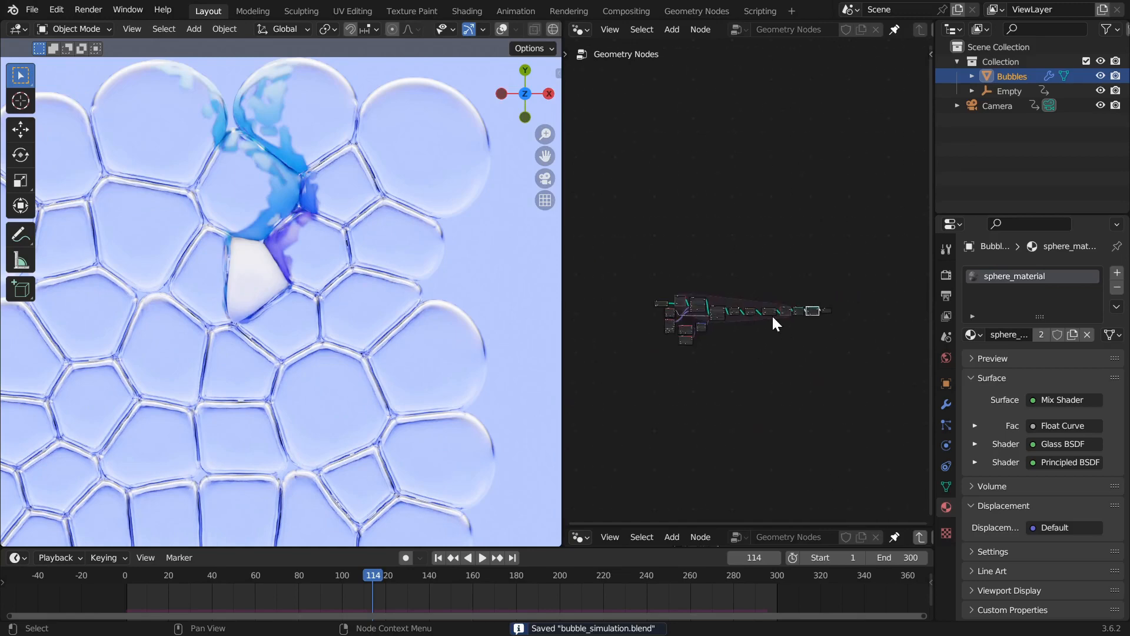
pyautogui.click(676, 301)
pyautogui.press('Tab')
pyautogui.scroll(-4, 742, 283)
pyautogui.moveTo(798, 253); pyautogui.dragTo(752, 312, button='middle')
pyautogui.scroll(6, 790, 279)
pyautogui.press('g')
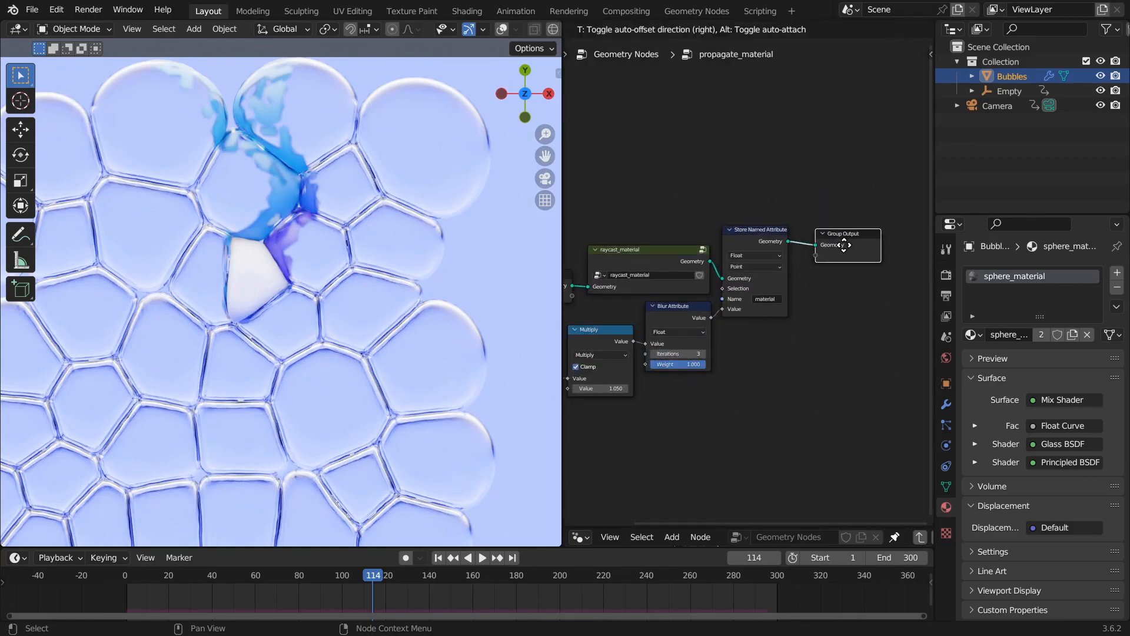
pyautogui.click(855, 266)
pyautogui.hotkey('ctrl', 's')
# - Replay the simulation from the first frame and switch the node editor back to the Shader Editor
pyautogui.hotkey('shift', 'Left')
pyautogui.press('space')
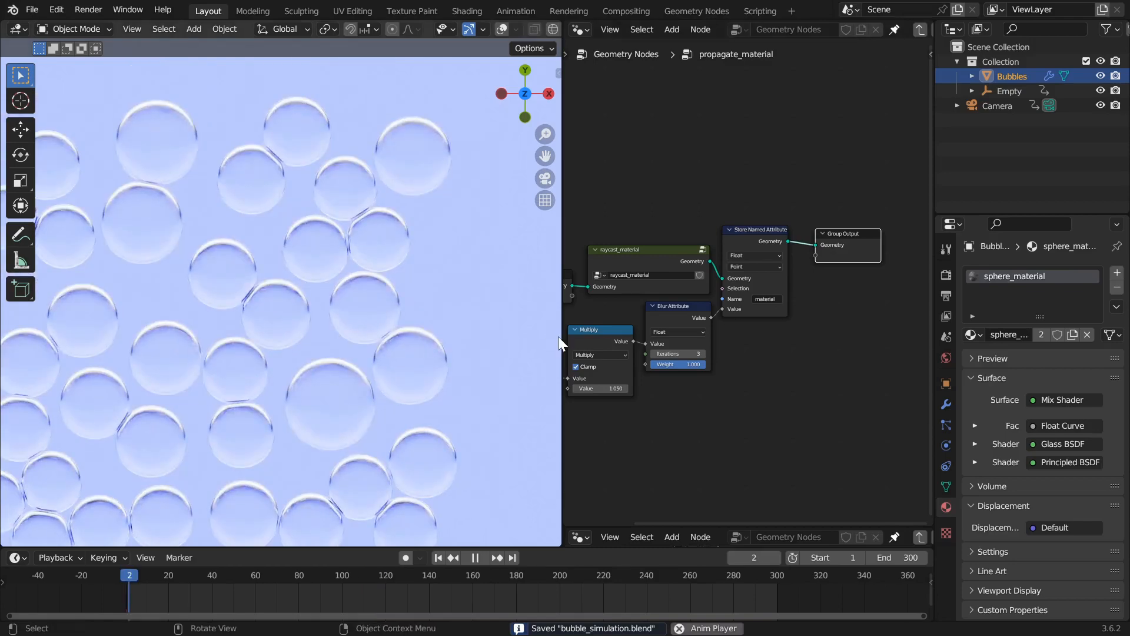
pyautogui.click(576, 31)
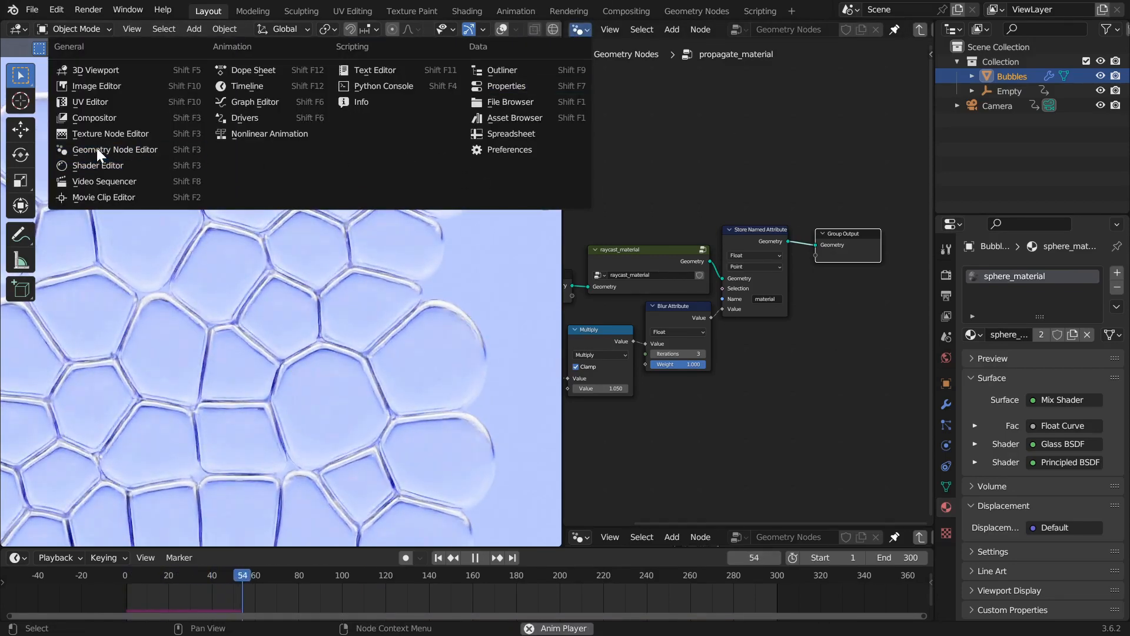
pyautogui.click(96, 165)
pyautogui.press('space')
# - Connect the Attribute node's Fac output directly to the Mix Shader's Fac, bypassing the Float Curve, and play the animation
pyautogui.moveTo(828, 164); pyautogui.dragTo(675, 359, button='middle')
pyautogui.scroll(4, 751, 283)
pyautogui.moveTo(802, 193); pyautogui.dragTo(731, 167, button='middle')
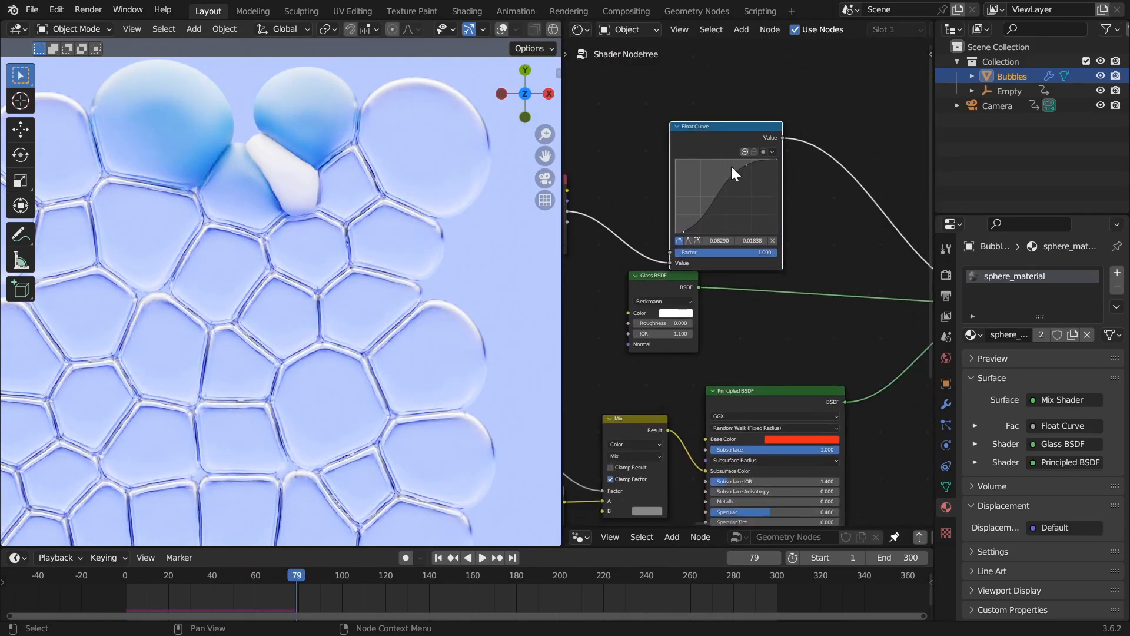
pyautogui.scroll(-4, 624, 244)
pyautogui.moveTo(644, 262); pyautogui.dragTo(625, 258, button='middle')
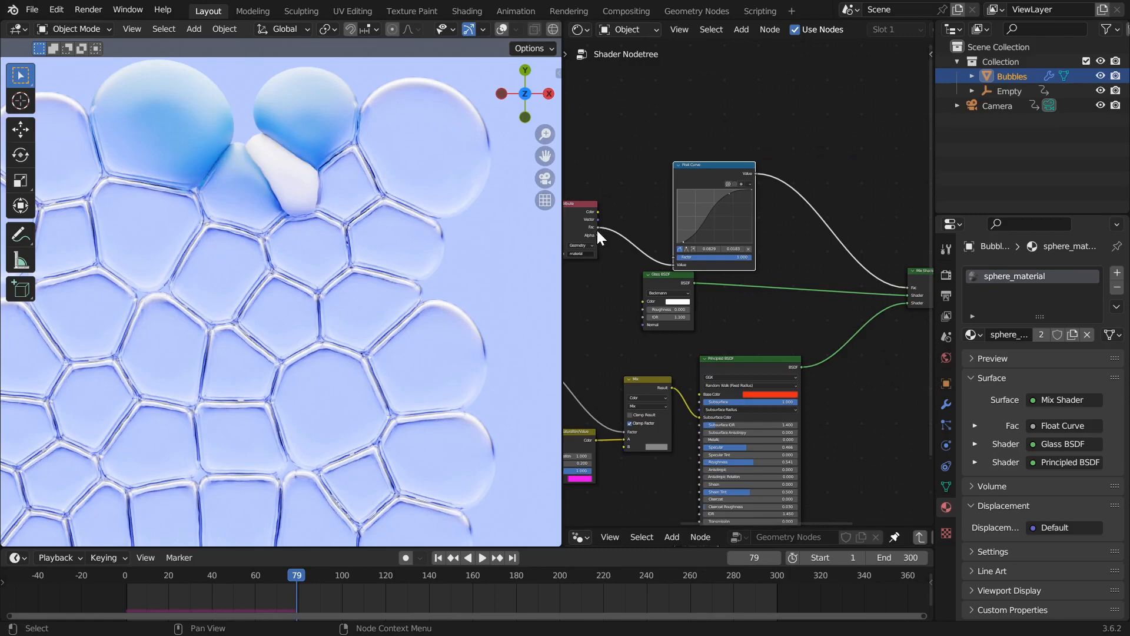
pyautogui.moveTo(595, 226); pyautogui.dragTo(867, 288)
pyautogui.press('space')
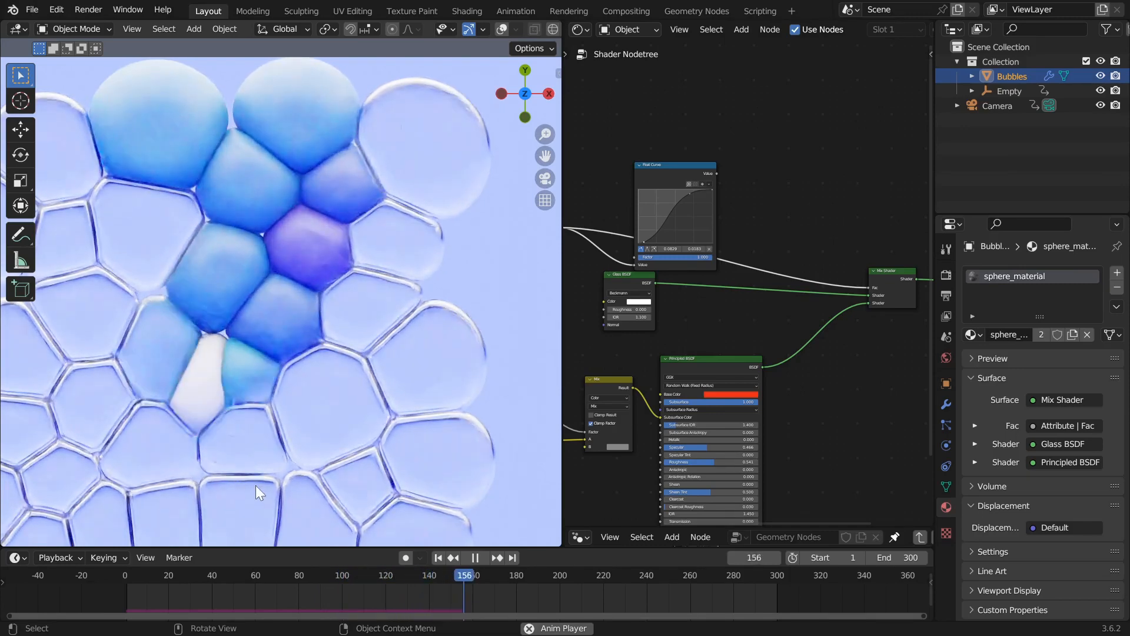
# - Switch the viewport to Material Preview and examine the glass-to-colour transition up close while the animation plays
pyautogui.press('space')
pyautogui.scroll(6, 271, 283)
pyautogui.press('z')
pyautogui.click(273, 499)
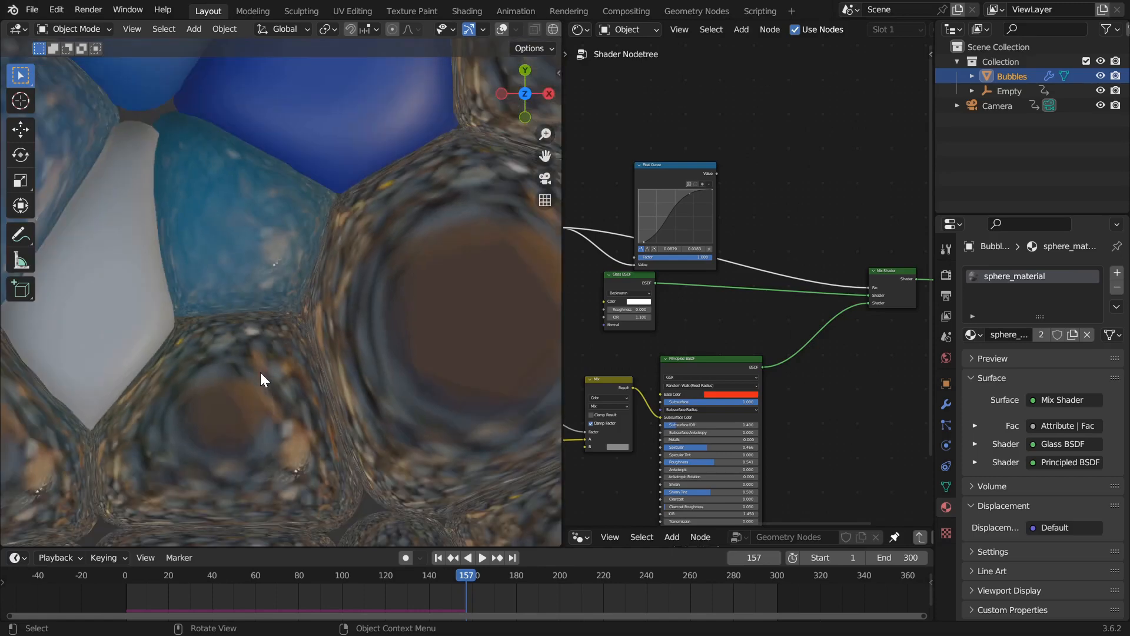
pyautogui.press('space')
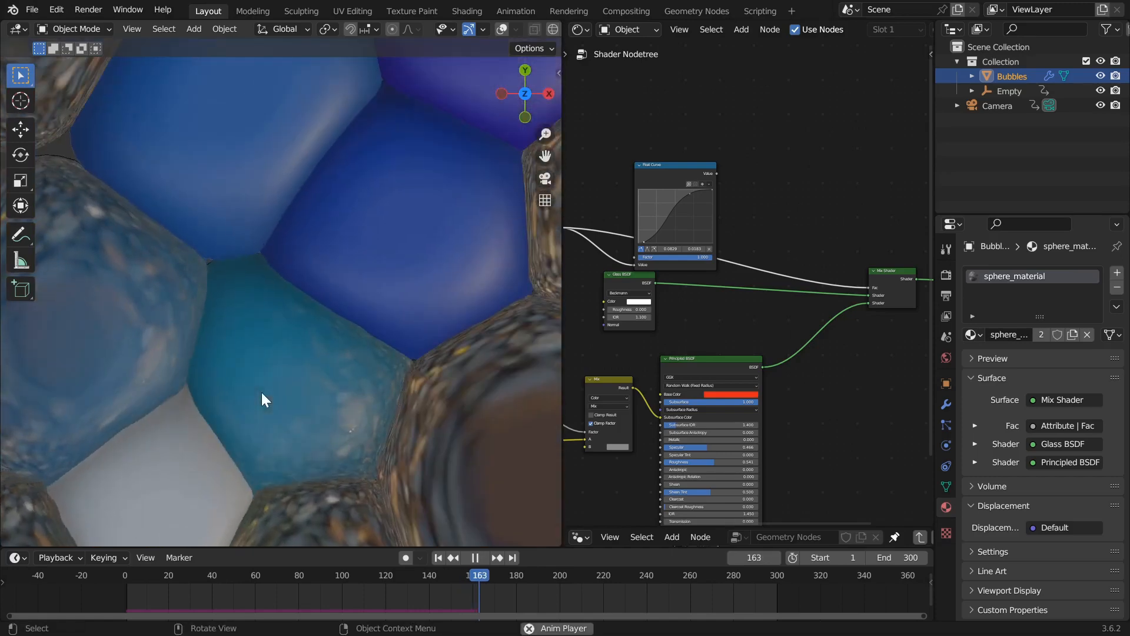
pyautogui.scroll(-5, 262, 392)
pyautogui.press('space')
pyautogui.scroll(2, 800, 192)
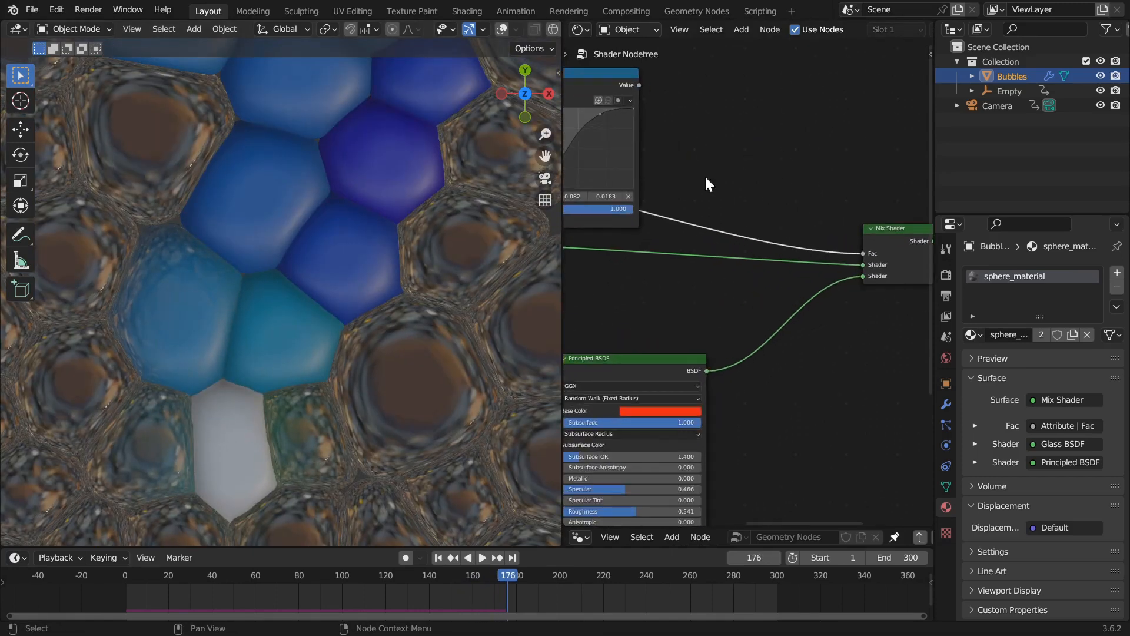
# - Reconnect the Float Curve's Value output to the Mix Shader's Fac and return the viewport to Rendered shading
pyautogui.moveTo(638, 85); pyautogui.dragTo(861, 256)
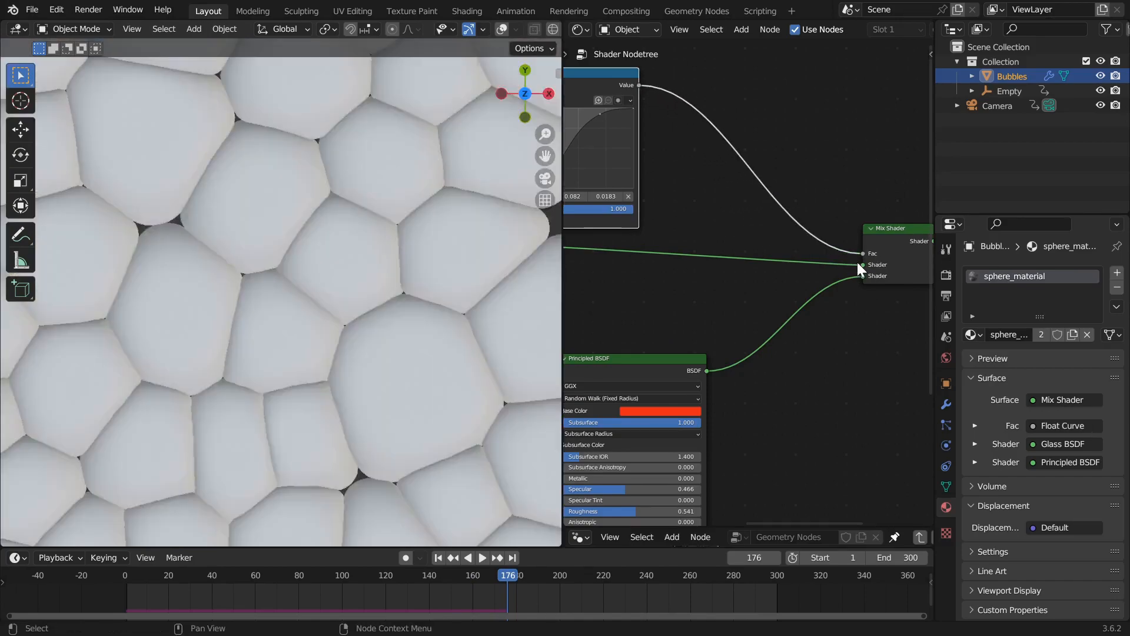
pyautogui.scroll(-3, 305, 342)
pyautogui.press('z')
# - Move the Mix Shader beside the Material Output and the Glass BSDF close to the Mix Shader's inputs
pyautogui.hotkey('ctrl', 'space')
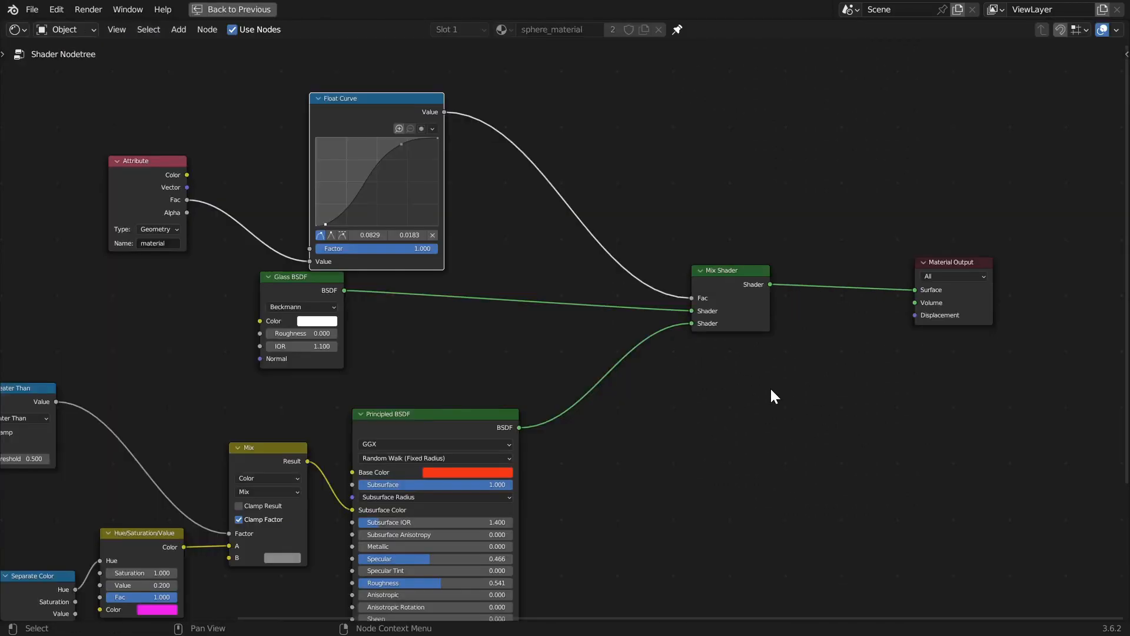
pyautogui.moveTo(669, 404); pyautogui.dragTo(782, 273, button='middle')
pyautogui.scroll(-2, 750, 309)
pyautogui.moveTo(699, 360); pyautogui.dragTo(721, 273, button='middle')
pyautogui.scroll(5, 471, 139)
pyautogui.moveTo(720, 219); pyautogui.dragTo(672, 305, button='middle')
pyautogui.scroll(2, 815, 179)
pyautogui.moveTo(818, 206); pyautogui.dragTo(786, 231)
pyautogui.moveTo(810, 241); pyautogui.dragTo(674, 338, button='middle')
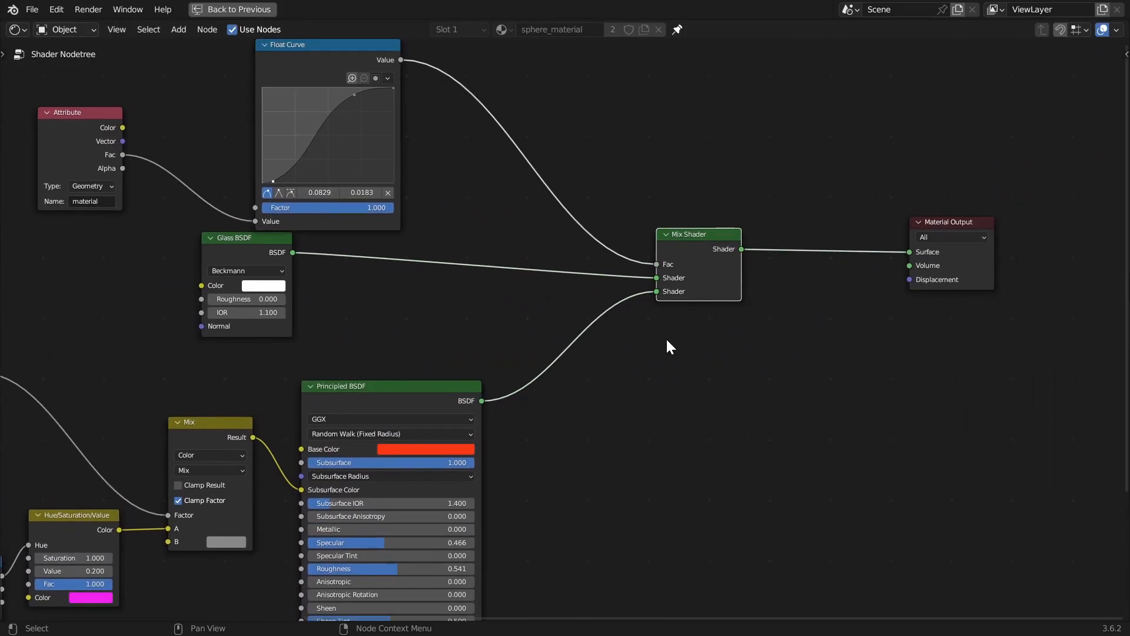
pyautogui.moveTo(699, 252); pyautogui.dragTo(823, 240)
pyautogui.moveTo(244, 246); pyautogui.dragTo(581, 229)
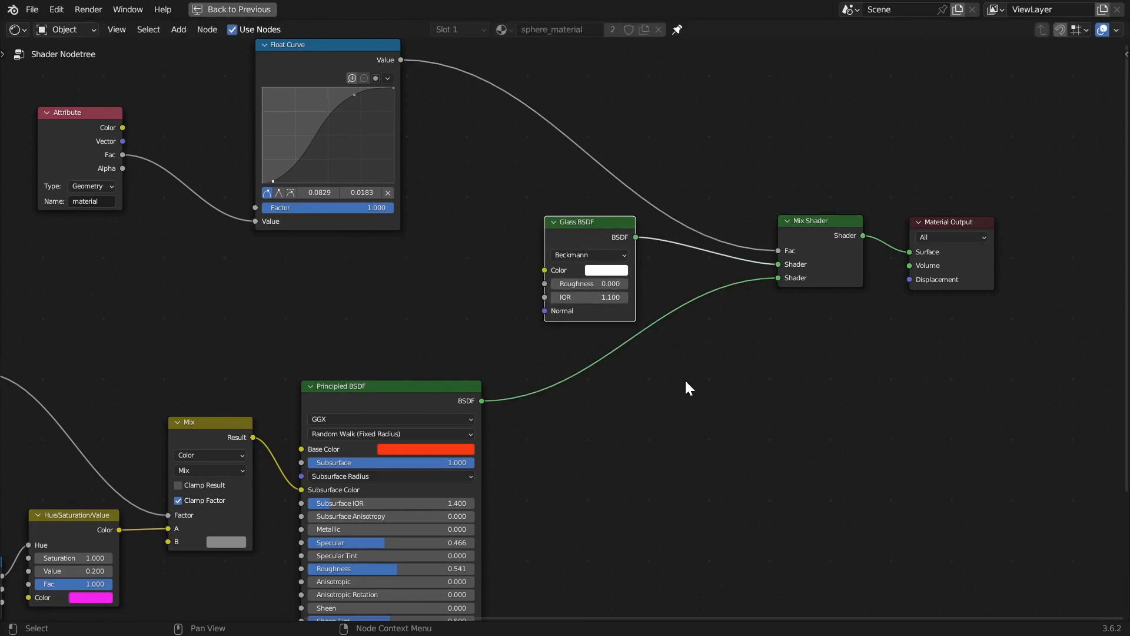
# - Set the Glass BSDF's IOR to 1.52
pyautogui.scroll(2, 586, 228)
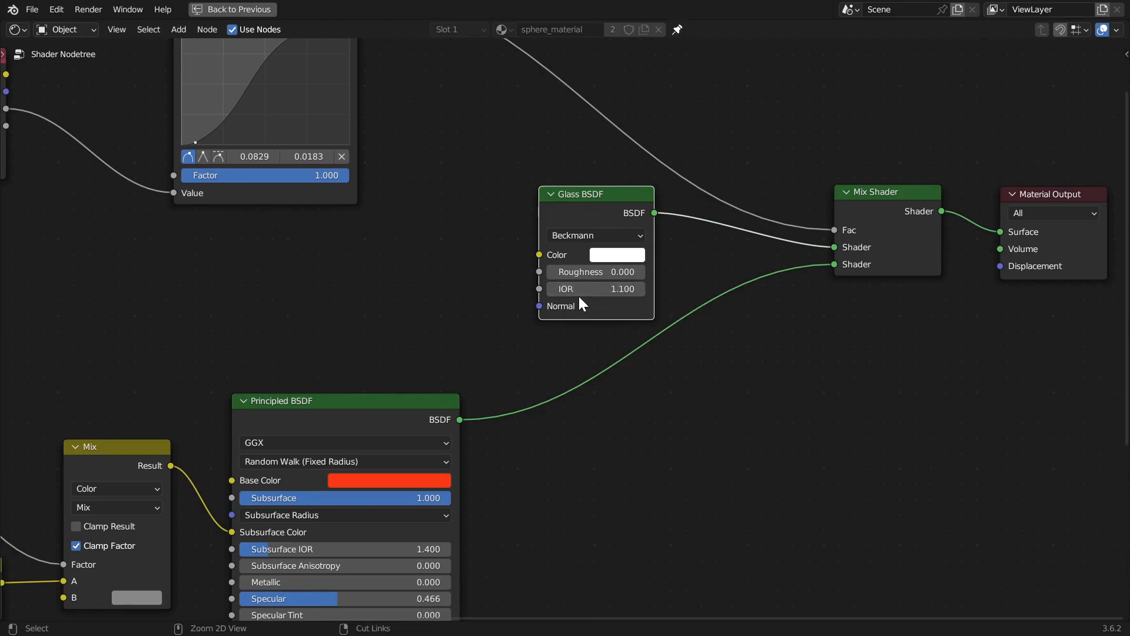
pyautogui.hotkey('ctrl', 'space')
pyautogui.scroll(1, 707, 406)
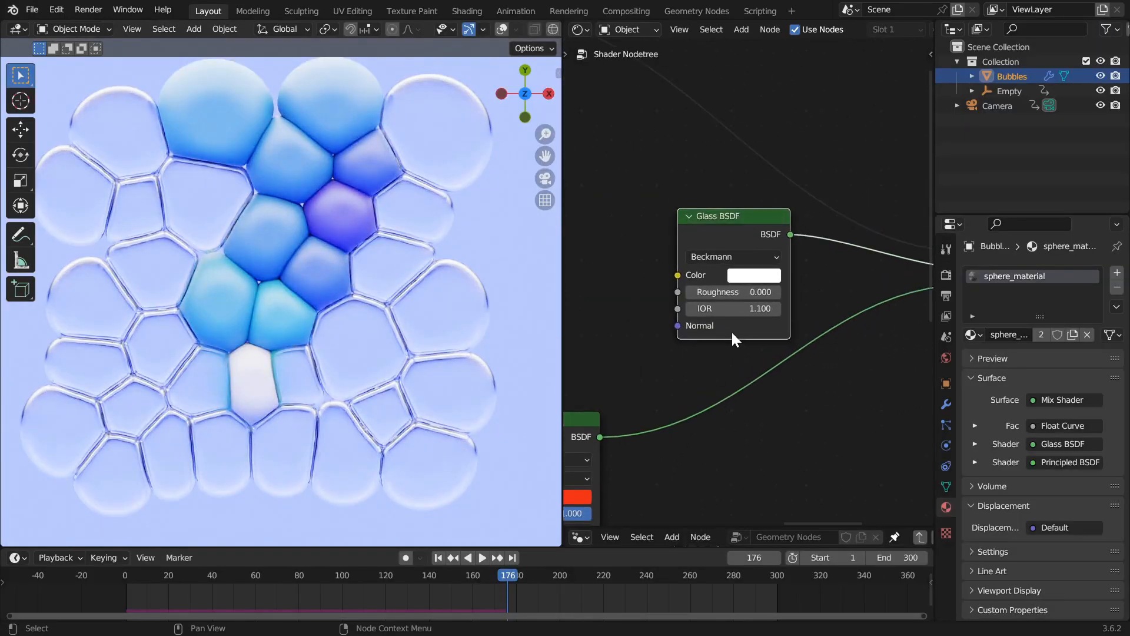
pyautogui.click(733, 309)
pyautogui.write('1.')
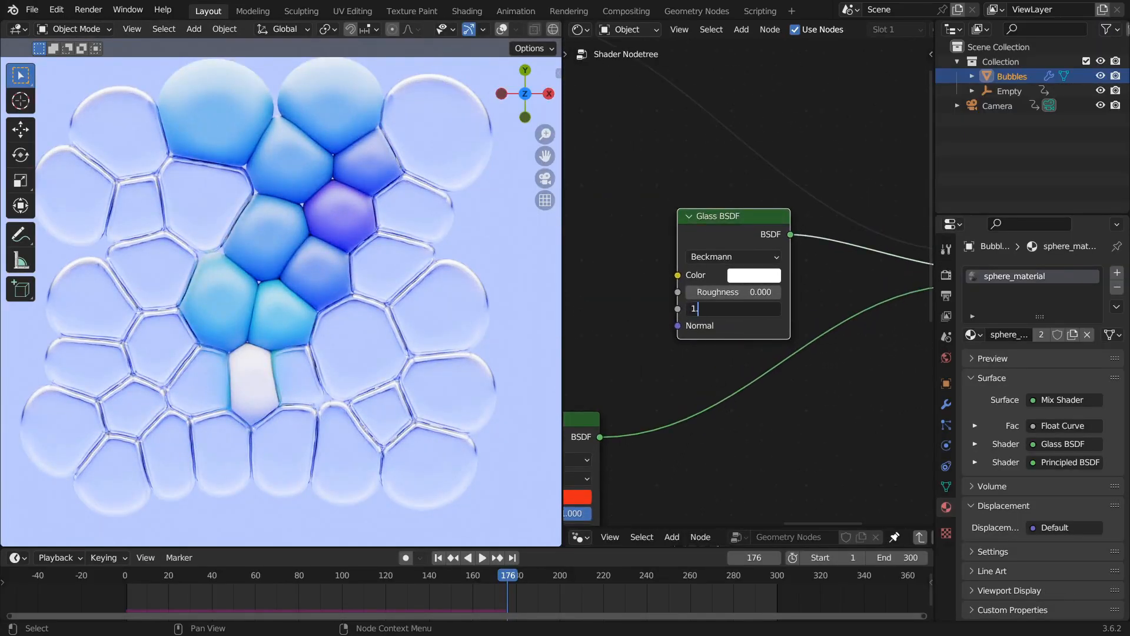
pyautogui.write('52')
pyautogui.press('Return')
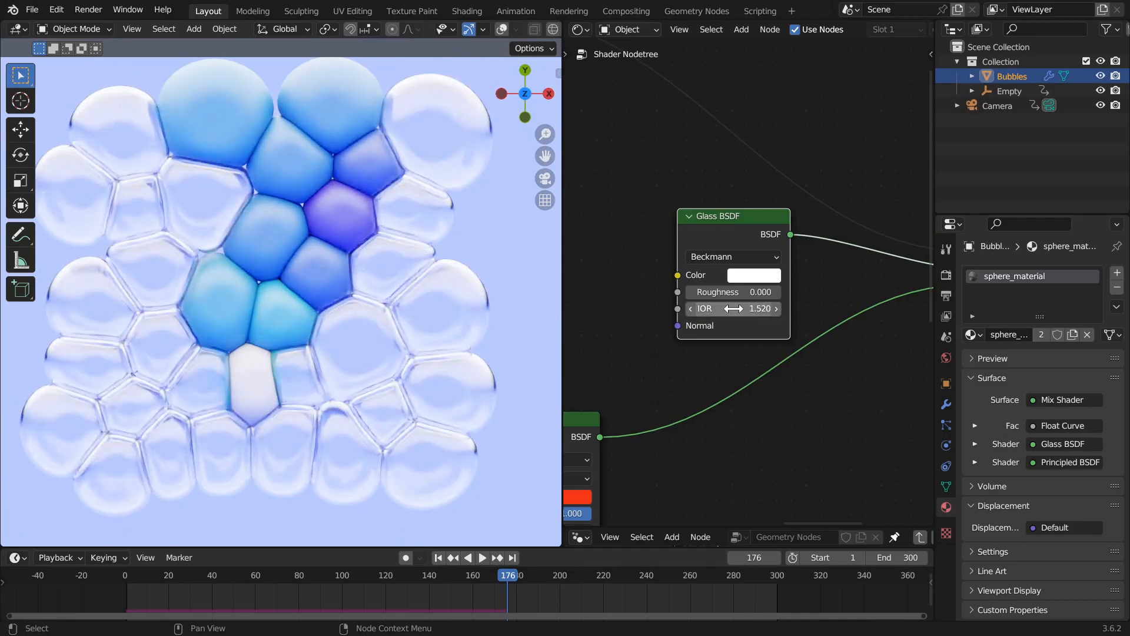
# - Inspect the glass bubbles up close and set the Glass BSDF's IOR to 1.45
pyautogui.scroll(5, 336, 384)
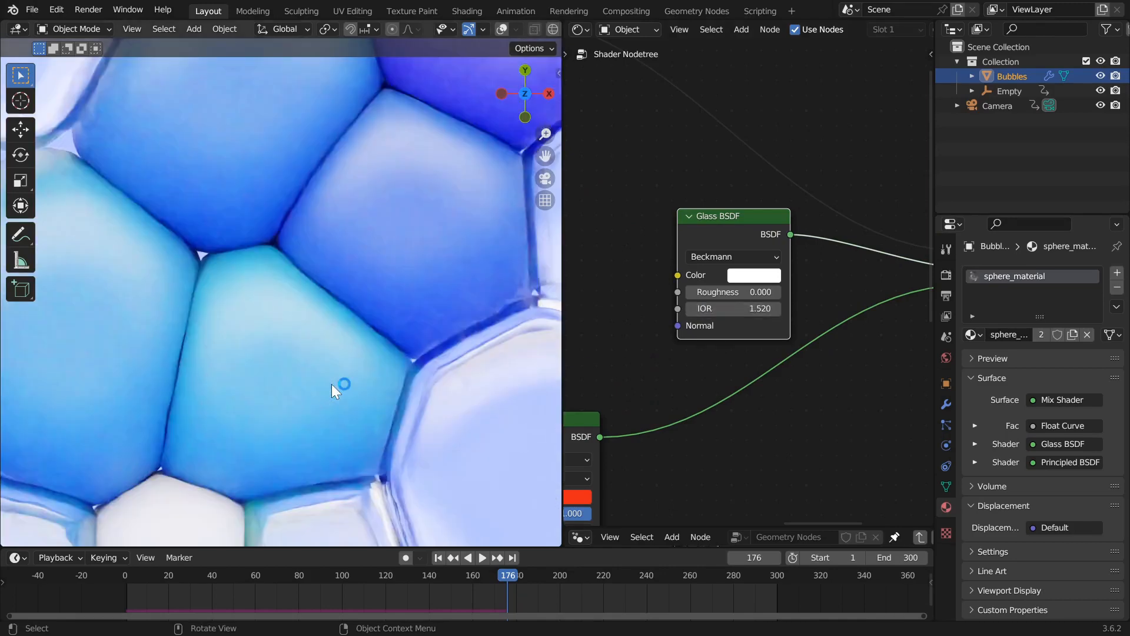
pyautogui.scroll(-2, 331, 384)
pyautogui.doubleClick(746, 305)
pyautogui.write('1.45')
pyautogui.press('Return')
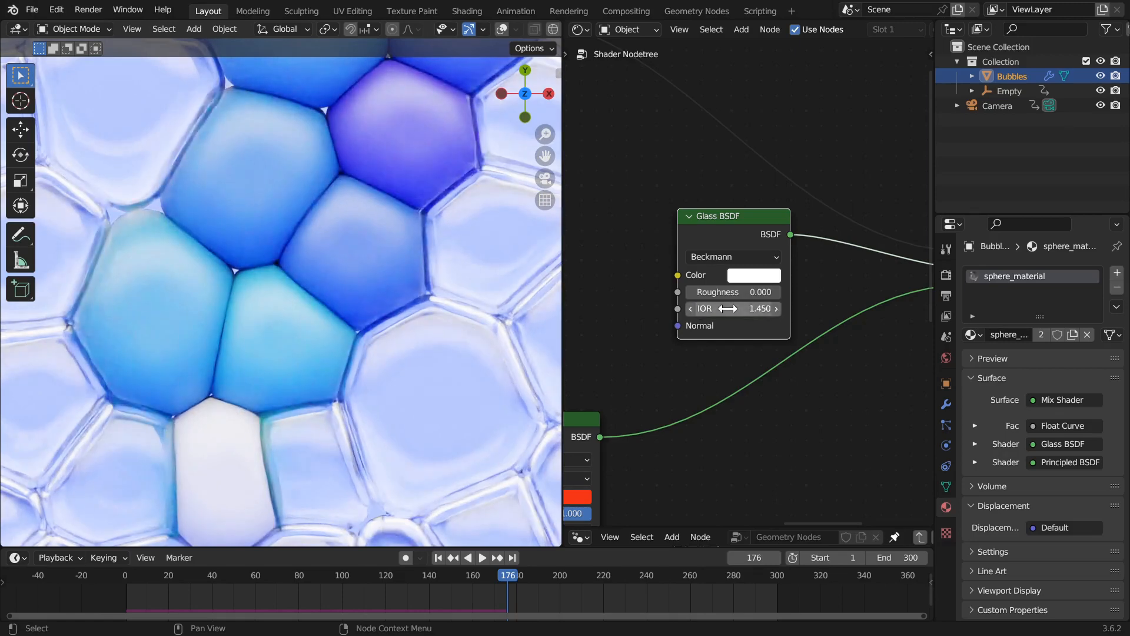
# - Set the Glass BSDF's IOR to 1.1 and enlarge the shader node tree to full screen
pyautogui.doubleClick(729, 309)
pyautogui.write('1.1')
pyautogui.press('Return')
pyautogui.scroll(-5, 202, 434)
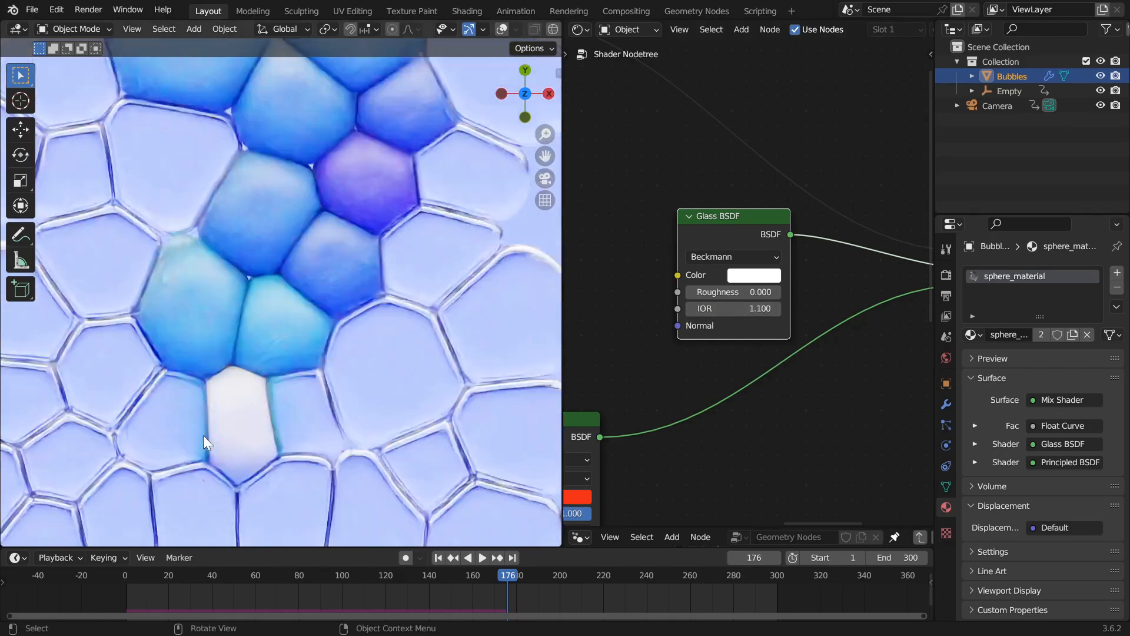
pyautogui.hotkey('ctrl', 'space')
pyautogui.scroll(-2, 676, 280)
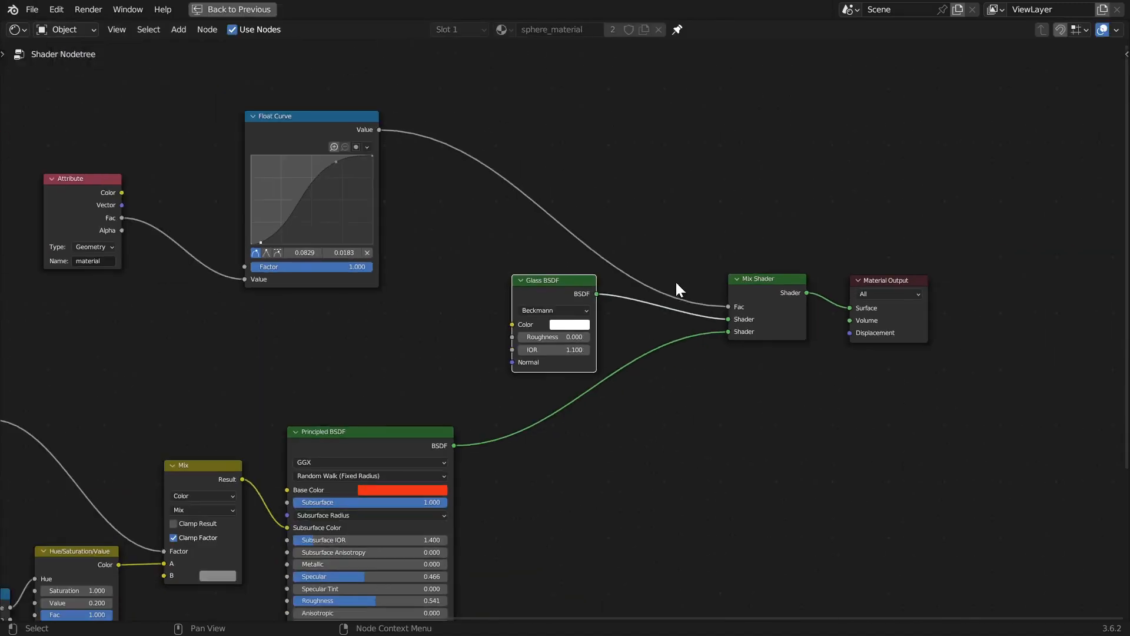
# - Move the Float Curve, the material Attribute and the Principled BSDF nodes closer to the Mix Shader
pyautogui.moveTo(332, 126); pyautogui.dragTo(533, 94)
pyautogui.moveTo(88, 190); pyautogui.dragTo(387, 190)
pyautogui.moveTo(353, 441); pyautogui.dragTo(504, 399)
# - Move the colour Mix node beside the Principled BSDF's Subsurface Color input
pyautogui.moveTo(391, 437); pyautogui.dragTo(577, 270, button='middle')
pyautogui.scroll(-2, 559, 294)
pyautogui.moveTo(532, 306); pyautogui.dragTo(652, 310)
pyautogui.scroll(2, 652, 310)
pyautogui.moveTo(912, 235); pyautogui.dragTo(668, 250, button='middle')
pyautogui.scroll(3, 669, 252)
pyautogui.moveTo(800, 265); pyautogui.dragTo(779, 178, button='middle')
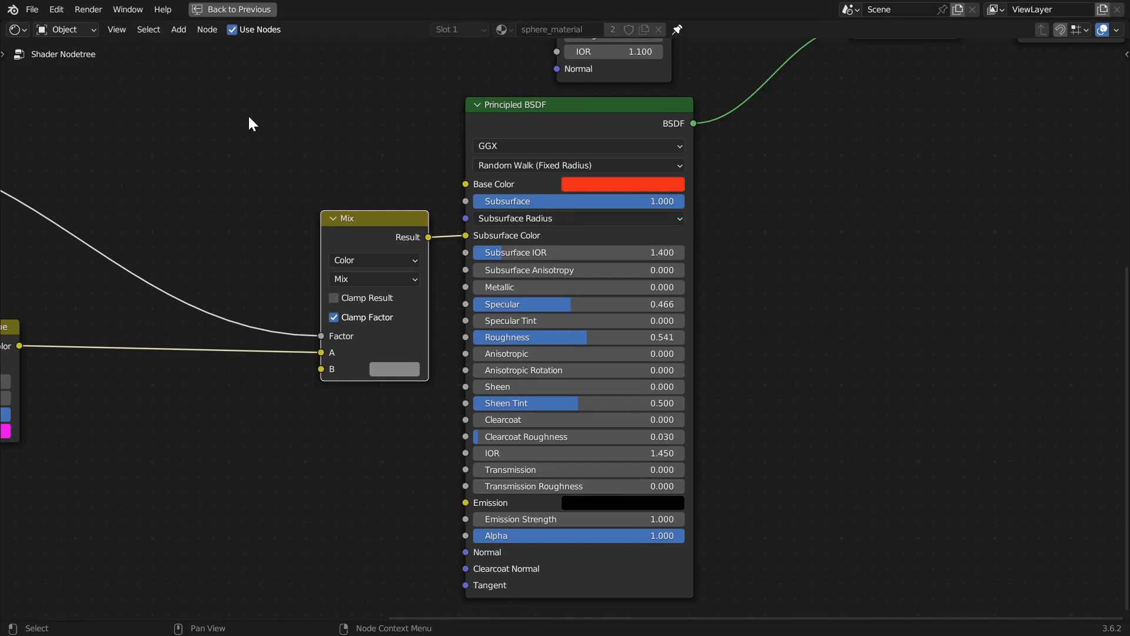
pyautogui.moveTo(393, 166); pyautogui.dragTo(411, 187, button='middle')
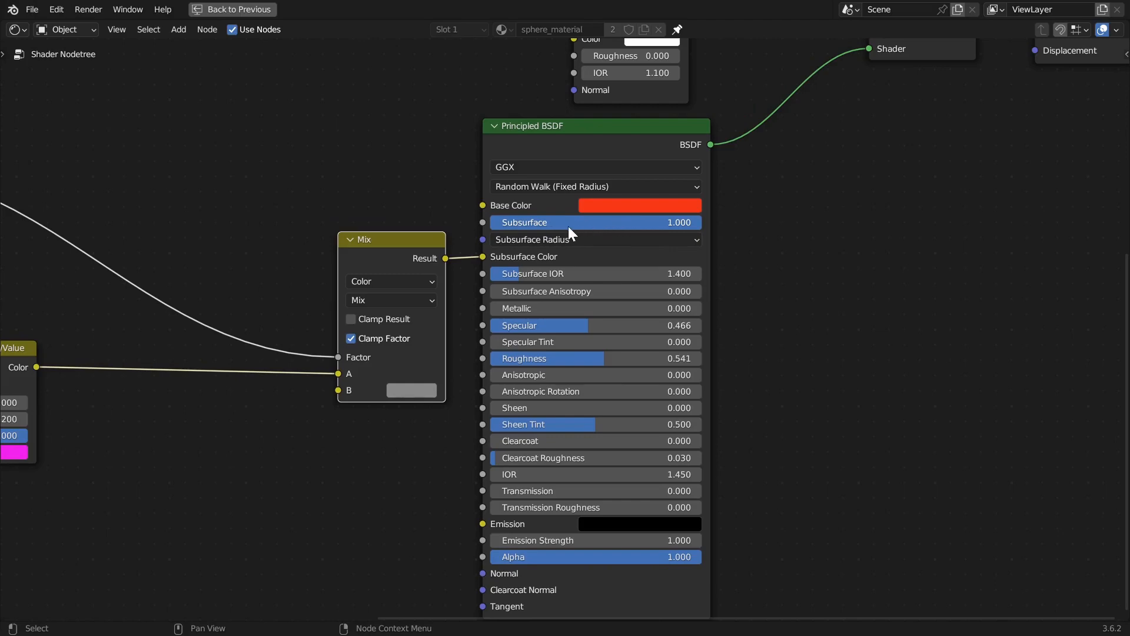
pyautogui.moveTo(415, 203); pyautogui.dragTo(454, 210, button='middle')
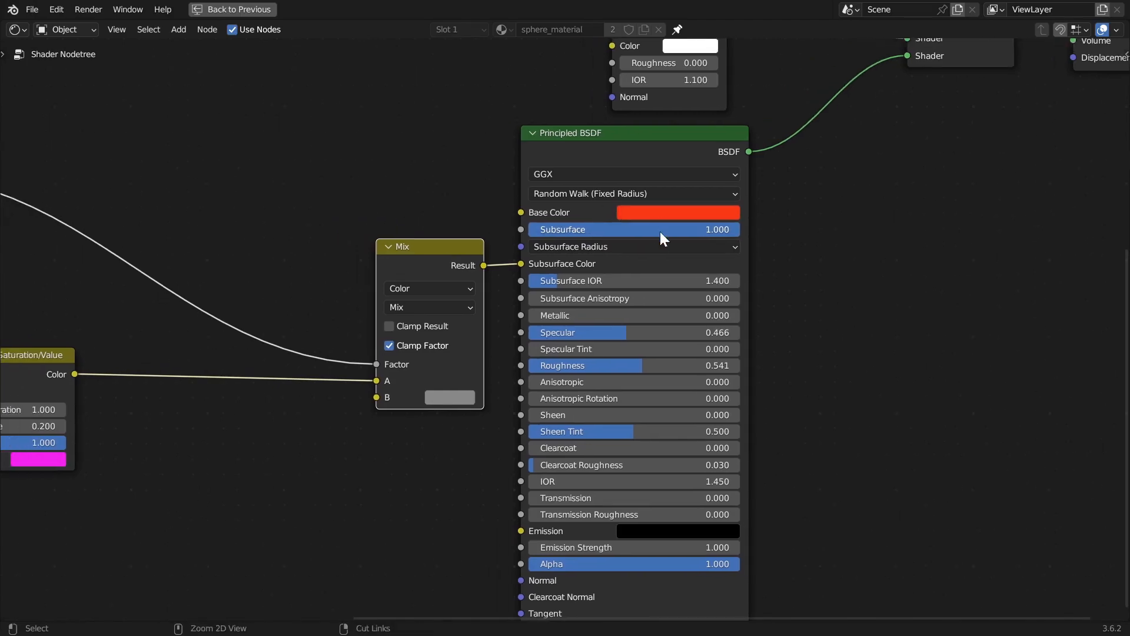
# - Change the Principled BSDF's Base Color from red to near white and save the file
pyautogui.hotkey('ctrl', 'space')
pyautogui.click(828, 185)
pyautogui.moveTo(844, 340); pyautogui.dragTo(757, 341)
pyautogui.hotkey('ctrl', 's')
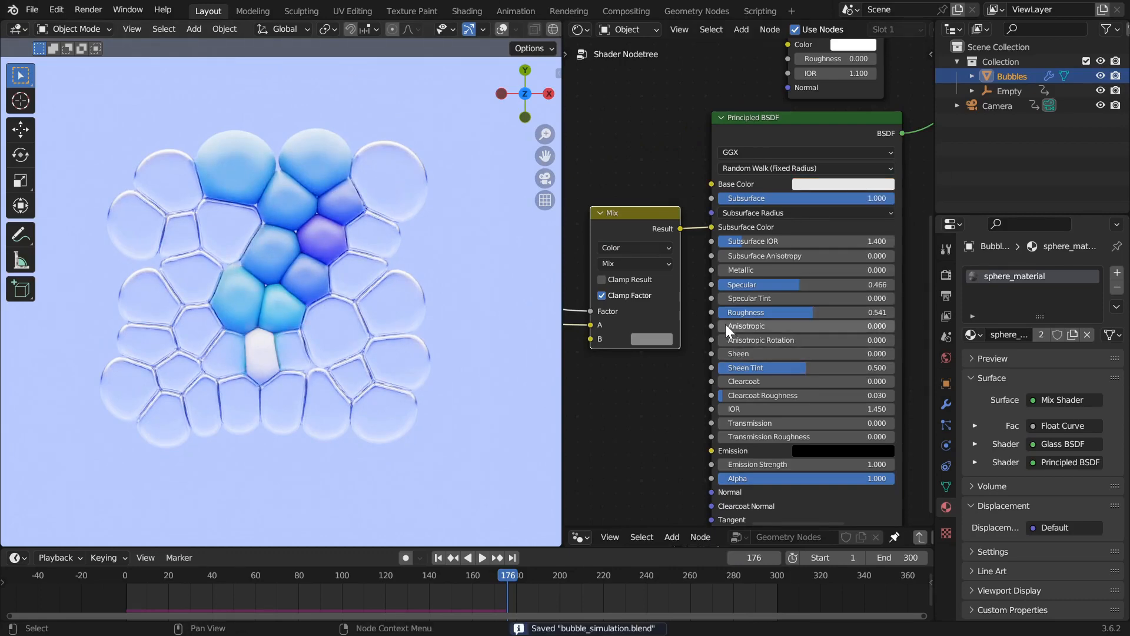
# - Gather the Greater Than, controlled Attribute, Hue/Saturation/Value and Separate Color nodes close to the colour Mix node in the full-screen node tree
pyautogui.moveTo(584, 388); pyautogui.dragTo(719, 394, button='middle')
pyautogui.hotkey('ctrl', 'space')
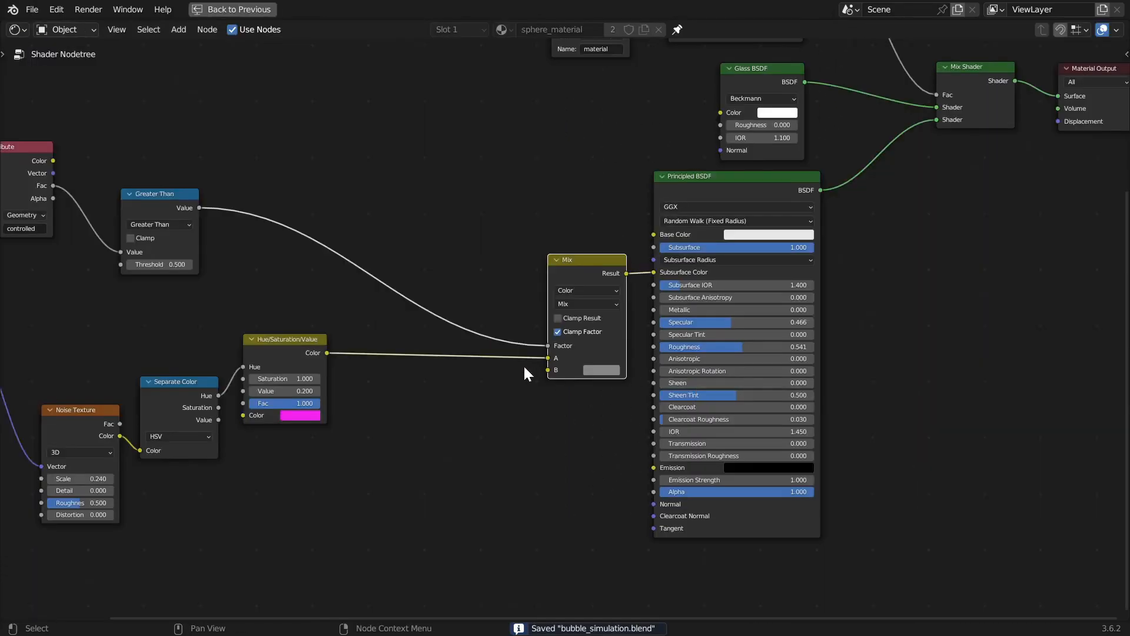
pyautogui.scroll(-2, 522, 374)
pyautogui.scroll(2, 397, 210)
pyautogui.moveTo(397, 210); pyautogui.dragTo(693, 246)
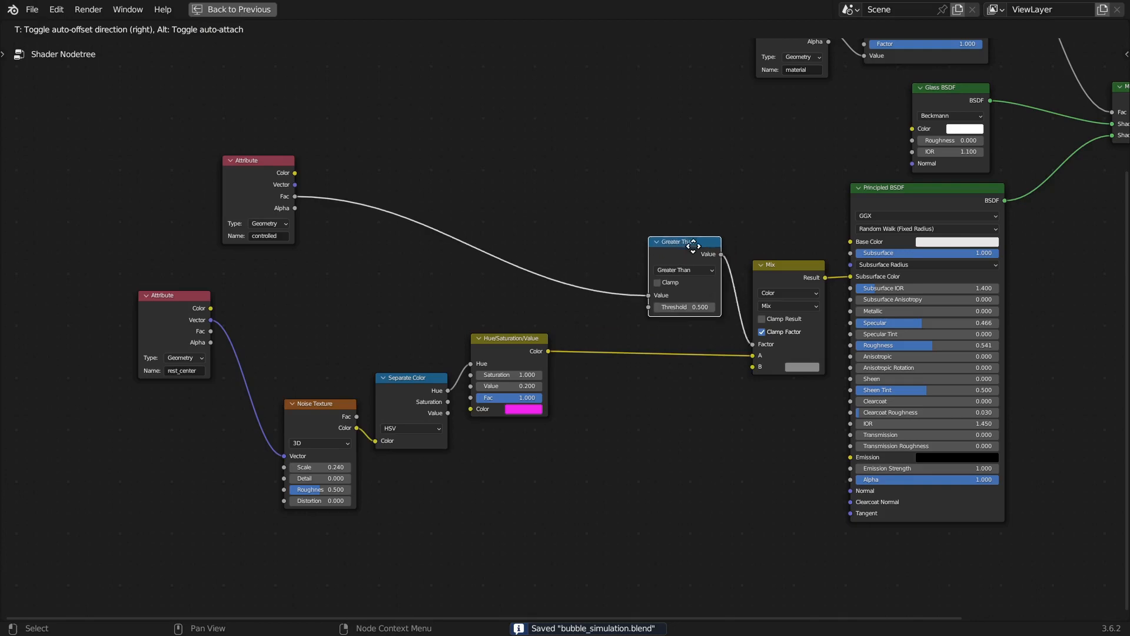
pyautogui.moveTo(250, 161); pyautogui.dragTo(576, 236)
pyautogui.moveTo(521, 333); pyautogui.dragTo(685, 345)
pyautogui.moveTo(433, 386); pyautogui.dragTo(592, 371)
# - Fine-tune the controlled Attribute node's position beside the Greater Than node
pyautogui.moveTo(584, 253)
pyautogui.mouseDown()
pyautogui.moveTo(575, 257)
pyautogui.moveTo(594, 260)
pyautogui.mouseUp()
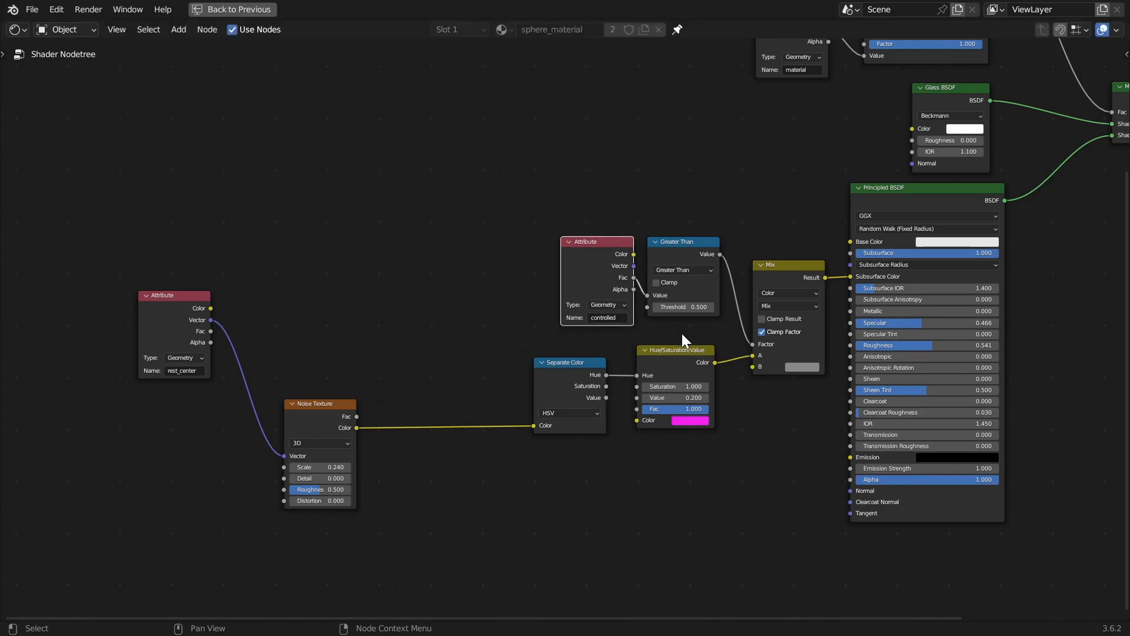
pyautogui.scroll(2, 681, 334)
pyautogui.moveTo(553, 239); pyautogui.dragTo(525, 216)
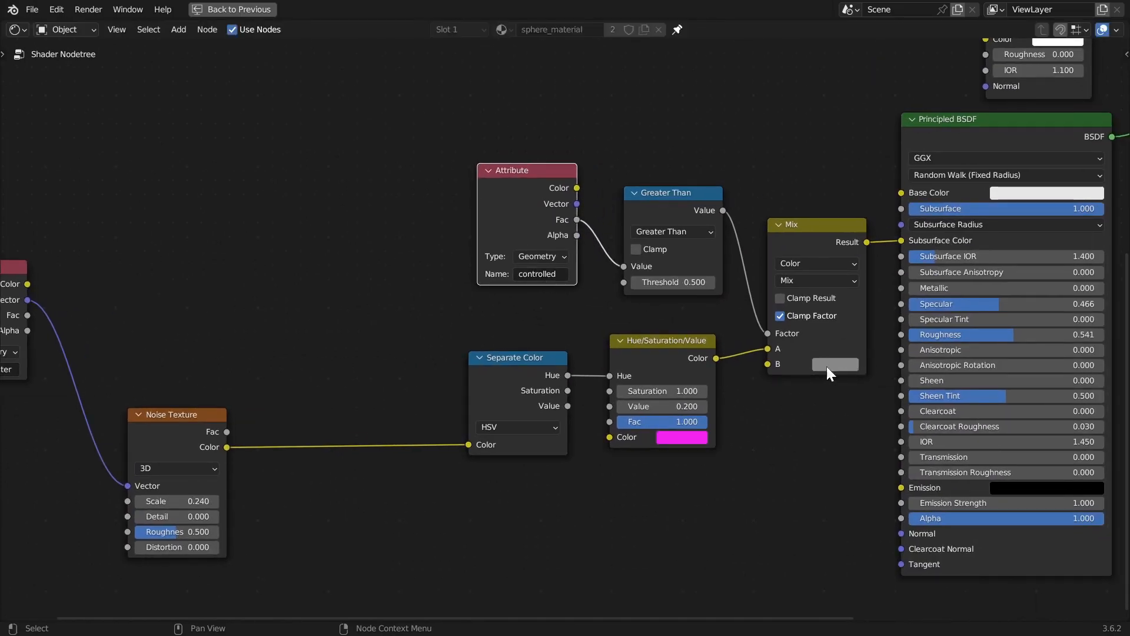
pyautogui.moveTo(572, 265); pyautogui.dragTo(586, 286)
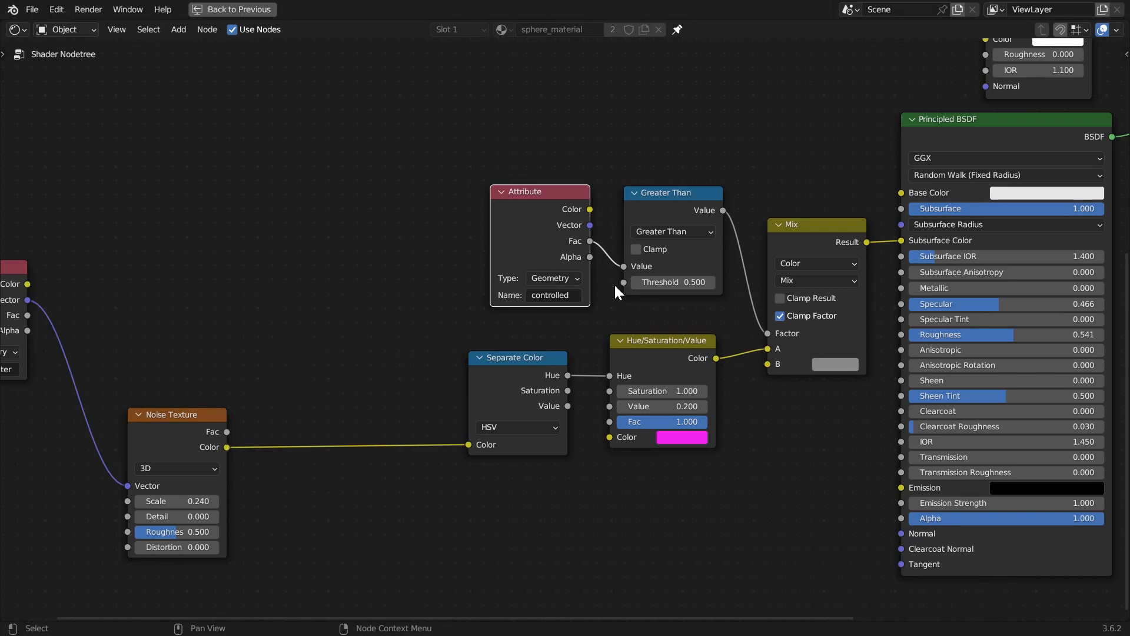
# - Examine how the controlled attribute and the Greater Than node drive the Mix factor, alongside the bubbles in the viewport
pyautogui.hotkey('ctrl', 'space')
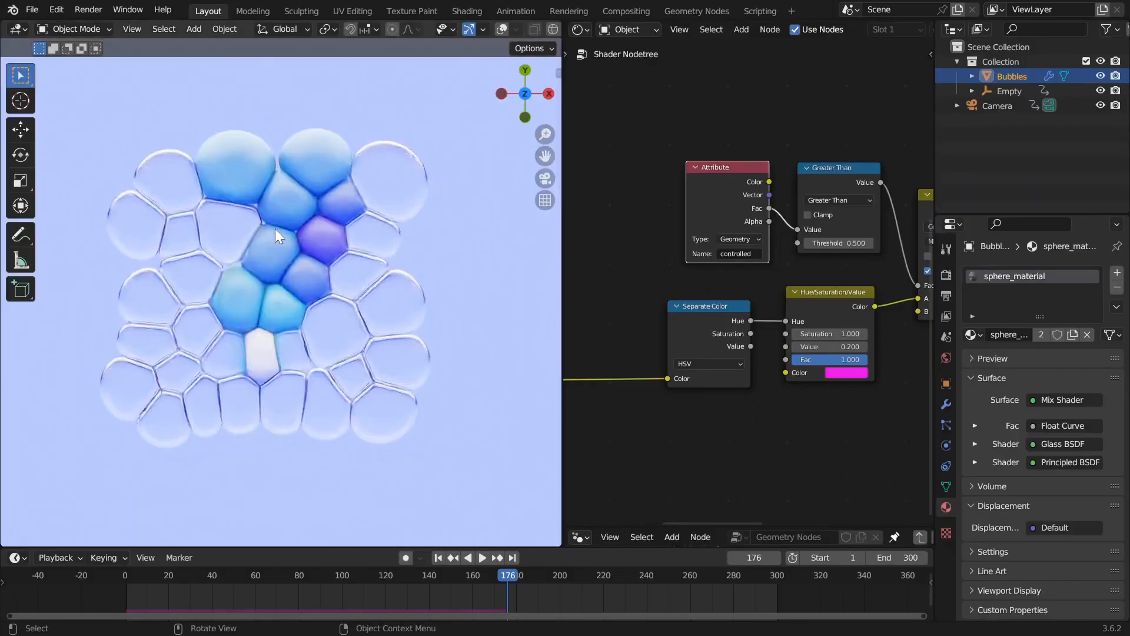
pyautogui.moveTo(845, 256); pyautogui.dragTo(720, 279, button='middle')
pyautogui.scroll(2, 719, 279)
pyautogui.moveTo(680, 318); pyautogui.dragTo(718, 335, button='middle')
pyautogui.moveTo(730, 207); pyautogui.dragTo(737, 212)
pyautogui.moveTo(749, 351); pyautogui.dragTo(674, 283, button='middle')
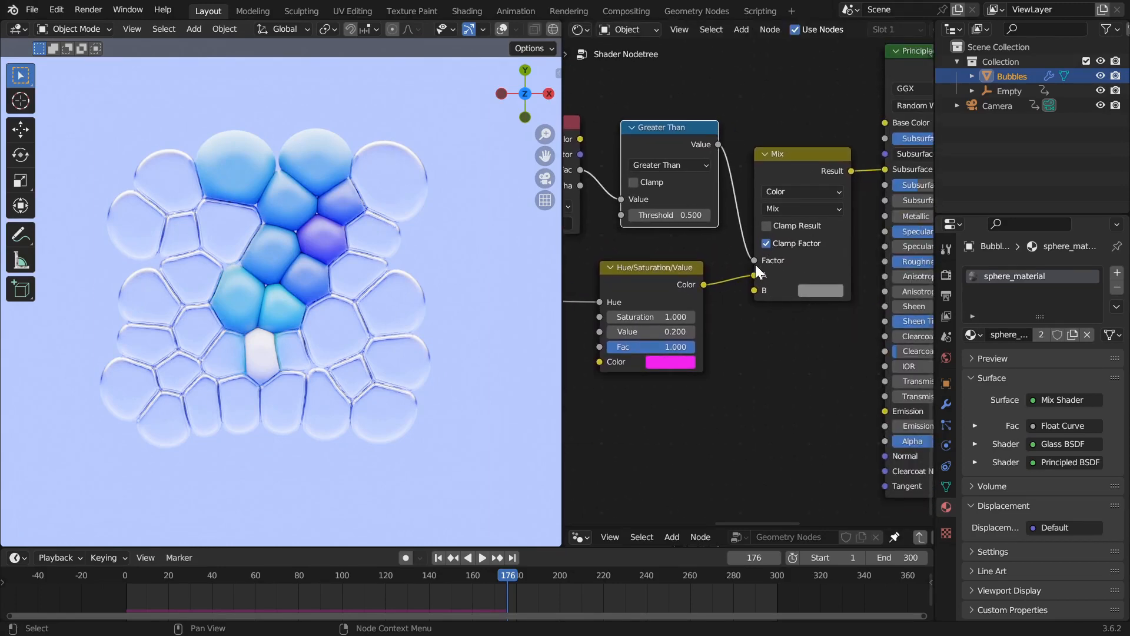
pyautogui.click(783, 178)
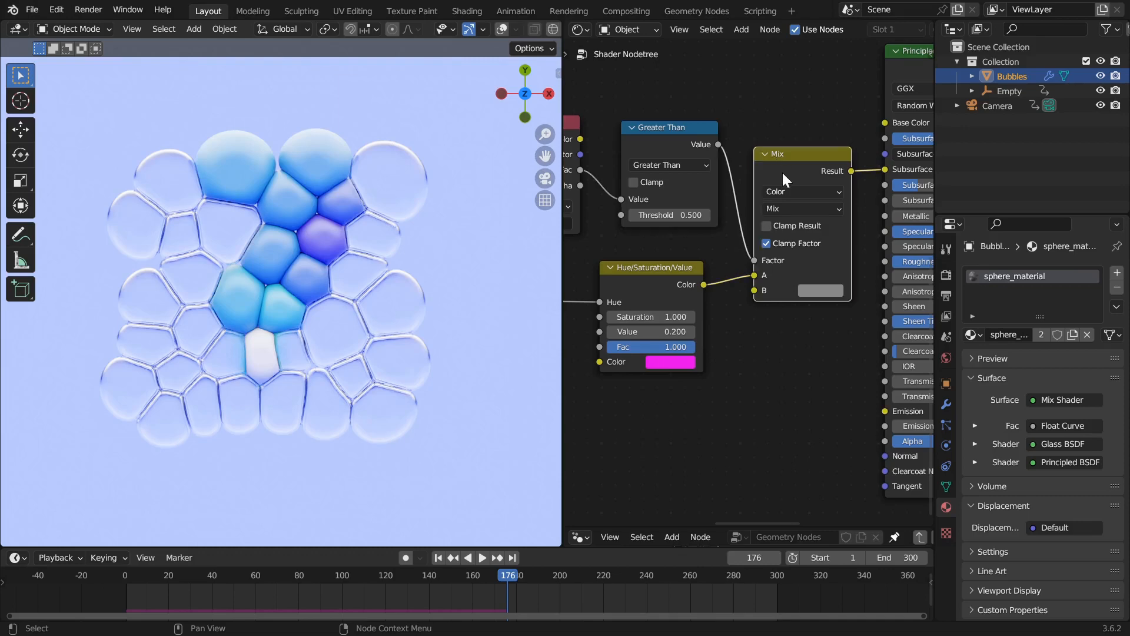
# - Try a different colour for the Mix node's B input and undo the change
pyautogui.click(819, 290)
pyautogui.click(832, 180)
pyautogui.moveTo(833, 180); pyautogui.dragTo(815, 172)
pyautogui.hotkey('ctrl', 'z')
pyautogui.moveTo(815, 340); pyautogui.dragTo(859, 333, button='middle')
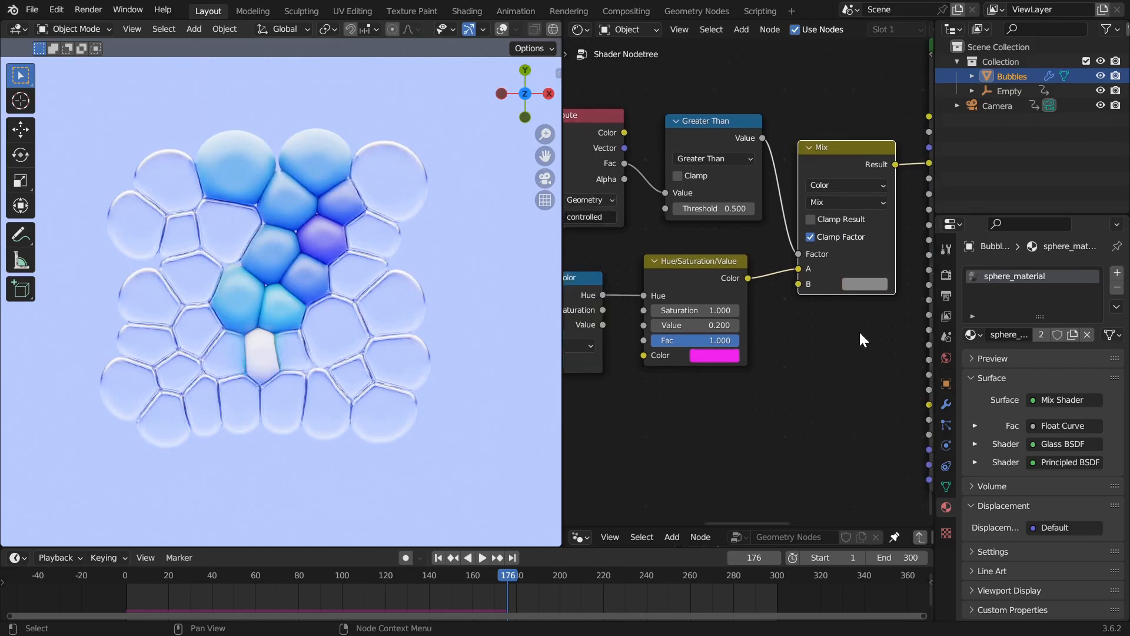
# - Move the Noise Texture beside the Separate Color node and the rest_center Attribute beside the Noise Texture
pyautogui.scroll(-5, 861, 331)
pyautogui.hotkey('ctrl', 'space')
pyautogui.moveTo(483, 396); pyautogui.dragTo(647, 378, button='middle')
pyautogui.moveTo(383, 363); pyautogui.dragTo(527, 360)
pyautogui.moveTo(187, 265); pyautogui.dragTo(426, 402)
pyautogui.scroll(2, 422, 424)
pyautogui.moveTo(375, 511); pyautogui.dragTo(375, 532)
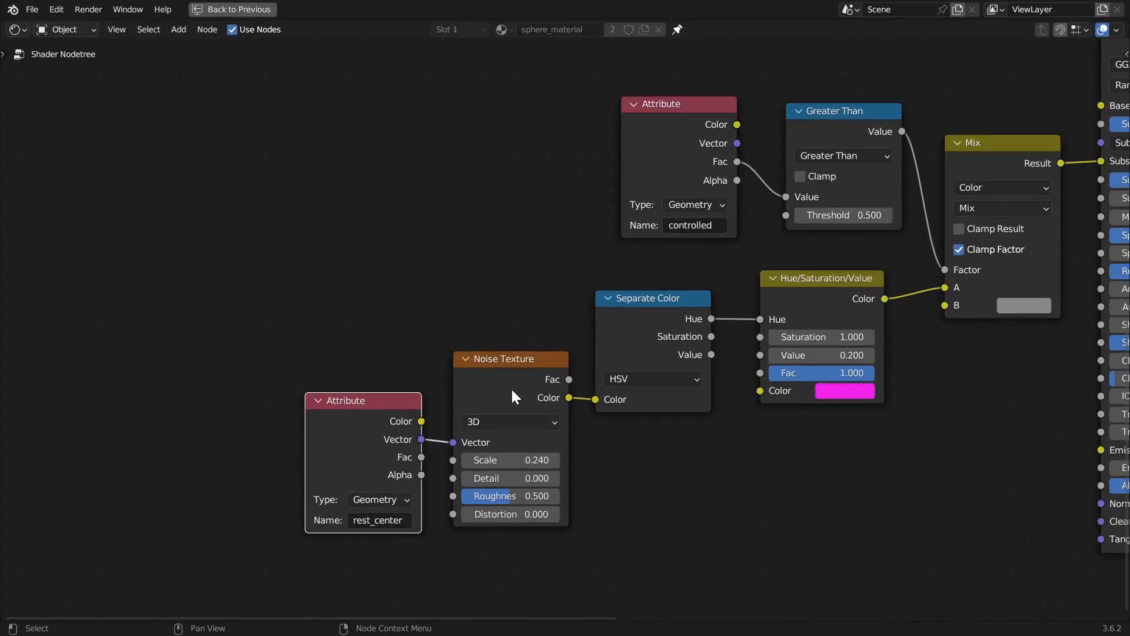
pyautogui.moveTo(465, 391); pyautogui.dragTo(460, 307, button='middle')
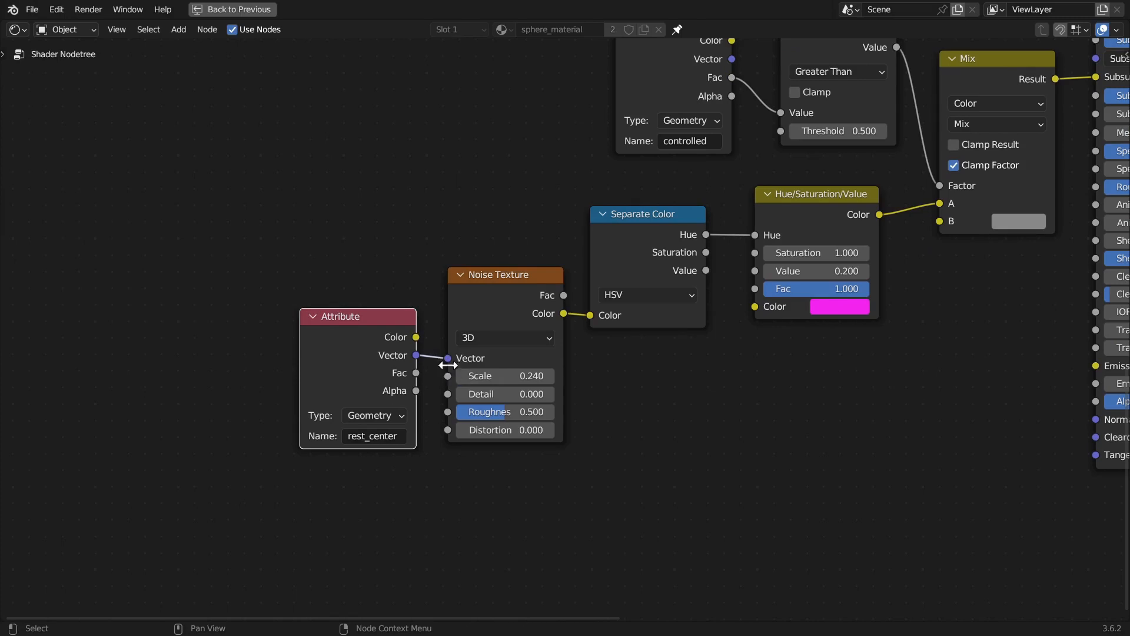
# - Select the Noise Texture node and play the simulation beside it to view how the bubbles are coloured
pyautogui.click(493, 285)
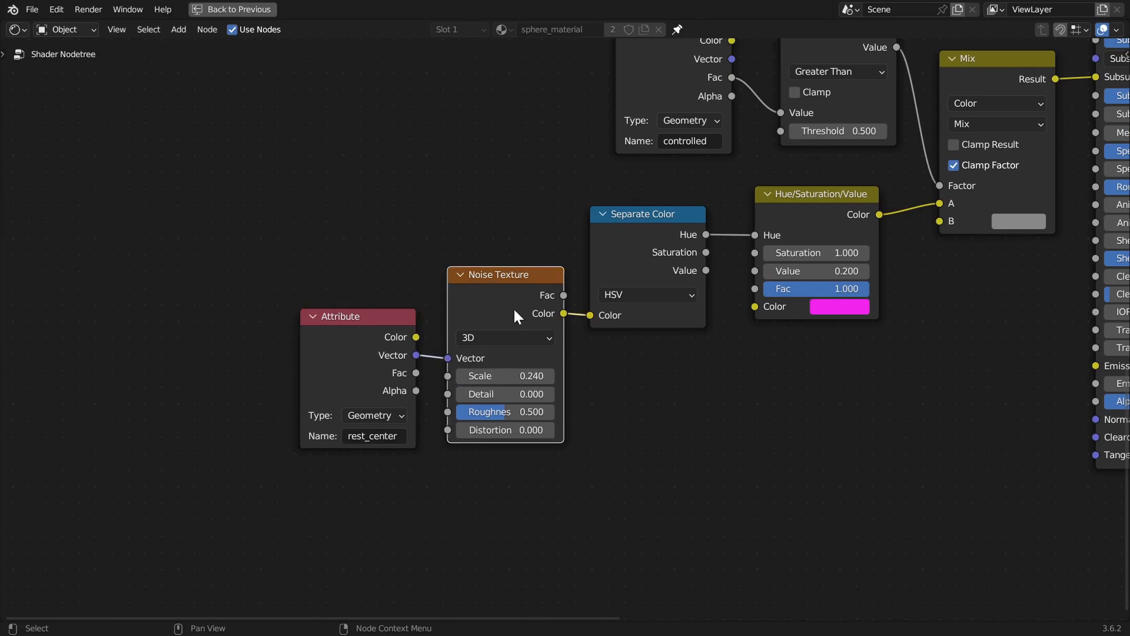
pyautogui.hotkey('ctrl', 'space')
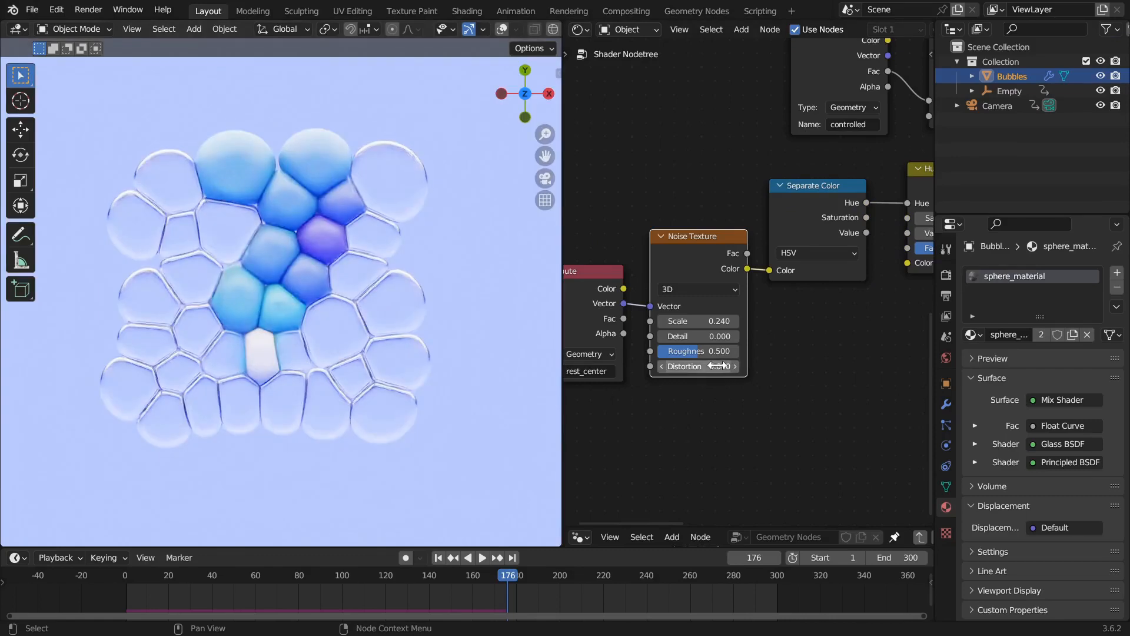
pyautogui.scroll(2, 722, 321)
pyautogui.press('space')
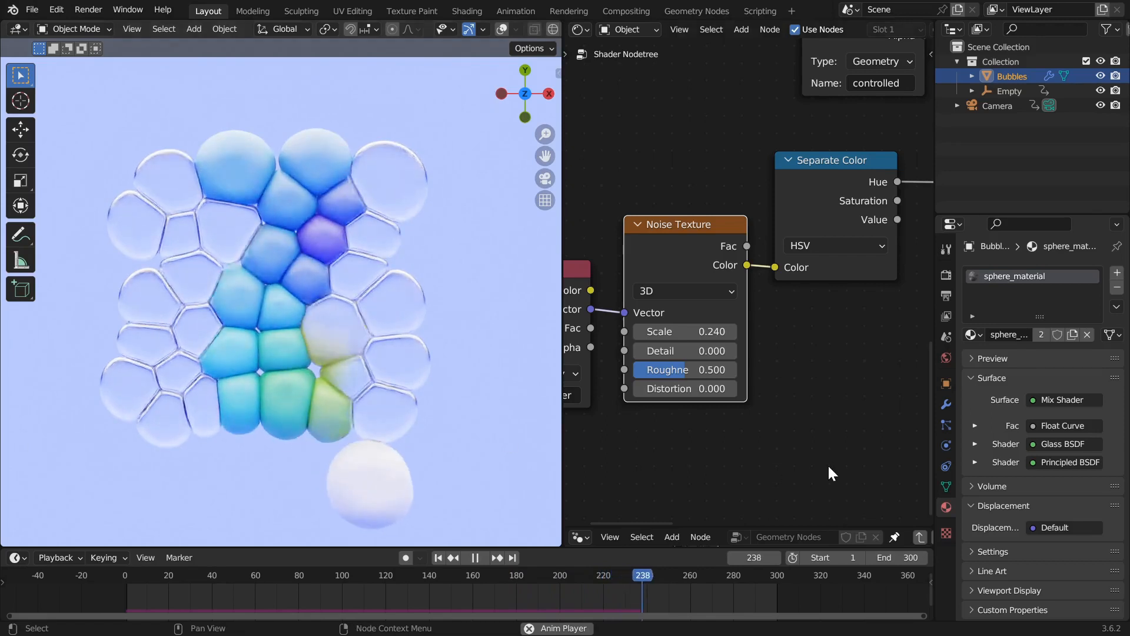
# - Stop playback, try a Noise Texture scale of 2.740 and undo the change
pyautogui.press('space')
pyautogui.moveTo(659, 332); pyautogui.dragTo(863, 332)
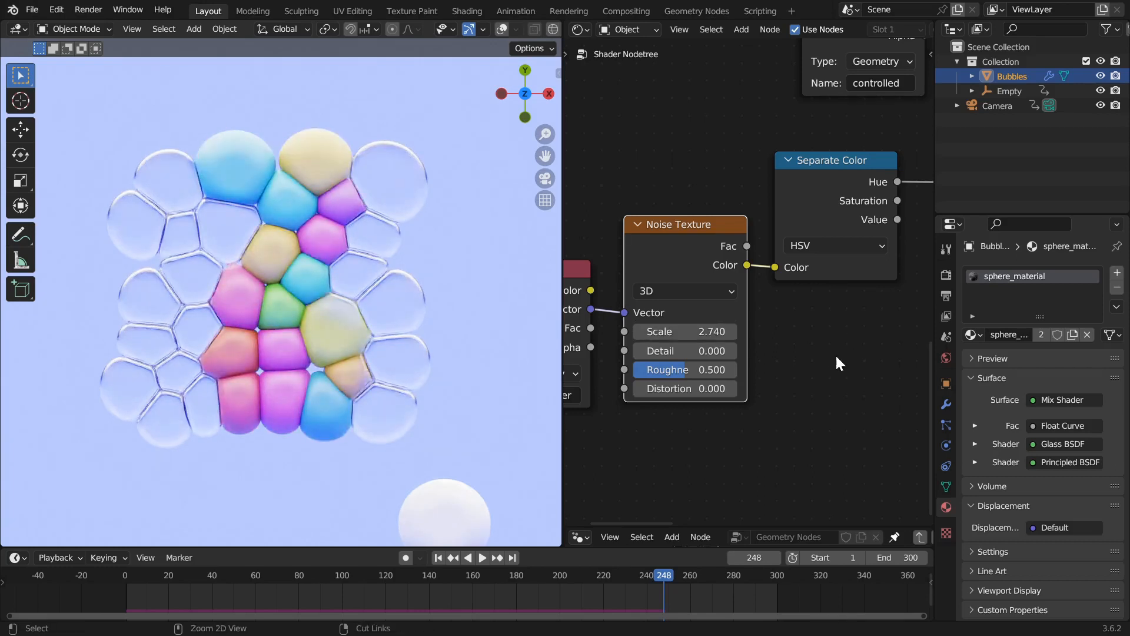
pyautogui.hotkey('ctrl', 'z')
# - Replay the simulation from the first frame while examining how Separate Color's Hue output feeds the Hue/Saturation/Value node
pyautogui.hotkey('shift', 'Left')
pyautogui.press('space')
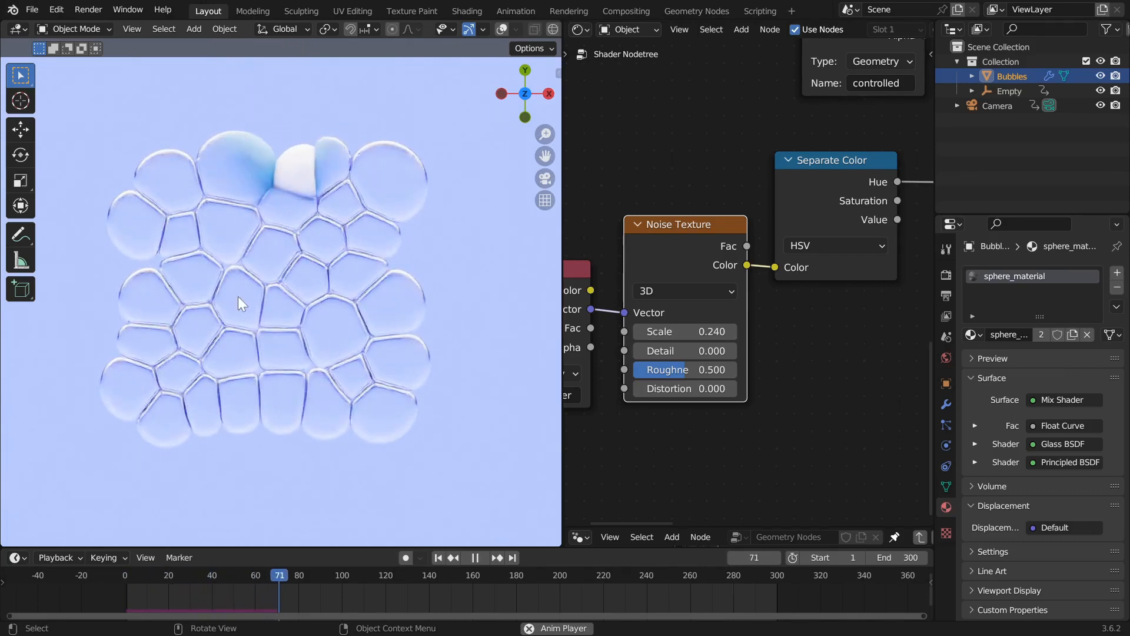
pyautogui.click(835, 197)
pyautogui.scroll(-2, 813, 251)
pyautogui.moveTo(810, 254); pyautogui.dragTo(682, 253, button='middle')
pyautogui.scroll(1, 682, 251)
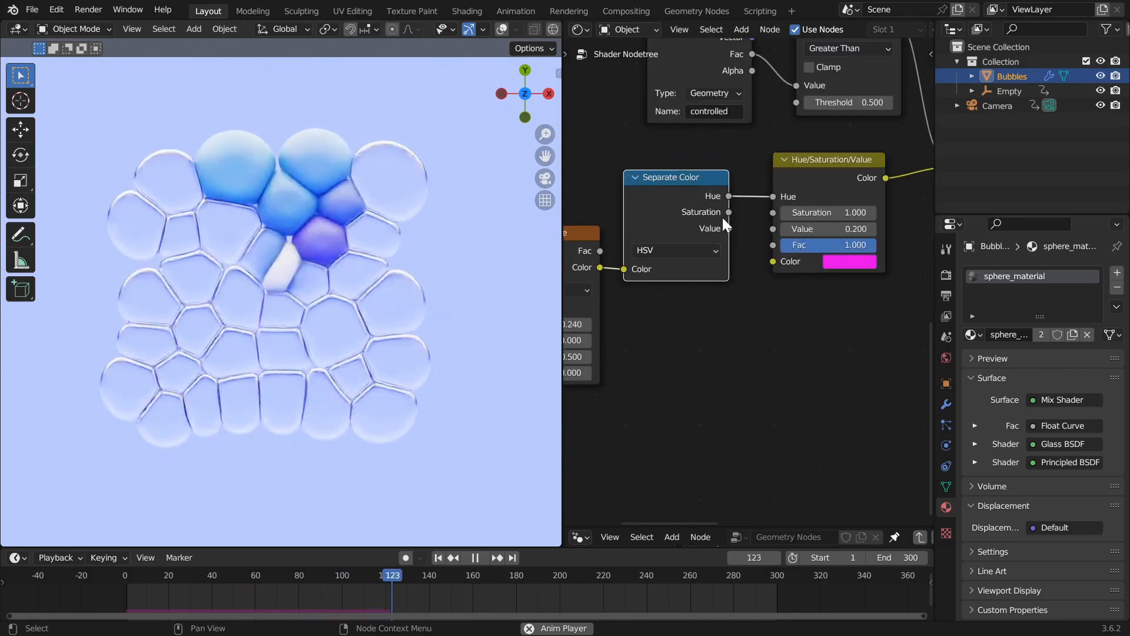
pyautogui.click(800, 160)
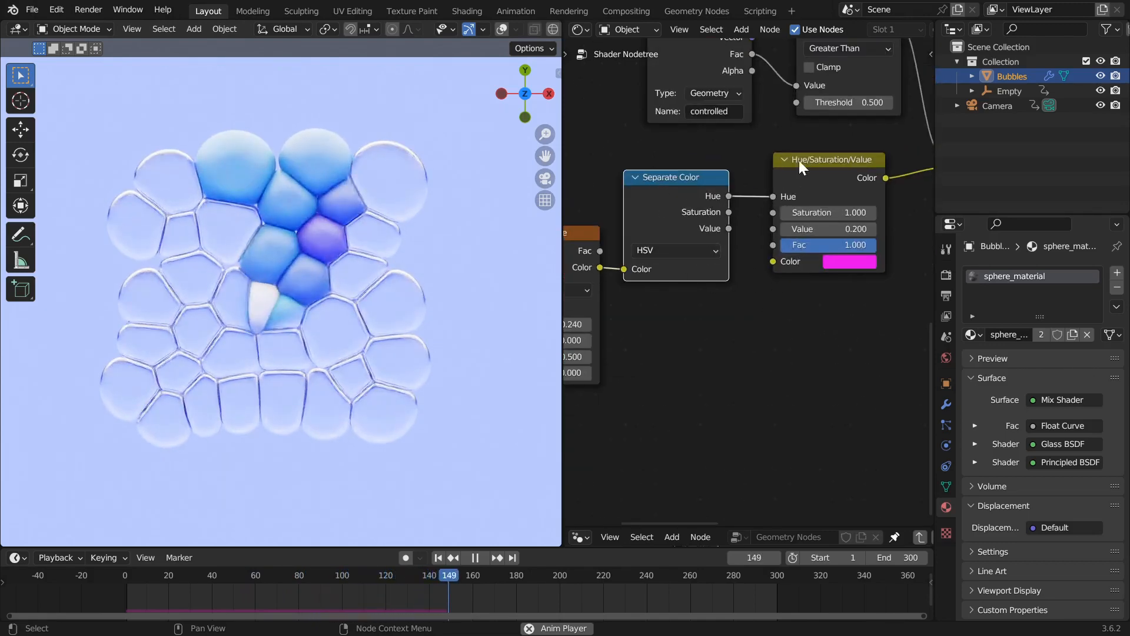
pyautogui.click(717, 196)
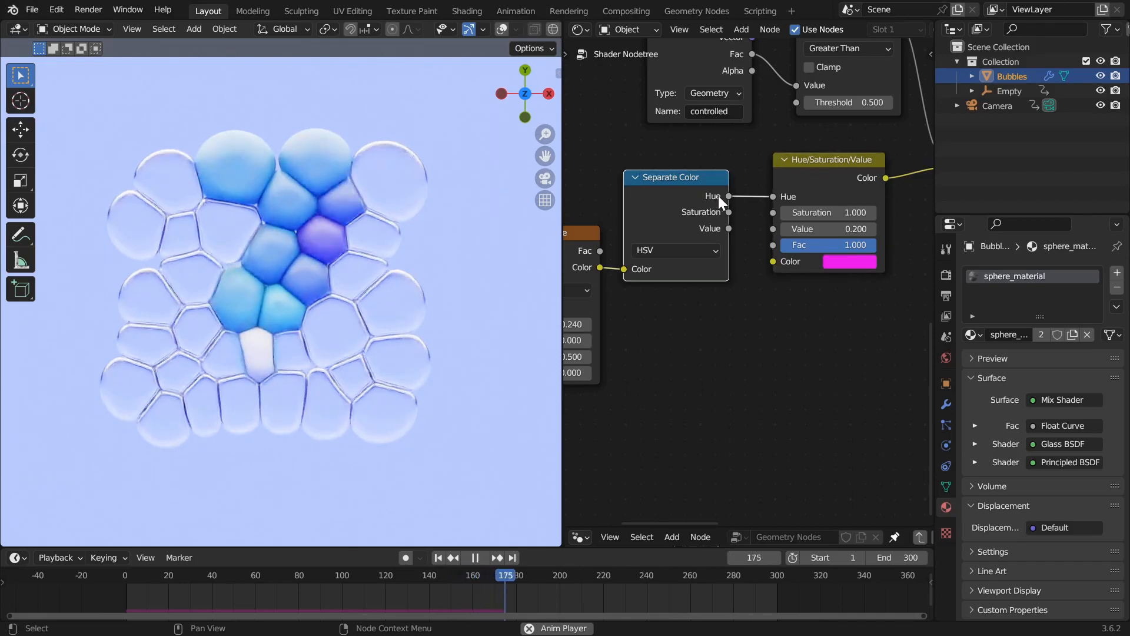
pyautogui.click(824, 174)
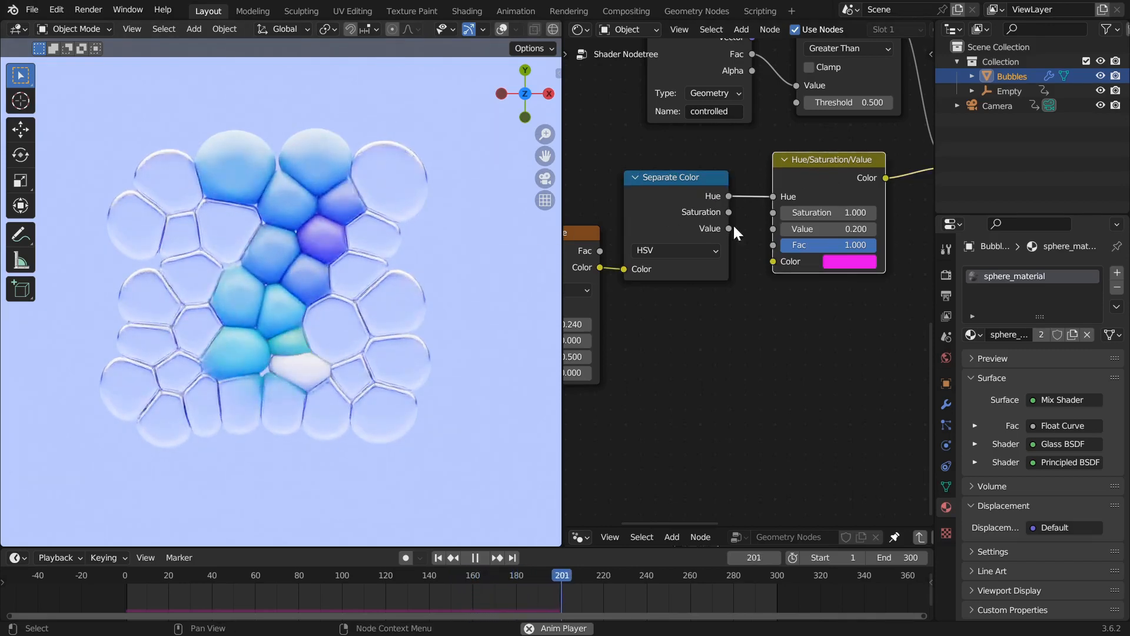
pyautogui.press('space')
# - Link the Noise Texture's Color output directly to the Mix node's A input
pyautogui.moveTo(761, 271); pyautogui.dragTo(670, 319, button='middle')
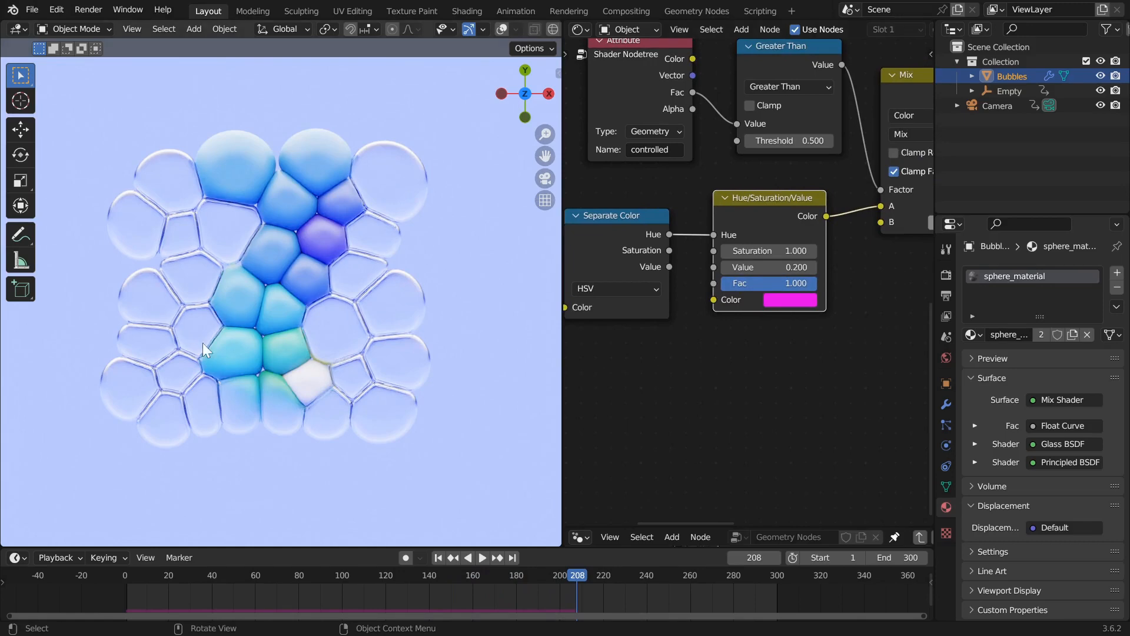
pyautogui.scroll(1, 719, 301)
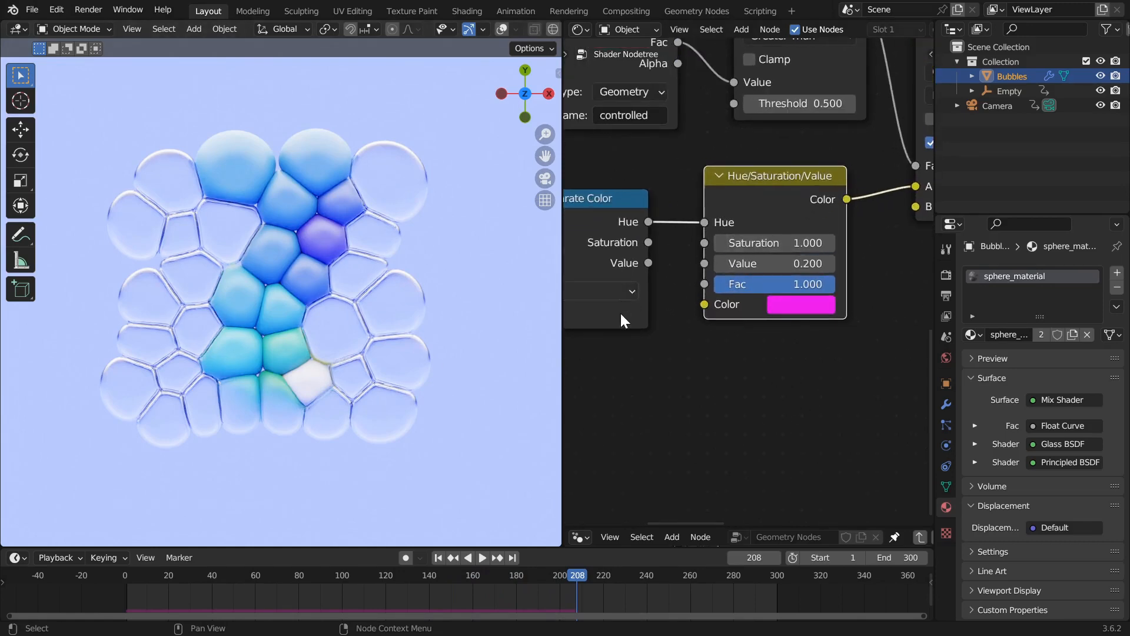
pyautogui.scroll(-3, 773, 312)
pyautogui.moveTo(637, 293); pyautogui.dragTo(861, 227)
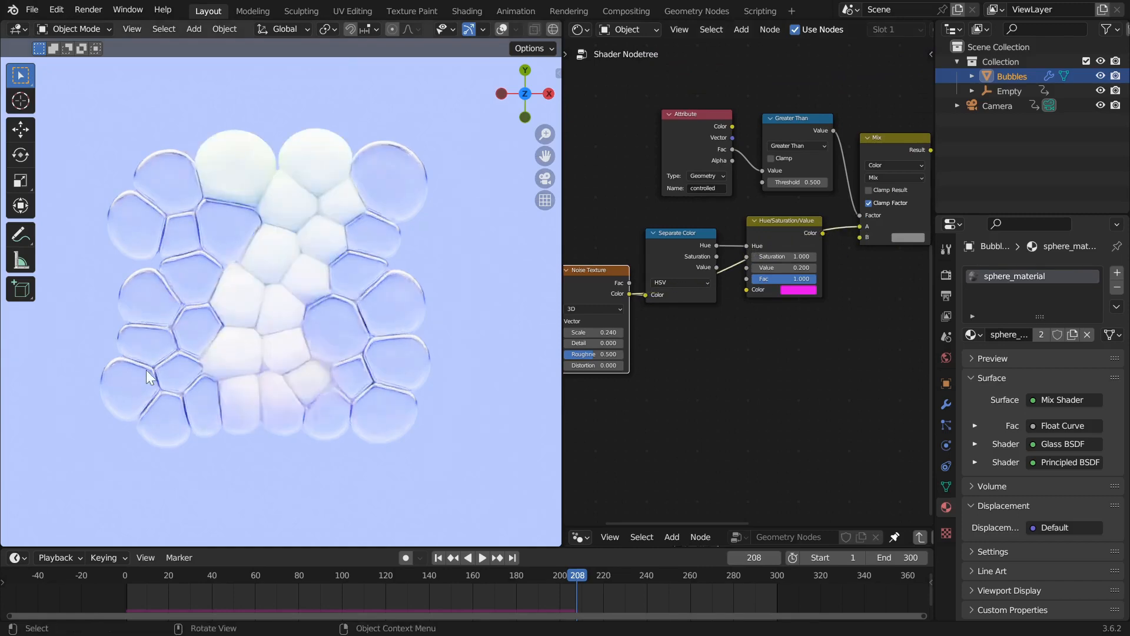
# - Play the simulation in short stretches and examine the directly noise-coloured bubbles up close
pyautogui.press('space')
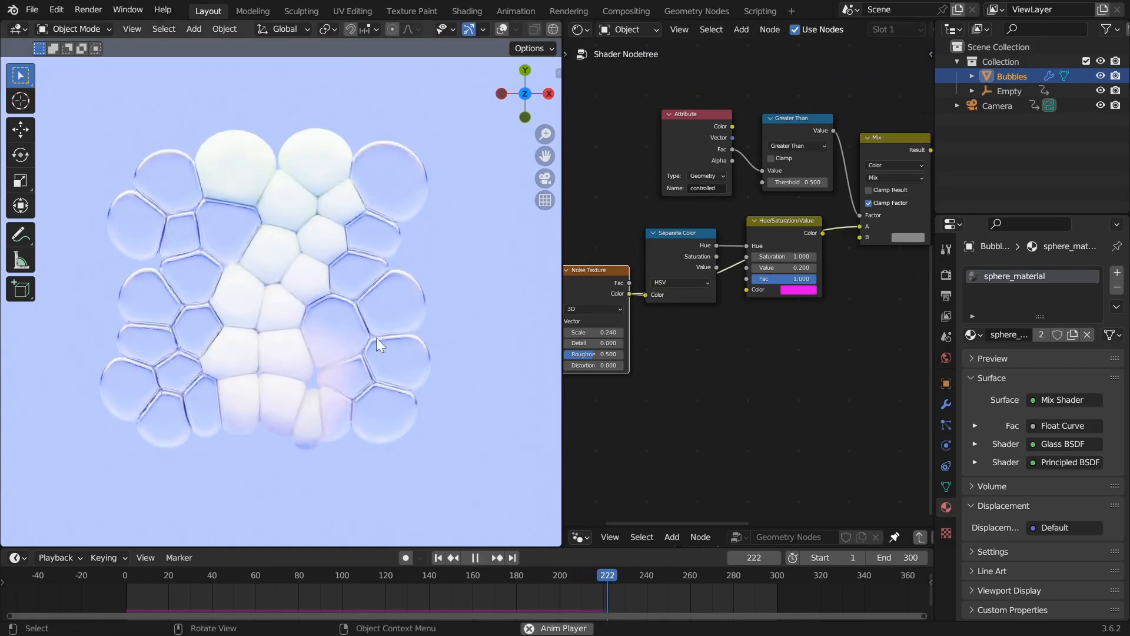
pyautogui.press('space')
pyautogui.scroll(2, 716, 303)
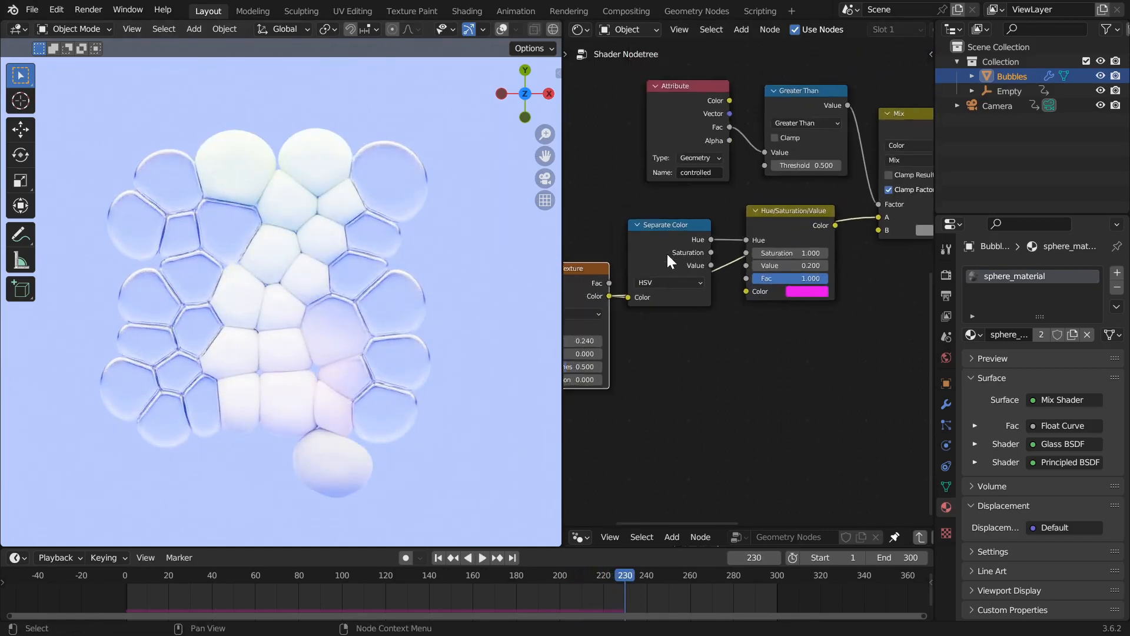
pyautogui.moveTo(825, 343); pyautogui.dragTo(740, 343, button='middle')
pyautogui.moveTo(722, 262); pyautogui.dragTo(817, 267, button='middle')
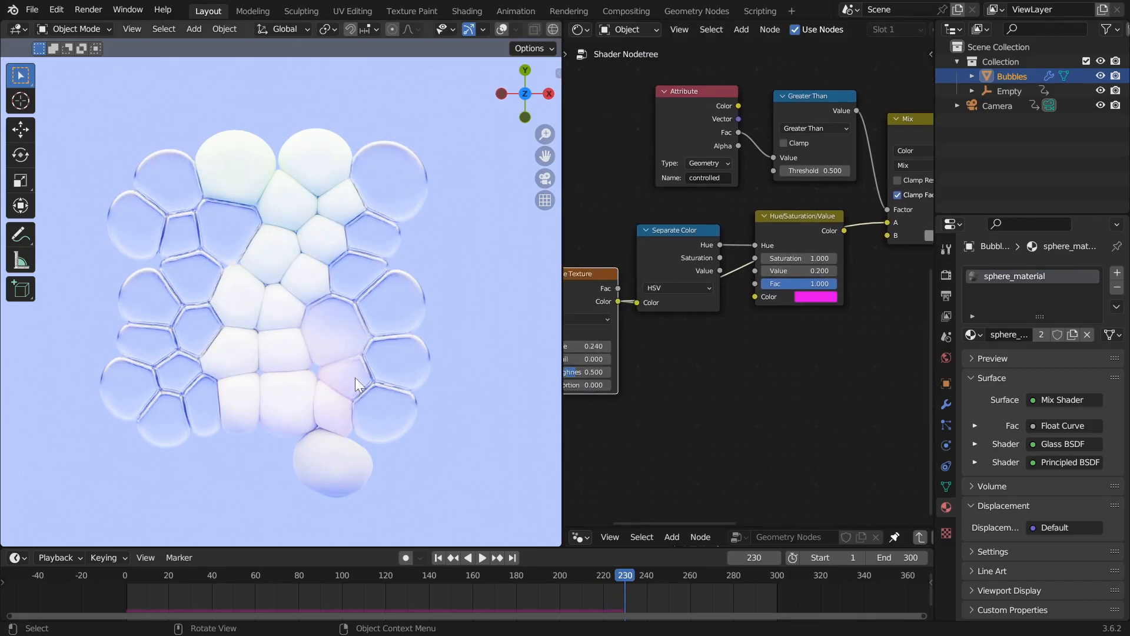
pyautogui.press('space')
pyautogui.press('space')
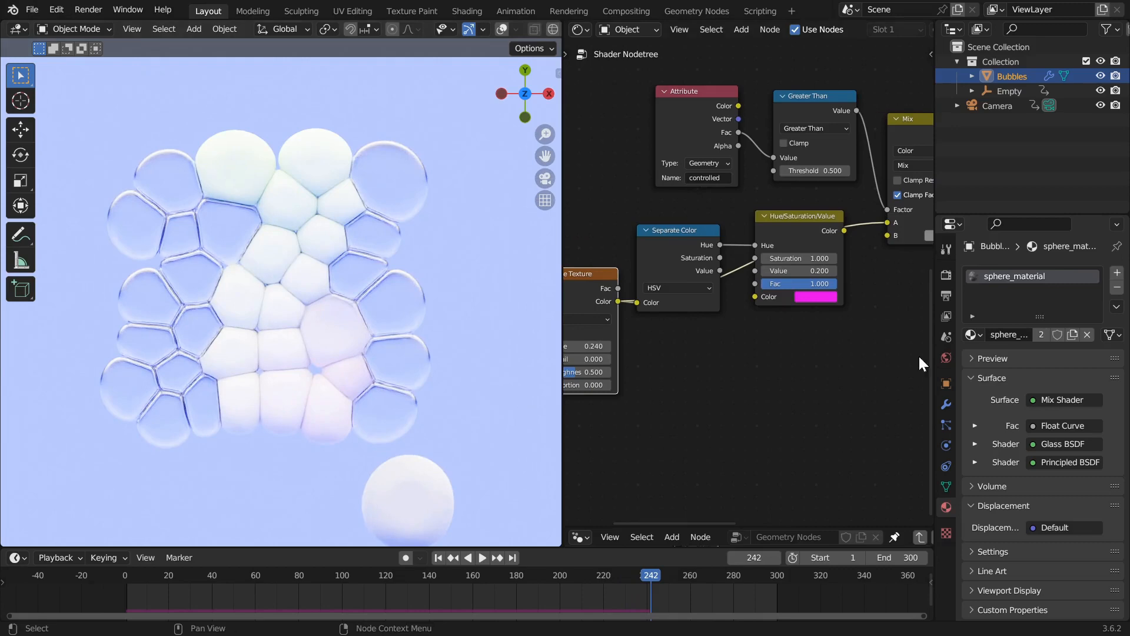
pyautogui.scroll(5, 359, 361)
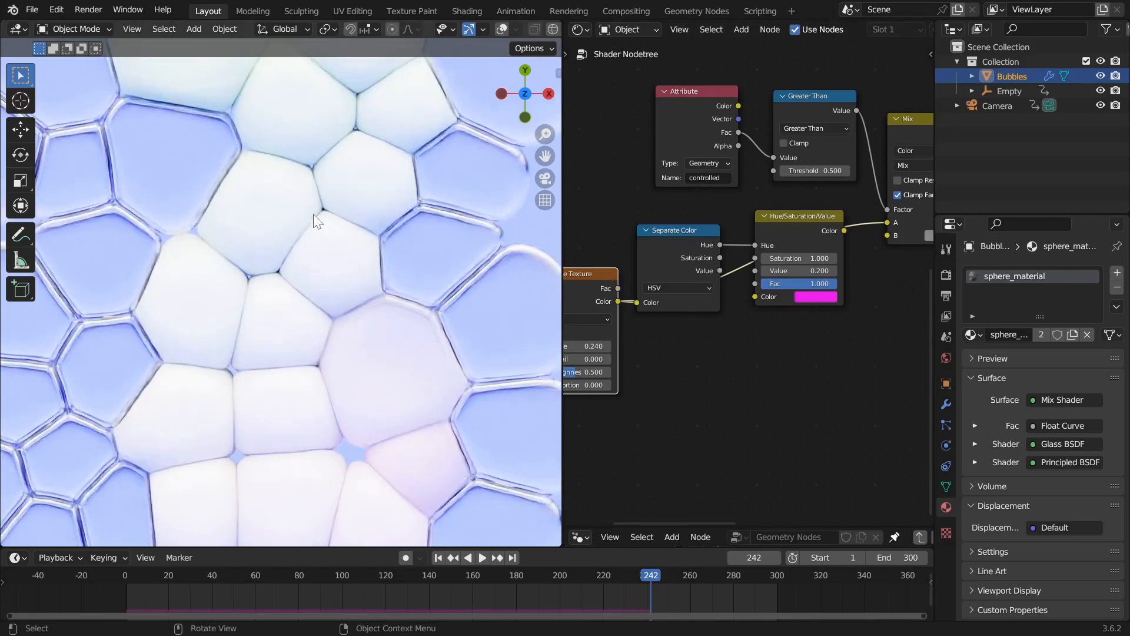
pyautogui.scroll(-4, 312, 219)
pyautogui.scroll(2, 786, 292)
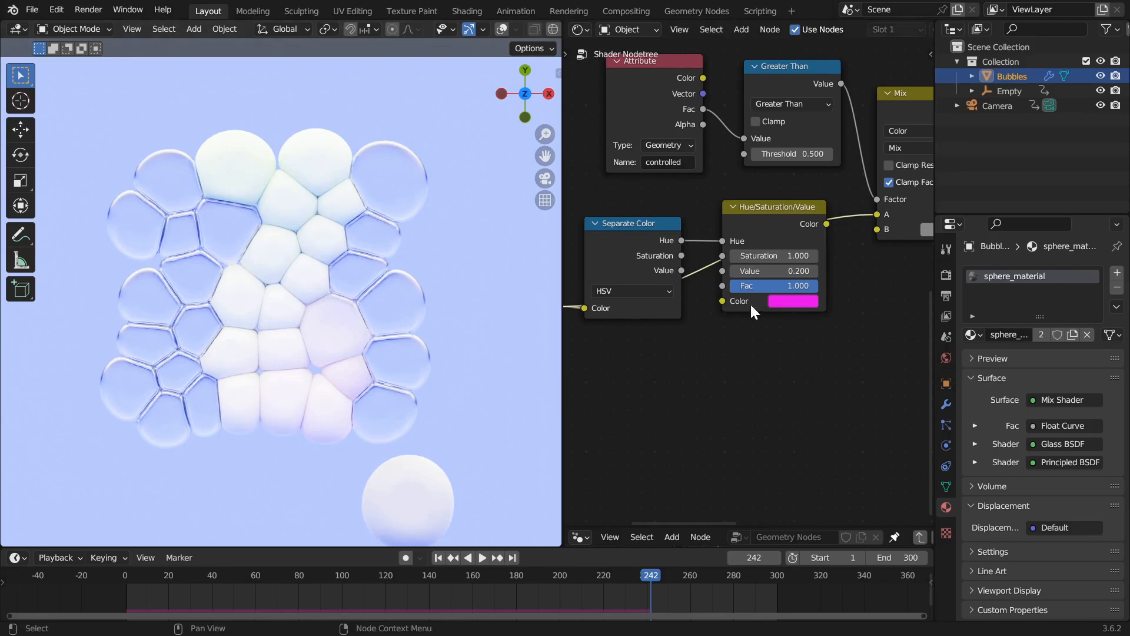
# - Reconnect the Hue/Saturation/Value colour to the Mix node's A input and link Separate Color's Saturation to its Saturation input
pyautogui.click(818, 237)
pyautogui.moveTo(828, 224); pyautogui.dragTo(879, 212)
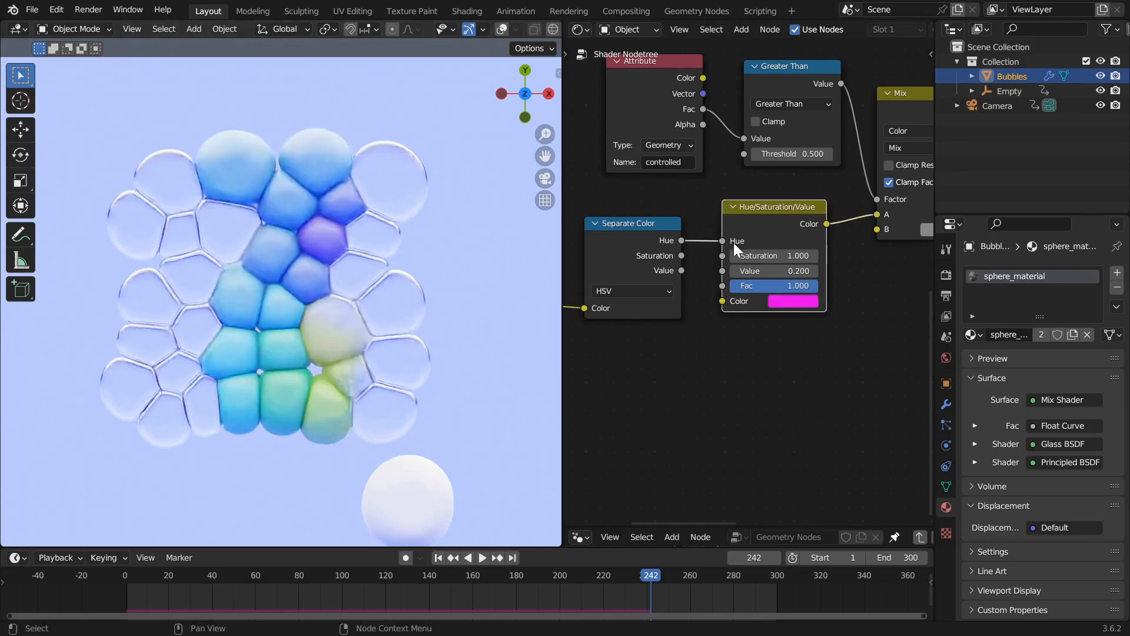
pyautogui.moveTo(684, 254); pyautogui.dragTo(732, 257)
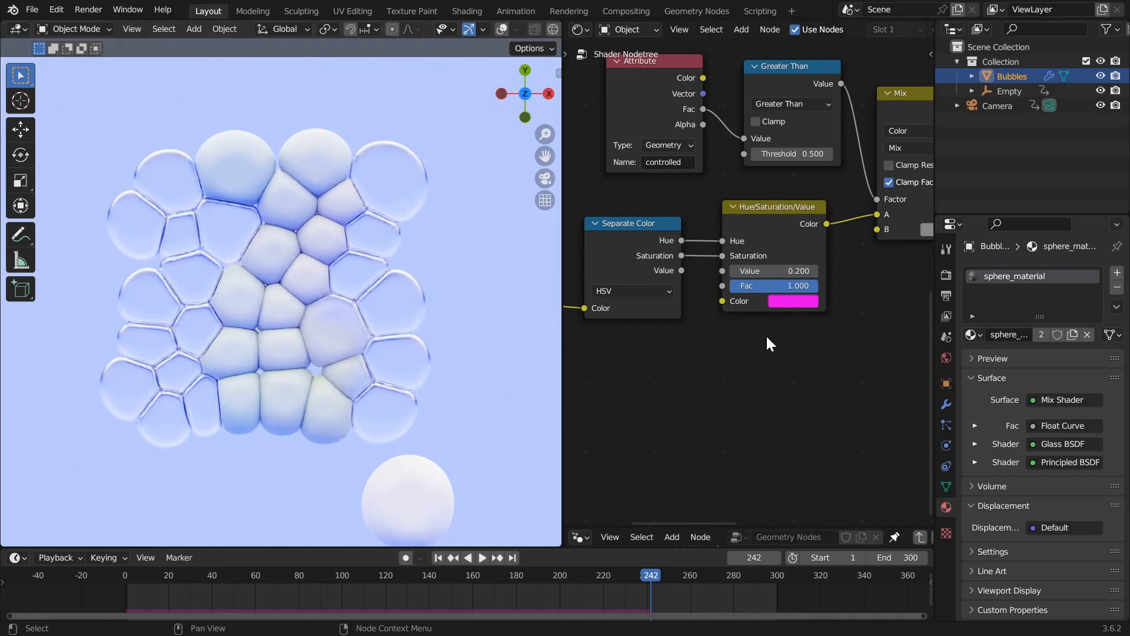
# - Disconnect Separate Color's Saturation output from the Hue/Saturation/Value node, leaving only the Hue link
pyautogui.moveTo(722, 253); pyautogui.dragTo(700, 261)
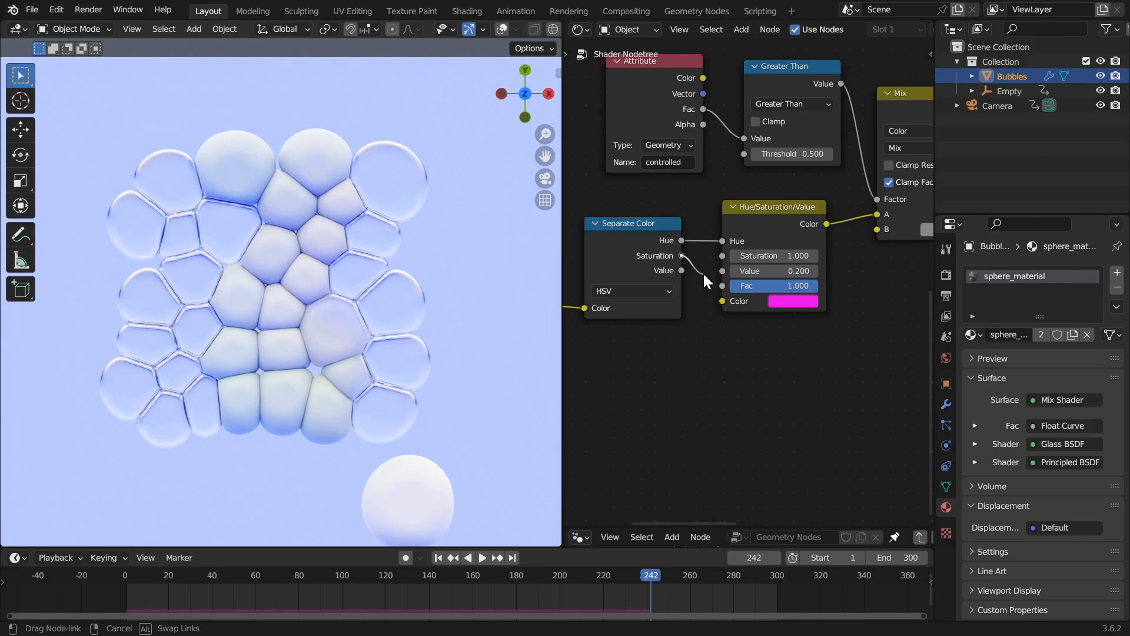
pyautogui.moveTo(704, 275); pyautogui.dragTo(702, 272)
pyautogui.click(637, 237)
pyautogui.moveTo(653, 435); pyautogui.dragTo(832, 378, button='middle')
pyautogui.scroll(-2, 694, 334)
pyautogui.moveTo(754, 316); pyautogui.dragTo(680, 357, button='middle')
pyautogui.scroll(2, 732, 366)
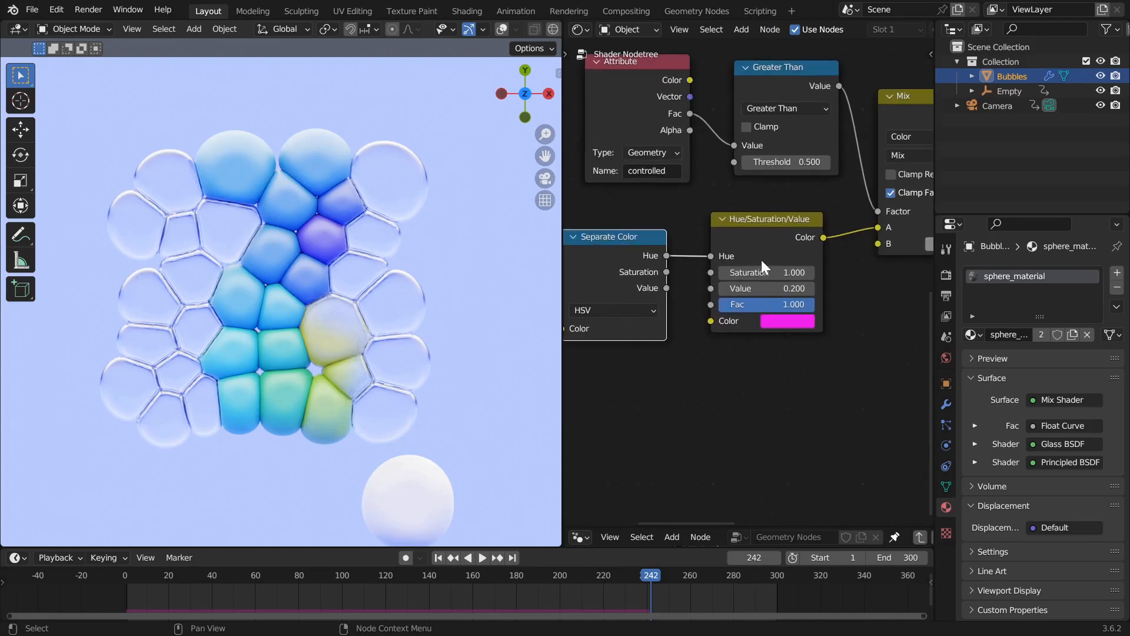
# - Try a green base colour on the Hue/Saturation/Value node, and undo the change
pyautogui.click(779, 323)
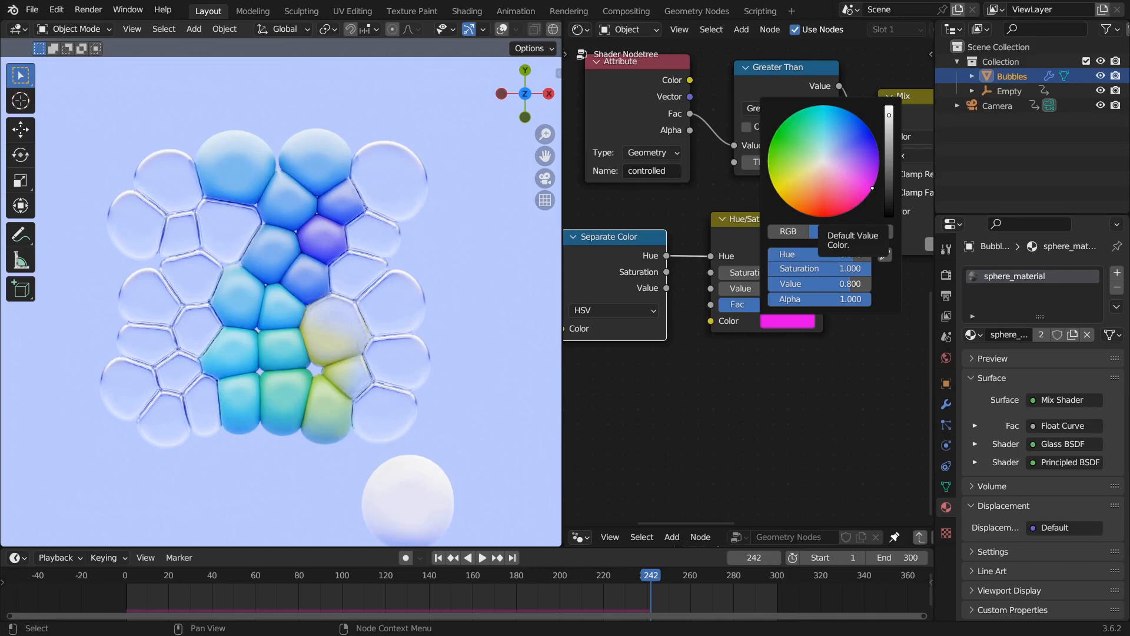
pyautogui.click(816, 106)
pyautogui.moveTo(816, 106)
pyautogui.mouseDown()
pyautogui.moveTo(790, 127)
pyautogui.moveTo(800, 201)
pyautogui.moveTo(868, 145)
pyautogui.moveTo(830, 155)
pyautogui.moveTo(869, 146)
pyautogui.moveTo(807, 132)
pyautogui.moveTo(860, 119)
pyautogui.moveTo(791, 115)
pyautogui.moveTo(772, 154)
pyautogui.moveTo(776, 187)
pyautogui.moveTo(768, 169)
pyautogui.mouseUp()
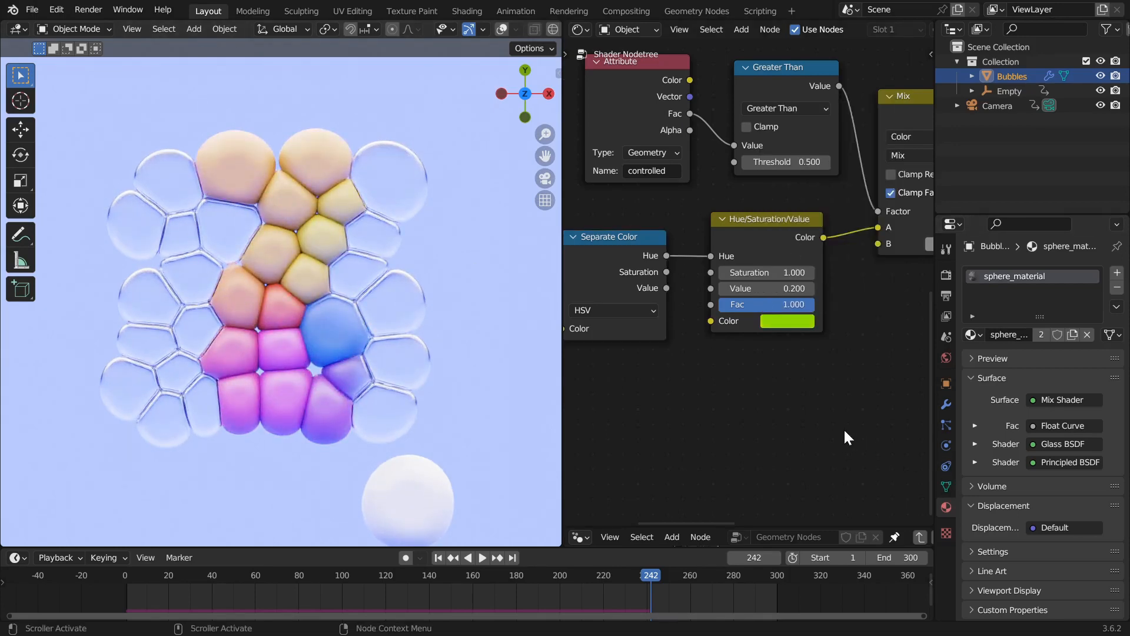
pyautogui.hotkey('ctrl', 'z')
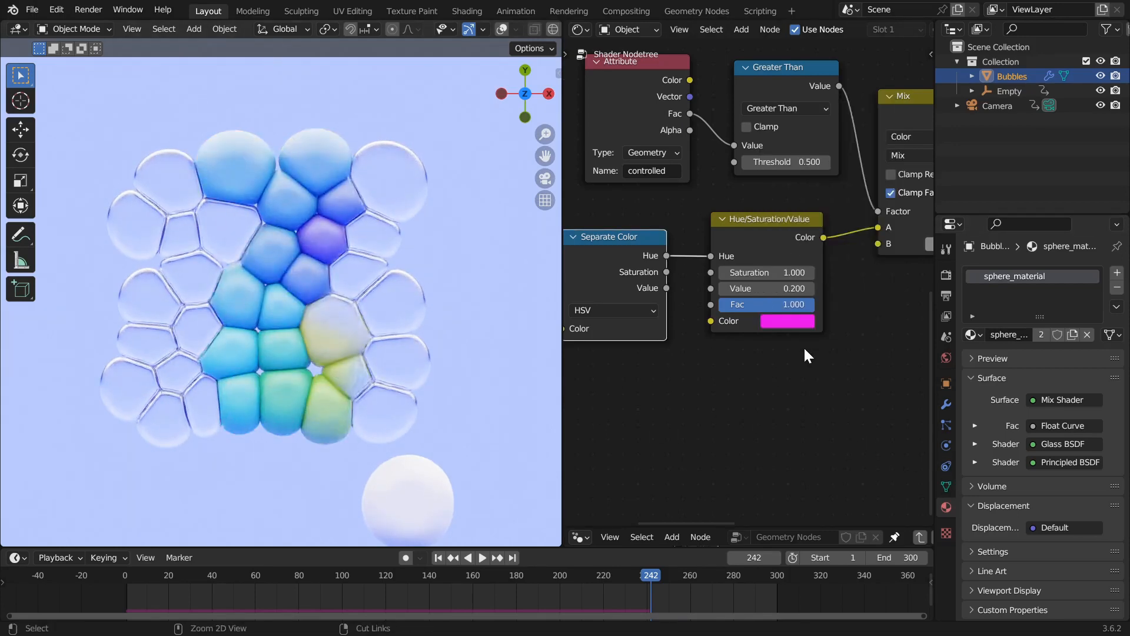
# - Review the complete sphere_material node tree in a maximized editor and save the file
pyautogui.hotkey('ctrl', 's')
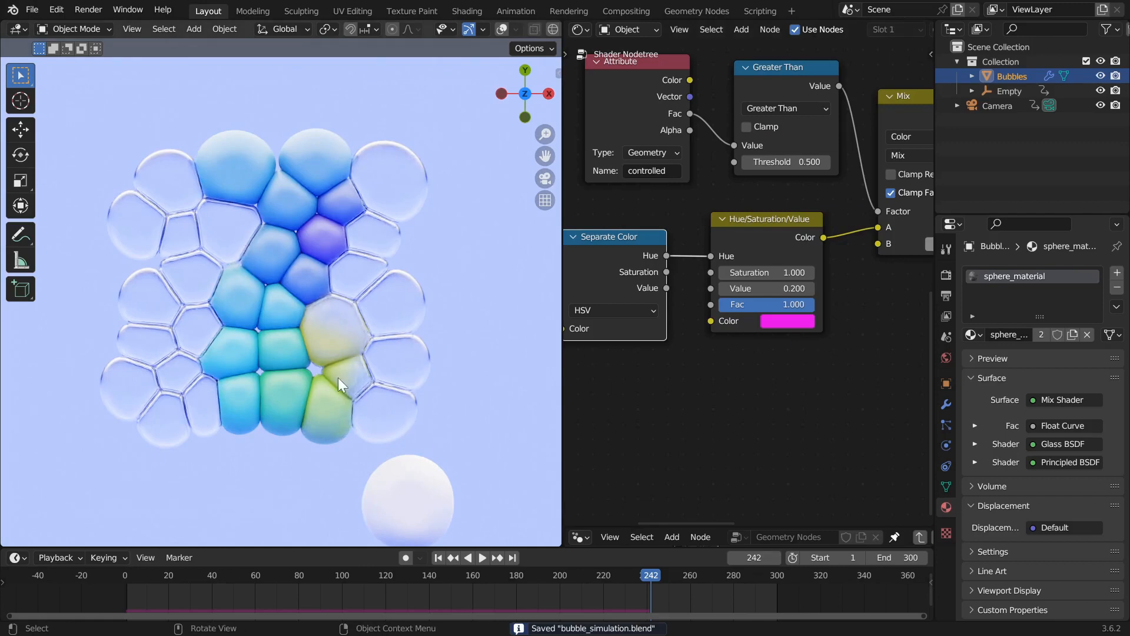
pyautogui.scroll(-3, 769, 285)
pyautogui.moveTo(822, 265); pyautogui.dragTo(672, 315, button='middle')
pyautogui.scroll(2, 743, 375)
pyautogui.scroll(-4, 732, 351)
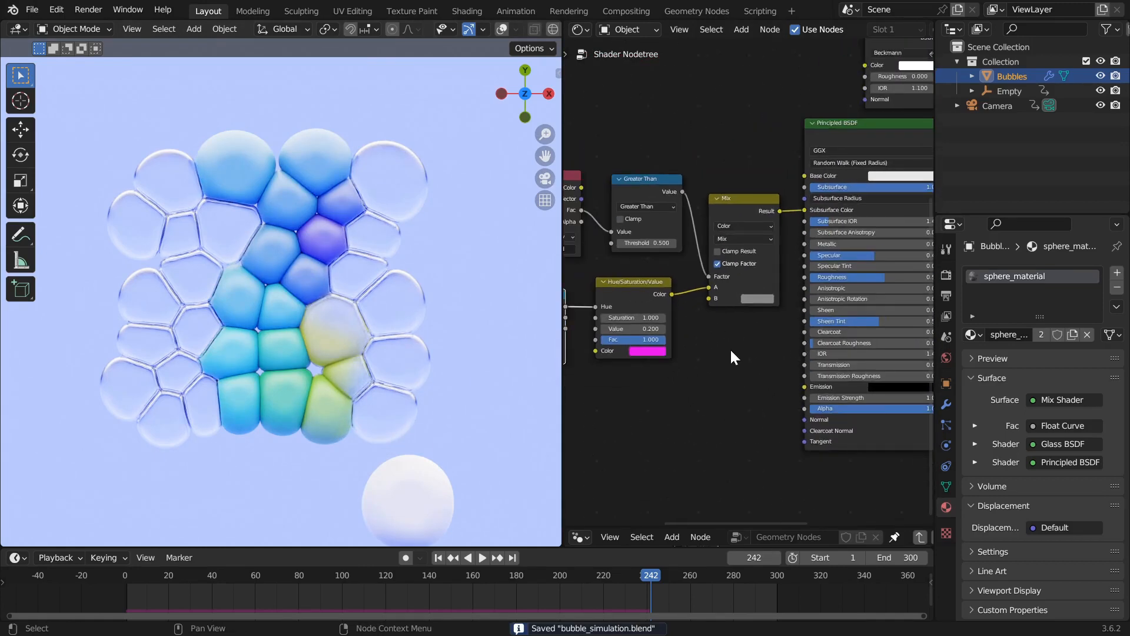
pyautogui.scroll(-4, 731, 351)
pyautogui.hotkey('ctrl', 'space')
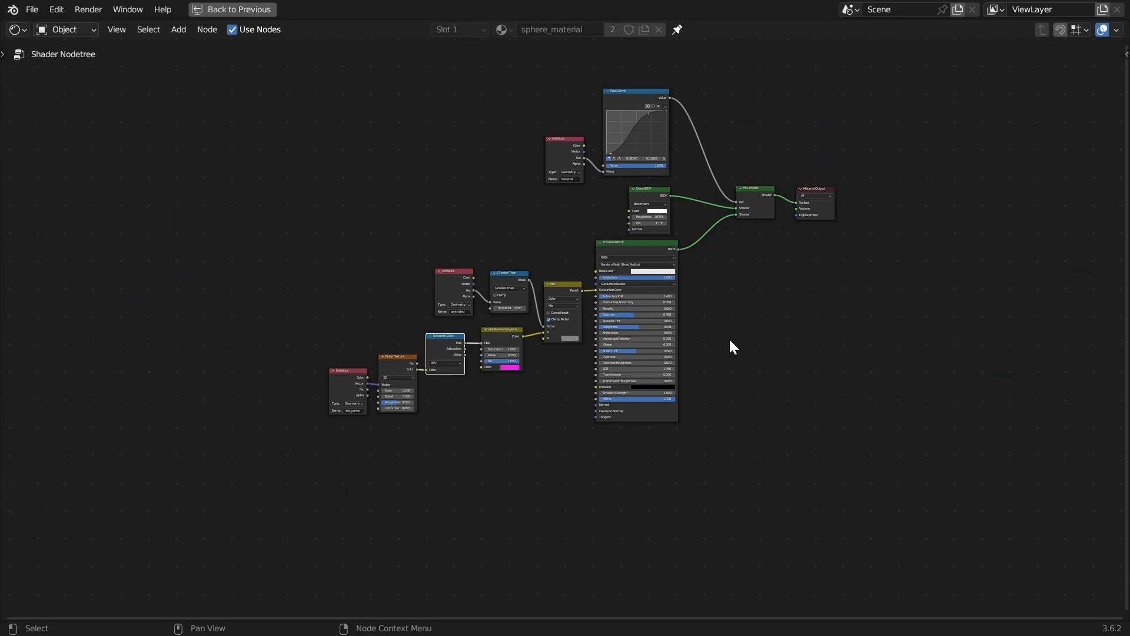
pyautogui.hotkey('ctrl', 'space')
pyautogui.hotkey('ctrl', 's')
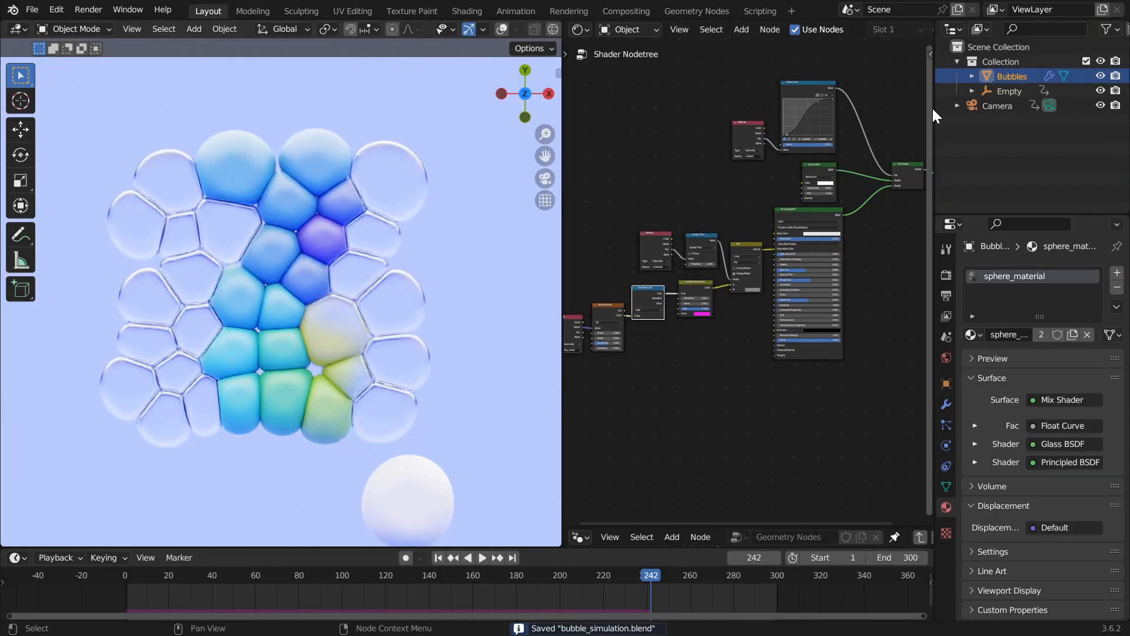
# - Examine the bubbles against the gradient background from several angles and through the camera
pyautogui.press('z')
pyautogui.click(340, 358)
pyautogui.press('z')
pyautogui.click(321, 126)
pyautogui.moveTo(342, 232); pyautogui.dragTo(426, 295, button='middle')
pyautogui.moveTo(377, 260); pyautogui.dragTo(323, 242, button='middle')
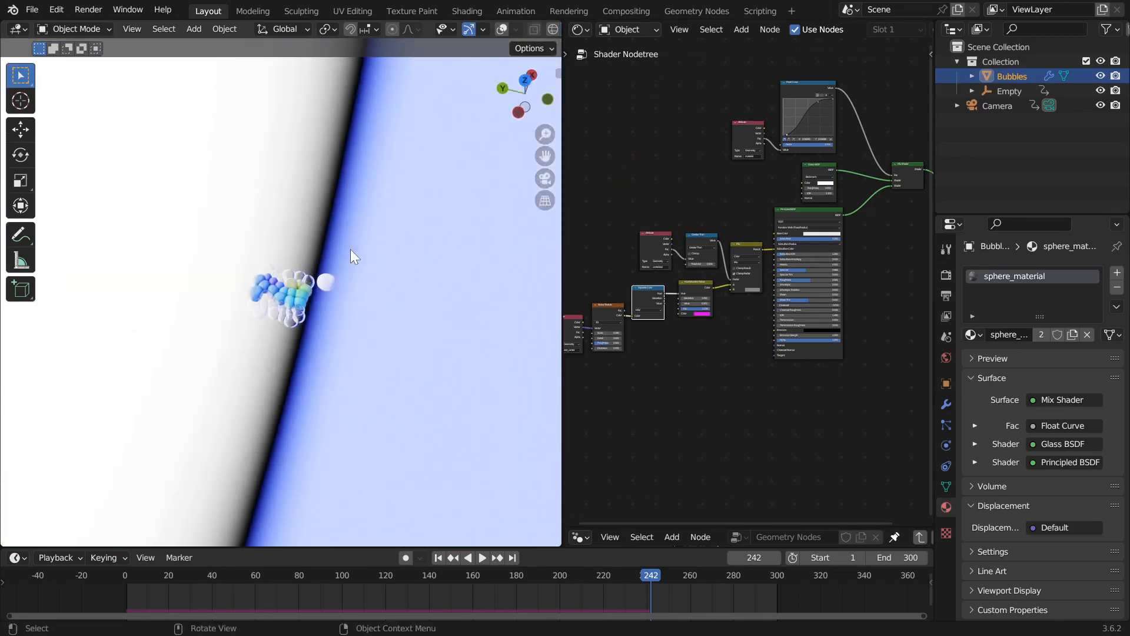
pyautogui.moveTo(388, 257); pyautogui.dragTo(393, 277, button='middle')
pyautogui.scroll(3, 297, 277)
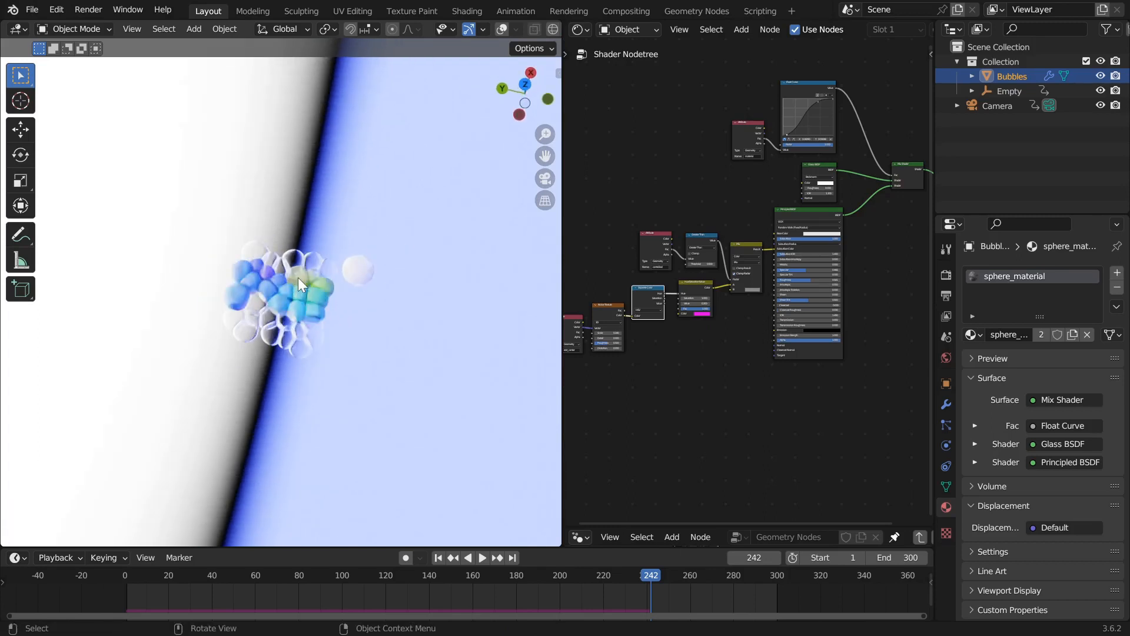
pyautogui.press('KP_0')
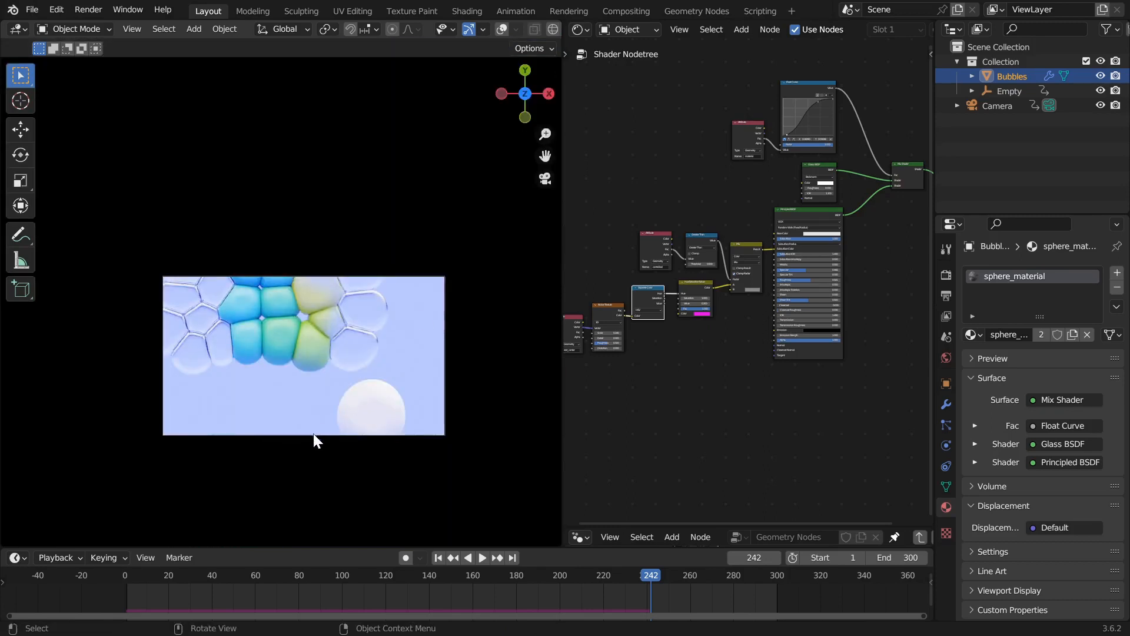
pyautogui.moveTo(355, 394); pyautogui.dragTo(272, 315, button='middle')
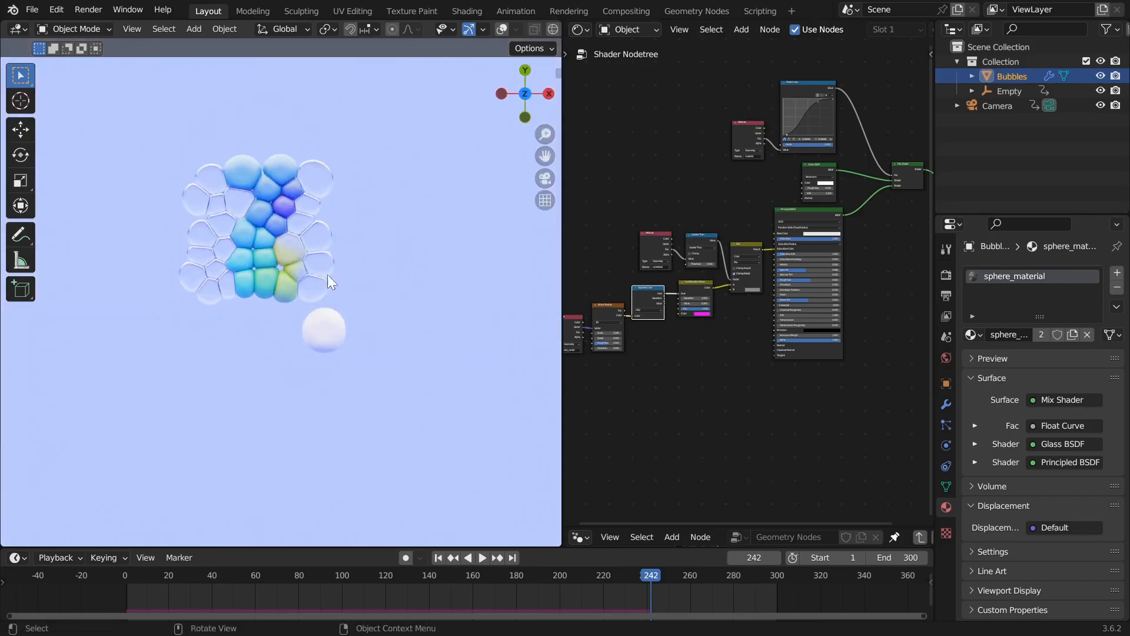
pyautogui.scroll(4, 360, 336)
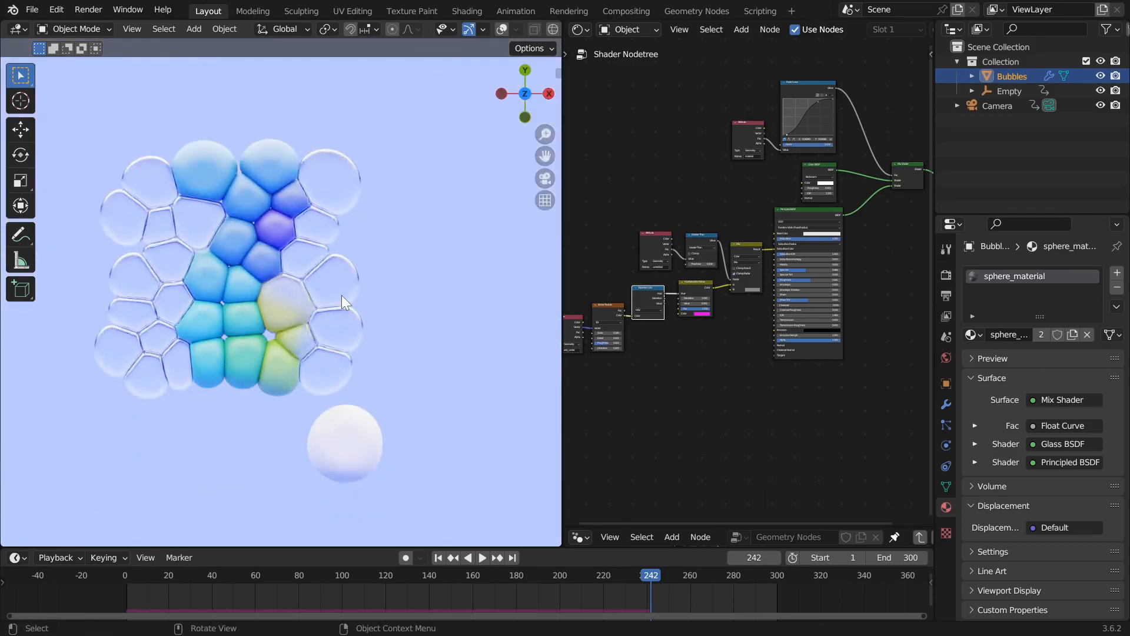
# - Switch the viewport repeatedly between perspective and orthographic projection to compare the background
pyautogui.press('KP_5')
pyautogui.press('KP_5')
pyautogui.press('KP_5')
pyautogui.press('KP_5')
pyautogui.press('KP_5')
pyautogui.press('KP_5')
# - Show the World node tree in the shader editor, framed in full, and save the file
pyautogui.click(577, 29)
pyautogui.click(636, 59)
pyautogui.hotkey('ctrl', 's')
pyautogui.moveTo(697, 156); pyautogui.dragTo(680, 221, button='middle')
pyautogui.scroll(4, 679, 221)
pyautogui.scroll(-8, 818, 28)
pyautogui.click(819, 30)
pyautogui.moveTo(693, 253); pyautogui.dragTo(706, 254, button='middle')
pyautogui.scroll(8, 725, 176)
pyautogui.hotkey('ctrl', 'space')
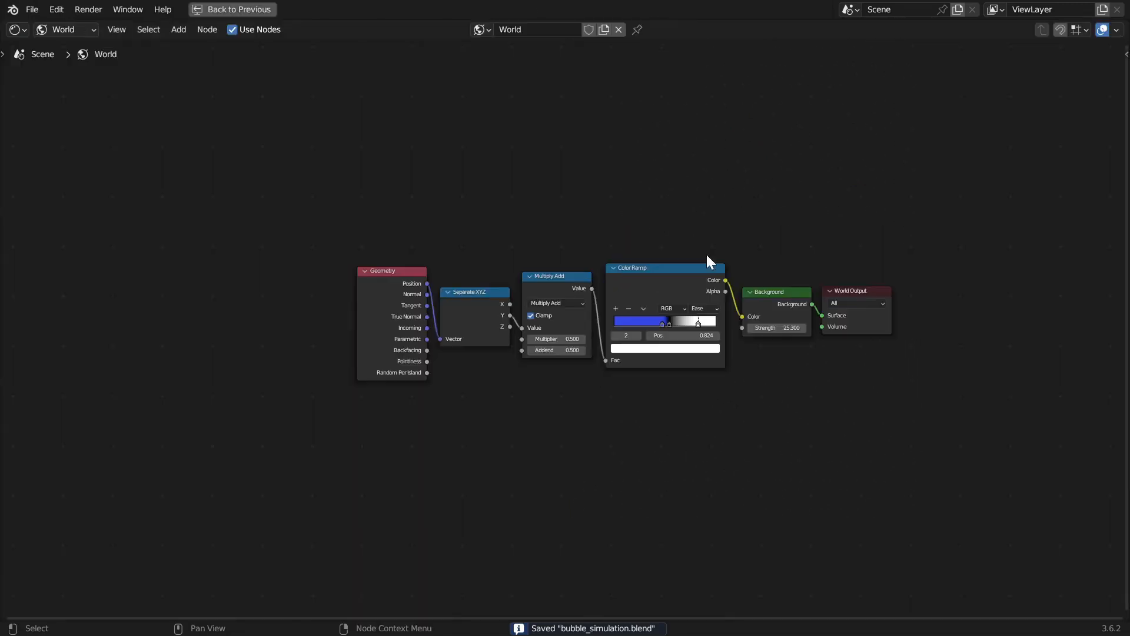
pyautogui.scroll(2, 643, 352)
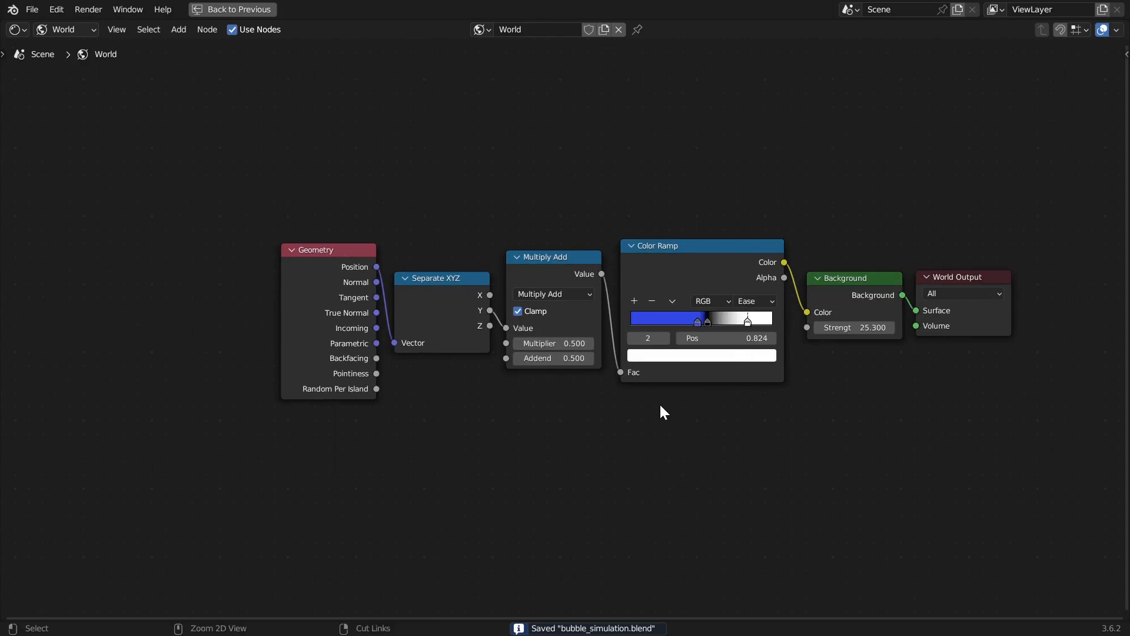
# - Widen the node editor and examine how Geometry, Separate XYZ and Multiply Add feed the World's Color Ramp
pyautogui.hotkey('ctrl', 'space')
pyautogui.moveTo(562, 365); pyautogui.dragTo(362, 370)
pyautogui.click(458, 243)
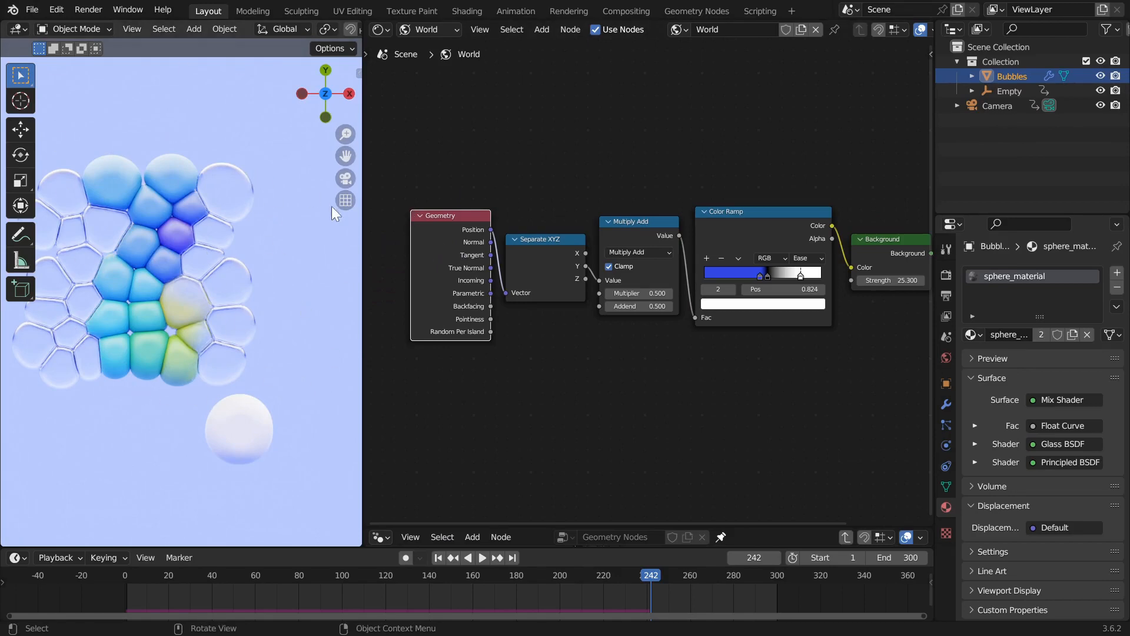
pyautogui.click(555, 267)
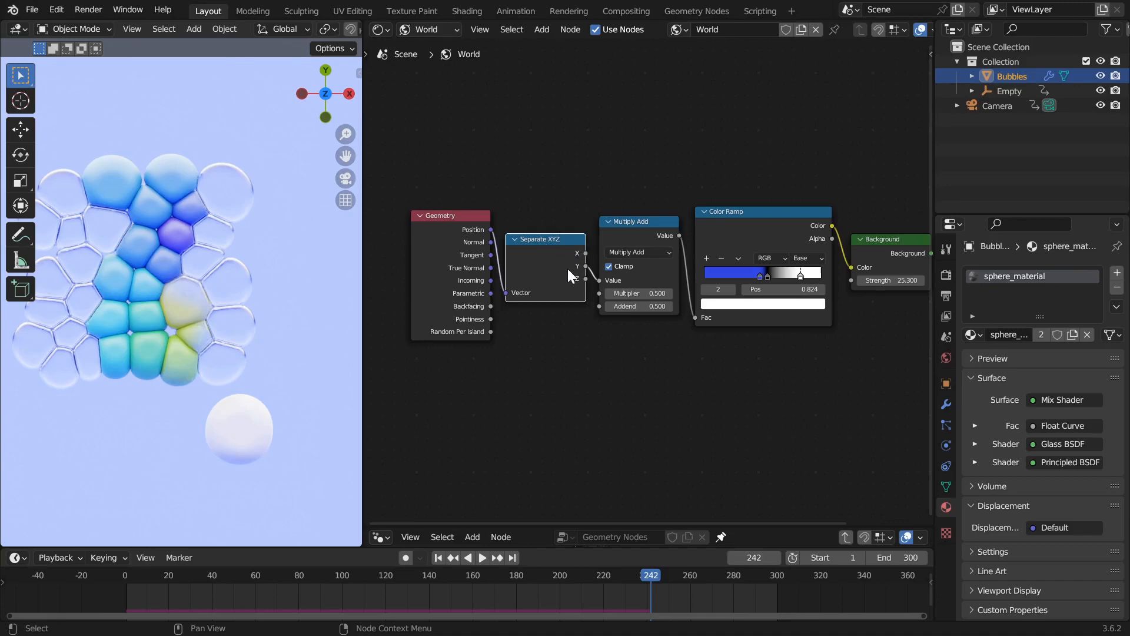
pyautogui.scroll(1, 602, 318)
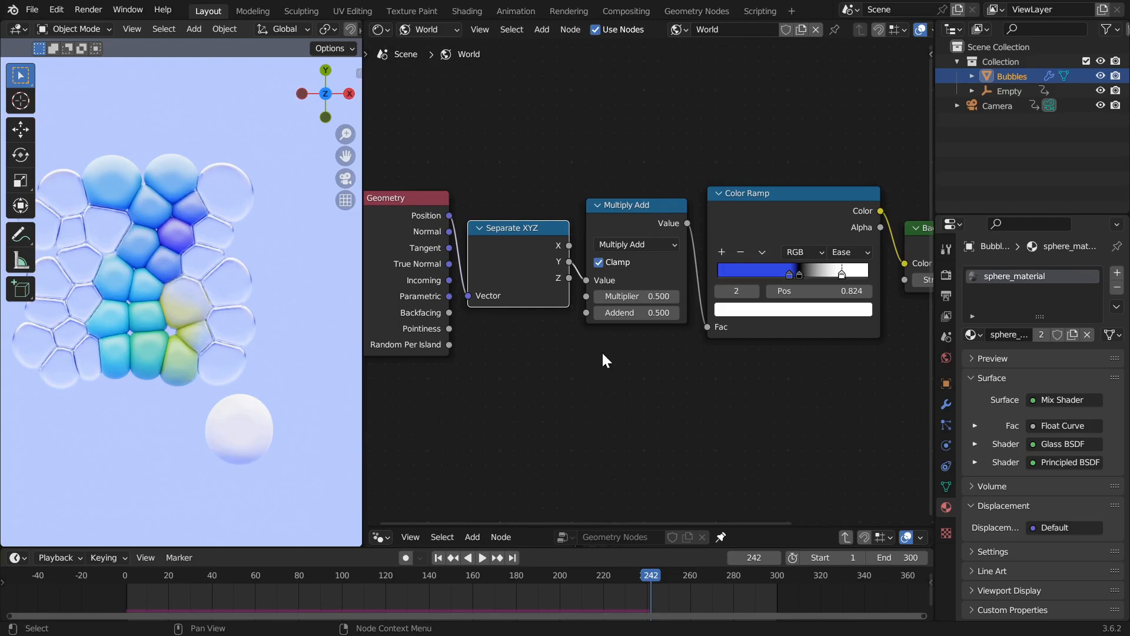
pyautogui.click(637, 213)
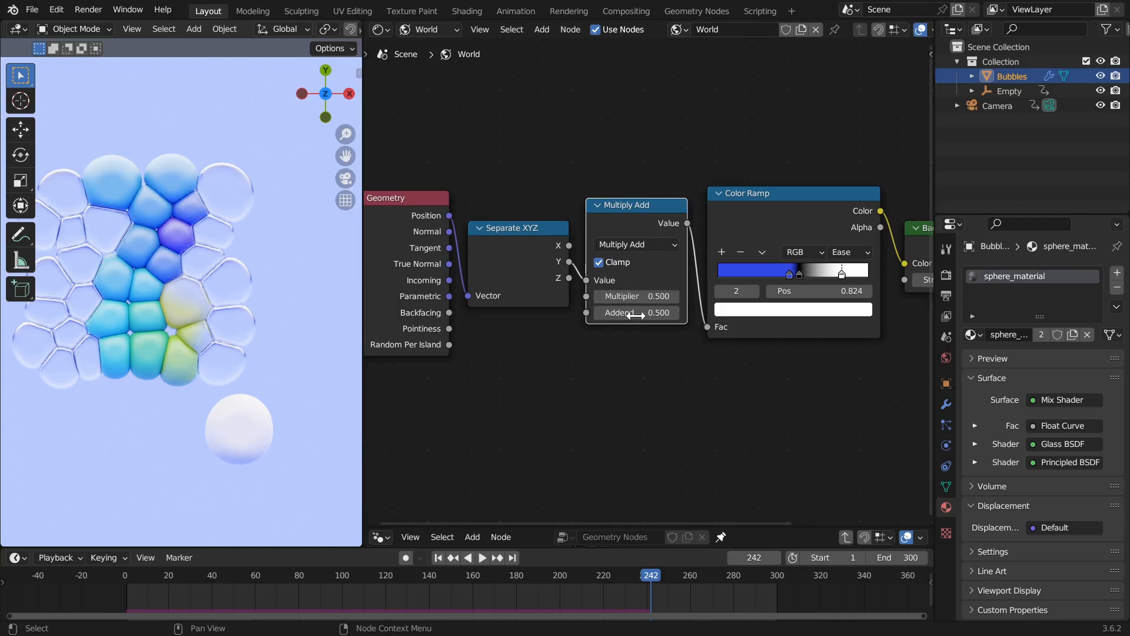
pyautogui.scroll(-5, 645, 290)
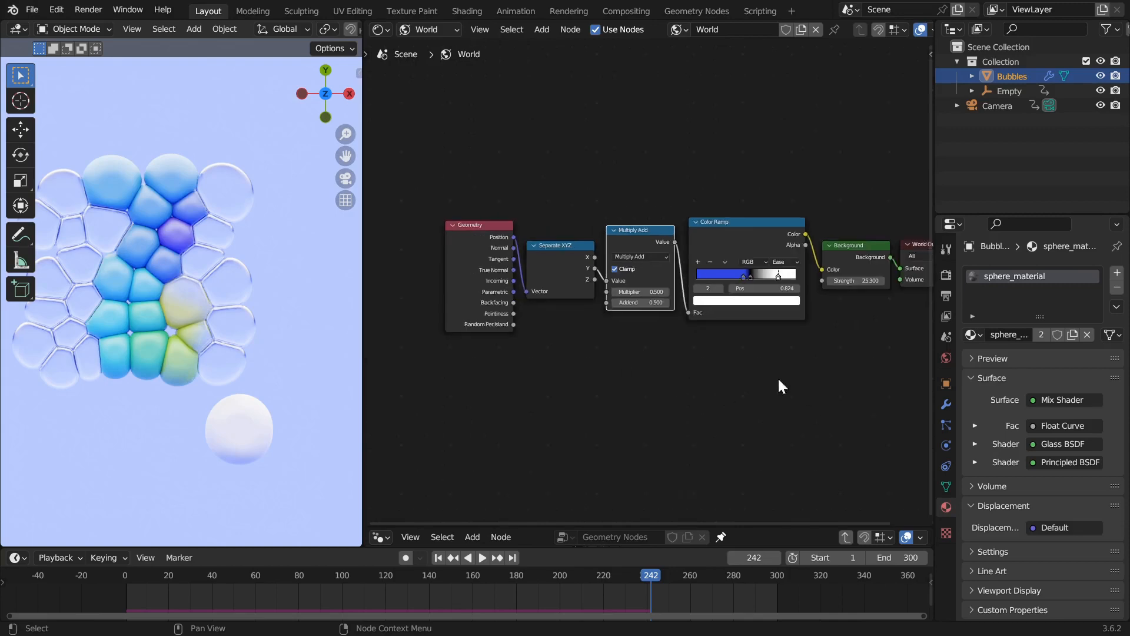
pyautogui.moveTo(804, 387); pyautogui.dragTo(691, 369, button='middle')
# - Preview Multiply Add's Value directly on the World Output's Surface input and view the bubbles from the side
pyautogui.moveTo(557, 215); pyautogui.dragTo(792, 245)
pyautogui.moveTo(76, 457); pyautogui.dragTo(1, 291, button='middle')
pyautogui.moveTo(147, 326); pyautogui.dragTo(164, 256, button='middle')
pyautogui.scroll(5, 165, 256)
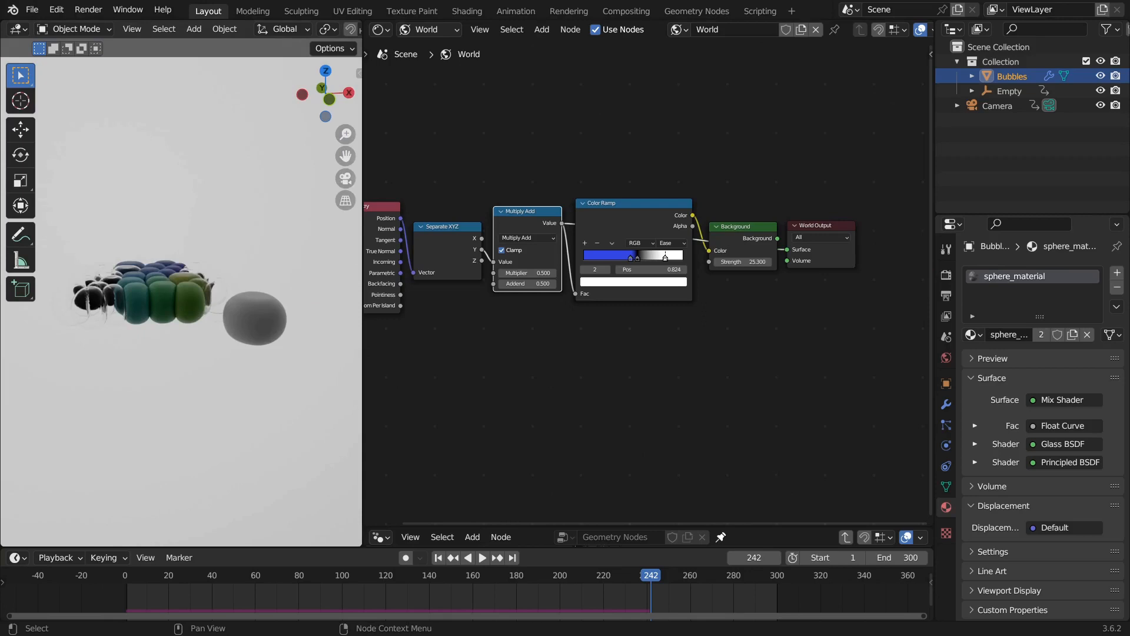
# - Try adjusting the exposure in the render Color Management settings while viewing the greyscale background gradient
pyautogui.click(946, 275)
pyautogui.scroll(-15, 1011, 411)
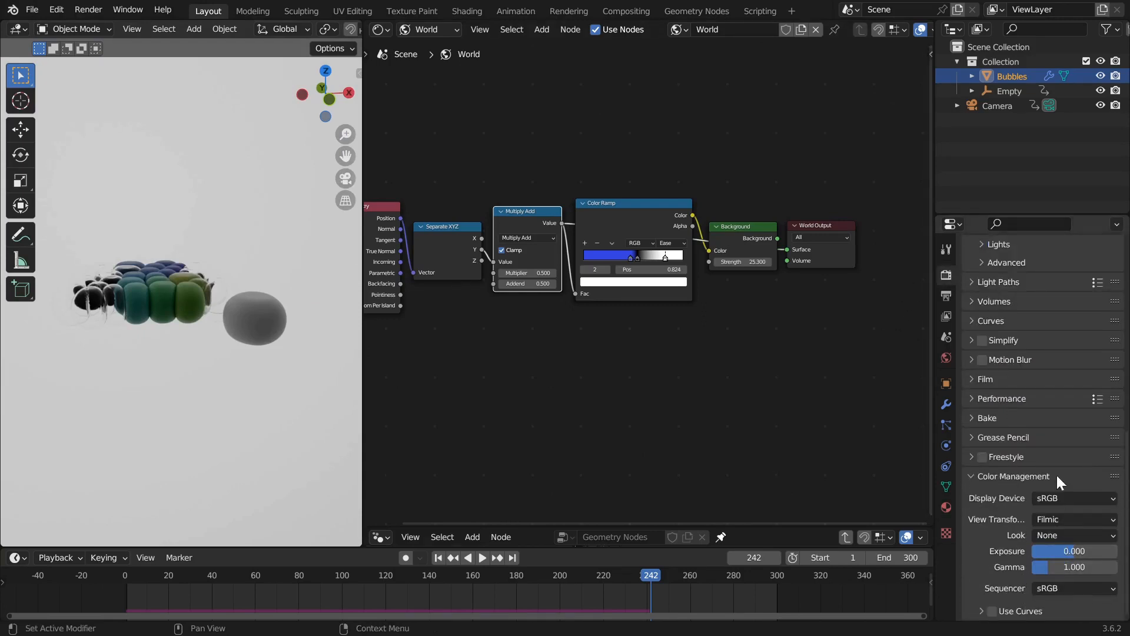
pyautogui.moveTo(117, 314); pyautogui.dragTo(380, 292, button='middle')
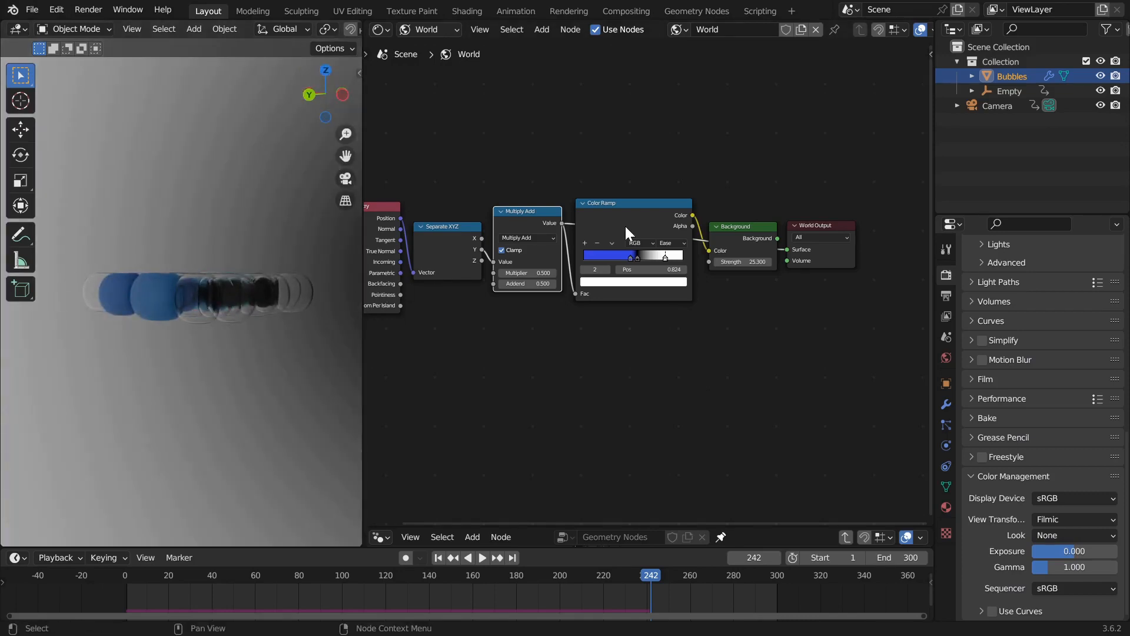
pyautogui.moveTo(1106, 551); pyautogui.dragTo(1074, 551)
pyautogui.scroll(-3, 277, 372)
pyautogui.moveTo(270, 372); pyautogui.dragTo(253, 281, button='middle')
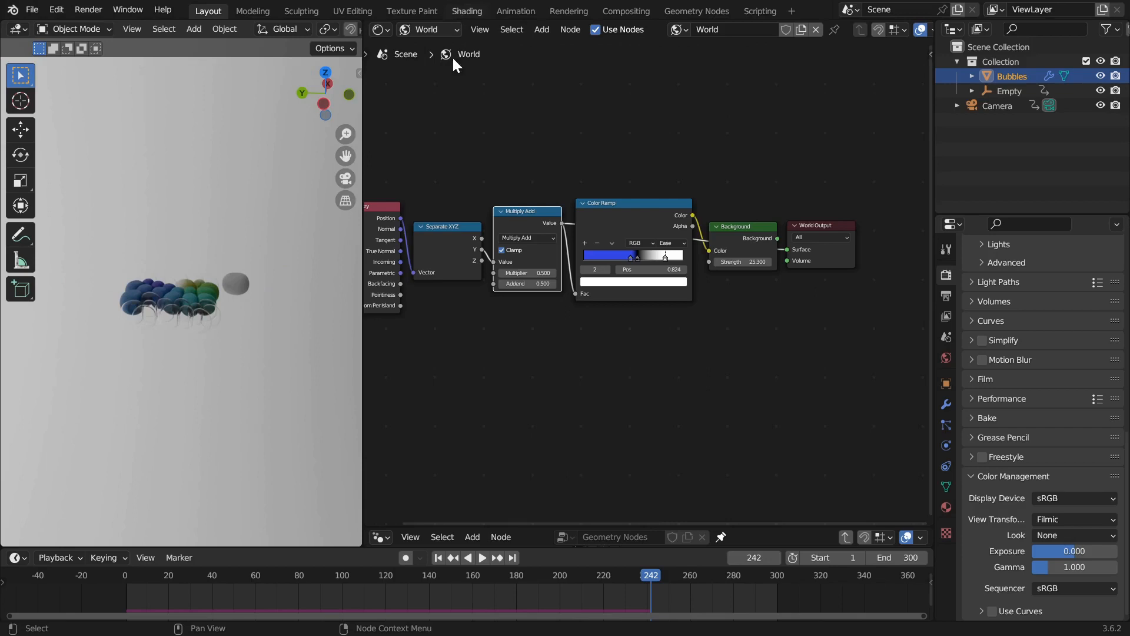
# - Examine the greyscale background and bubbles from different angles and in different viewport shading modes
pyautogui.keyDown('alt'); pyautogui.moveTo(99, 415); pyautogui.dragTo(121, 450, button='middle'); pyautogui.keyUp('alt')
pyautogui.scroll(4, 139, 436)
pyautogui.press('z')
pyautogui.click(254, 375)
pyautogui.moveTo(253, 374)
pyautogui.mouseDown(button='middle')
pyautogui.moveTo(168, 311)
pyautogui.moveTo(266, 260)
pyautogui.moveTo(27, 279)
pyautogui.moveTo(296, 239)
pyautogui.mouseUp(button='middle')
pyautogui.press('z')
pyautogui.click(188, 179)
pyautogui.scroll(3, 229, 277)
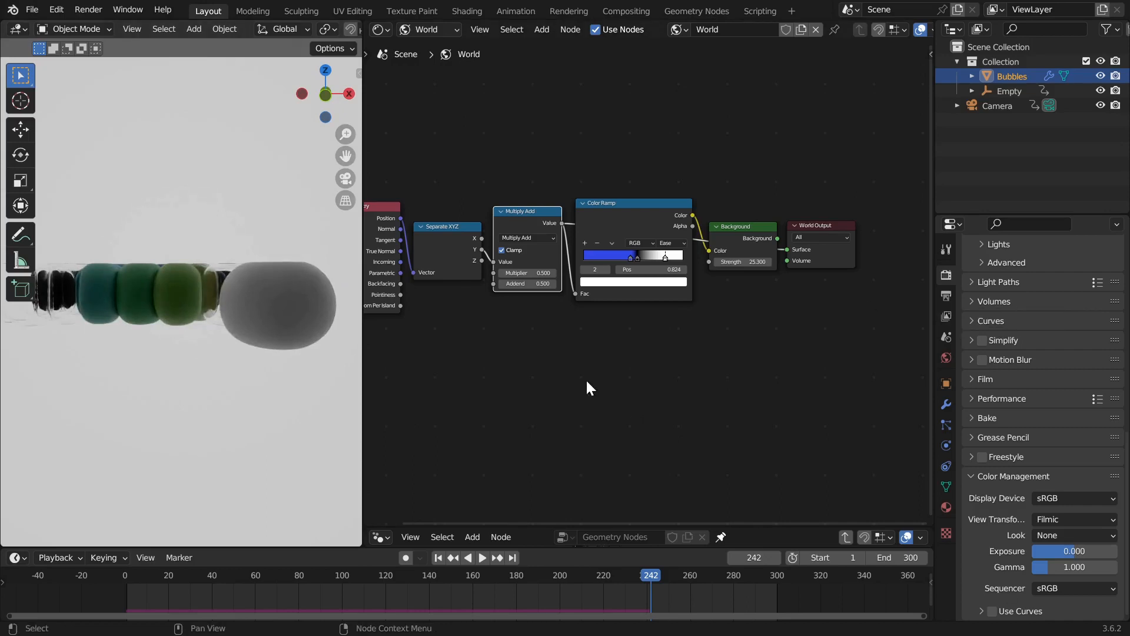
# - Reconnect the Background node to the World Output's Surface input and view the coloured background around the bubbles
pyautogui.moveTo(776, 238); pyautogui.dragTo(788, 249)
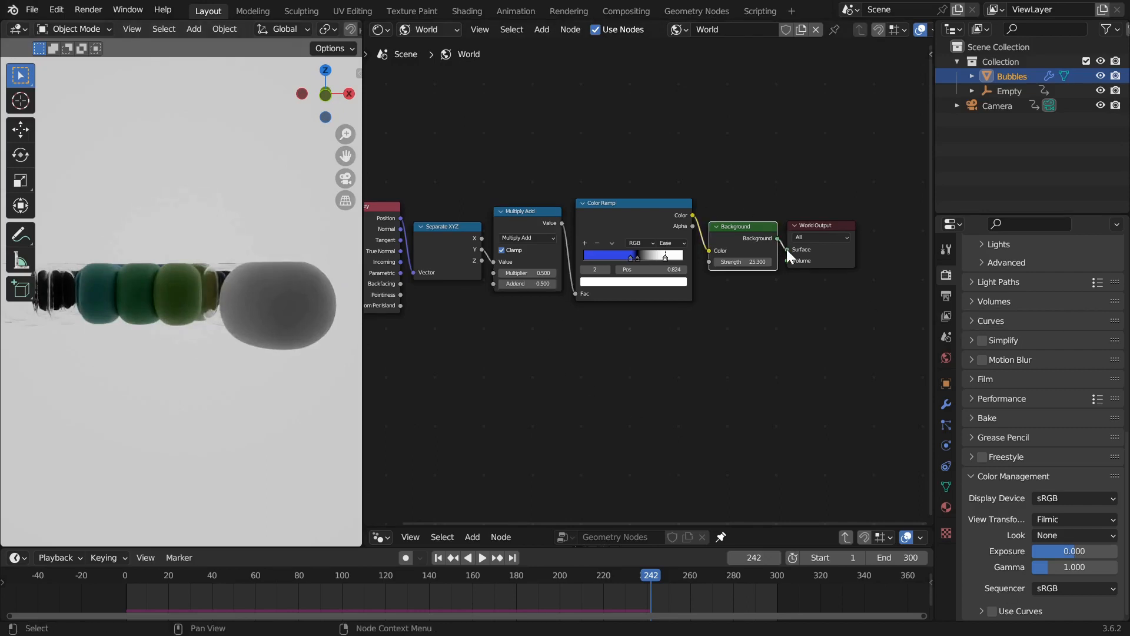
pyautogui.click(577, 203)
pyautogui.scroll(2, 547, 209)
pyautogui.moveTo(176, 282); pyautogui.dragTo(184, 349, button='middle')
pyautogui.scroll(-1, 181, 343)
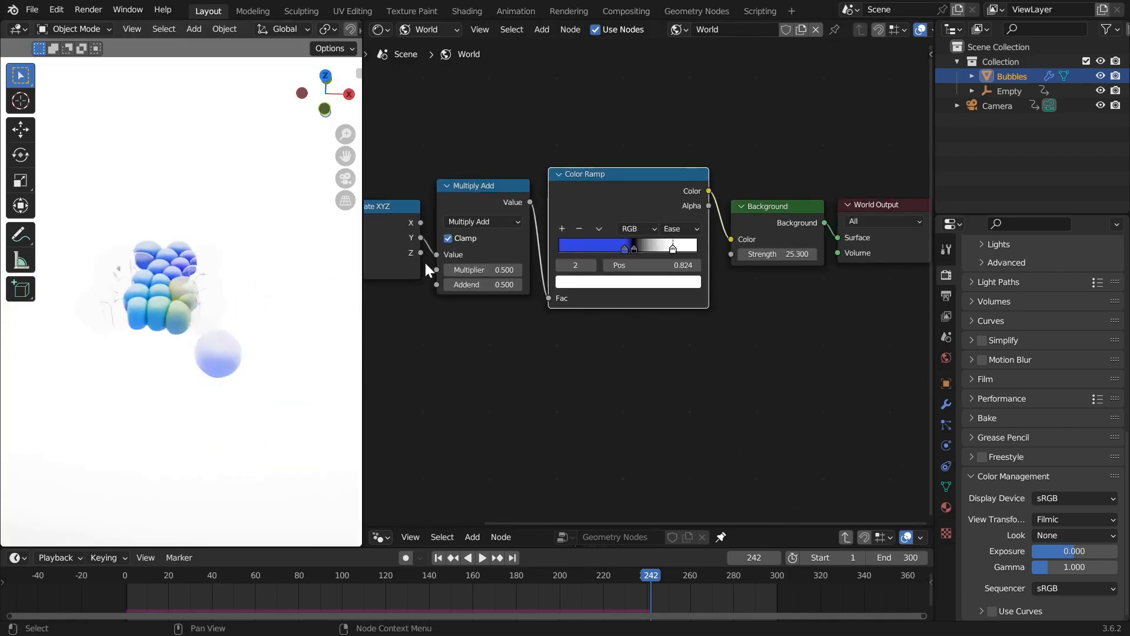
pyautogui.moveTo(178, 266); pyautogui.dragTo(353, 258, button='middle')
# - Turn off Clamp on the Multiply Add node, and briefly preview its Value as the World surface before undoing that link
pyautogui.click(457, 237)
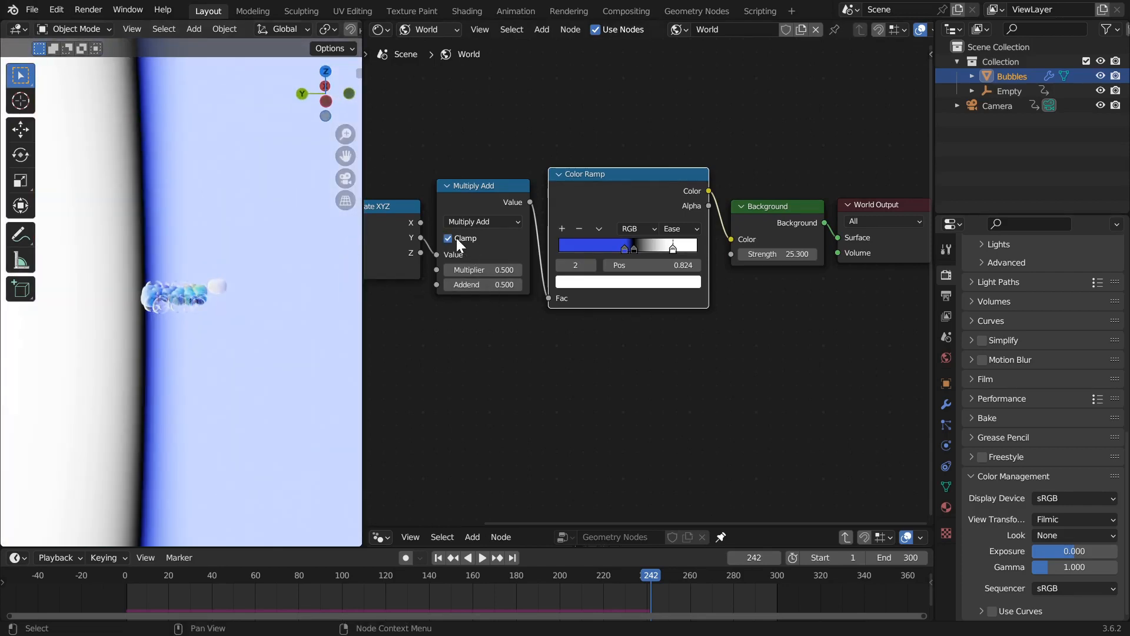
pyautogui.moveTo(530, 202); pyautogui.dragTo(838, 237)
pyautogui.moveTo(119, 372); pyautogui.dragTo(62, 345, button='middle')
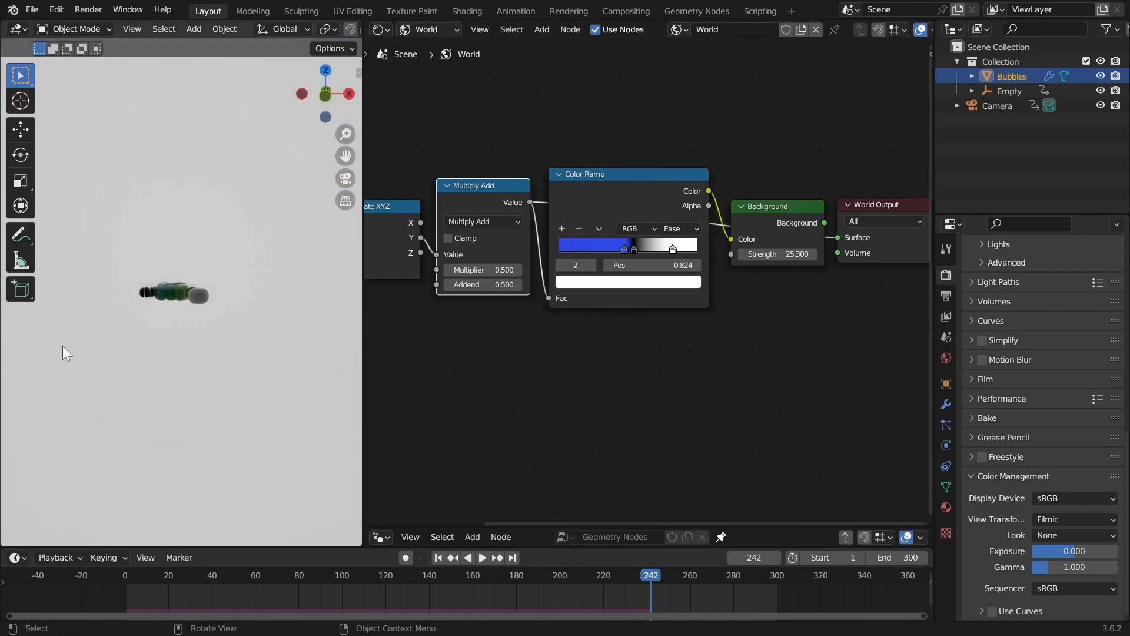
pyautogui.hotkey('ctrl', 'z')
pyautogui.click(640, 181)
pyautogui.hotkey('shift', 'd')
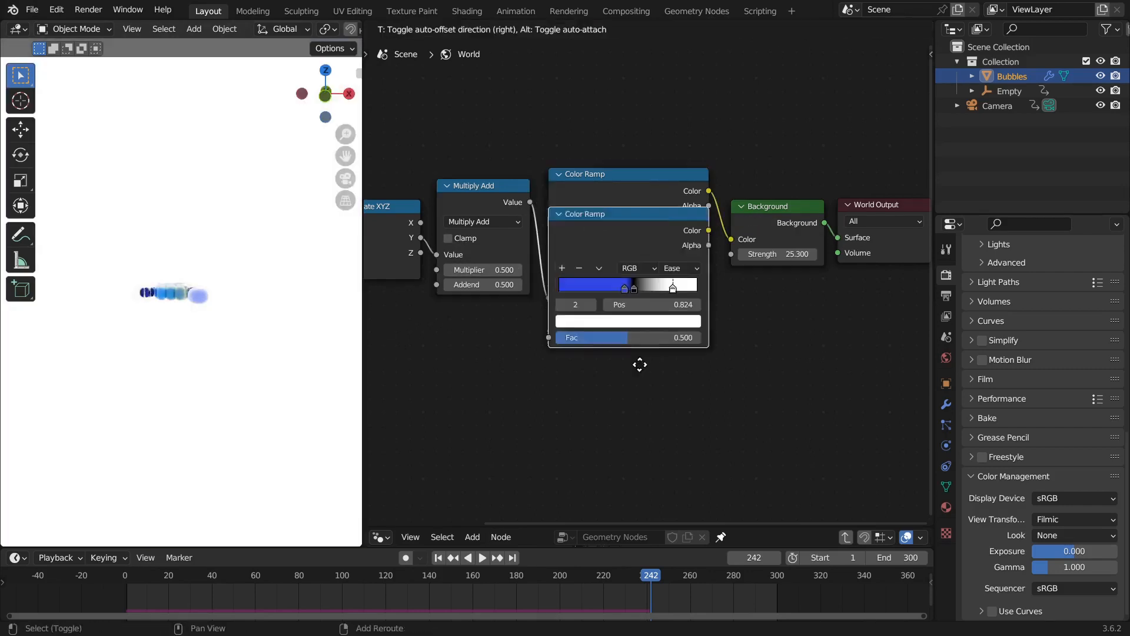
pyautogui.click(629, 381)
pyautogui.press('x')
# - Try a default Color Ramp between Multiply Add and the Background's Color input, and restore the original Color Ramp's link
pyautogui.hotkey('shift', 'a')
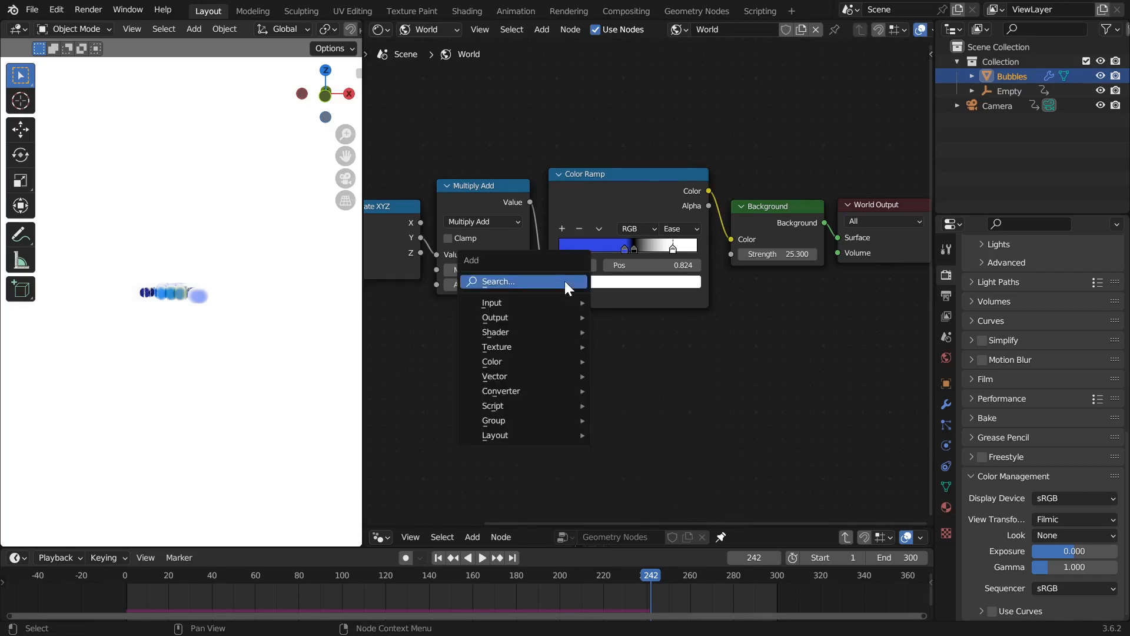
pyautogui.moveTo(511, 360)
pyautogui.moveTo(510, 394)
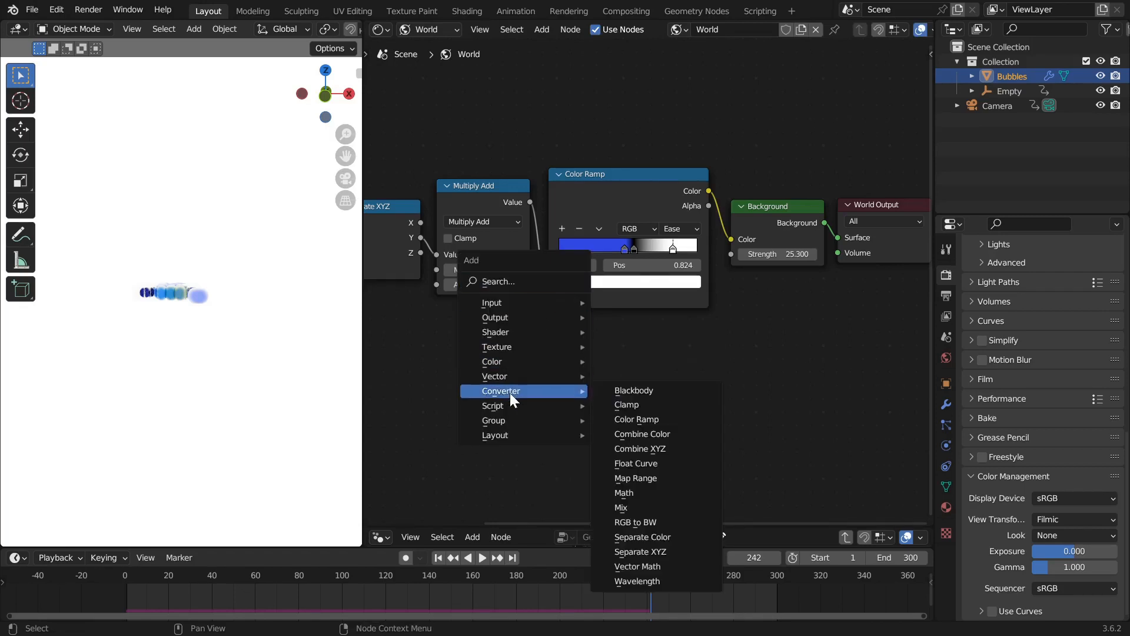
pyautogui.click(645, 422)
pyautogui.click(581, 303)
pyautogui.moveTo(530, 202); pyautogui.dragTo(581, 436)
pyautogui.moveTo(740, 327); pyautogui.dragTo(732, 239)
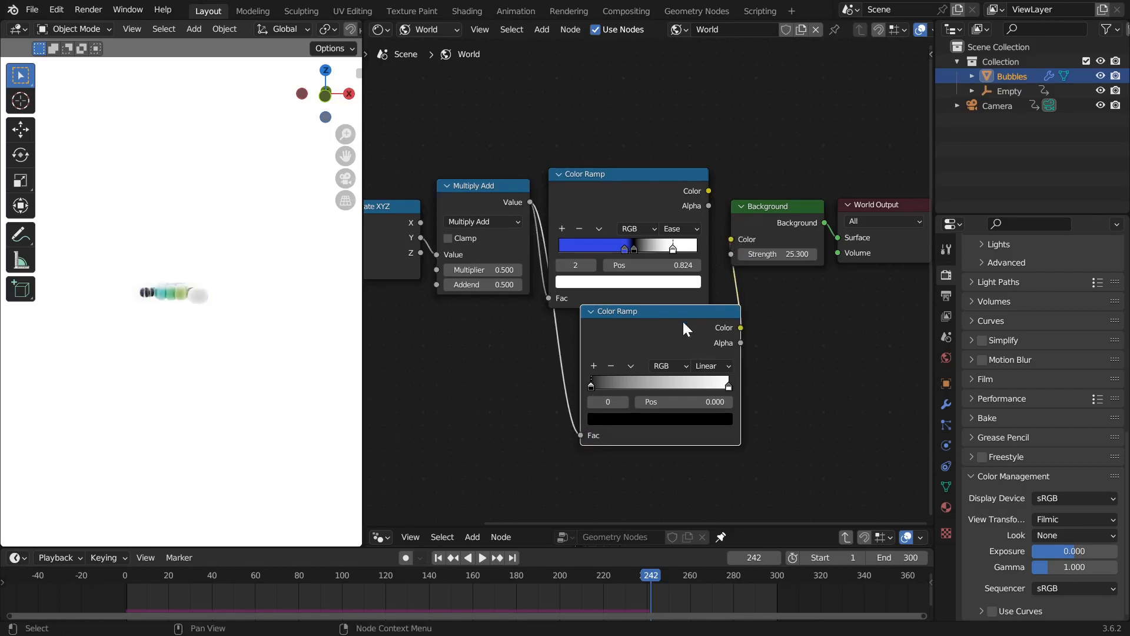
pyautogui.hotkey('ctrl', 'x')
pyautogui.moveTo(709, 190); pyautogui.dragTo(731, 238)
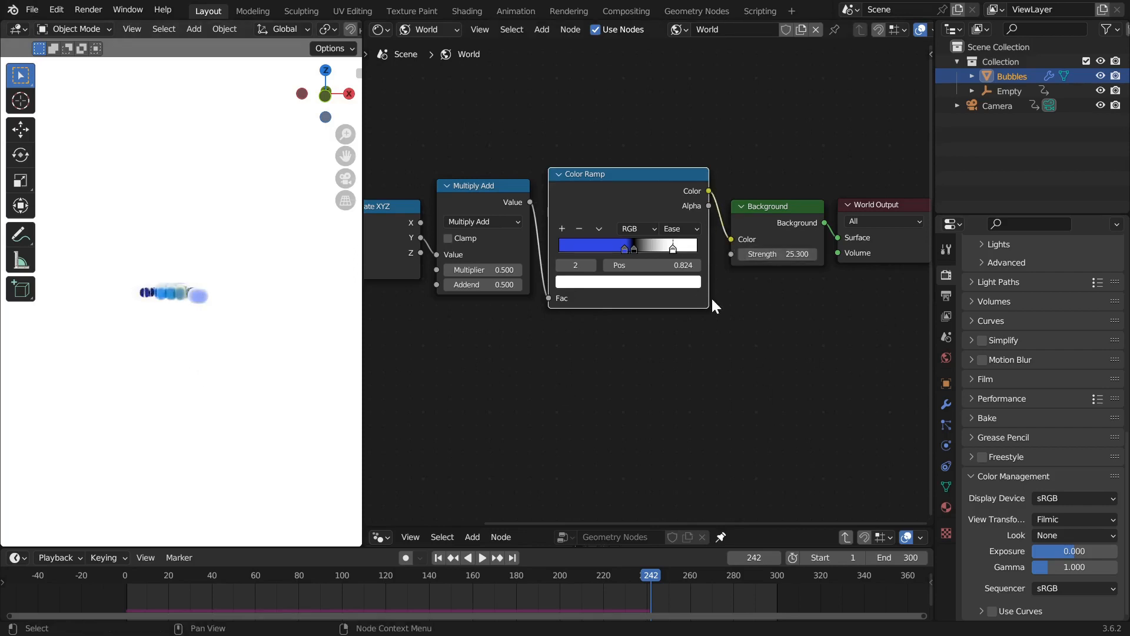
# - Preview the Multiply Add Value directly as the Background's Color, and reconnect the Color Ramp's Color output and save the file
pyautogui.moveTo(528, 201); pyautogui.dragTo(746, 240)
pyautogui.moveTo(105, 312)
pyautogui.mouseDown(button='middle')
pyautogui.moveTo(321, 338)
pyautogui.moveTo(133, 346)
pyautogui.moveTo(184, 239)
pyautogui.moveTo(70, 266)
pyautogui.mouseUp(button='middle')
pyautogui.moveTo(709, 206); pyautogui.dragTo(754, 245)
pyautogui.press('Escape')
pyautogui.moveTo(709, 191); pyautogui.dragTo(741, 241)
pyautogui.hotkey('ctrl', 's')
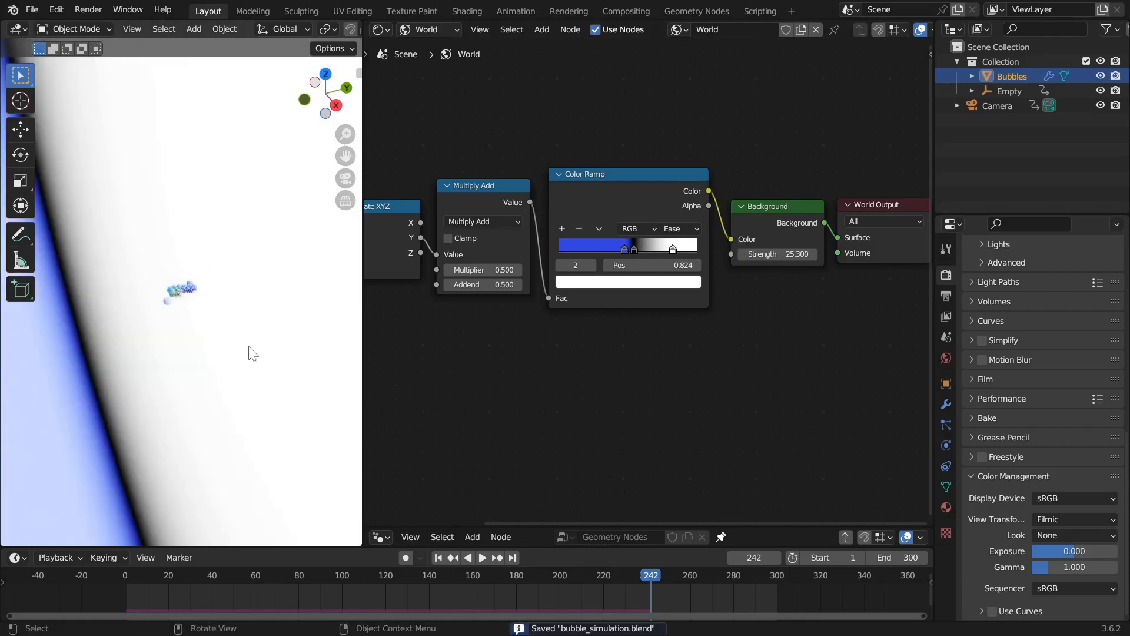
# - Compare the bubbles and background through the camera and from an angled outside view, and save the file
pyautogui.press('KP_0')
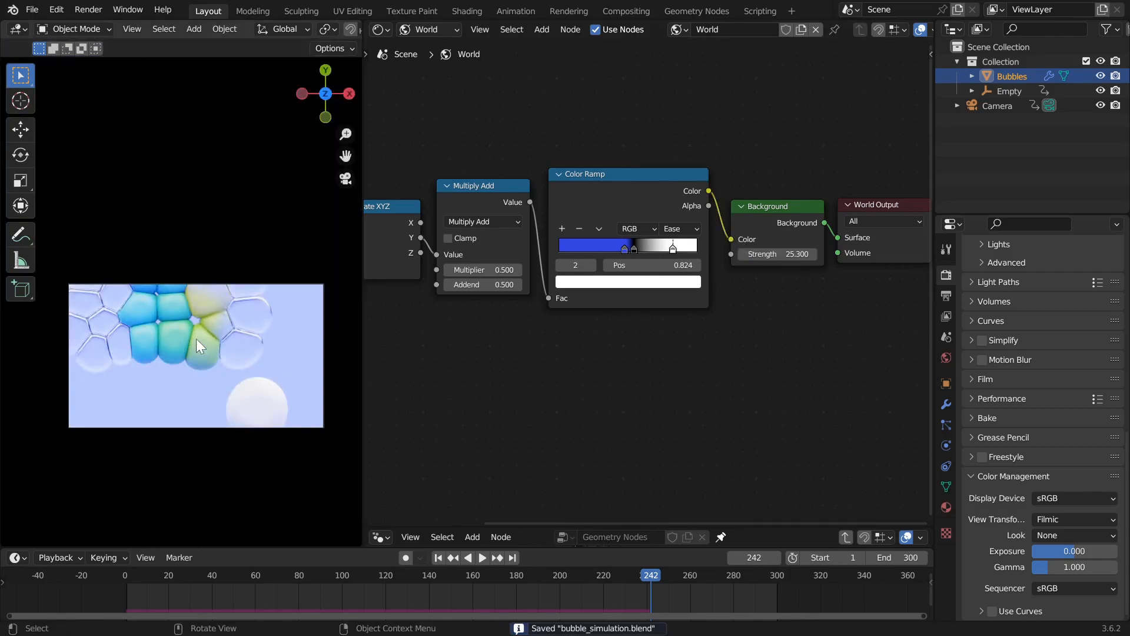
pyautogui.click(613, 185)
pyautogui.click(489, 186)
pyautogui.moveTo(159, 398); pyautogui.dragTo(272, 259, button='middle')
pyautogui.moveTo(294, 180); pyautogui.dragTo(192, 222, button='middle')
pyautogui.click(601, 194)
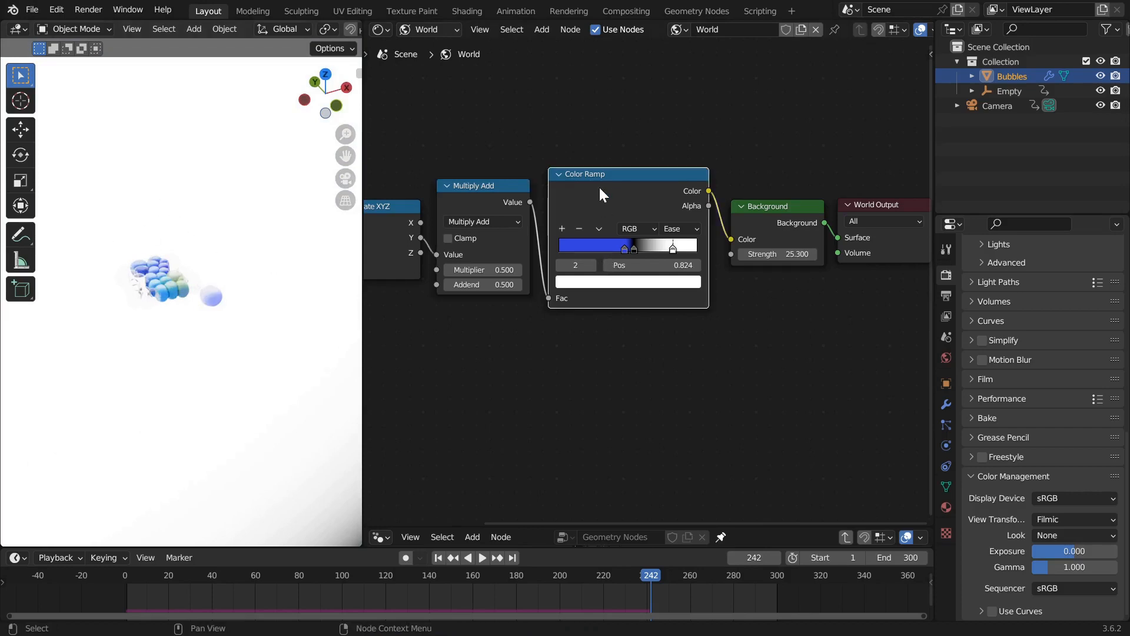
pyautogui.press('KP_0')
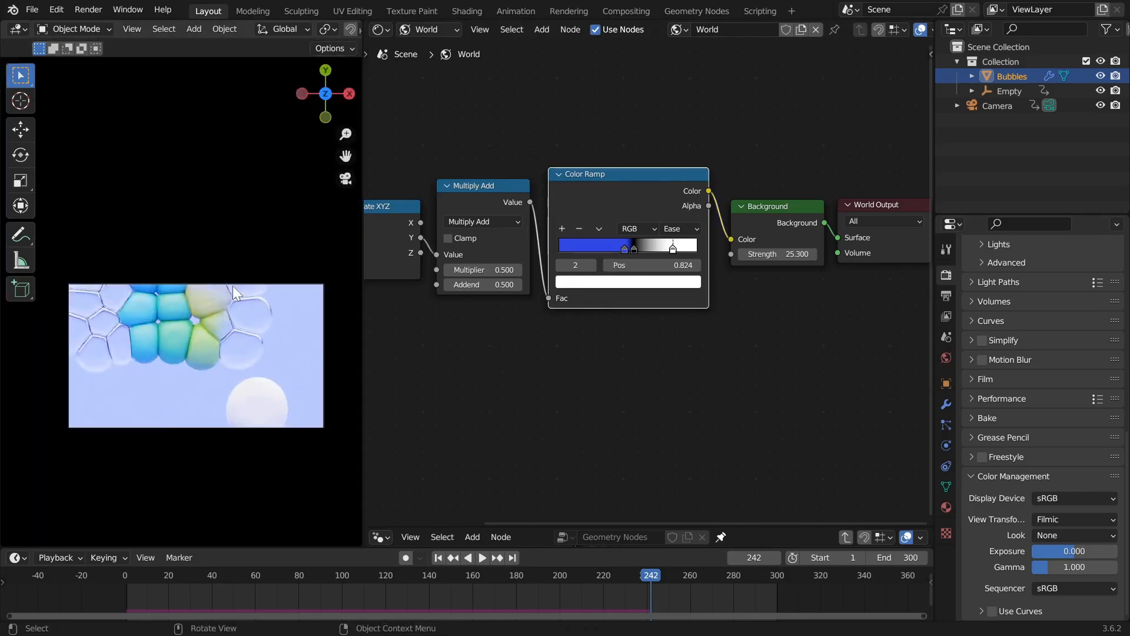
pyautogui.hotkey('ctrl', 's')
# - Enlarge the 3D viewport around the camera view and briefly play the bubble animation from frame 78
pyautogui.scroll(3, 194, 416)
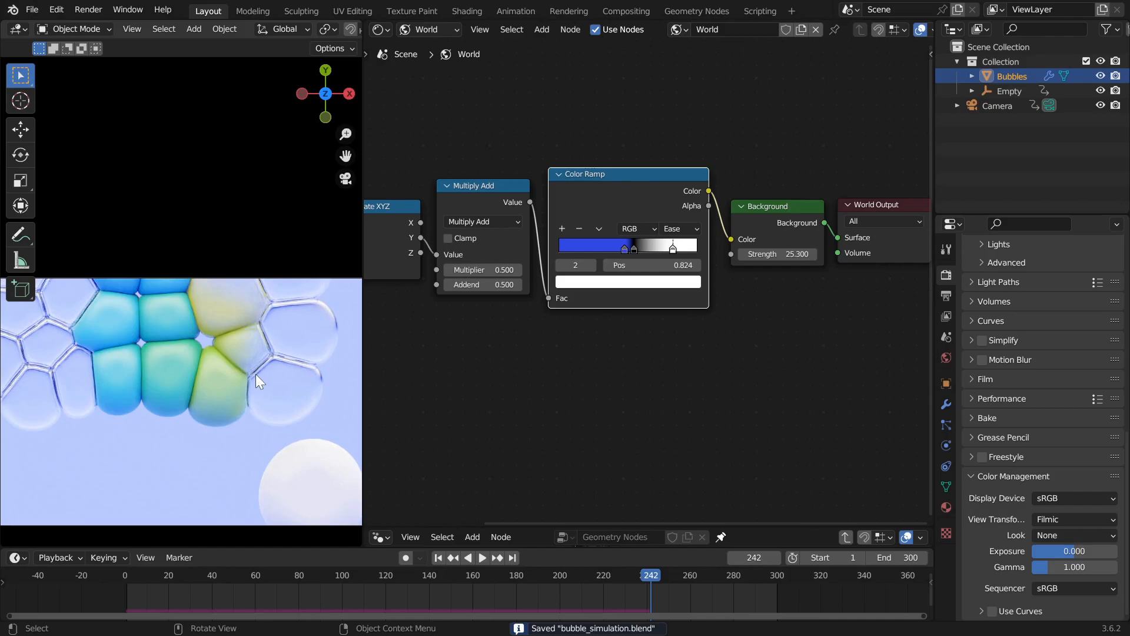
pyautogui.keyDown('shift'); pyautogui.moveTo(256, 373); pyautogui.dragTo(268, 344, button='middle'); pyautogui.keyUp('shift')
pyautogui.moveTo(362, 333); pyautogui.dragTo(763, 353)
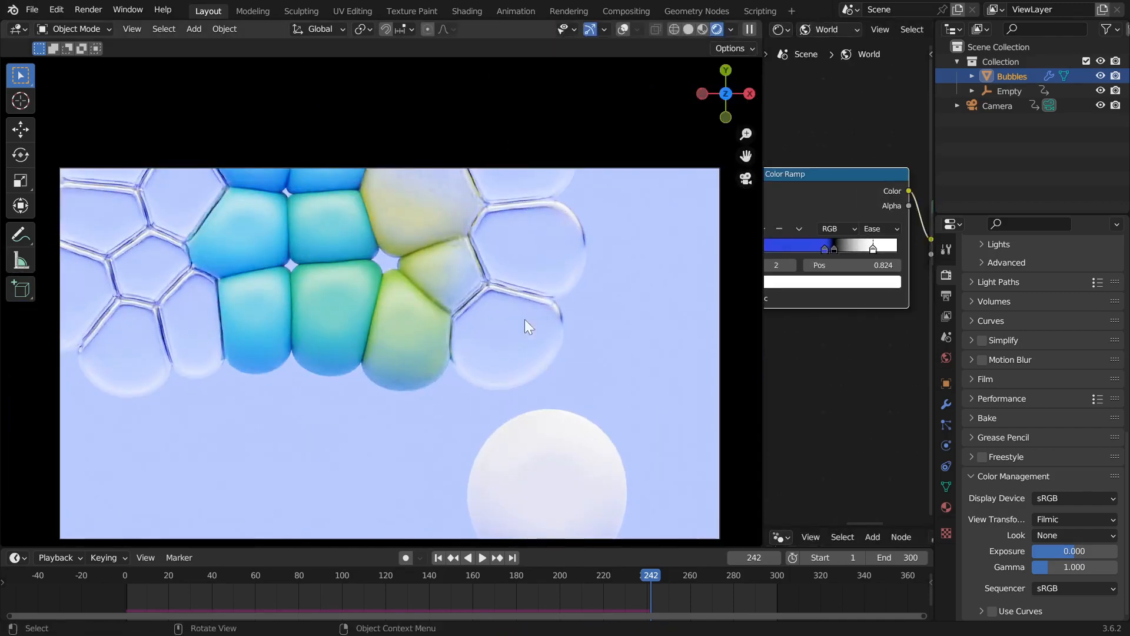
pyautogui.scroll(-3, 526, 289)
pyautogui.click(306, 589)
pyautogui.press('space')
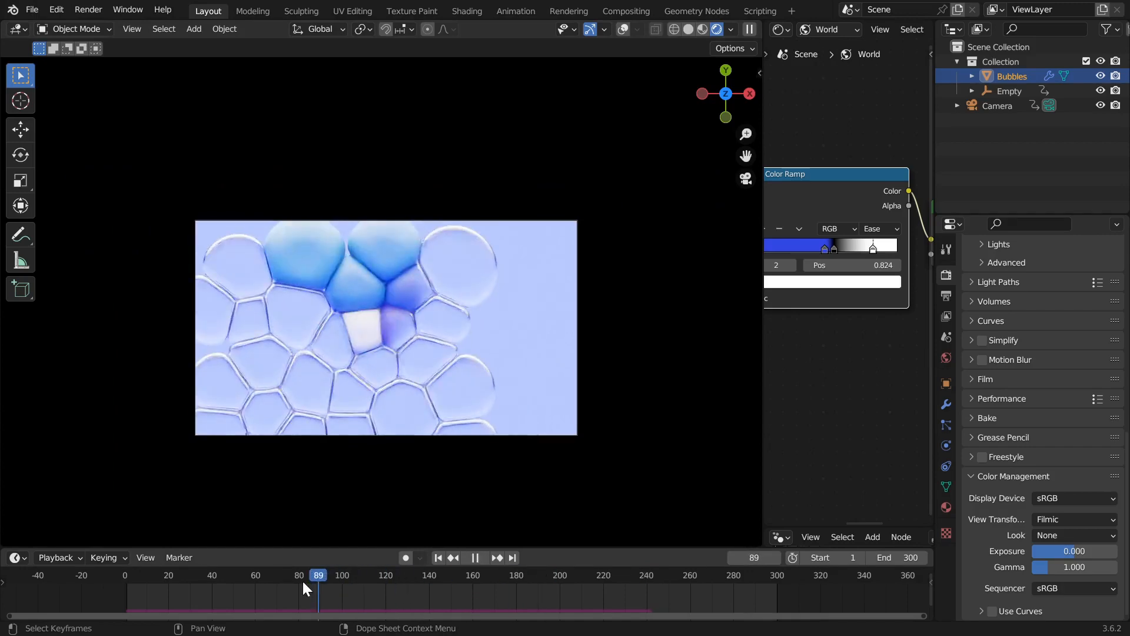
pyautogui.press('Escape')
# - Examine the borders between the transparent bubbles up close outside the camera view, with the World nodes shown alongside
pyautogui.scroll(-2, 392, 407)
pyautogui.moveTo(391, 404); pyautogui.dragTo(388, 427, button='middle')
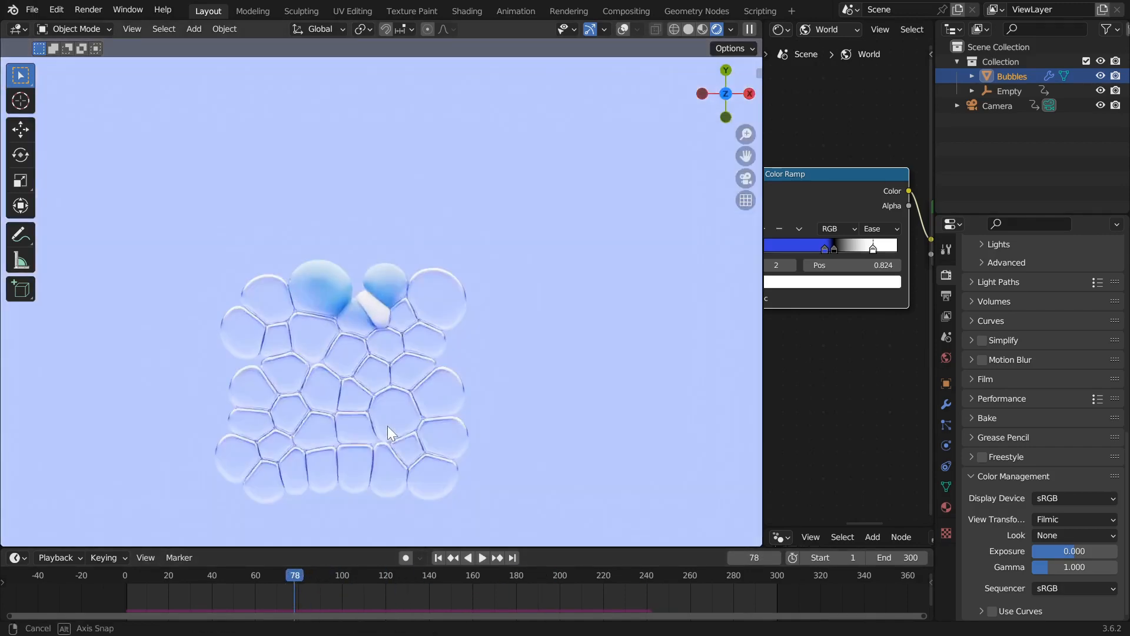
pyautogui.scroll(8, 412, 324)
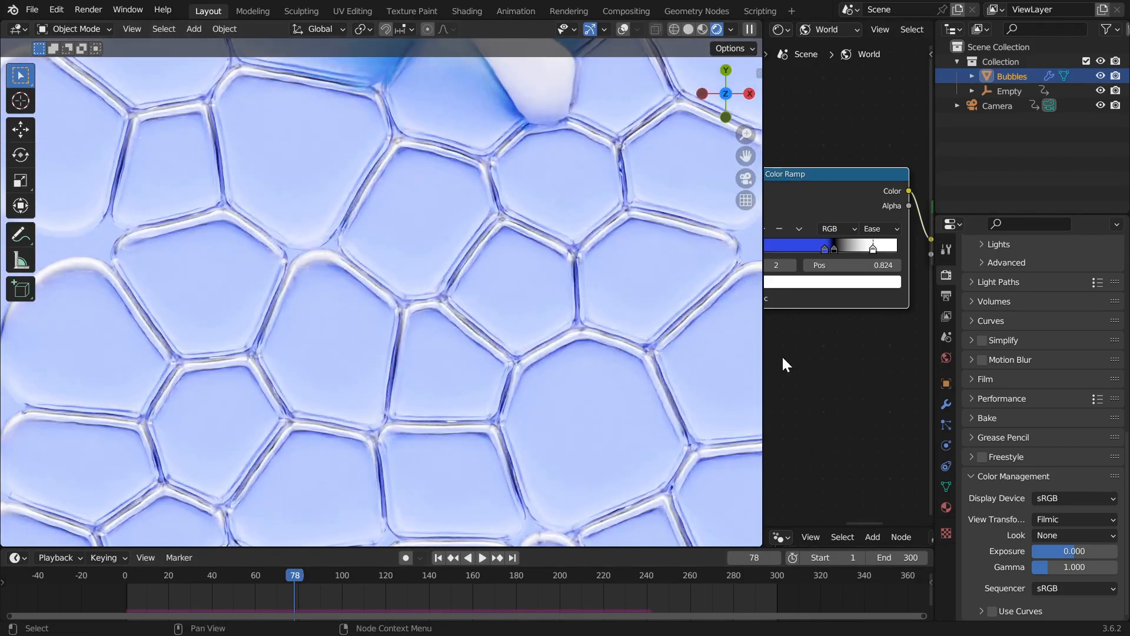
pyautogui.moveTo(762, 379); pyautogui.dragTo(492, 378)
pyautogui.moveTo(669, 386); pyautogui.dragTo(822, 386, button='middle')
pyautogui.scroll(3, 313, 312)
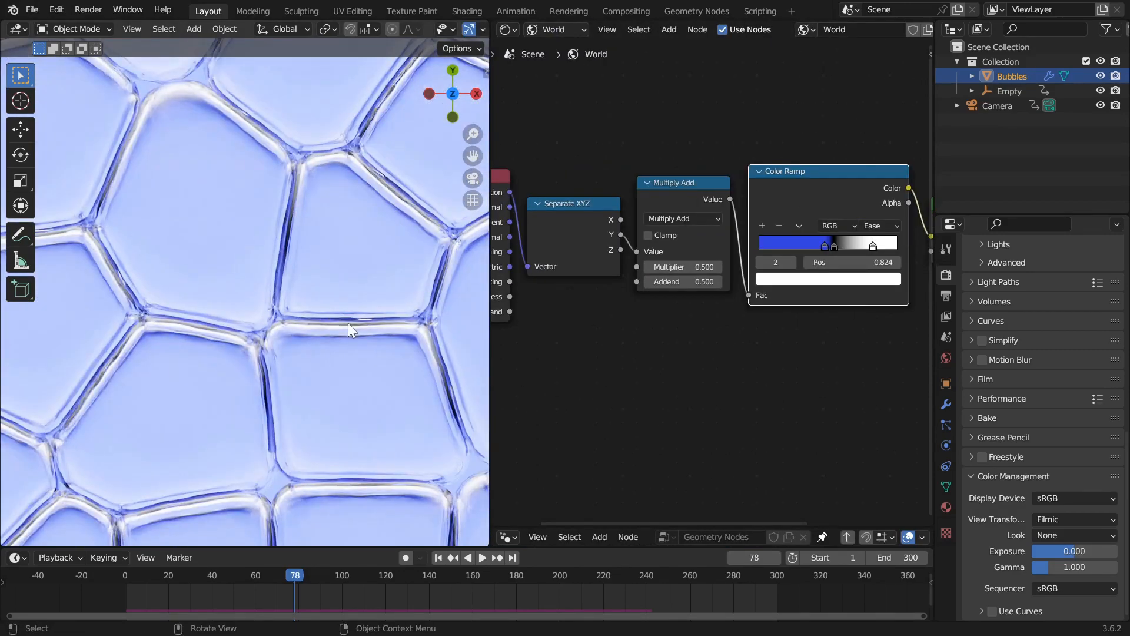
# - Try moving the Color Ramp's blue stop to position 0.251, and undo the move
pyautogui.moveTo(824, 245); pyautogui.dragTo(793, 253)
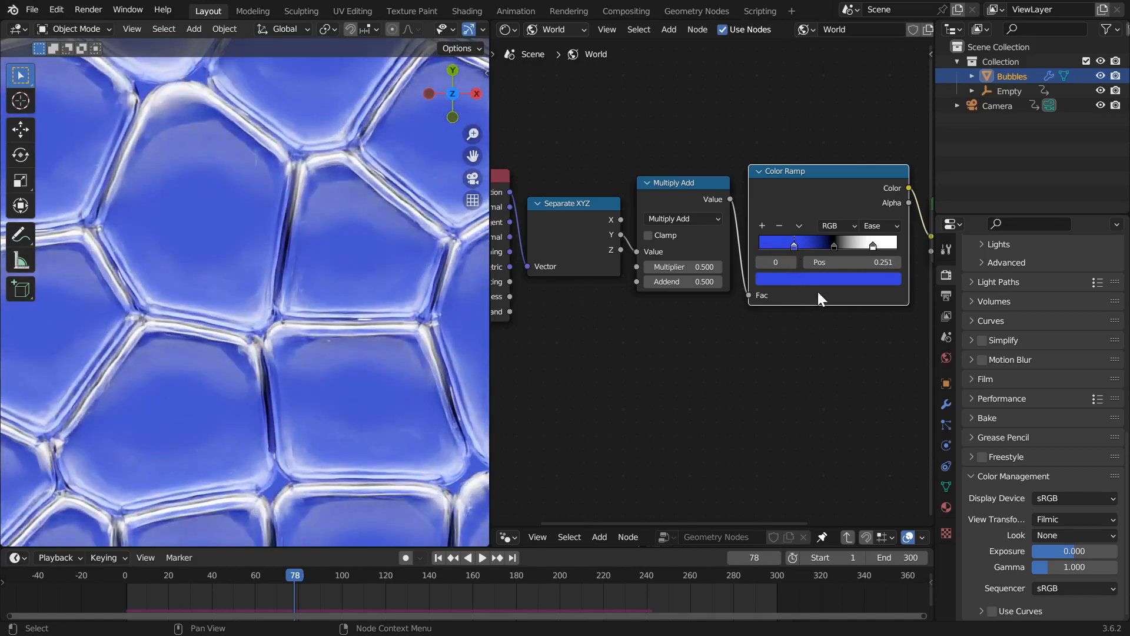
pyautogui.hotkey('ctrl', 'z')
pyautogui.moveTo(850, 309); pyautogui.dragTo(795, 308, button='middle')
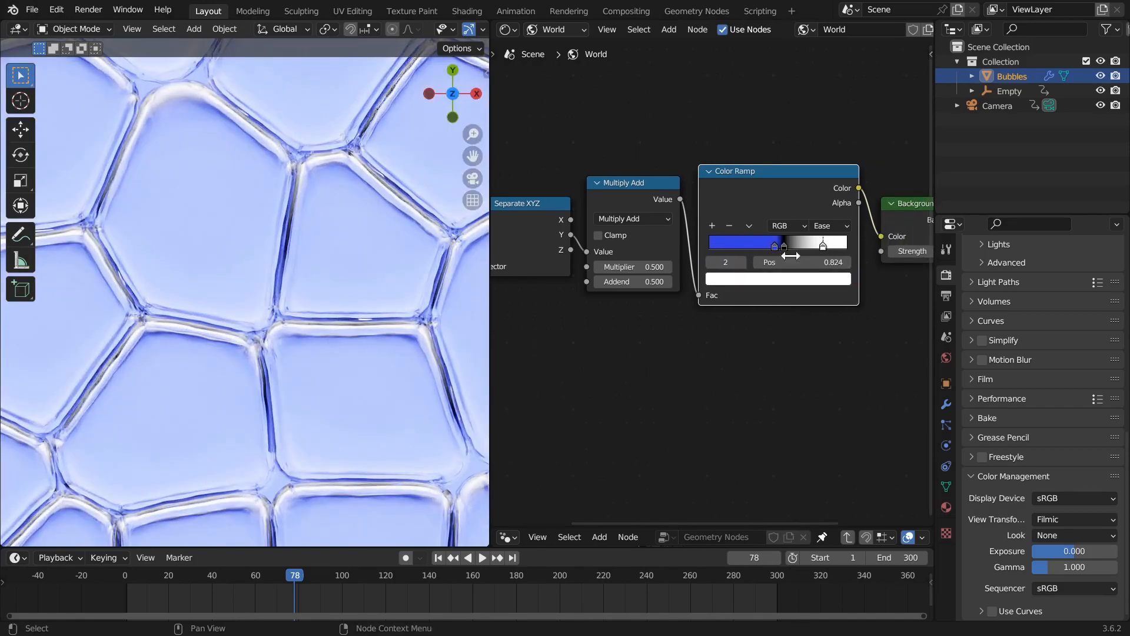
# - Return to the camera view of the bubbles and play the simulation from frame 78, and replay it from frame 1
pyautogui.scroll(-3, 341, 217)
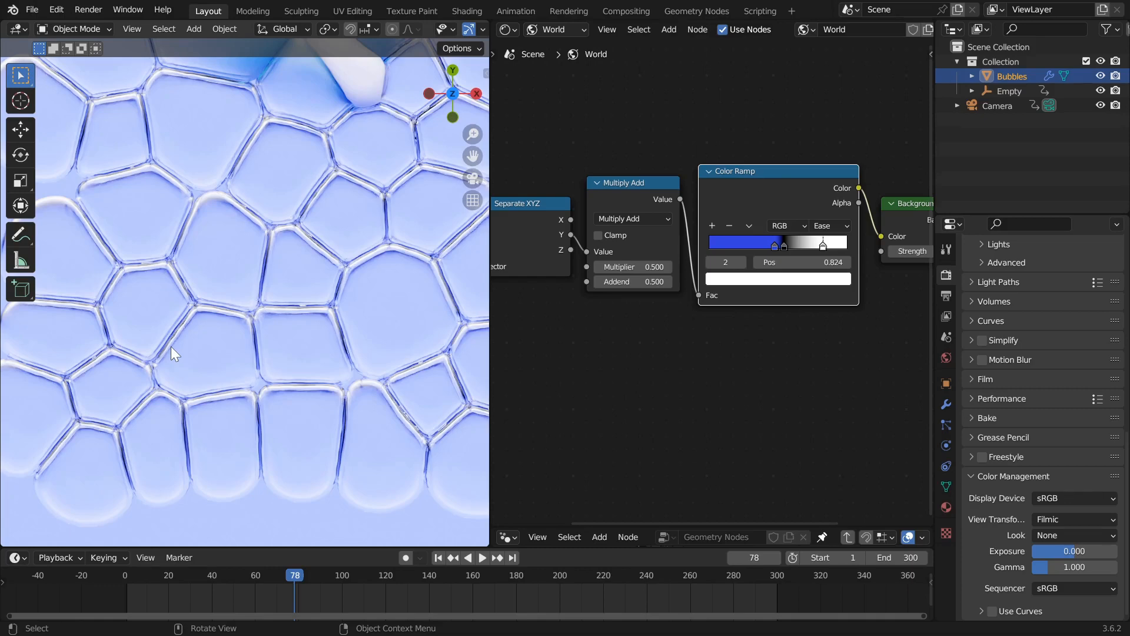
pyautogui.press('KP_0')
pyautogui.scroll(5, 185, 348)
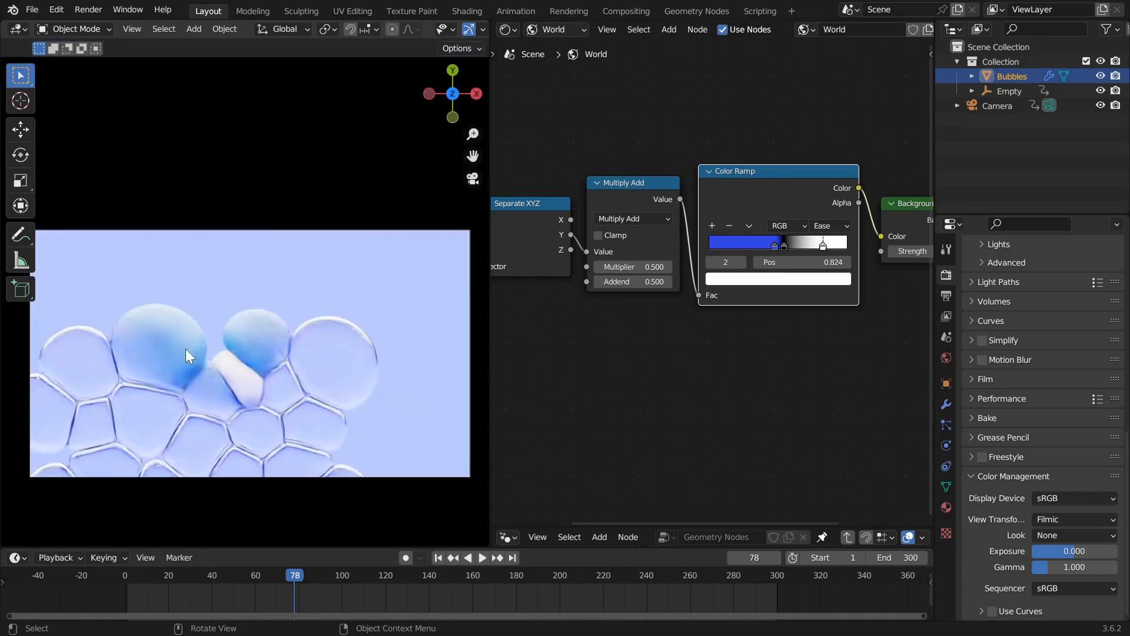
pyautogui.keyDown('shift'); pyautogui.moveTo(185, 348); pyautogui.dragTo(176, 294, button='middle'); pyautogui.keyUp('shift')
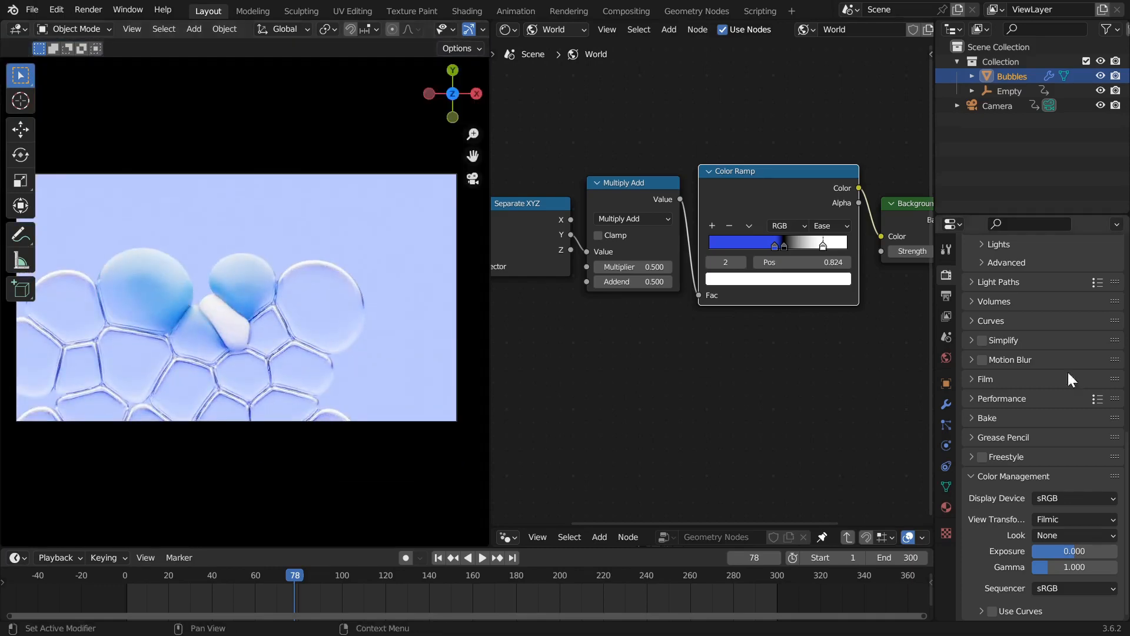
pyautogui.moveTo(858, 336); pyautogui.dragTo(856, 337, button='middle')
pyautogui.keyDown('shift'); pyautogui.moveTo(311, 366); pyautogui.dragTo(338, 293, button='middle'); pyautogui.keyUp('shift')
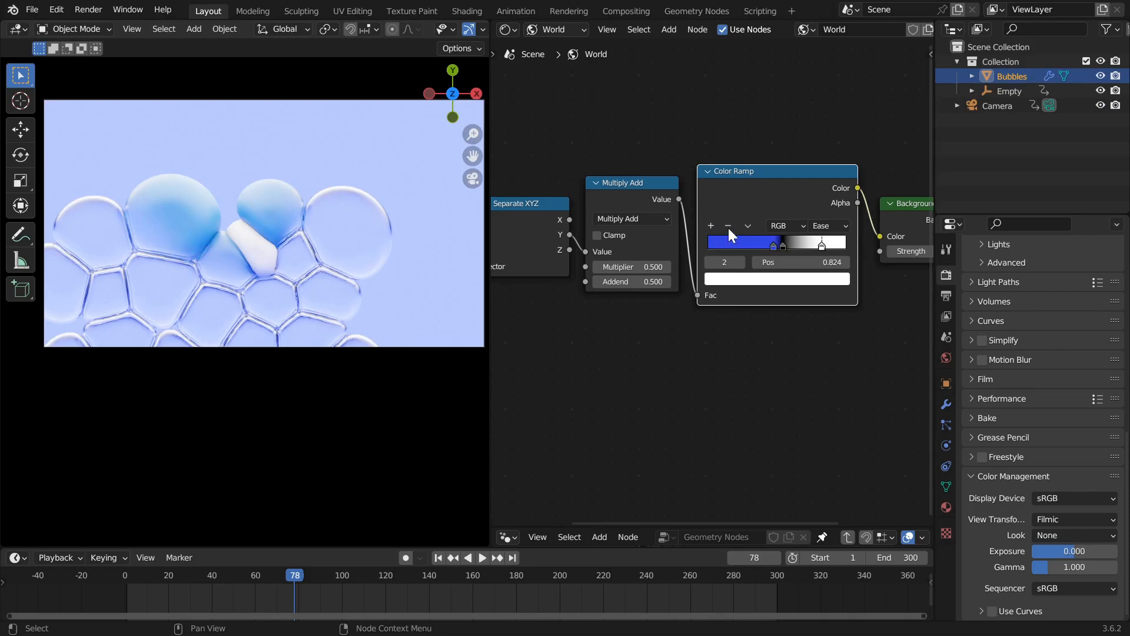
pyautogui.press('space')
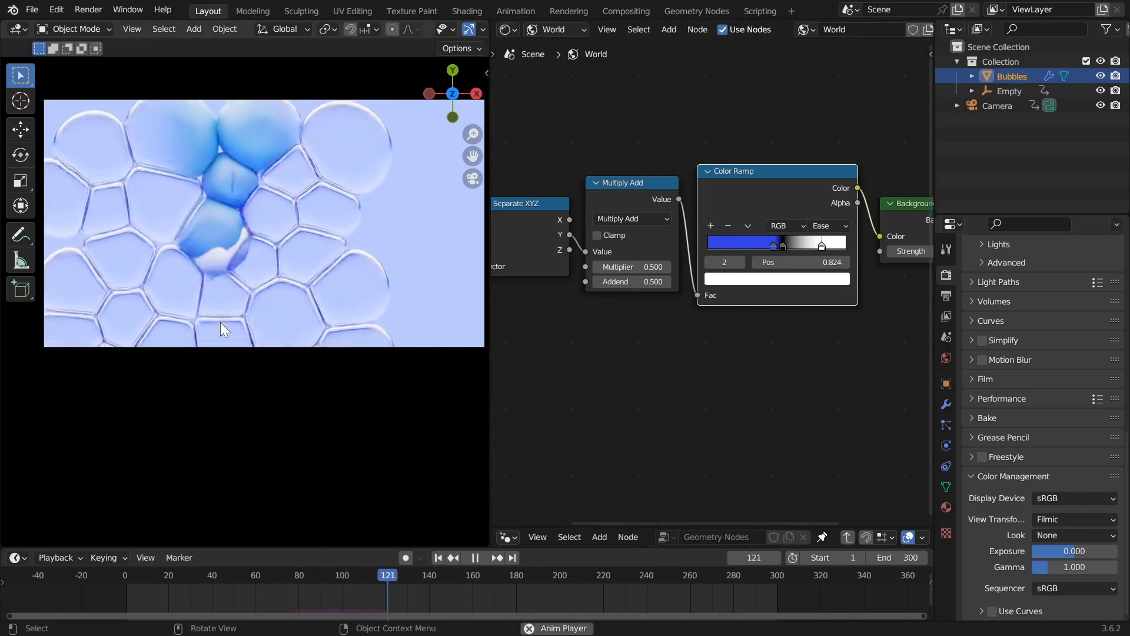
pyautogui.press('Escape')
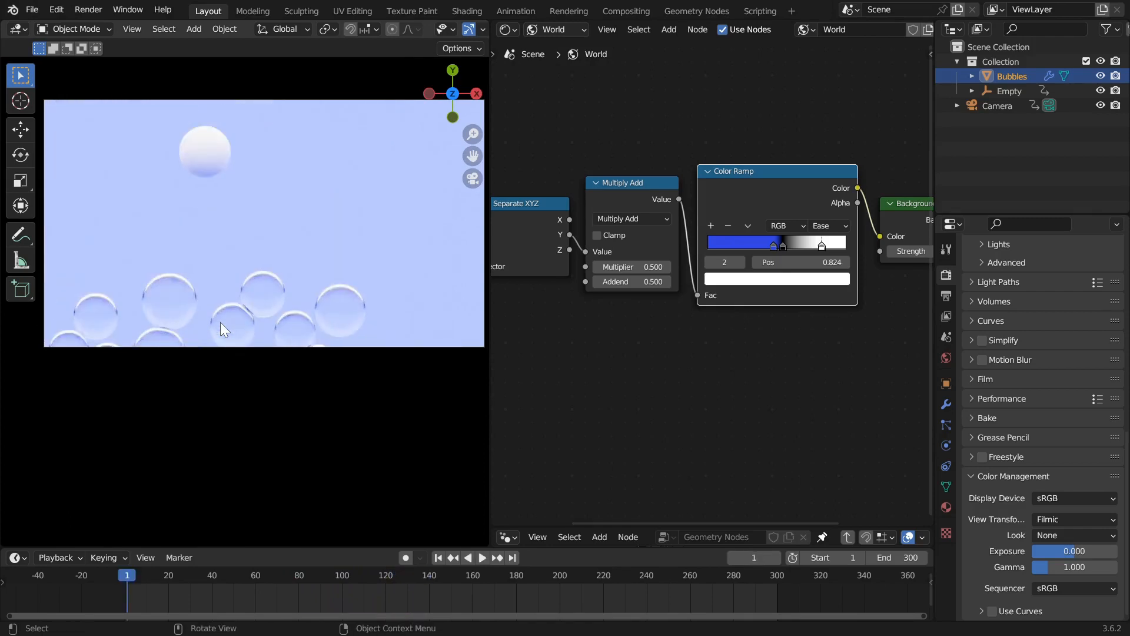
pyautogui.press('space')
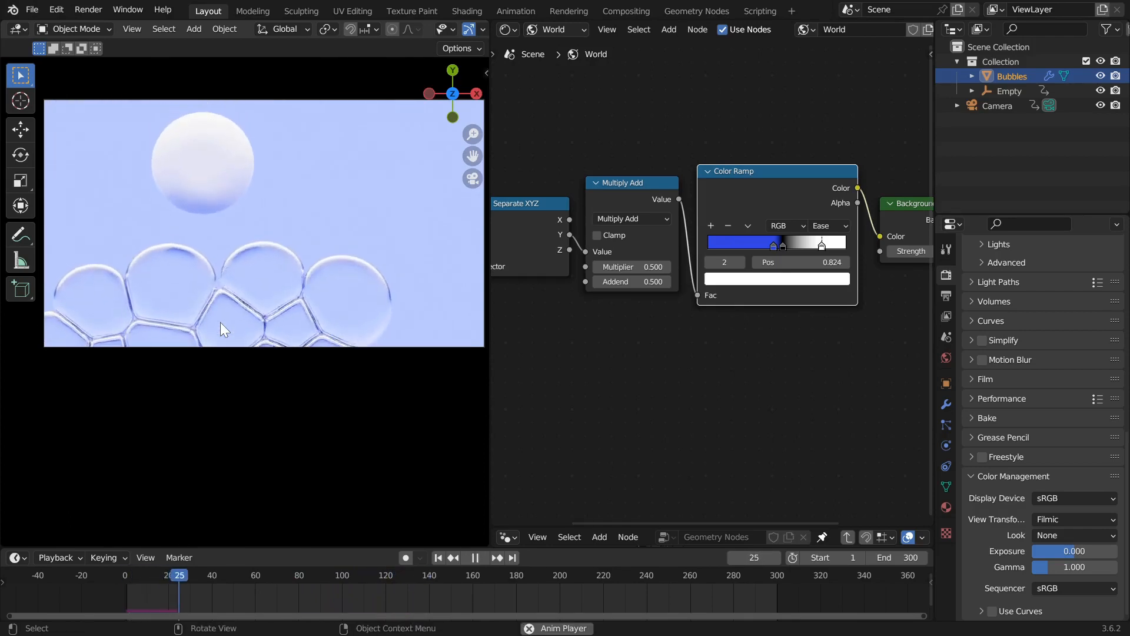